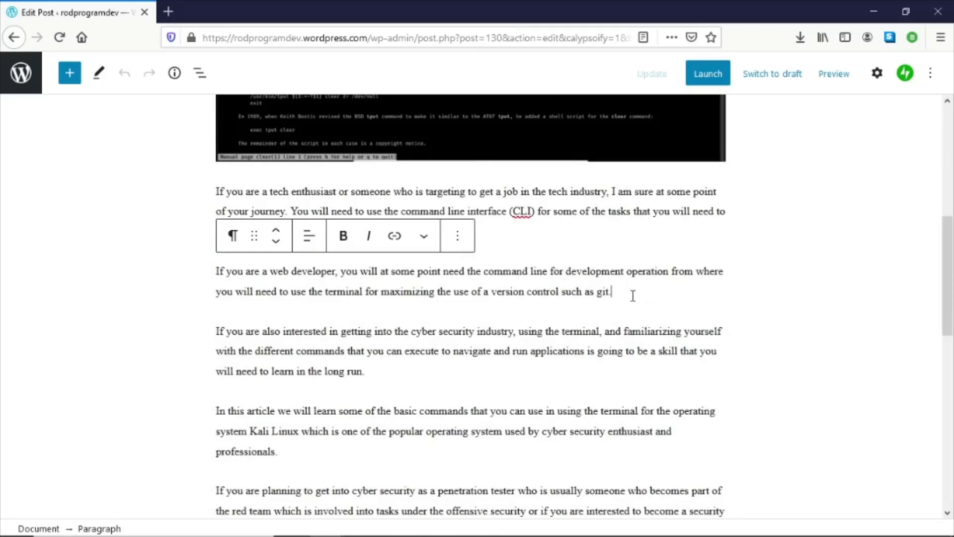
- Compare the end of the blog post draft with the ls command section of the Word document
{"action": "scroll", "coordinate": [632, 295], "scroll_direction": "down", "scroll_amount": 14}
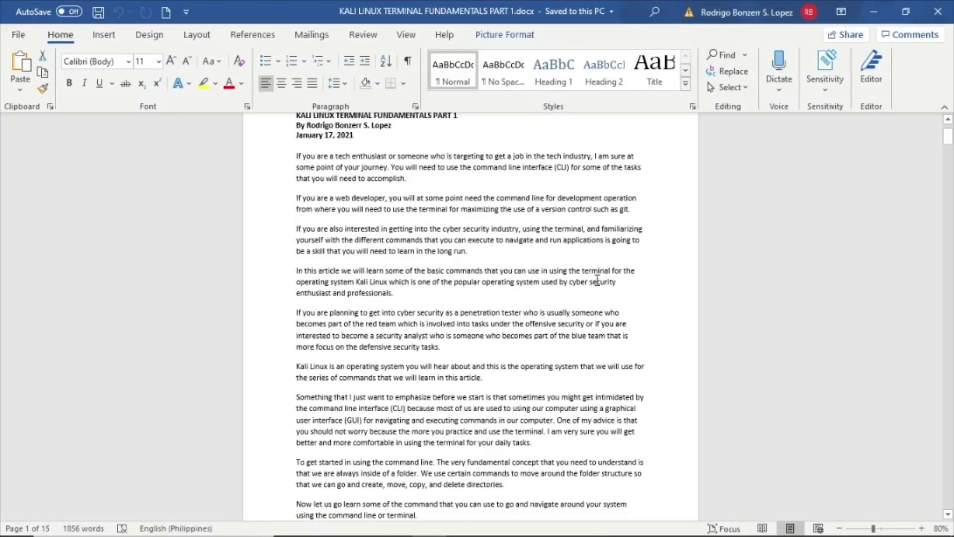
{"action": "scroll", "coordinate": [597, 280], "scroll_direction": "up", "scroll_amount": 1}
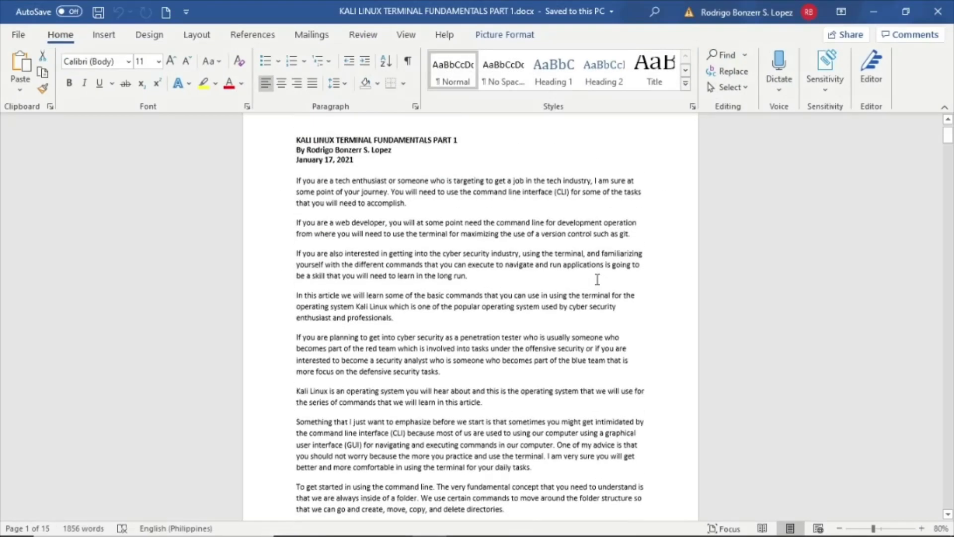
{"action": "scroll", "coordinate": [597, 279], "scroll_direction": "down", "scroll_amount": 3}
{"action": "scroll", "coordinate": [597, 280], "scroll_direction": "down", "scroll_amount": 5}
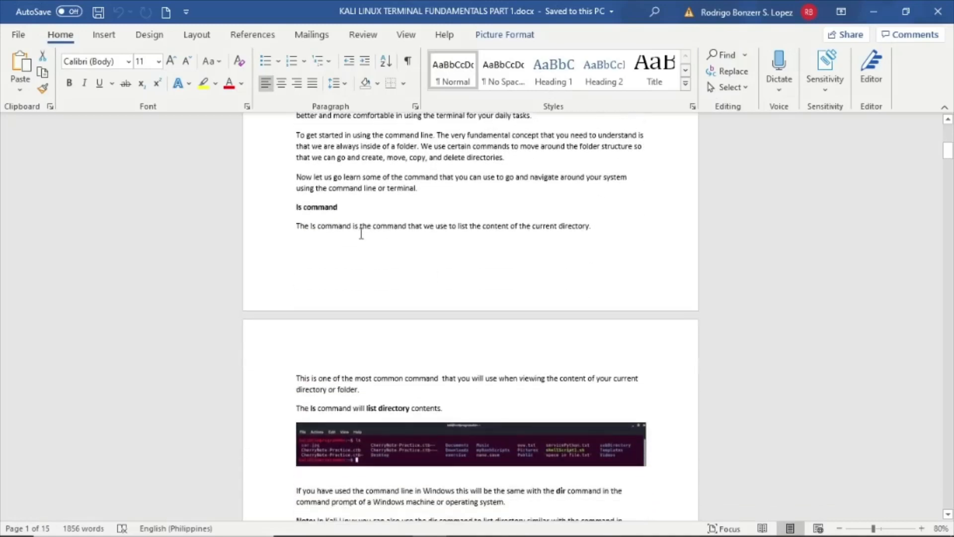
{"action": "left_click_drag", "start_coordinate": [292, 207], "coordinate": [373, 209]}
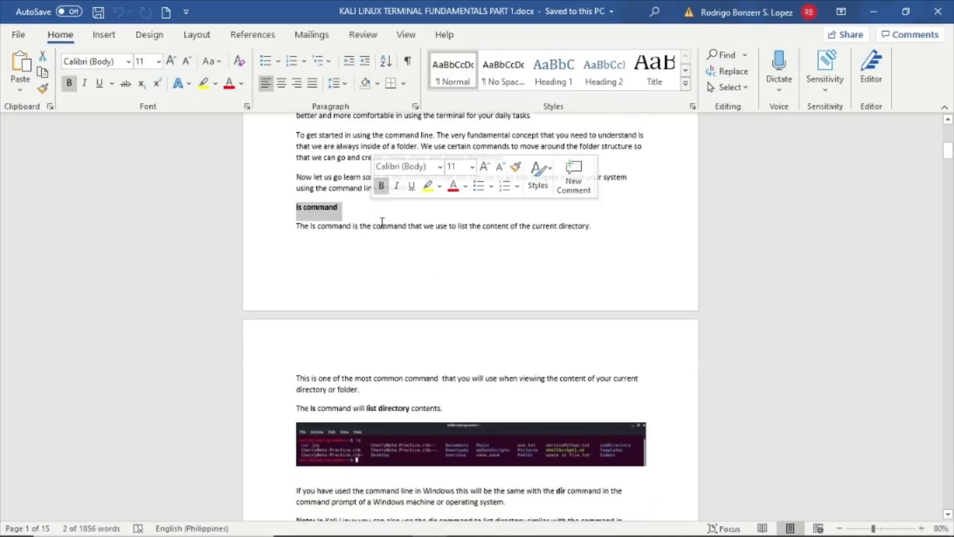
{"action": "double_click", "coordinate": [383, 226]}
{"action": "scroll", "coordinate": [382, 224], "scroll_direction": "down", "scroll_amount": 3}
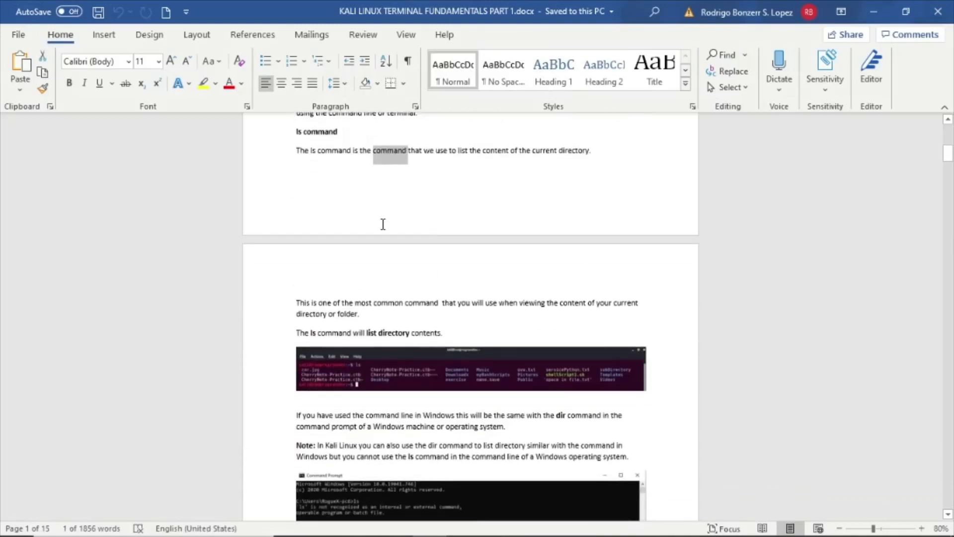
- Inspect the ls command screenshot in the document and the folder of article images
{"action": "left_click", "coordinate": [451, 323]}
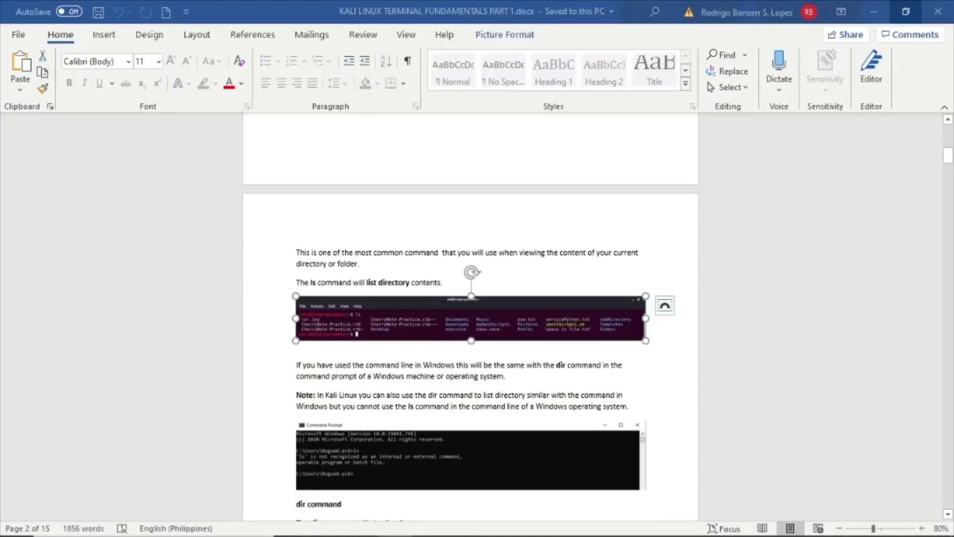
{"action": "left_click", "coordinate": [292, 536]}
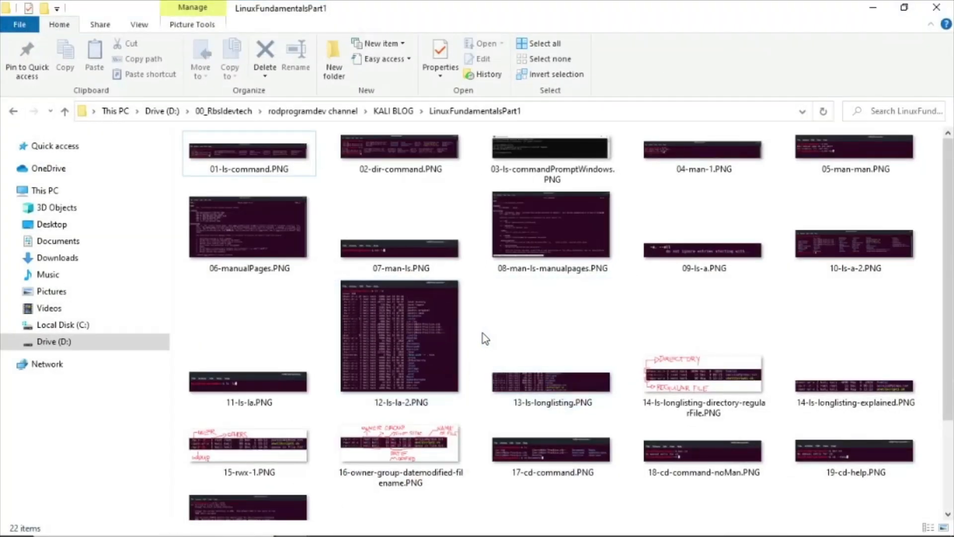
{"action": "left_click", "coordinate": [873, 8]}
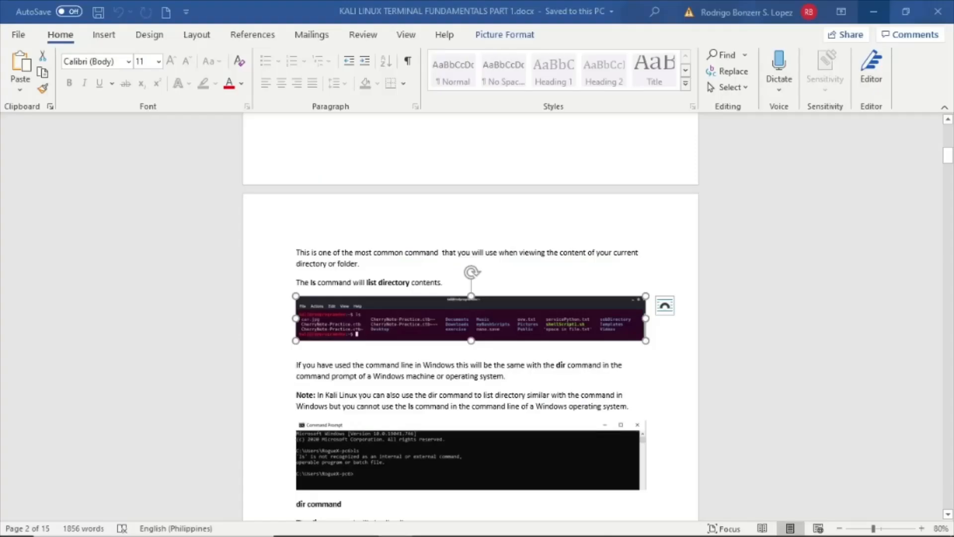
{"action": "left_click_drag", "start_coordinate": [953, 227], "coordinate": [243, 158]}
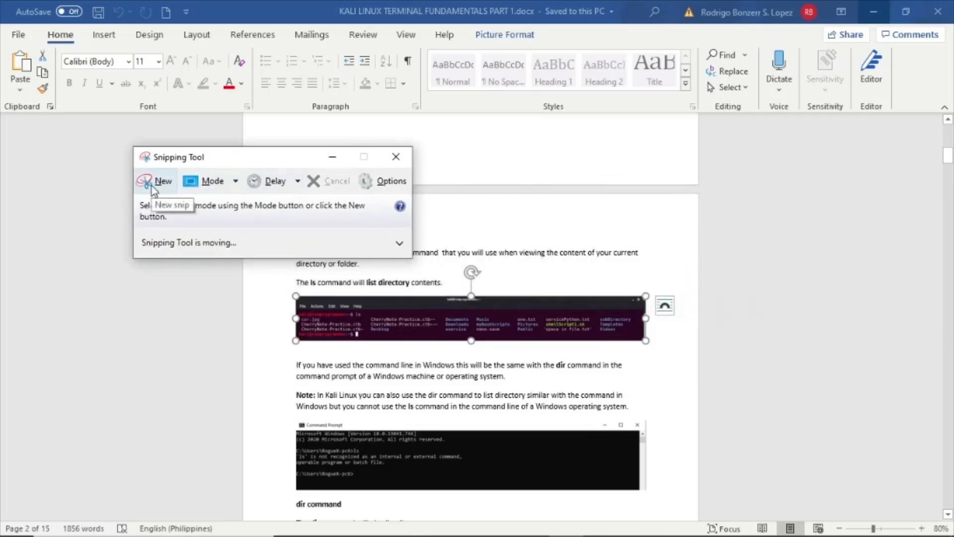
{"action": "left_click_drag", "start_coordinate": [953, 18], "coordinate": [415, 25]}
{"action": "scroll", "coordinate": [732, 243], "scroll_direction": "down", "scroll_amount": 3}
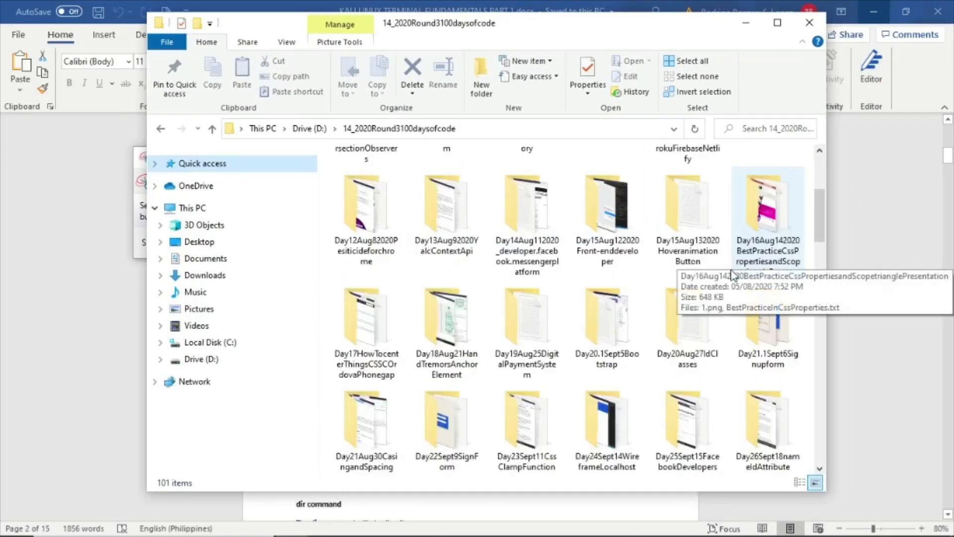
{"action": "scroll", "coordinate": [733, 273], "scroll_direction": "up", "scroll_amount": 3}
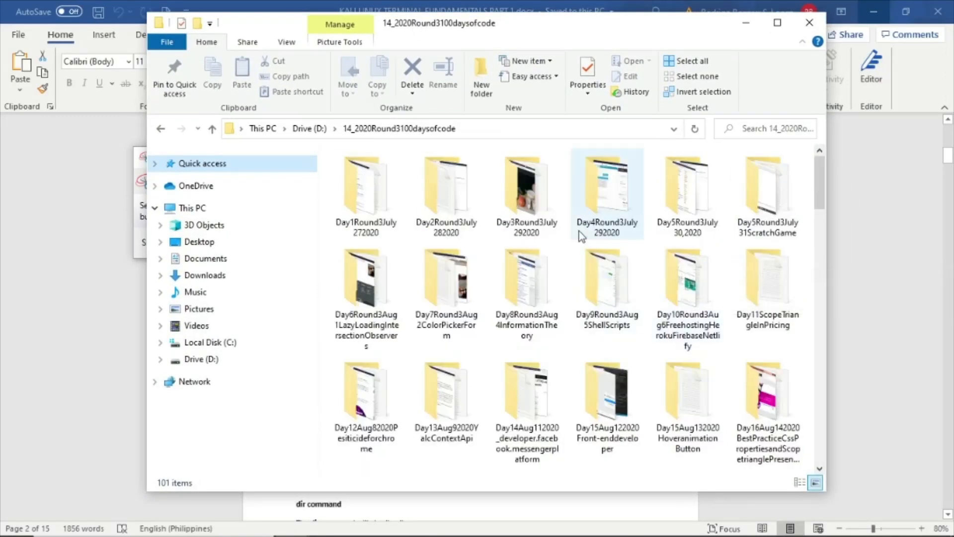
{"action": "double_click", "coordinate": [616, 217]}
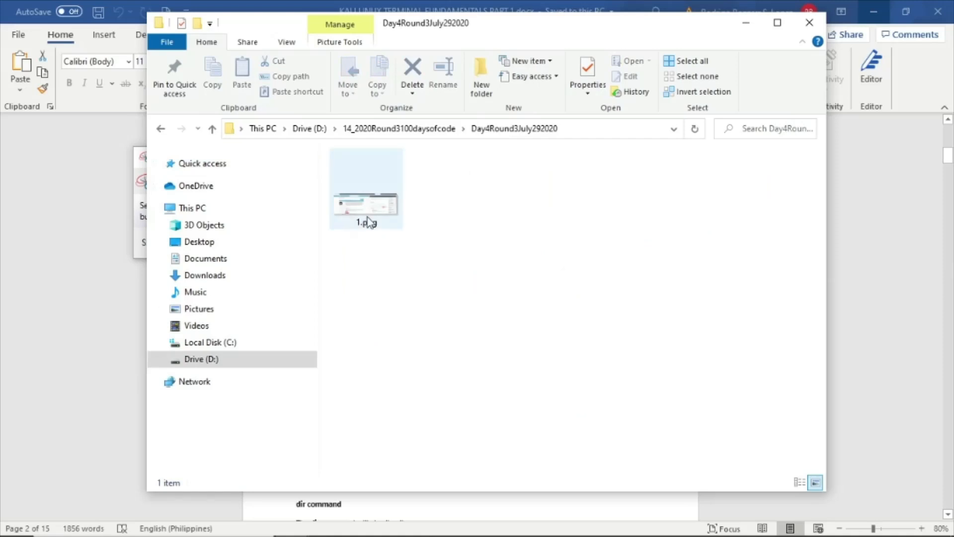
{"action": "left_click", "coordinate": [397, 128]}
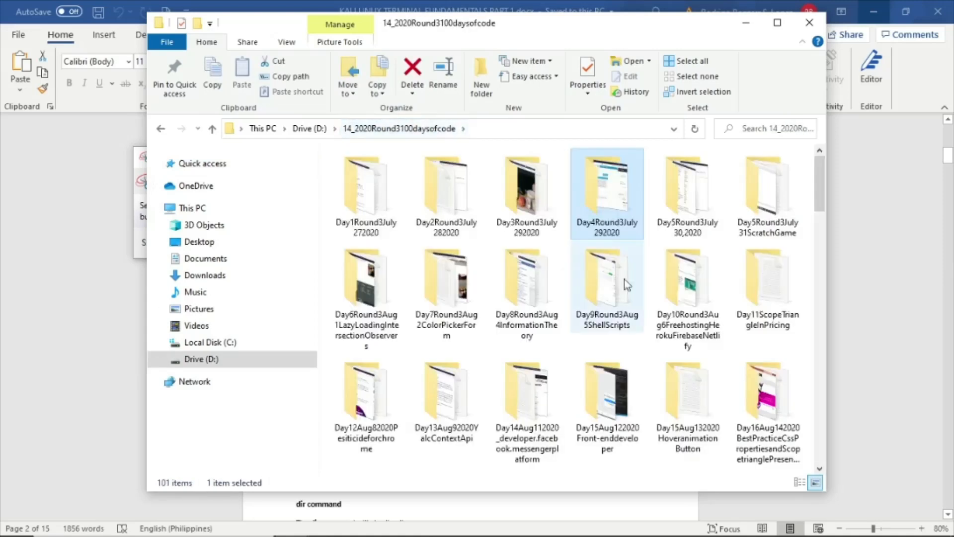
{"action": "double_click", "coordinate": [609, 407]}
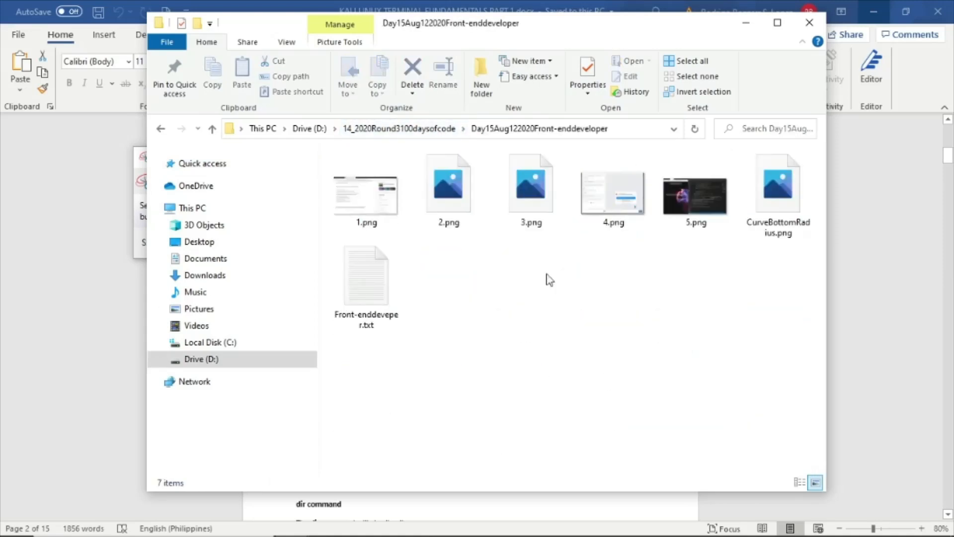
{"action": "left_click", "coordinate": [73, 244]}
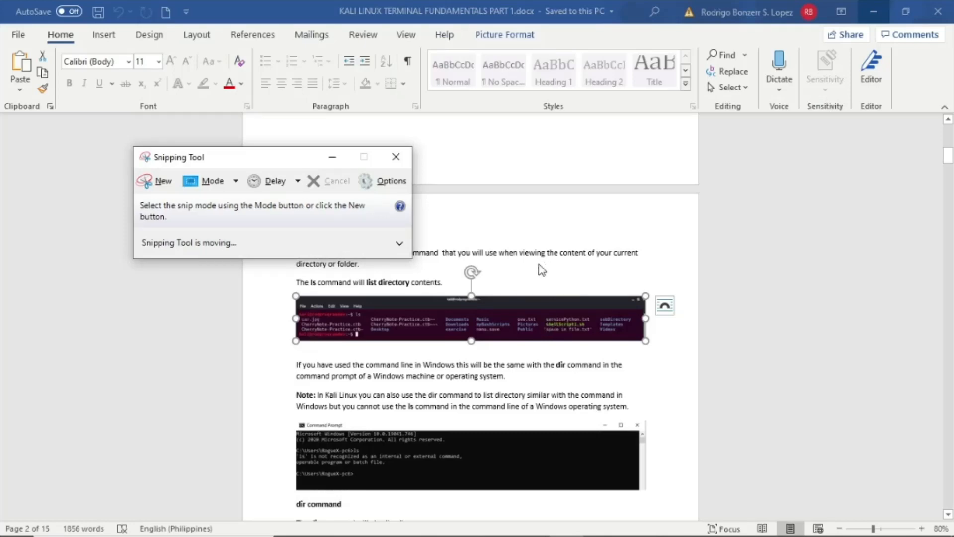
{"action": "left_click_drag", "start_coordinate": [226, 164], "coordinate": [669, 186]}
- Scroll through the following sections of the Word document, then return to the post editor
{"action": "scroll", "coordinate": [590, 270], "scroll_direction": "down", "scroll_amount": 8}
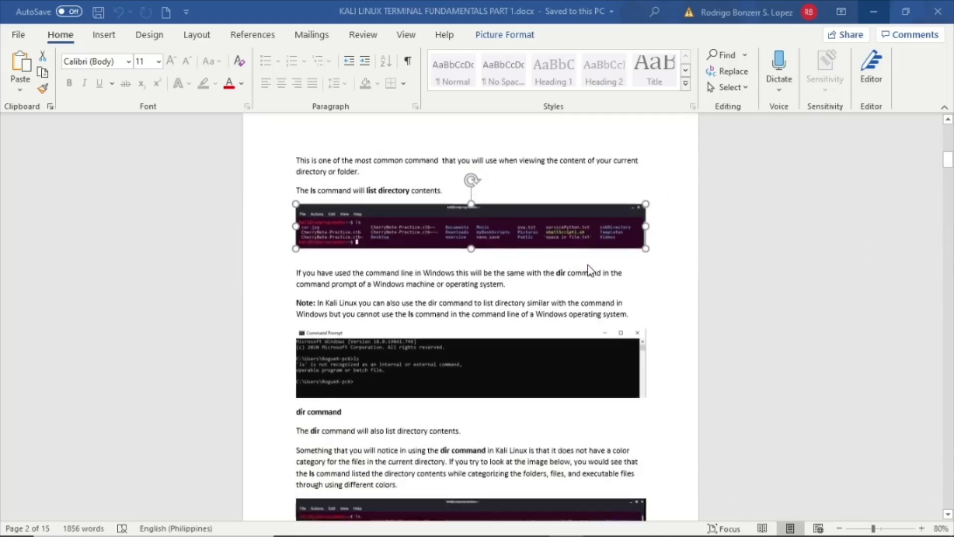
{"action": "scroll", "coordinate": [590, 269], "scroll_direction": "down", "scroll_amount": 10}
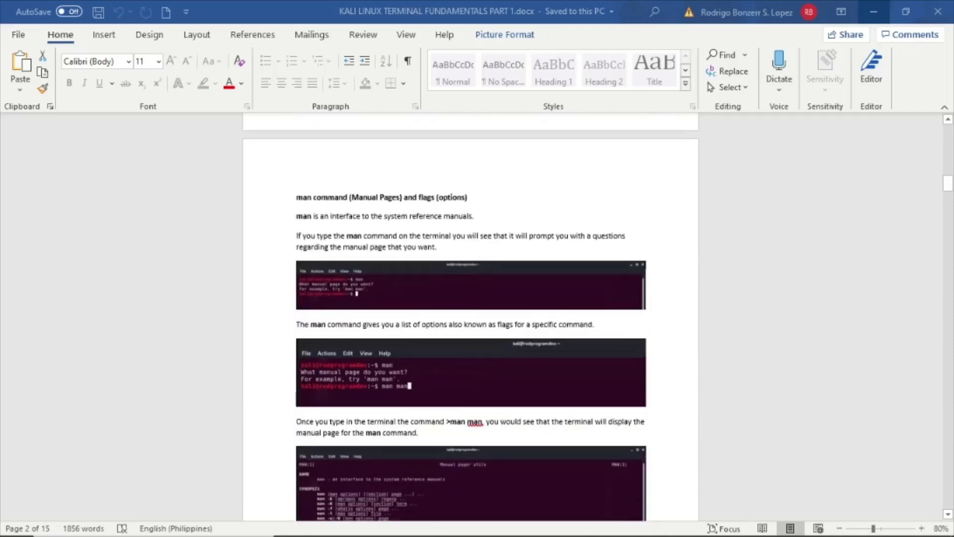
{"action": "left_click", "coordinate": [873, 11]}
{"action": "scroll", "coordinate": [524, 250], "scroll_direction": "down", "scroll_amount": 15}
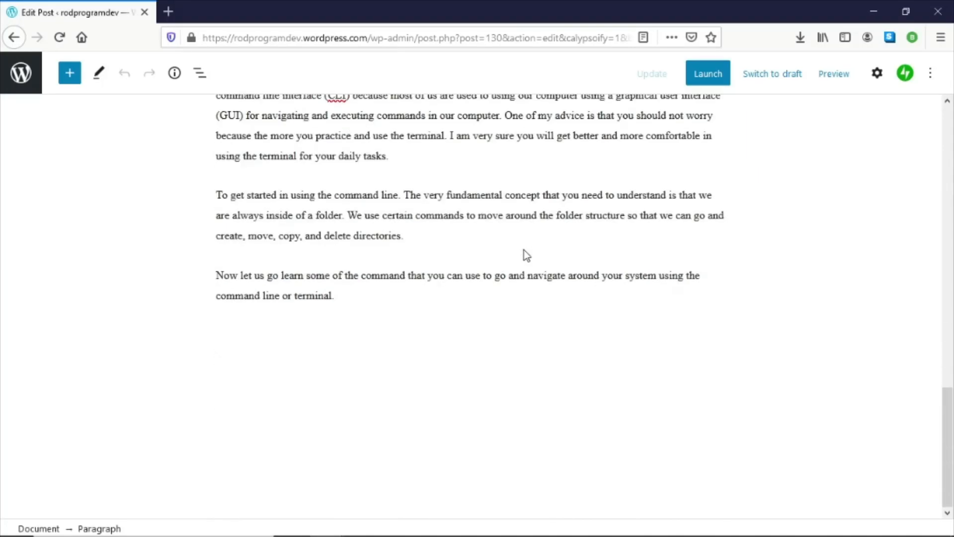
- Add a new paragraph reading 'ls command' after the introduction and make it bold
{"action": "left_click", "coordinate": [399, 299]}
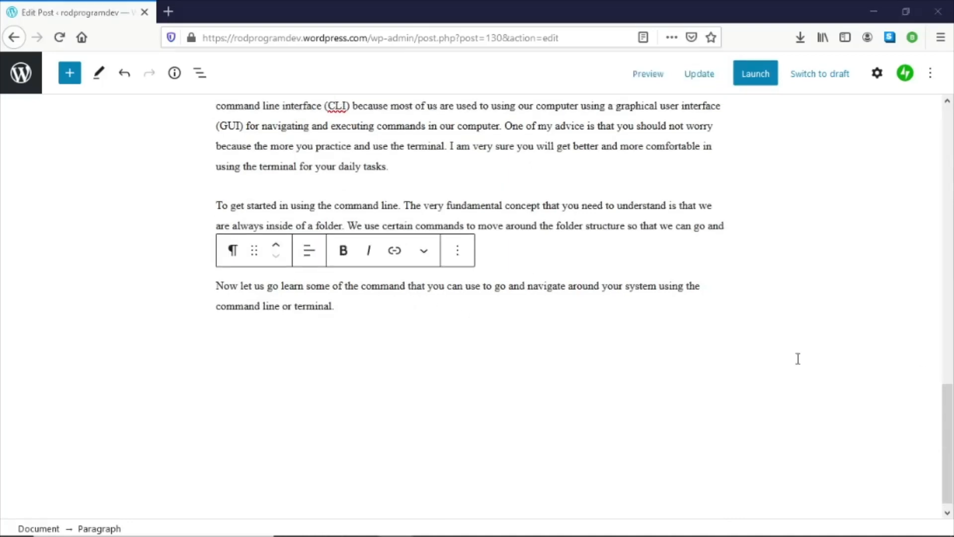
{"action": "key", "text": "Return"}
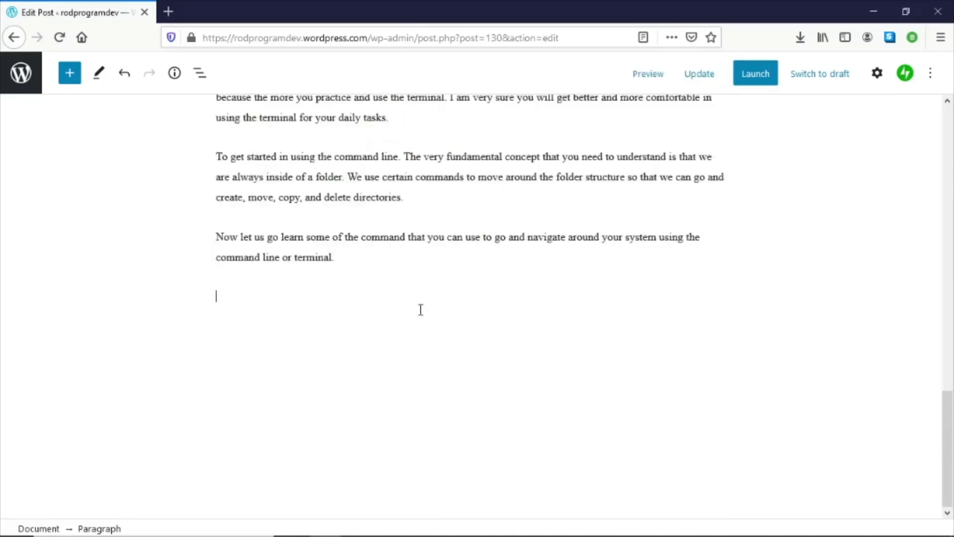
{"action": "type", "text": "ls command"}
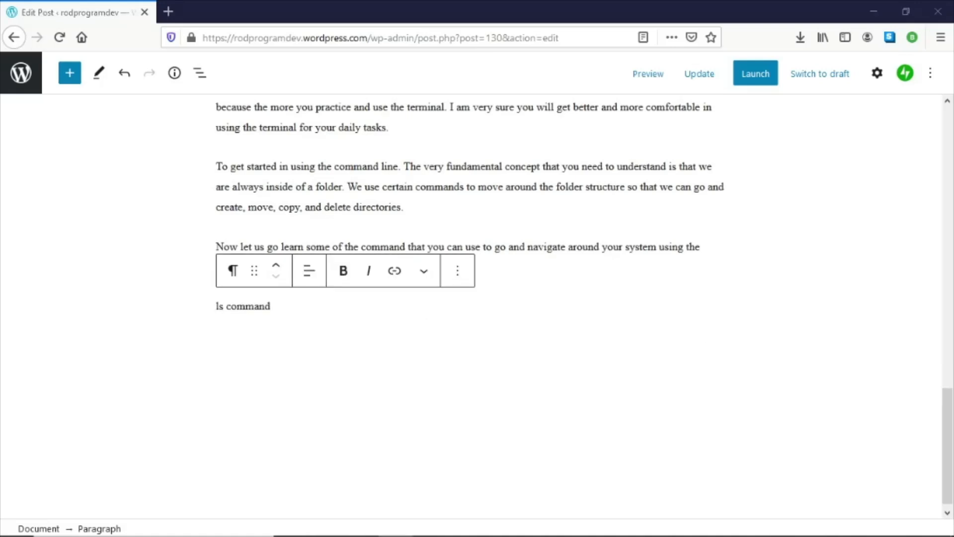
{"action": "triple_click", "coordinate": [280, 311]}
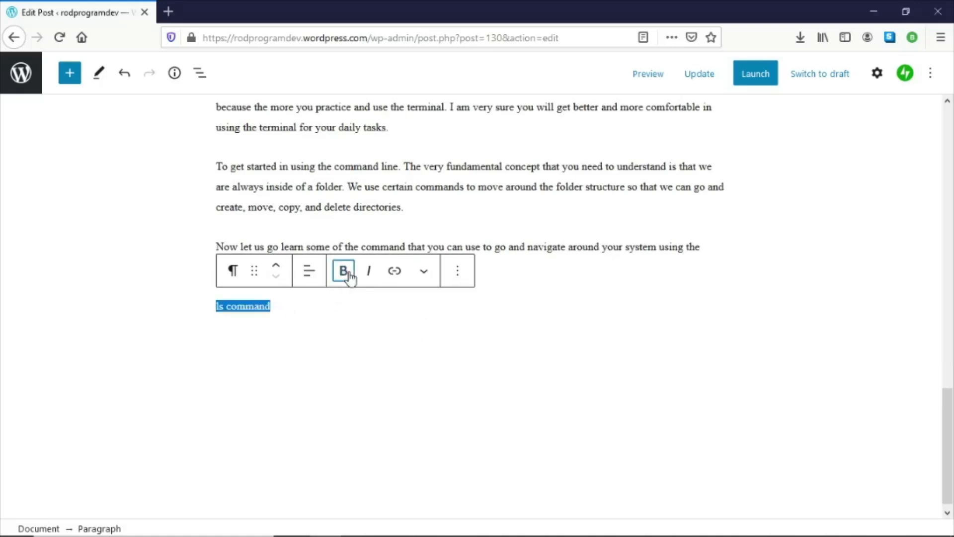
{"action": "left_click", "coordinate": [343, 271]}
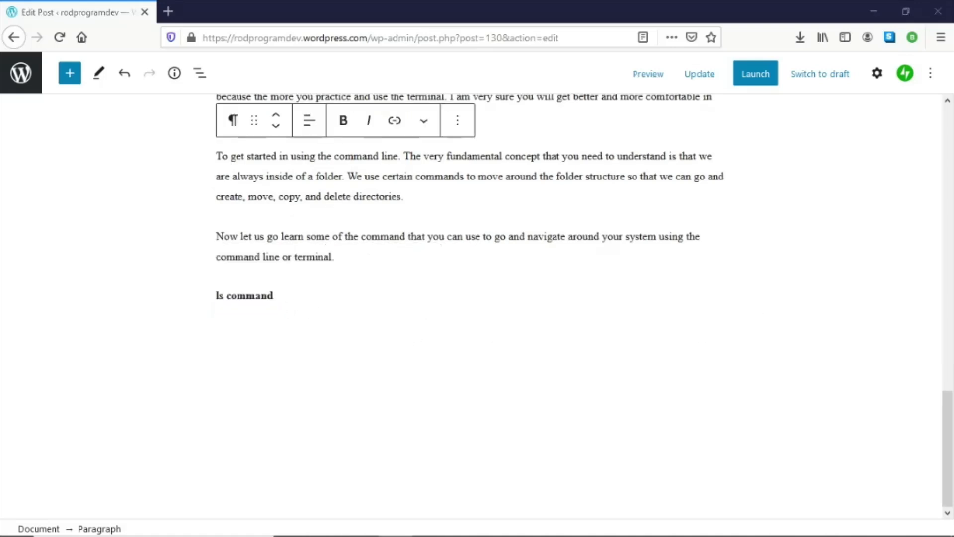
- Copy the ls command description paragraphs from the Word document and paste them below the new heading in the post
{"action": "key", "text": "alt+Tab"}
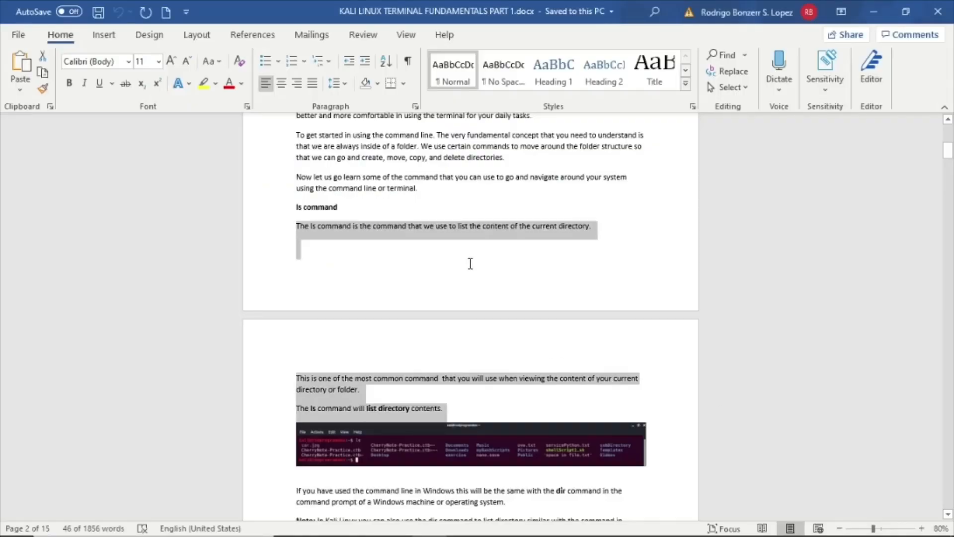
{"action": "left_click", "coordinate": [330, 250]}
{"action": "left_click_drag", "start_coordinate": [293, 224], "coordinate": [448, 401]}
{"action": "key", "text": "ctrl+c"}
{"action": "key", "text": "alt+Tab"}
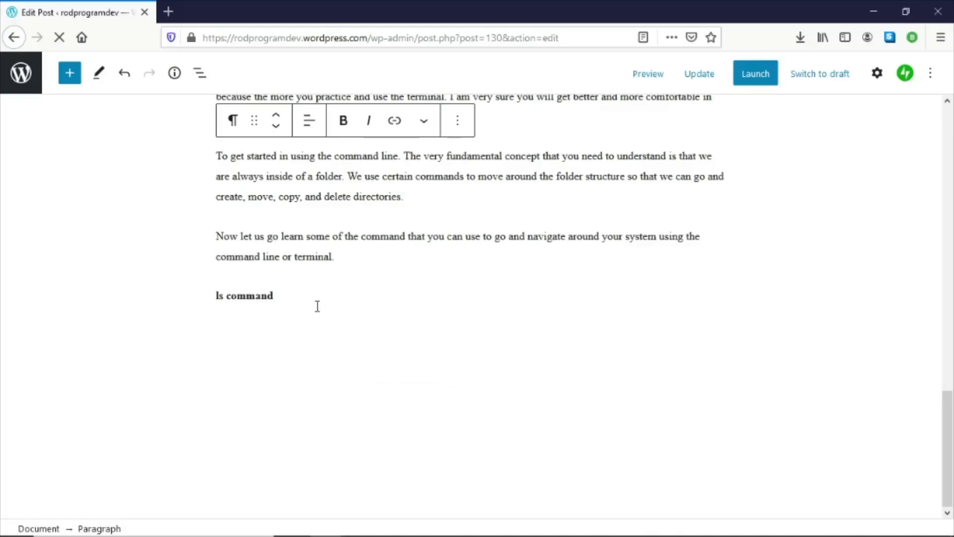
{"action": "left_click", "coordinate": [317, 306]}
{"action": "key", "text": "Return"}
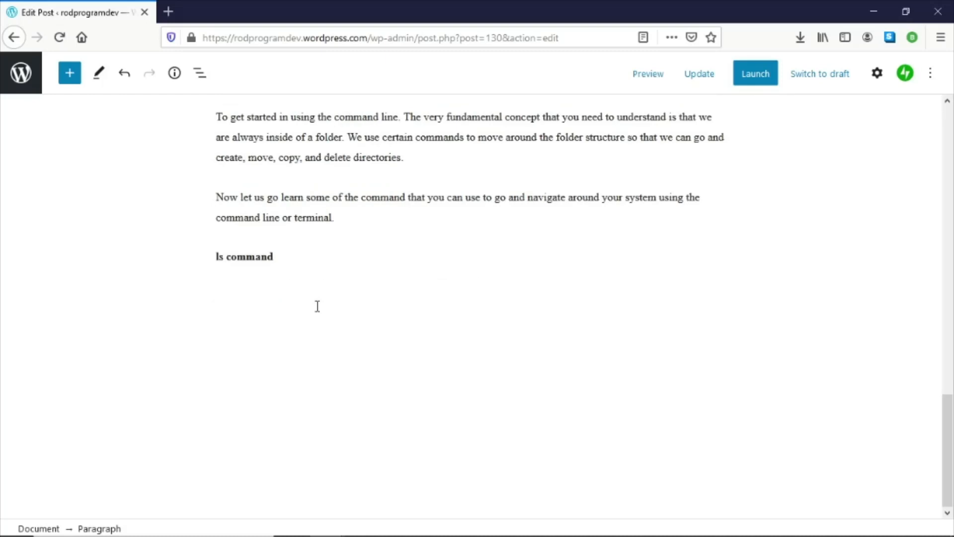
{"action": "key", "text": "ctrl+v"}
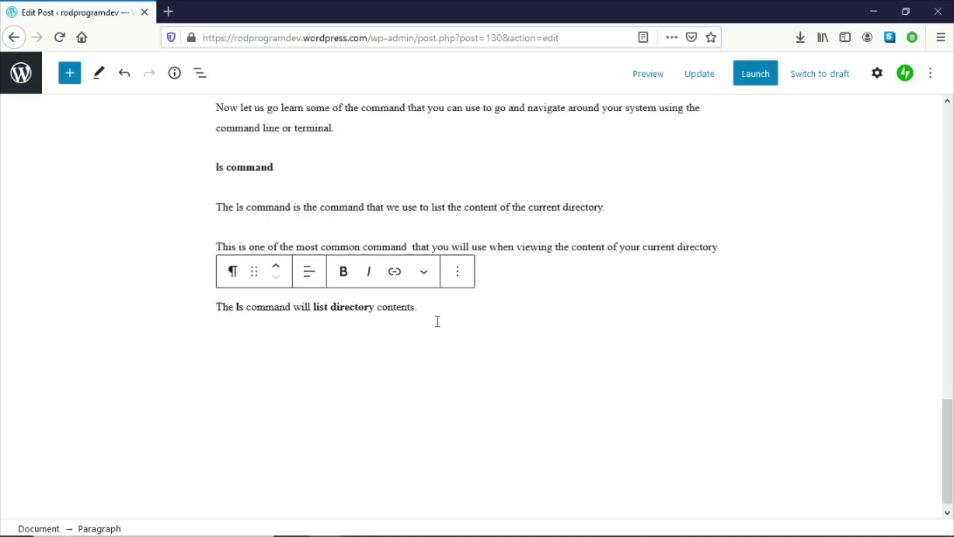
- Change 'command' to 'commands' in the sentence introducing the command list
{"action": "left_click", "coordinate": [408, 108]}
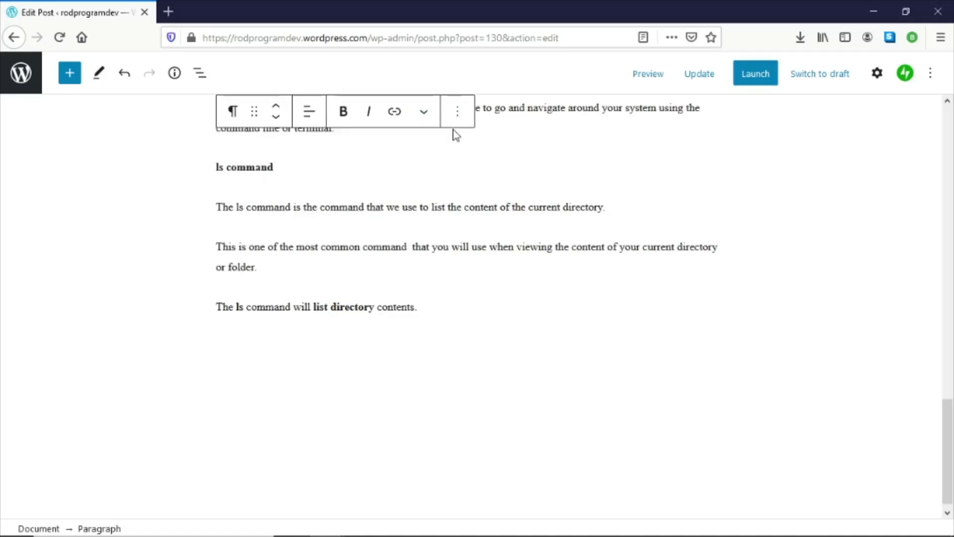
{"action": "scroll", "coordinate": [485, 215], "scroll_direction": "up", "scroll_amount": 3}
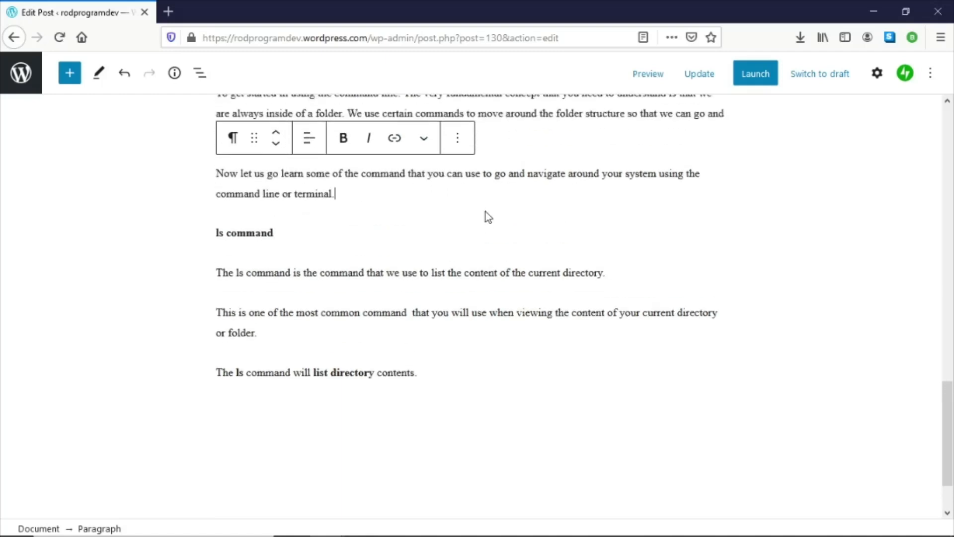
{"action": "left_click", "coordinate": [414, 191]}
{"action": "type", "text": "s"}
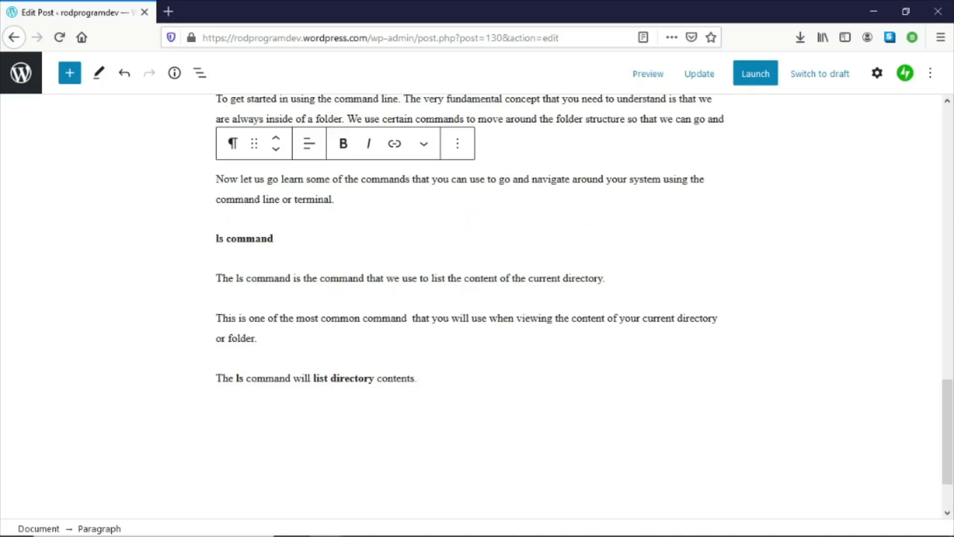
- Insert an Image block after the 'list directory contents' paragraph
{"action": "left_click", "coordinate": [471, 378]}
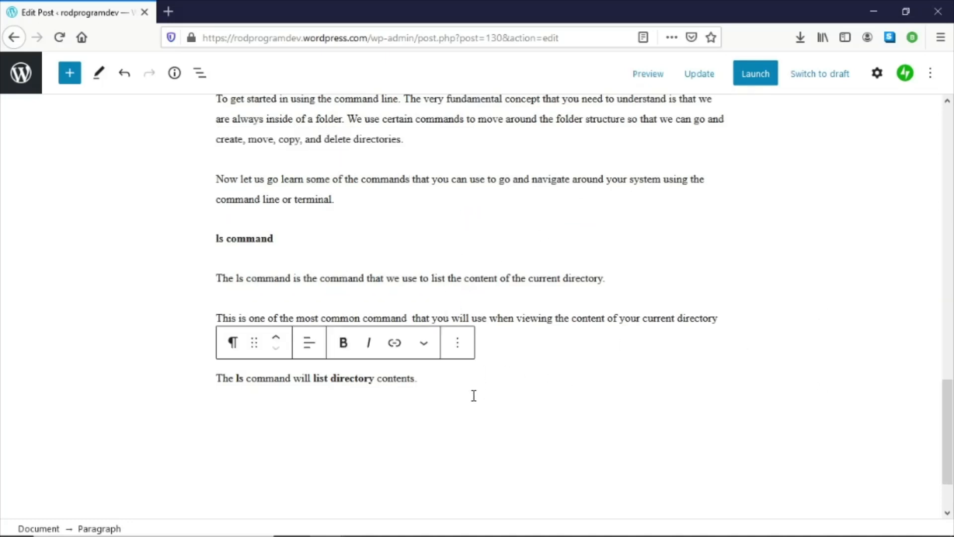
{"action": "left_click", "coordinate": [70, 82]}
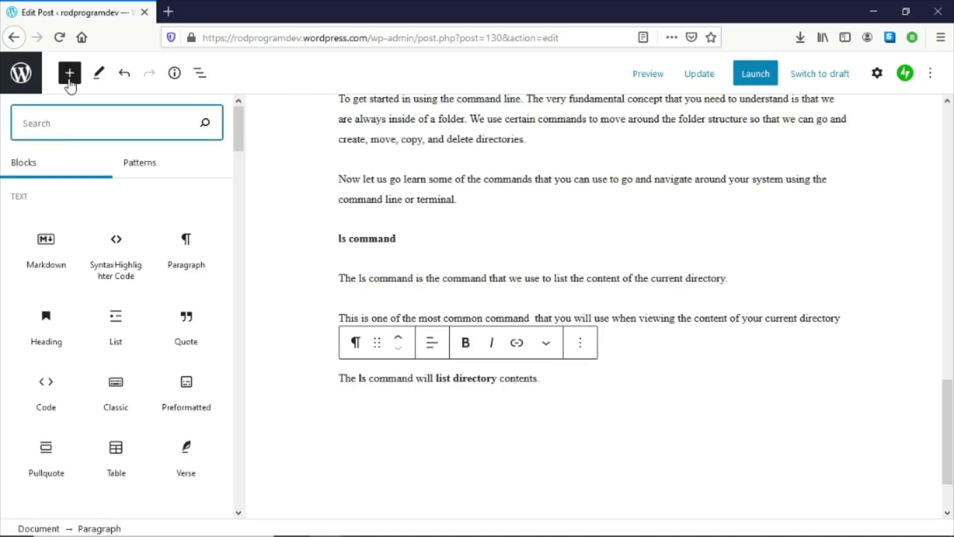
{"action": "scroll", "coordinate": [116, 311], "scroll_direction": "down", "scroll_amount": 1}
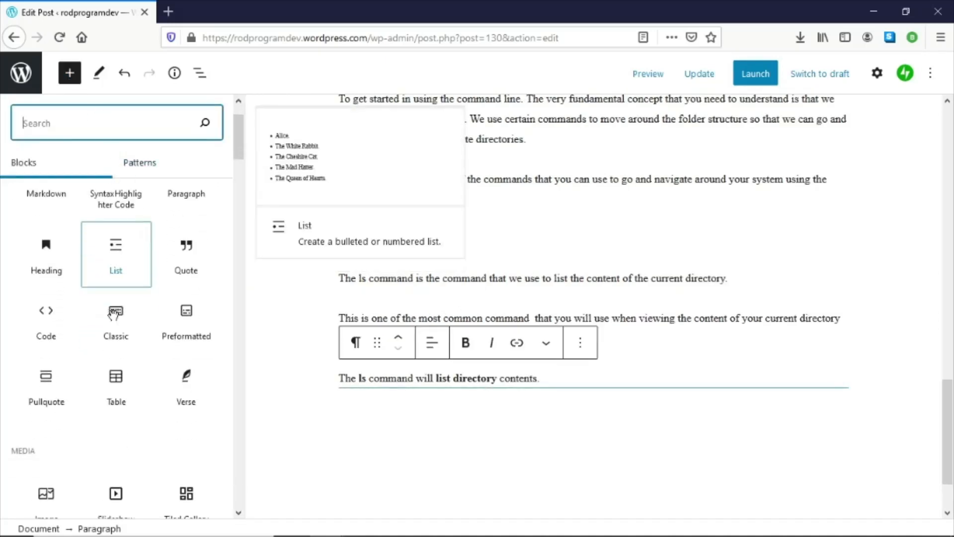
{"action": "scroll", "coordinate": [116, 315], "scroll_direction": "down", "scroll_amount": 2}
{"action": "scroll", "coordinate": [116, 322], "scroll_direction": "down", "scroll_amount": 3}
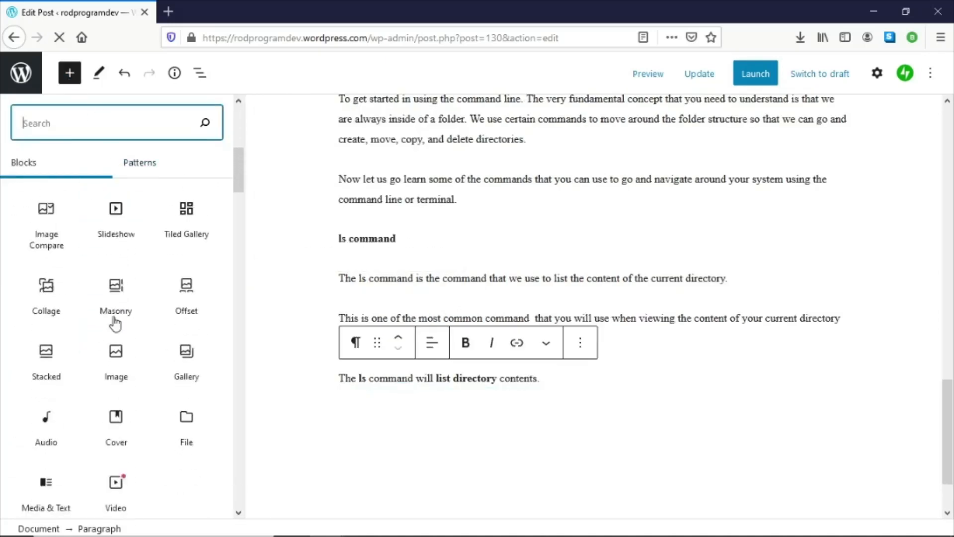
{"action": "scroll", "coordinate": [115, 319], "scroll_direction": "down", "scroll_amount": 2}
{"action": "left_click", "coordinate": [117, 296]}
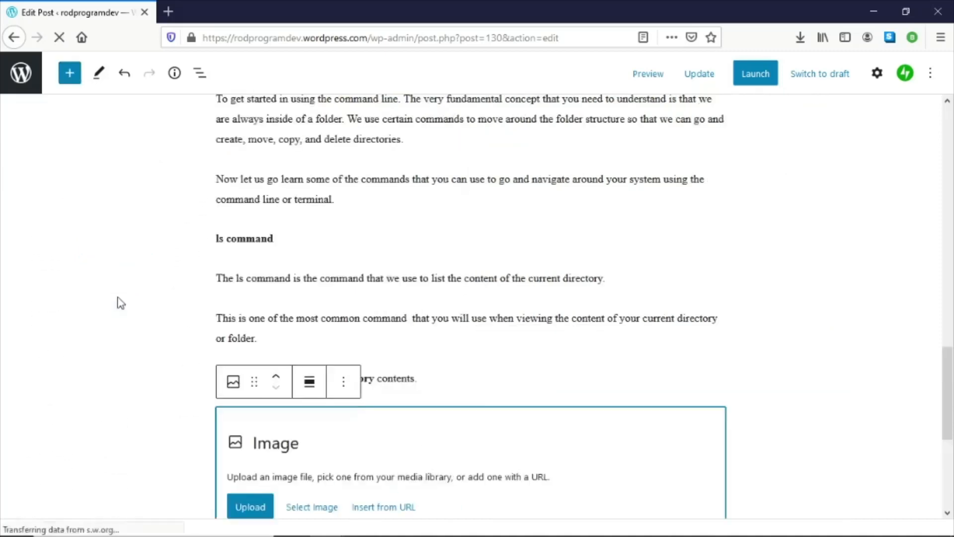
- Upload the 01-ls-command.PNG screenshot into the new Image block
{"action": "left_click", "coordinate": [251, 435]}
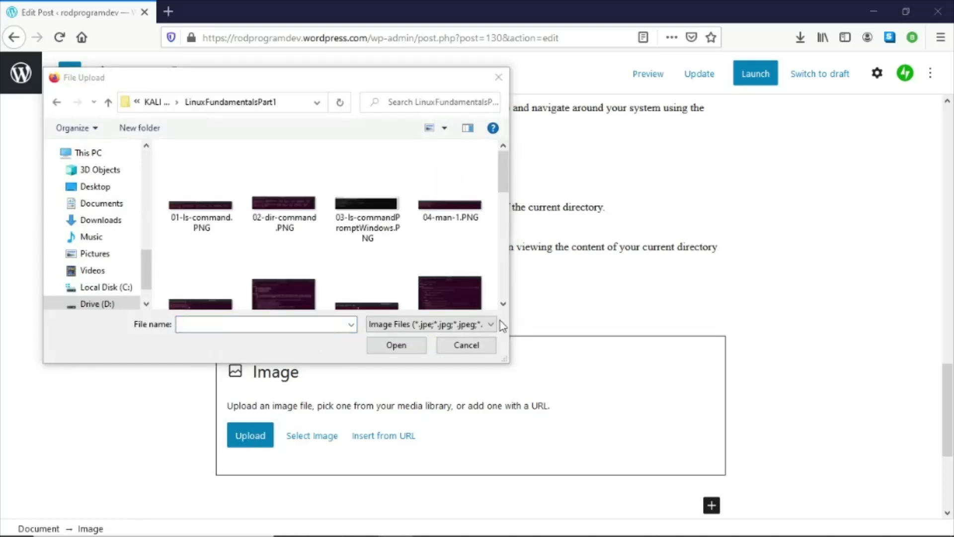
{"action": "double_click", "coordinate": [194, 219]}
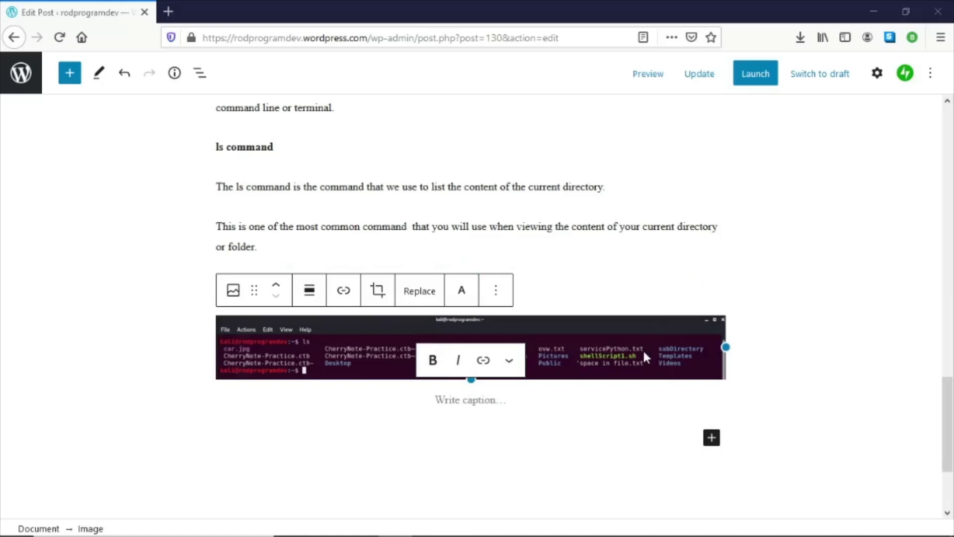
- Copy the Windows dir comparison and Note paragraphs from the Word document and paste them below the ls screenshot in the post
{"action": "scroll", "coordinate": [642, 351], "scroll_direction": "down", "scroll_amount": 3}
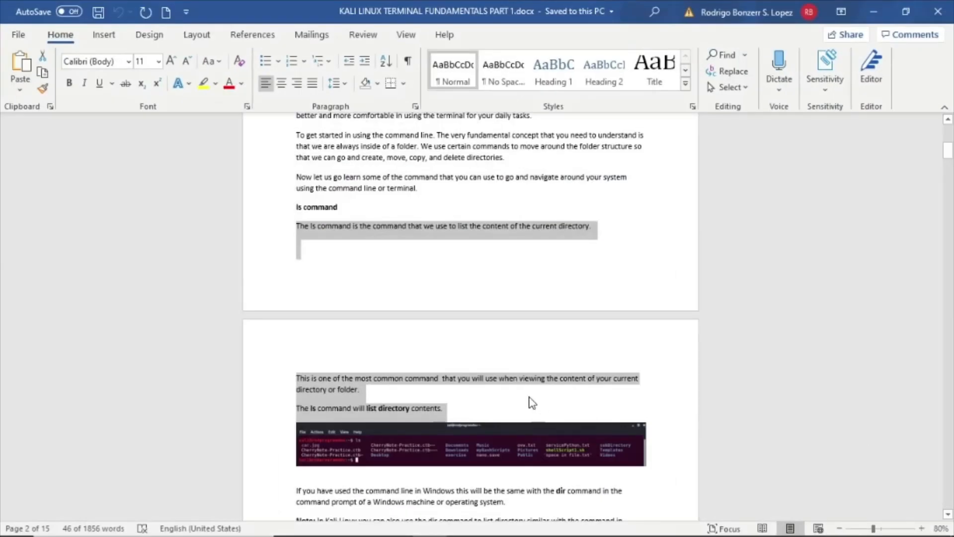
{"action": "scroll", "coordinate": [497, 393], "scroll_direction": "down", "scroll_amount": 2}
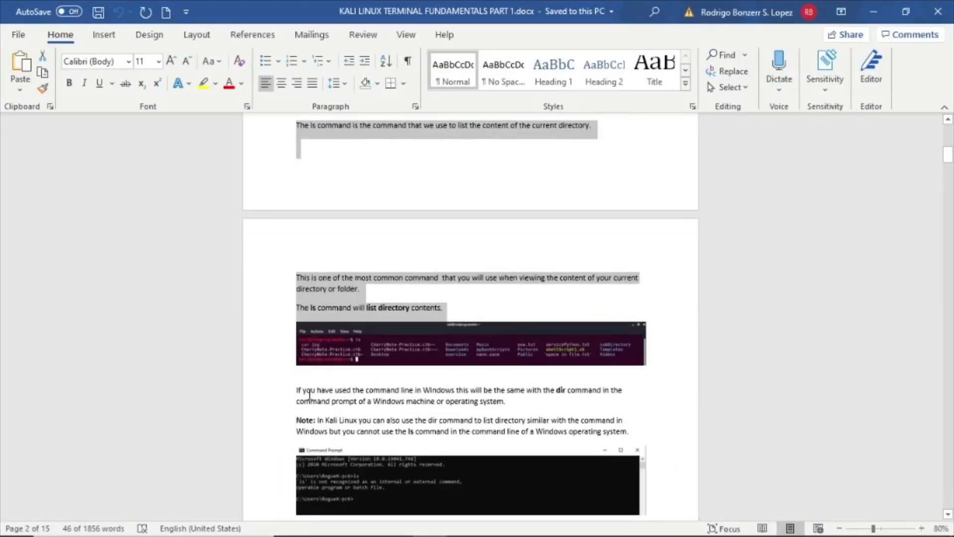
{"action": "left_click_drag", "start_coordinate": [296, 389], "coordinate": [640, 431]}
{"action": "right_click", "coordinate": [544, 403]}
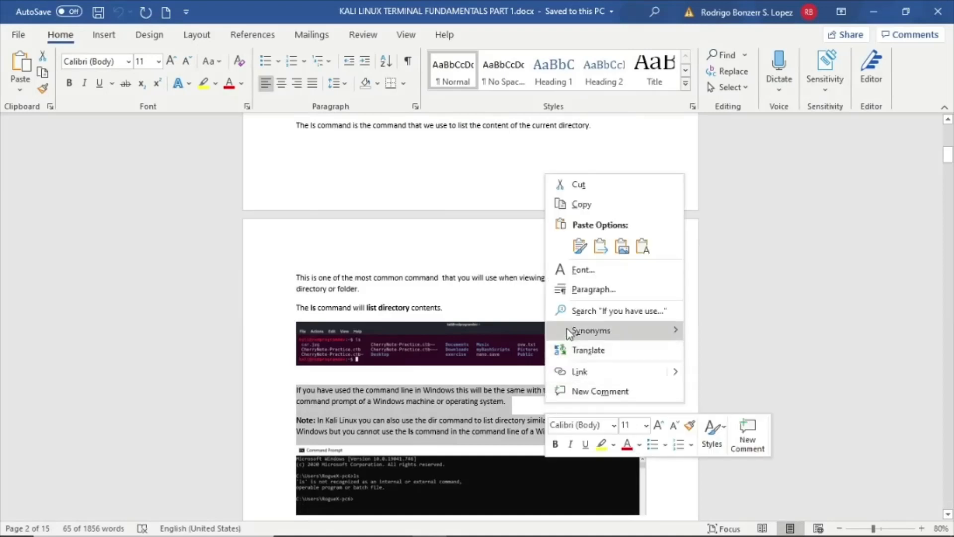
{"action": "left_click", "coordinate": [585, 204]}
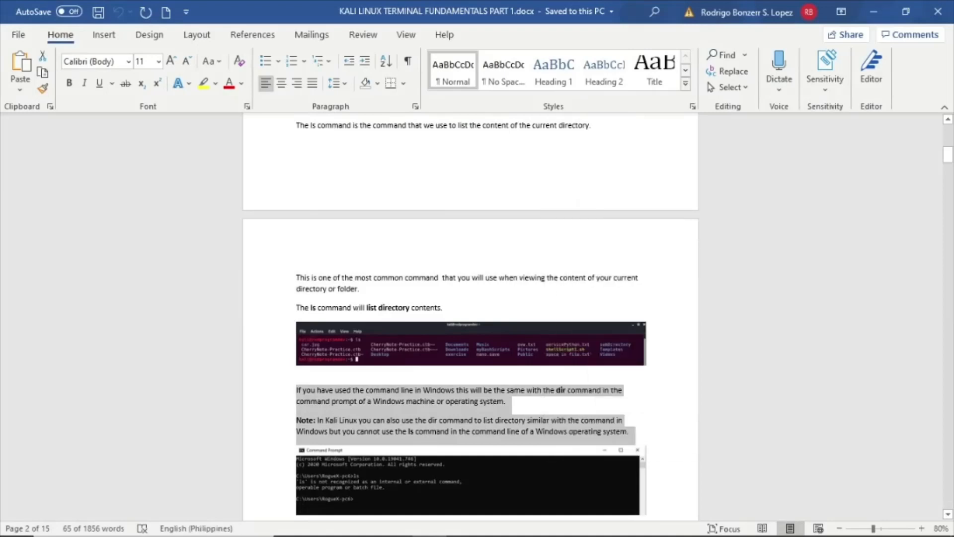
{"action": "key", "text": "alt+Tab"}
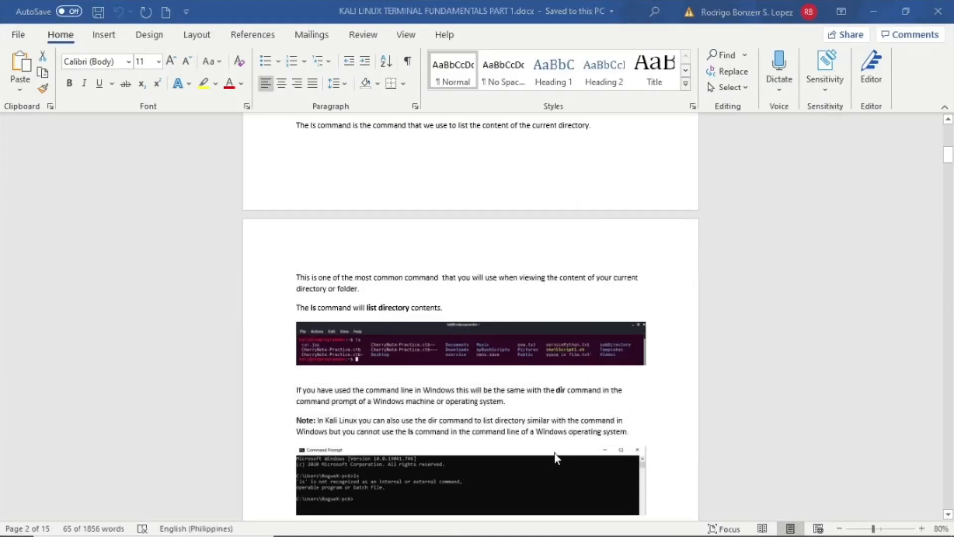
{"action": "key", "text": "alt+Tab"}
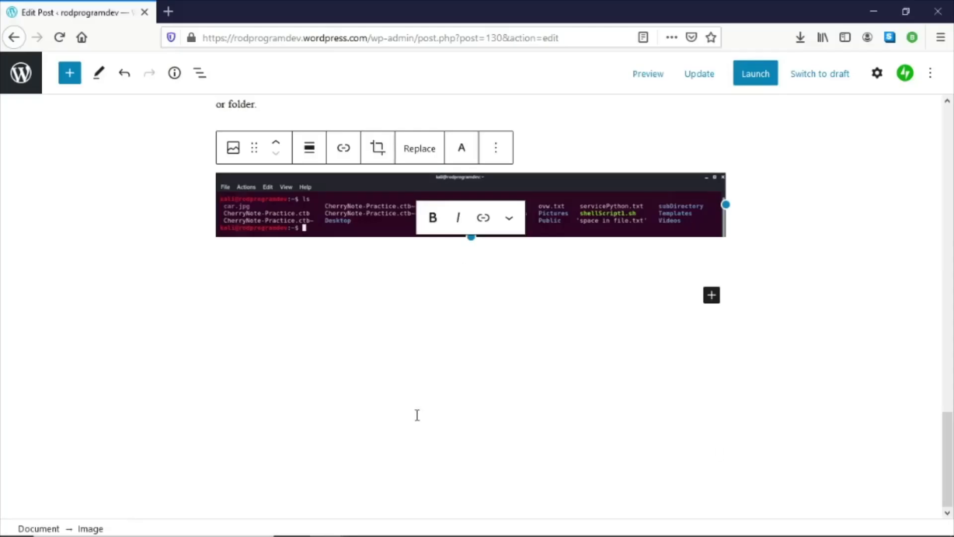
{"action": "left_click", "coordinate": [426, 277]}
{"action": "left_click", "coordinate": [429, 292]}
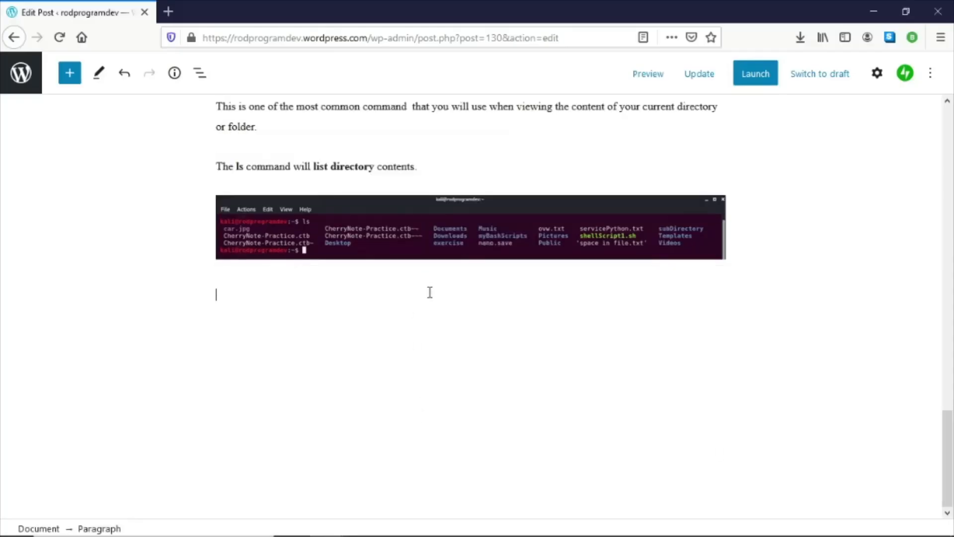
{"action": "key", "text": "ctrl+v"}
{"action": "key", "text": "Return"}
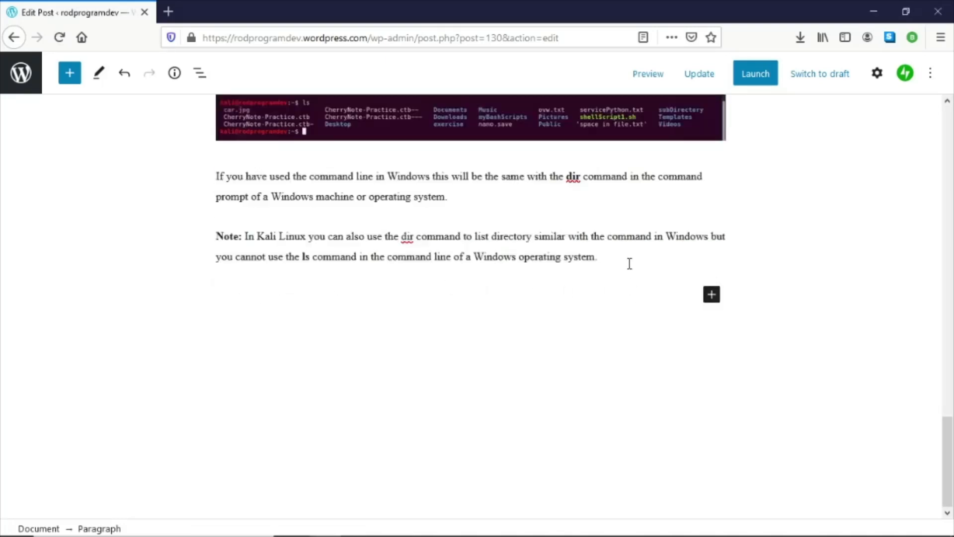
- Add an Image block below the Note paragraph and upload the 03-ls-commandPromptWindows.PNG screenshot
{"action": "left_click", "coordinate": [711, 294]}
{"action": "left_click", "coordinate": [815, 159]}
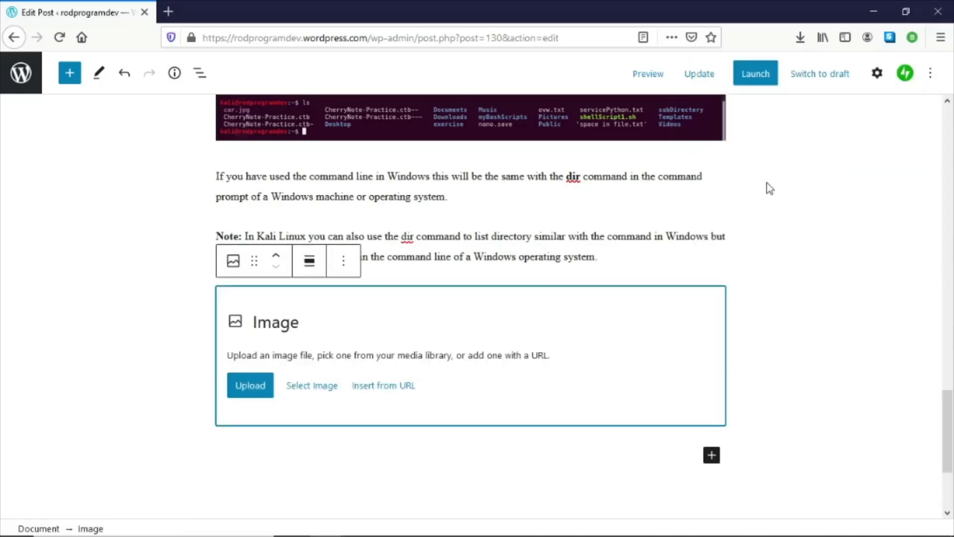
{"action": "left_click", "coordinate": [256, 382]}
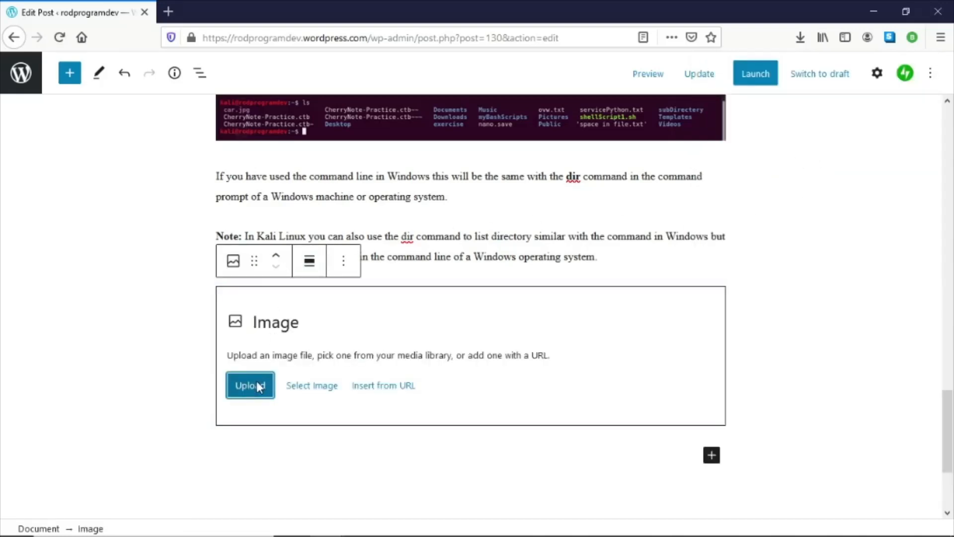
{"action": "double_click", "coordinate": [263, 213]}
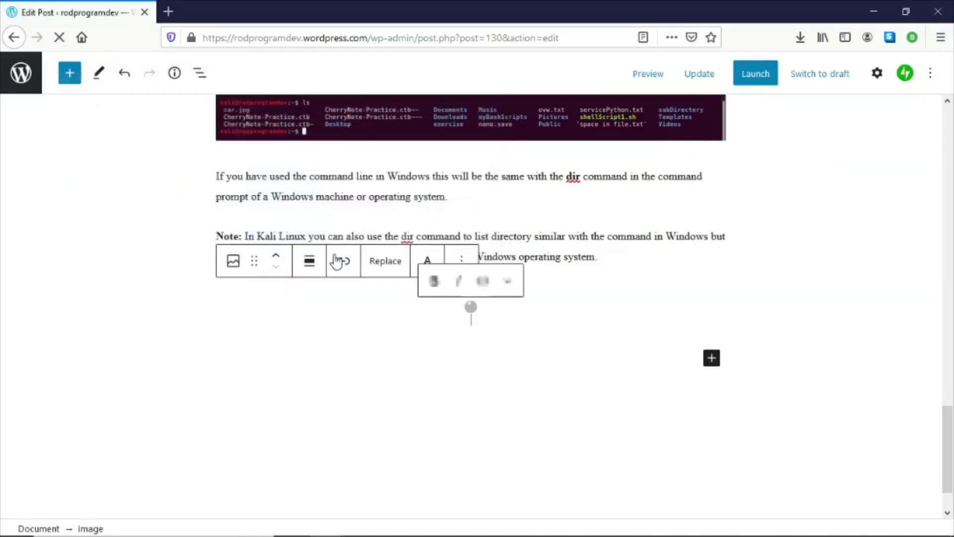
{"action": "left_click", "coordinate": [504, 236]}
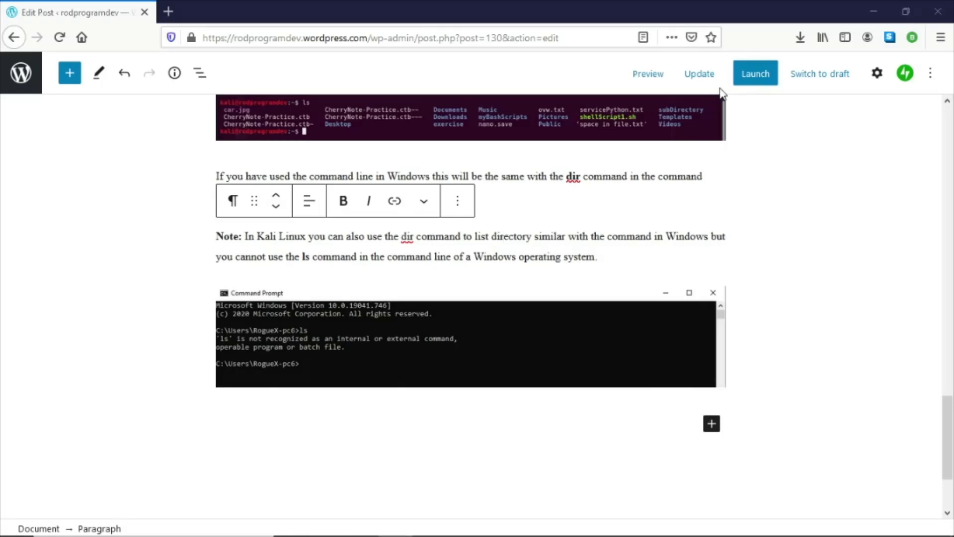
- Update the post, then preview it in a new tab and review the ls command section
{"action": "left_click", "coordinate": [699, 75]}
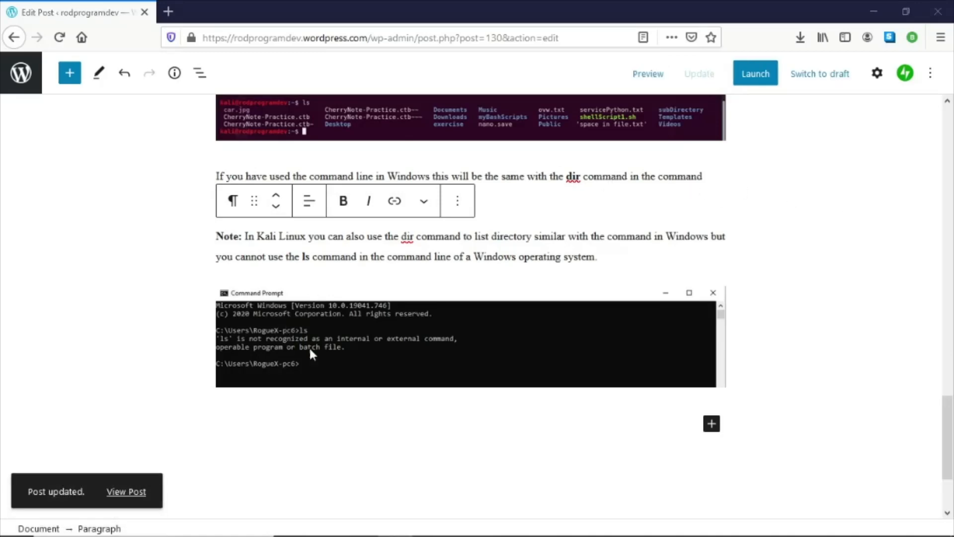
{"action": "left_click", "coordinate": [647, 74]}
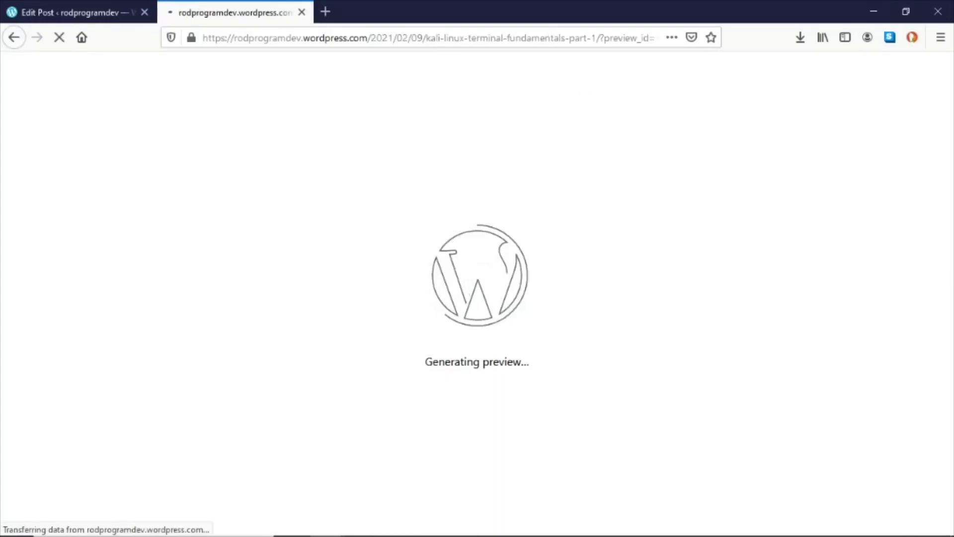
{"action": "scroll", "coordinate": [659, 283], "scroll_direction": "down", "scroll_amount": 15}
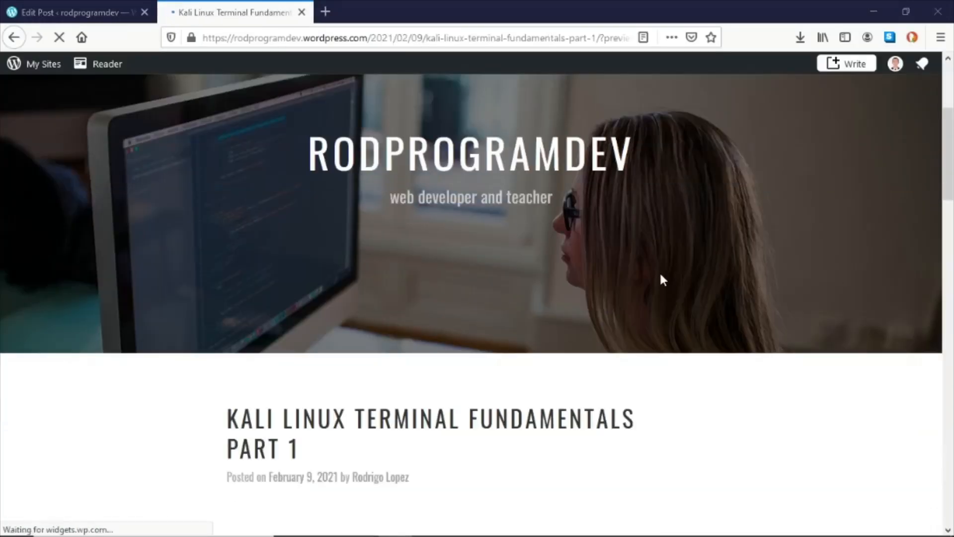
{"action": "scroll", "coordinate": [664, 275], "scroll_direction": "down", "scroll_amount": 9}
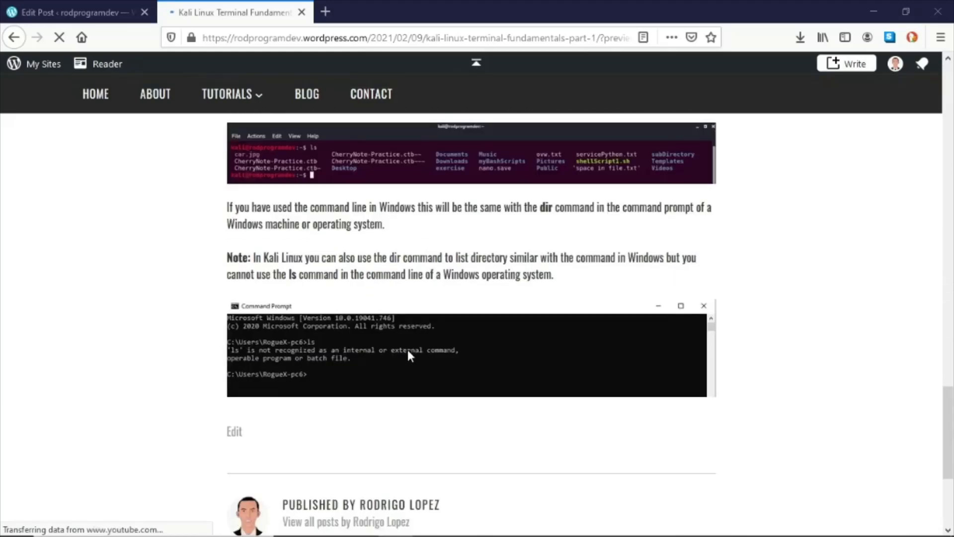
{"action": "scroll", "coordinate": [406, 347], "scroll_direction": "up", "scroll_amount": 3}
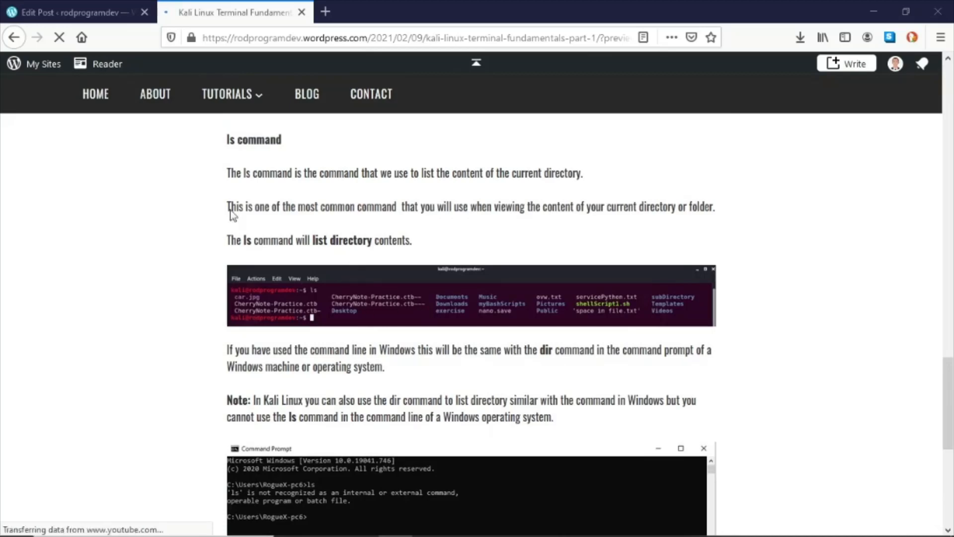
{"action": "left_click", "coordinate": [75, 12]}
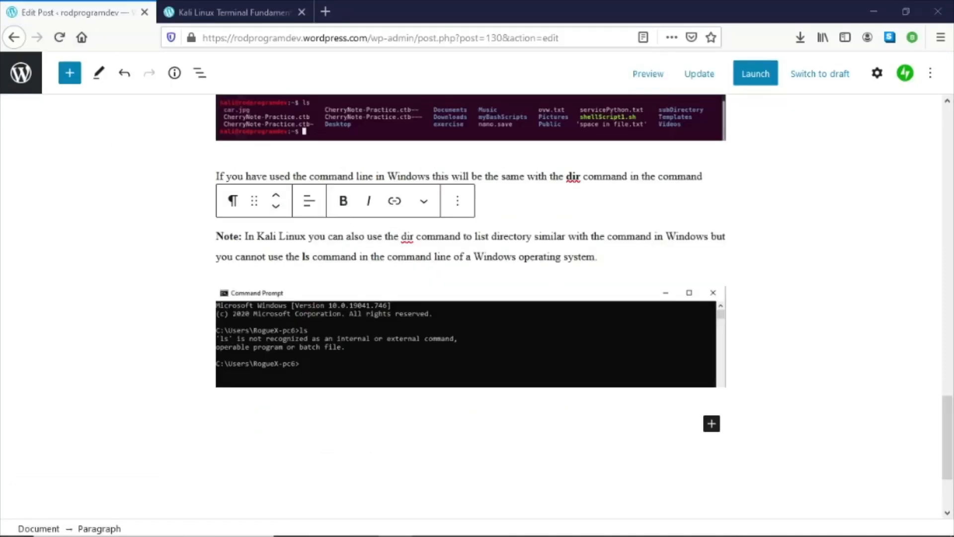
- Insert a Spacer block and move it below the Command Prompt screenshot
{"action": "left_click", "coordinate": [70, 73]}
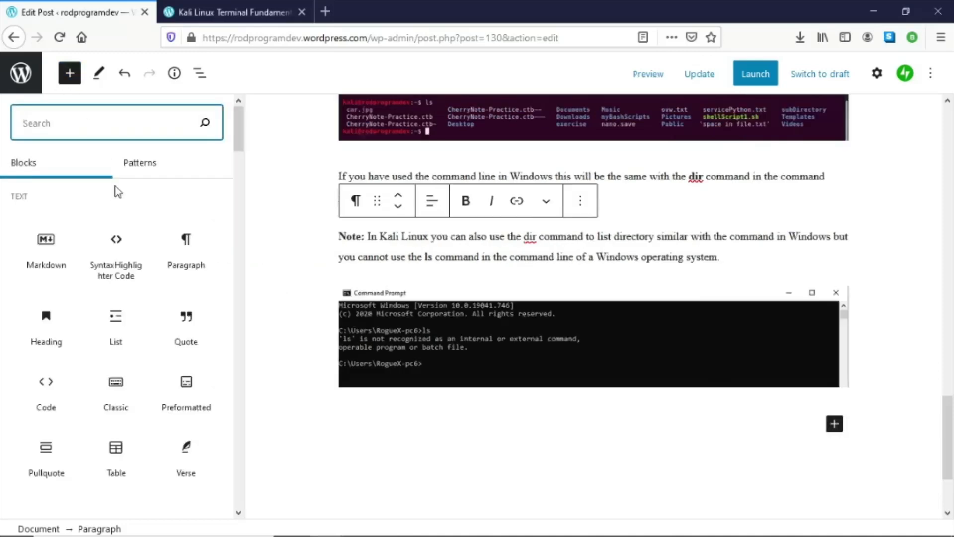
{"action": "scroll", "coordinate": [117, 191], "scroll_direction": "down", "scroll_amount": 8}
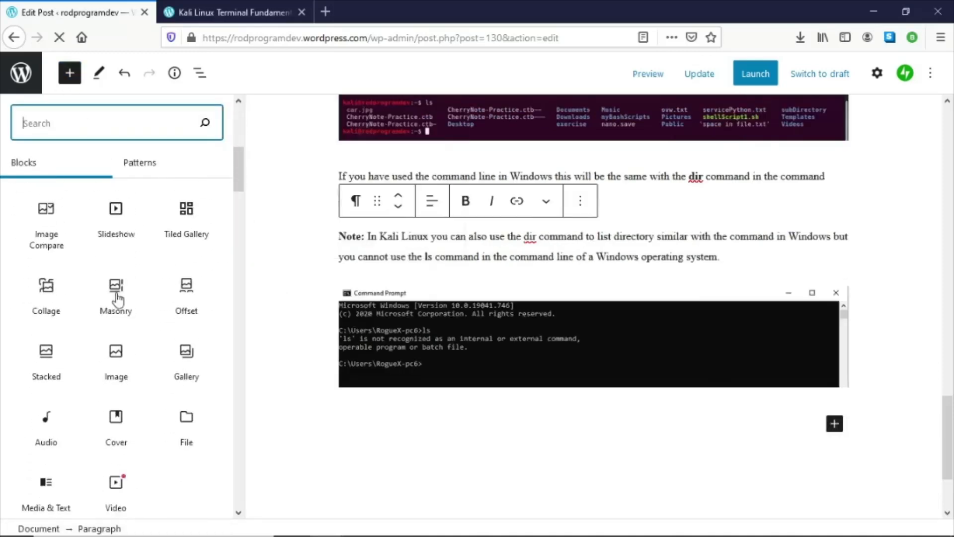
{"action": "scroll", "coordinate": [118, 298], "scroll_direction": "down", "scroll_amount": 2}
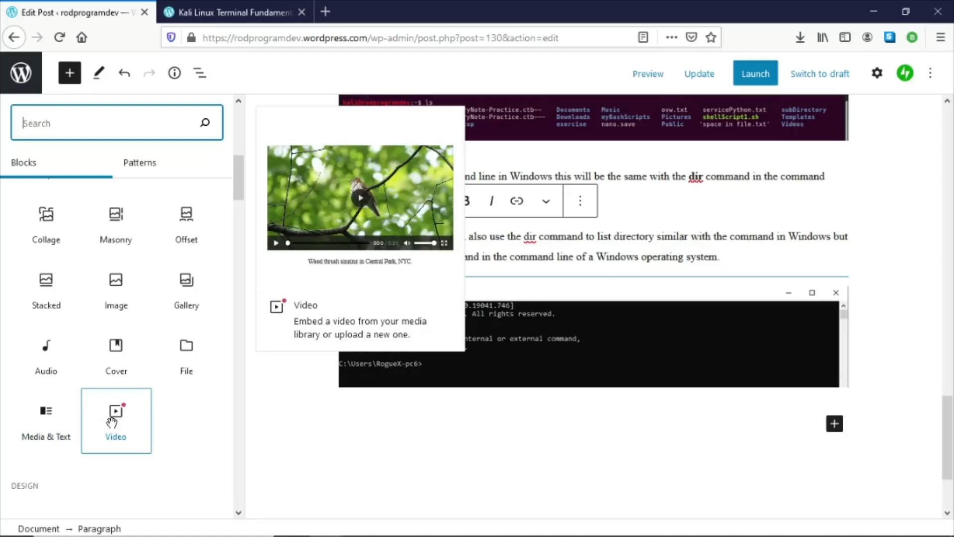
{"action": "scroll", "coordinate": [112, 422], "scroll_direction": "down", "scroll_amount": 5}
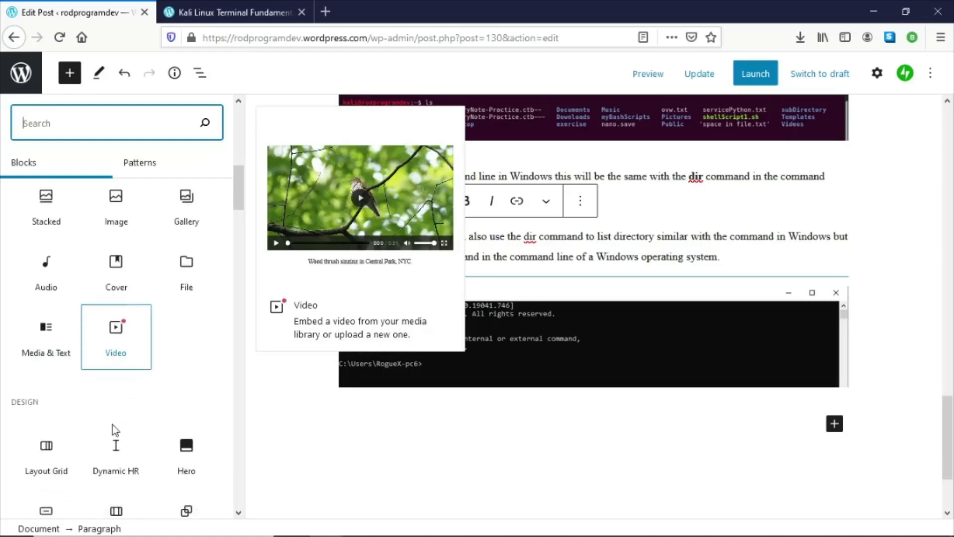
{"action": "scroll", "coordinate": [121, 417], "scroll_direction": "down", "scroll_amount": 2}
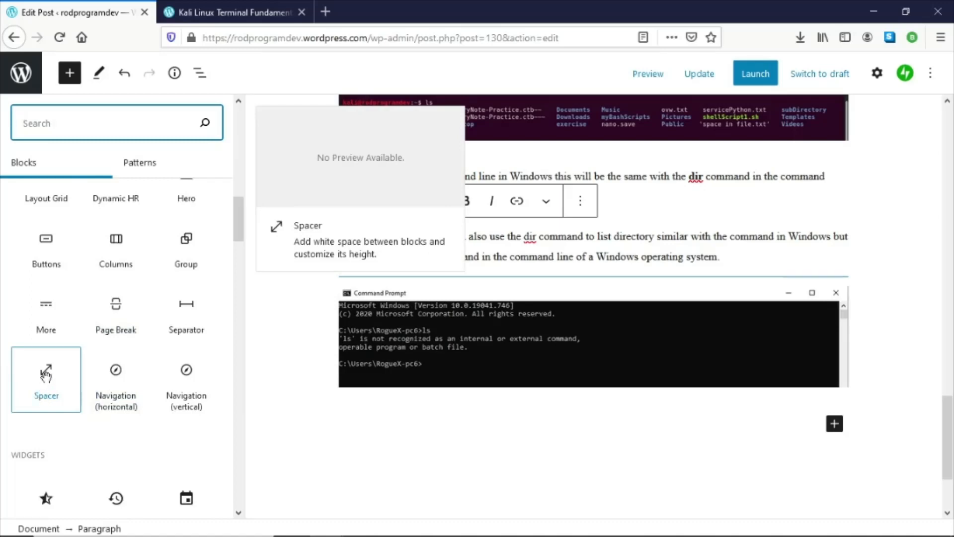
{"action": "left_click", "coordinate": [46, 374]}
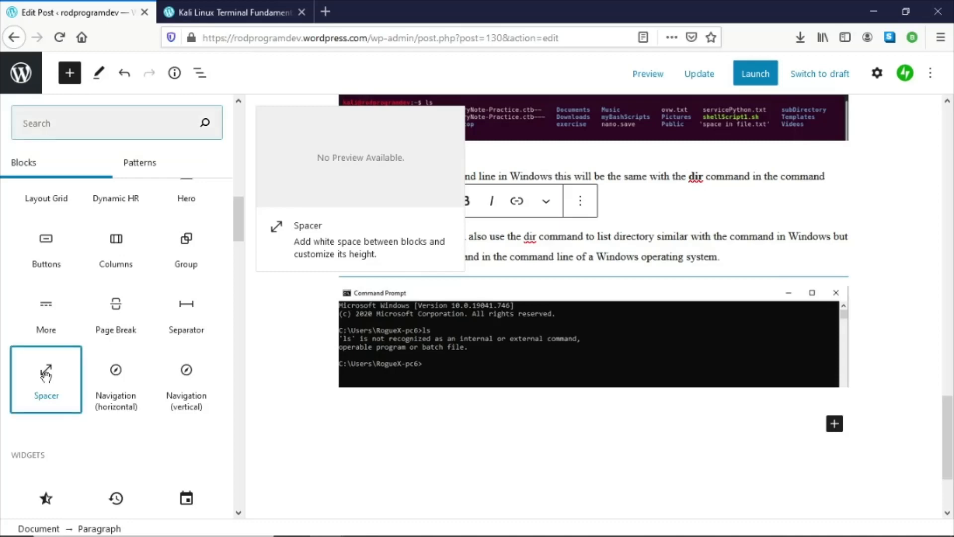
{"action": "left_click", "coordinate": [368, 271]}
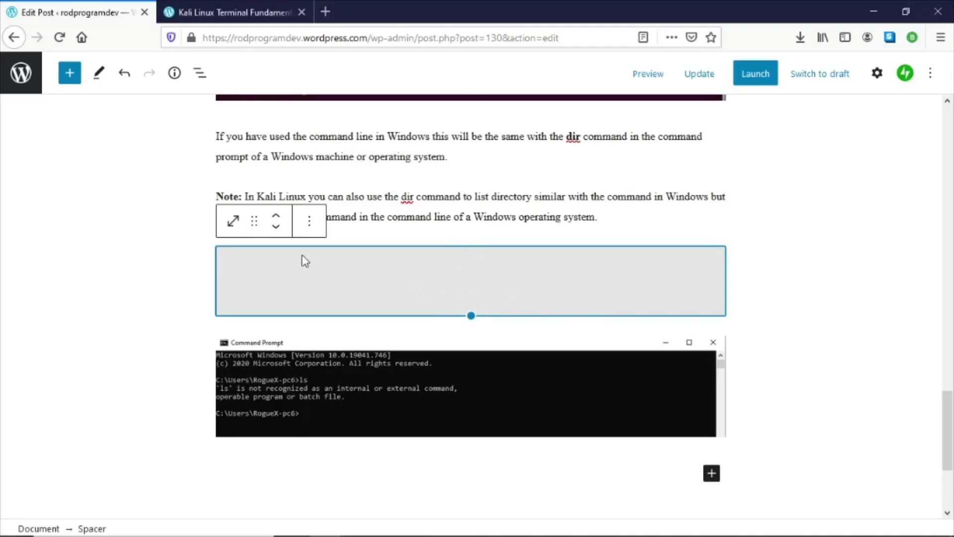
{"action": "left_click", "coordinate": [275, 226]}
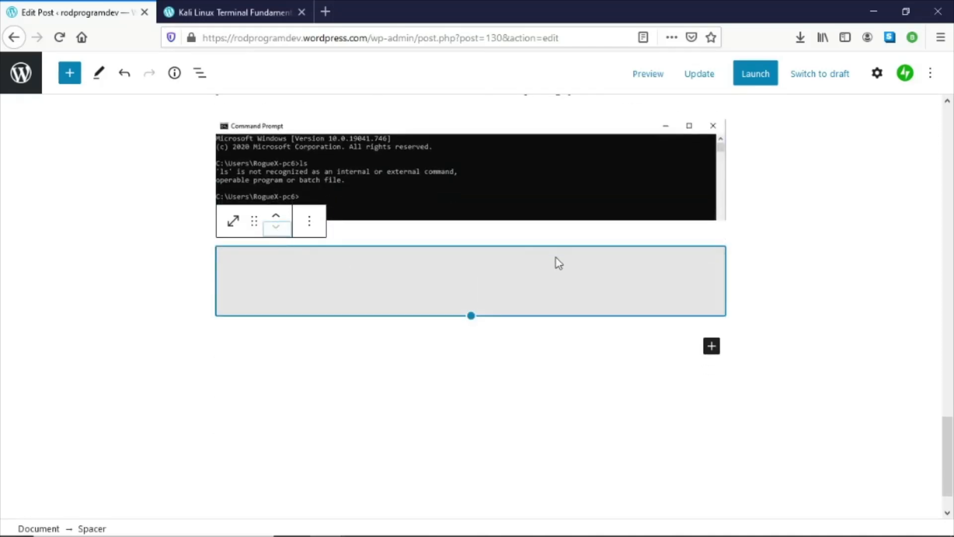
{"action": "left_click", "coordinate": [639, 326]}
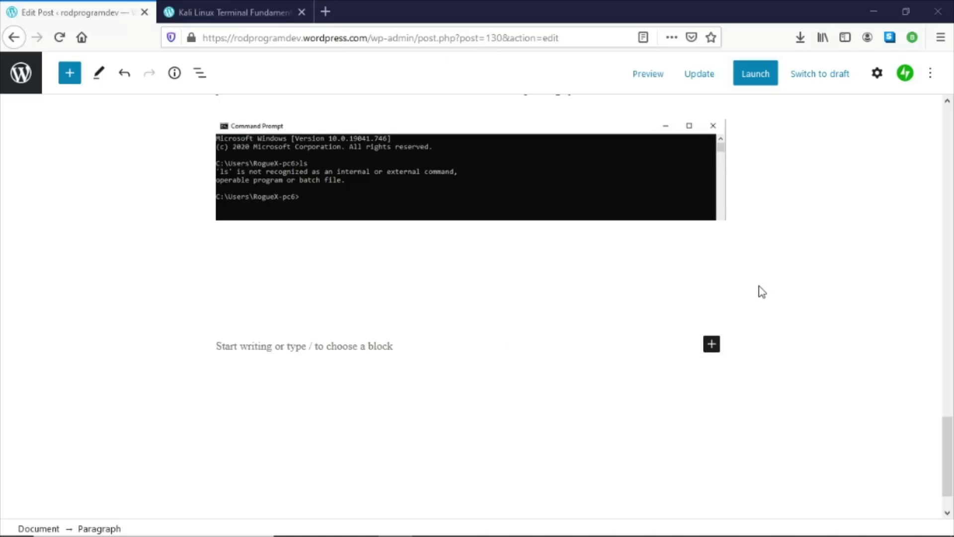
- Copy the dir command heading and its paragraphs from the Word document and paste them below the spacer in the post
{"action": "scroll", "coordinate": [760, 290], "scroll_direction": "up", "scroll_amount": 5}
{"action": "scroll", "coordinate": [761, 292], "scroll_direction": "down", "scroll_amount": 3}
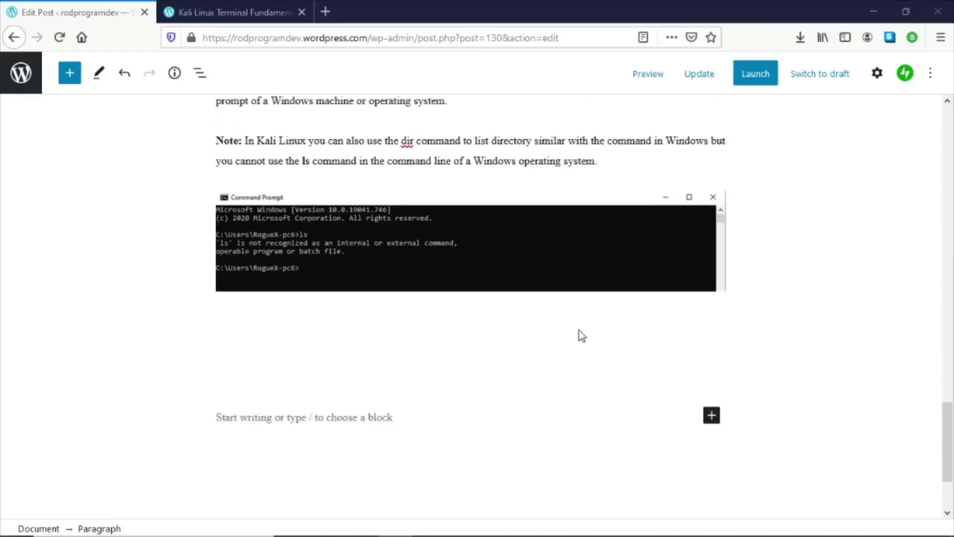
{"action": "left_click", "coordinate": [580, 330]}
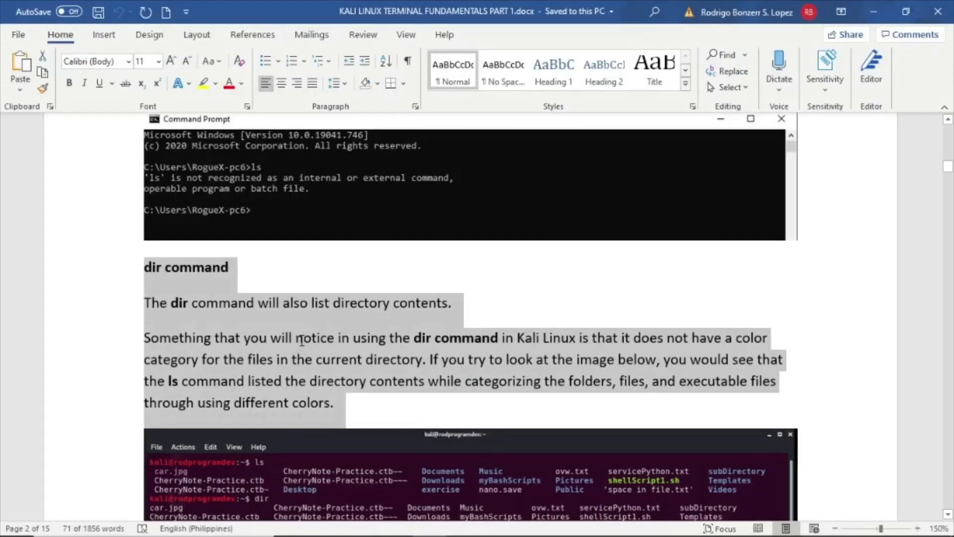
{"action": "left_click", "coordinate": [303, 340]}
{"action": "left_click_drag", "start_coordinate": [142, 274], "coordinate": [378, 411]}
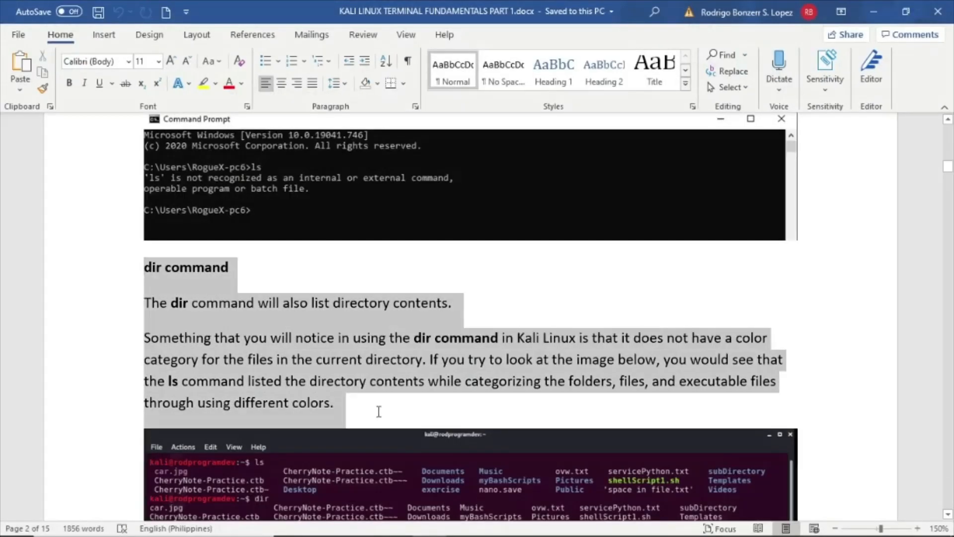
{"action": "right_click", "coordinate": [329, 384]}
{"action": "left_click", "coordinate": [377, 181]}
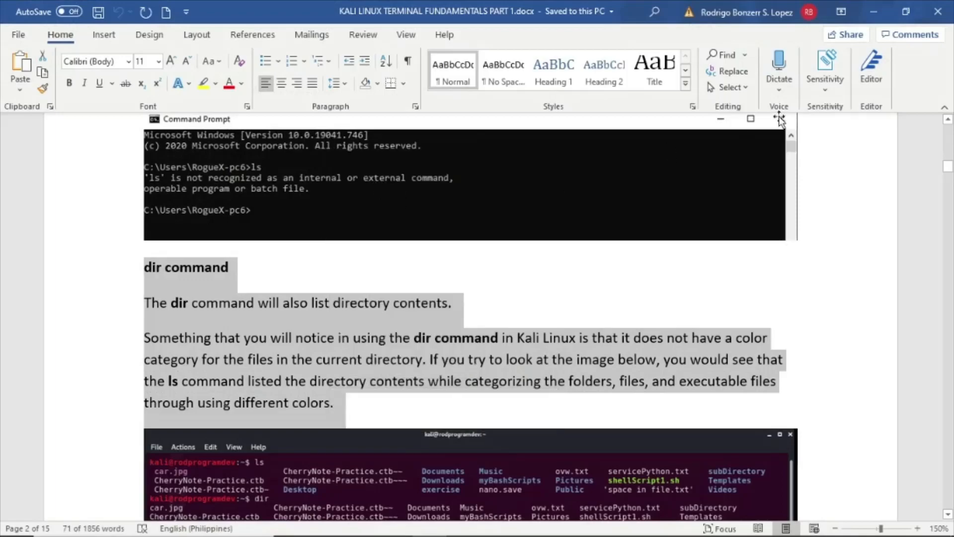
{"action": "left_click", "coordinate": [873, 12]}
{"action": "left_click", "coordinate": [301, 356]}
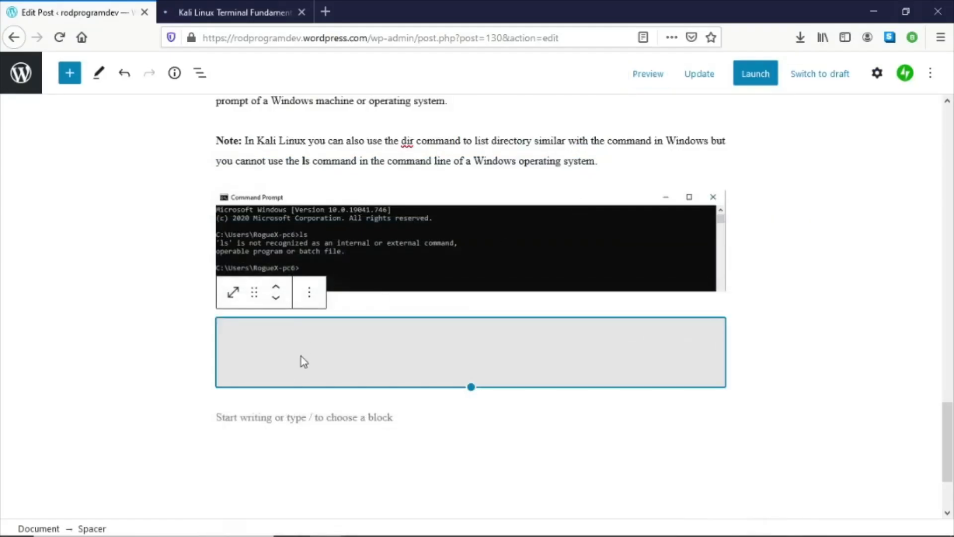
{"action": "left_click", "coordinate": [333, 417]}
{"action": "key", "text": "ctrl+v"}
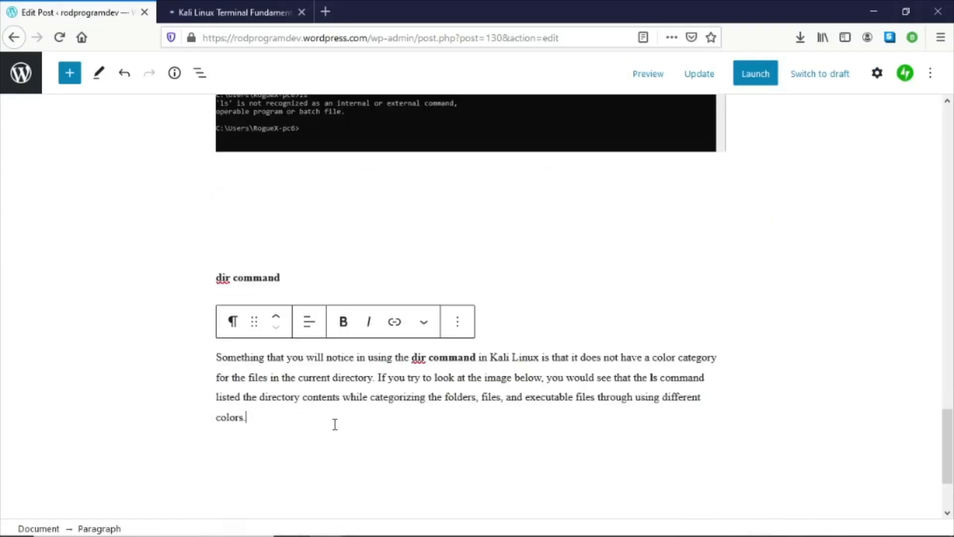
- Update the post with the pasted dir command heading and paragraphs
{"action": "left_click", "coordinate": [524, 297]}
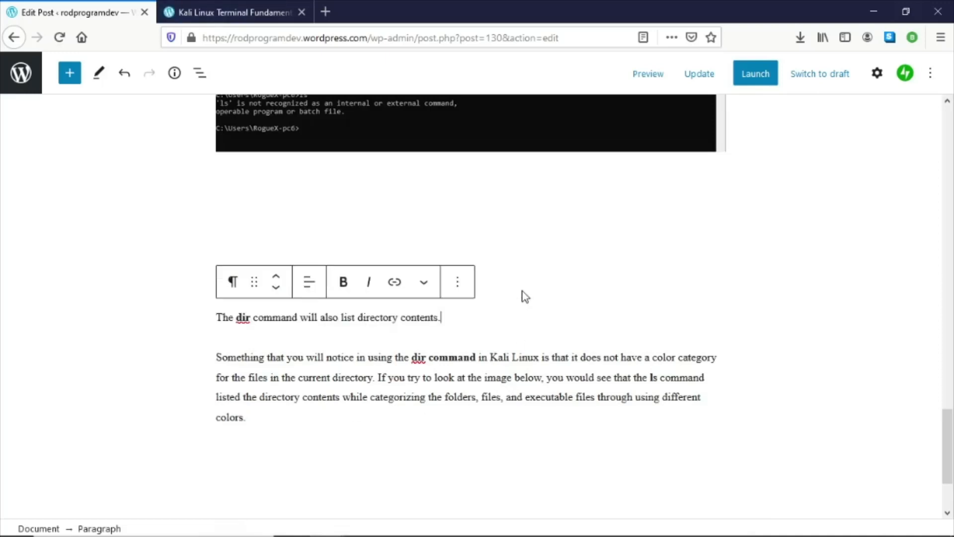
{"action": "left_click", "coordinate": [541, 355]}
{"action": "scroll", "coordinate": [533, 376], "scroll_direction": "down", "scroll_amount": 3}
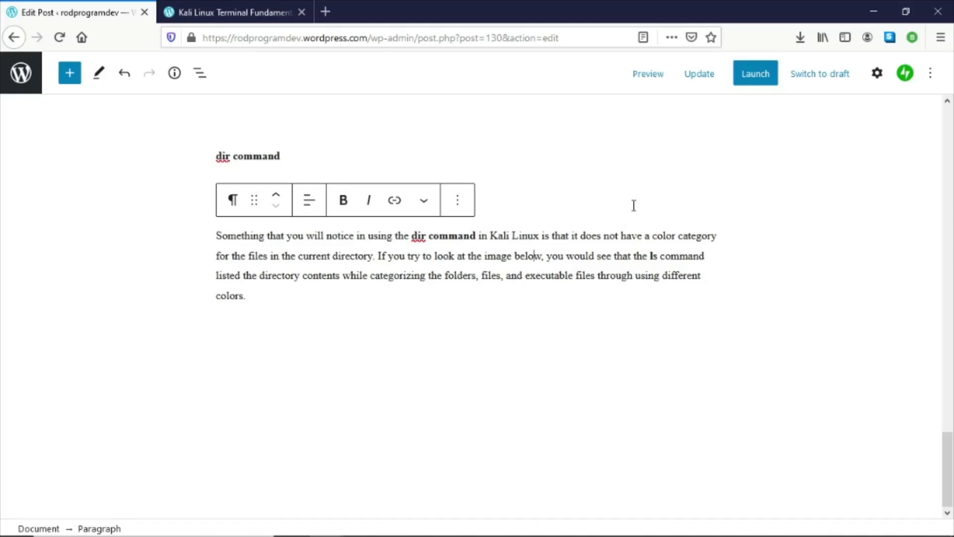
{"action": "left_click", "coordinate": [700, 75]}
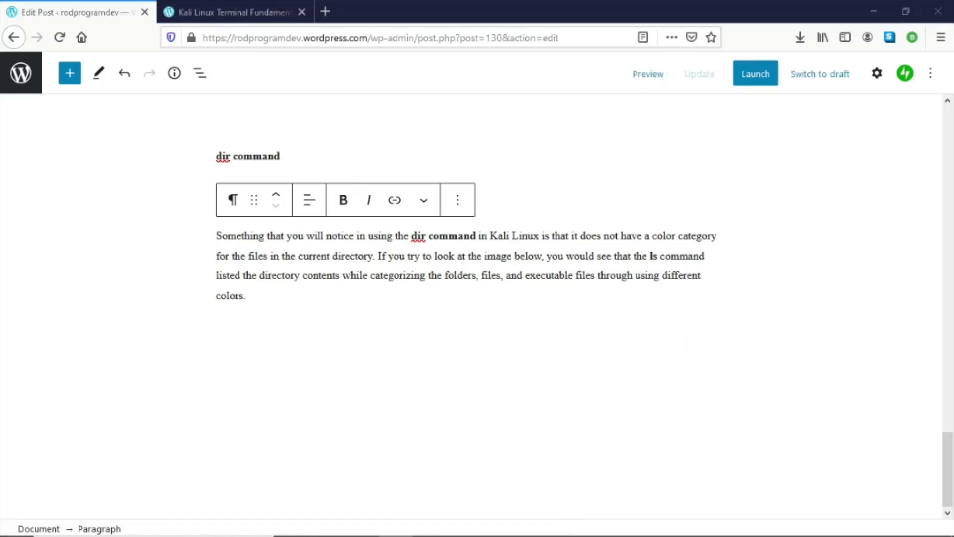
- Preview the post in the other tab and review the spacing around the ls and dir command sections
{"action": "left_click", "coordinate": [643, 76]}
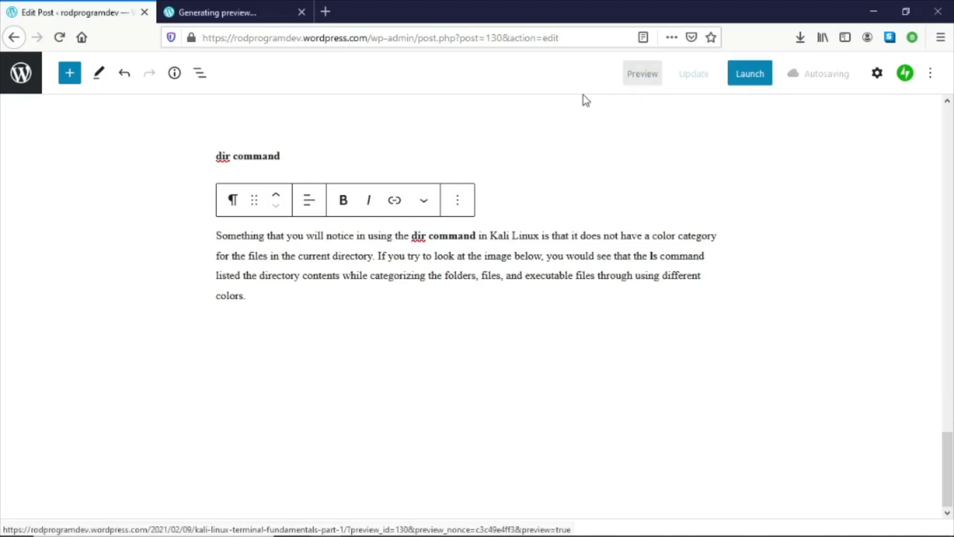
{"action": "left_click", "coordinate": [229, 4]}
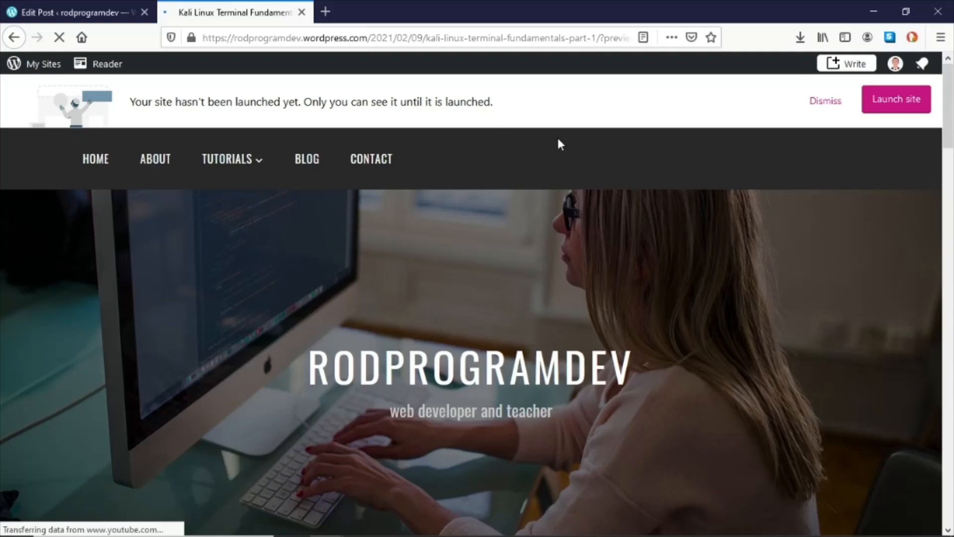
{"action": "scroll", "coordinate": [558, 138], "scroll_direction": "down", "scroll_amount": 10}
{"action": "scroll", "coordinate": [556, 144], "scroll_direction": "down", "scroll_amount": 15}
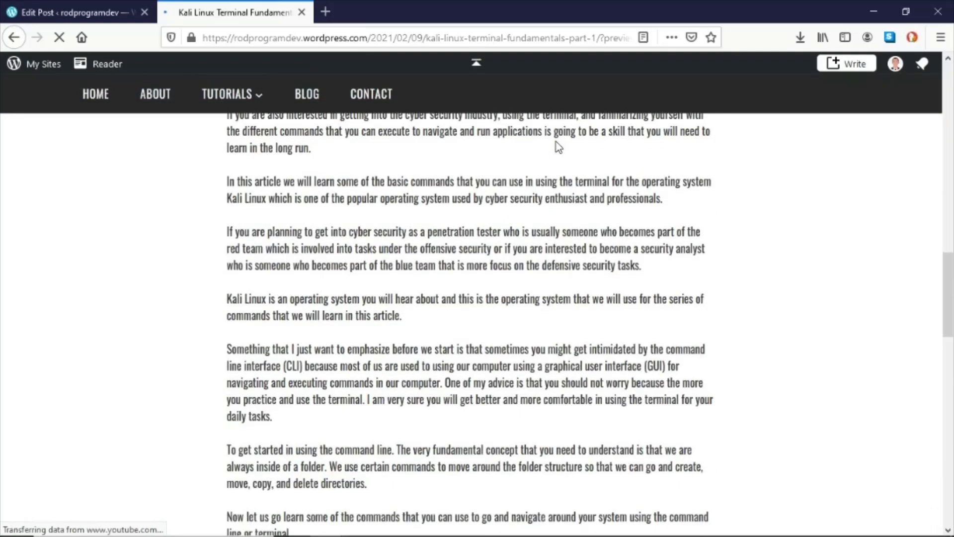
{"action": "scroll", "coordinate": [551, 147], "scroll_direction": "down", "scroll_amount": 4}
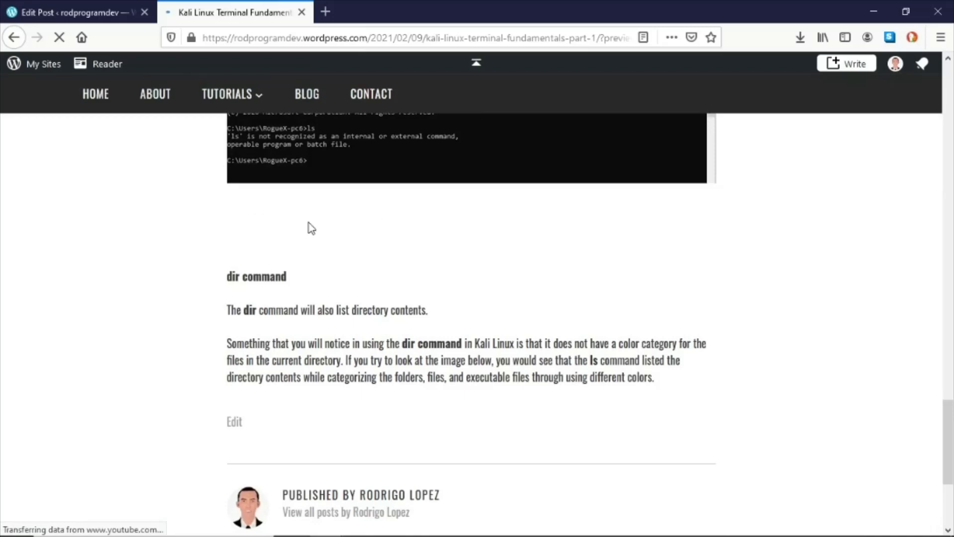
{"action": "scroll", "coordinate": [343, 258], "scroll_direction": "up", "scroll_amount": 2}
{"action": "scroll", "coordinate": [347, 273], "scroll_direction": "down", "scroll_amount": 1}
{"action": "scroll", "coordinate": [350, 276], "scroll_direction": "up", "scroll_amount": 11}
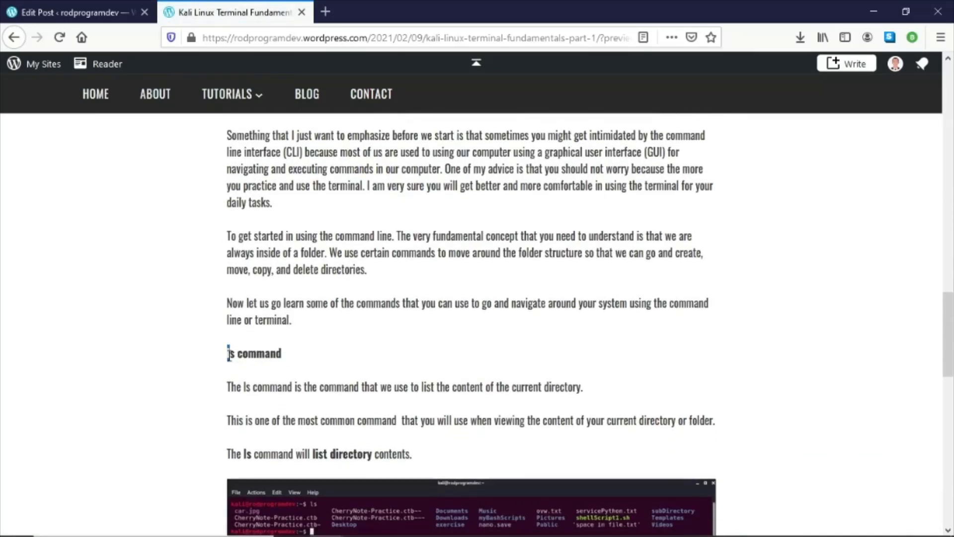
{"action": "left_click_drag", "start_coordinate": [229, 352], "coordinate": [315, 358]}
{"action": "scroll", "coordinate": [315, 358], "scroll_direction": "down", "scroll_amount": 7}
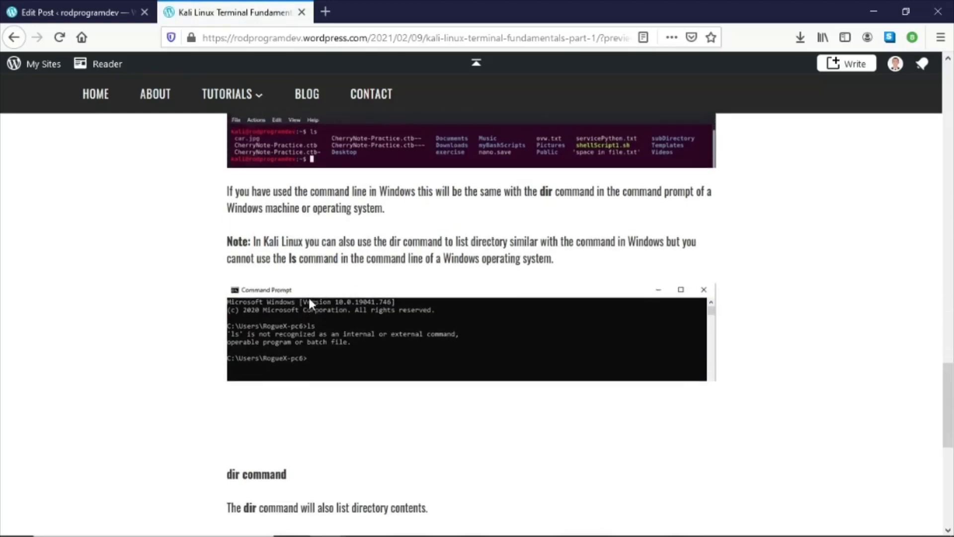
{"action": "scroll", "coordinate": [308, 298], "scroll_direction": "down", "scroll_amount": 4}
{"action": "scroll", "coordinate": [271, 348], "scroll_direction": "up", "scroll_amount": 9}
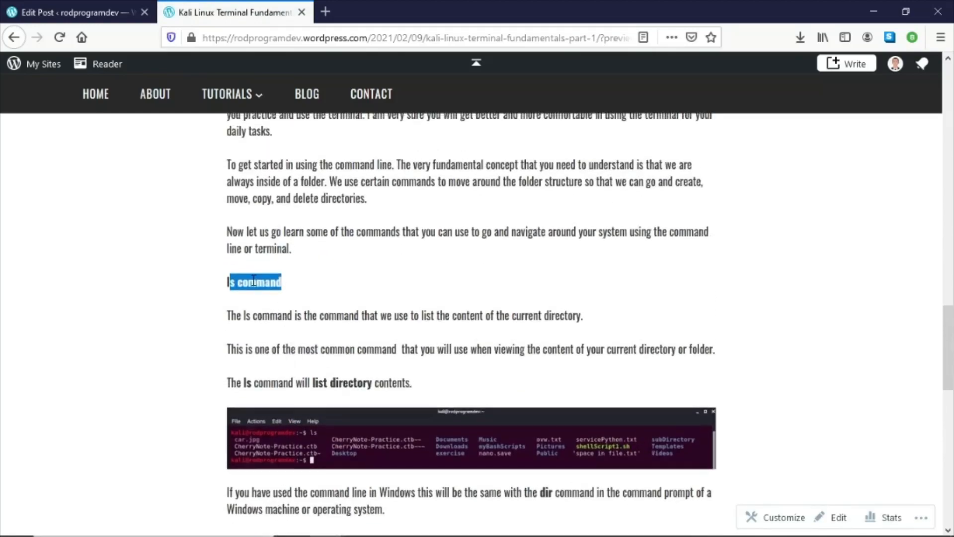
{"action": "left_click", "coordinate": [246, 269]}
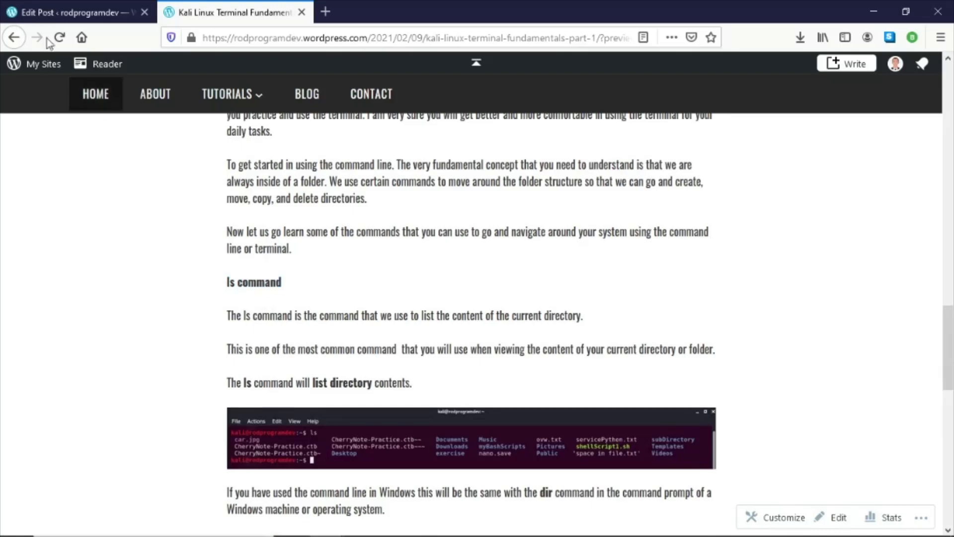
{"action": "left_click", "coordinate": [10, 12]}
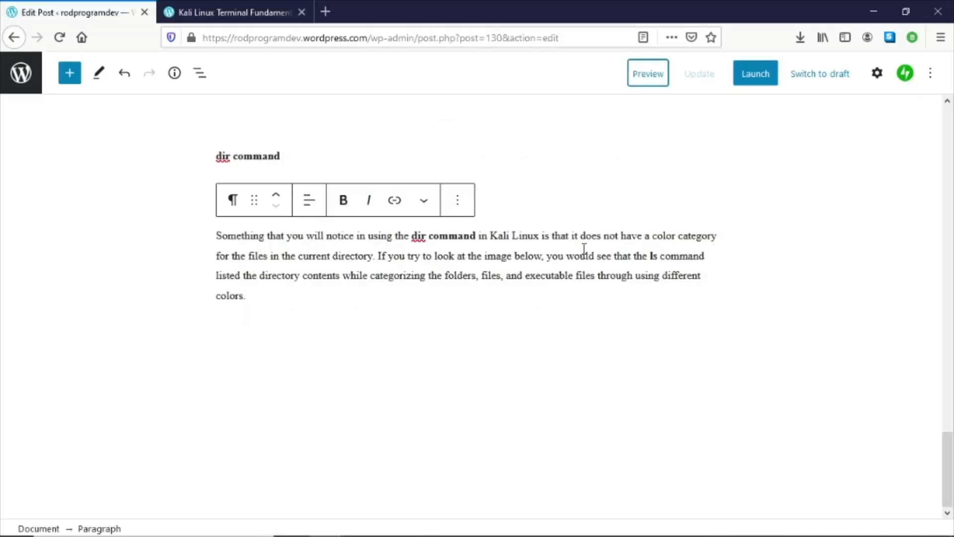
- Insert a Spacer block between the introductory paragraph and the ls command heading, then update the post
{"action": "scroll", "coordinate": [584, 248], "scroll_direction": "up", "scroll_amount": 12}
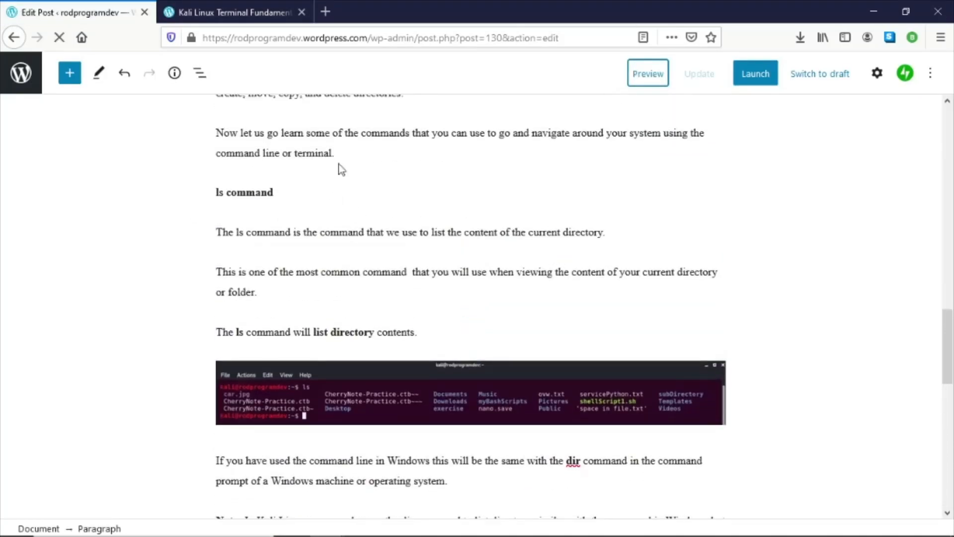
{"action": "left_click", "coordinate": [339, 164]}
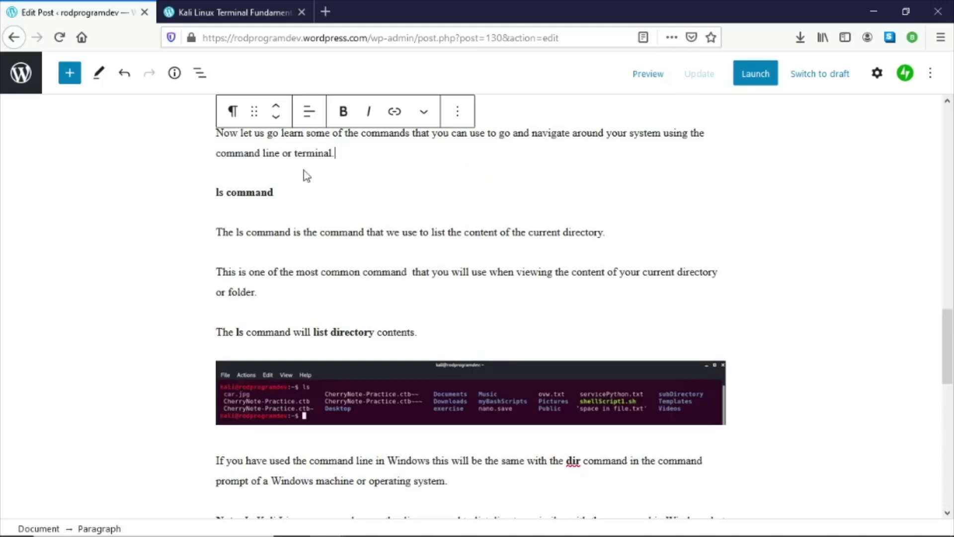
{"action": "left_click", "coordinate": [70, 73]}
{"action": "scroll", "coordinate": [115, 240], "scroll_direction": "down", "scroll_amount": 3}
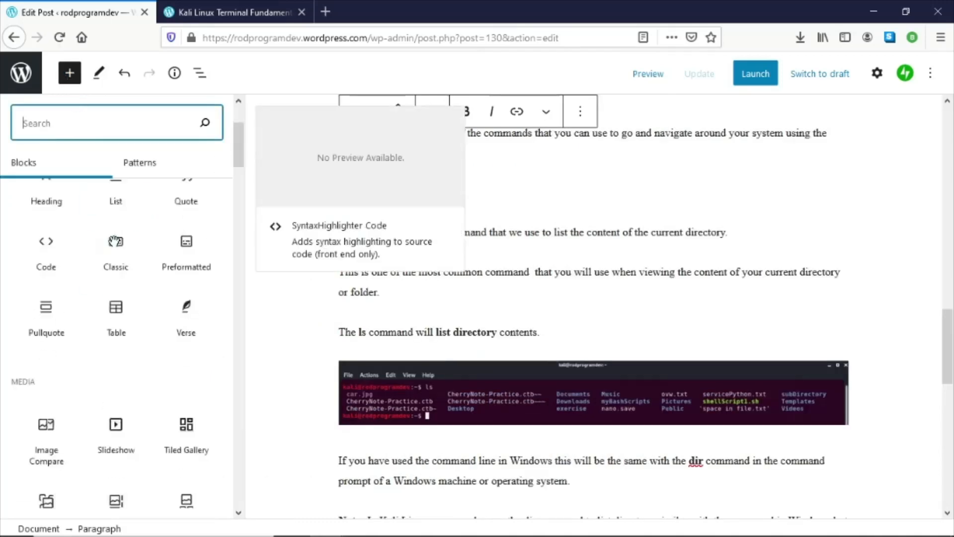
{"action": "scroll", "coordinate": [113, 242], "scroll_direction": "down", "scroll_amount": 15}
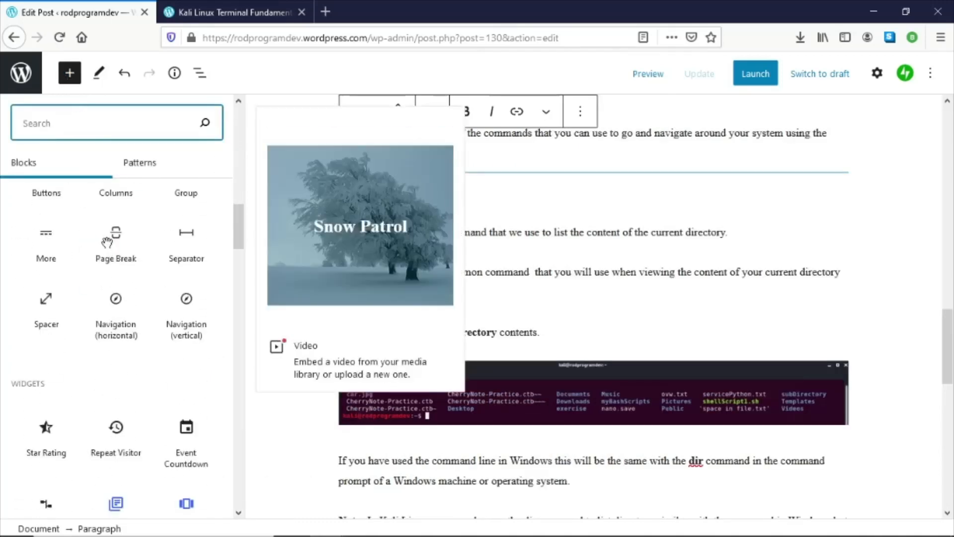
{"action": "scroll", "coordinate": [21, 255], "scroll_direction": "down", "scroll_amount": 4}
{"action": "scroll", "coordinate": [17, 251], "scroll_direction": "up", "scroll_amount": 4}
{"action": "left_click", "coordinate": [41, 315]}
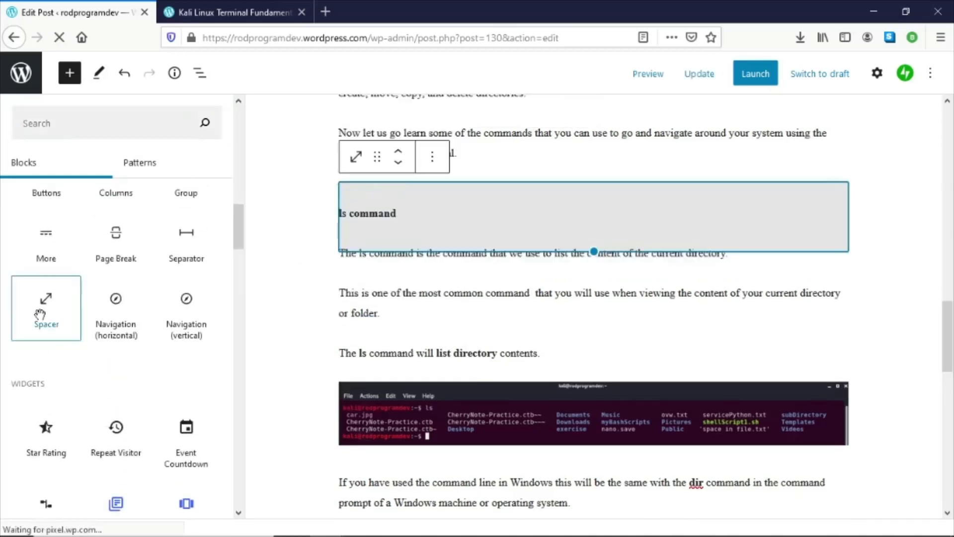
{"action": "left_click", "coordinate": [689, 79]}
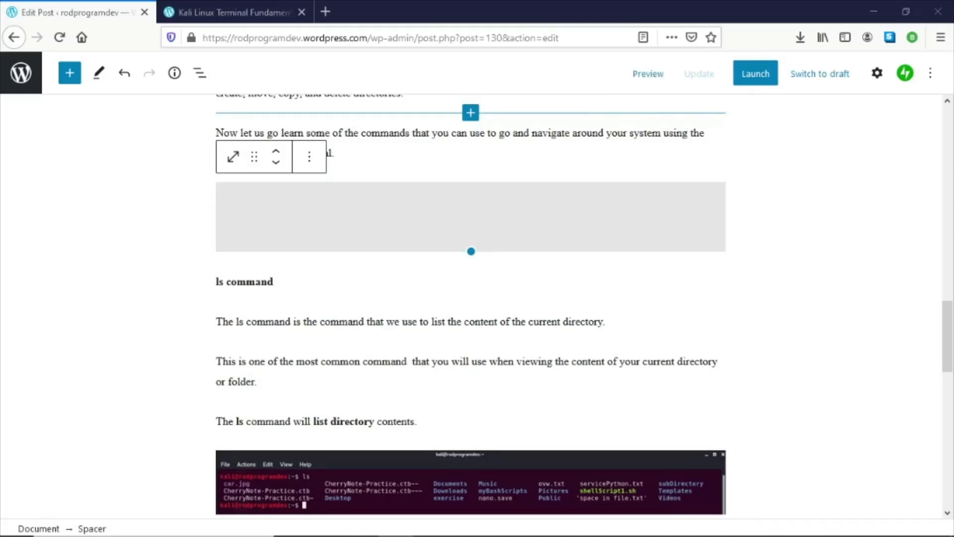
- Preview the post again and review the new spacing above the ls command heading
{"action": "left_click", "coordinate": [646, 74]}
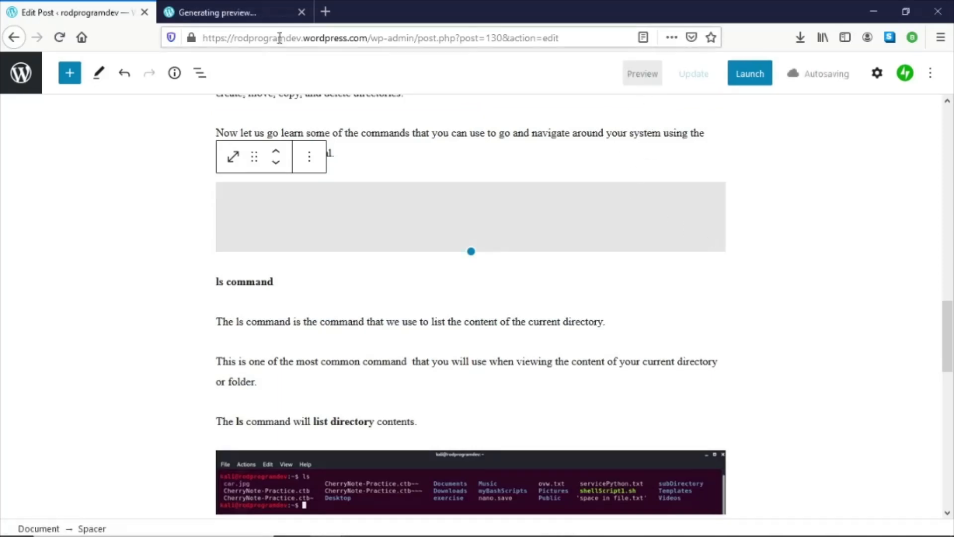
{"action": "left_click", "coordinate": [224, 12]}
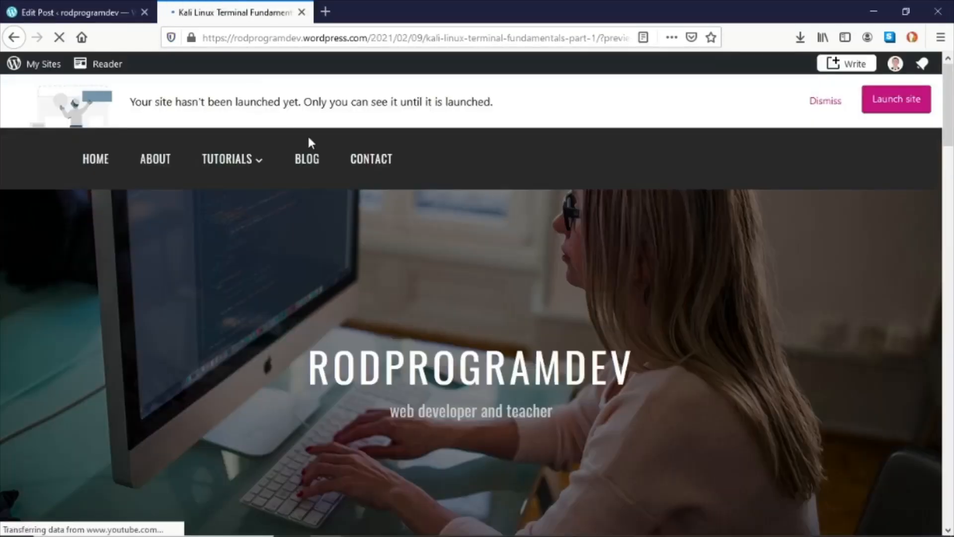
{"action": "scroll", "coordinate": [309, 142], "scroll_direction": "down", "scroll_amount": 15}
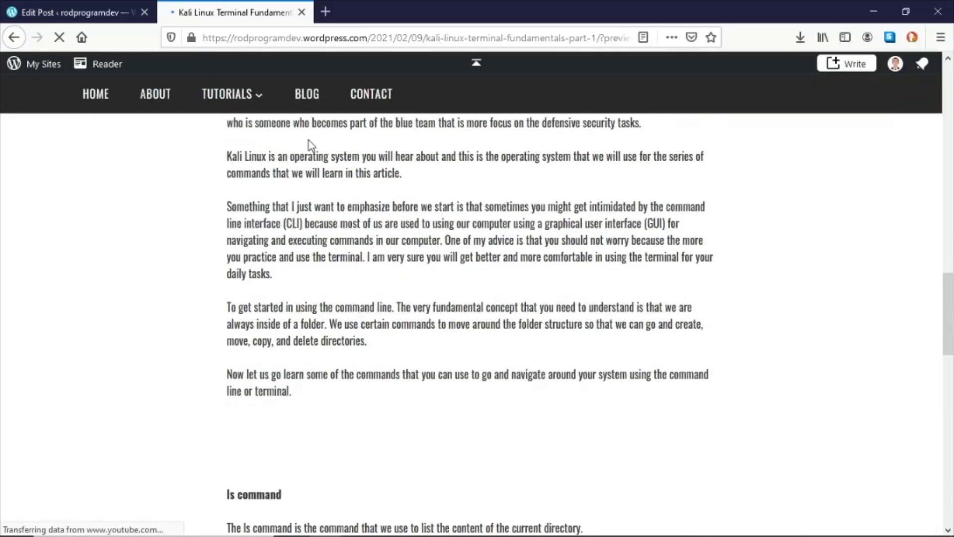
{"action": "scroll", "coordinate": [308, 140], "scroll_direction": "down", "scroll_amount": 3}
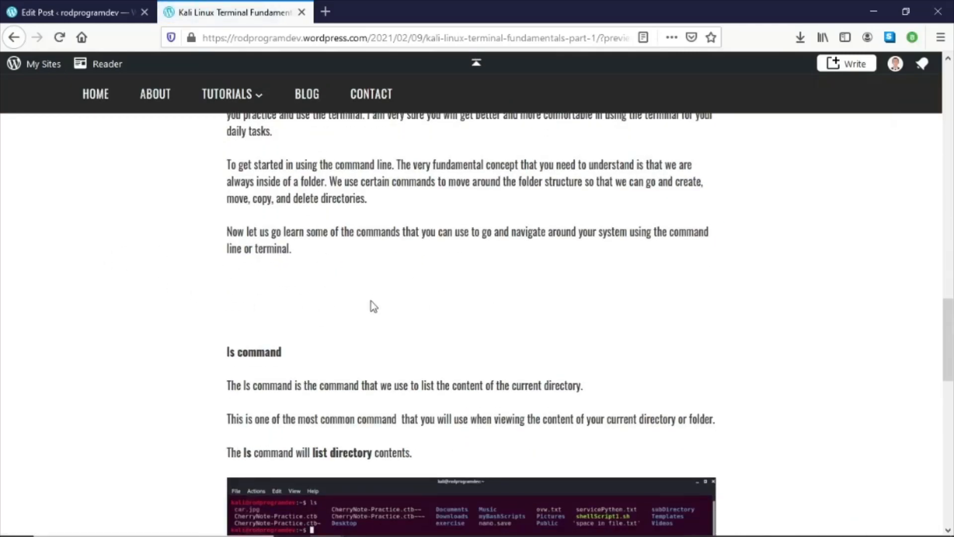
{"action": "scroll", "coordinate": [515, 293], "scroll_direction": "down", "scroll_amount": 2}
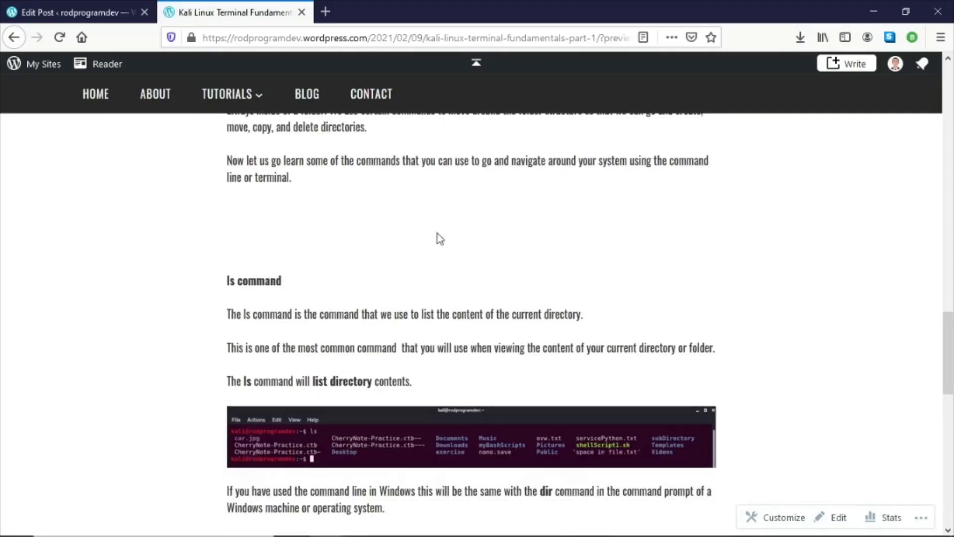
{"action": "scroll", "coordinate": [342, 249], "scroll_direction": "down", "scroll_amount": 5}
{"action": "scroll", "coordinate": [347, 255], "scroll_direction": "up", "scroll_amount": 5}
{"action": "scroll", "coordinate": [693, 234], "scroll_direction": "down", "scroll_amount": 7}
{"action": "scroll", "coordinate": [704, 255], "scroll_direction": "down", "scroll_amount": 2}
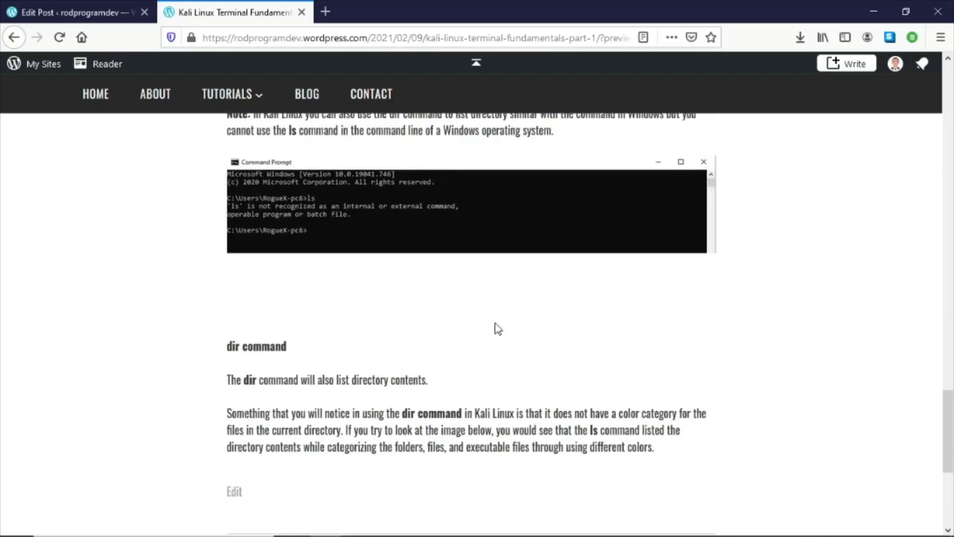
{"action": "left_click", "coordinate": [75, 6]}
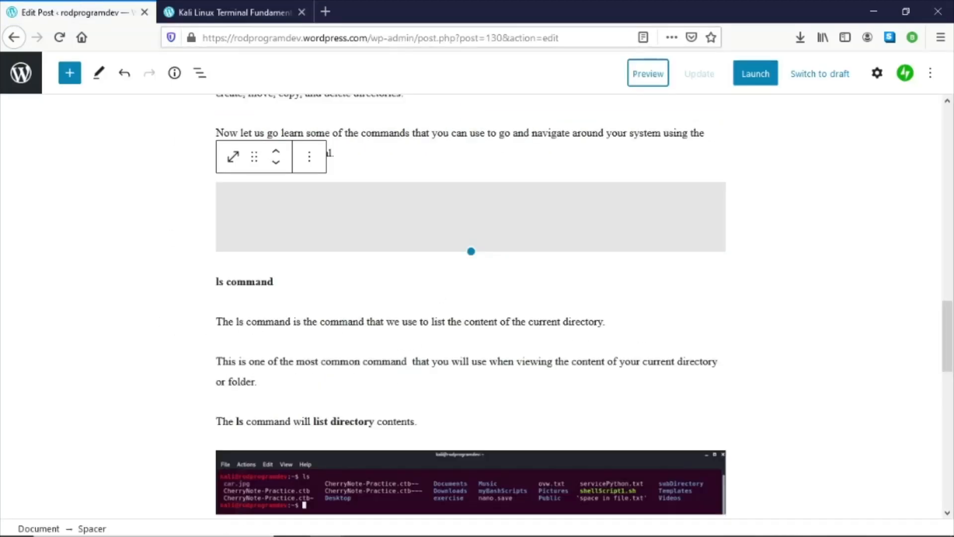
- Add an Image block below the dir command paragraph and upload the 03-dir-command.PNG screenshot from the Word document's sequence
{"action": "key", "text": "alt+Tab"}
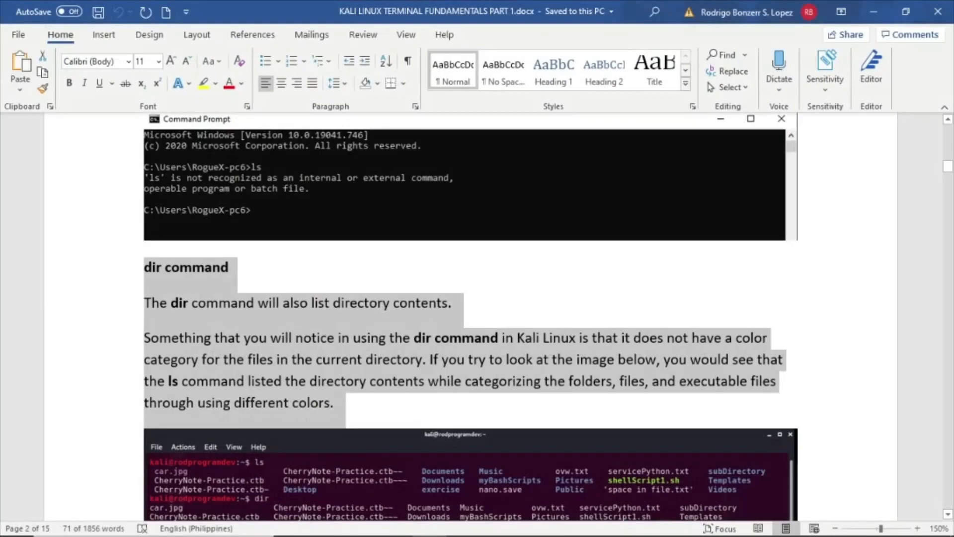
{"action": "scroll", "coordinate": [485, 365], "scroll_direction": "down", "scroll_amount": 3}
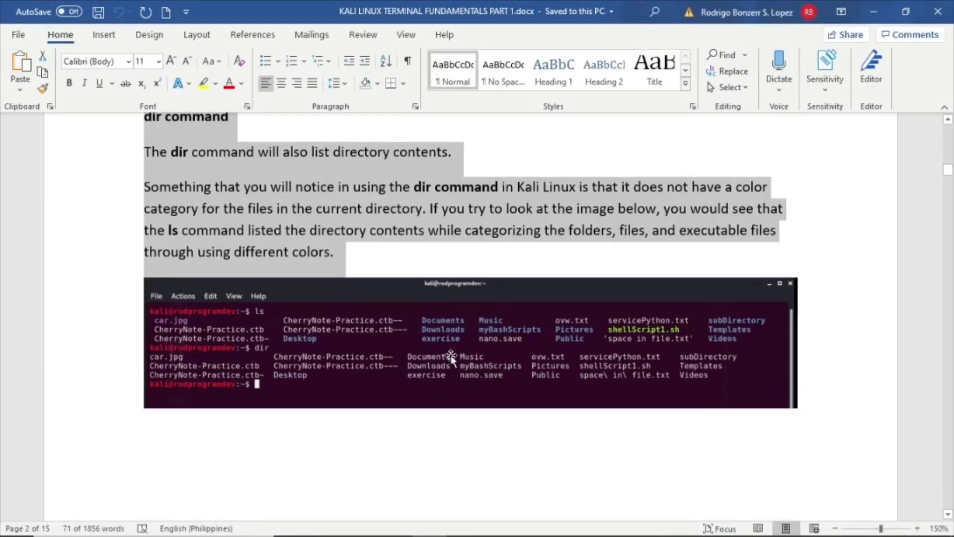
{"action": "left_click", "coordinate": [564, 373]}
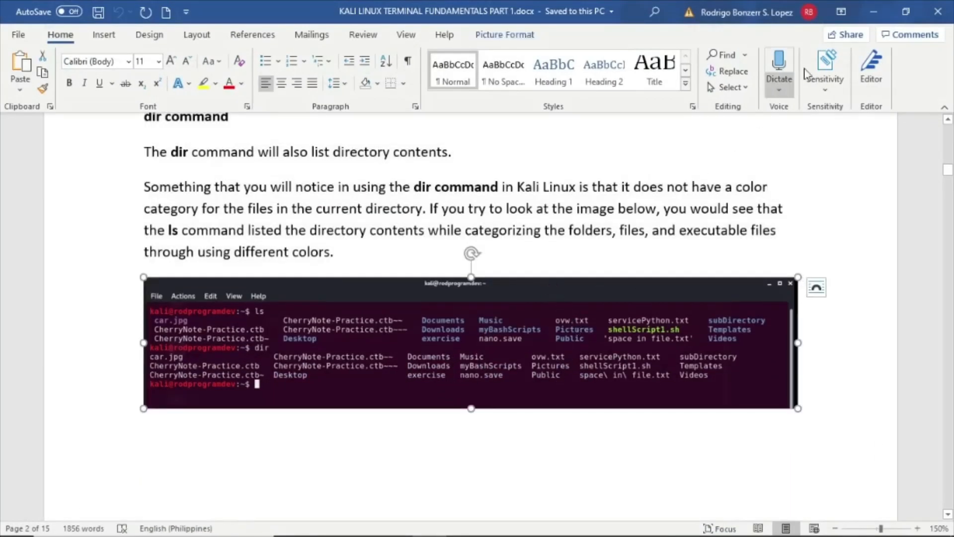
{"action": "left_click", "coordinate": [873, 11]}
{"action": "scroll", "coordinate": [361, 254], "scroll_direction": "down", "scroll_amount": 15}
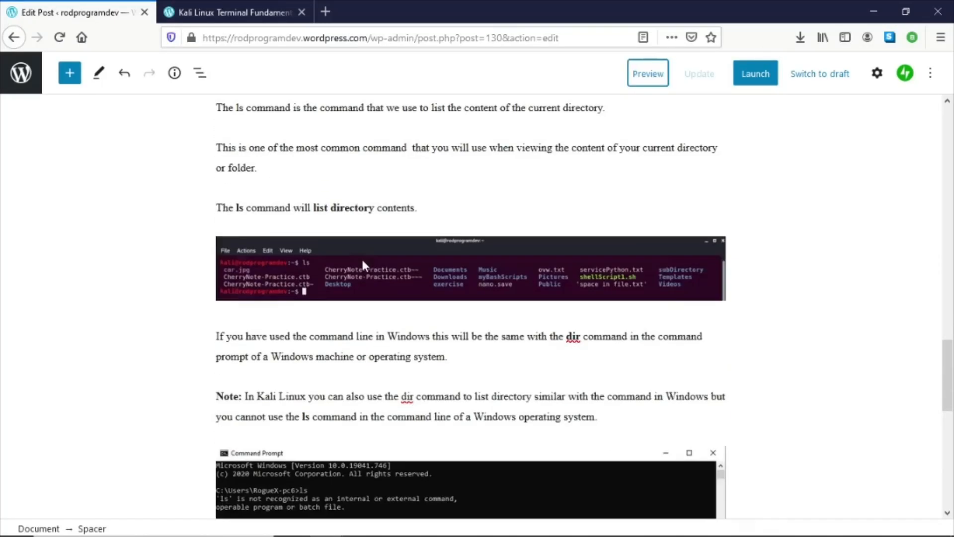
{"action": "left_click", "coordinate": [314, 316]}
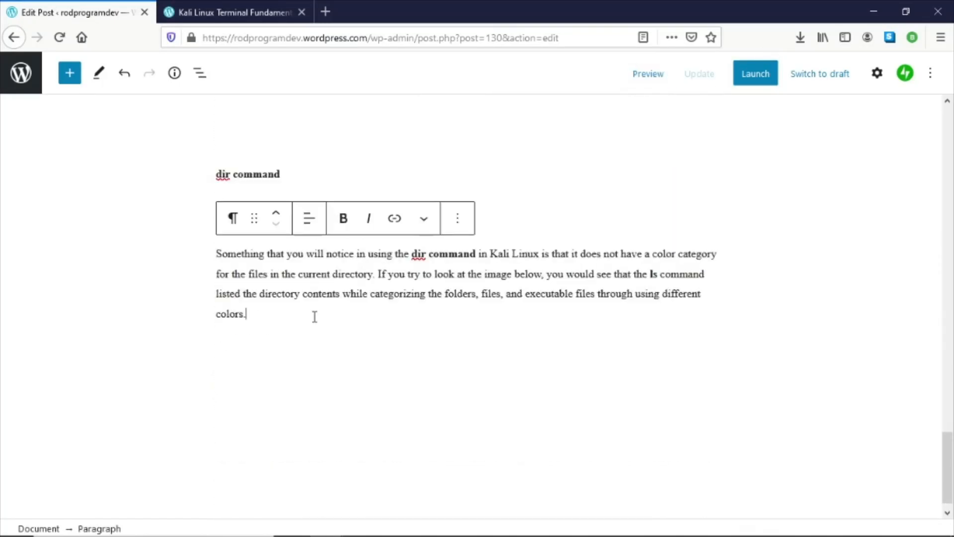
{"action": "key", "text": "Return"}
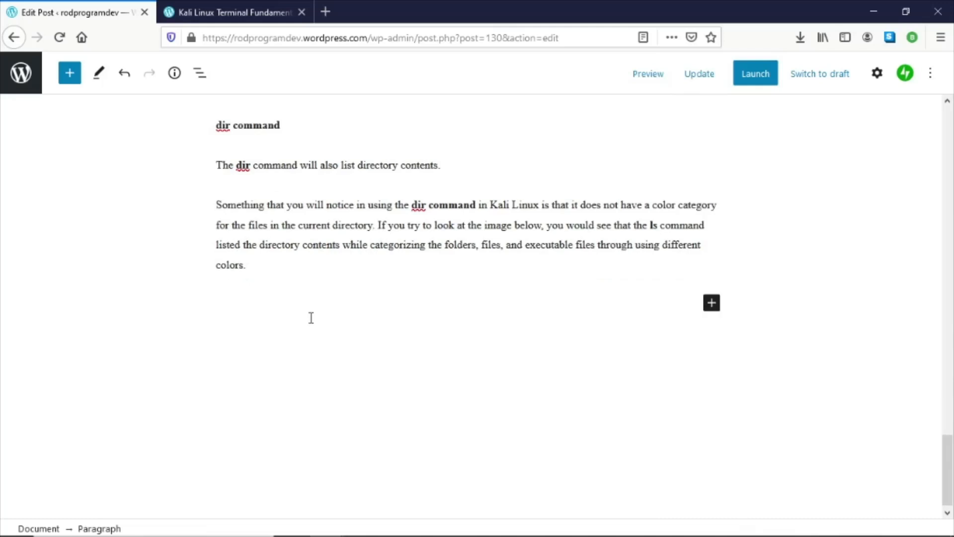
{"action": "left_click", "coordinate": [711, 302]}
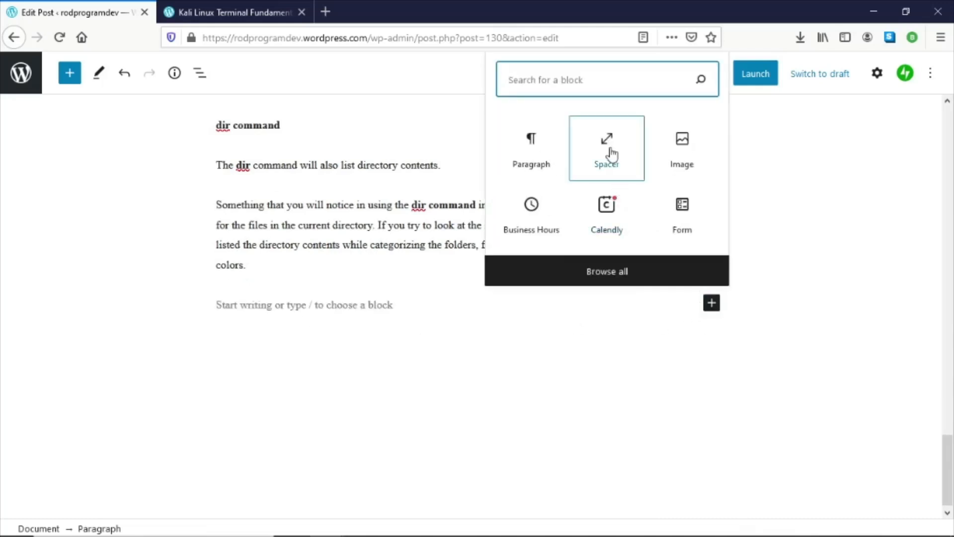
{"action": "left_click", "coordinate": [688, 161]}
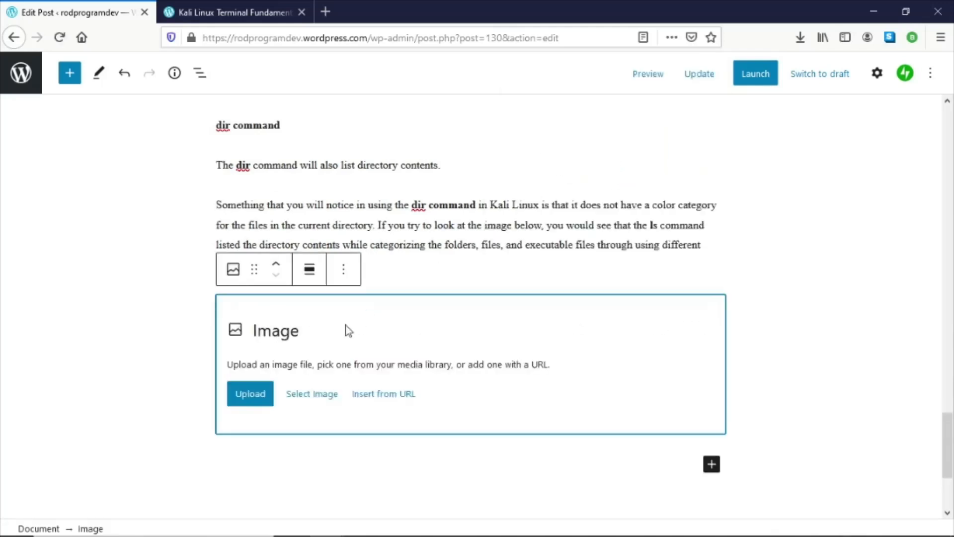
{"action": "left_click", "coordinate": [242, 393]}
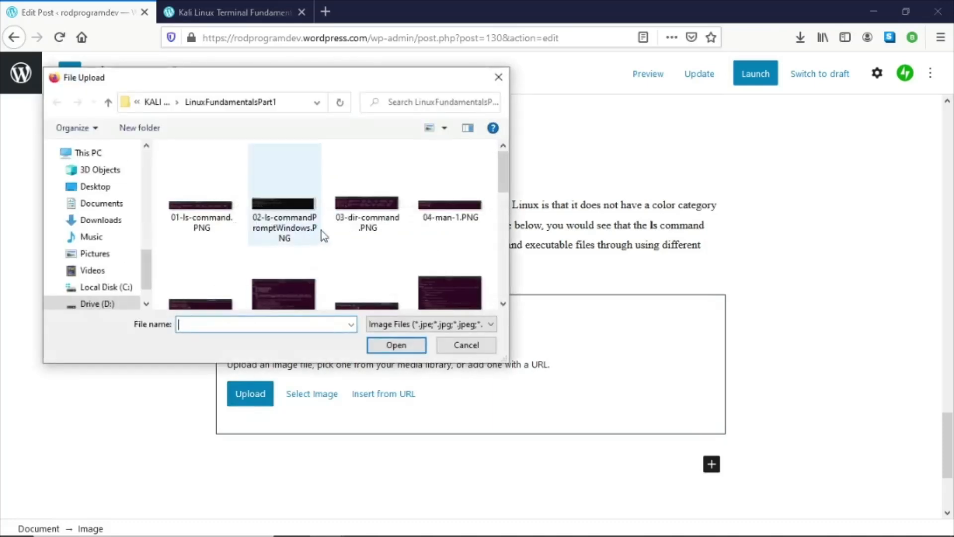
{"action": "double_click", "coordinate": [380, 217]}
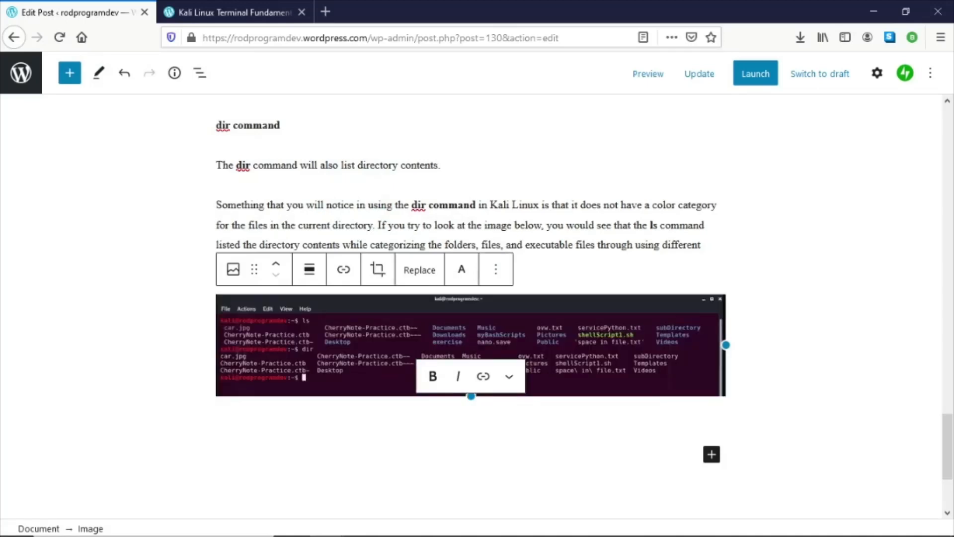
- Copy the man command heading and its two following paragraphs from the Word document
{"action": "key", "text": "alt+Tab"}
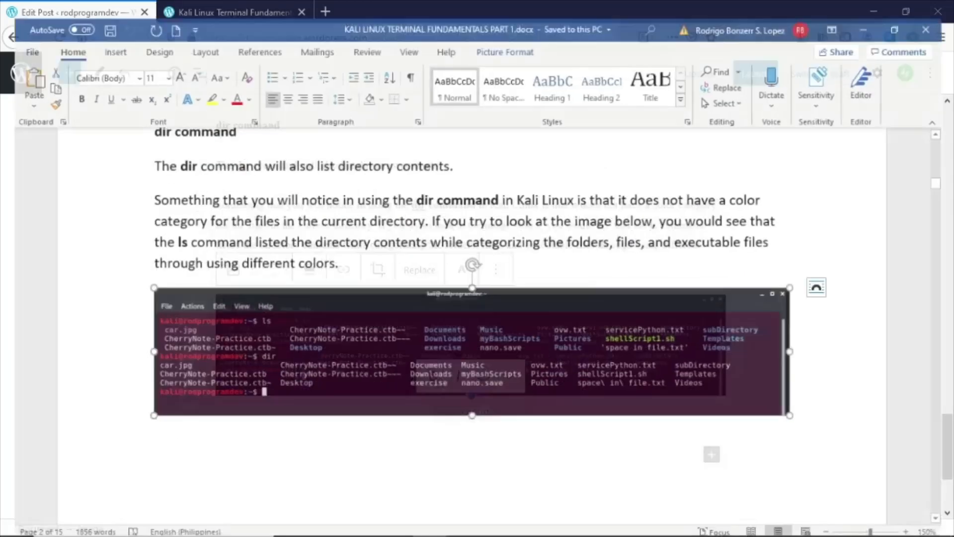
{"action": "scroll", "coordinate": [473, 252], "scroll_direction": "down", "scroll_amount": 10}
{"action": "scroll", "coordinate": [342, 314], "scroll_direction": "down", "scroll_amount": 1}
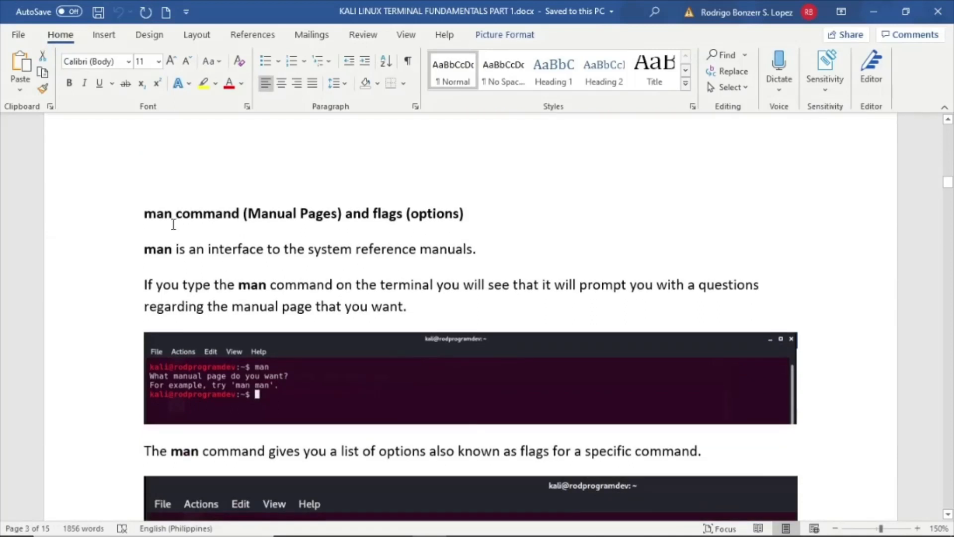
{"action": "left_click_drag", "start_coordinate": [144, 214], "coordinate": [324, 270]}
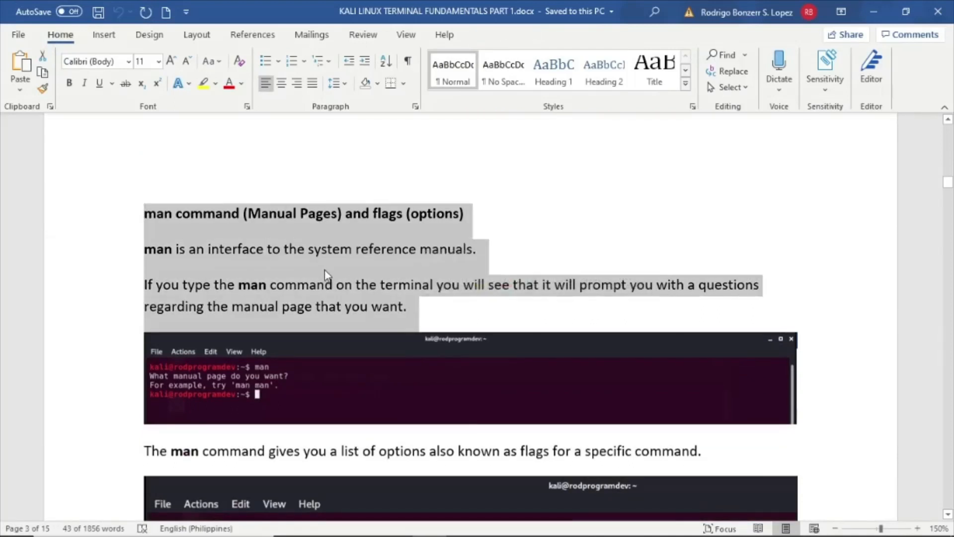
{"action": "right_click", "coordinate": [324, 267]}
{"action": "left_click", "coordinate": [349, 292]}
{"action": "left_click", "coordinate": [866, 3]}
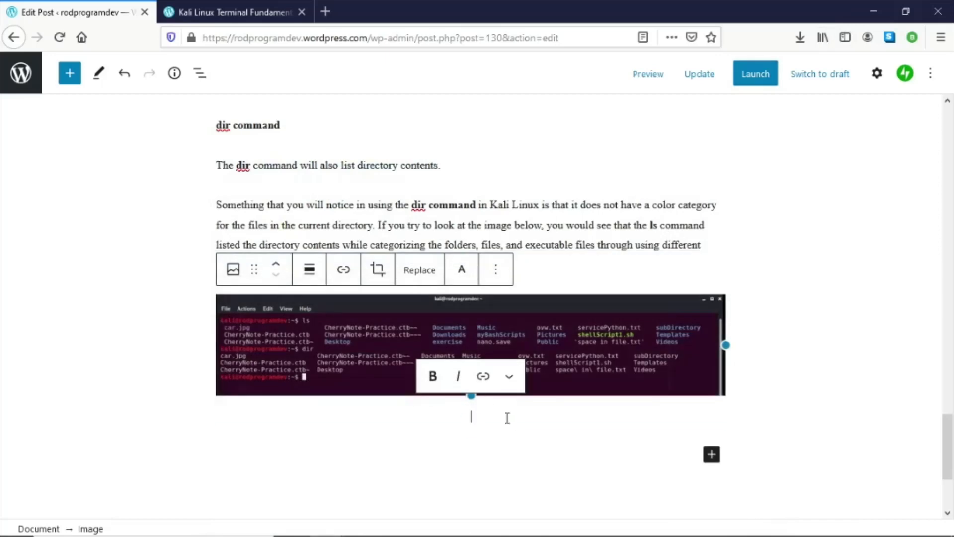
- Insert a Spacer block below the dir command screenshot
{"action": "left_click", "coordinate": [470, 424]}
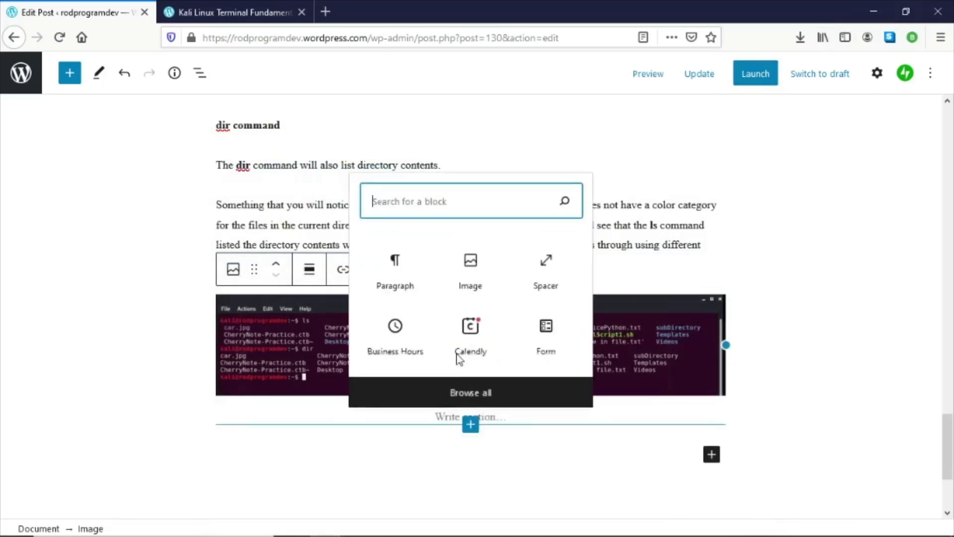
{"action": "left_click", "coordinate": [545, 269]}
{"action": "scroll", "coordinate": [478, 301], "scroll_direction": "down", "scroll_amount": 4}
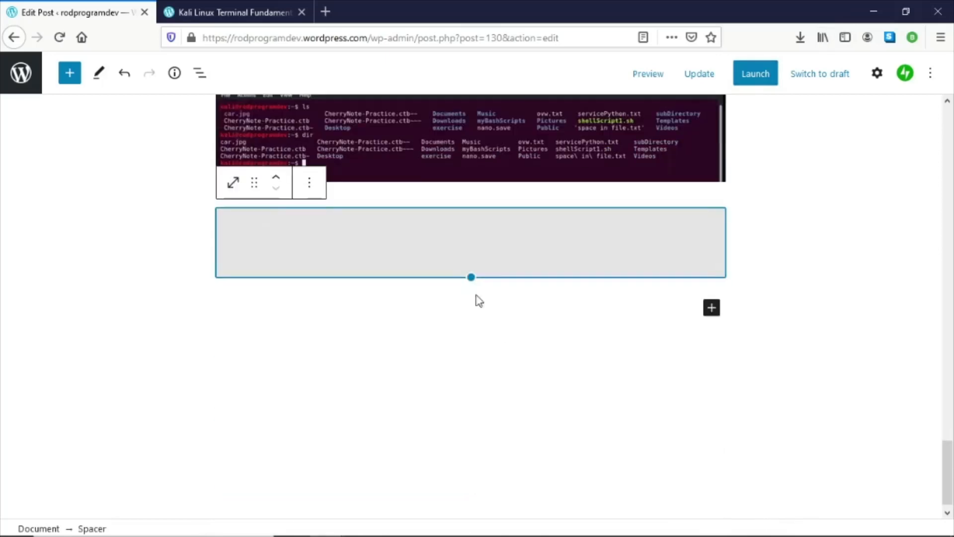
- Add a paragraph below the spacer and paste the copied man command heading and paragraphs
{"action": "left_click", "coordinate": [711, 308]}
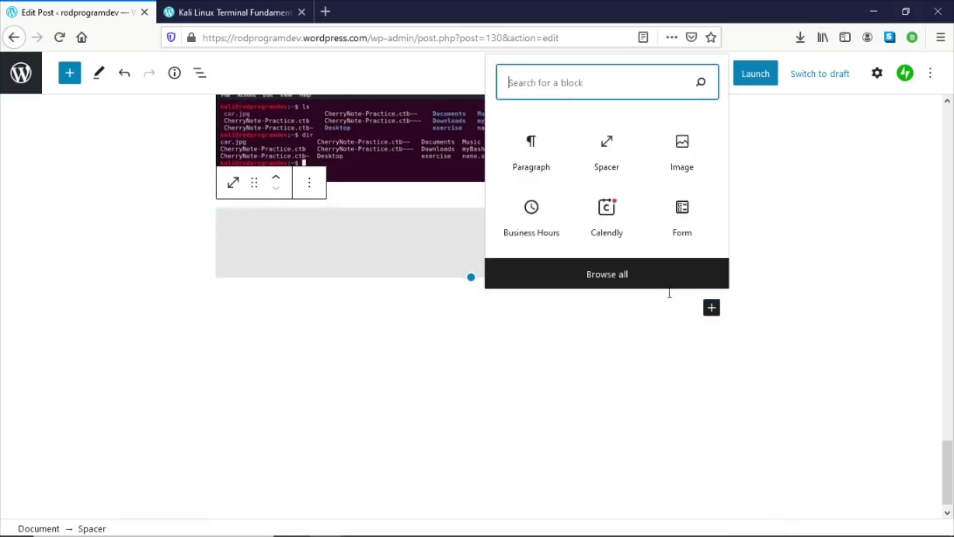
{"action": "left_click", "coordinate": [545, 164]}
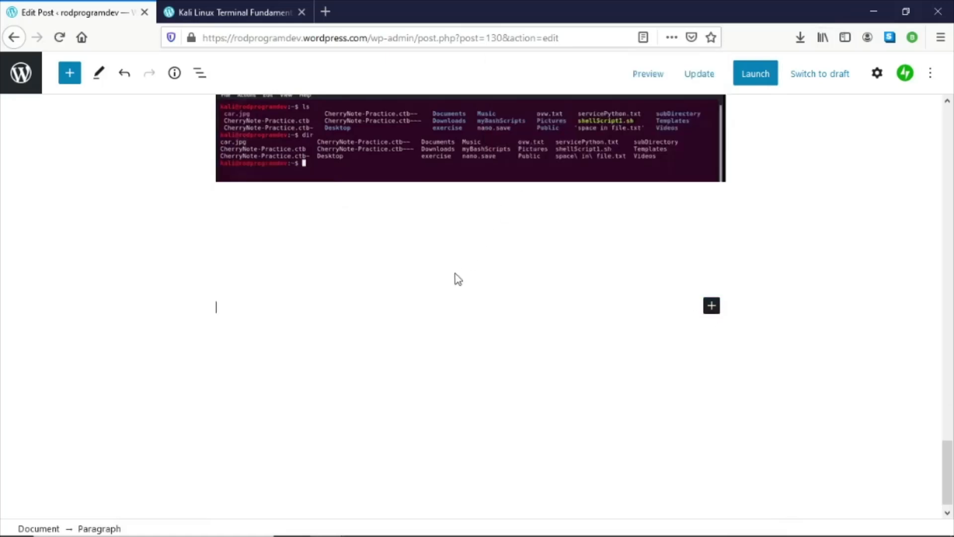
{"action": "right_click", "coordinate": [297, 309]}
{"action": "left_click", "coordinate": [333, 368]}
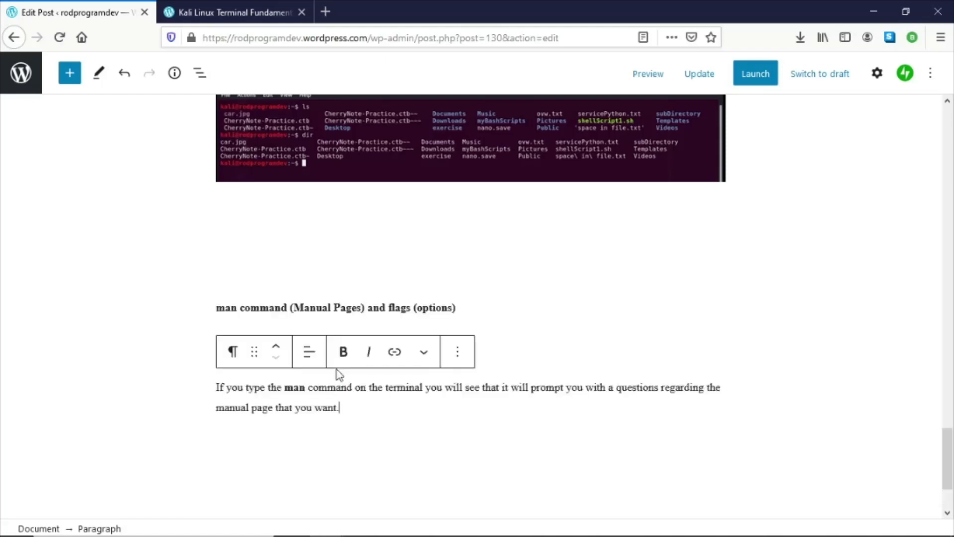
- Add an Image block below the man command paragraphs and upload the 04-man-1.PNG screenshot
{"action": "left_click", "coordinate": [648, 73]}
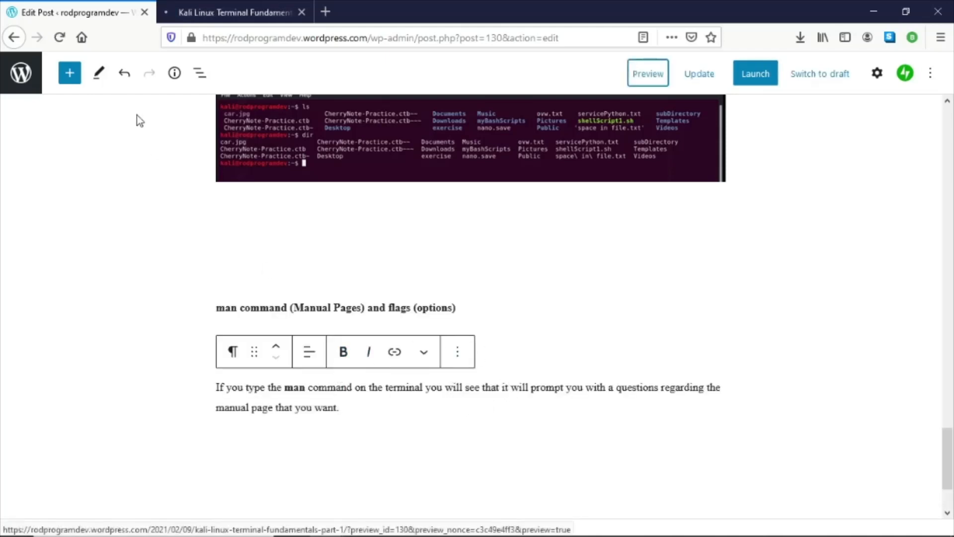
{"action": "left_click", "coordinate": [71, 74]}
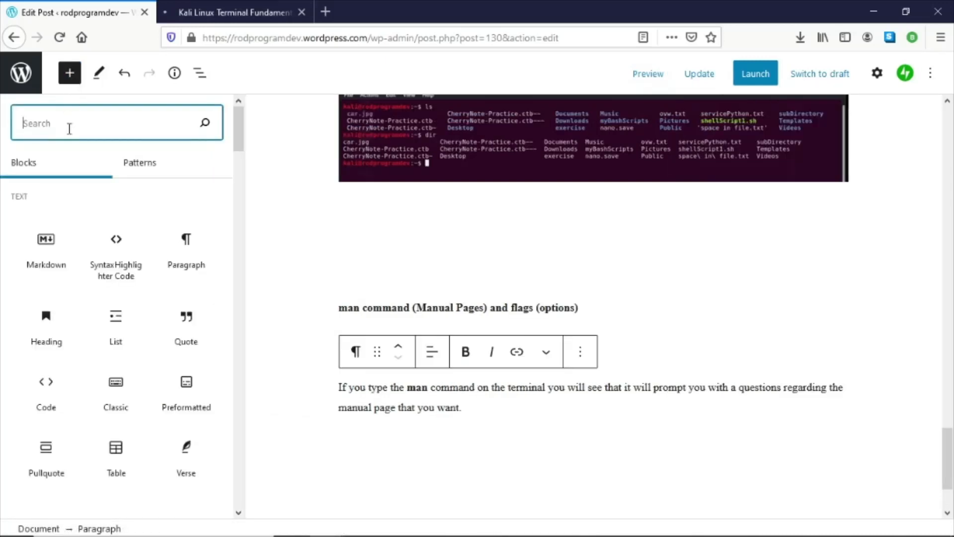
{"action": "left_click", "coordinate": [522, 411]}
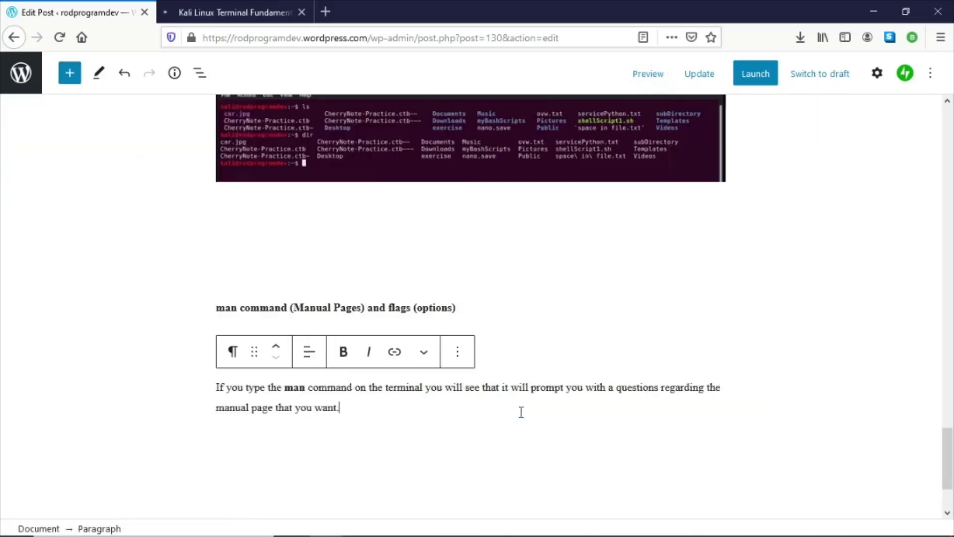
{"action": "key", "text": "Return"}
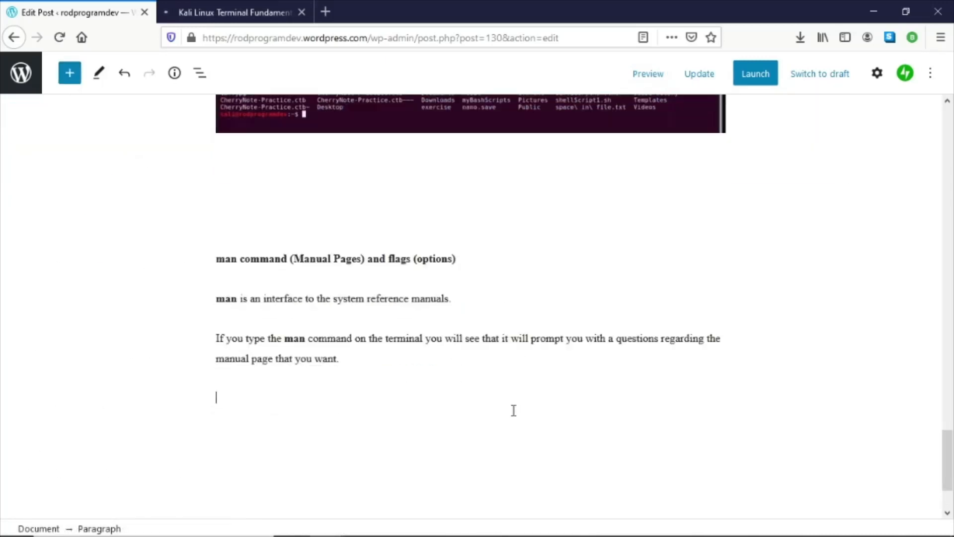
{"action": "left_click", "coordinate": [711, 396]}
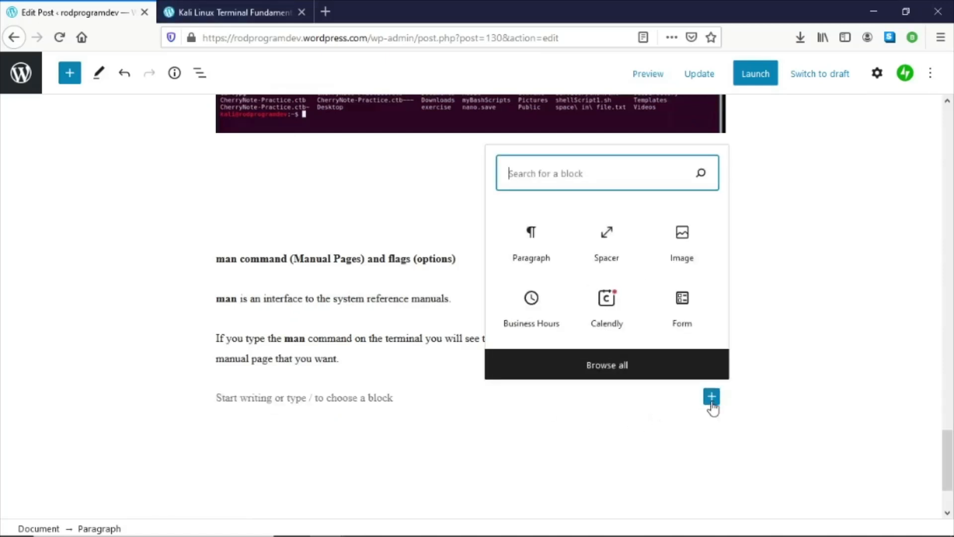
{"action": "left_click", "coordinate": [681, 234]}
{"action": "left_click", "coordinate": [260, 489]}
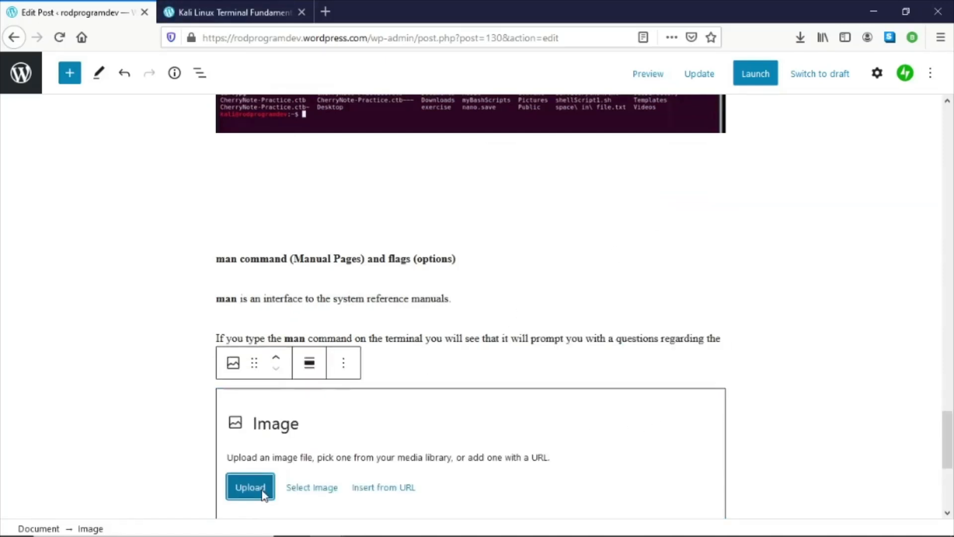
{"action": "double_click", "coordinate": [439, 216]}
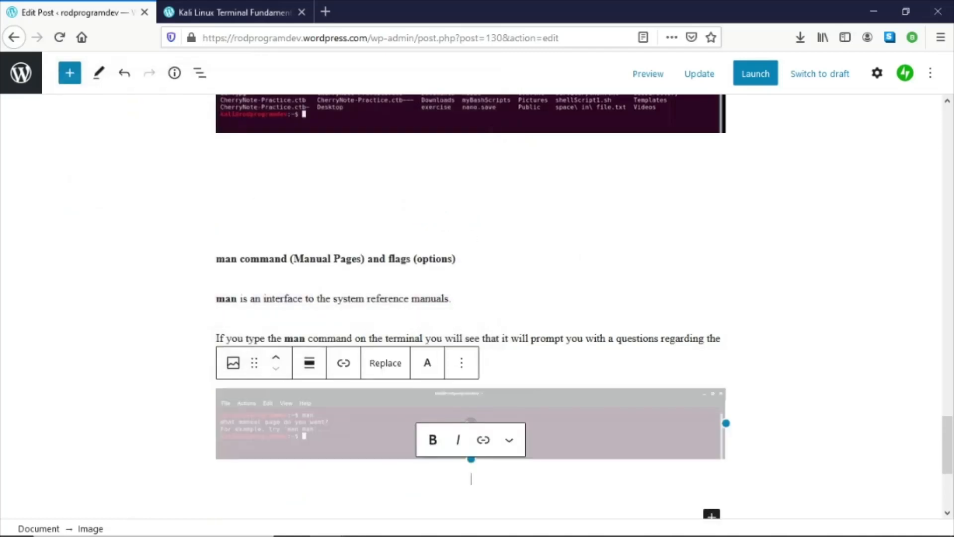
- Copy the sentence about the man command listing options known as flags from the Word document
{"action": "key", "text": "alt+Tab"}
{"action": "scroll", "coordinate": [352, 229], "scroll_direction": "down", "scroll_amount": 4}
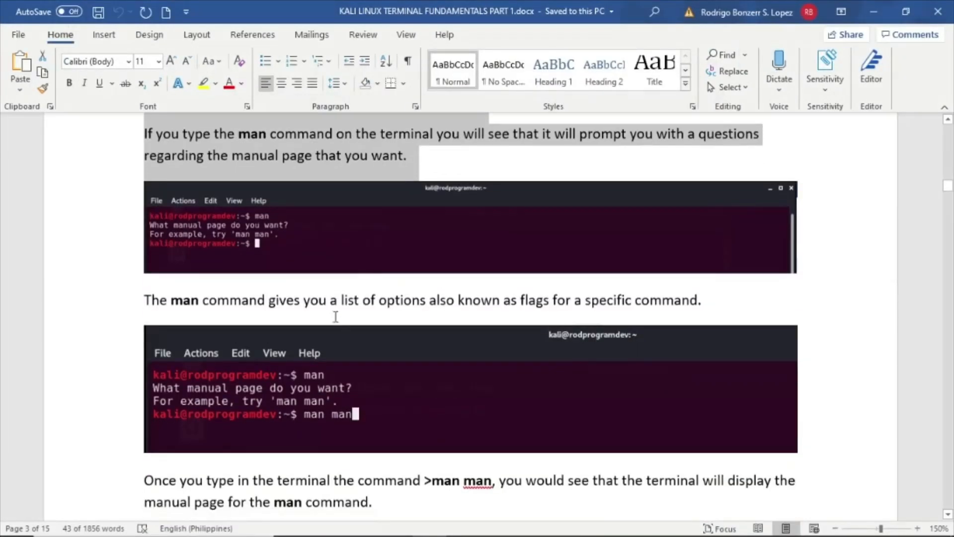
{"action": "triple_click", "coordinate": [333, 300]}
{"action": "right_click", "coordinate": [334, 302]}
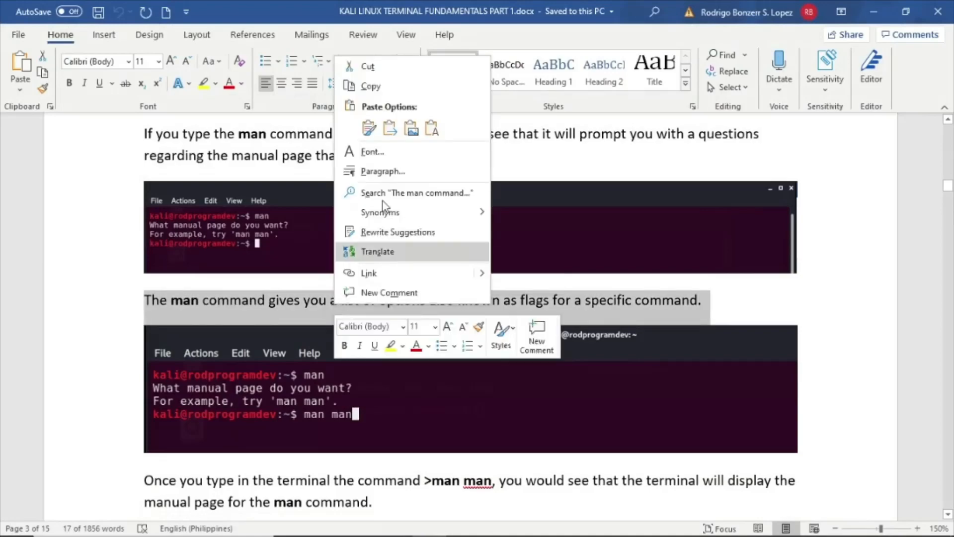
{"action": "left_click", "coordinate": [398, 88]}
{"action": "key", "text": "alt+Tab"}
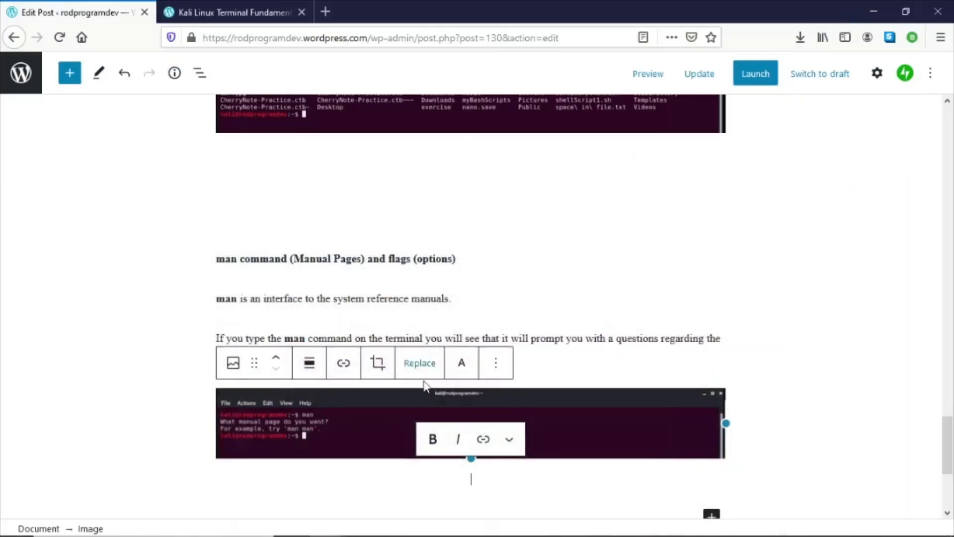
- Paste the flags sentence into a new paragraph below the first man screenshot
{"action": "scroll", "coordinate": [506, 368], "scroll_direction": "down", "scroll_amount": 3}
{"action": "left_click", "coordinate": [506, 363]}
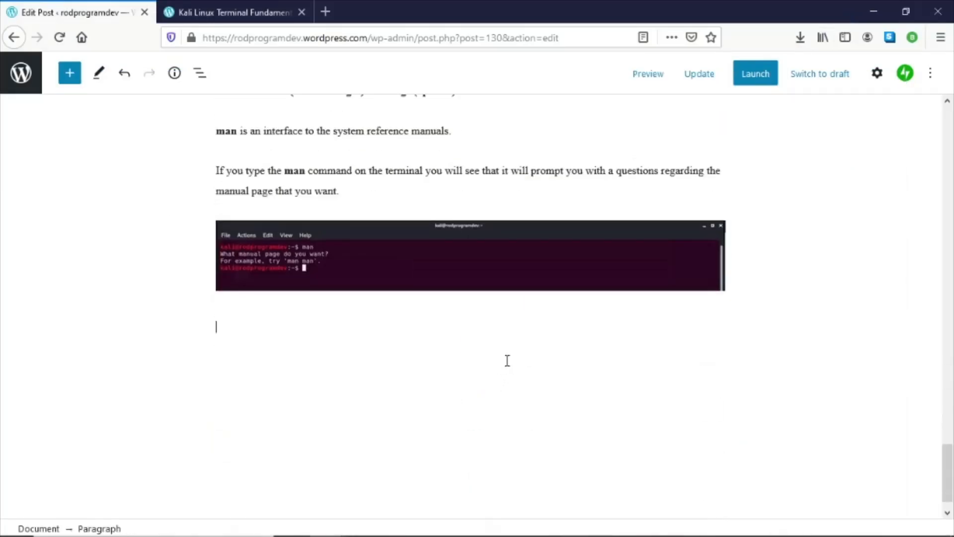
{"action": "right_click", "coordinate": [292, 327]}
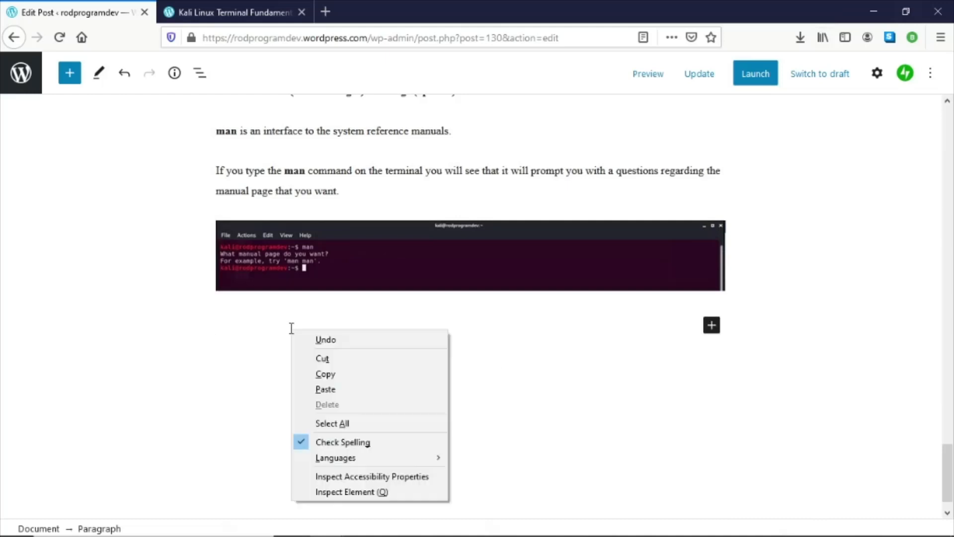
{"action": "left_click", "coordinate": [328, 386]}
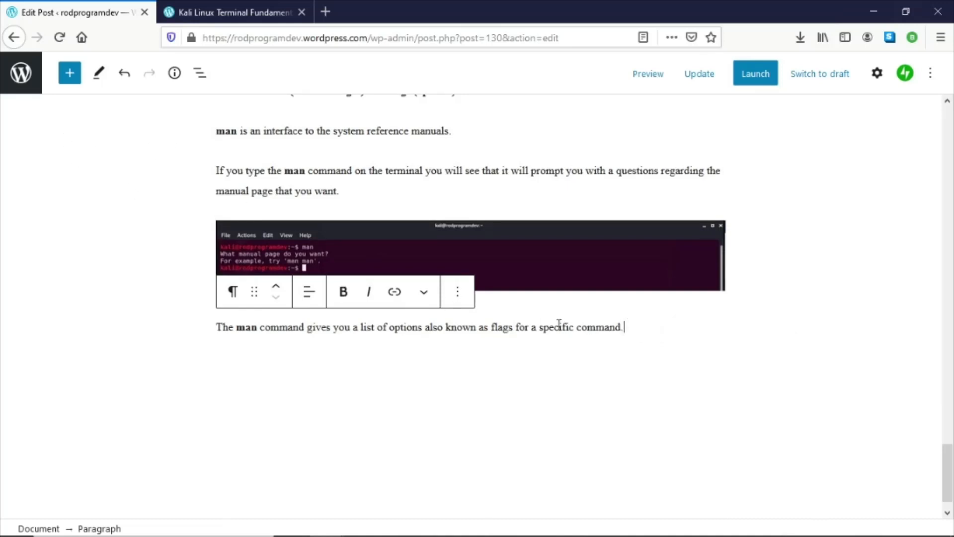
{"action": "left_click", "coordinate": [368, 180]}
{"action": "left_click", "coordinate": [645, 329]}
- Insert a Spacer block below the flags sentence from the block library
{"action": "left_click", "coordinate": [72, 77]}
{"action": "scroll", "coordinate": [109, 273], "scroll_direction": "down", "scroll_amount": 15}
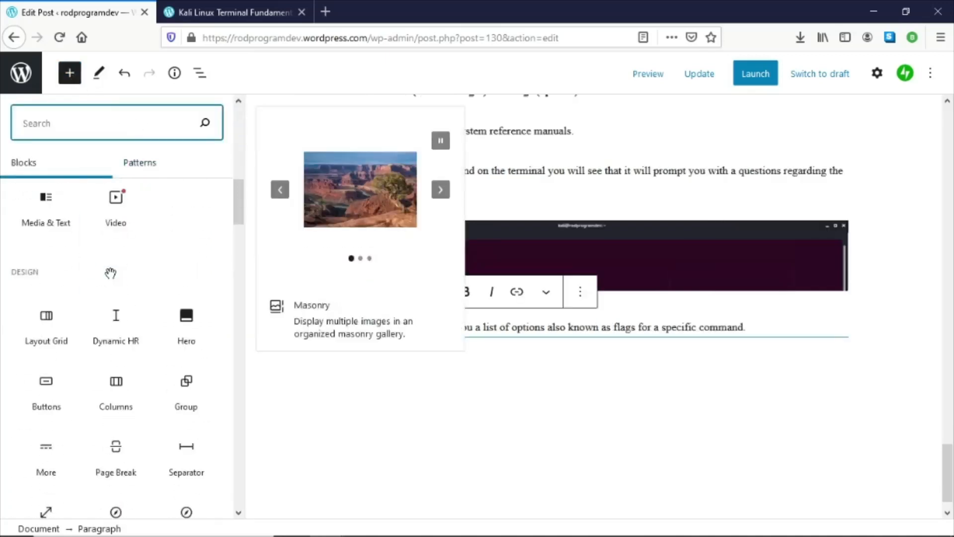
{"action": "scroll", "coordinate": [110, 273], "scroll_direction": "down", "scroll_amount": 8}
{"action": "scroll", "coordinate": [89, 276], "scroll_direction": "up", "scroll_amount": 3}
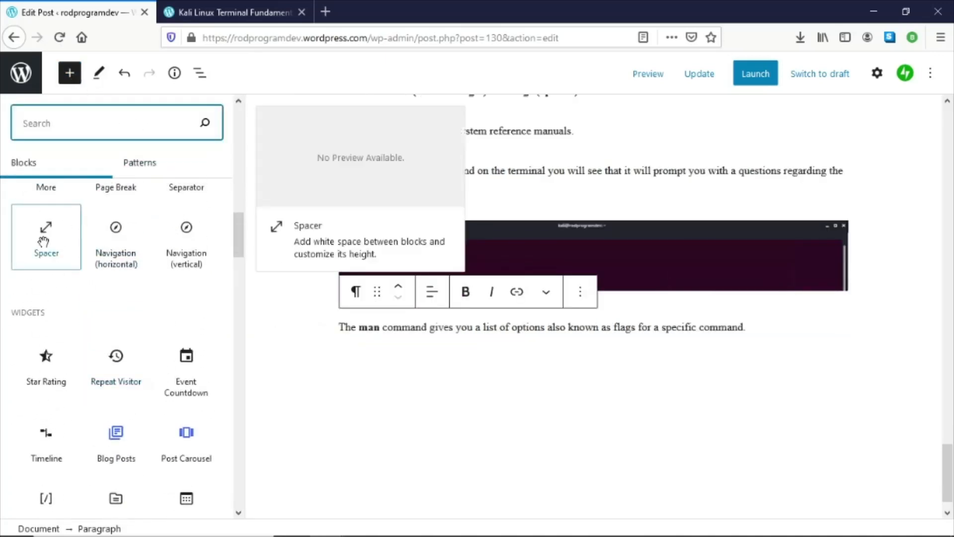
{"action": "left_click", "coordinate": [43, 242]}
- Add an Image block below the spacer and upload the next man command screenshot showing man man
{"action": "left_click", "coordinate": [711, 459]}
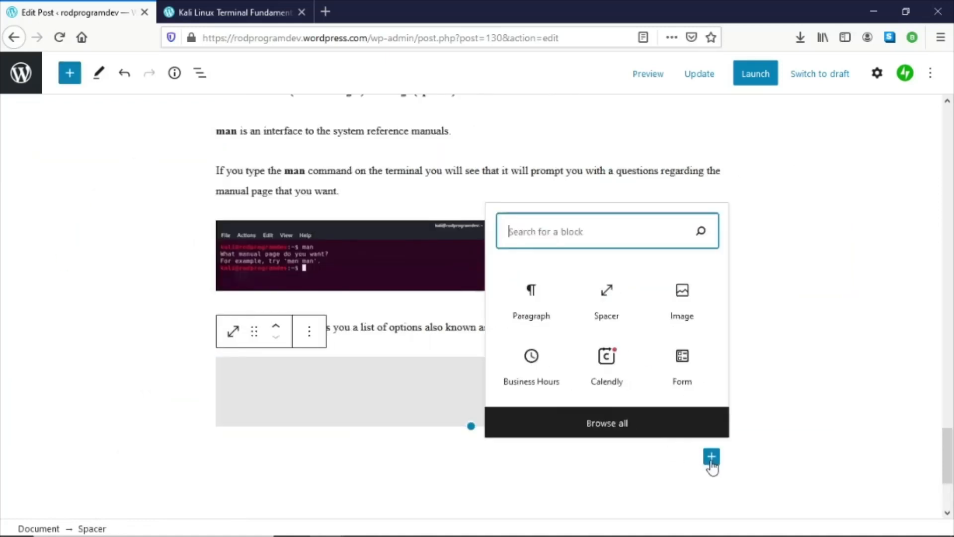
{"action": "left_click", "coordinate": [682, 296]}
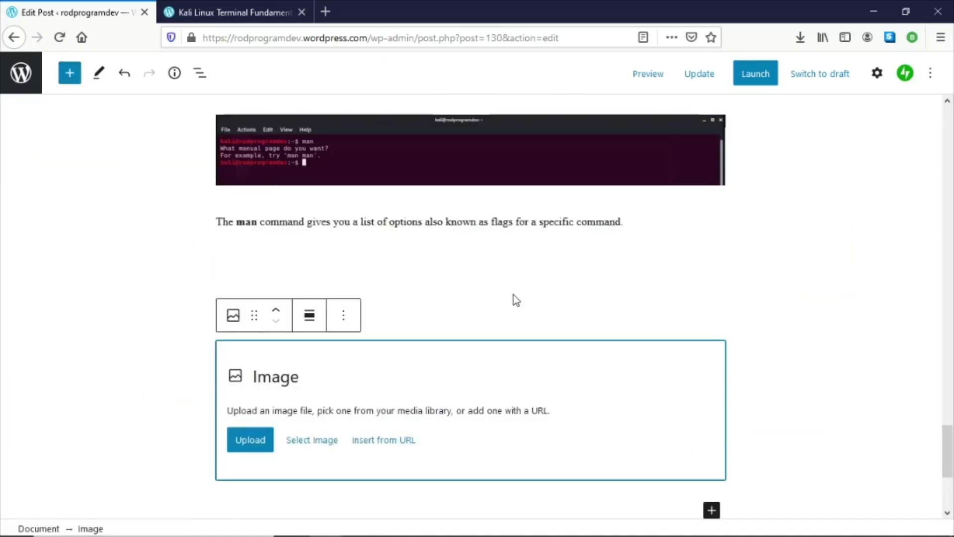
{"action": "left_click", "coordinate": [244, 447]}
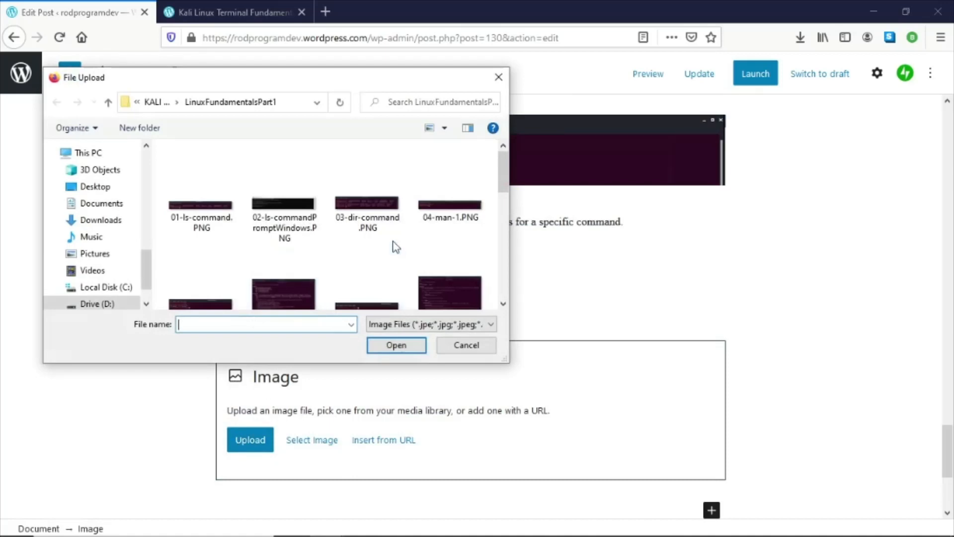
{"action": "scroll", "coordinate": [395, 247], "scroll_direction": "down", "scroll_amount": 1}
{"action": "double_click", "coordinate": [201, 259]}
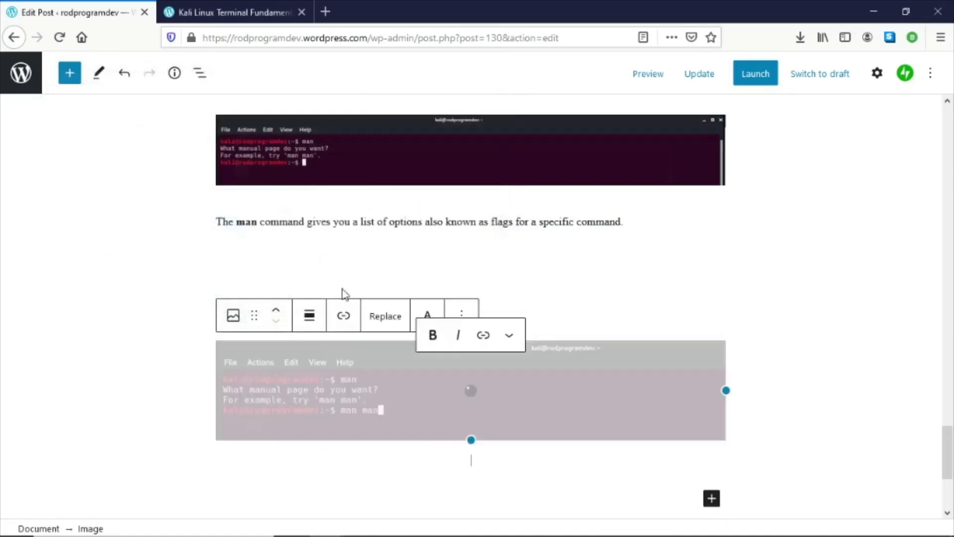
- Copy the paragraph beginning 'Once you type in the terminal the command' from the Word document
{"action": "key", "text": "alt+Tab"}
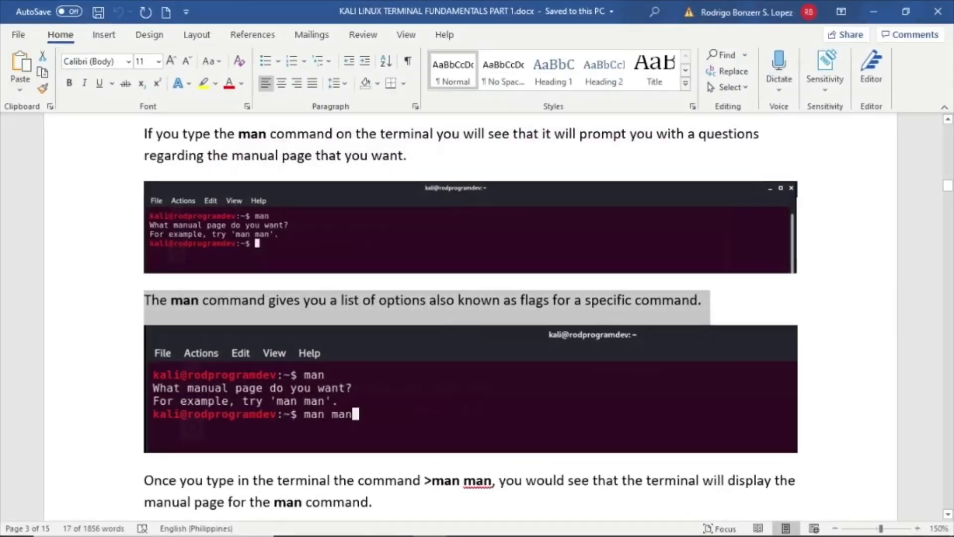
{"action": "left_click", "coordinate": [428, 350]}
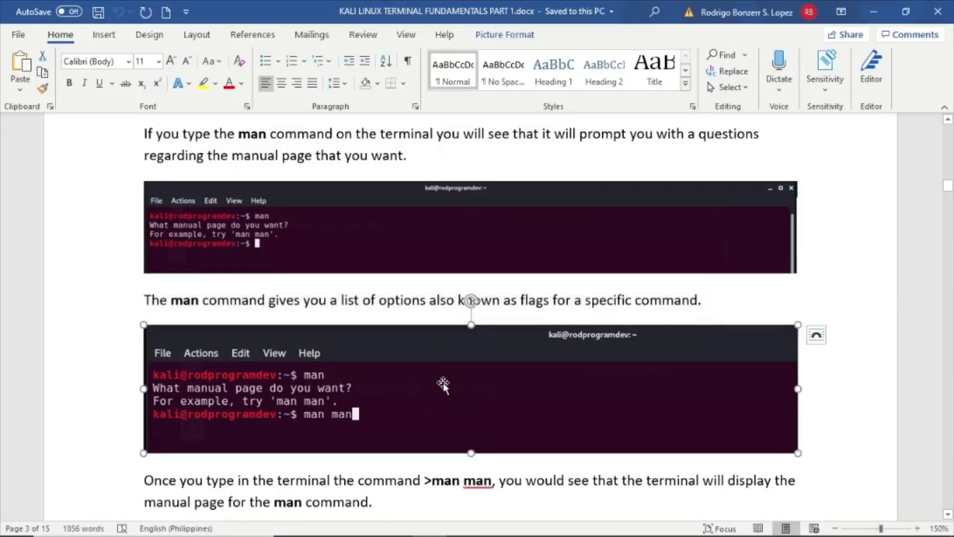
{"action": "scroll", "coordinate": [437, 373], "scroll_direction": "down", "scroll_amount": 3}
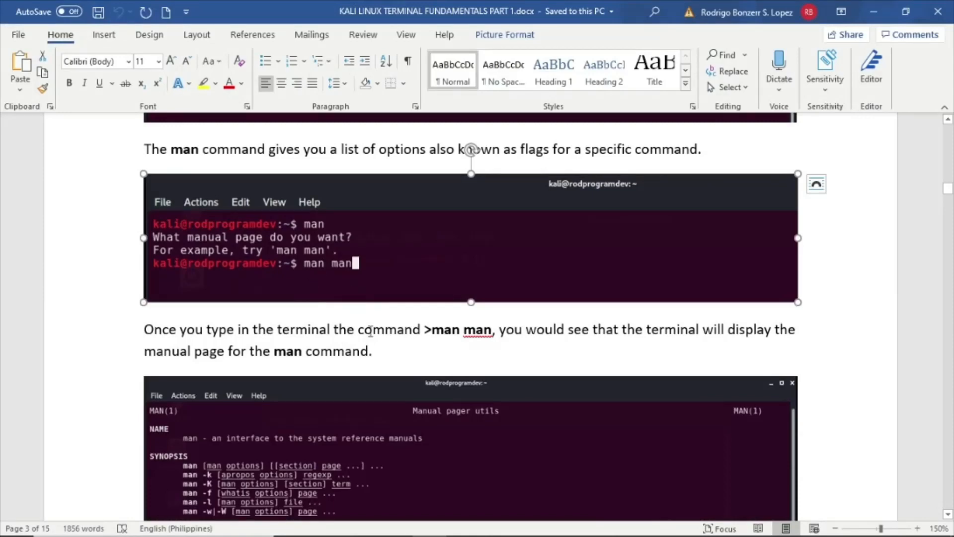
{"action": "left_click_drag", "start_coordinate": [390, 353], "coordinate": [113, 324]}
{"action": "right_click", "coordinate": [236, 341]}
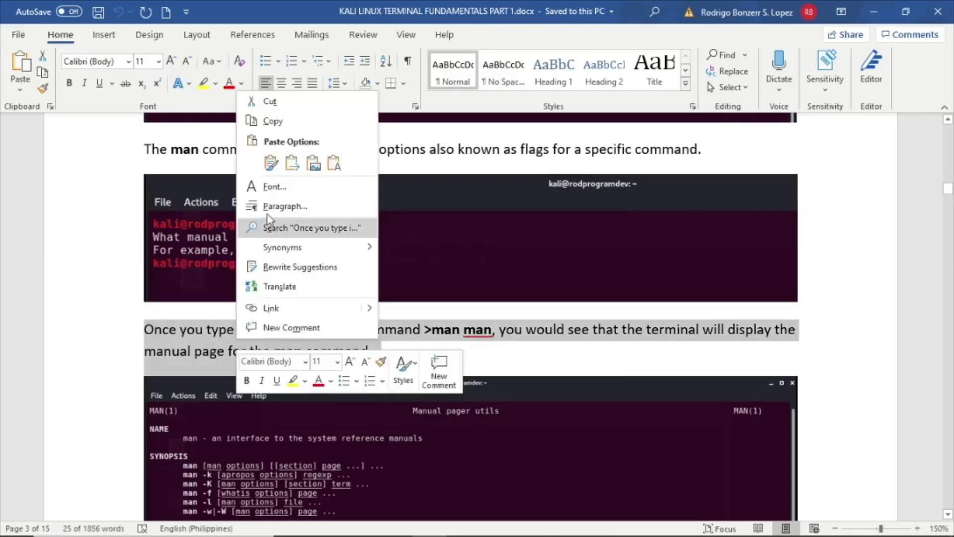
{"action": "left_click", "coordinate": [268, 121]}
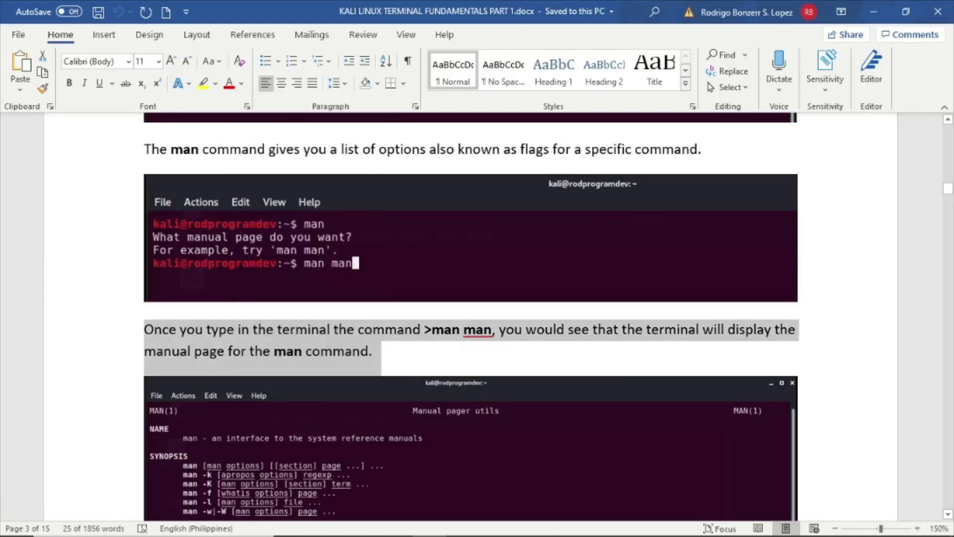
- Paste the paragraph beginning 'Once you type in the terminal the command' below the man man screenshot
{"action": "key", "text": "alt+Tab"}
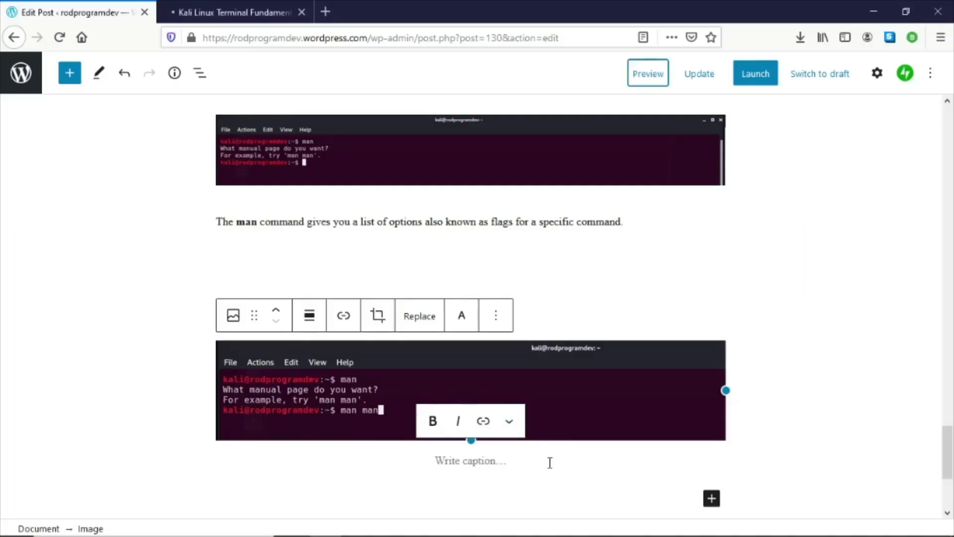
{"action": "left_click", "coordinate": [596, 496]}
{"action": "left_click", "coordinate": [370, 424]}
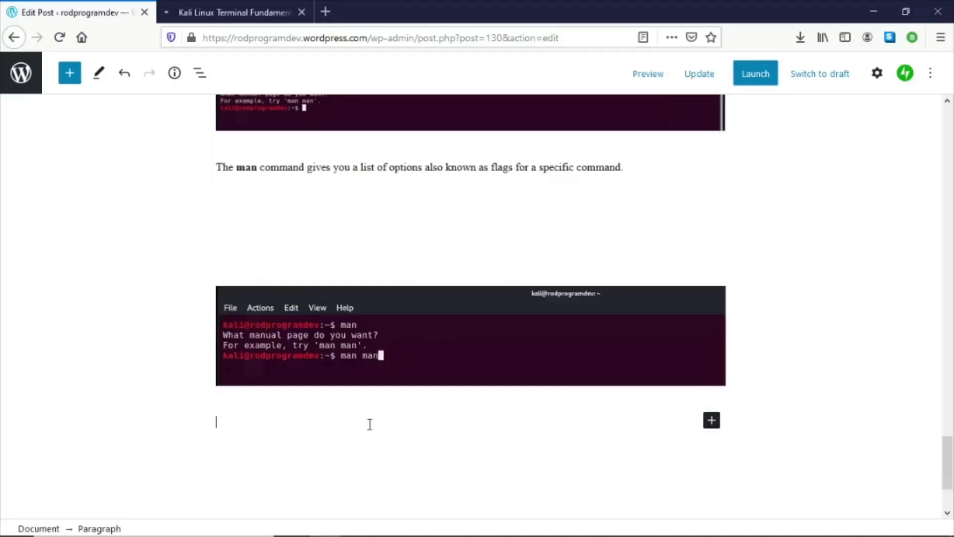
{"action": "key", "text": "ctrl+v"}
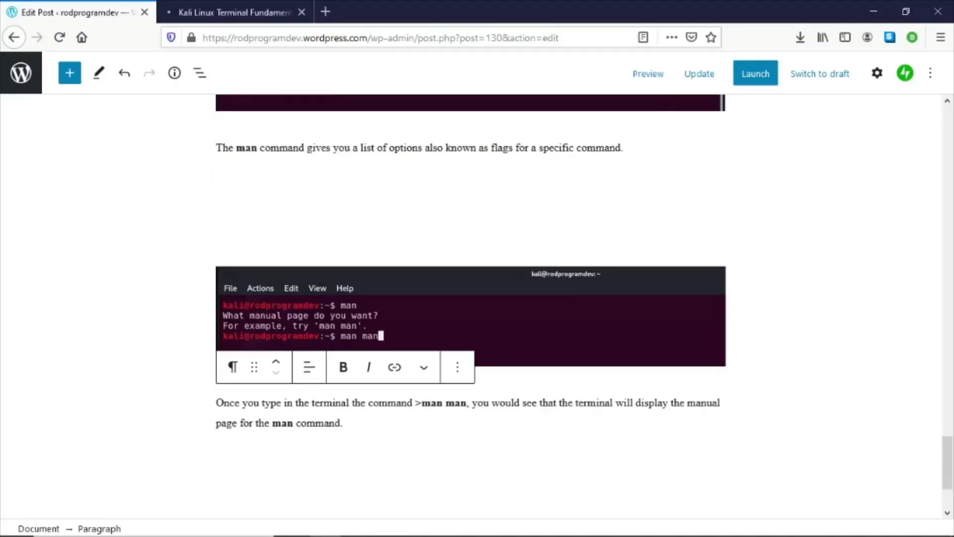
- Add an Image block below that paragraph and upload the manual page screenshot 06-manualPages.PNG
{"action": "key", "text": "alt+Tab"}
{"action": "scroll", "coordinate": [523, 339], "scroll_direction": "down", "scroll_amount": 3}
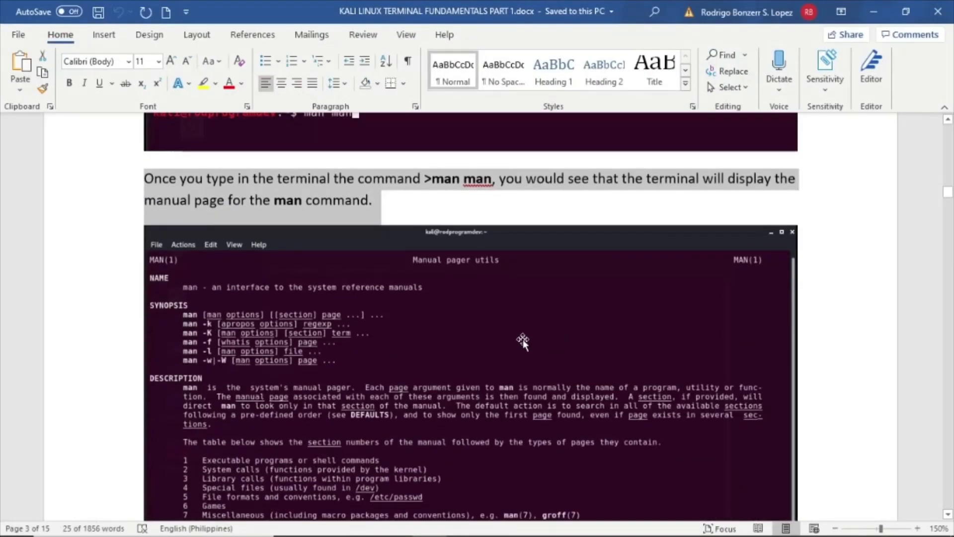
{"action": "left_click", "coordinate": [522, 338]}
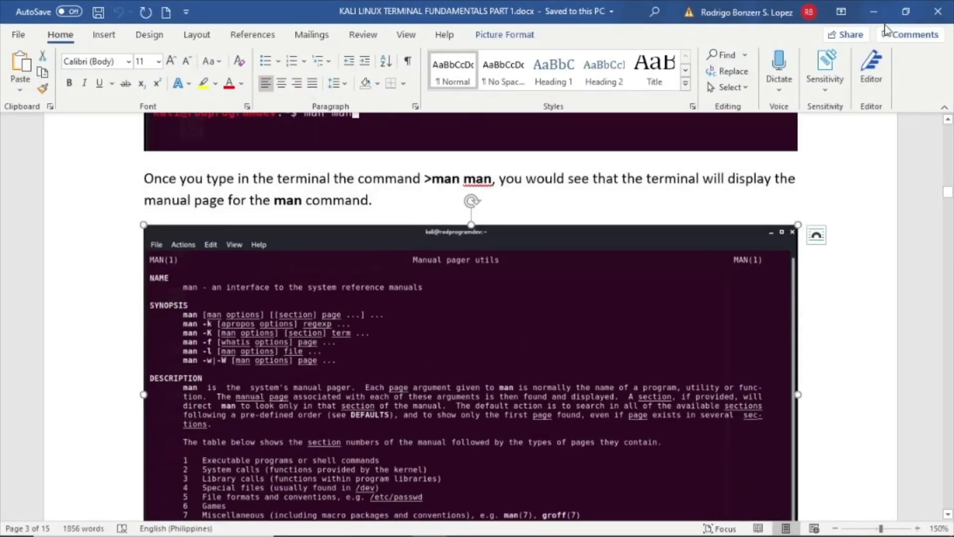
{"action": "key", "text": "alt+Tab"}
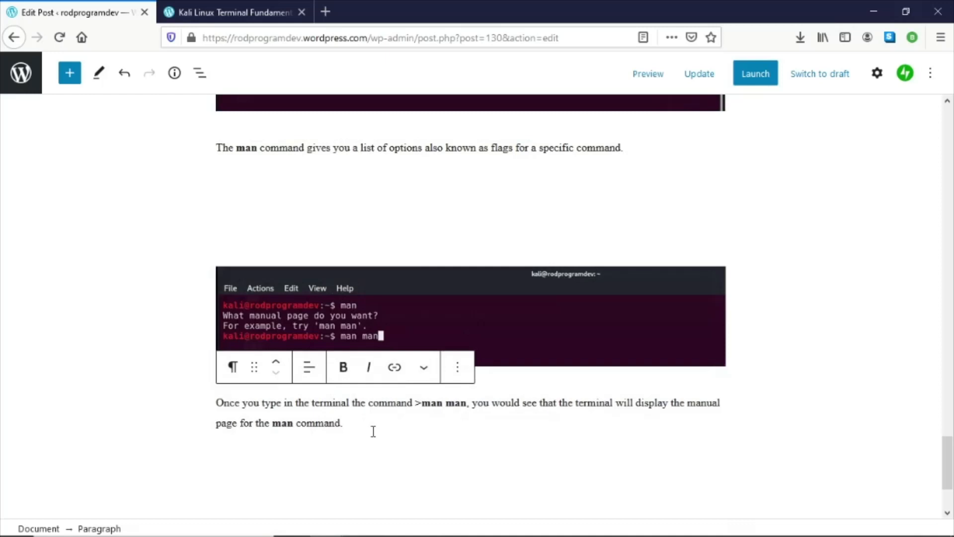
{"action": "key", "text": "Return"}
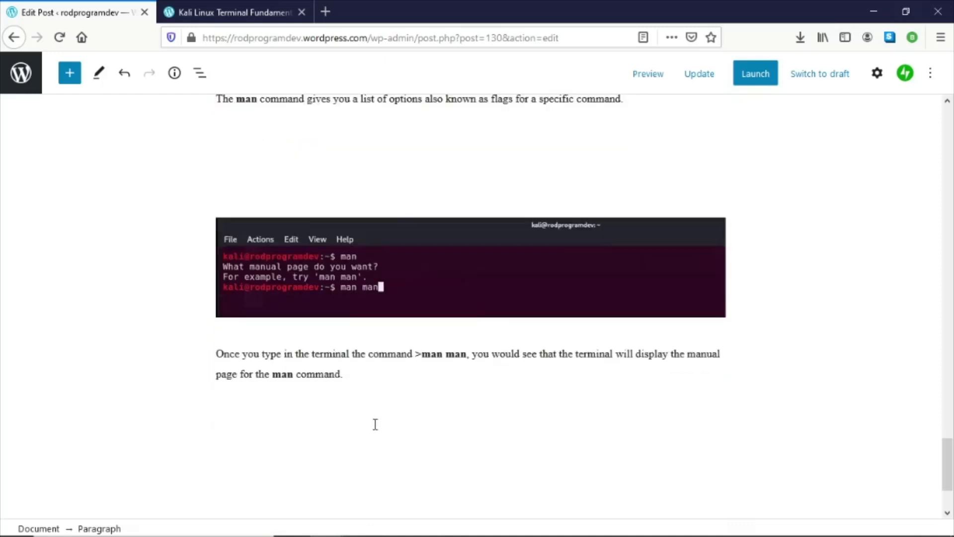
{"action": "left_click", "coordinate": [711, 414]}
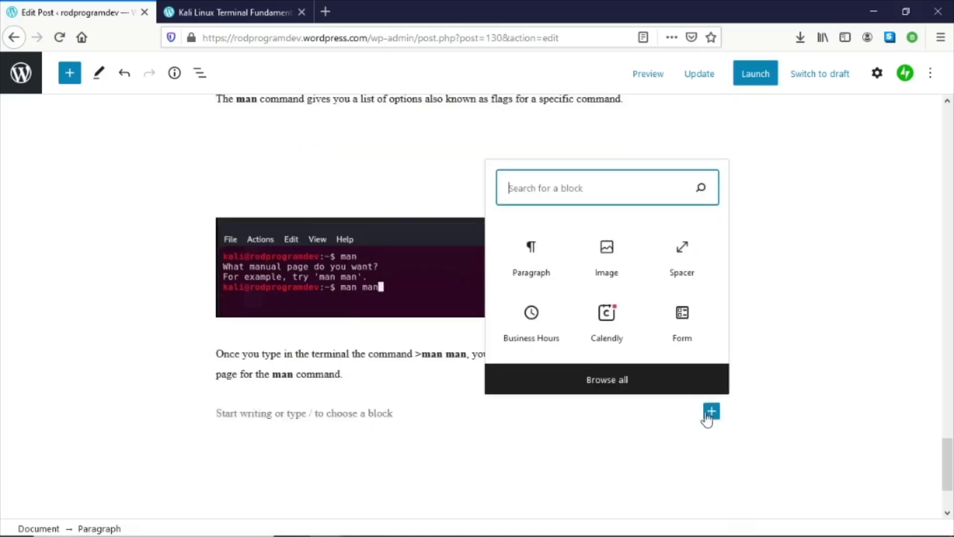
{"action": "left_click", "coordinate": [603, 259]}
{"action": "scroll", "coordinate": [458, 333], "scroll_direction": "down", "scroll_amount": 4}
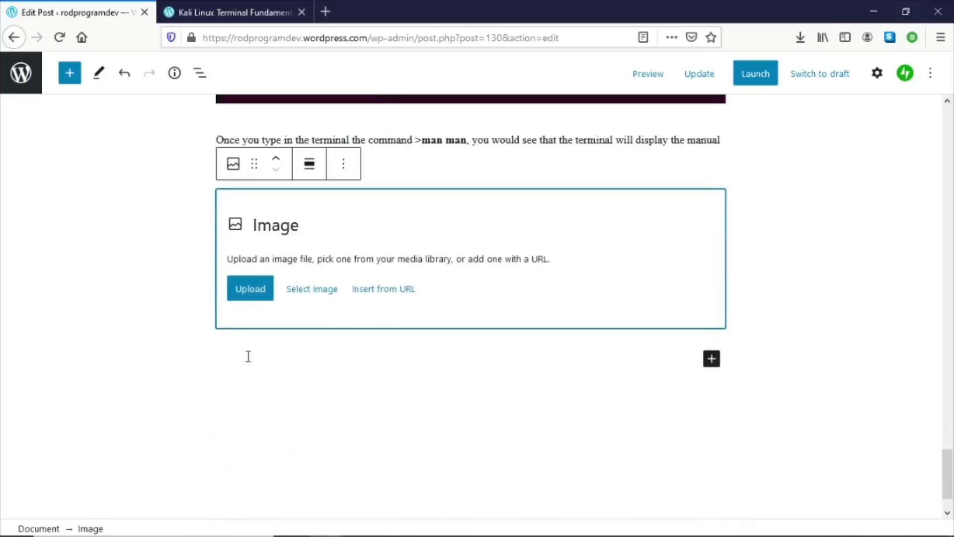
{"action": "left_click", "coordinate": [231, 288]}
{"action": "scroll", "coordinate": [367, 251], "scroll_direction": "down", "scroll_amount": 1}
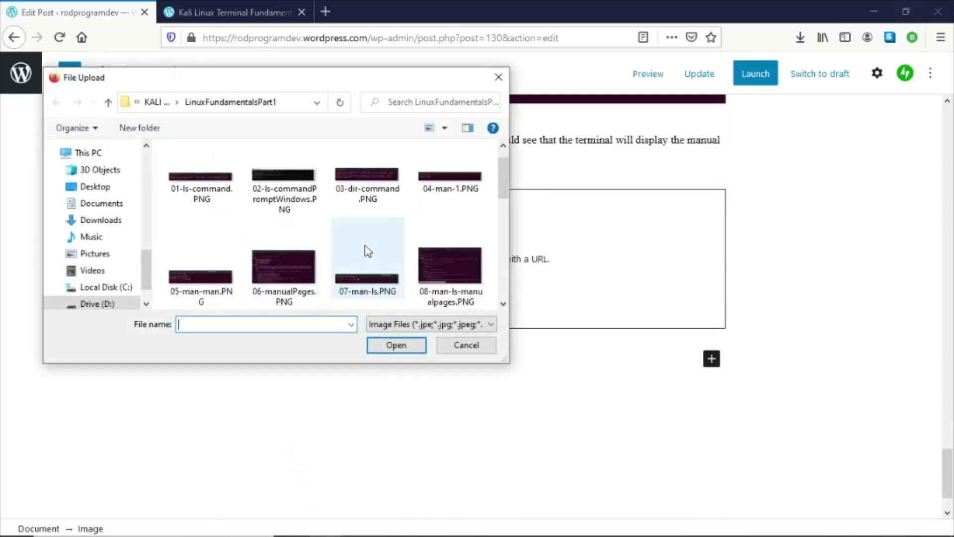
{"action": "double_click", "coordinate": [303, 270]}
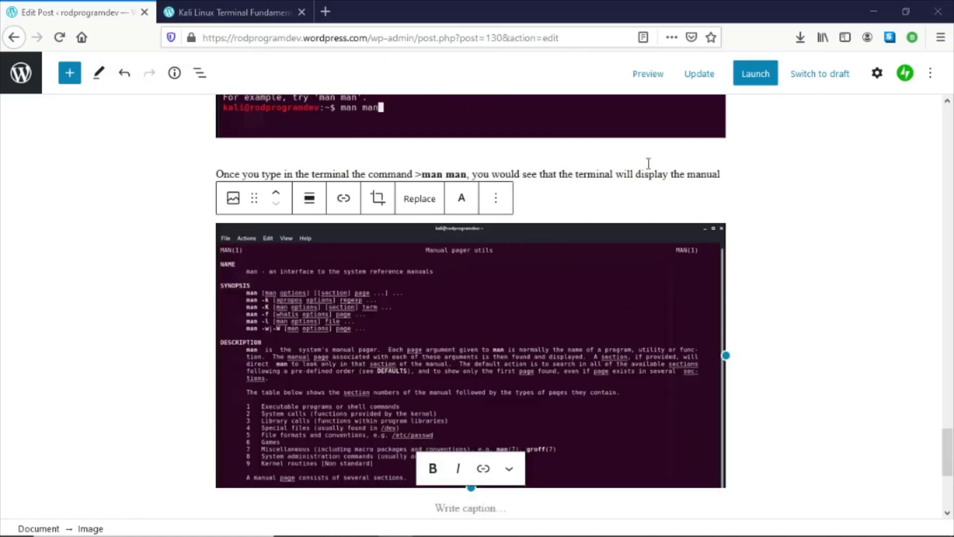
- Update the post to save the new paragraph and screenshot
{"action": "left_click", "coordinate": [696, 77]}
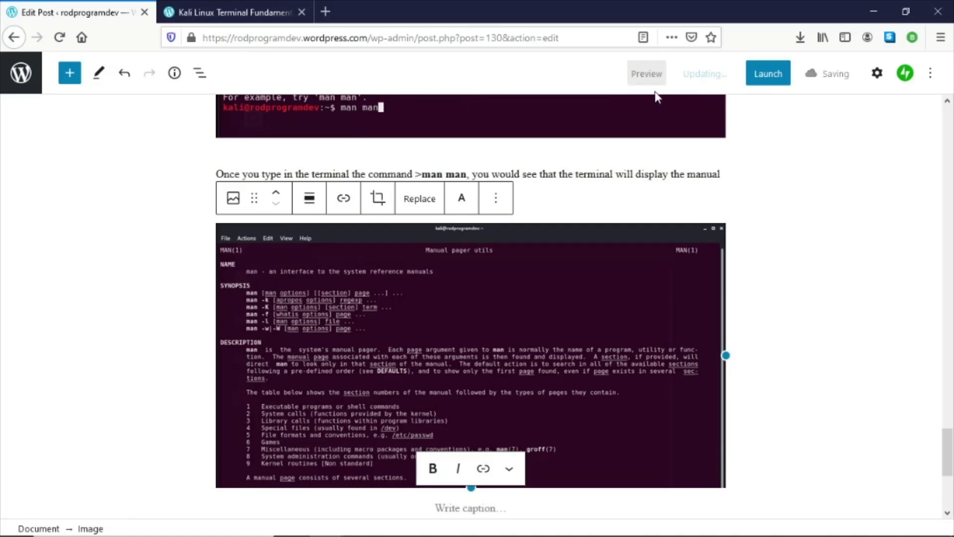
{"action": "scroll", "coordinate": [620, 239], "scroll_direction": "down", "scroll_amount": 3}
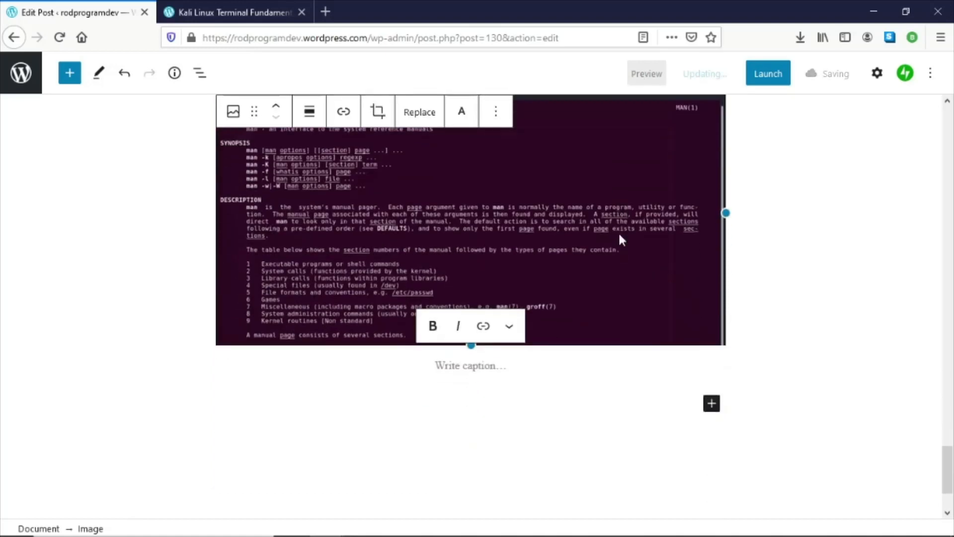
{"action": "scroll", "coordinate": [619, 236], "scroll_direction": "up", "scroll_amount": 4}
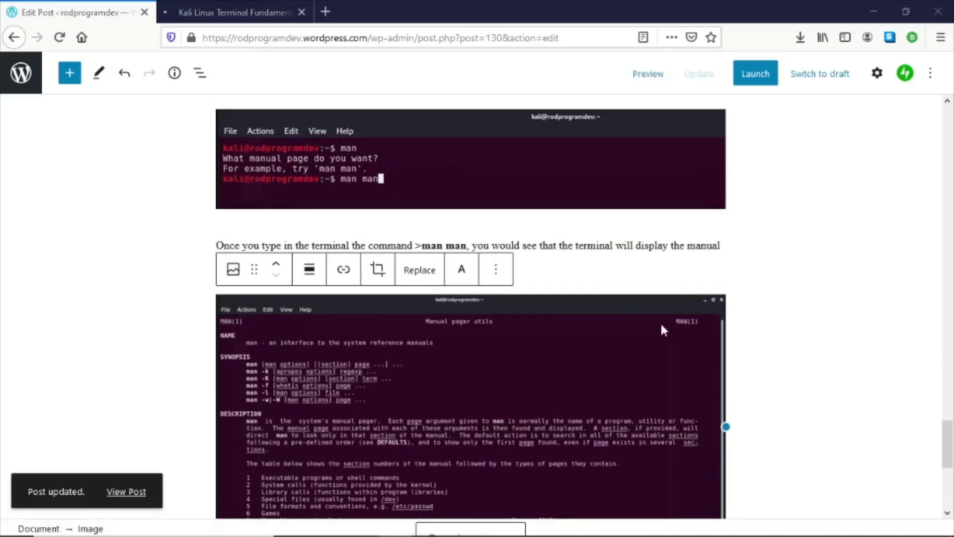
- Preview the published post and review the man command section's spacing and screenshots
{"action": "left_click", "coordinate": [646, 75]}
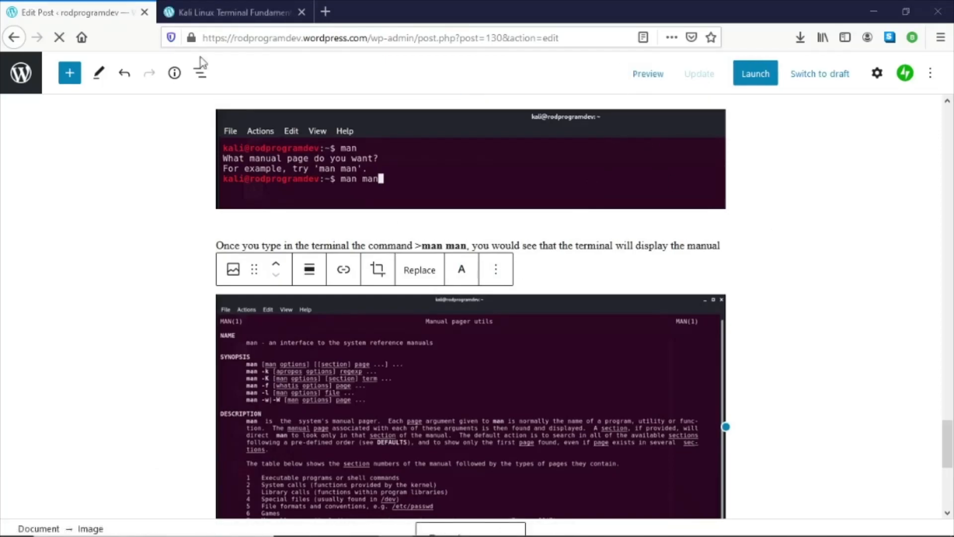
{"action": "left_click", "coordinate": [209, 7]}
{"action": "scroll", "coordinate": [360, 240], "scroll_direction": "down", "scroll_amount": 20}
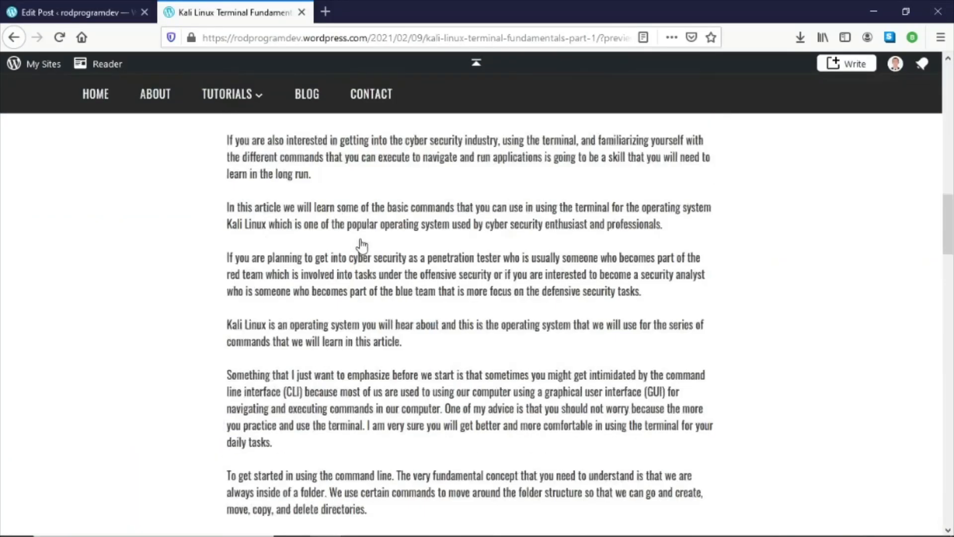
{"action": "scroll", "coordinate": [359, 240], "scroll_direction": "down", "scroll_amount": 15}
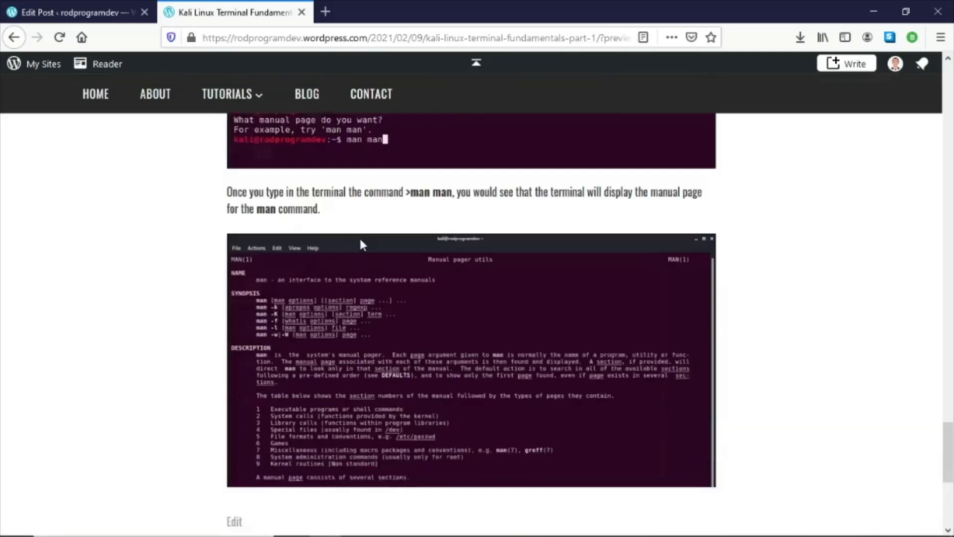
{"action": "scroll", "coordinate": [358, 236], "scroll_direction": "up", "scroll_amount": 5}
{"action": "scroll", "coordinate": [362, 243], "scroll_direction": "up", "scroll_amount": 1}
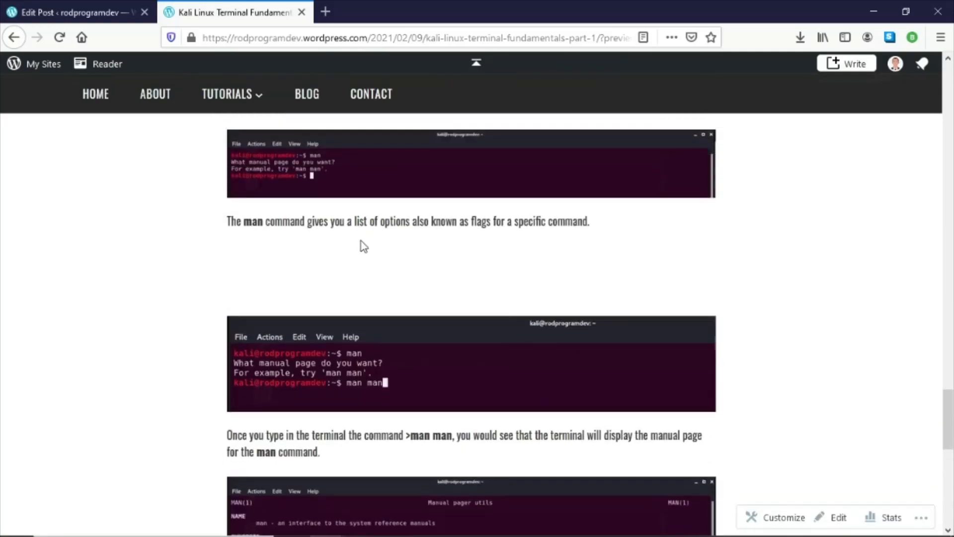
{"action": "scroll", "coordinate": [363, 246], "scroll_direction": "down", "scroll_amount": 2}
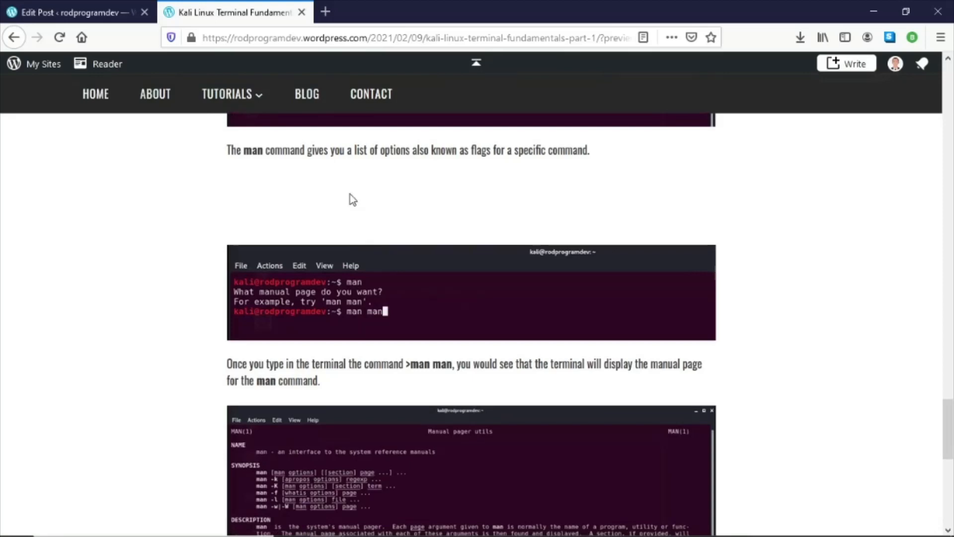
{"action": "scroll", "coordinate": [349, 194], "scroll_direction": "down", "scroll_amount": 8}
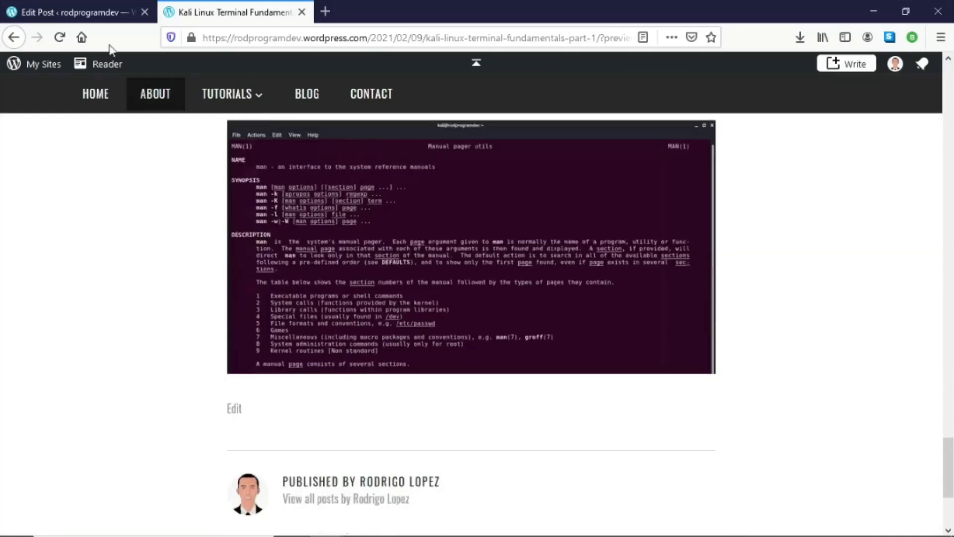
{"action": "left_click", "coordinate": [94, 12]}
- Move the spacer block down so it sits below the manual page screenshot
{"action": "scroll", "coordinate": [396, 172], "scroll_direction": "up", "scroll_amount": 6}
{"action": "left_click", "coordinate": [413, 332]}
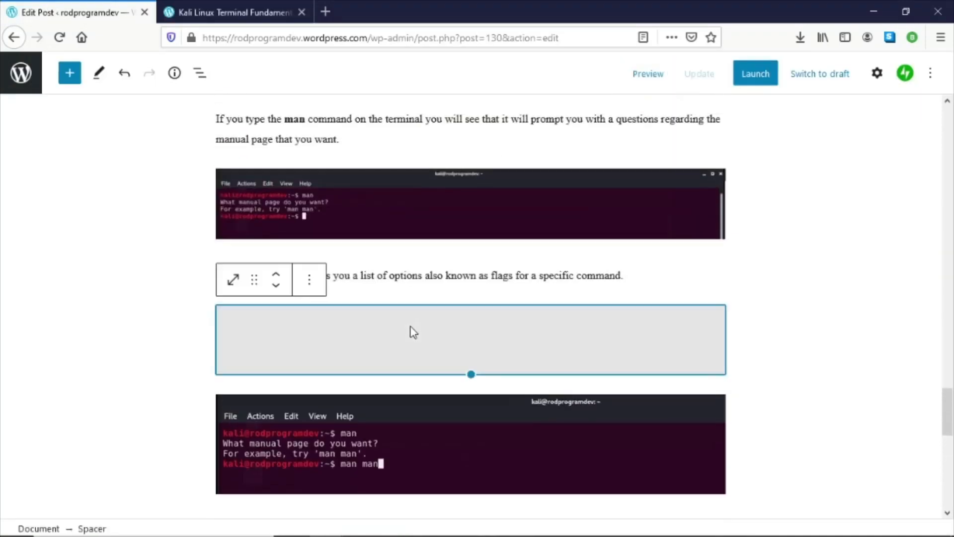
{"action": "left_click", "coordinate": [276, 285]}
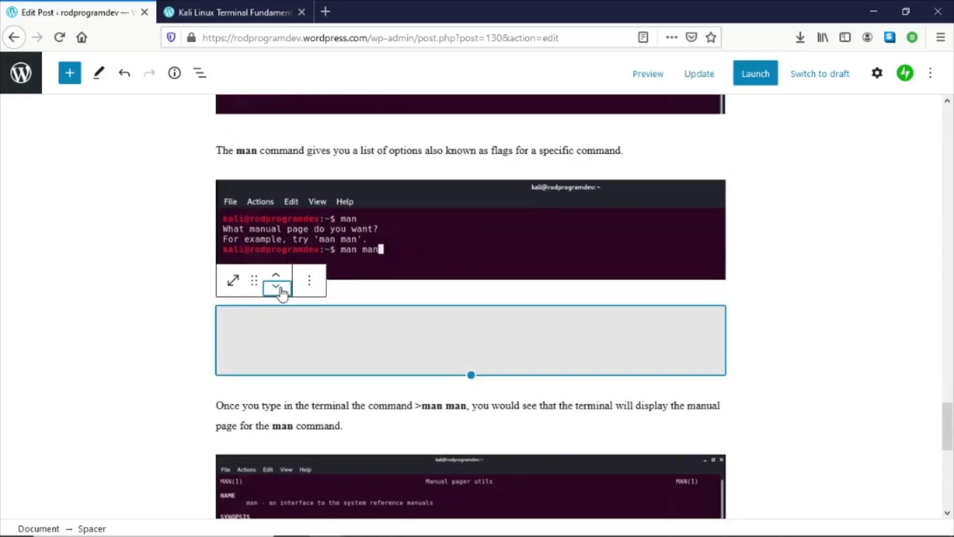
{"action": "left_click", "coordinate": [276, 285]}
{"action": "left_click", "coordinate": [280, 290]}
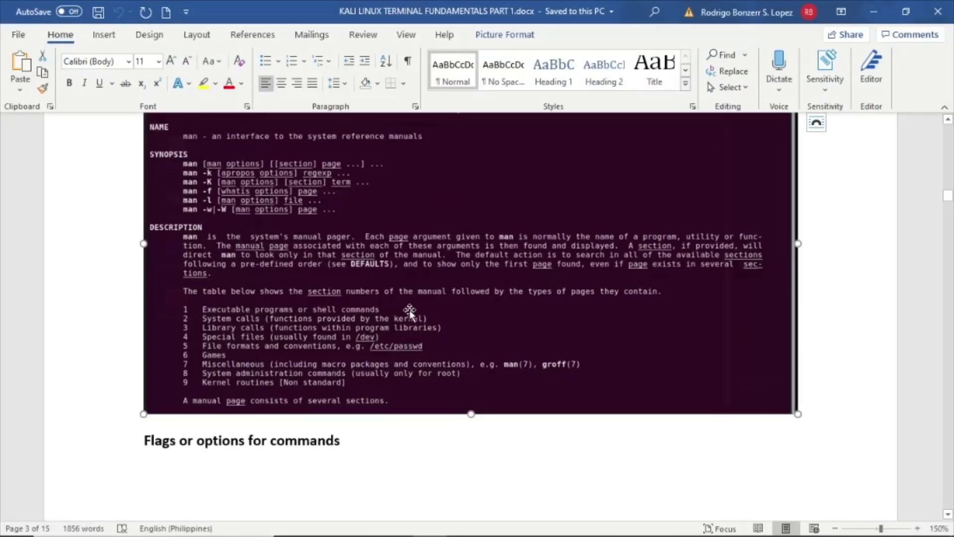
- Copy the 'Flags or options for commands' section through the '>man ls' line from the Word document
{"action": "scroll", "coordinate": [216, 345], "scroll_direction": "down", "scroll_amount": 3}
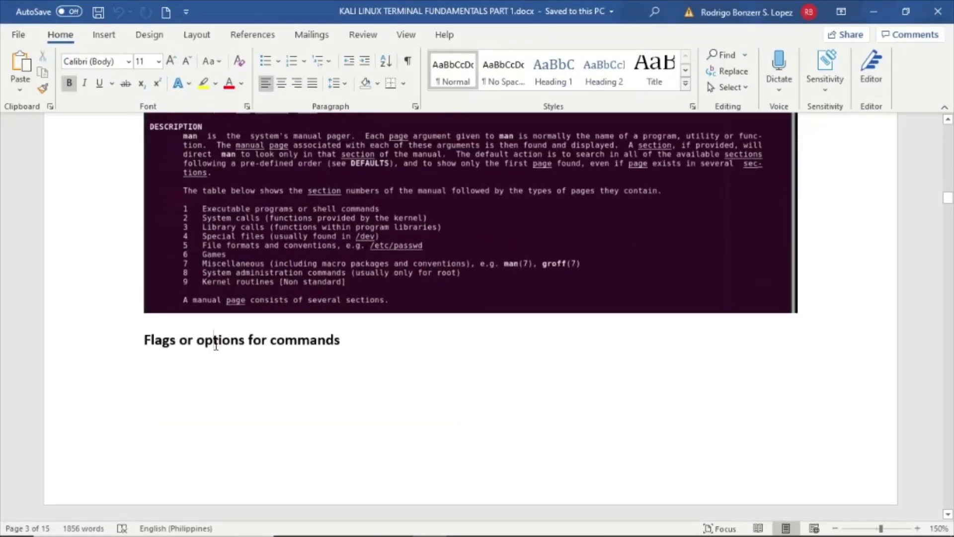
{"action": "left_click_drag", "start_coordinate": [144, 340], "coordinate": [392, 372]}
{"action": "scroll", "coordinate": [392, 387], "scroll_direction": "down", "scroll_amount": 5}
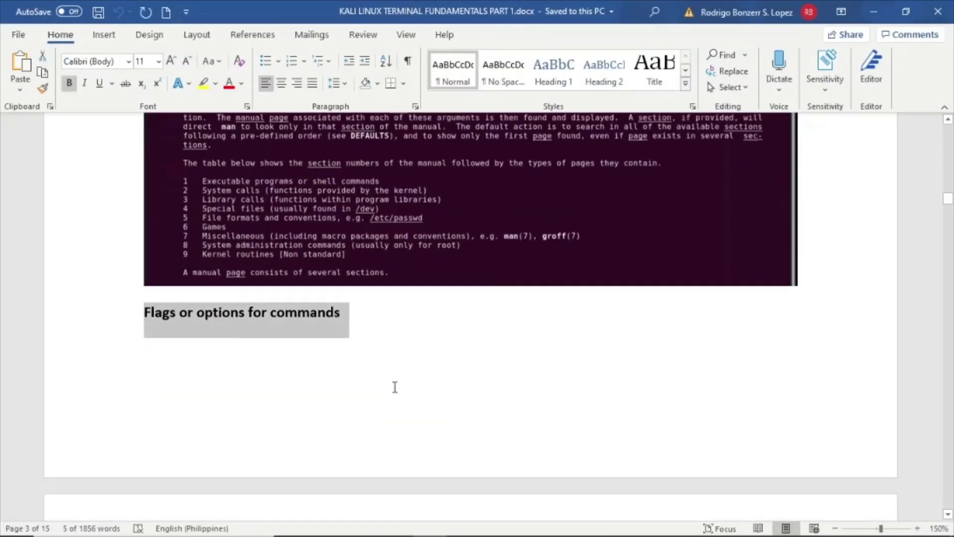
{"action": "left_click", "coordinate": [480, 448], "text": "shift"}
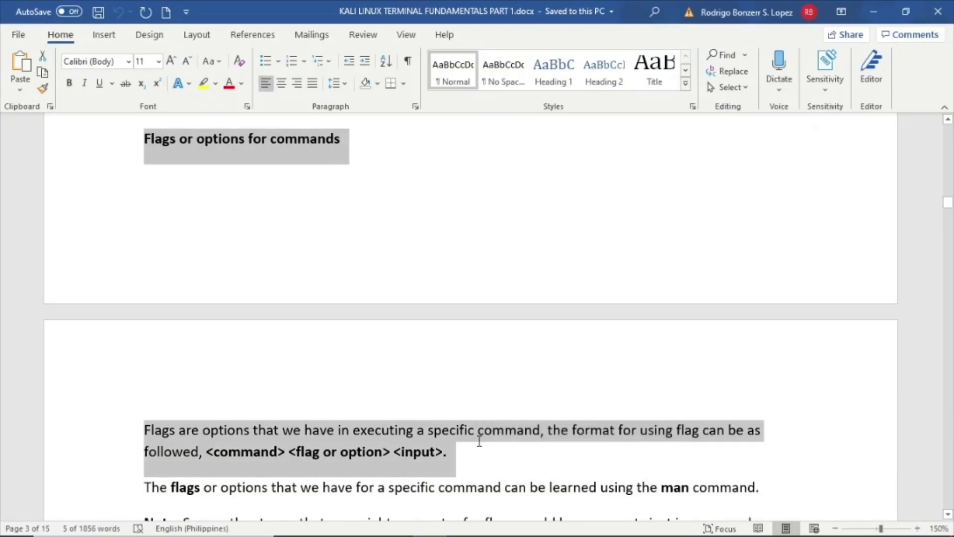
{"action": "scroll", "coordinate": [496, 437], "scroll_direction": "down", "scroll_amount": 2}
{"action": "left_click", "coordinate": [559, 441], "text": "shift"}
{"action": "key", "text": "ctrl+c"}
{"action": "scroll", "coordinate": [551, 433], "scroll_direction": "down", "scroll_amount": 3}
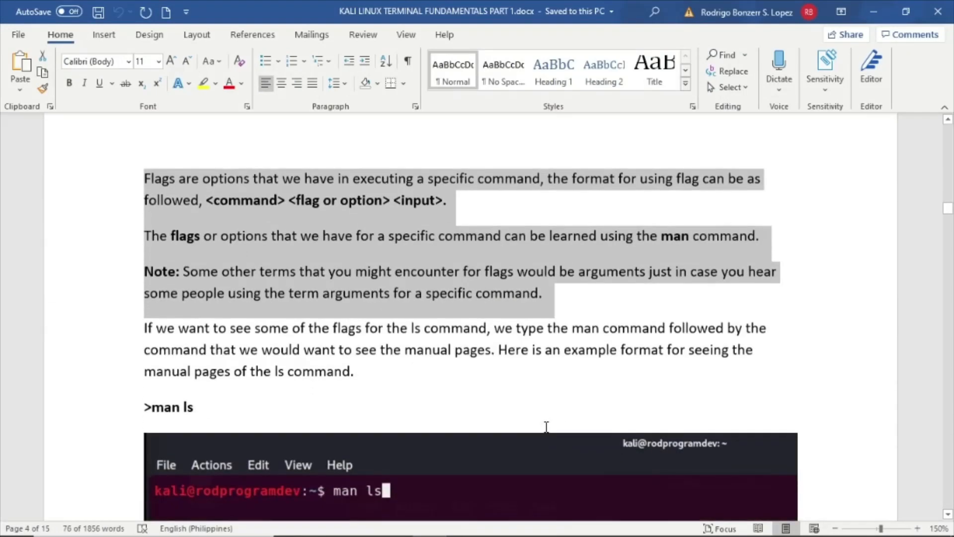
{"action": "left_click", "coordinate": [380, 401], "text": "shift"}
{"action": "left_click", "coordinate": [371, 415], "text": "shift"}
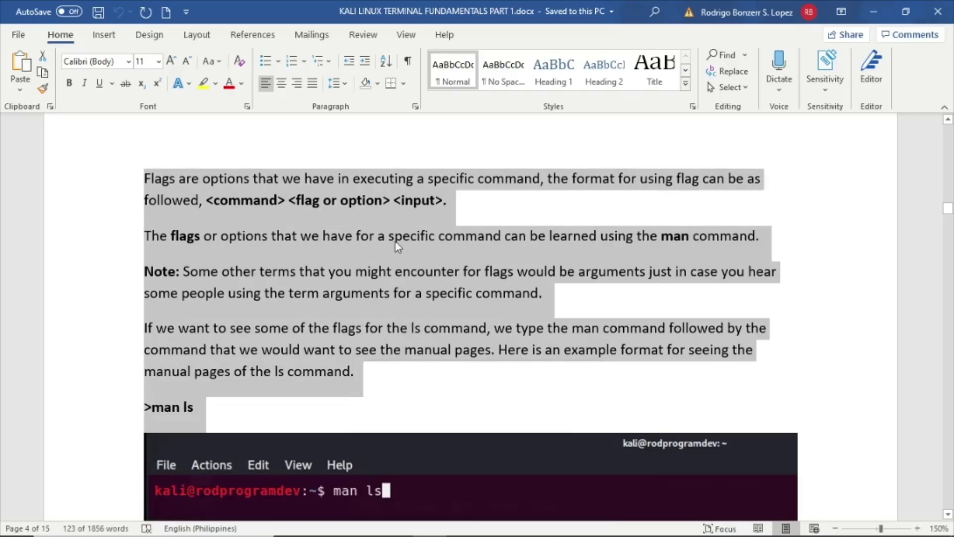
{"action": "left_click", "coordinate": [875, 7]}
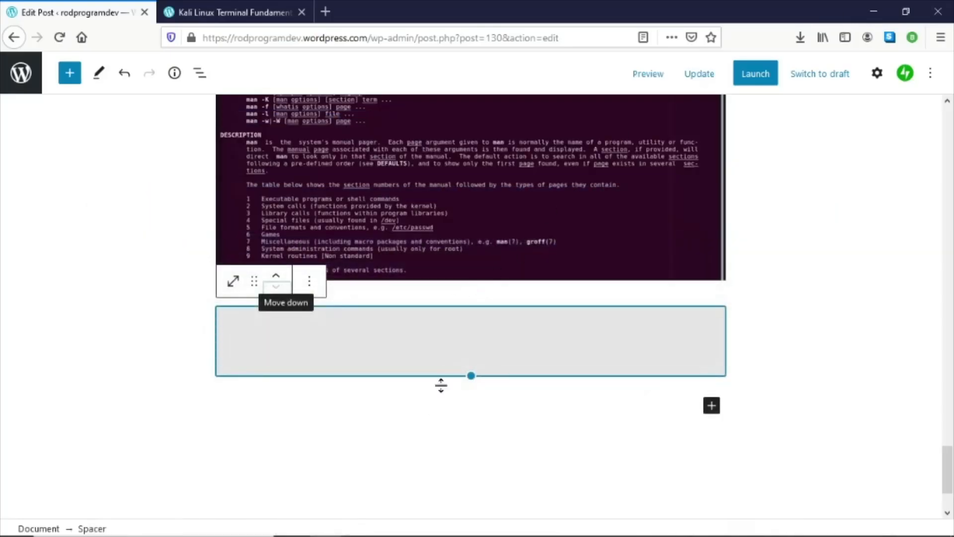
- Paste the copied flags section below the spacer and update the post
{"action": "left_click", "coordinate": [427, 417]}
{"action": "key", "text": "ctrl+v"}
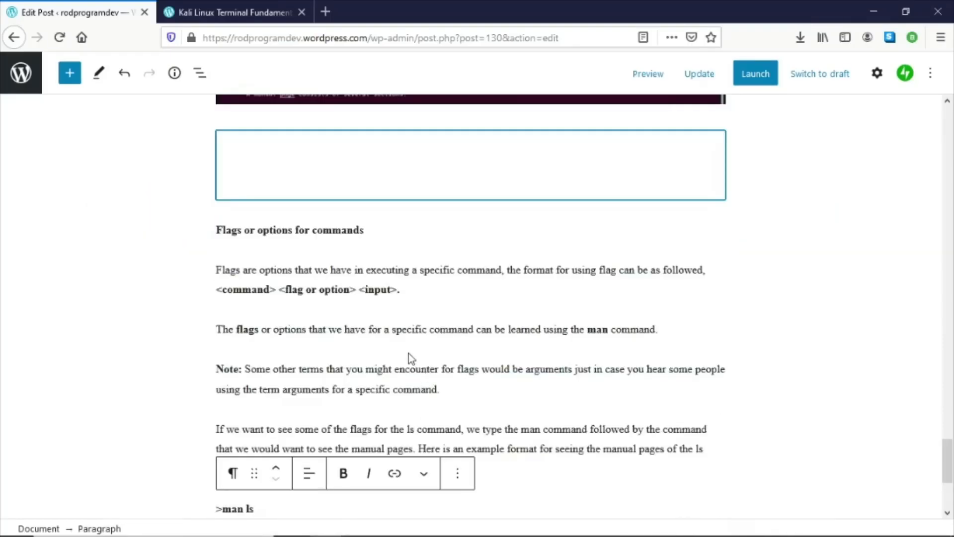
{"action": "left_click", "coordinate": [699, 73]}
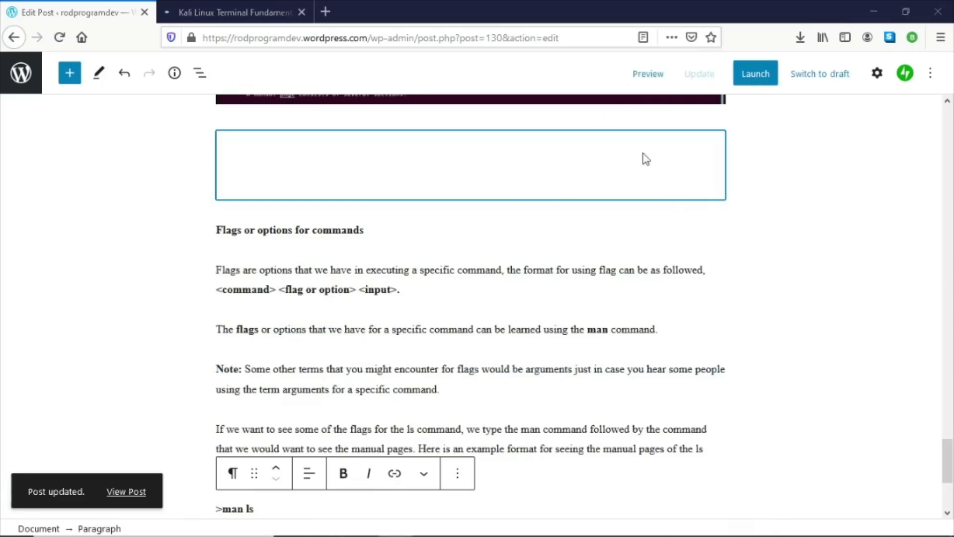
- Open the post preview and start a new empty paragraph below the '>man ls' line
{"action": "left_click", "coordinate": [646, 74]}
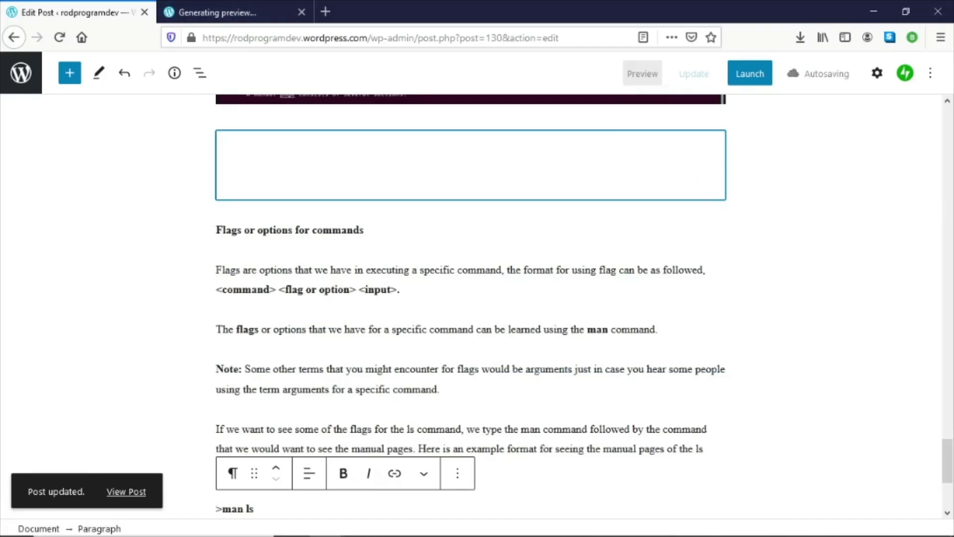
{"action": "scroll", "coordinate": [598, 330], "scroll_direction": "down", "scroll_amount": 4}
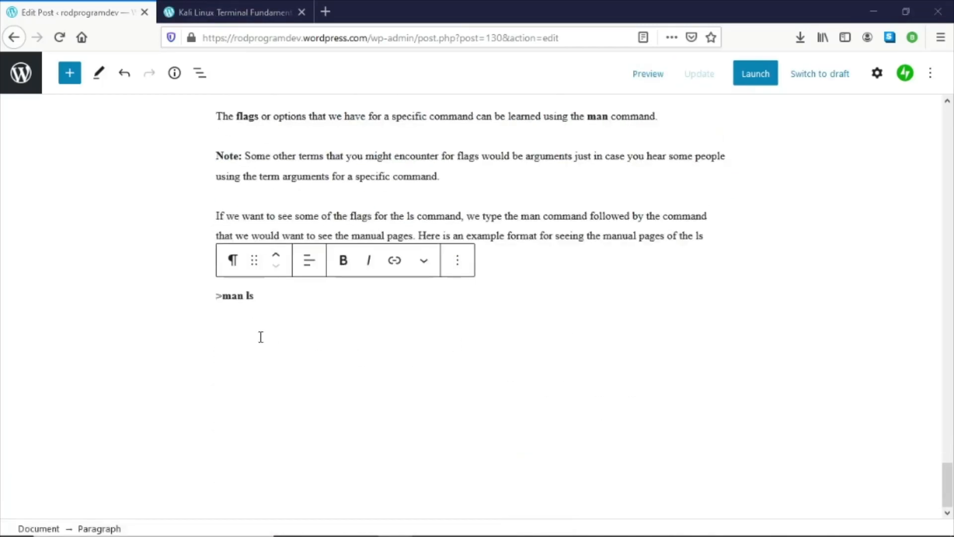
{"action": "left_click", "coordinate": [550, 244]}
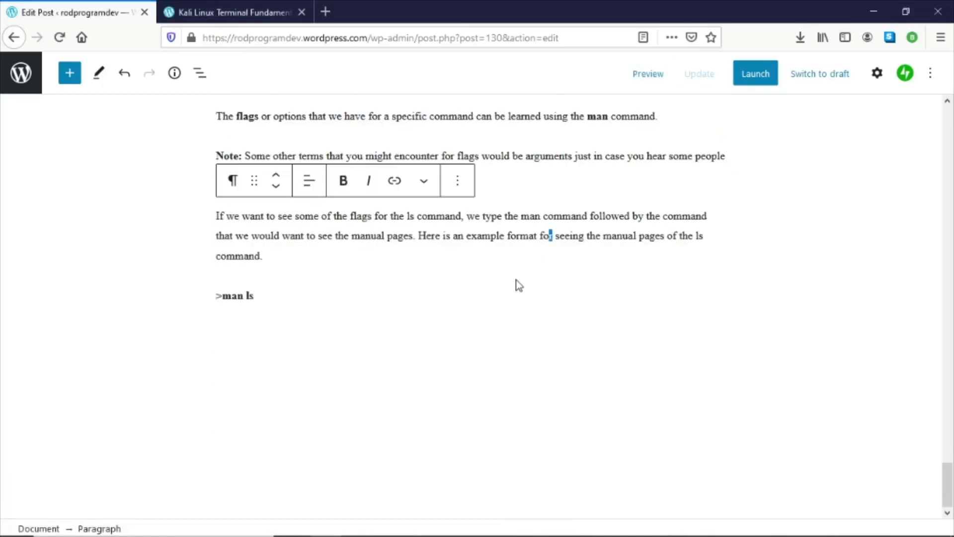
{"action": "left_click", "coordinate": [465, 291]}
{"action": "key", "text": "Return"}
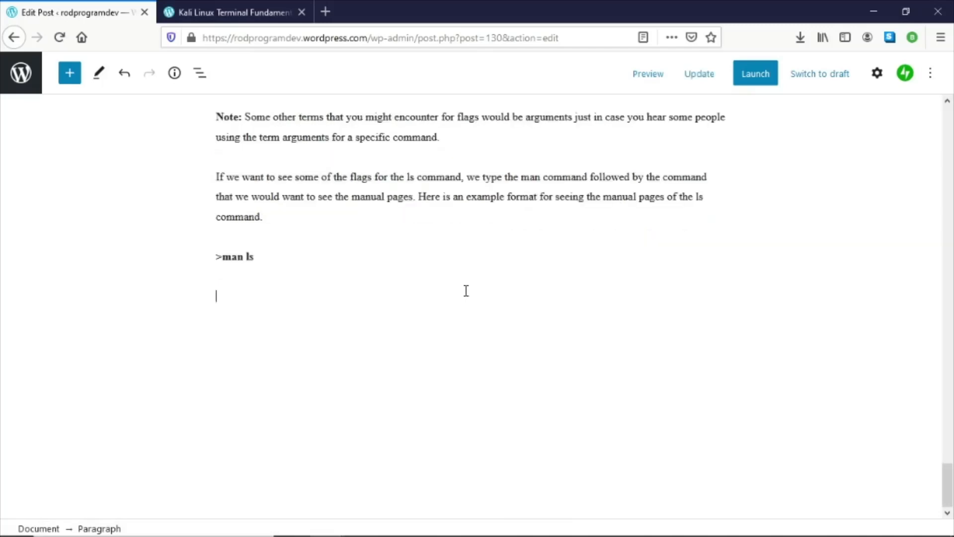
- Add an image block below the '>man ls' line and upload the 07-man-ls.PNG screenshot
{"action": "left_click", "coordinate": [712, 295]}
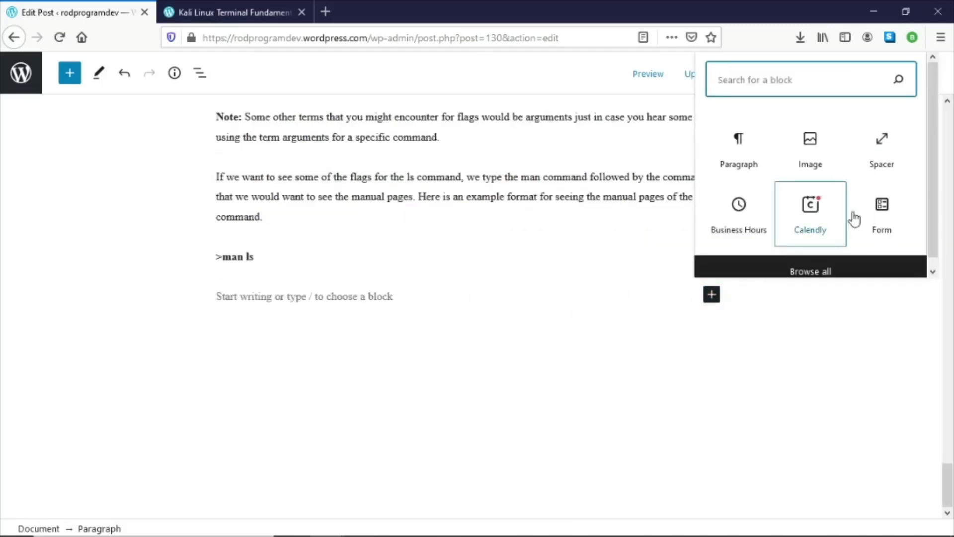
{"action": "left_click", "coordinate": [802, 146]}
{"action": "left_click", "coordinate": [251, 388]}
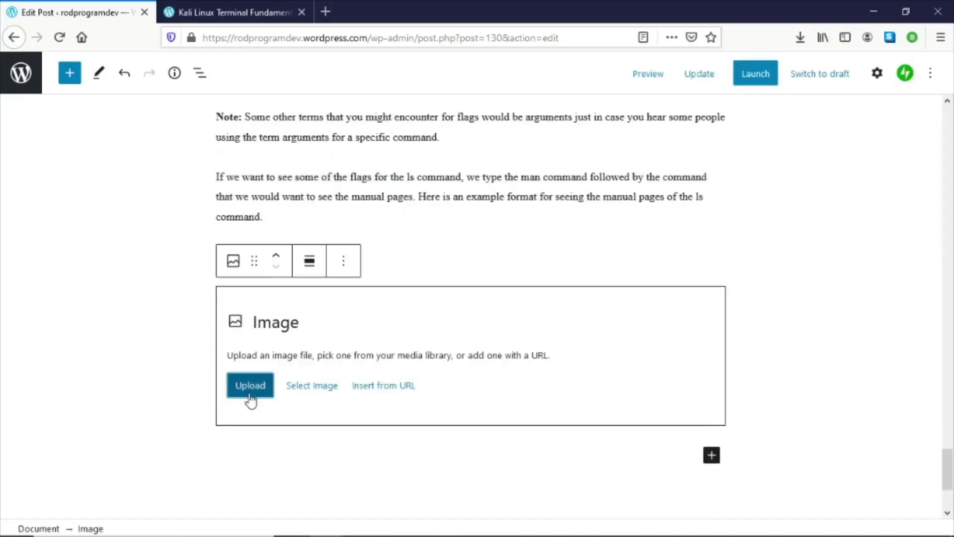
{"action": "scroll", "coordinate": [381, 239], "scroll_direction": "down", "scroll_amount": 1}
{"action": "double_click", "coordinate": [381, 255]}
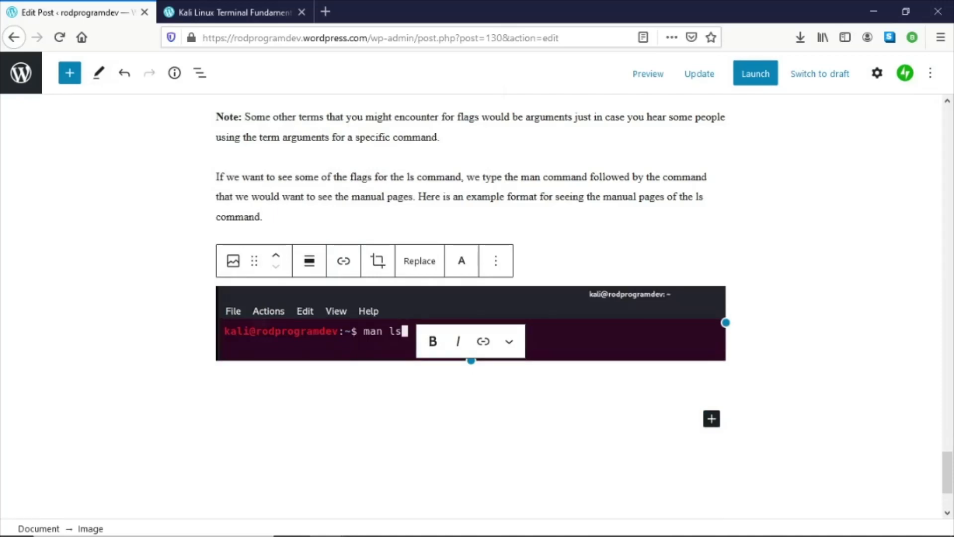
- Add another image block below it and upload the 08-man-ls-manualpages.PNG screenshot
{"action": "scroll", "coordinate": [800, 375], "scroll_direction": "down", "scroll_amount": 1}
{"action": "left_click", "coordinate": [712, 388]}
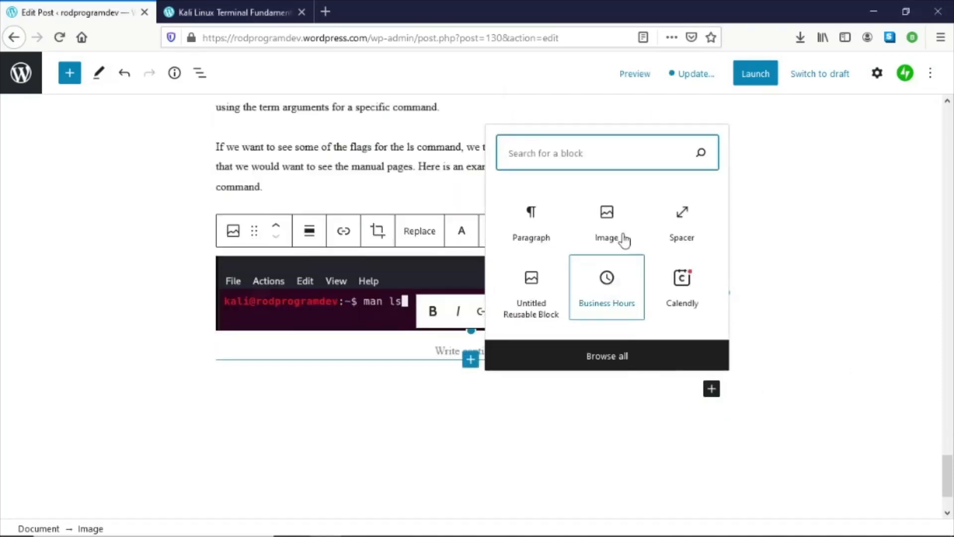
{"action": "left_click", "coordinate": [607, 225]}
{"action": "left_click", "coordinate": [266, 443]}
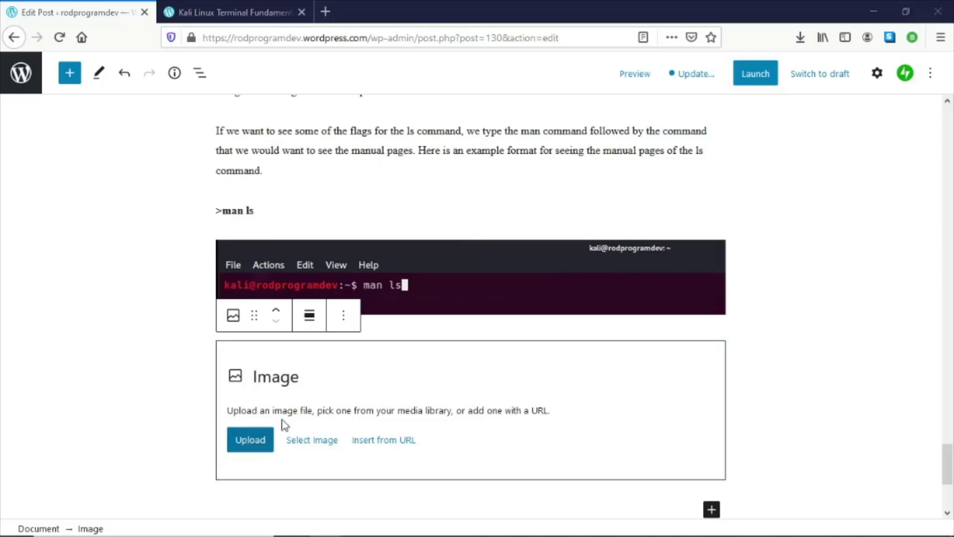
{"action": "scroll", "coordinate": [361, 247], "scroll_direction": "down", "scroll_amount": 1}
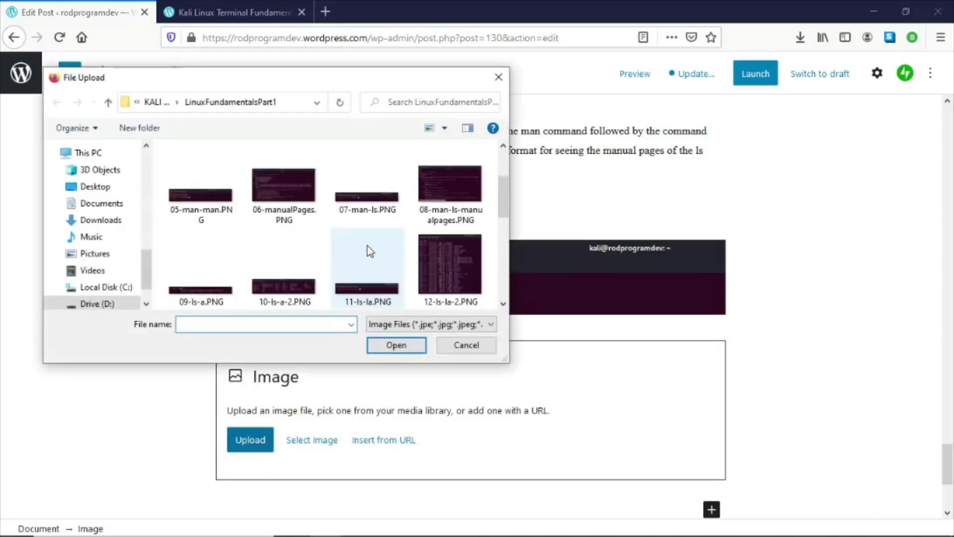
{"action": "scroll", "coordinate": [368, 246], "scroll_direction": "up", "scroll_amount": 1}
{"action": "scroll", "coordinate": [367, 245], "scroll_direction": "down", "scroll_amount": 1}
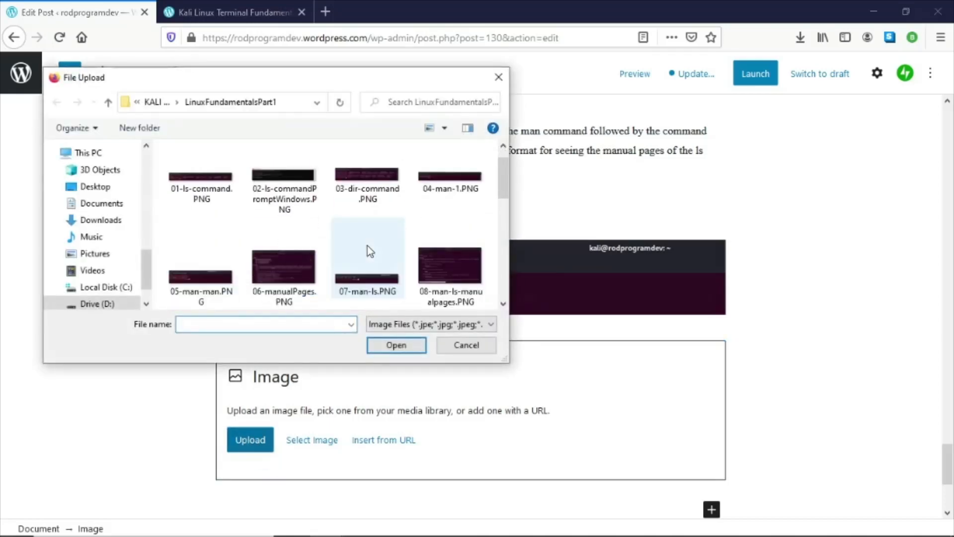
{"action": "double_click", "coordinate": [437, 265]}
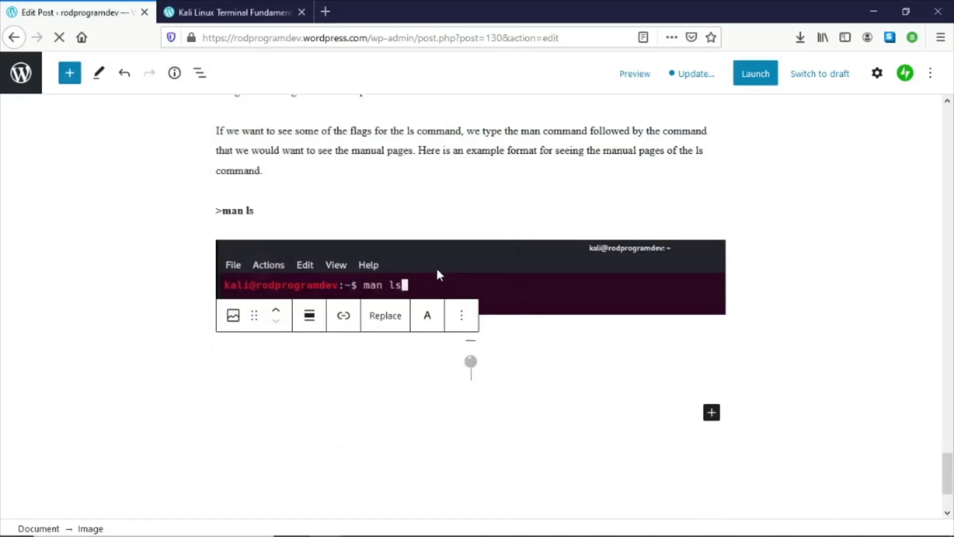
{"action": "scroll", "coordinate": [519, 276], "scroll_direction": "down", "scroll_amount": 1}
{"action": "scroll", "coordinate": [520, 275], "scroll_direction": "down", "scroll_amount": 2}
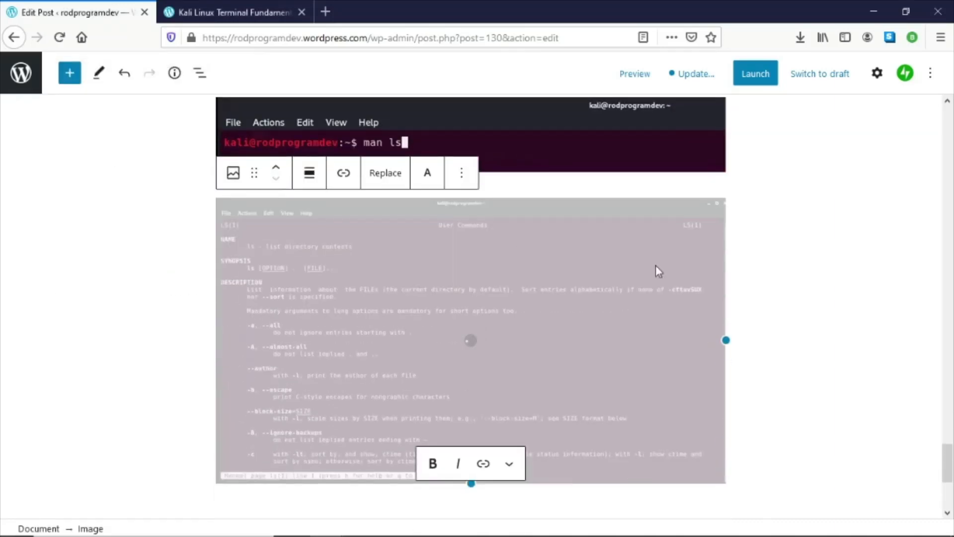
- Copy the 'You would see that the >man ls command displayed…' paragraph from the Word document
{"action": "key", "text": "alt+Tab"}
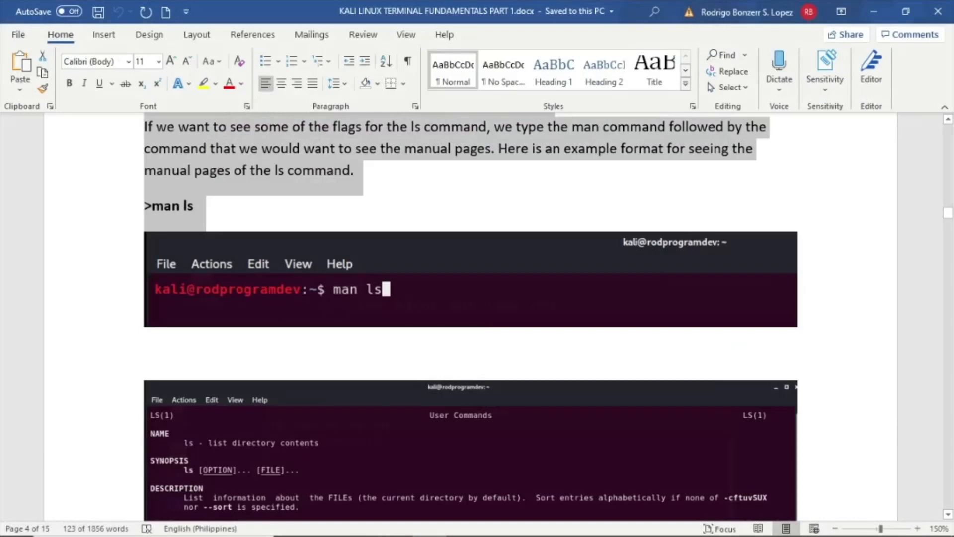
{"action": "scroll", "coordinate": [413, 318], "scroll_direction": "down", "scroll_amount": 4}
{"action": "left_click", "coordinate": [413, 318]}
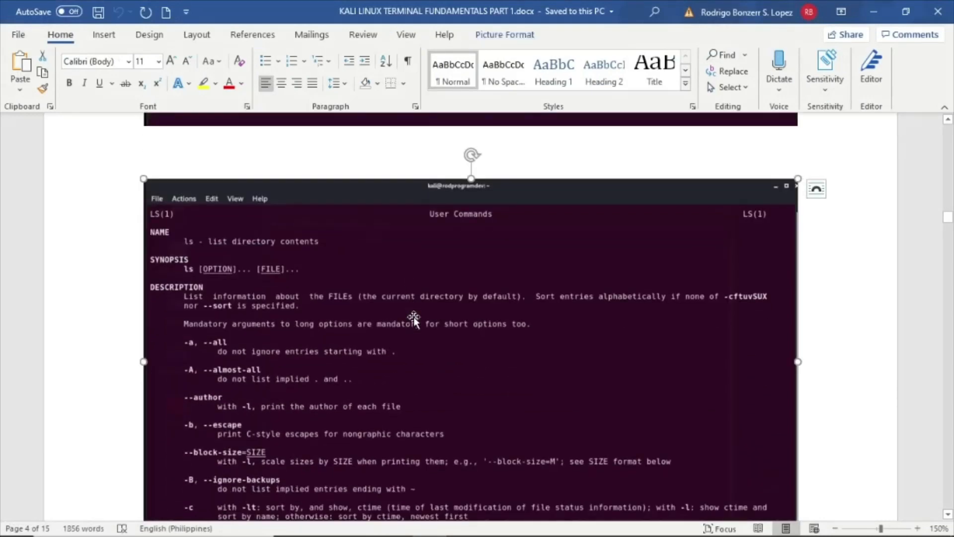
{"action": "left_click", "coordinate": [873, 11]}
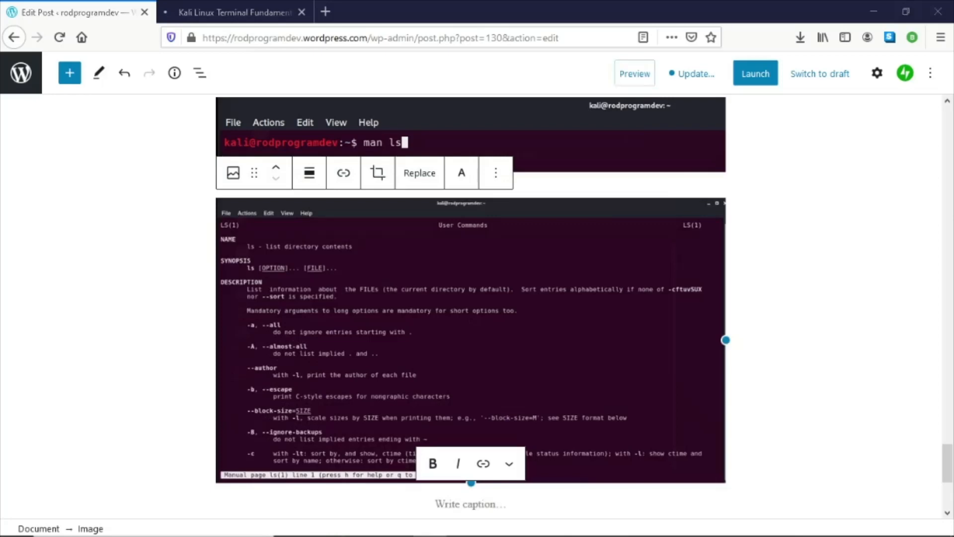
{"action": "key", "text": "alt+Tab"}
{"action": "scroll", "coordinate": [440, 264], "scroll_direction": "down", "scroll_amount": 5}
{"action": "scroll", "coordinate": [431, 256], "scroll_direction": "down", "scroll_amount": 2}
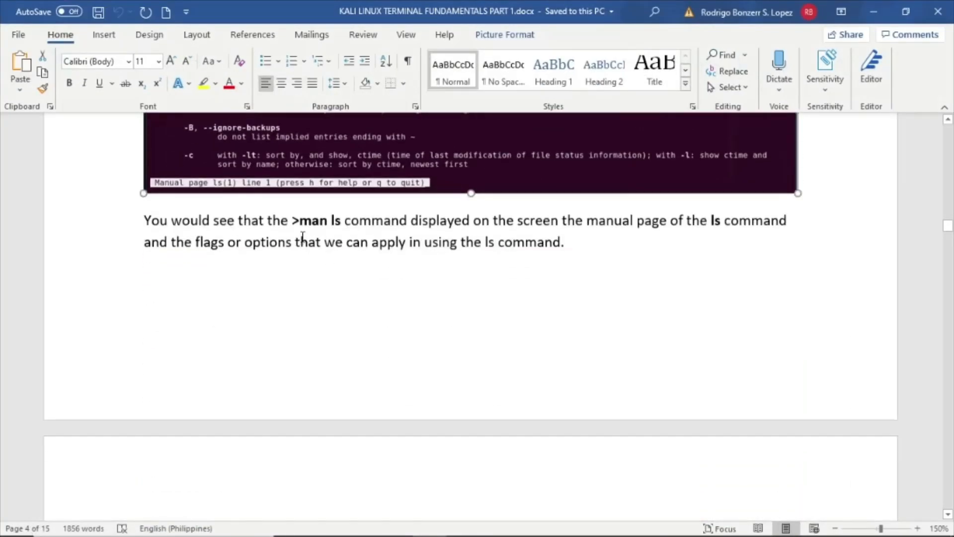
{"action": "triple_click", "coordinate": [303, 229]}
{"action": "right_click", "coordinate": [304, 232]}
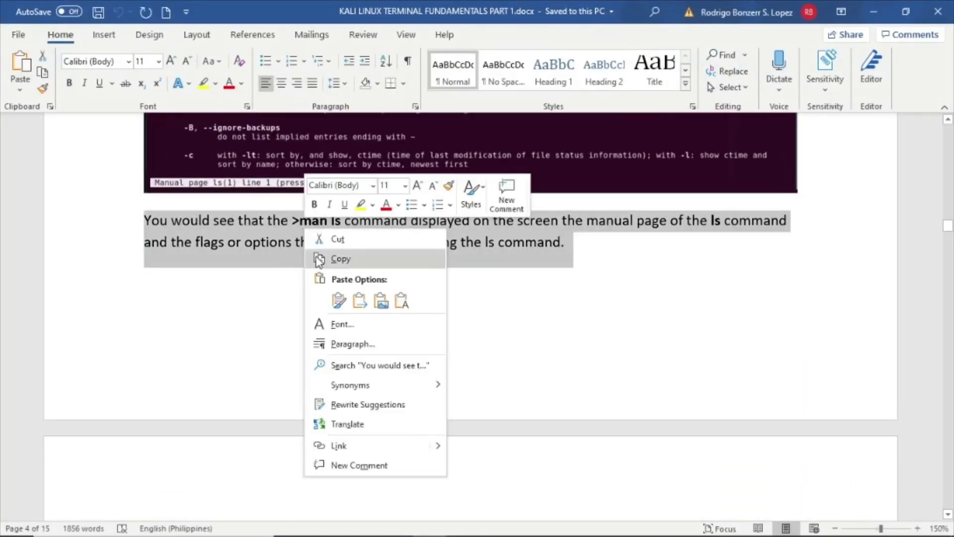
{"action": "left_click", "coordinate": [334, 258]}
- Paste the copied paragraph below the manual page screenshot in the post
{"action": "left_click", "coordinate": [873, 11]}
{"action": "scroll", "coordinate": [518, 354], "scroll_direction": "down", "scroll_amount": 5}
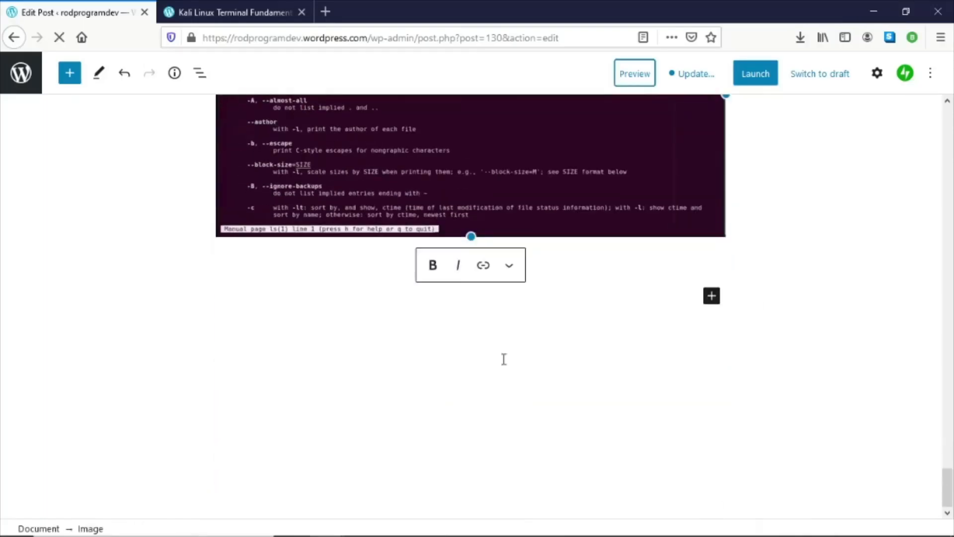
{"action": "left_click", "coordinate": [638, 303]}
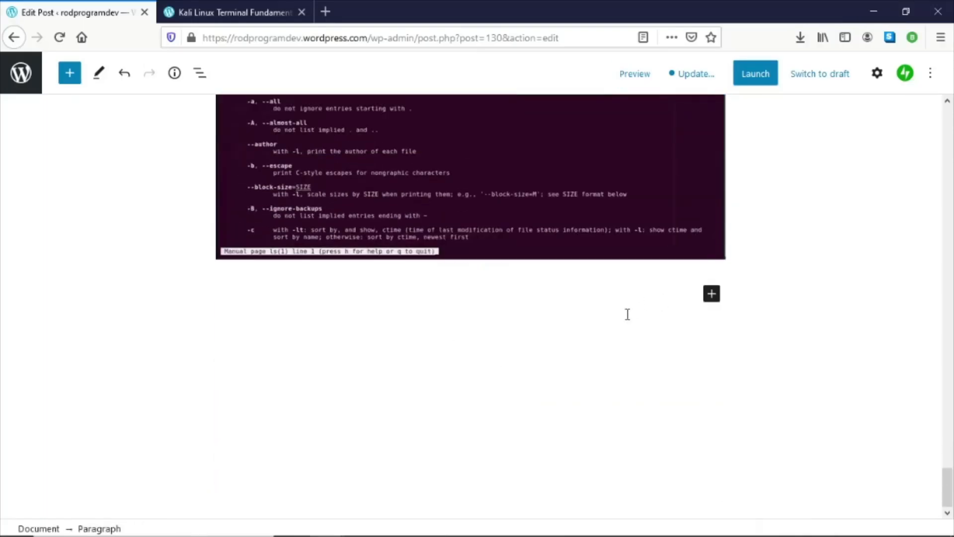
{"action": "key", "text": "ctrl+v"}
- Select the 'Now let us try to go and list directory…' paragraph in the Word document
{"action": "key", "text": "alt+Tab"}
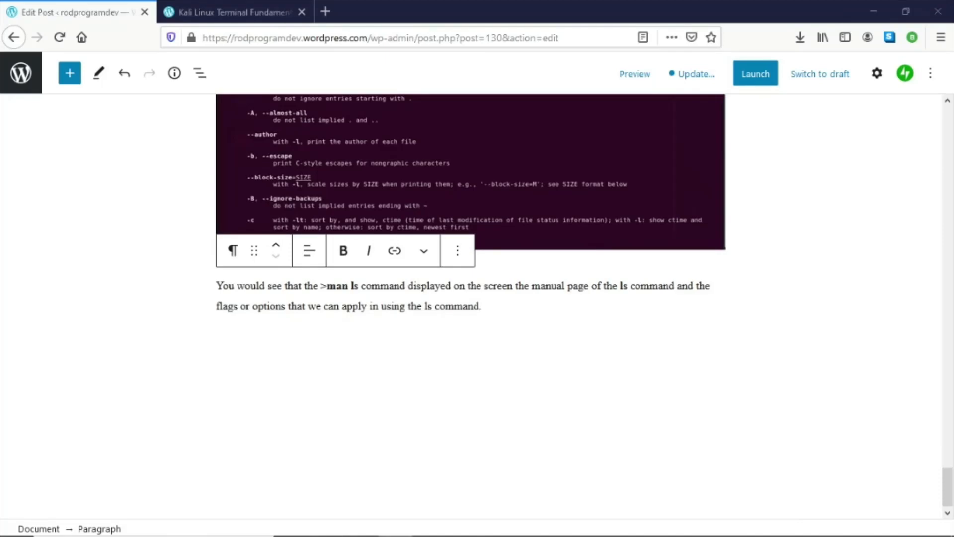
{"action": "scroll", "coordinate": [464, 304], "scroll_direction": "down", "scroll_amount": 10}
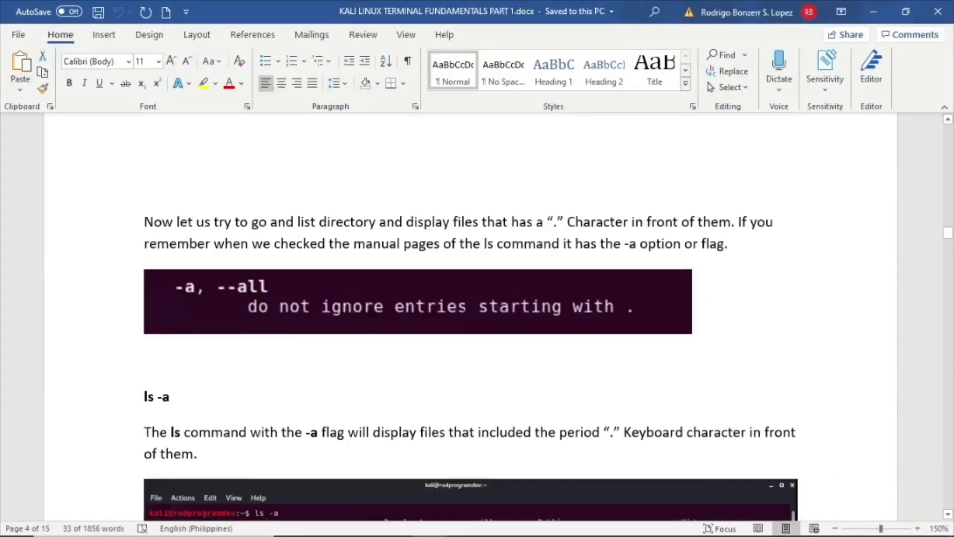
{"action": "left_click_drag", "start_coordinate": [146, 143], "coordinate": [780, 170]}
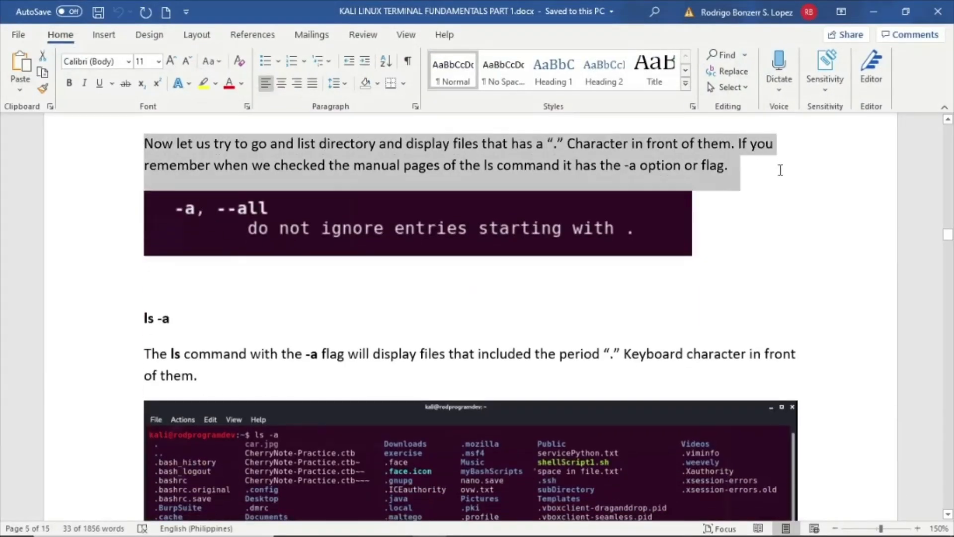
{"action": "left_click", "coordinate": [873, 11]}
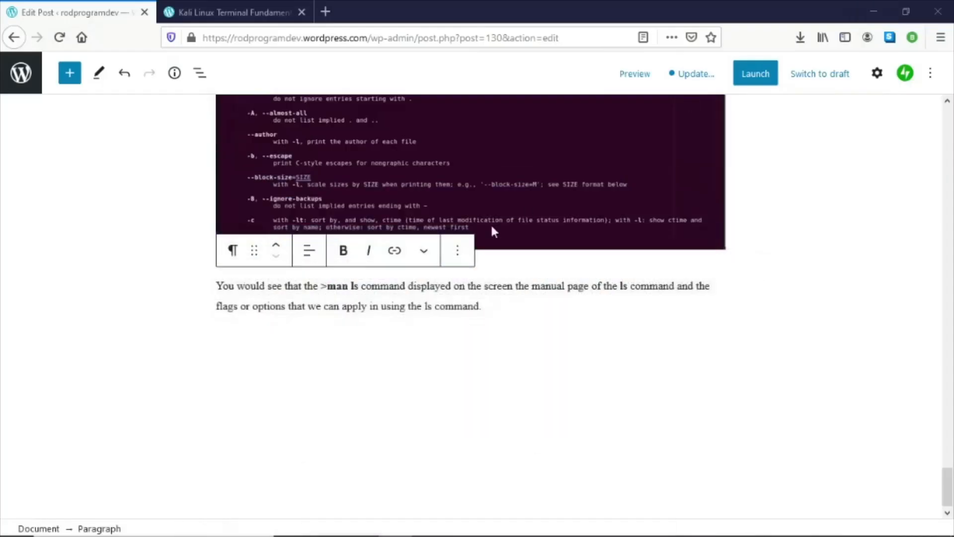
- Paste that paragraph at the end of the post and start a new empty paragraph after it
{"action": "left_click", "coordinate": [506, 299]}
{"action": "key", "text": "ctrl+v"}
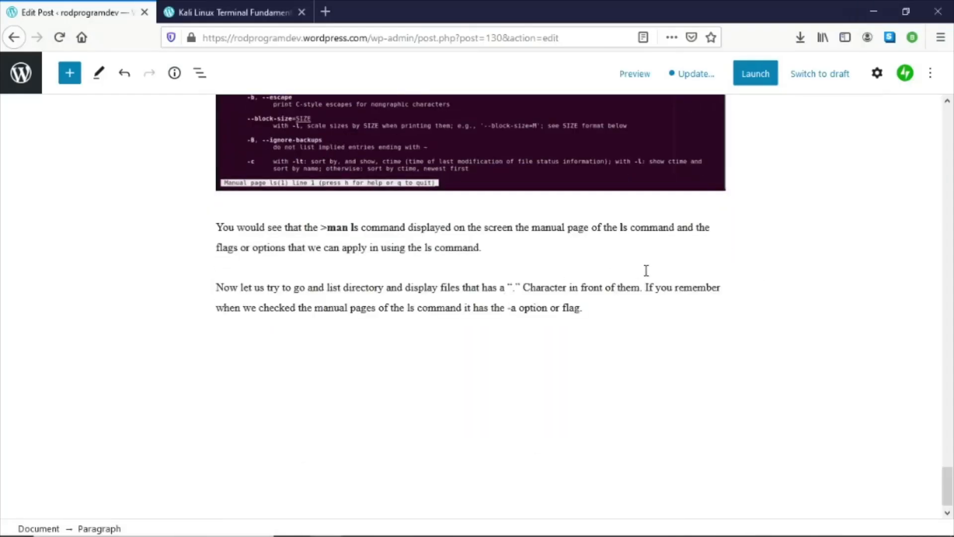
{"action": "key", "text": "Return"}
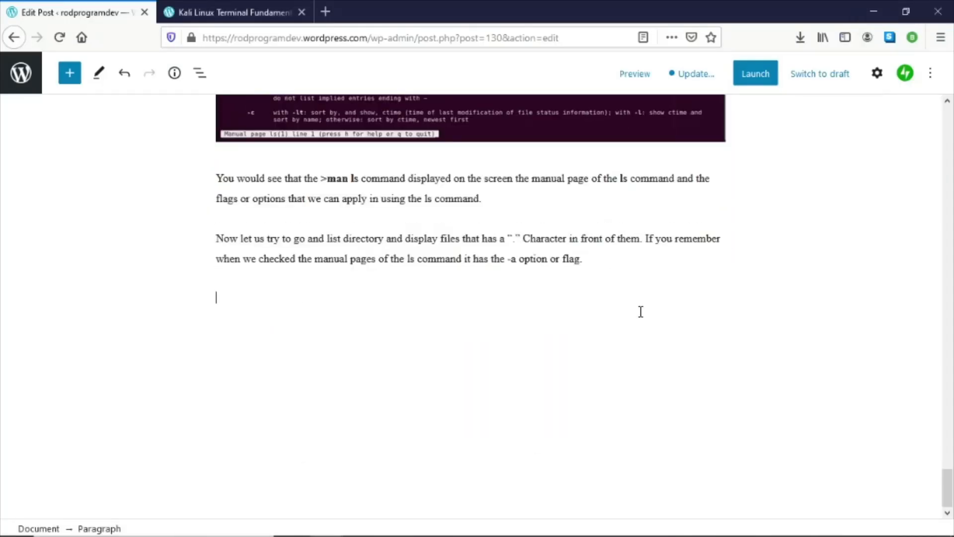
- Insert an image block there and upload the 09-ls-a.PNG screenshot
{"action": "key", "text": "alt+Tab"}
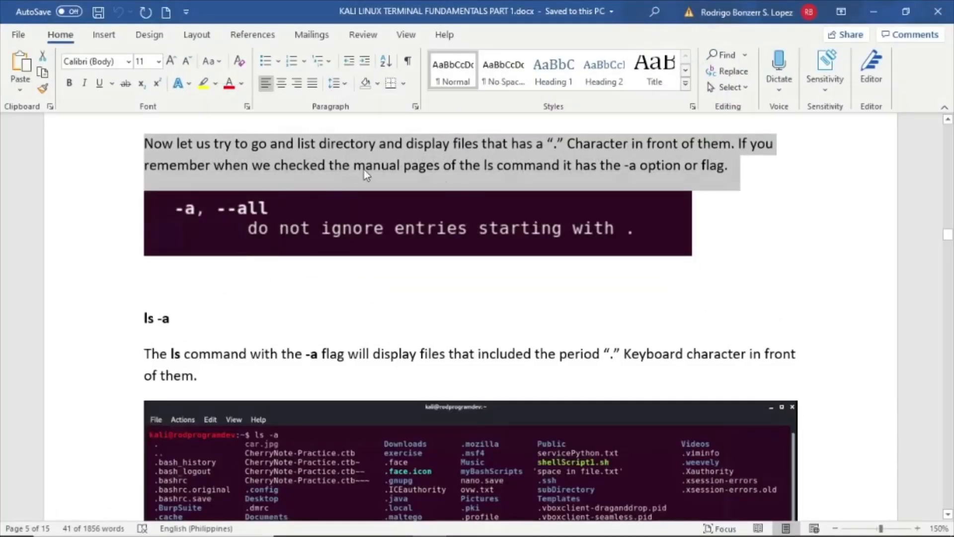
{"action": "left_click", "coordinate": [867, 10]}
{"action": "left_click", "coordinate": [711, 297]}
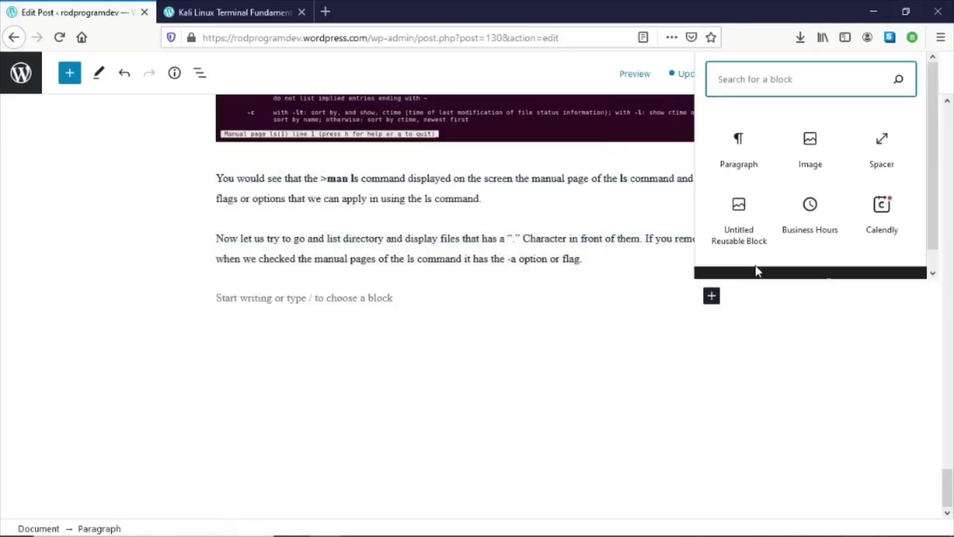
{"action": "left_click", "coordinate": [805, 151]}
{"action": "left_click", "coordinate": [250, 387]}
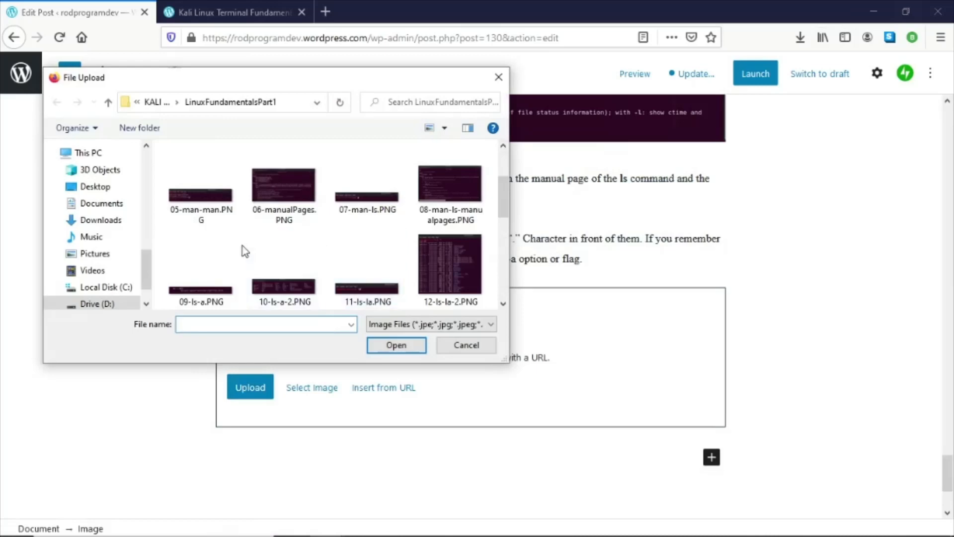
{"action": "scroll", "coordinate": [243, 251], "scroll_direction": "down", "scroll_amount": 1}
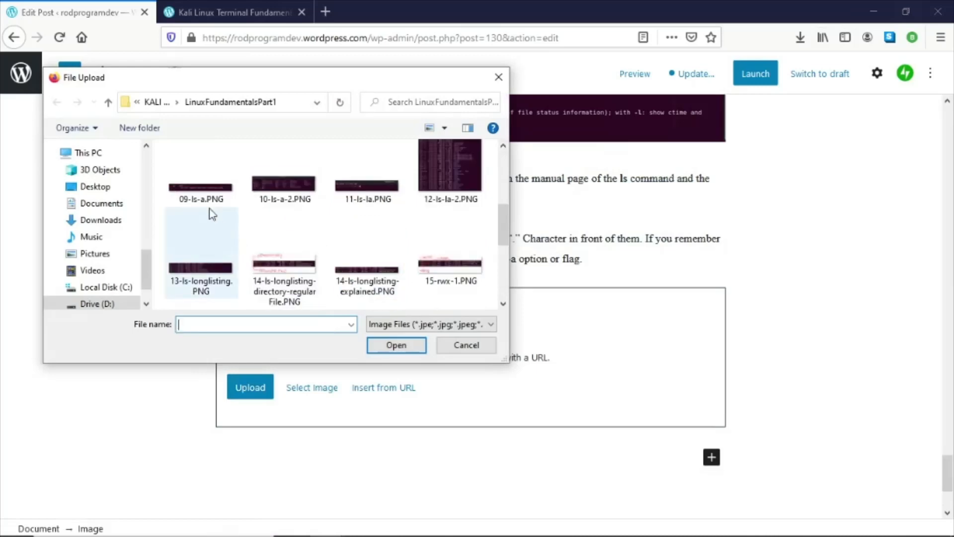
{"action": "double_click", "coordinate": [201, 188]}
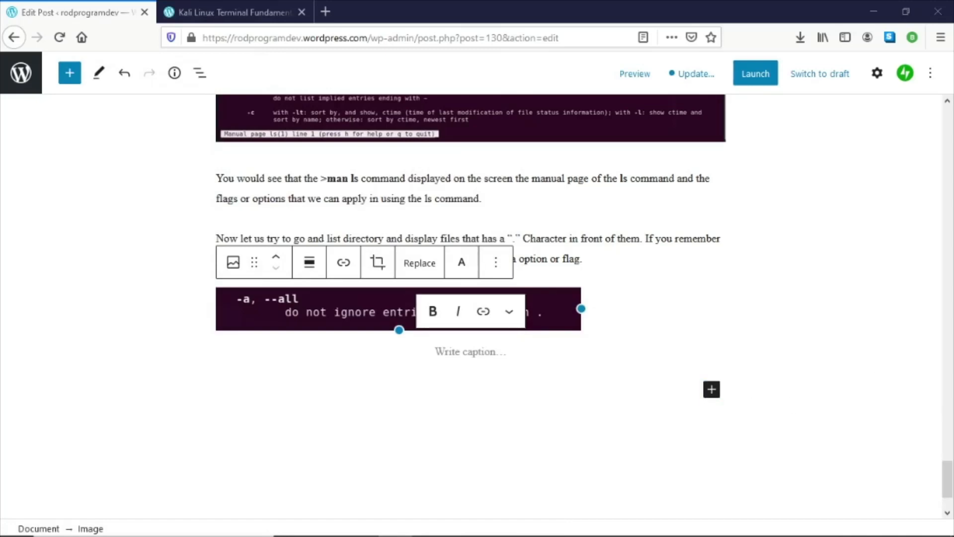
- Copy the 'ls -a' line and its explanation paragraph from Word and paste them below the -a screenshot
{"action": "key", "text": "alt+Tab"}
{"action": "left_click_drag", "start_coordinate": [143, 317], "coordinate": [222, 373]}
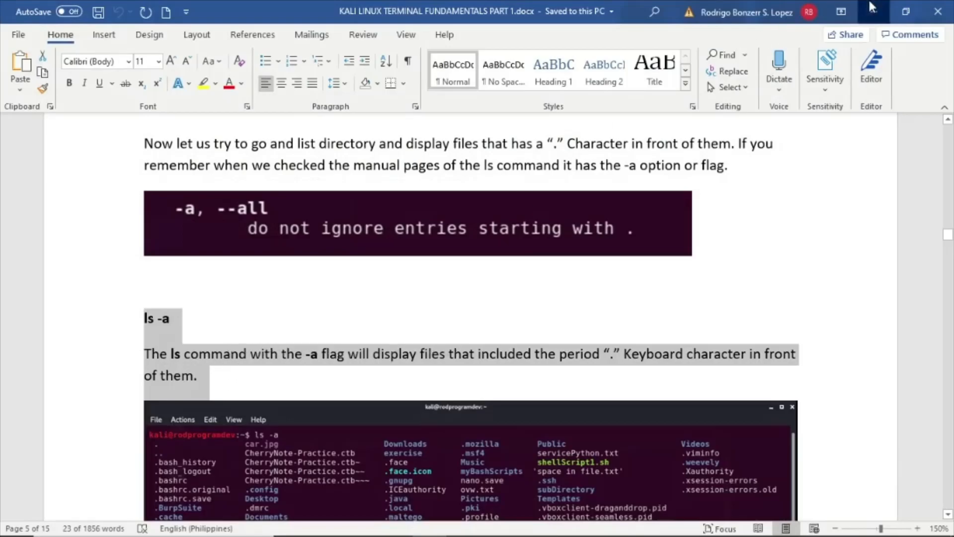
{"action": "left_click", "coordinate": [872, 7]}
{"action": "left_click", "coordinate": [356, 383]}
{"action": "key", "text": "ctrl+v"}
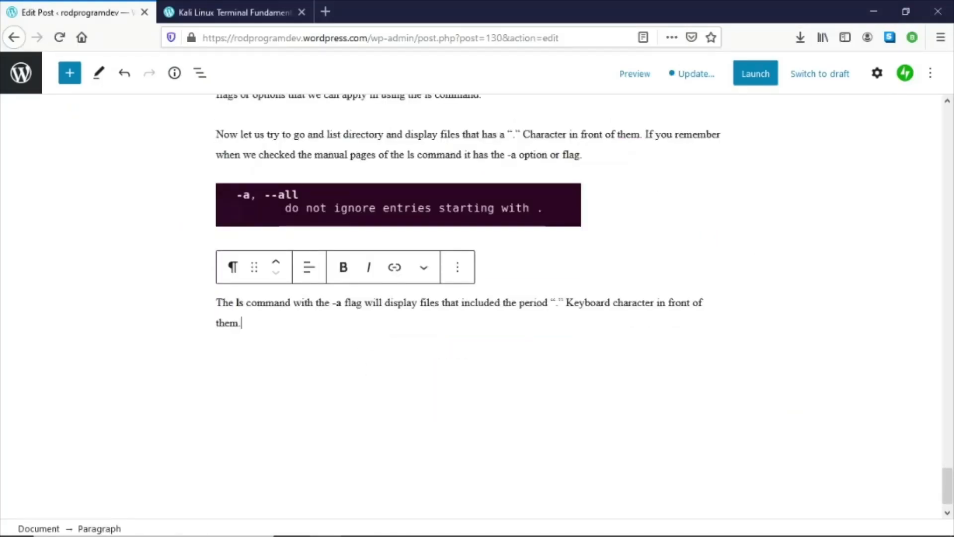
- Add an image block below the ls -a explanation and upload the 10-ls-a-2.PNG screenshot
{"action": "key", "text": "alt+Tab"}
{"action": "scroll", "coordinate": [467, 294], "scroll_direction": "down", "scroll_amount": 4}
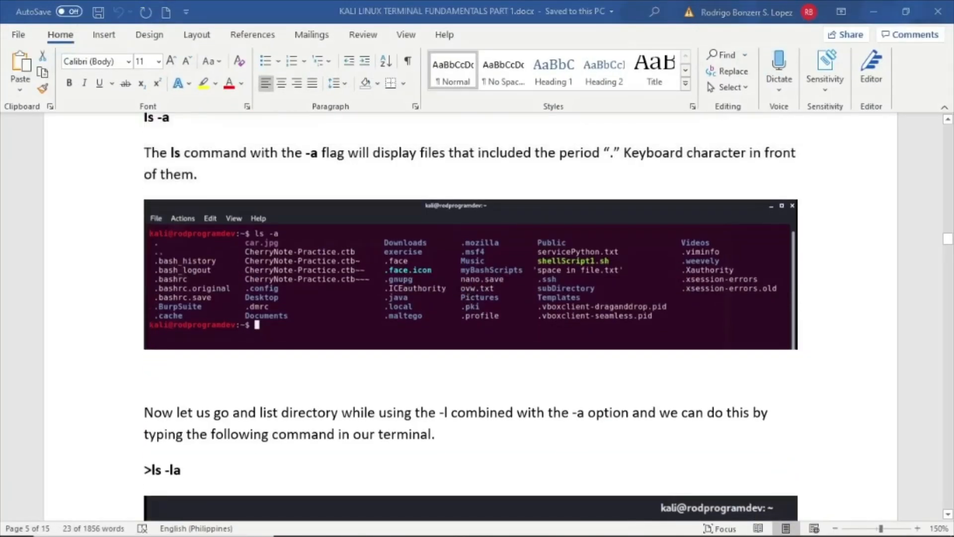
{"action": "key", "text": "alt+Tab"}
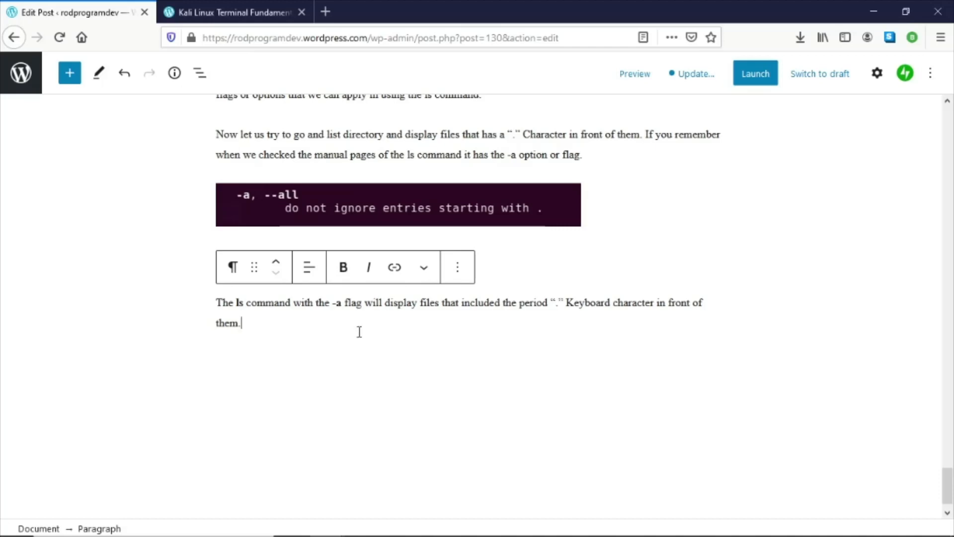
{"action": "key", "text": "Return"}
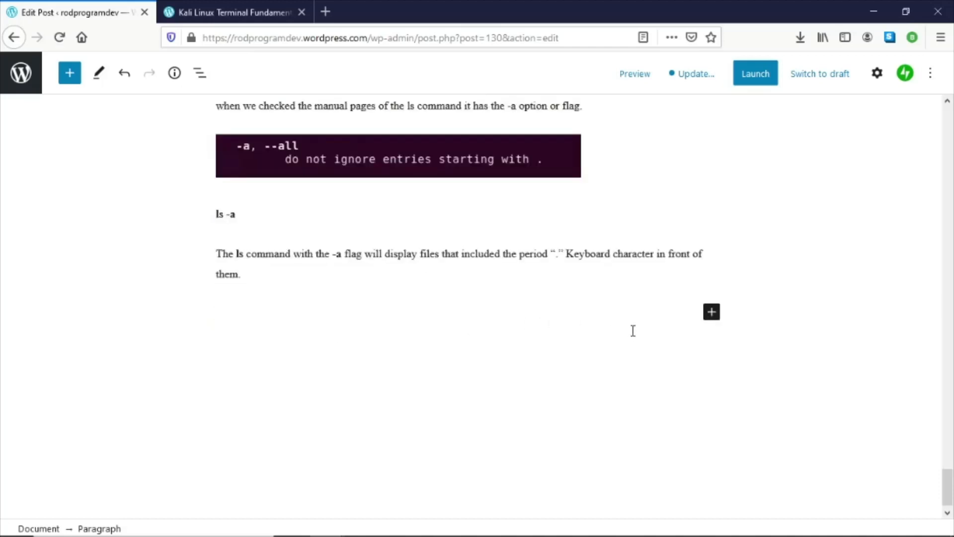
{"action": "left_click", "coordinate": [710, 316]}
{"action": "left_click", "coordinate": [806, 159]}
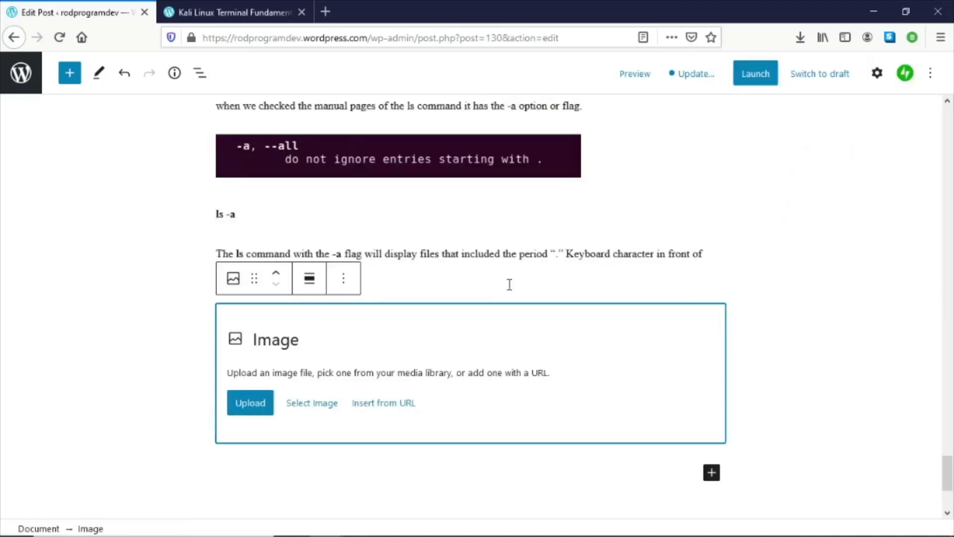
{"action": "left_click", "coordinate": [256, 403]}
{"action": "scroll", "coordinate": [365, 230], "scroll_direction": "down", "scroll_amount": 4}
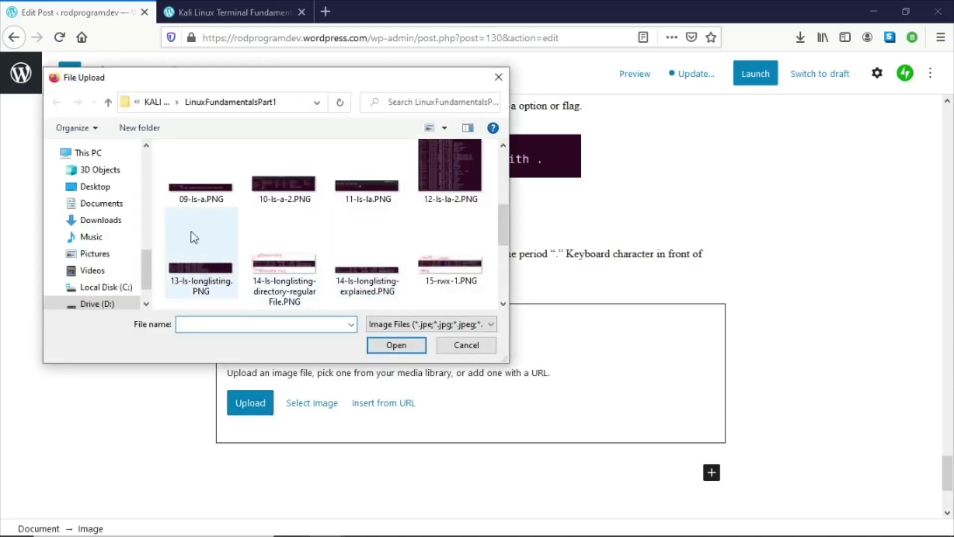
{"action": "double_click", "coordinate": [282, 194]}
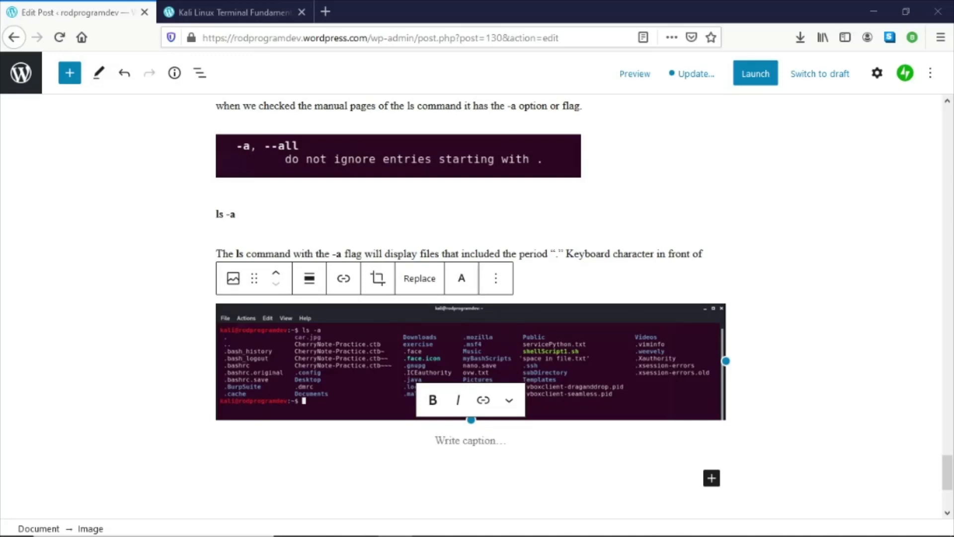
- Copy the 'Now let us go…' paragraph and the '>ls -la' line from Word and paste them below the ls -a screenshot
{"action": "key", "text": "alt+Tab"}
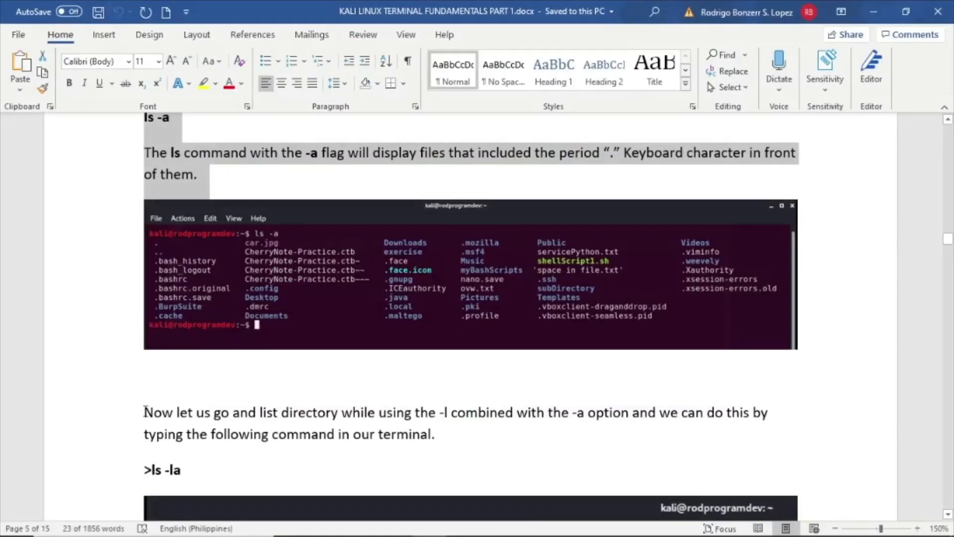
{"action": "left_click_drag", "start_coordinate": [145, 411], "coordinate": [221, 466]}
{"action": "key", "text": "ctrl+c"}
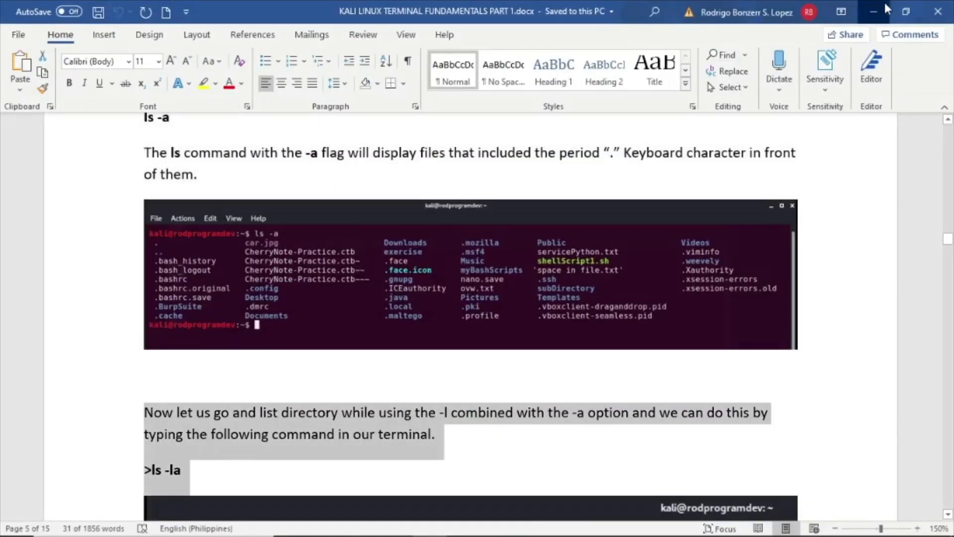
{"action": "left_click", "coordinate": [884, 2]}
{"action": "left_click", "coordinate": [449, 466]}
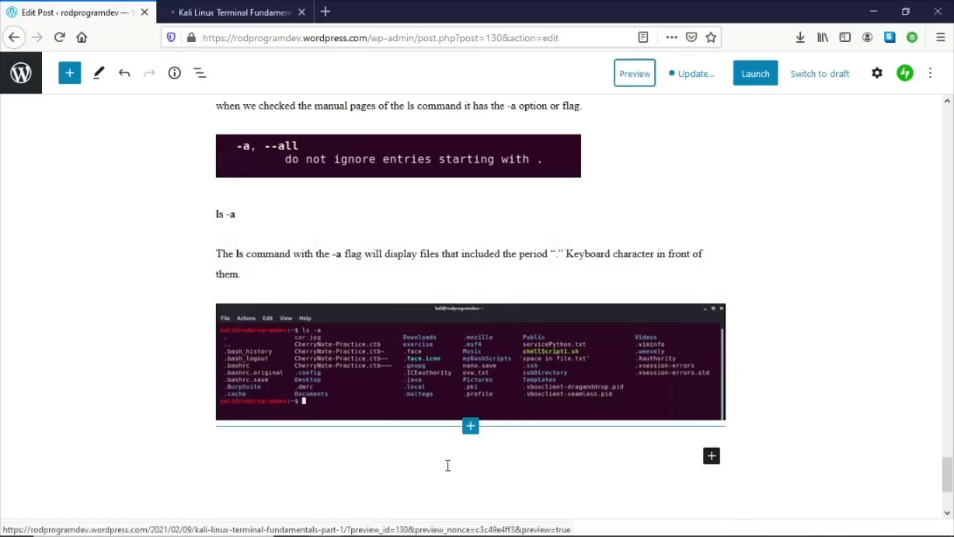
{"action": "left_click", "coordinate": [449, 464]}
{"action": "key", "text": "ctrl+v"}
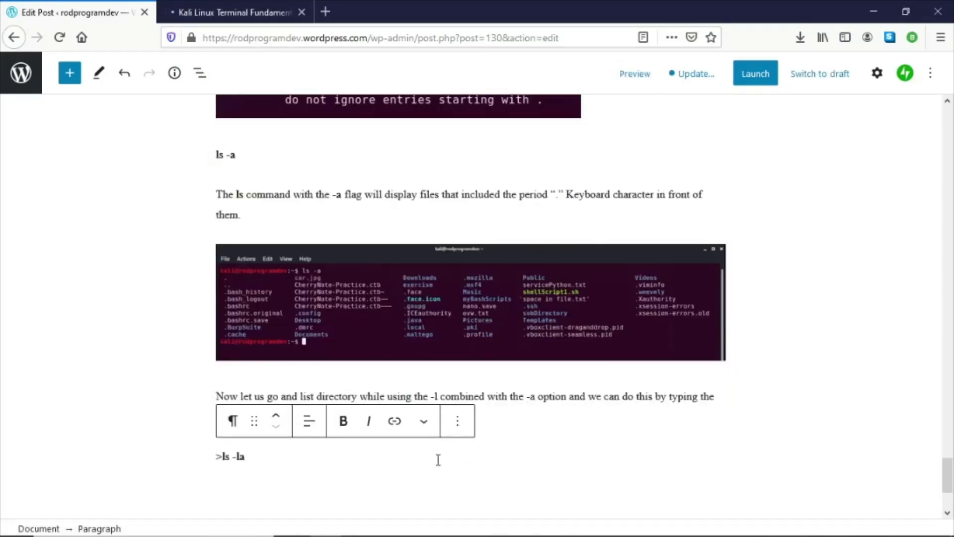
{"action": "key", "text": "Return"}
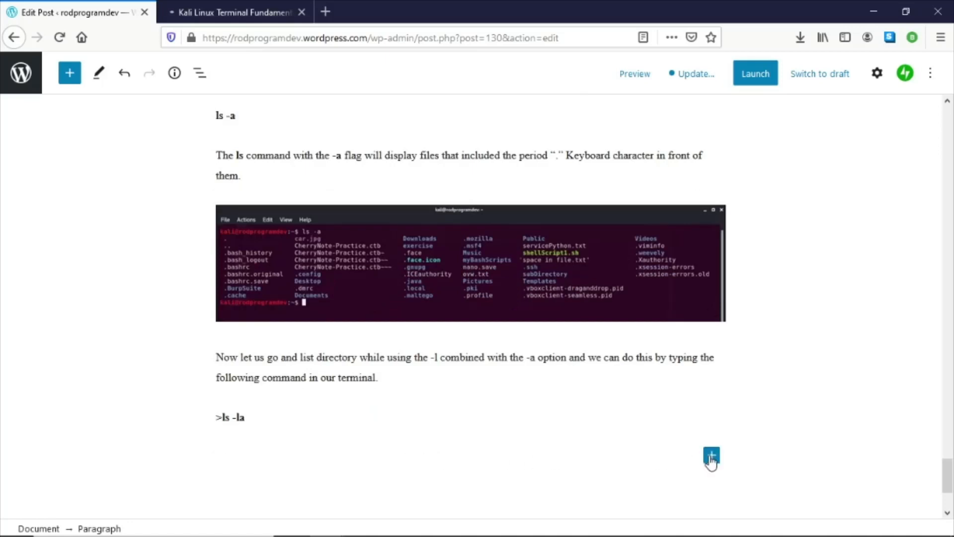
- Insert an image block below the '>ls -la' line and upload the 11-ls-la.PNG screenshot
{"action": "left_click", "coordinate": [711, 458]}
{"action": "left_click", "coordinate": [605, 298]}
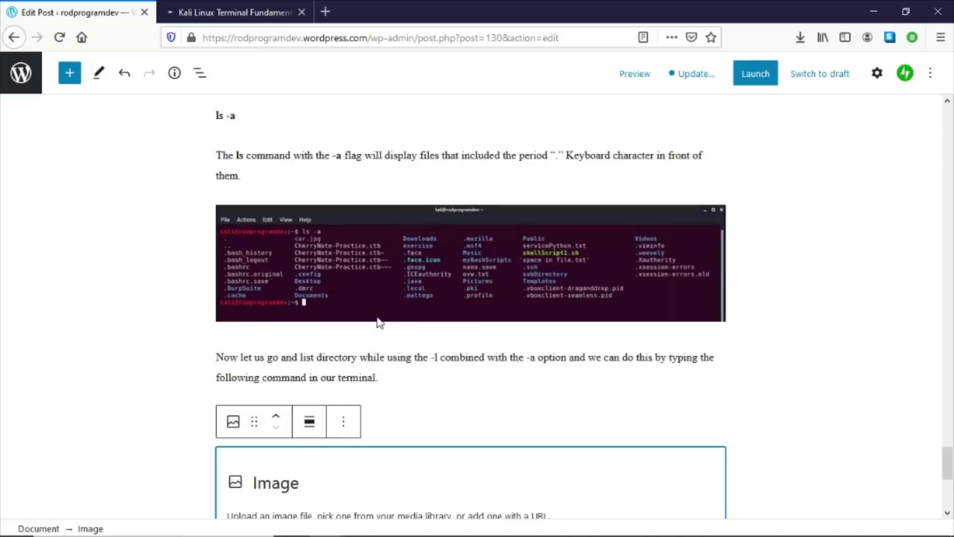
{"action": "scroll", "coordinate": [379, 322], "scroll_direction": "down", "scroll_amount": 4}
{"action": "left_click", "coordinate": [251, 332]}
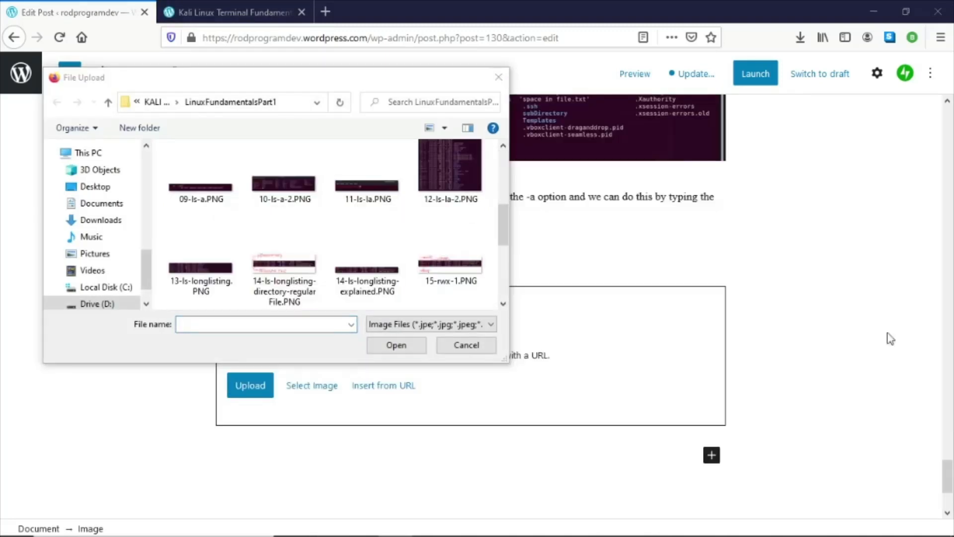
{"action": "double_click", "coordinate": [360, 190]}
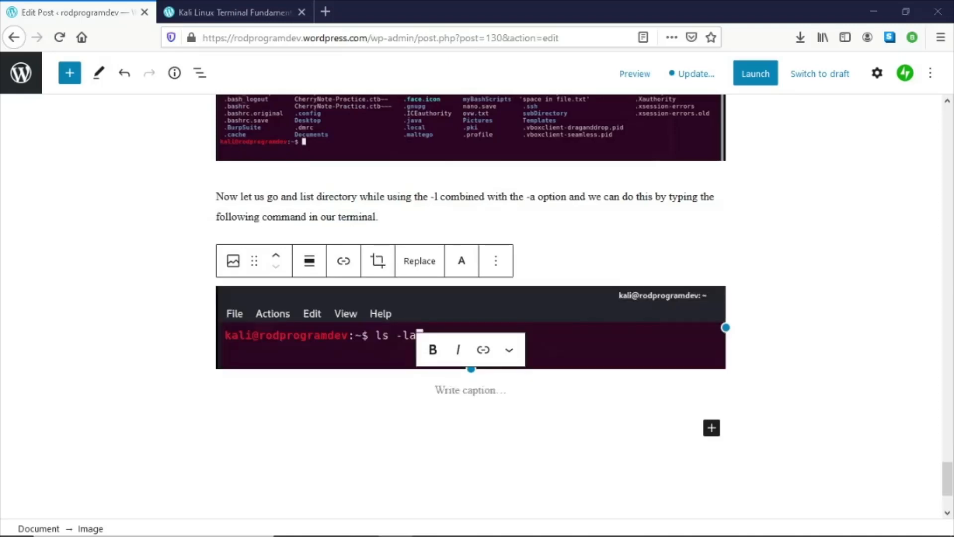
- Copy the '-la flags' explanation paragraph from Word and paste it below the ls -la screenshot, starting a new paragraph
{"action": "key", "text": "alt+Tab"}
{"action": "scroll", "coordinate": [341, 375], "scroll_direction": "down", "scroll_amount": 4}
{"action": "left_click_drag", "start_coordinate": [144, 315], "coordinate": [304, 353]}
{"action": "key", "text": "ctrl+c"}
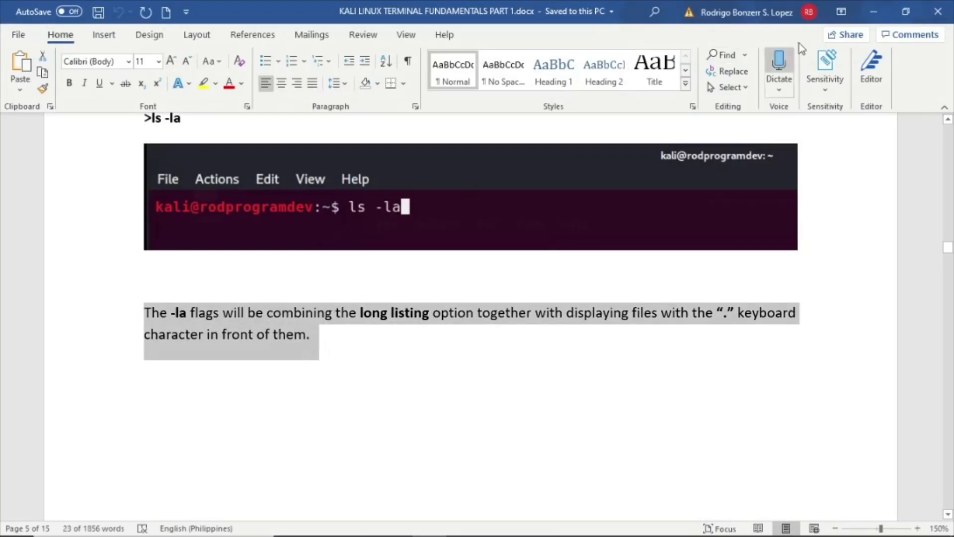
{"action": "left_click", "coordinate": [874, 11]}
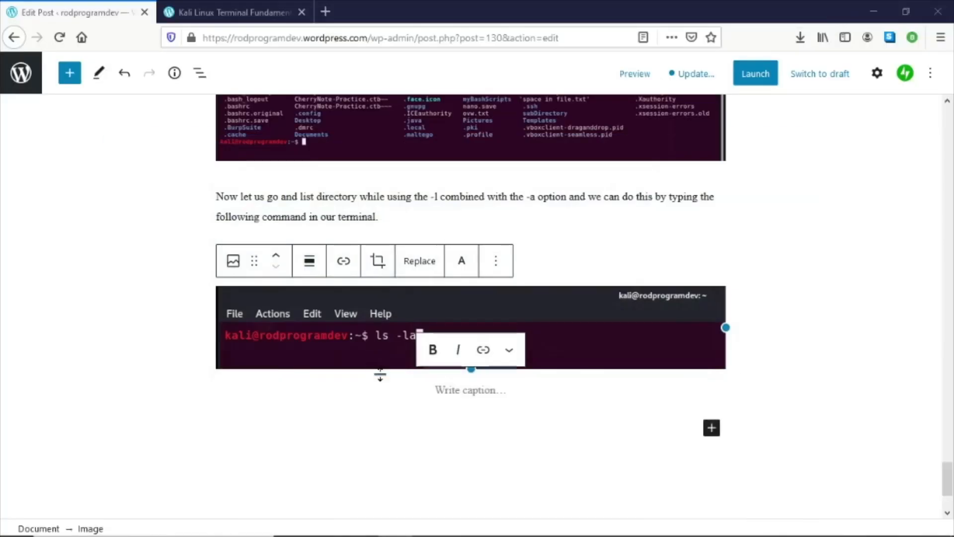
{"action": "left_click", "coordinate": [710, 429]}
{"action": "left_click", "coordinate": [535, 257]}
{"action": "scroll", "coordinate": [396, 433], "scroll_direction": "down", "scroll_amount": 3}
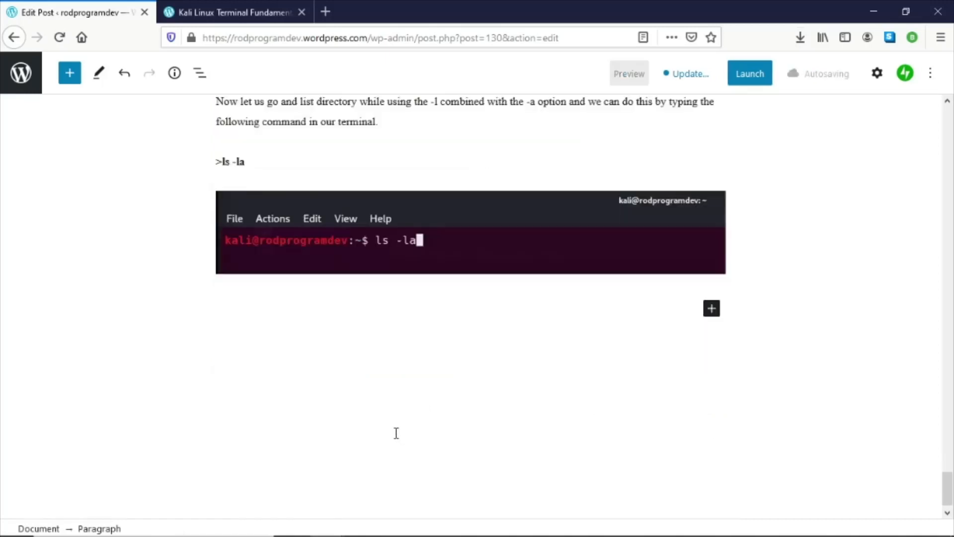
{"action": "key", "text": "ctrl+v"}
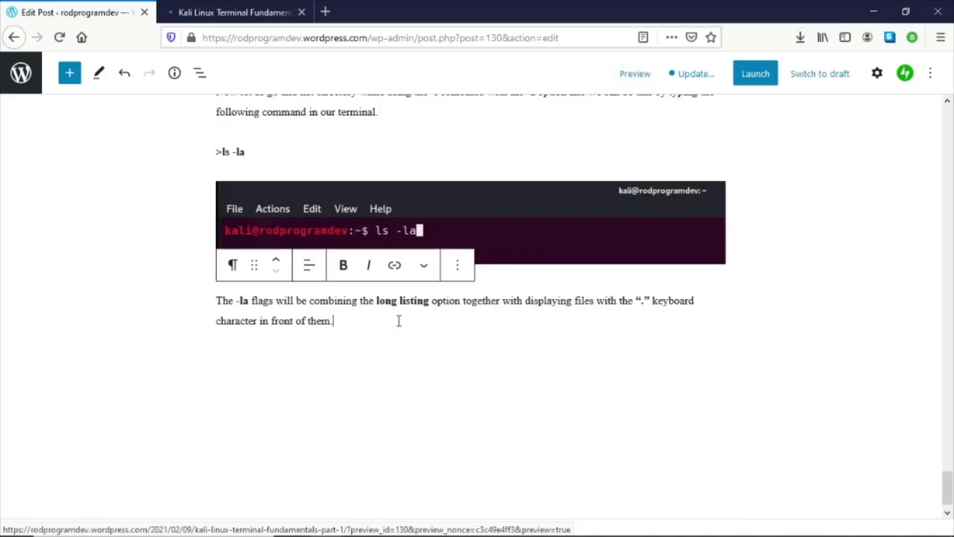
{"action": "key", "text": "Return"}
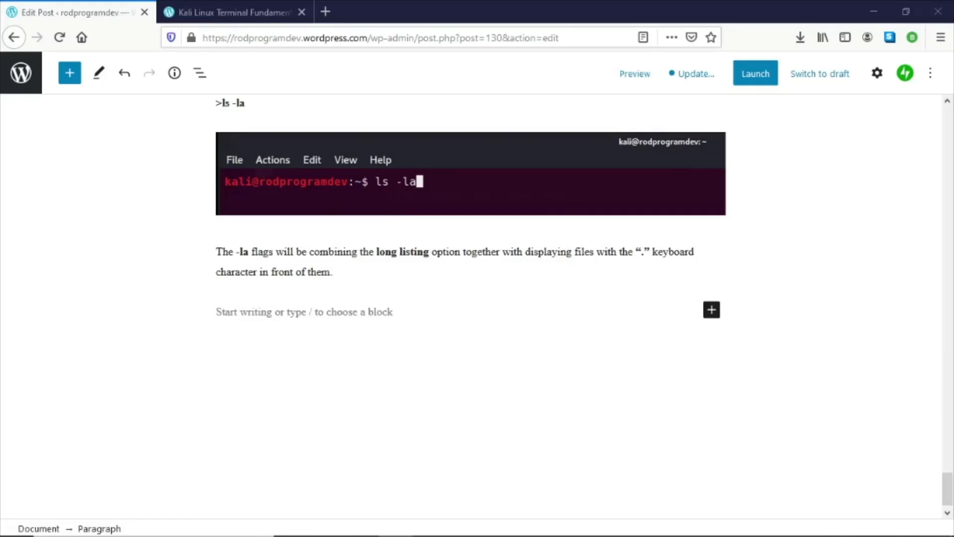
- Add an image block below the -la explanation and upload the 12-ls-la-2.PNG screenshot from Word's next figure
{"action": "left_click", "coordinate": [428, 535]}
{"action": "scroll", "coordinate": [410, 328], "scroll_direction": "down", "scroll_amount": 10}
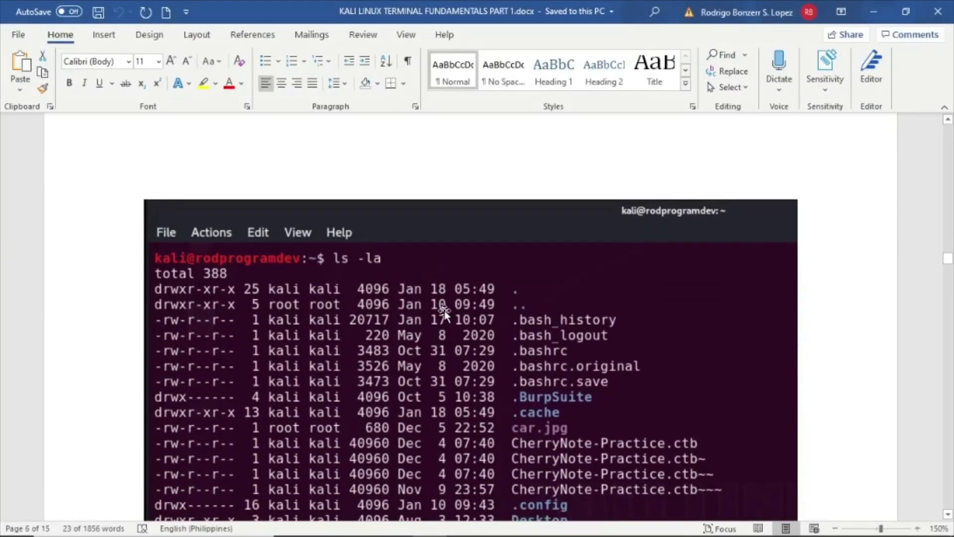
{"action": "left_click", "coordinate": [444, 313]}
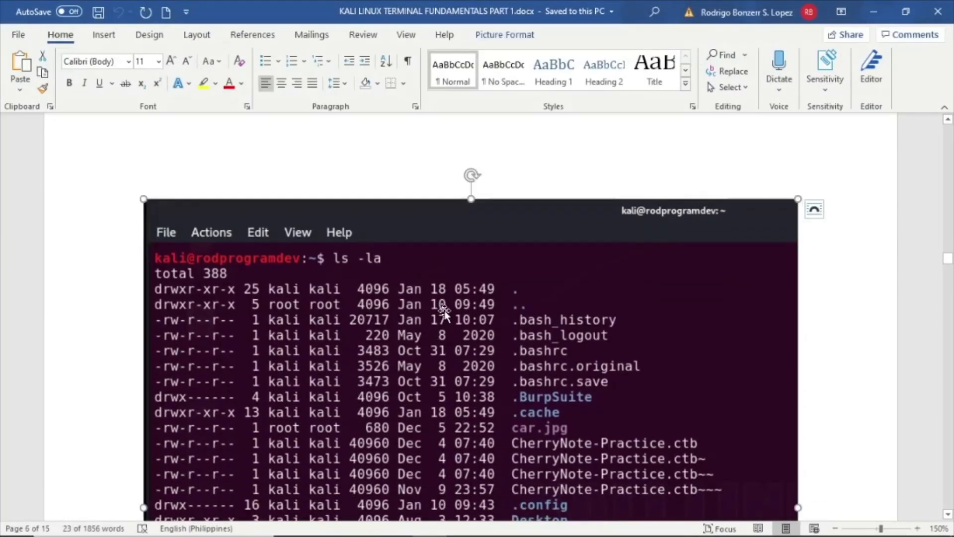
{"action": "scroll", "coordinate": [444, 313], "scroll_direction": "down", "scroll_amount": 2}
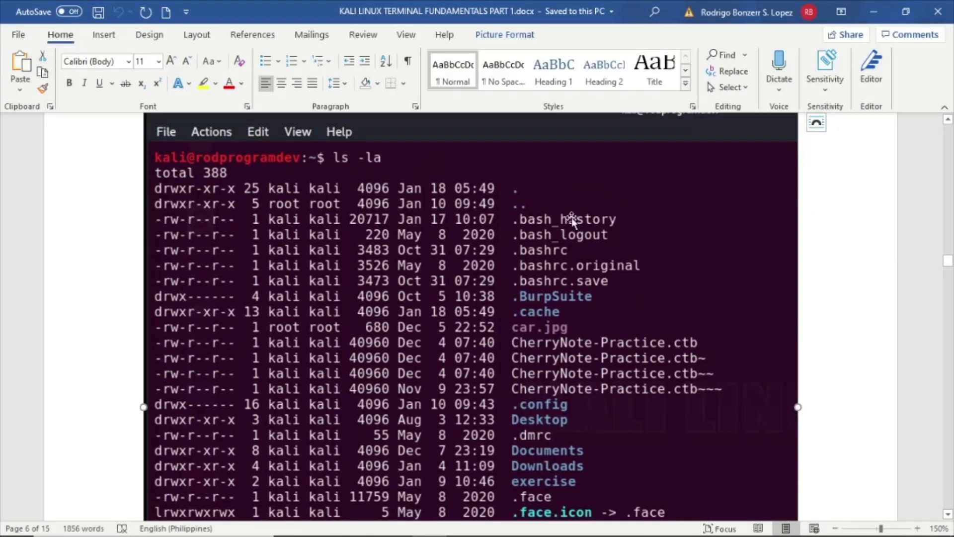
{"action": "left_click", "coordinate": [873, 11]}
{"action": "left_click", "coordinate": [407, 311]}
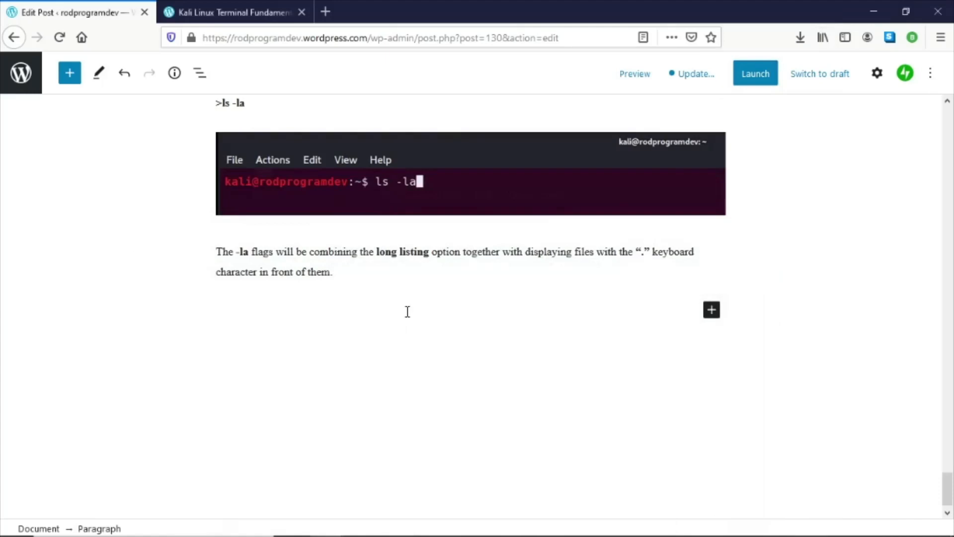
{"action": "left_click", "coordinate": [711, 311]}
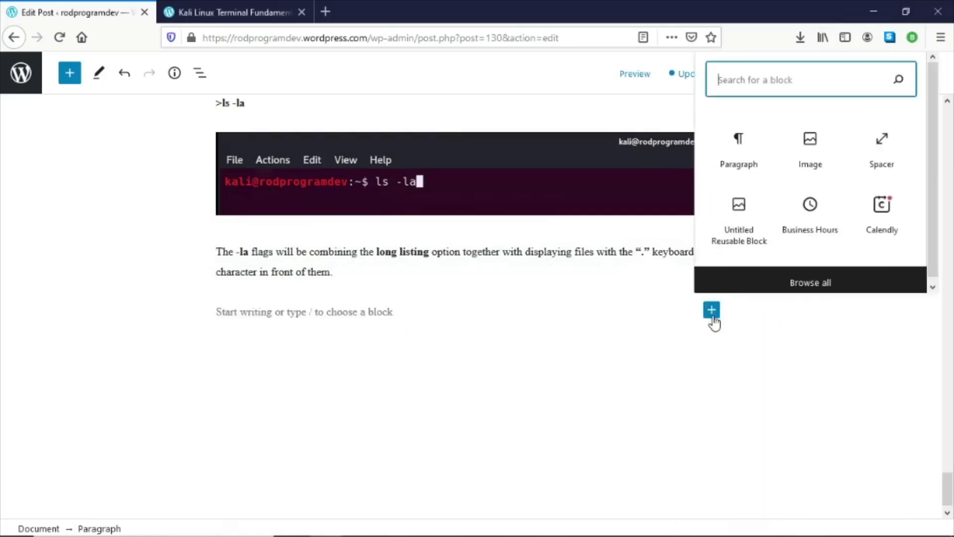
{"action": "left_click", "coordinate": [801, 152]}
{"action": "left_click", "coordinate": [245, 400]}
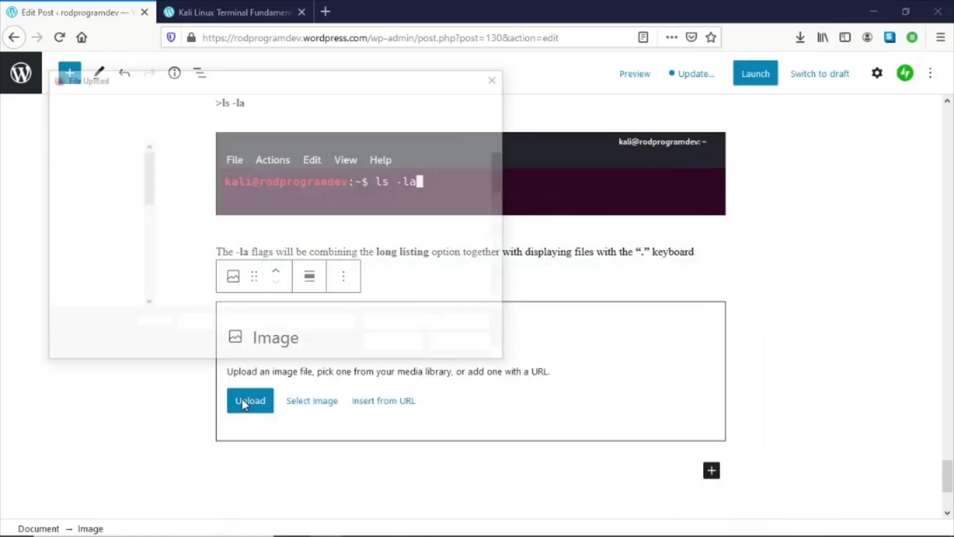
{"action": "scroll", "coordinate": [397, 259], "scroll_direction": "down", "scroll_amount": 3}
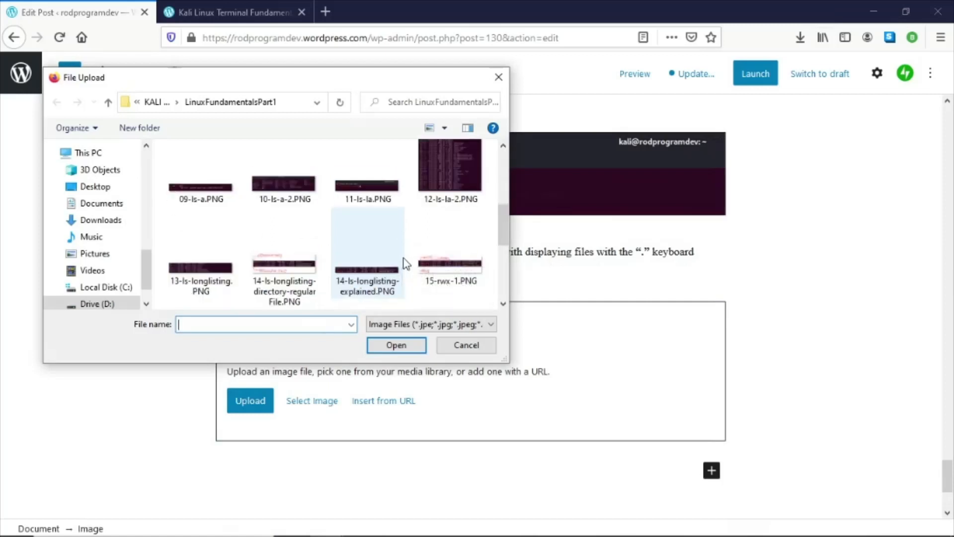
{"action": "scroll", "coordinate": [362, 224], "scroll_direction": "up", "scroll_amount": 1}
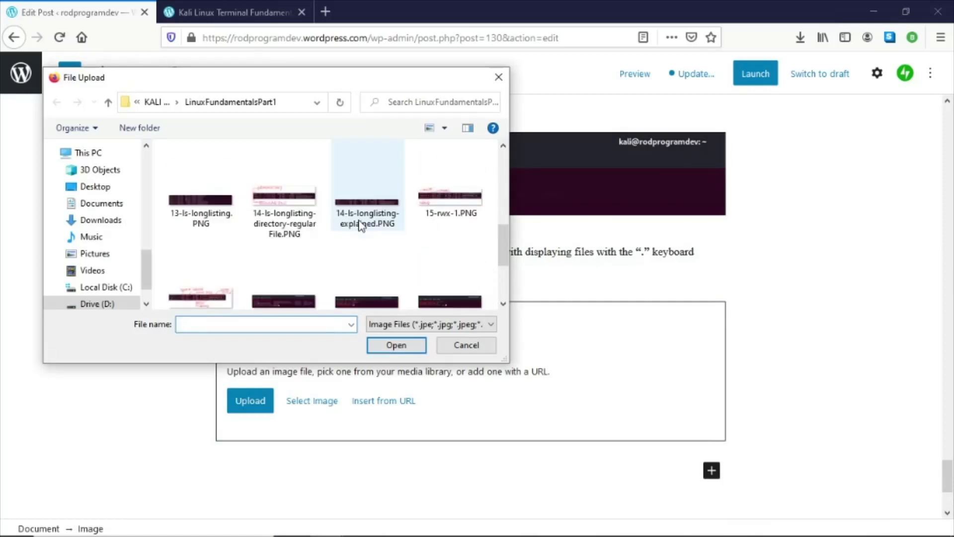
{"action": "left_click", "coordinate": [503, 146]}
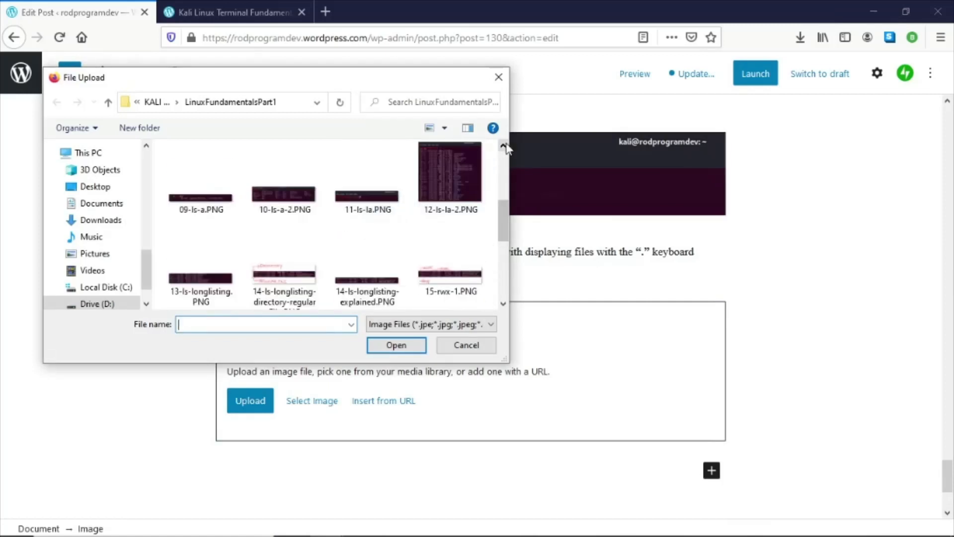
{"action": "double_click", "coordinate": [463, 187]}
{"action": "scroll", "coordinate": [642, 321], "scroll_direction": "down", "scroll_amount": 7}
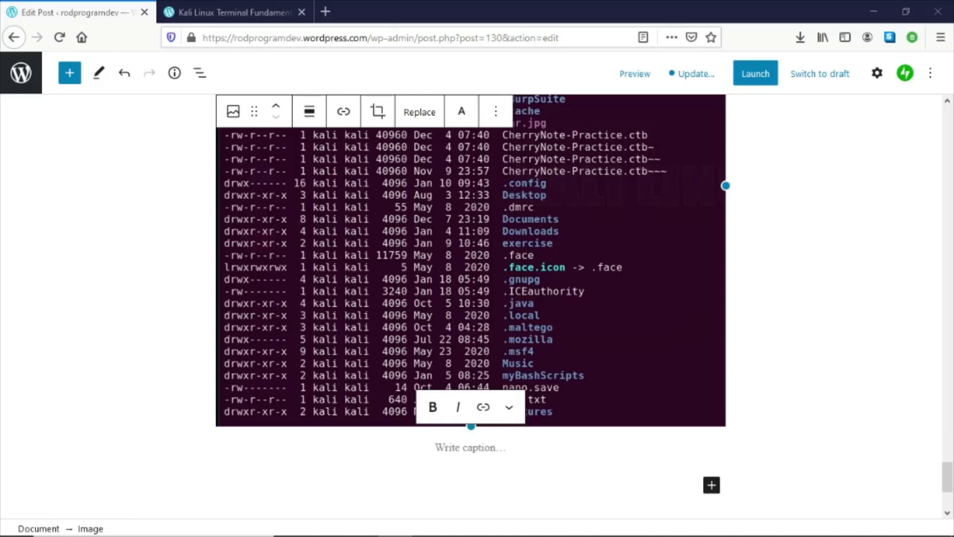
- Update and save the post, then open its preview
{"action": "left_click", "coordinate": [697, 75]}
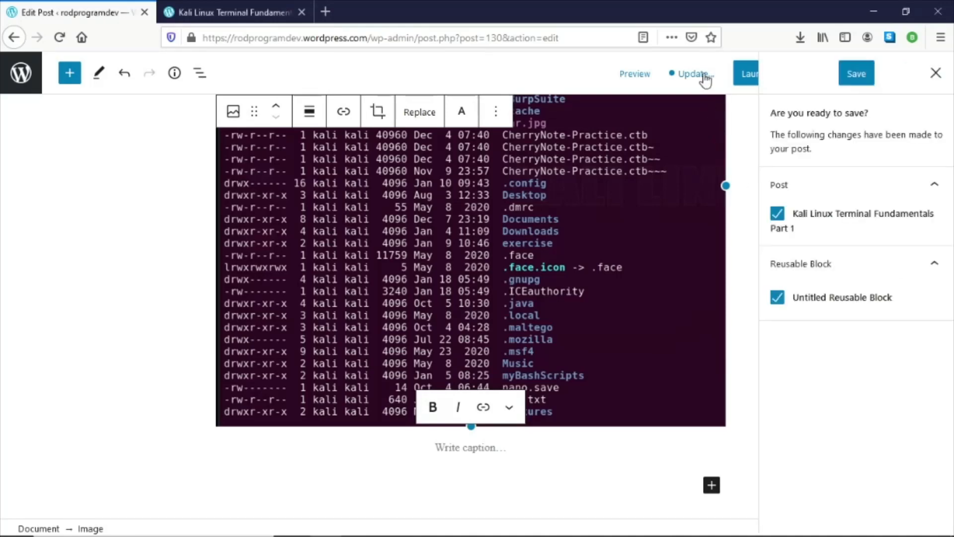
{"action": "left_click", "coordinate": [856, 74]}
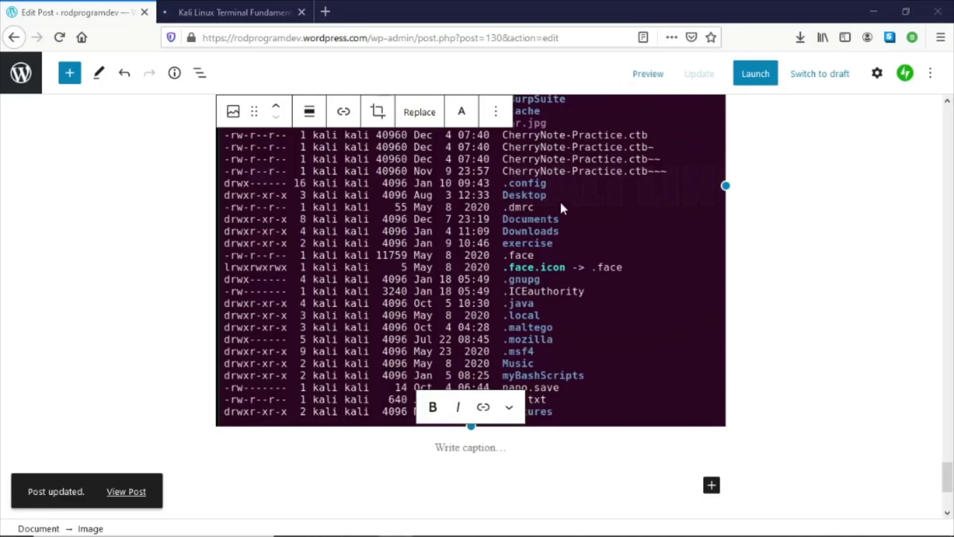
{"action": "left_click", "coordinate": [645, 76]}
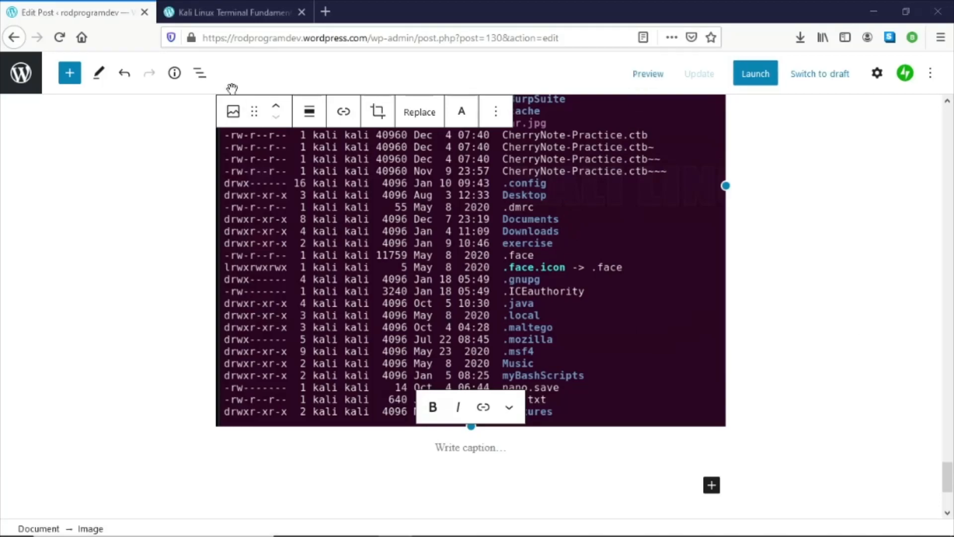
{"action": "left_click", "coordinate": [227, 19]}
- Scroll through the post preview to check the transferred sections and screenshots
{"action": "scroll", "coordinate": [491, 197], "scroll_direction": "down", "scroll_amount": 15}
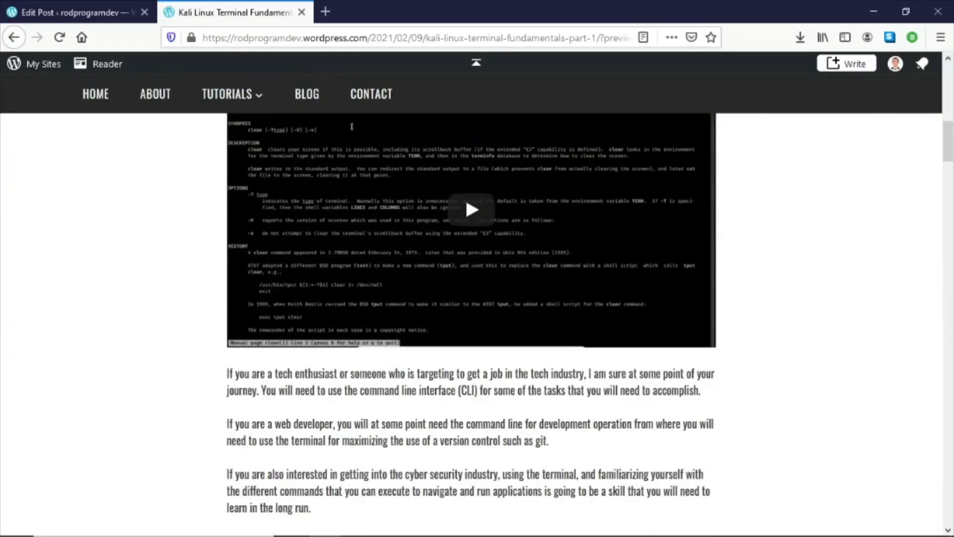
{"action": "scroll", "coordinate": [492, 198], "scroll_direction": "down", "scroll_amount": 12}
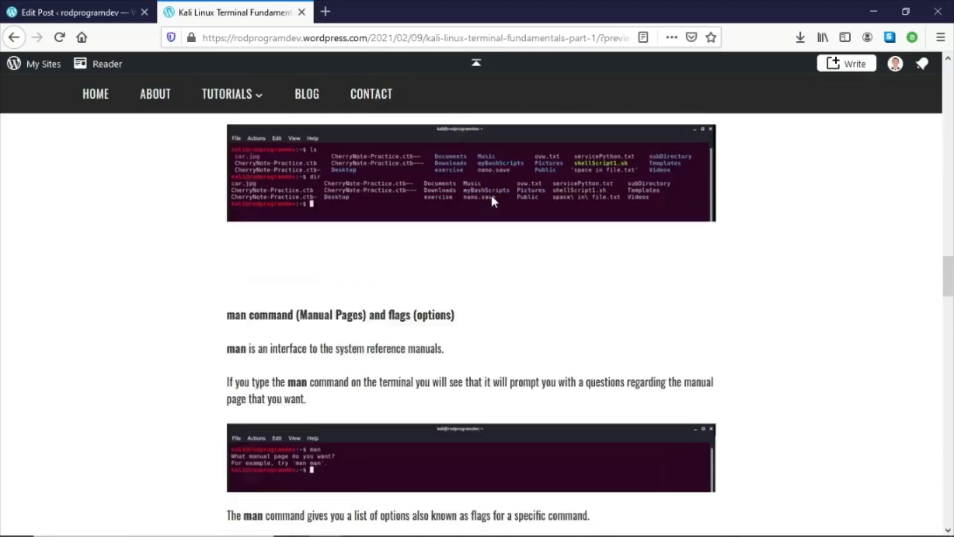
{"action": "scroll", "coordinate": [491, 196], "scroll_direction": "down", "scroll_amount": 11}
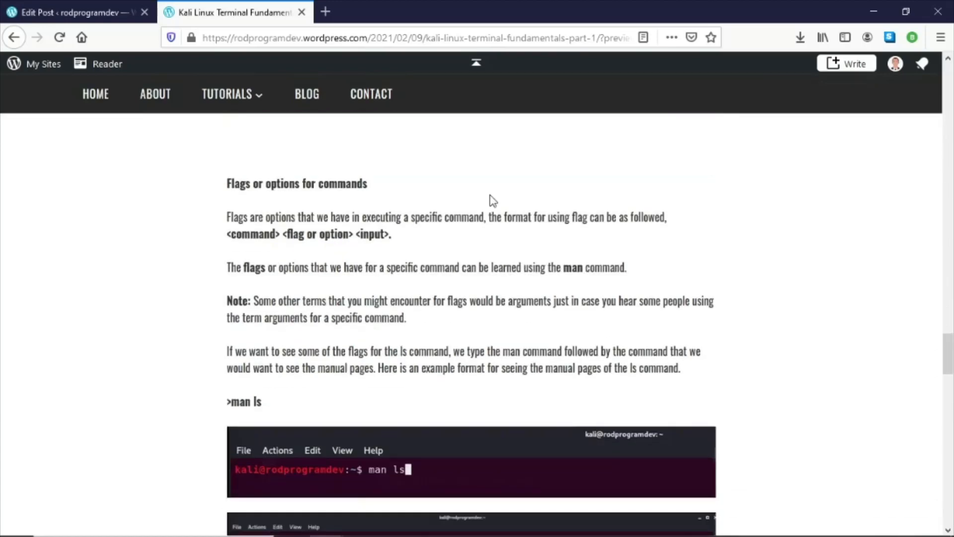
{"action": "left_click_drag", "start_coordinate": [228, 185], "coordinate": [450, 184]}
{"action": "scroll", "coordinate": [451, 187], "scroll_direction": "down", "scroll_amount": 18}
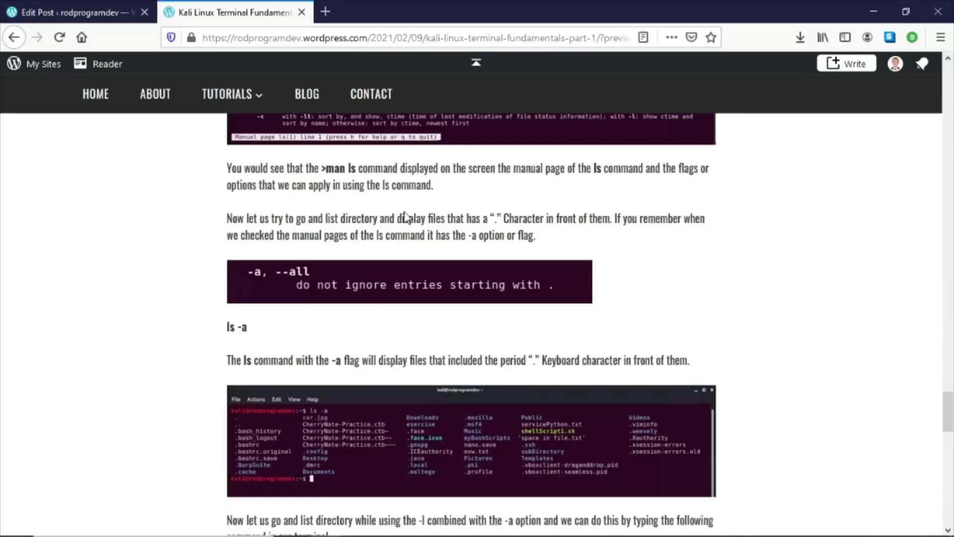
{"action": "scroll", "coordinate": [380, 230], "scroll_direction": "up", "scroll_amount": 5}
{"action": "scroll", "coordinate": [380, 229], "scroll_direction": "down", "scroll_amount": 15}
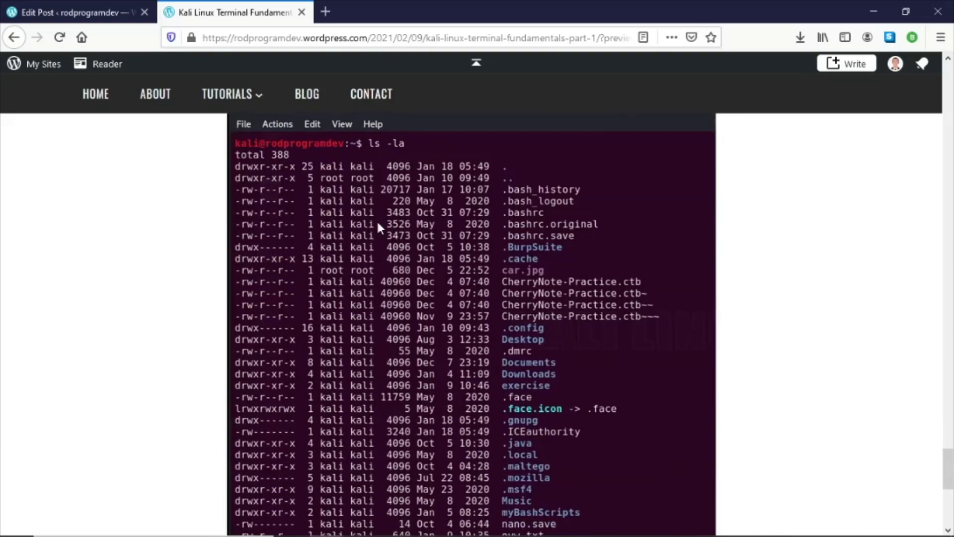
{"action": "scroll", "coordinate": [378, 227], "scroll_direction": "up", "scroll_amount": 15}
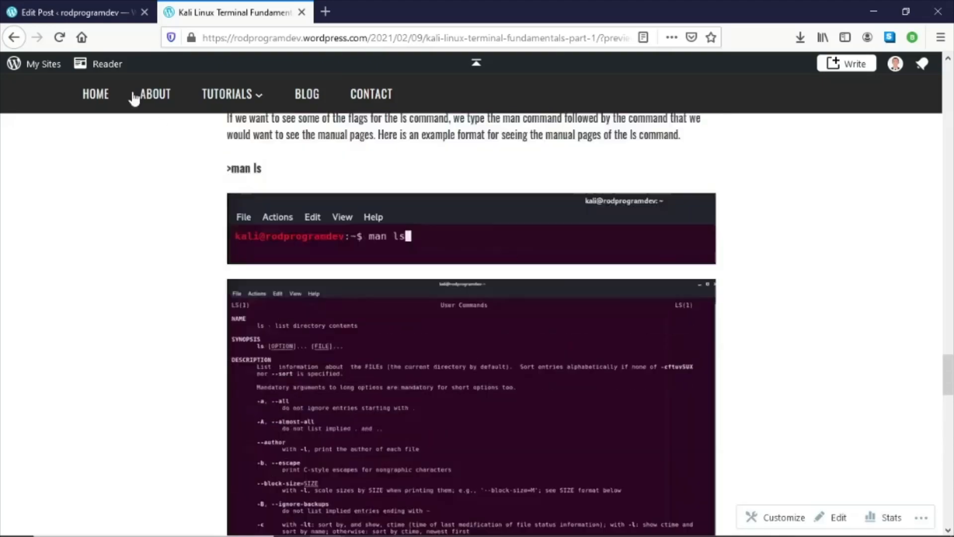
- Copy the Note paragraph through the 'such as the following:' sentence from Word and paste it below the ls -la screenshot
{"action": "left_click", "coordinate": [11, 8]}
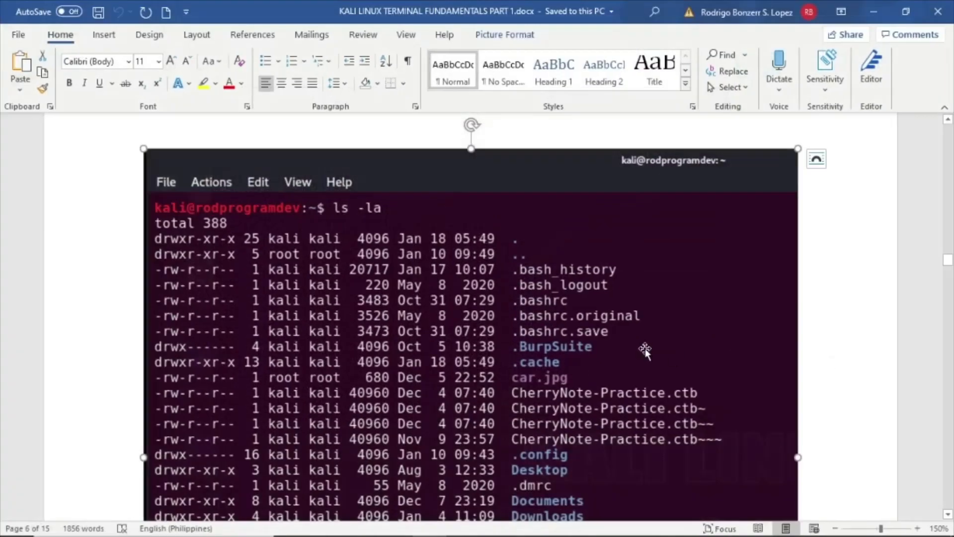
{"action": "scroll", "coordinate": [646, 346], "scroll_direction": "down", "scroll_amount": 10}
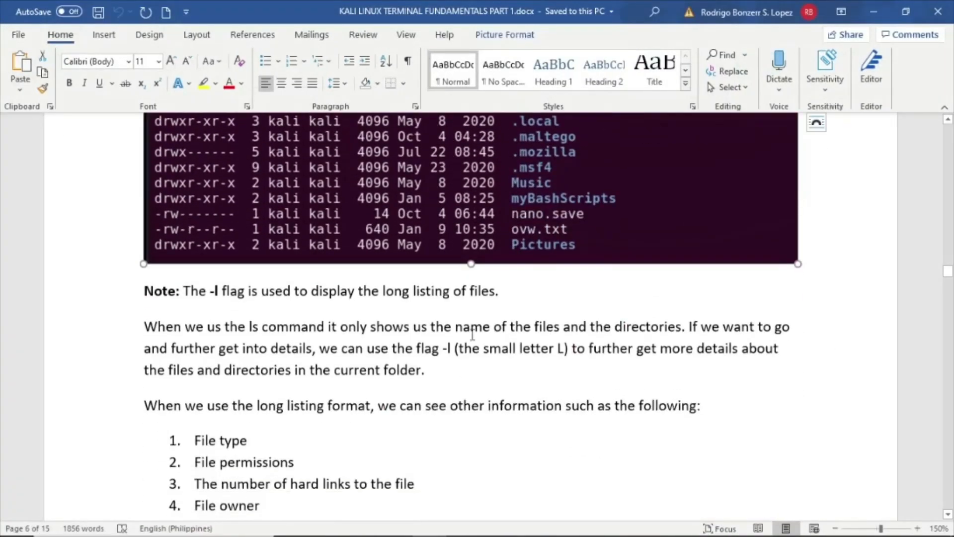
{"action": "left_click_drag", "start_coordinate": [141, 289], "coordinate": [771, 396]}
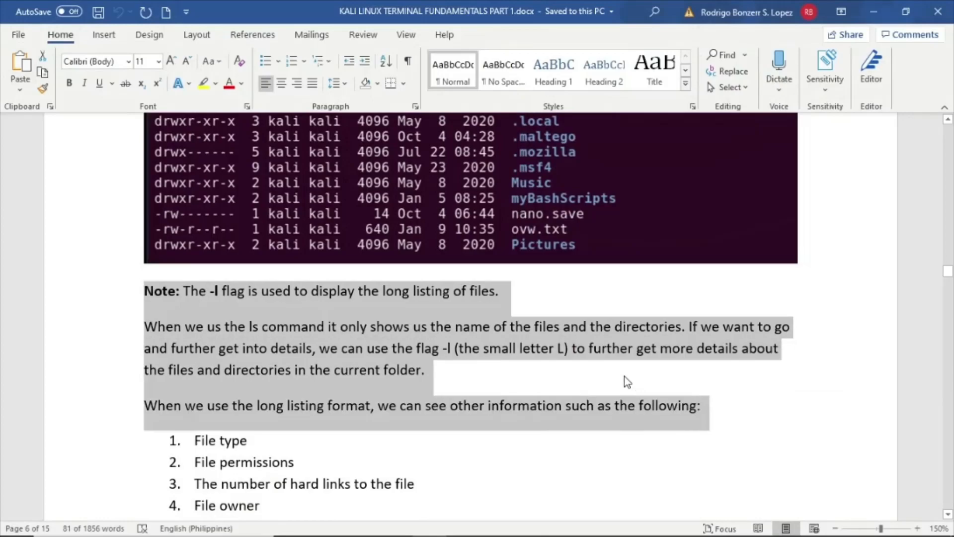
{"action": "left_click", "coordinate": [868, 14]}
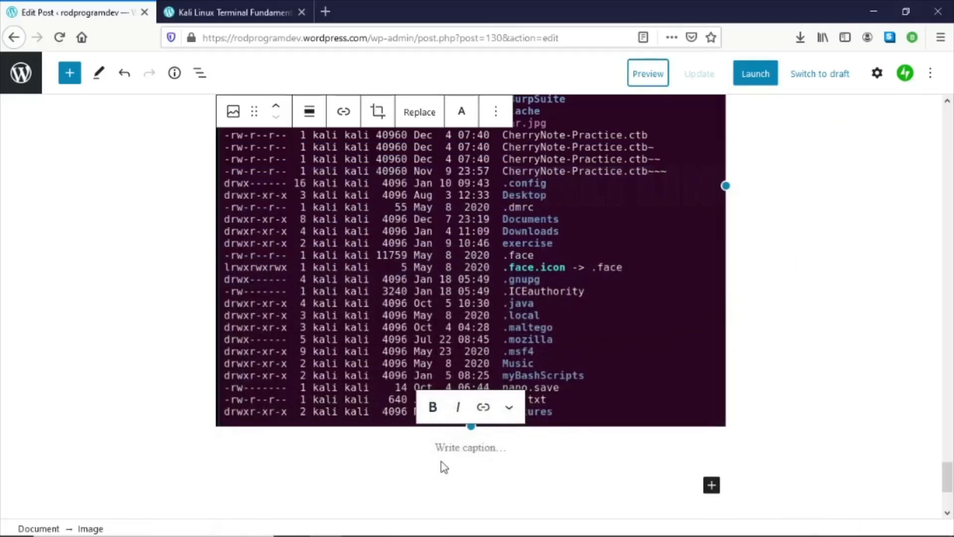
{"action": "left_click", "coordinate": [441, 478]}
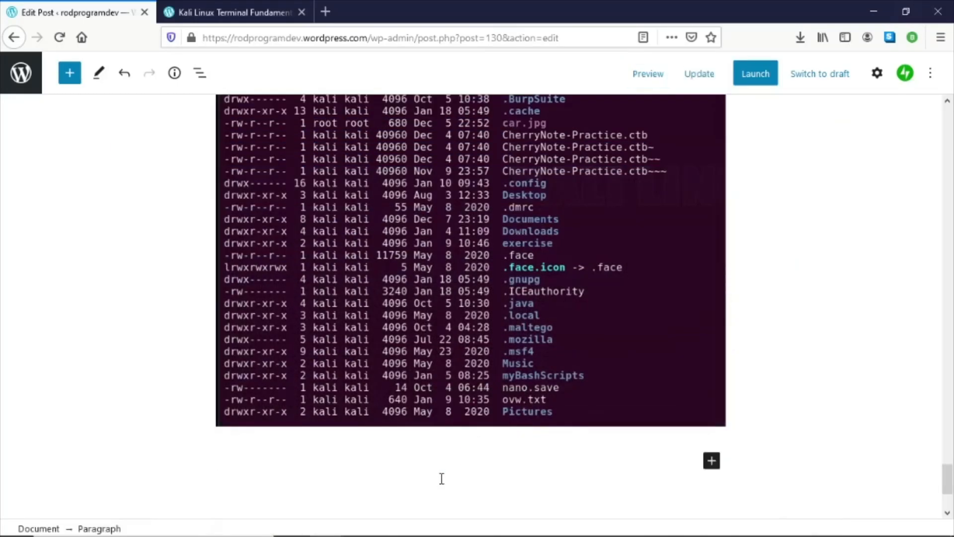
{"action": "key", "text": "ctrl+v"}
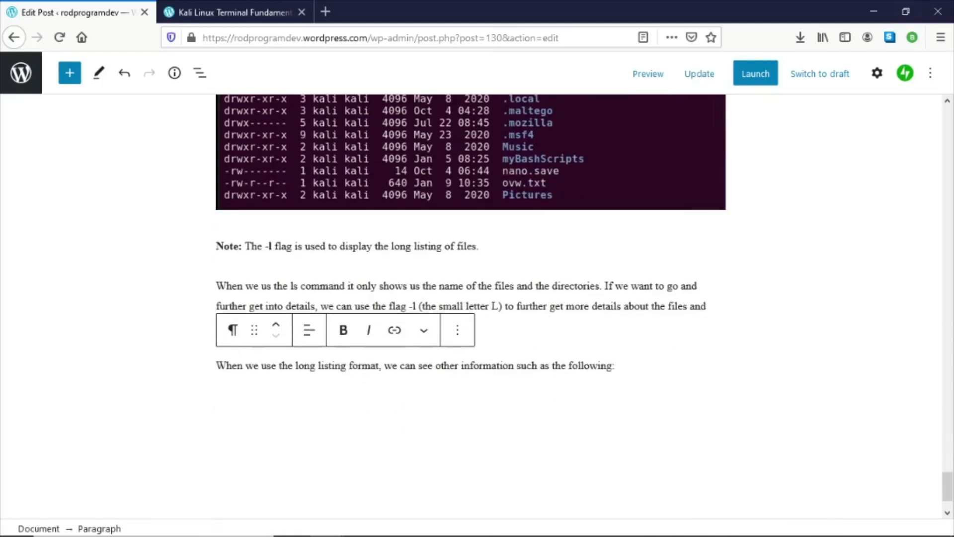
- Copy list items 1 to 5 from Word and paste them as a numbered list after the 'such as the following:' paragraph
{"action": "key", "text": "alt+Tab"}
{"action": "scroll", "coordinate": [402, 353], "scroll_direction": "down", "scroll_amount": 3}
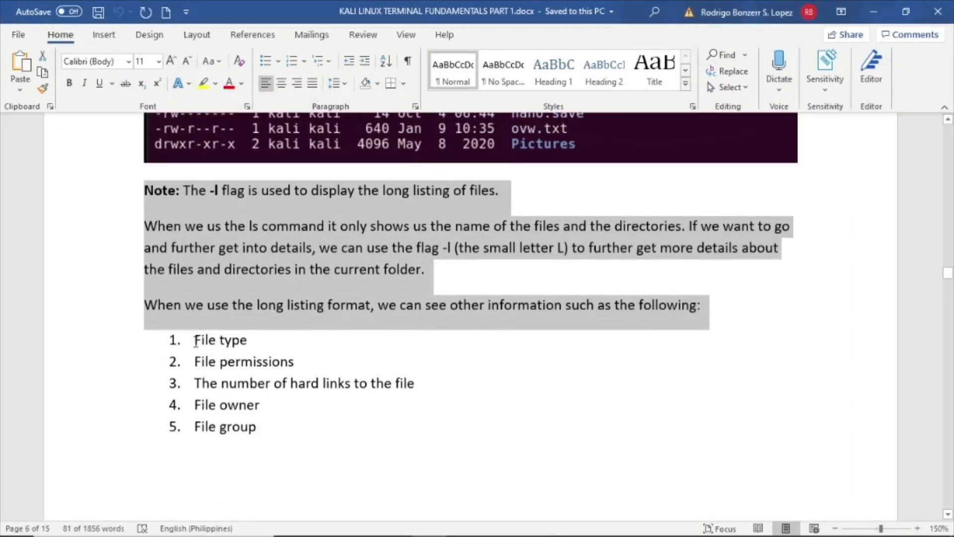
{"action": "left_click_drag", "start_coordinate": [196, 342], "coordinate": [330, 434]}
{"action": "key", "text": "ctrl+c"}
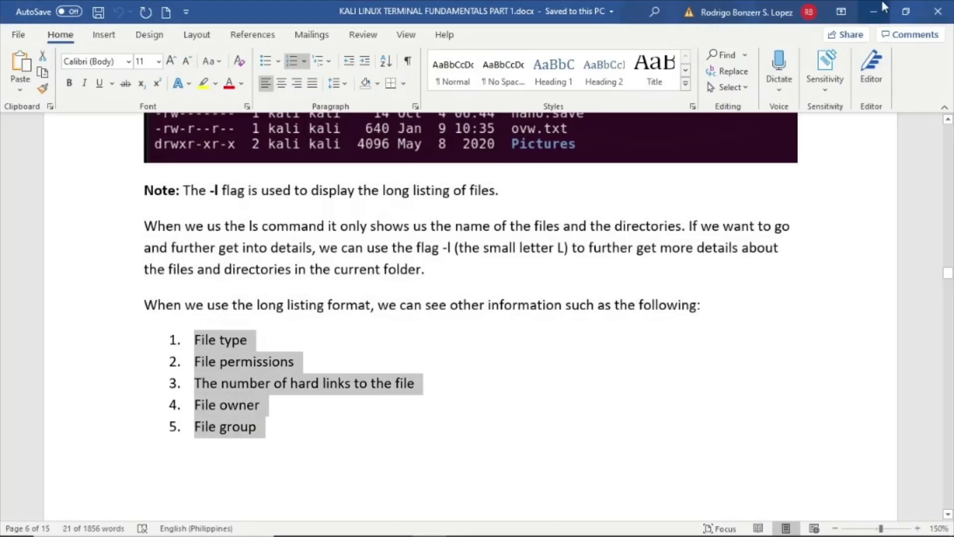
{"action": "left_click", "coordinate": [874, 9]}
{"action": "left_click", "coordinate": [362, 410]}
{"action": "left_click", "coordinate": [638, 366]}
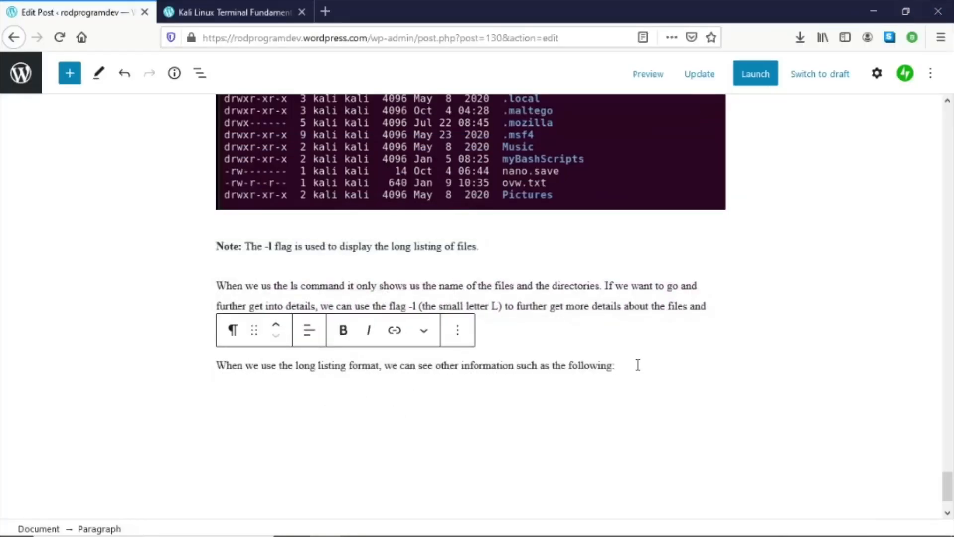
{"action": "key", "text": "Return"}
{"action": "key", "text": "ctrl+v"}
{"action": "scroll", "coordinate": [596, 370], "scroll_direction": "down", "scroll_amount": 1}
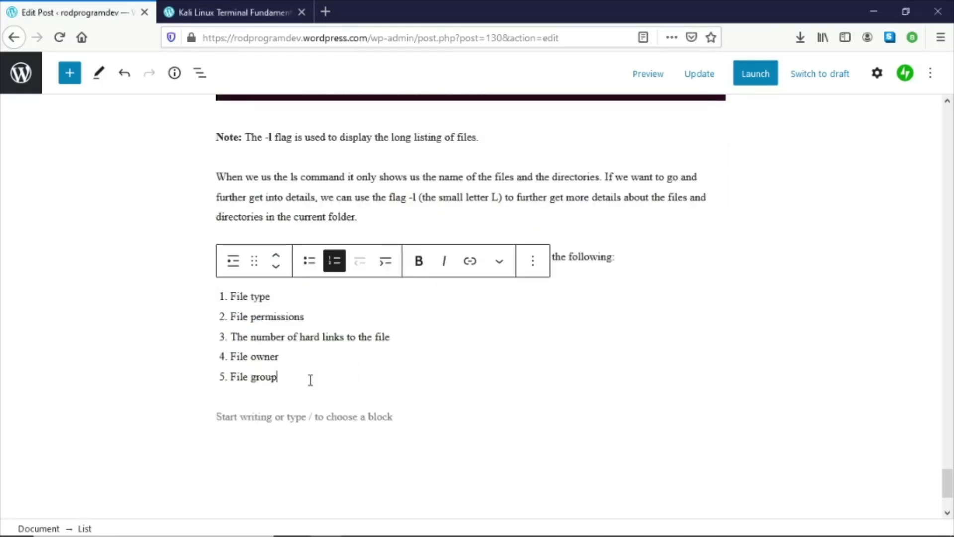
- Compare the pasted numbered list in the post with the list in the Word document
{"action": "left_click_drag", "start_coordinate": [311, 379], "coordinate": [213, 299]}
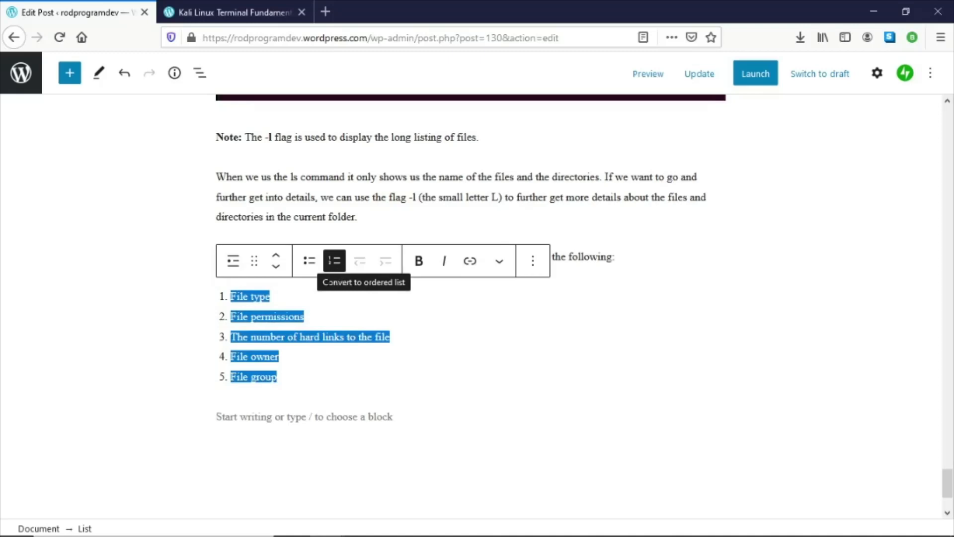
{"action": "left_click", "coordinate": [234, 298]}
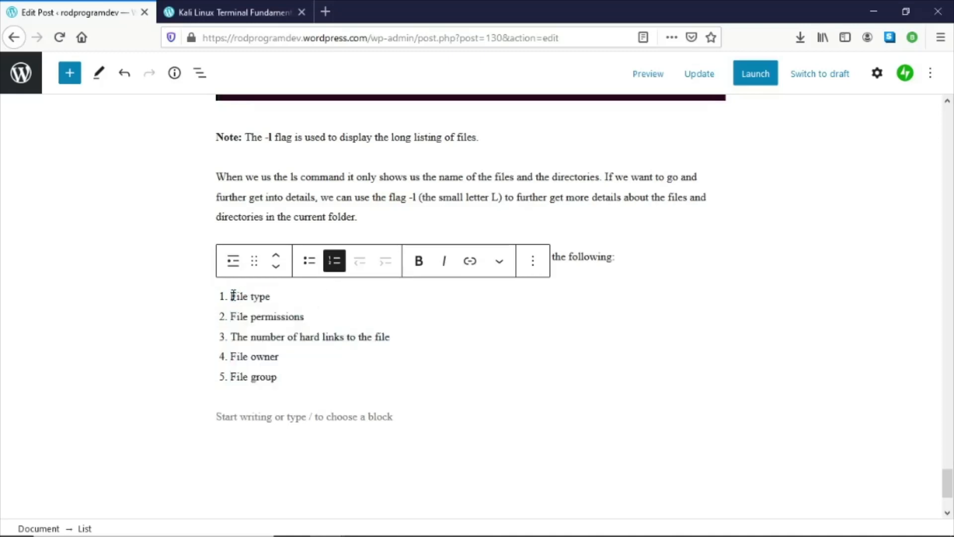
{"action": "key", "text": "alt+Tab"}
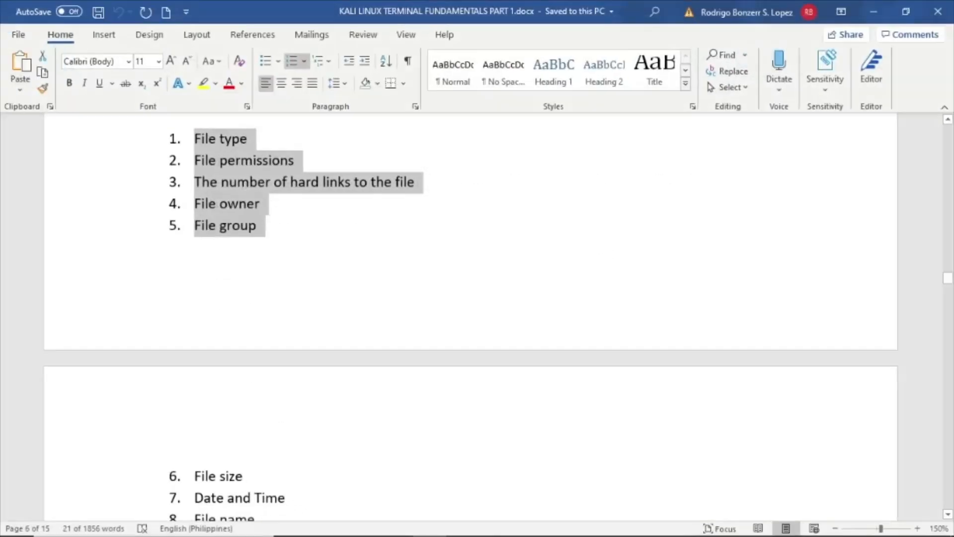
{"action": "left_click", "coordinate": [331, 251]}
{"action": "scroll", "coordinate": [334, 259], "scroll_direction": "up", "scroll_amount": 3}
{"action": "left_click_drag", "start_coordinate": [195, 289], "coordinate": [292, 391]}
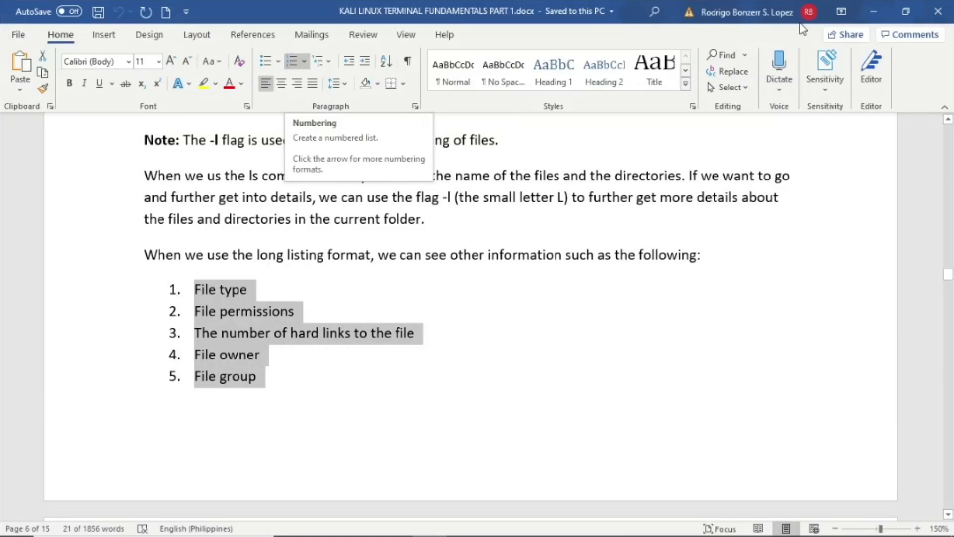
{"action": "left_click", "coordinate": [882, 8]}
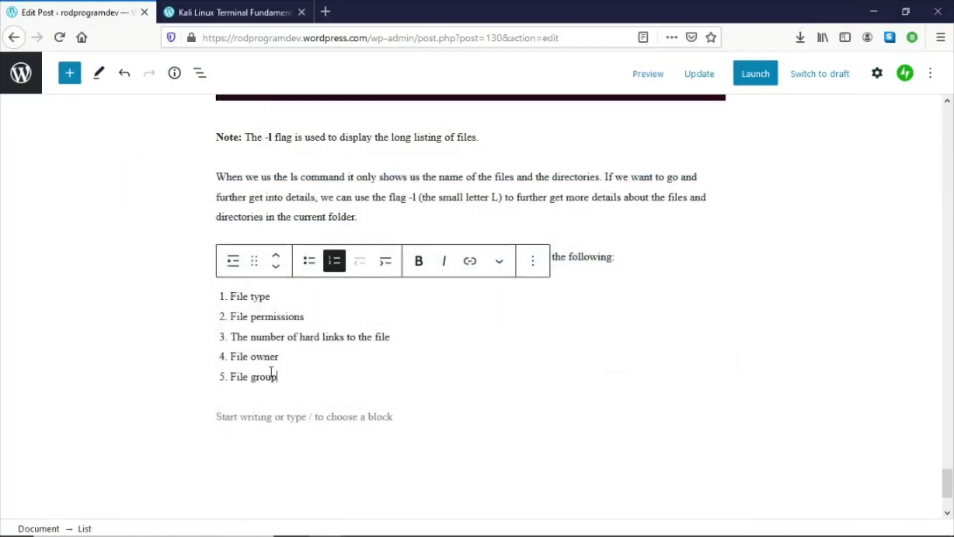
{"action": "left_click_drag", "start_coordinate": [271, 373], "coordinate": [238, 307]}
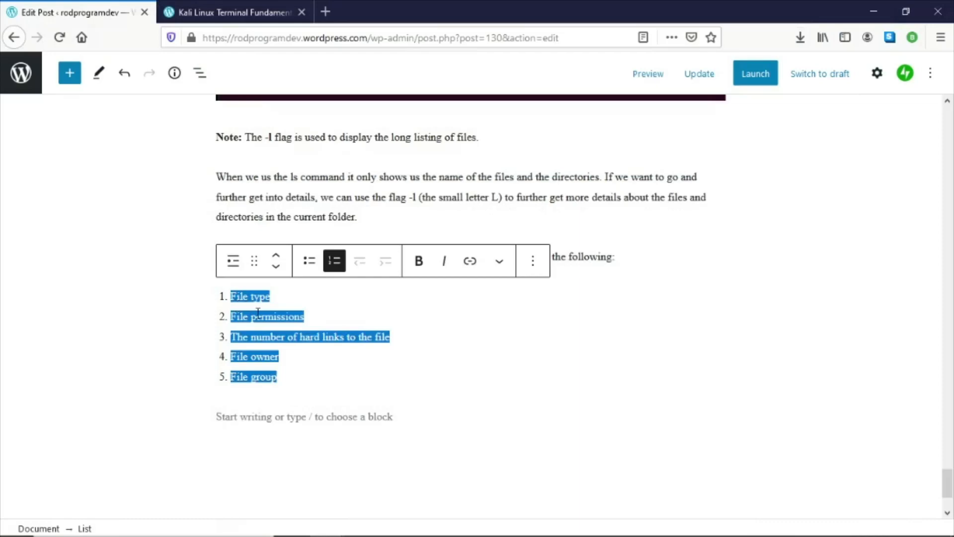
{"action": "left_click", "coordinate": [330, 373]}
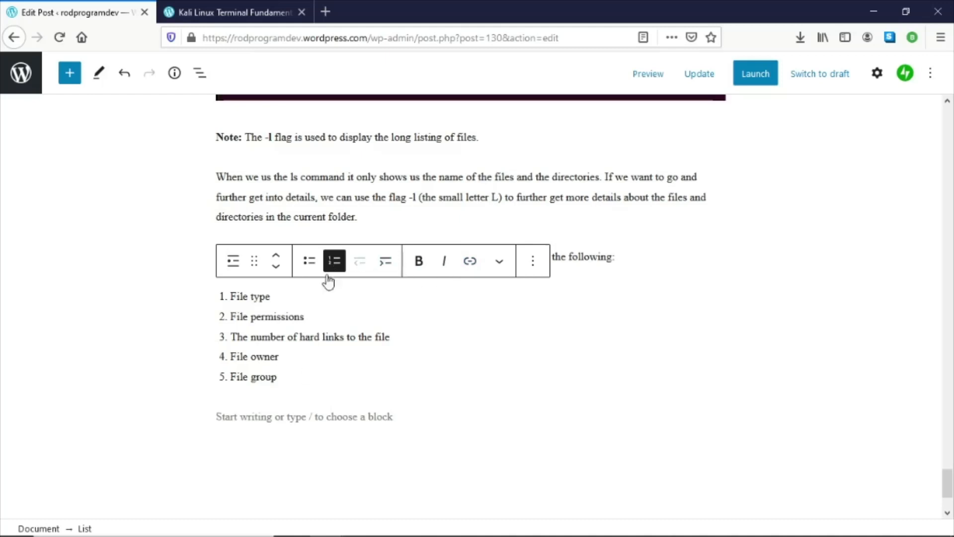
- Start a sixth item in the numbered list with the word File
{"action": "scroll", "coordinate": [477, 298], "scroll_direction": "down", "scroll_amount": 1}
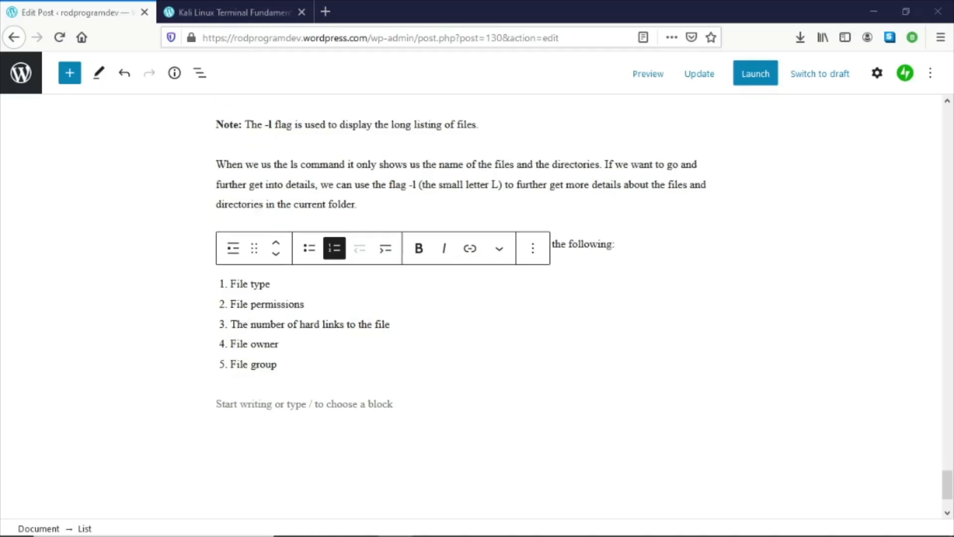
{"action": "left_click", "coordinate": [336, 370]}
{"action": "key", "text": "Return"}
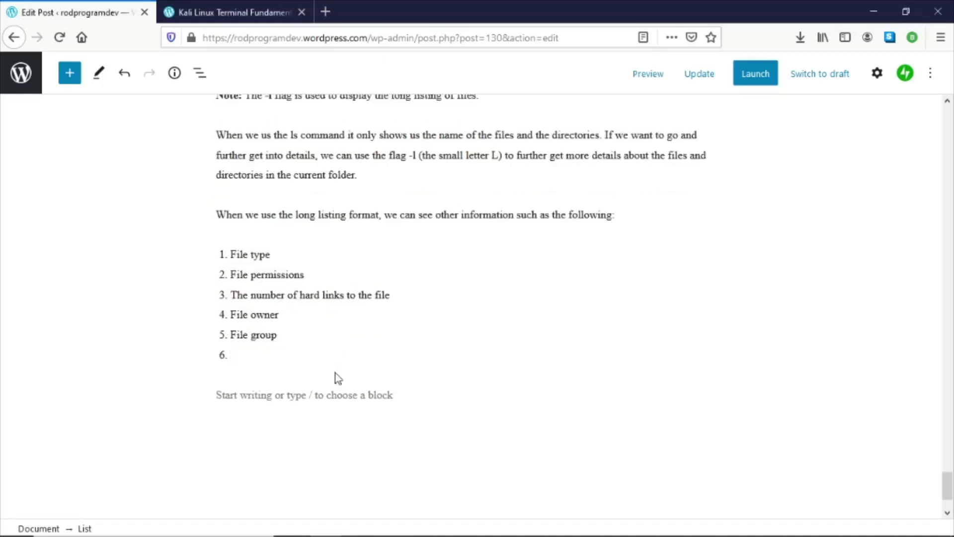
{"action": "type", "text": "File"}
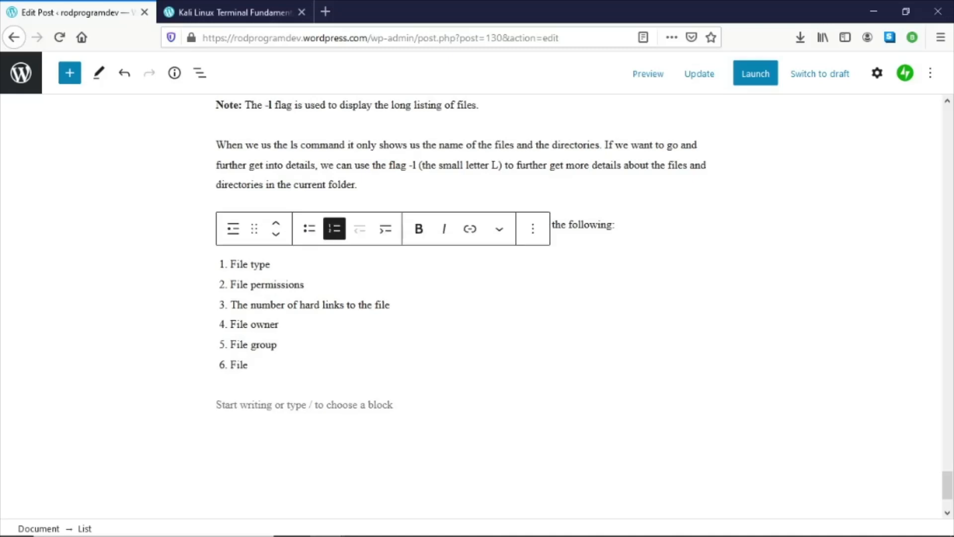
- Copy list items 6 to 8 from Word and paste them as a separate list below
{"action": "key", "text": "alt+Tab"}
{"action": "scroll", "coordinate": [445, 340], "scroll_direction": "down", "scroll_amount": 5}
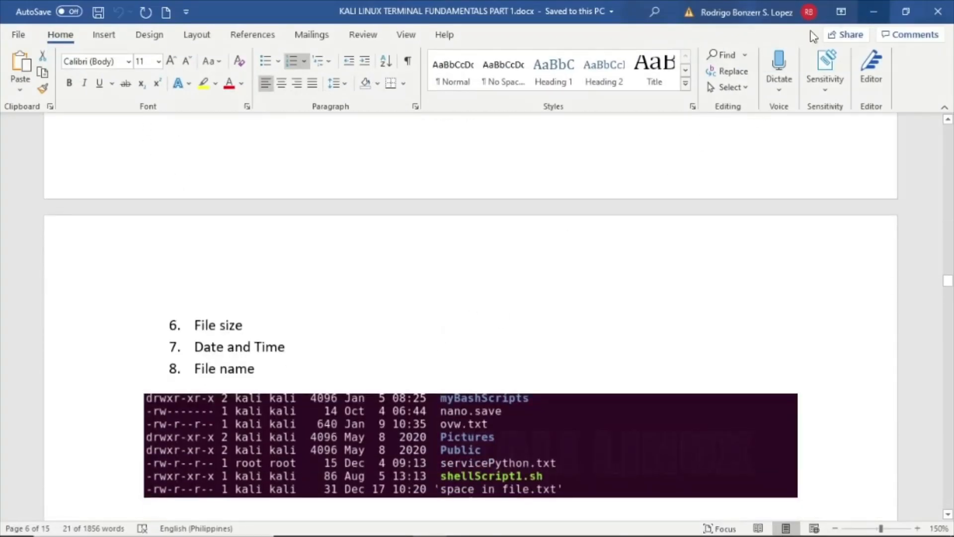
{"action": "left_click_drag", "start_coordinate": [191, 325], "coordinate": [221, 366]}
{"action": "right_click", "coordinate": [225, 358]}
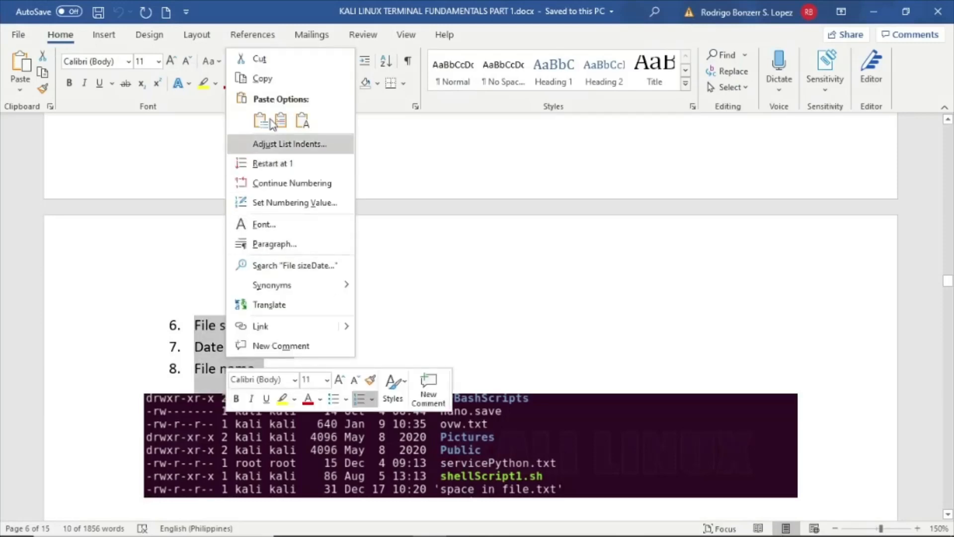
{"action": "key", "text": "Escape"}
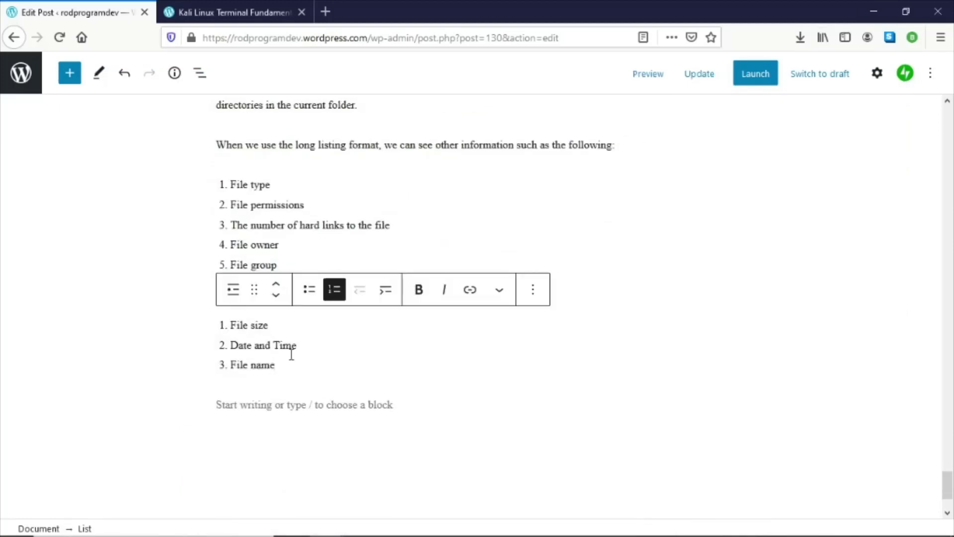
{"action": "left_click", "coordinate": [327, 250]}
- Complete the numbered list by typing items File size, Date and Time, and File name
{"action": "left_click", "coordinate": [301, 287]}
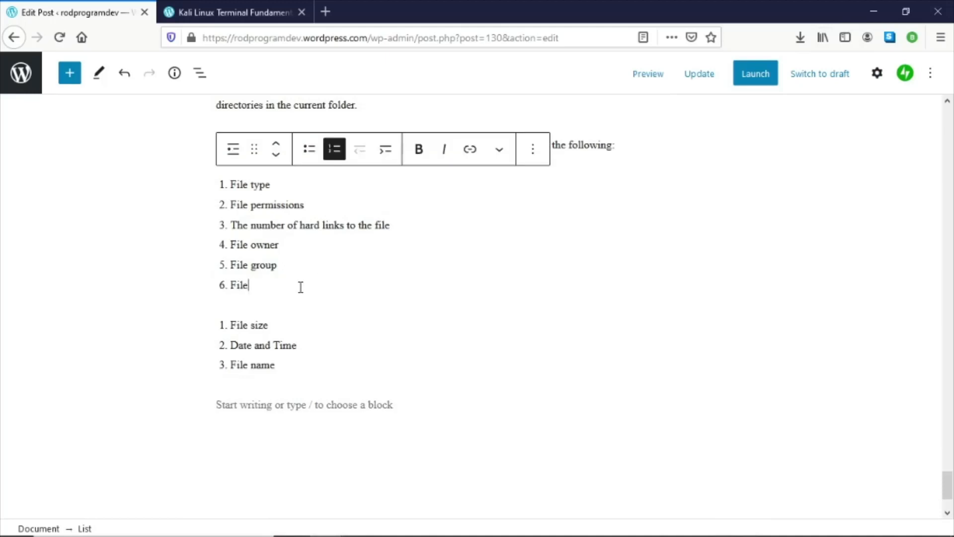
{"action": "type", "text": "siz"}
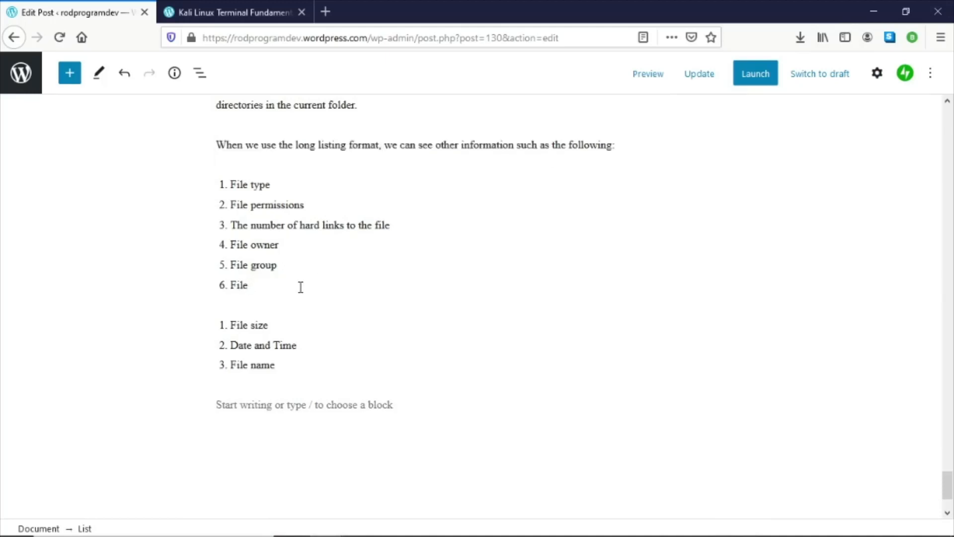
{"action": "type", "text": "e"}
{"action": "key", "text": "Return"}
{"action": "type", "text": "Date"}
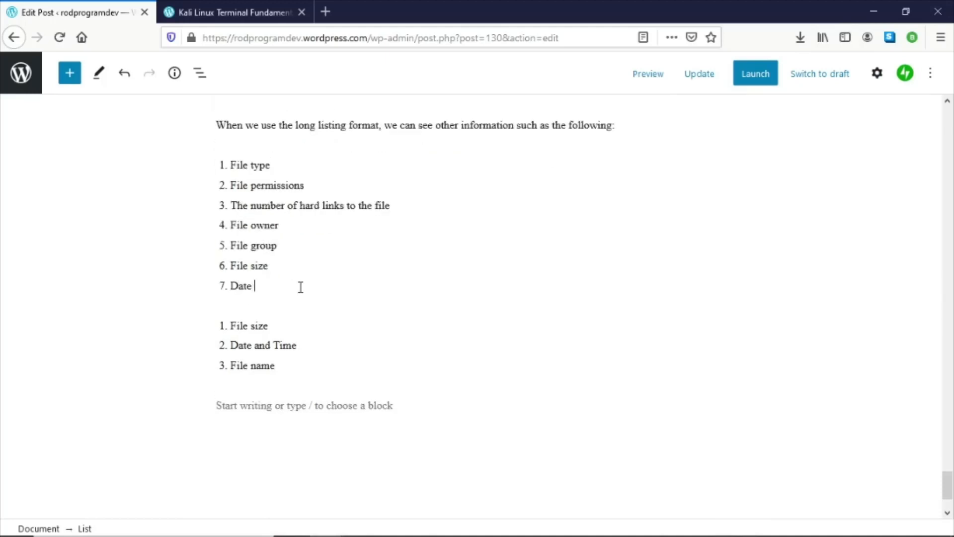
{"action": "type", "text": " and Time"}
{"action": "key", "text": "Return"}
{"action": "type", "text": "Fi"}
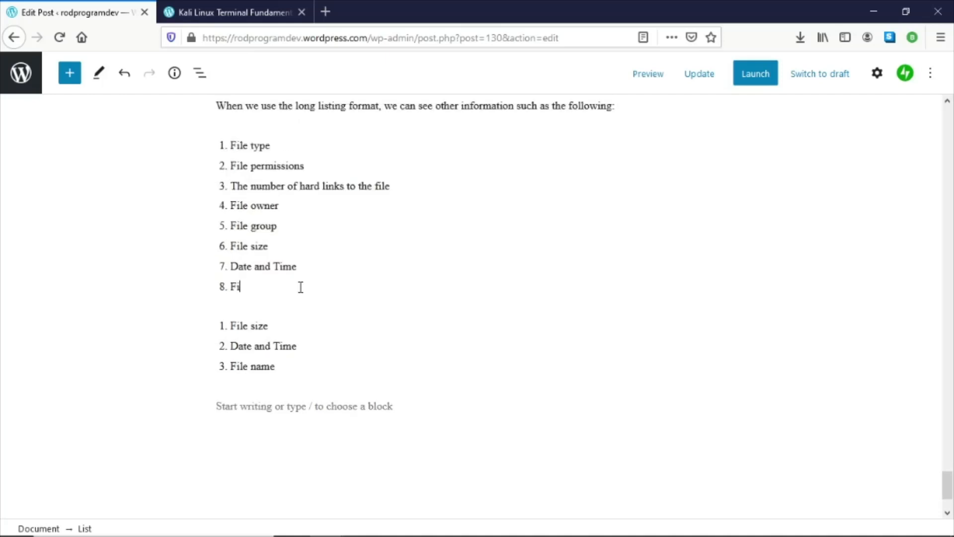
{"action": "type", "text": "le Name"}
{"action": "key", "text": "BackSpace"}
{"action": "type", "text": "n"}
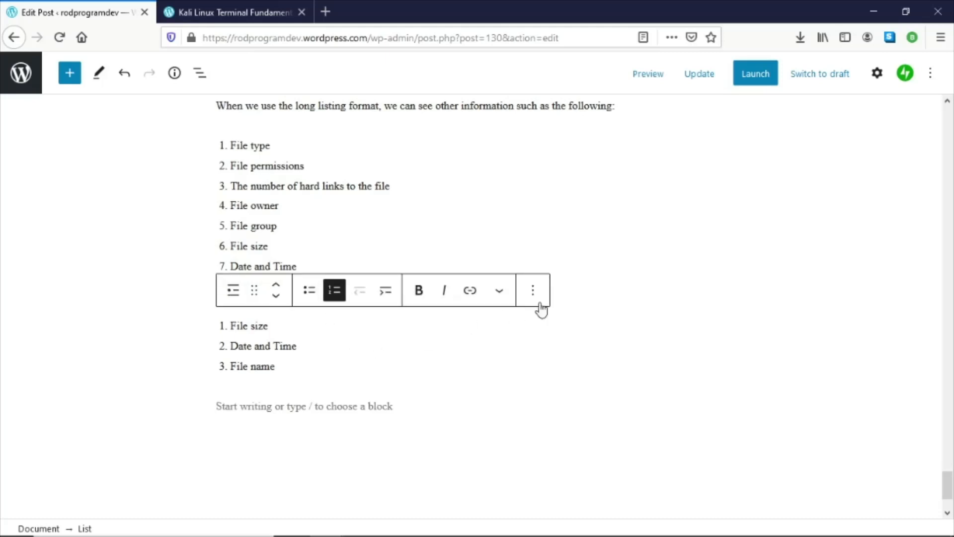
- Remove the separately pasted three-item list block
{"action": "left_click", "coordinate": [532, 290]}
{"action": "scroll", "coordinate": [574, 437], "scroll_direction": "down", "scroll_amount": 3}
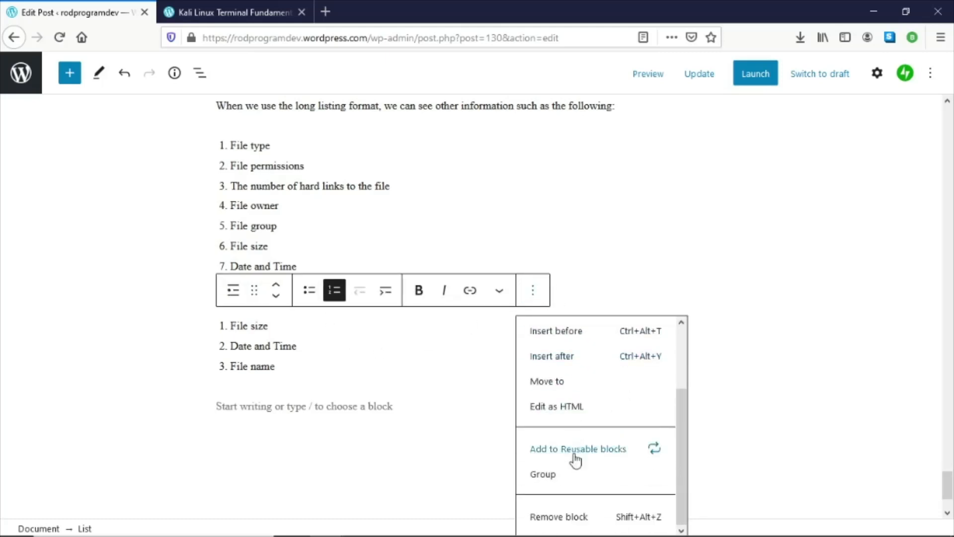
{"action": "left_click", "coordinate": [571, 517]}
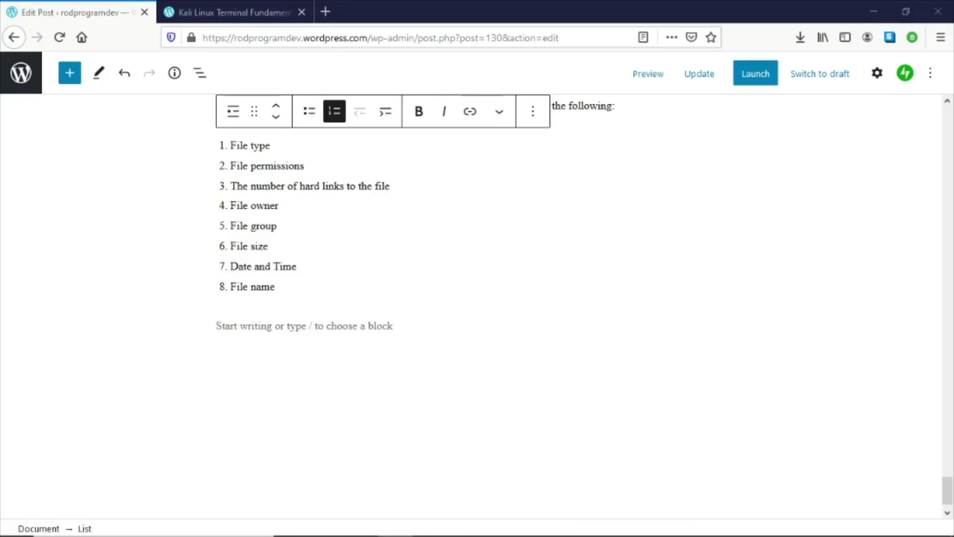
- Copy the full eight-item list from Word and paste it into the empty paragraph below the numbered list
{"action": "key", "text": "alt+Tab"}
{"action": "left_click", "coordinate": [407, 343]}
{"action": "scroll", "coordinate": [405, 338], "scroll_direction": "up", "scroll_amount": 5}
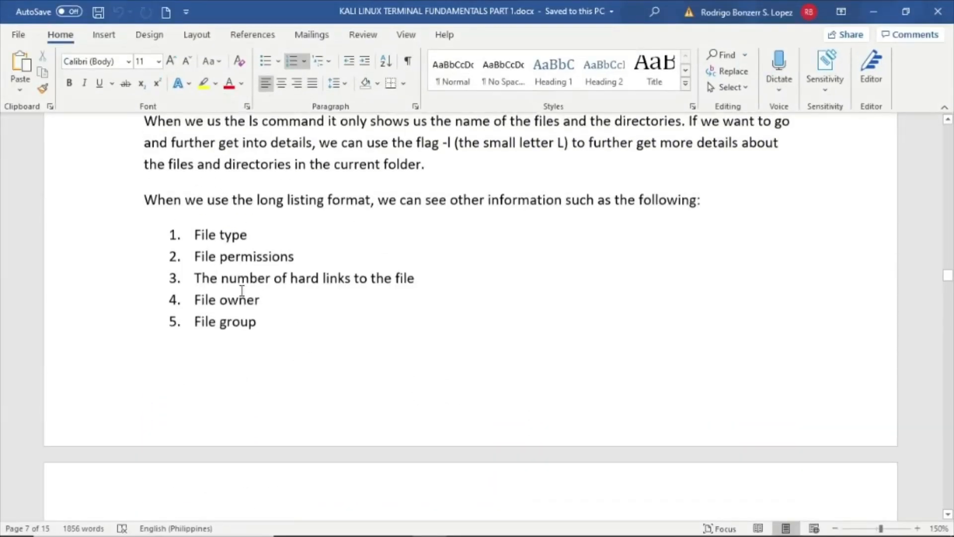
{"action": "left_click_drag", "start_coordinate": [196, 240], "coordinate": [257, 452]}
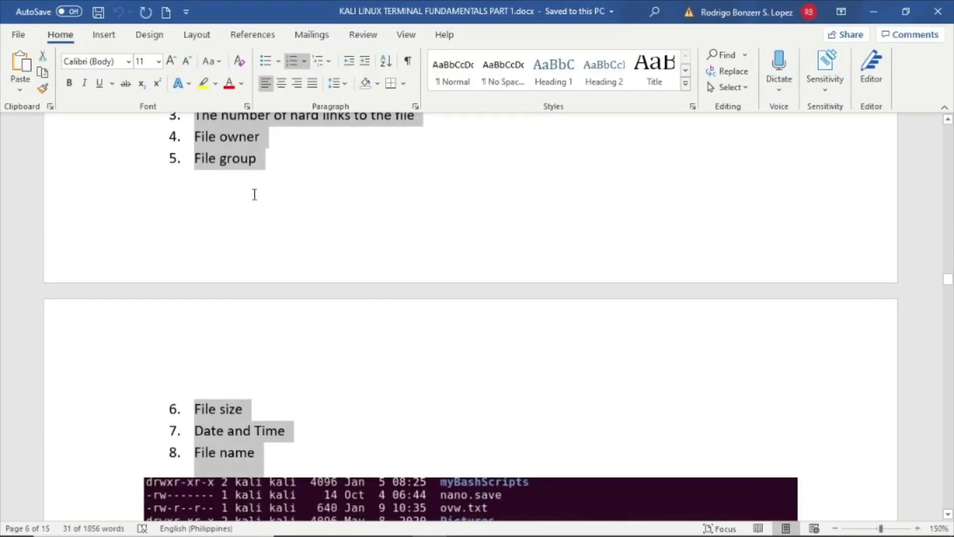
{"action": "scroll", "coordinate": [290, 222], "scroll_direction": "up", "scroll_amount": 2}
{"action": "scroll", "coordinate": [289, 227], "scroll_direction": "down", "scroll_amount": 2}
{"action": "left_click", "coordinate": [875, 11]}
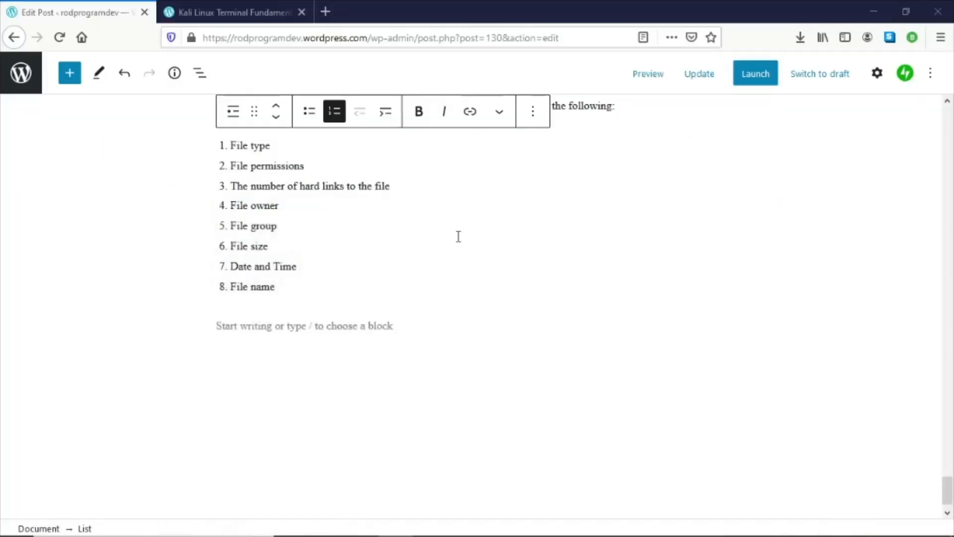
{"action": "left_click", "coordinate": [311, 328]}
{"action": "right_click", "coordinate": [311, 330]}
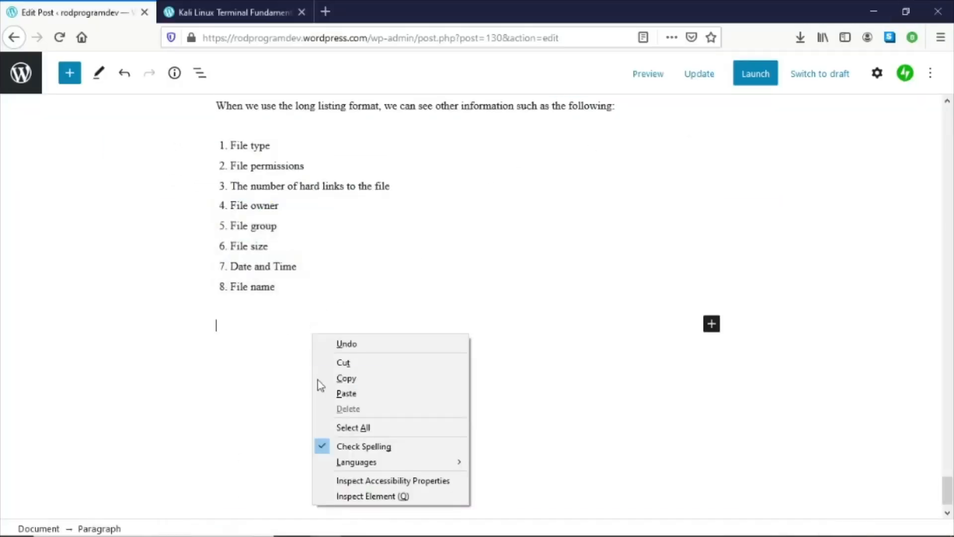
{"action": "left_click", "coordinate": [352, 391]}
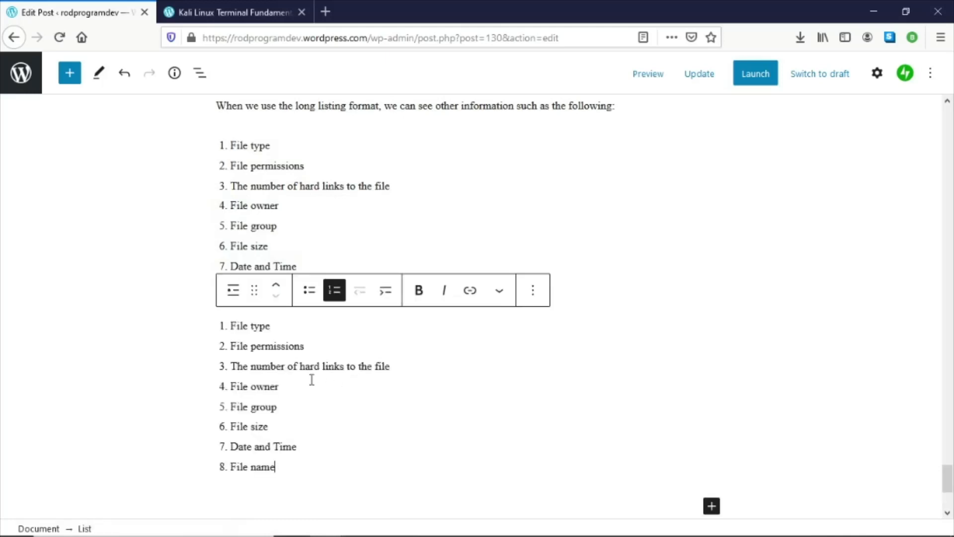
- Compare the pasted eight-item list in the post with the original list in the Word document
{"action": "left_click", "coordinate": [312, 384]}
{"action": "key", "text": "alt+Tab"}
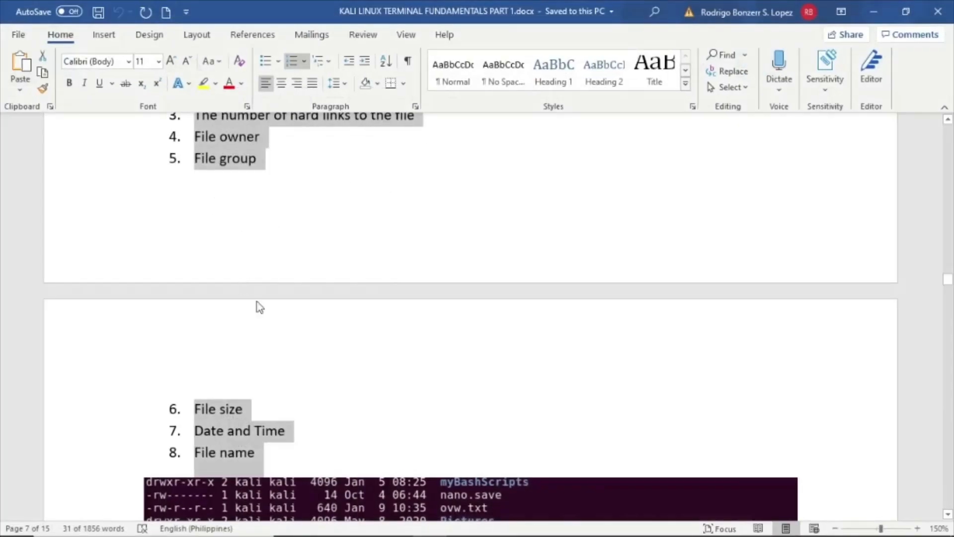
{"action": "scroll", "coordinate": [298, 318], "scroll_direction": "up", "scroll_amount": 3}
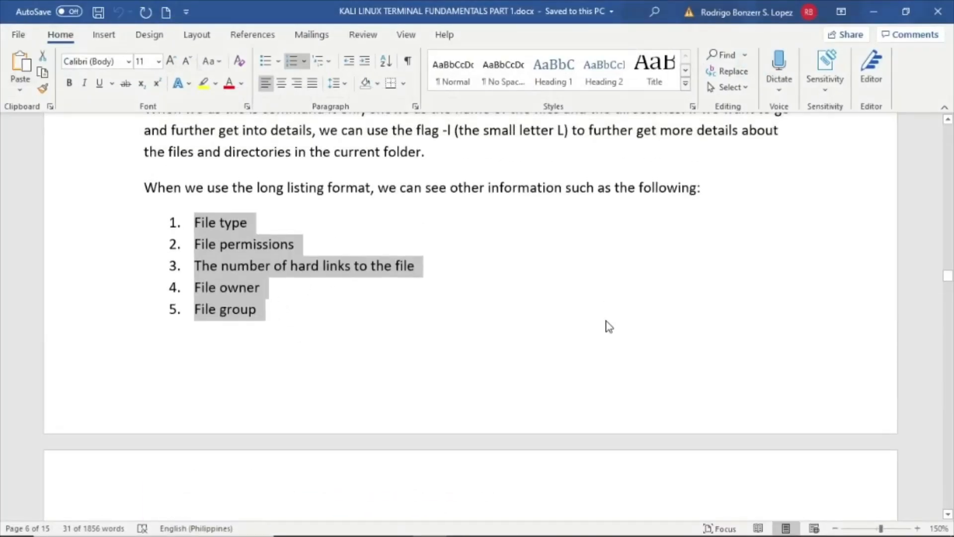
{"action": "left_click", "coordinate": [872, 11]}
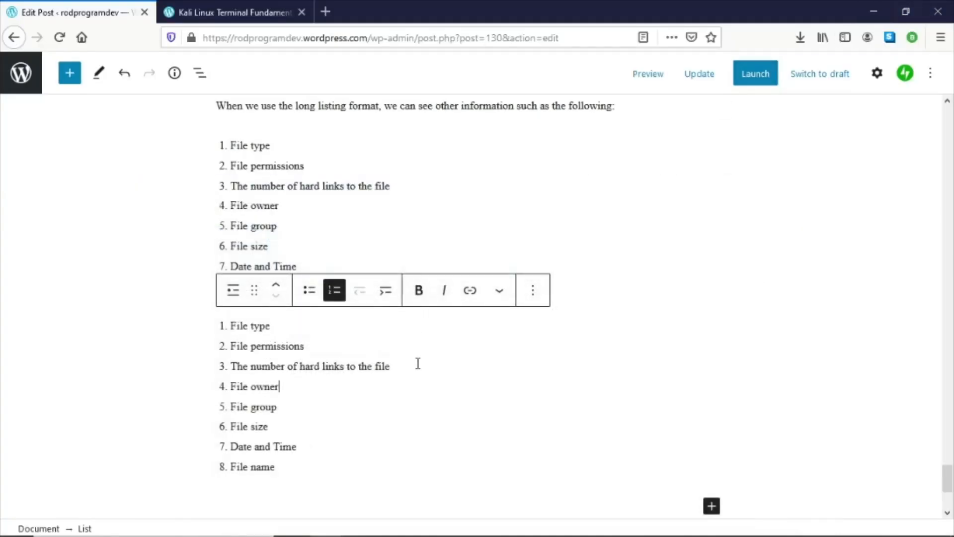
{"action": "scroll", "coordinate": [419, 372], "scroll_direction": "down", "scroll_amount": 3}
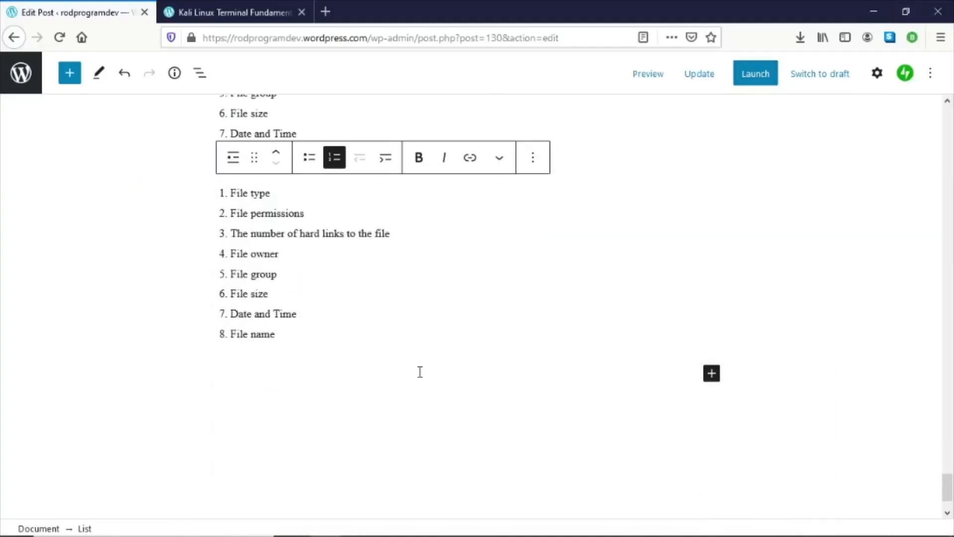
{"action": "scroll", "coordinate": [336, 443], "scroll_direction": "up", "scroll_amount": 3}
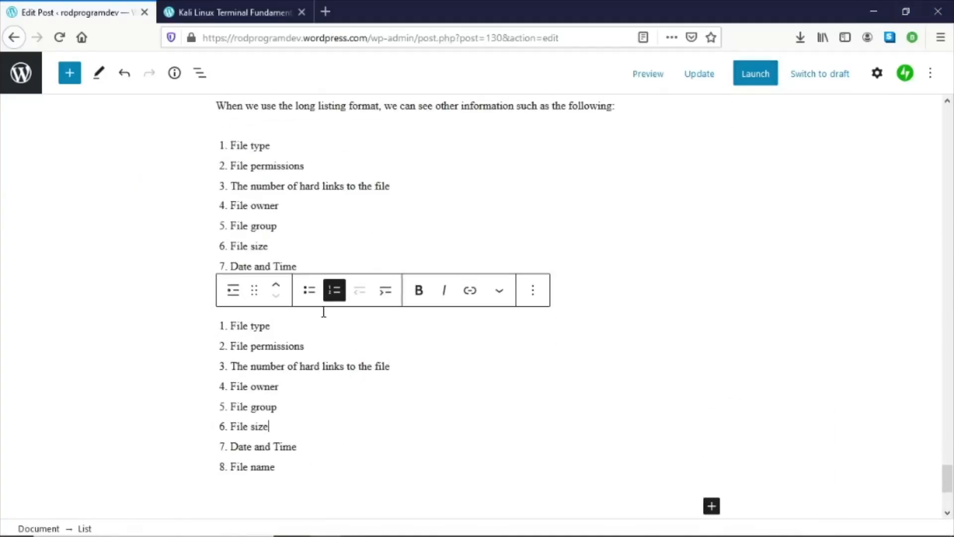
- Remove the duplicated eight-item list block below the original numbered list
{"action": "left_click", "coordinate": [323, 230]}
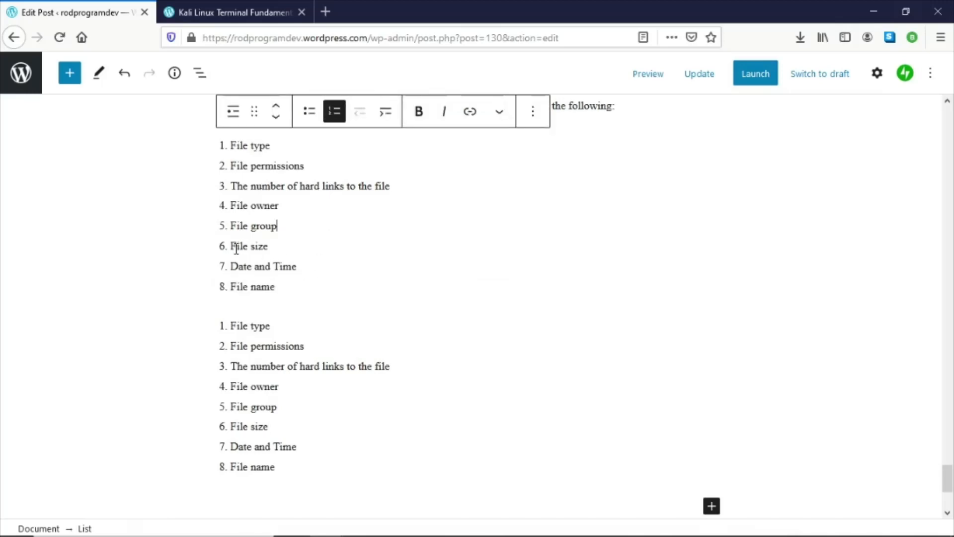
{"action": "left_click_drag", "start_coordinate": [233, 246], "coordinate": [285, 286]}
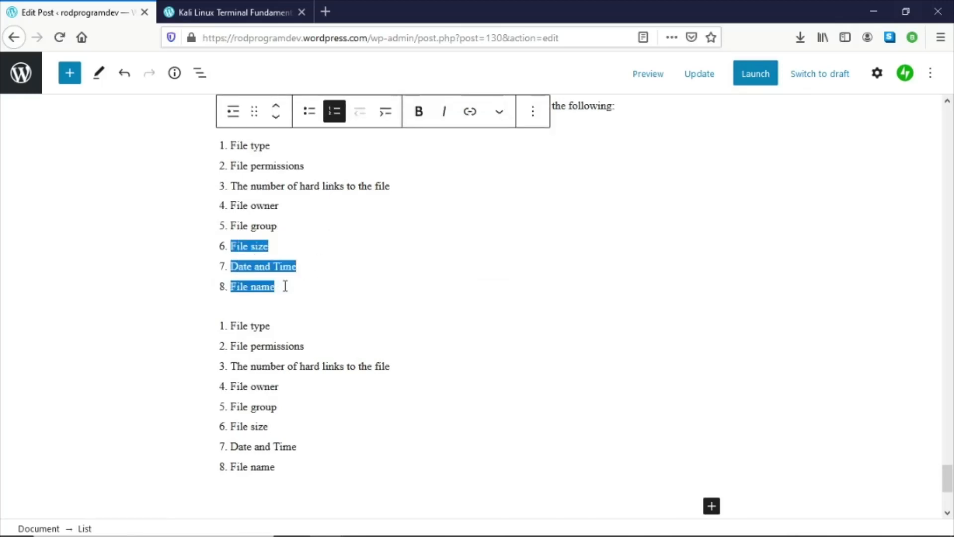
{"action": "left_click", "coordinate": [289, 367]}
{"action": "left_click_drag", "start_coordinate": [232, 328], "coordinate": [323, 466]}
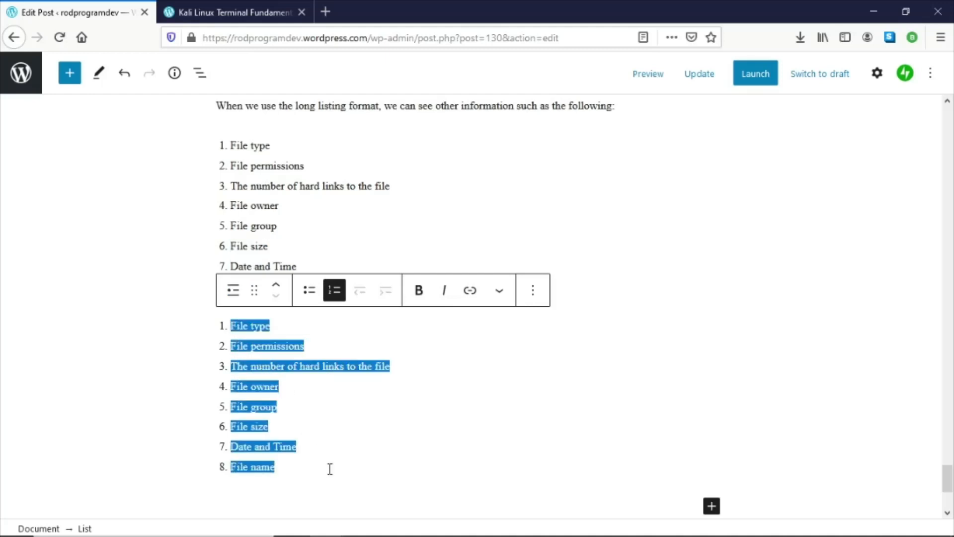
{"action": "left_click", "coordinate": [385, 441]}
{"action": "left_click", "coordinate": [534, 294]}
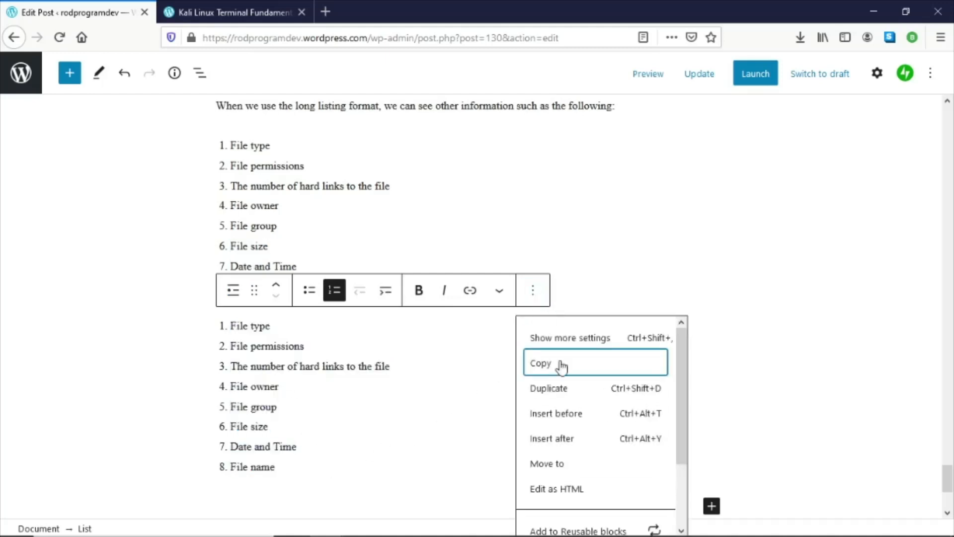
{"action": "scroll", "coordinate": [562, 366], "scroll_direction": "down", "scroll_amount": 3}
{"action": "left_click", "coordinate": [560, 518]}
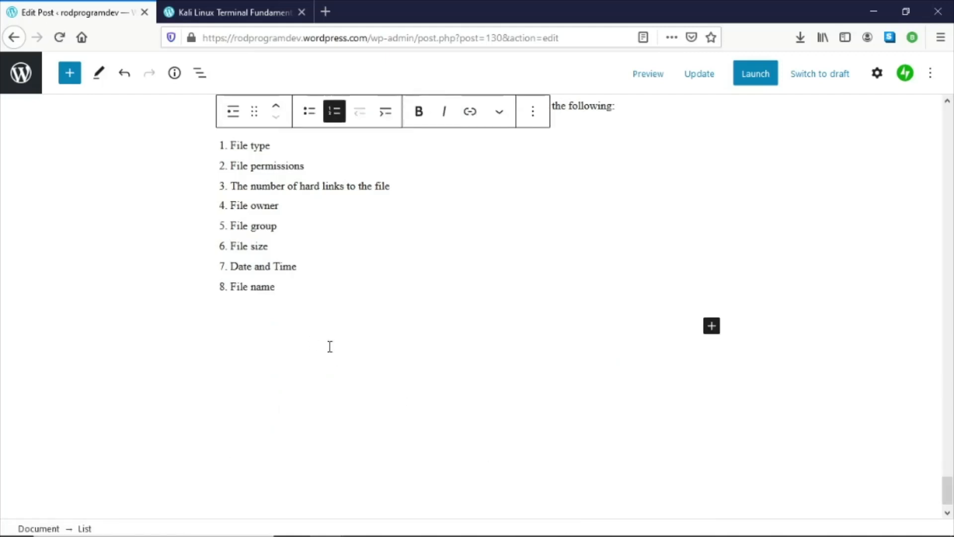
- Select list items 6 to 8 in the remaining numbered list
{"action": "left_click_drag", "start_coordinate": [275, 287], "coordinate": [222, 247]}
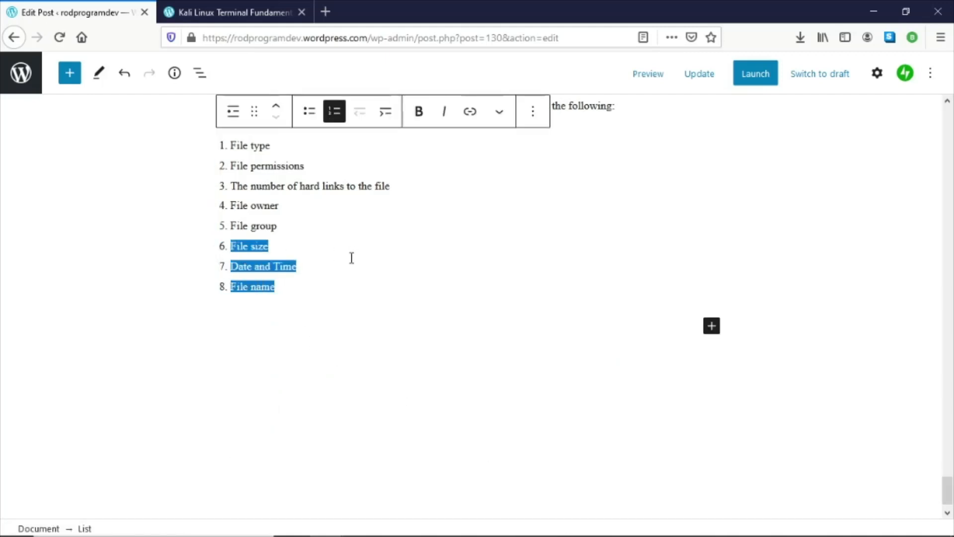
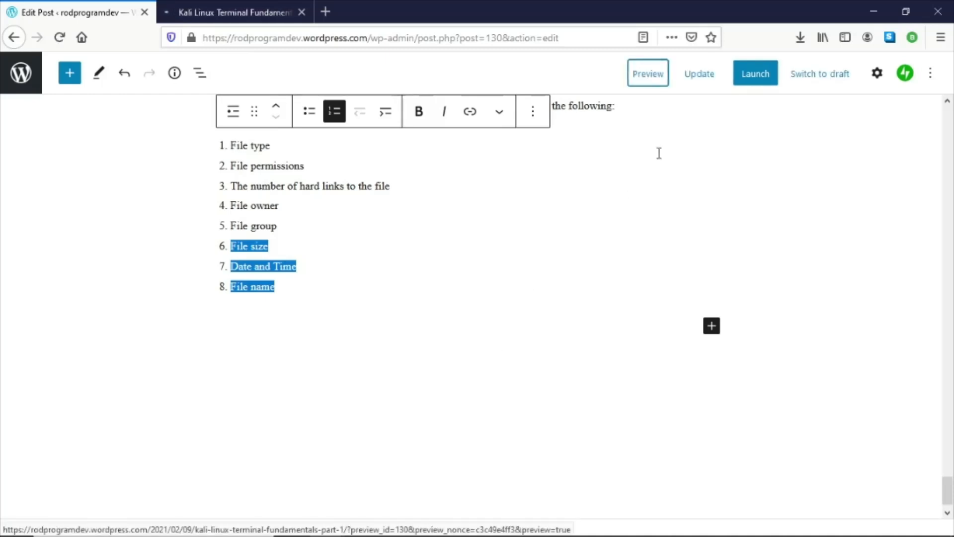
- Update the post to save the changes
{"action": "left_click", "coordinate": [690, 75]}
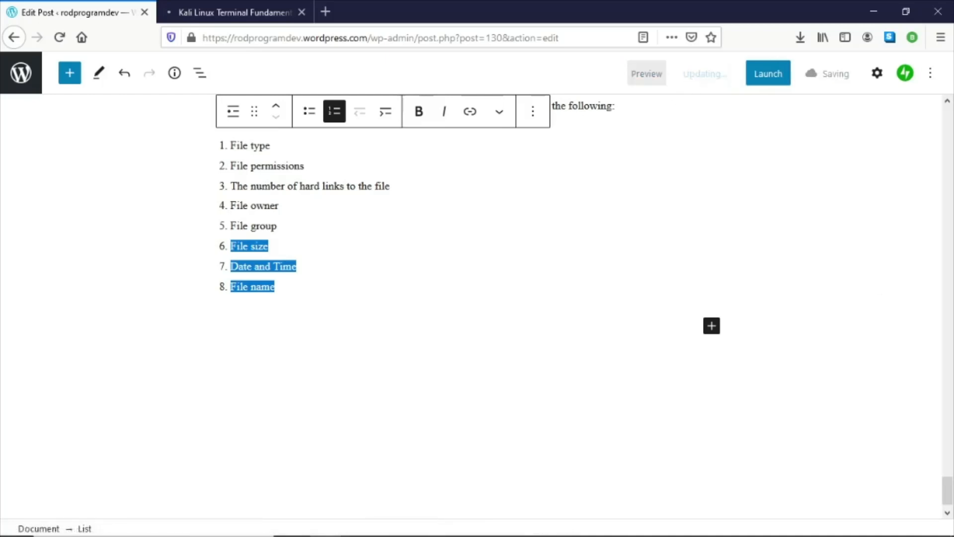
{"action": "left_click", "coordinate": [435, 253]}
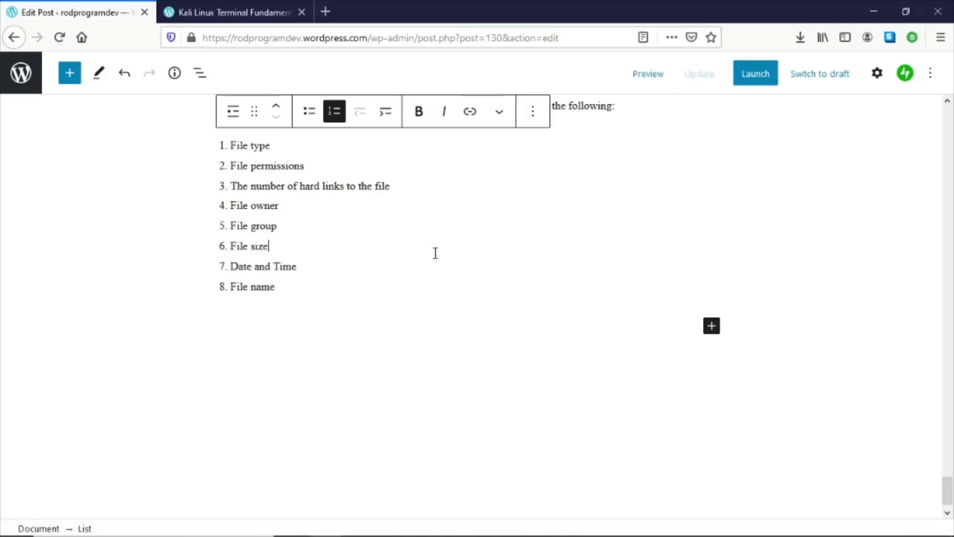
- Review the updated post in the preview tab, scrolling down to the eight-item list
{"action": "left_click", "coordinate": [225, 11]}
{"action": "scroll", "coordinate": [600, 297], "scroll_direction": "down", "scroll_amount": 15}
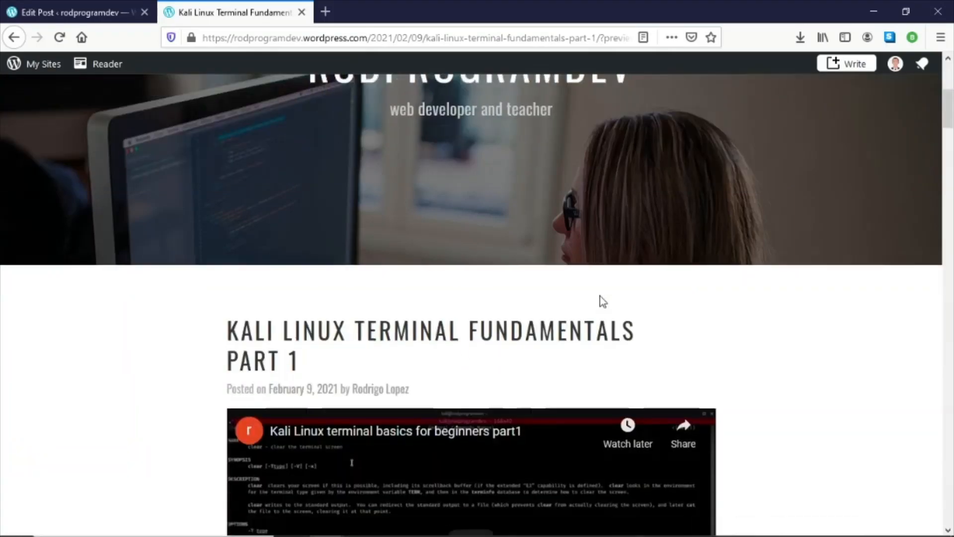
{"action": "scroll", "coordinate": [601, 296], "scroll_direction": "down", "scroll_amount": 15}
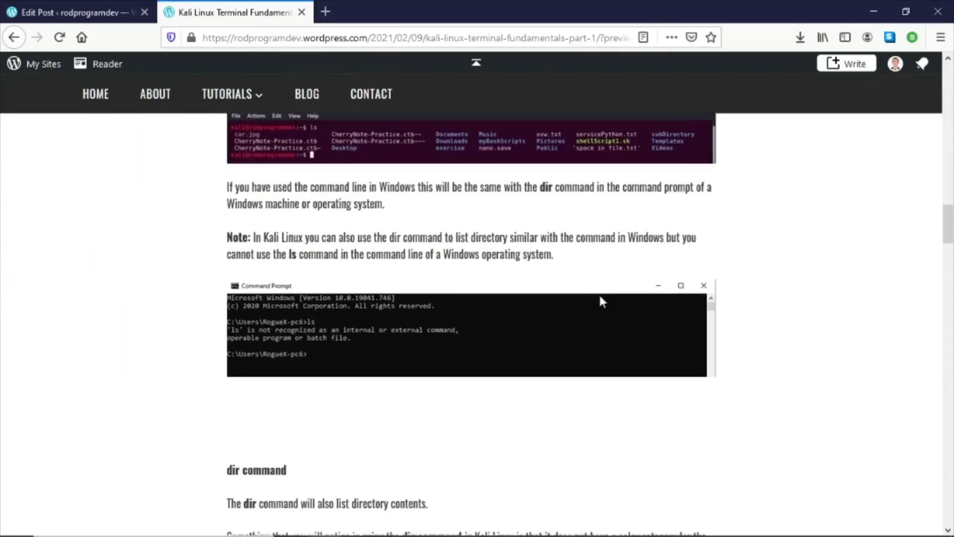
{"action": "scroll", "coordinate": [602, 301], "scroll_direction": "down", "scroll_amount": 15}
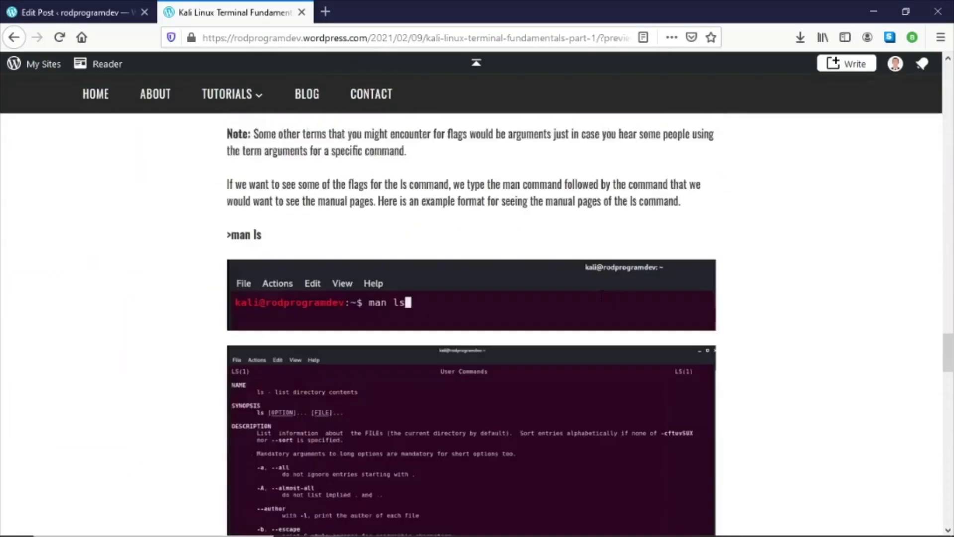
{"action": "scroll", "coordinate": [602, 298], "scroll_direction": "down", "scroll_amount": 10}
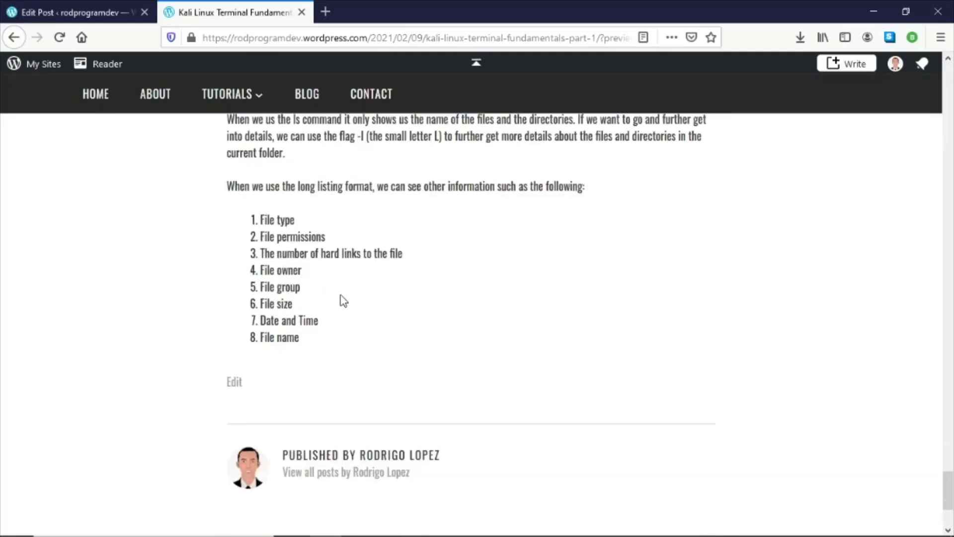
{"action": "scroll", "coordinate": [340, 301], "scroll_direction": "up", "scroll_amount": 1}
{"action": "left_click_drag", "start_coordinate": [260, 289], "coordinate": [319, 422]}
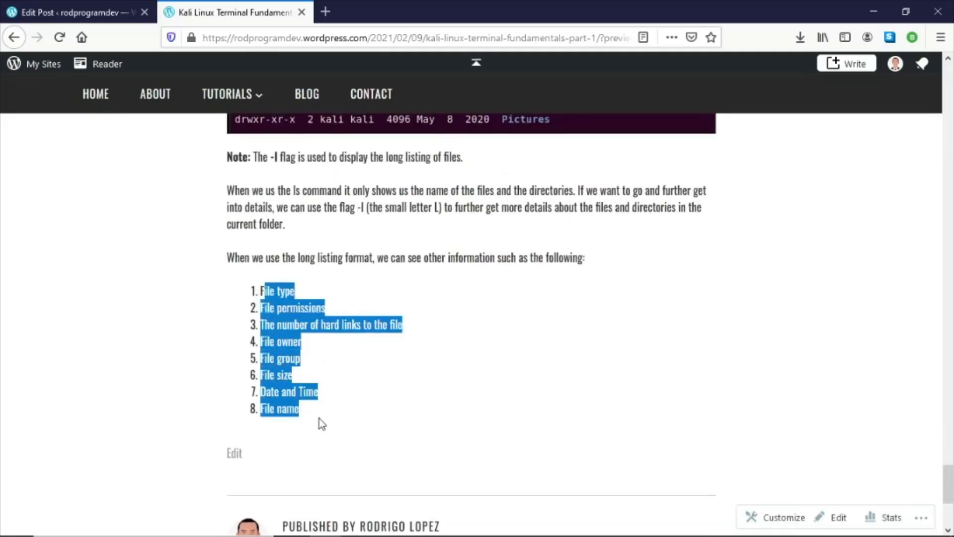
{"action": "left_click", "coordinate": [370, 388]}
{"action": "left_click", "coordinate": [5, 8]}
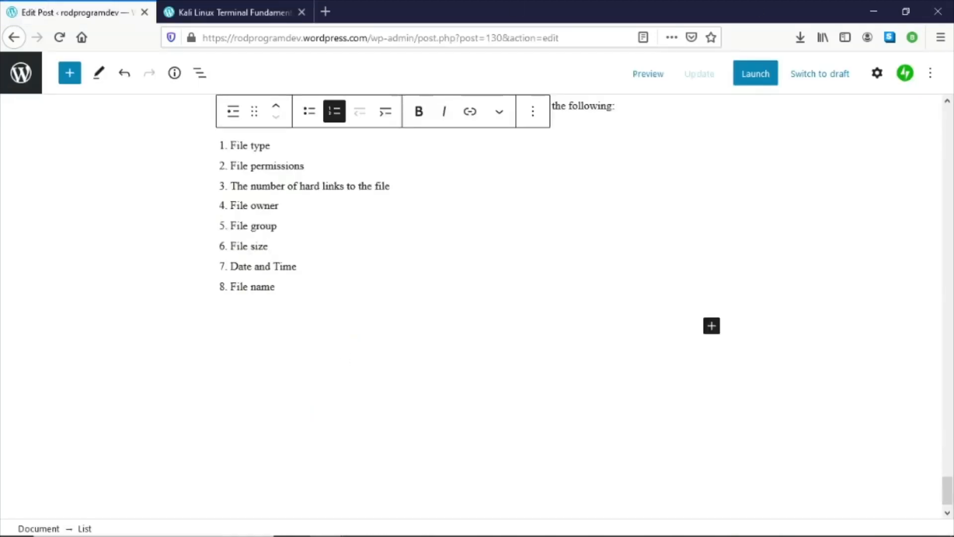
- Copy the four paragraphs that follow the long-listing screenshot in the Word document
{"action": "key", "text": "alt+Tab"}
{"action": "scroll", "coordinate": [353, 283], "scroll_direction": "down", "scroll_amount": 8}
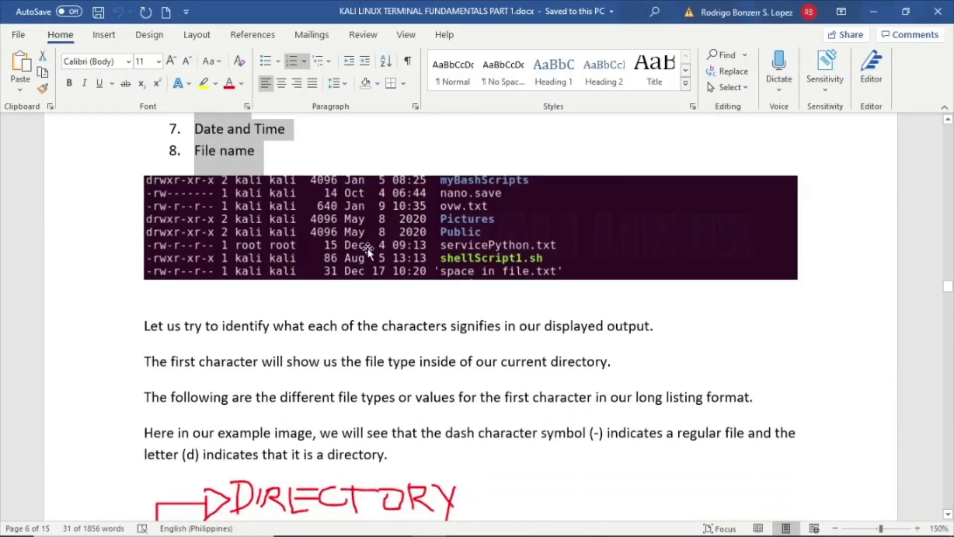
{"action": "left_click", "coordinate": [368, 251]}
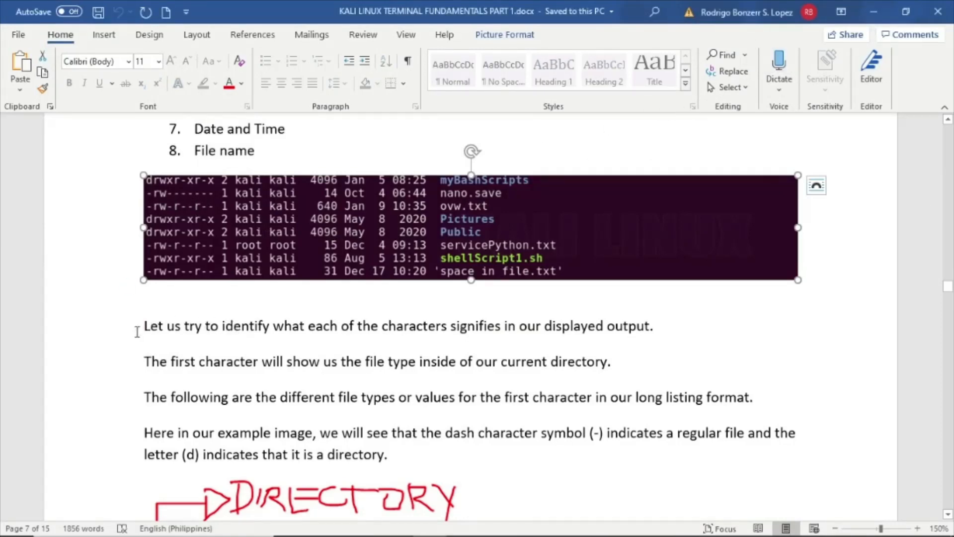
{"action": "left_click_drag", "start_coordinate": [143, 326], "coordinate": [440, 455]}
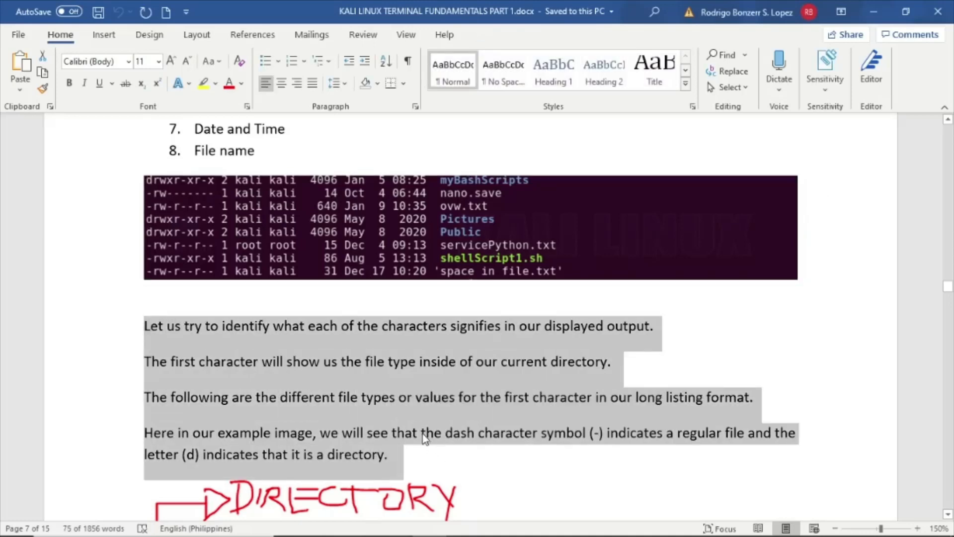
{"action": "left_click", "coordinate": [859, 20]}
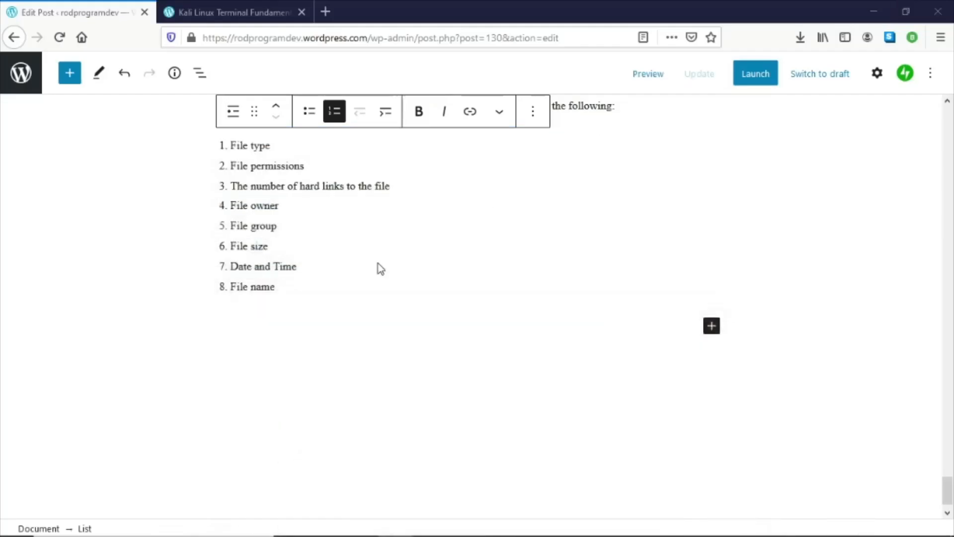
- Insert an image block below the numbered list and upload 13-ls-longlisting.PNG
{"action": "left_click", "coordinate": [646, 331]}
{"action": "left_click", "coordinate": [710, 323]}
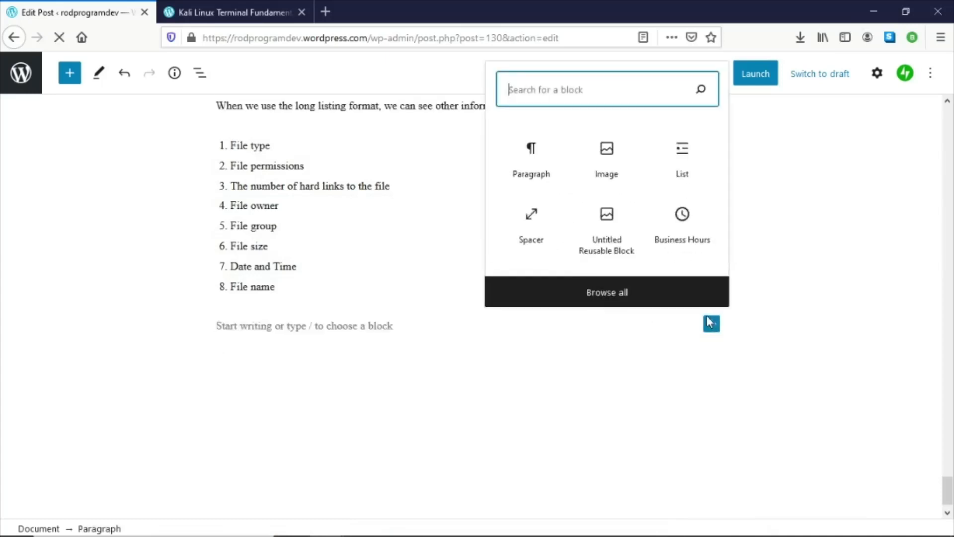
{"action": "left_click", "coordinate": [610, 165]}
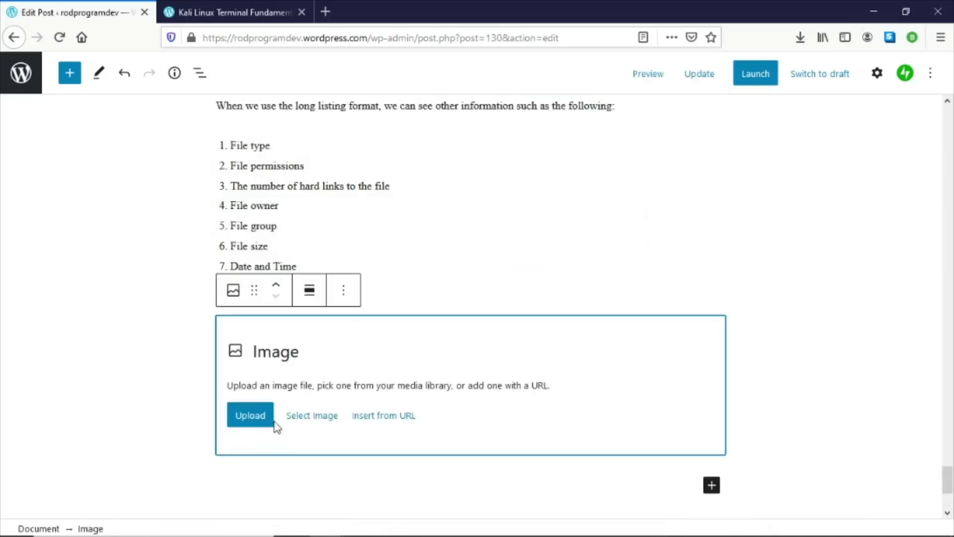
{"action": "left_click", "coordinate": [245, 420]}
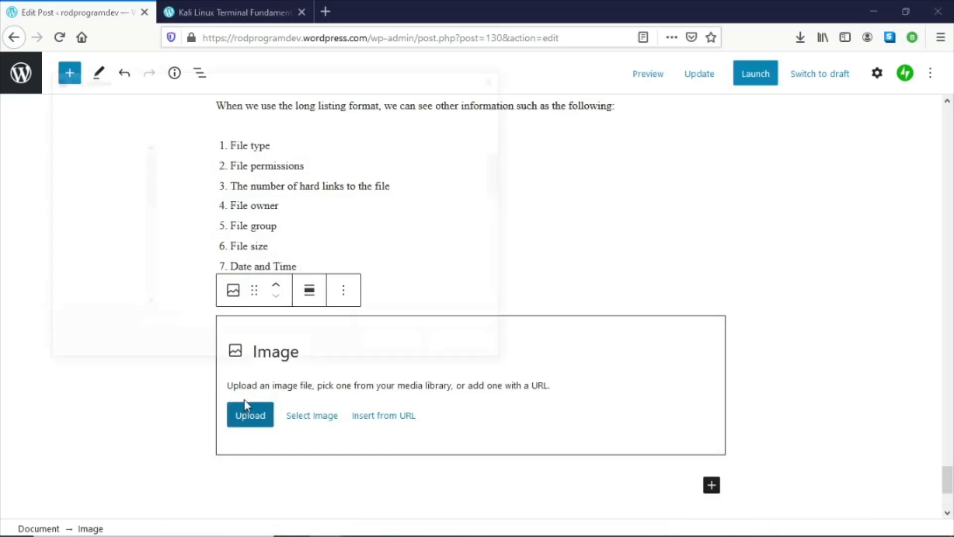
{"action": "scroll", "coordinate": [356, 293], "scroll_direction": "down", "scroll_amount": 5}
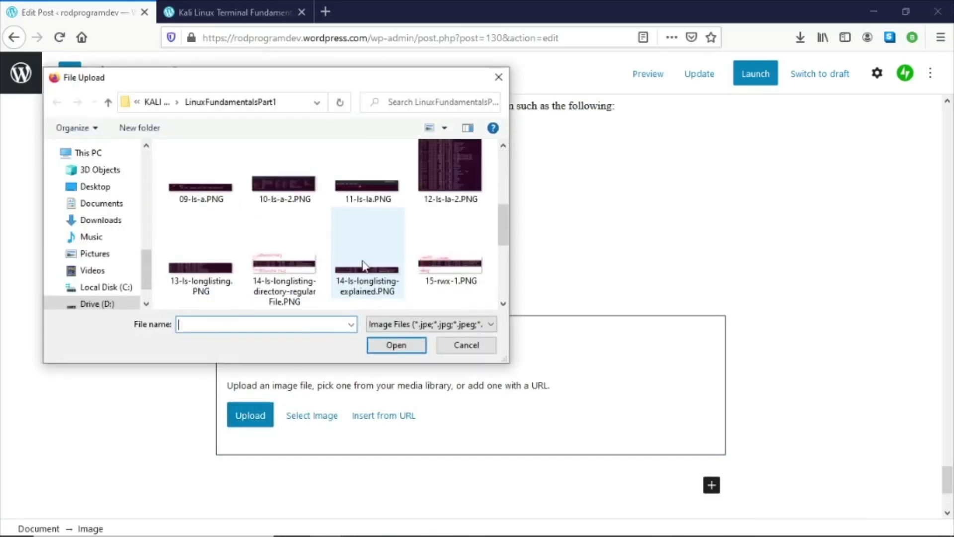
{"action": "double_click", "coordinate": [207, 285]}
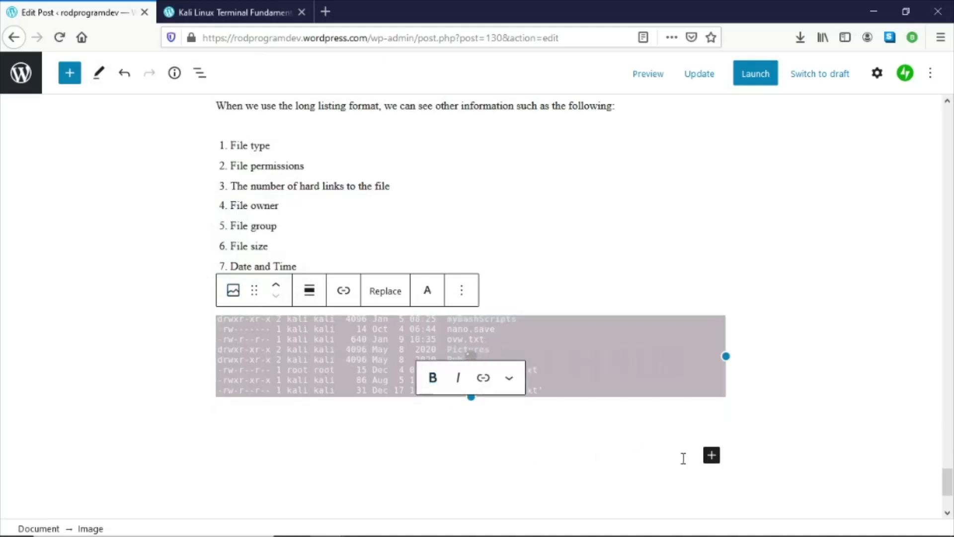
- Paste the copied paragraphs into a new paragraph below the image
{"action": "left_click", "coordinate": [705, 455]}
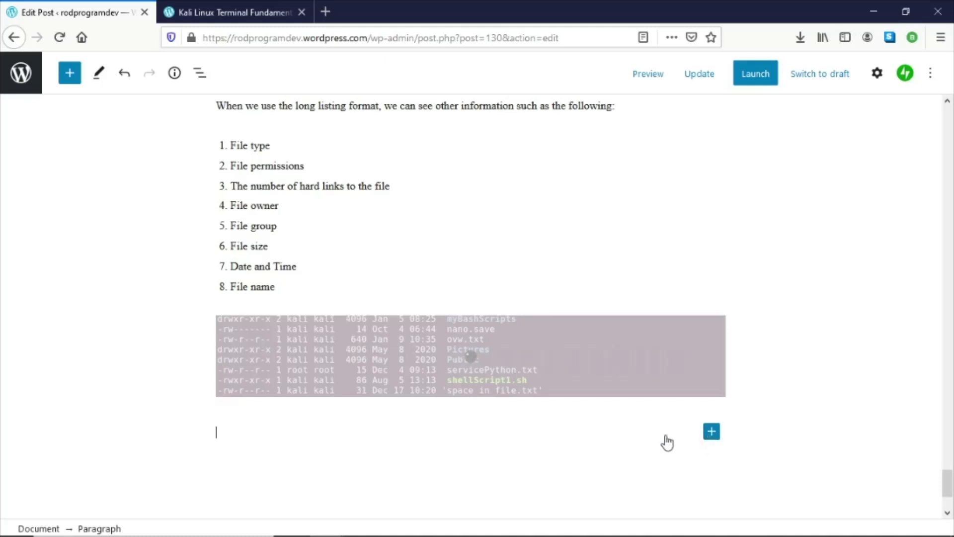
{"action": "key", "text": "ctrl+v"}
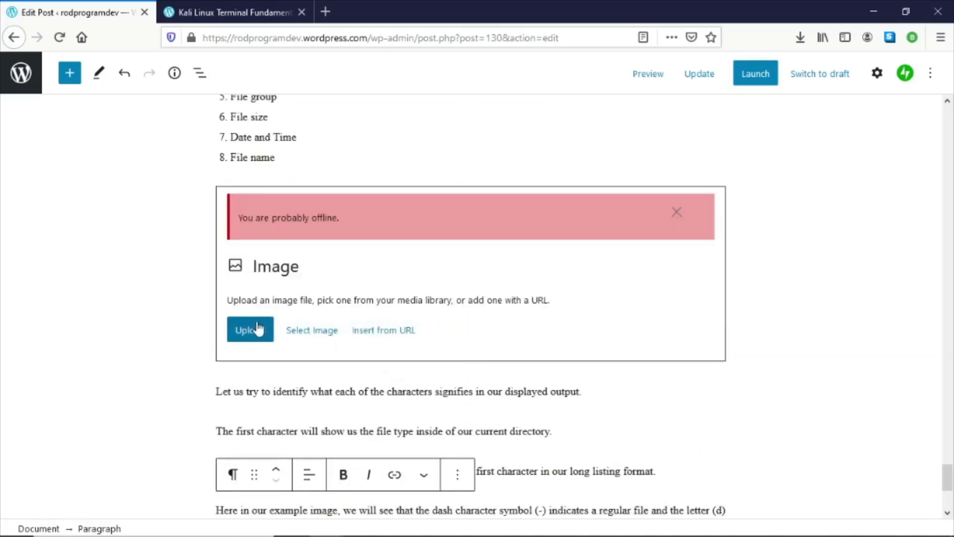
- Upload 13-ls-longlisting.PNG again into the emptied image block
{"action": "left_click", "coordinate": [257, 328]}
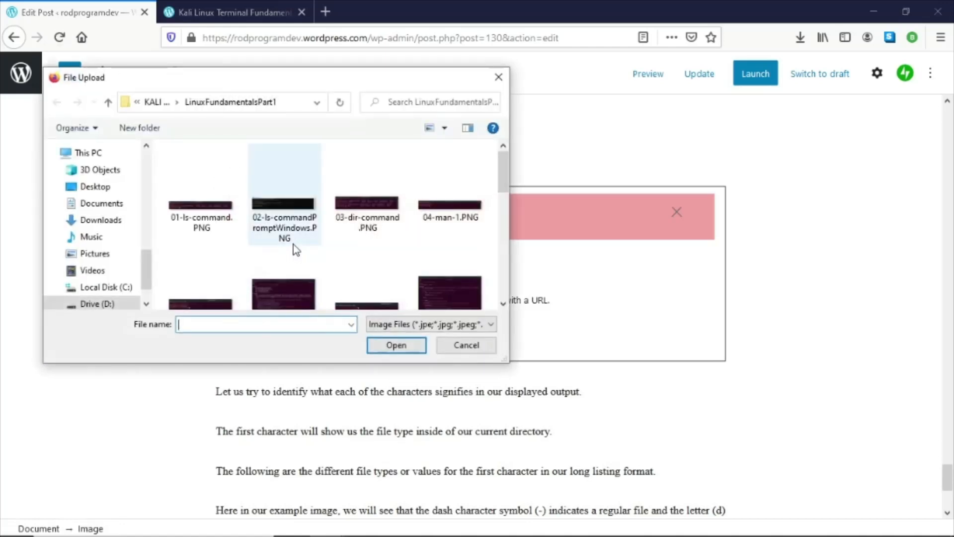
{"action": "scroll", "coordinate": [295, 248], "scroll_direction": "down", "scroll_amount": 5}
{"action": "scroll", "coordinate": [293, 251], "scroll_direction": "up", "scroll_amount": 1}
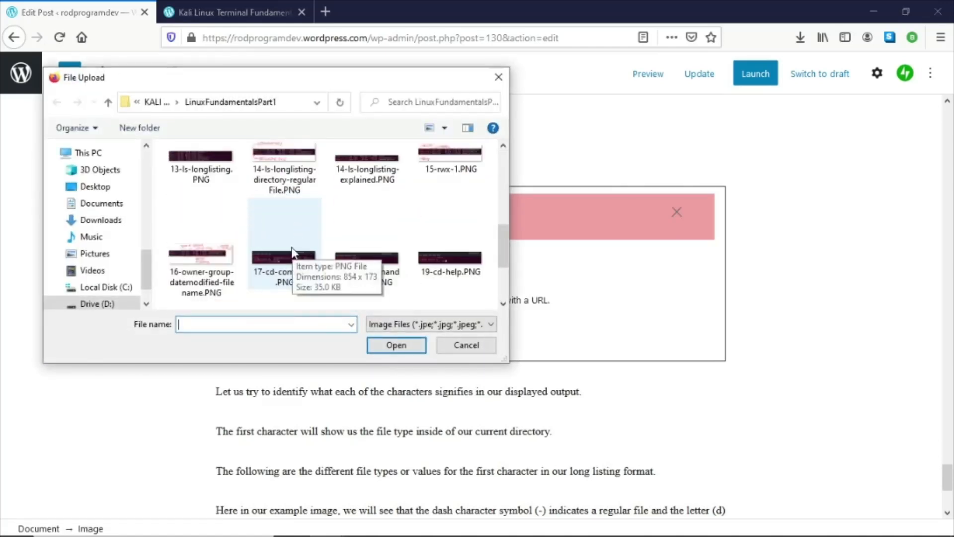
{"action": "double_click", "coordinate": [193, 180]}
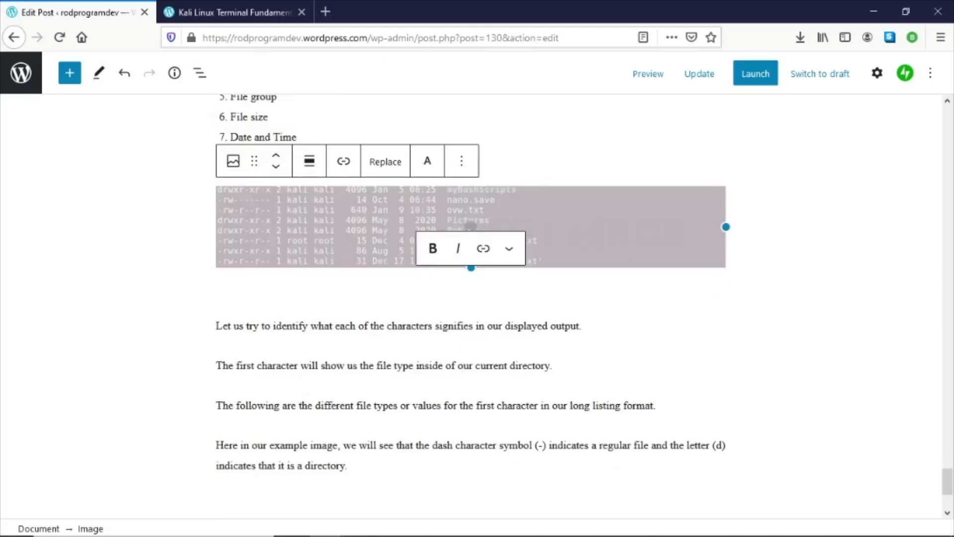
{"action": "left_click", "coordinate": [404, 367]}
- Copy the sentence and six-item list about other file type characters below the annotated image in Word
{"action": "left_click", "coordinate": [693, 77]}
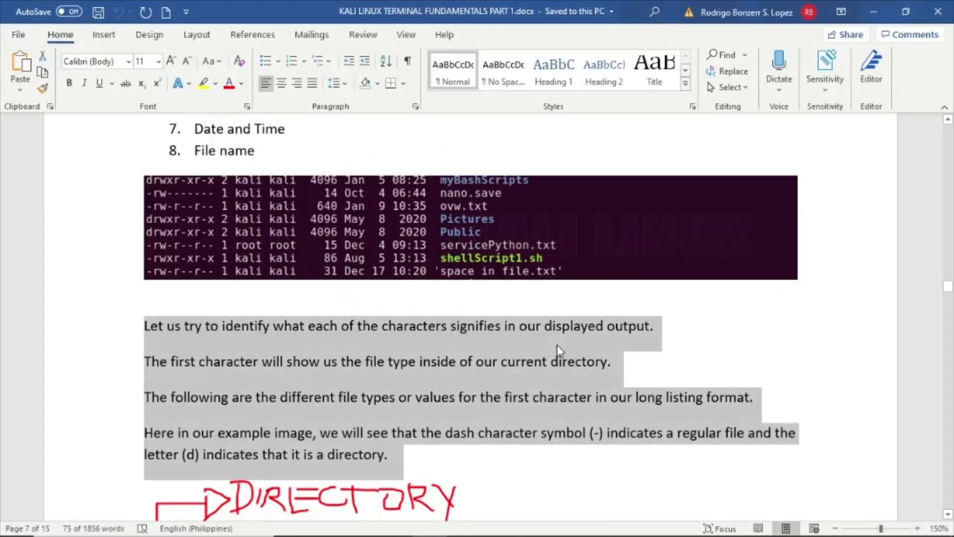
{"action": "scroll", "coordinate": [557, 344], "scroll_direction": "down", "scroll_amount": 5}
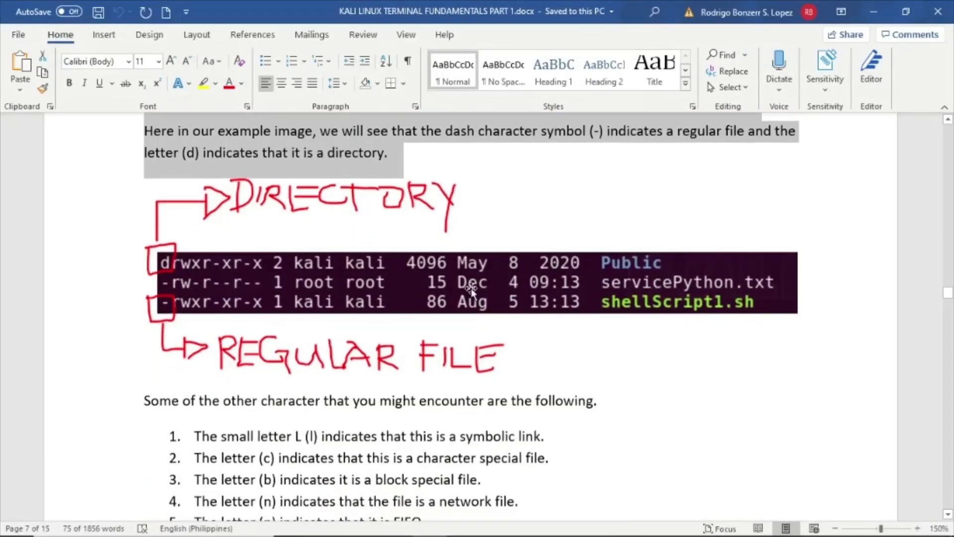
{"action": "left_click", "coordinate": [471, 291]}
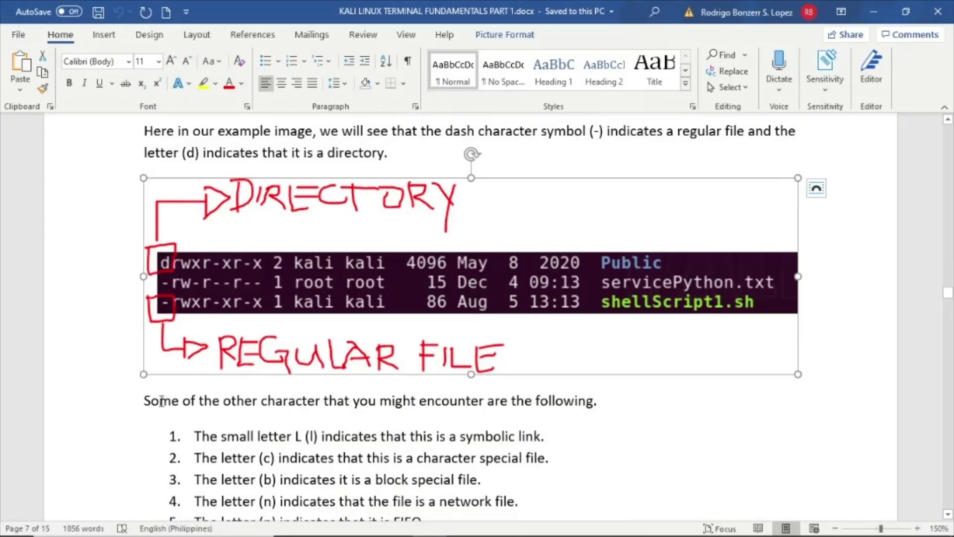
{"action": "left_click_drag", "start_coordinate": [145, 399], "coordinate": [338, 450]}
{"action": "scroll", "coordinate": [338, 449], "scroll_direction": "down", "scroll_amount": 3}
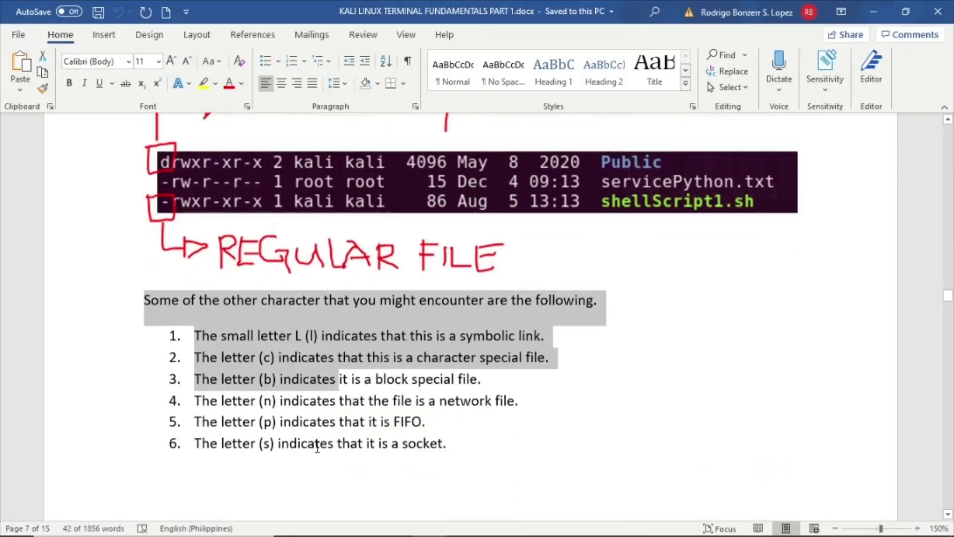
{"action": "left_click", "coordinate": [470, 440], "text": "shift"}
{"action": "key", "text": "ctrl+c"}
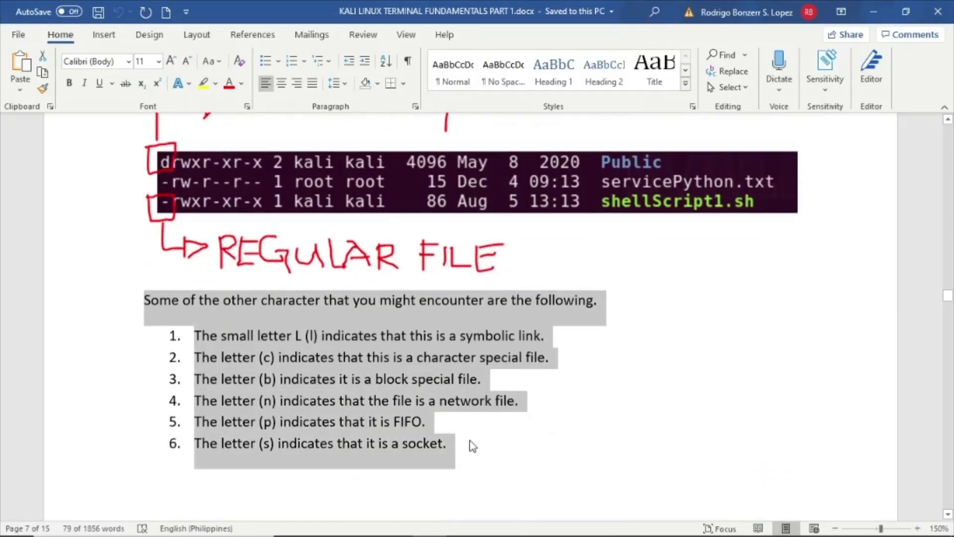
{"action": "right_click", "coordinate": [471, 444]}
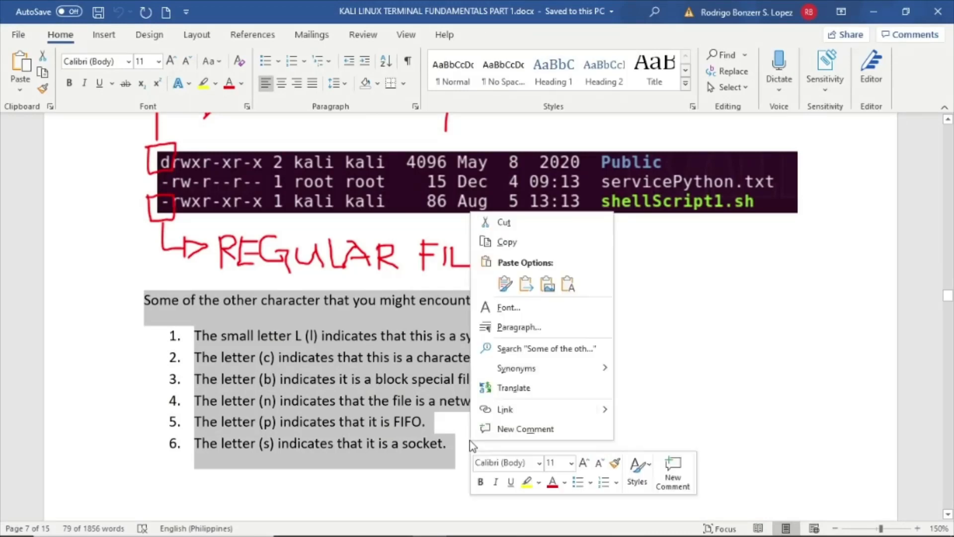
{"action": "left_click", "coordinate": [524, 246]}
{"action": "left_click", "coordinate": [874, 11]}
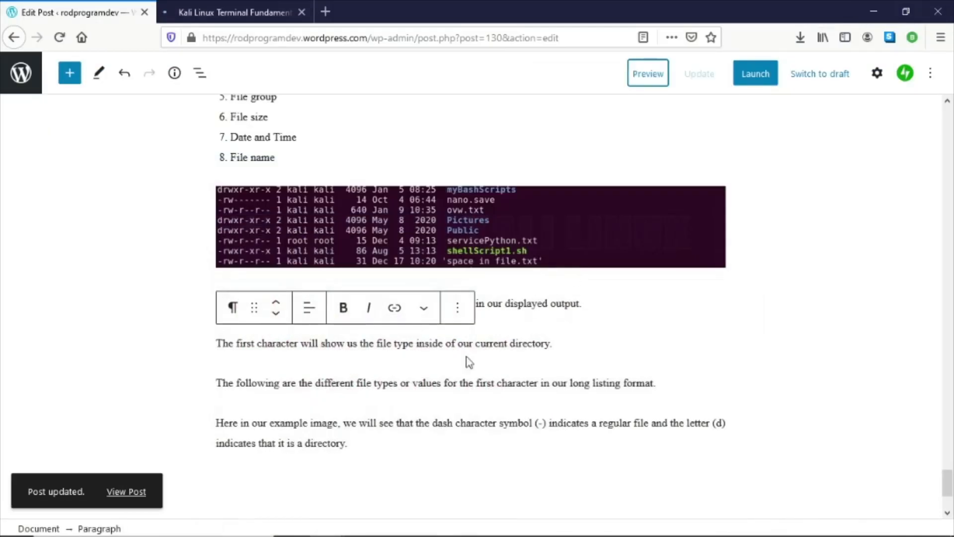
- Add an image block after the last paragraph and upload 14-ls-longlisting-directory-regularFile.PNG
{"action": "left_click", "coordinate": [419, 443]}
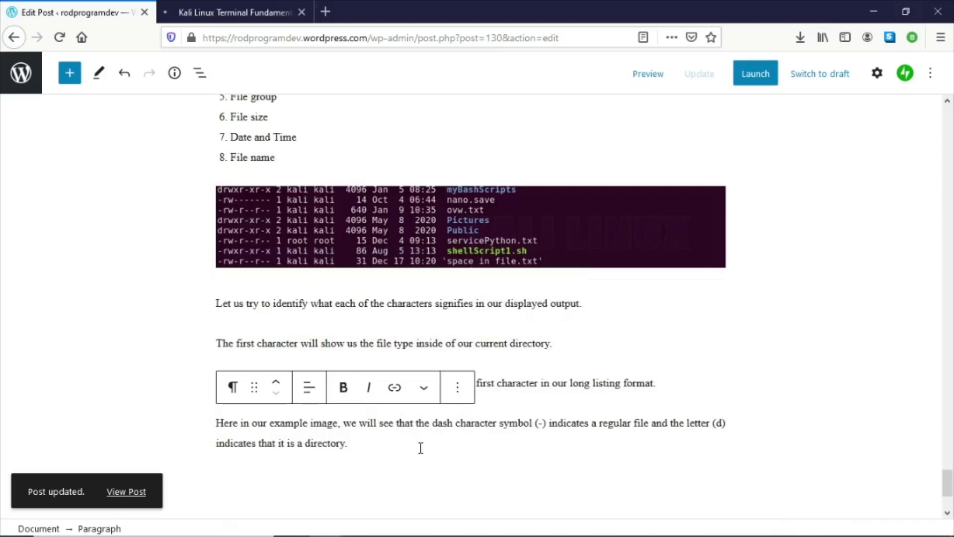
{"action": "key", "text": "Return"}
{"action": "left_click", "coordinate": [712, 433]}
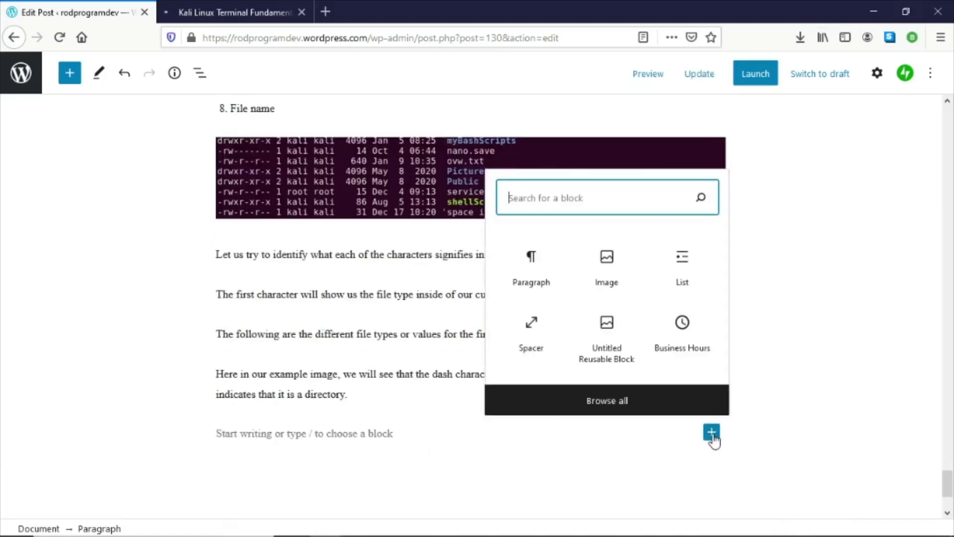
{"action": "left_click", "coordinate": [606, 266]}
{"action": "scroll", "coordinate": [348, 328], "scroll_direction": "down", "scroll_amount": 4}
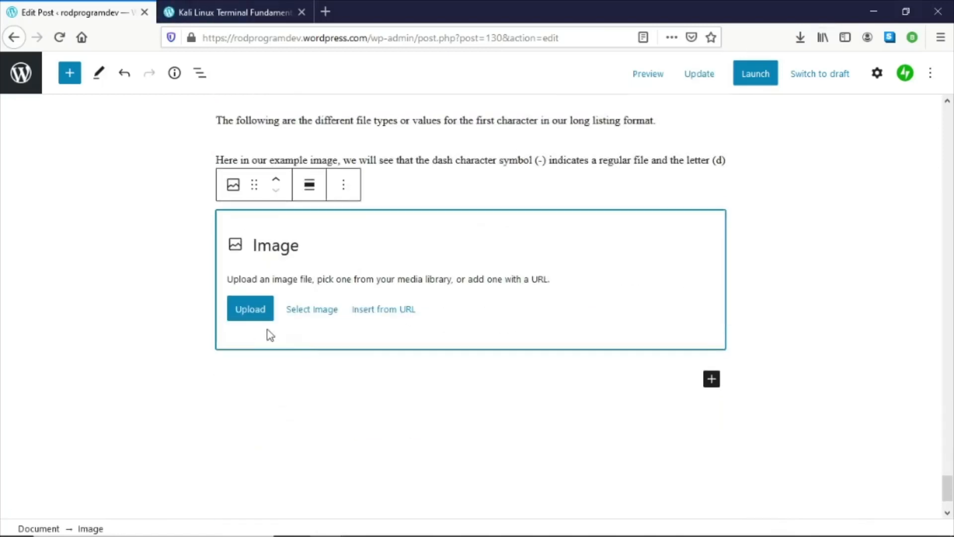
{"action": "left_click", "coordinate": [252, 309]}
{"action": "scroll", "coordinate": [348, 234], "scroll_direction": "down", "scroll_amount": 3}
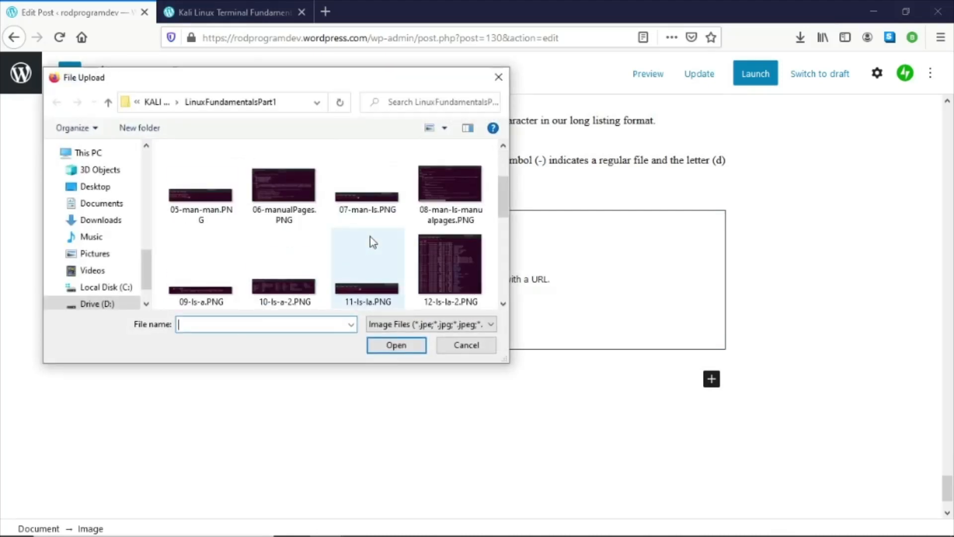
{"action": "scroll", "coordinate": [373, 242], "scroll_direction": "down", "scroll_amount": 3}
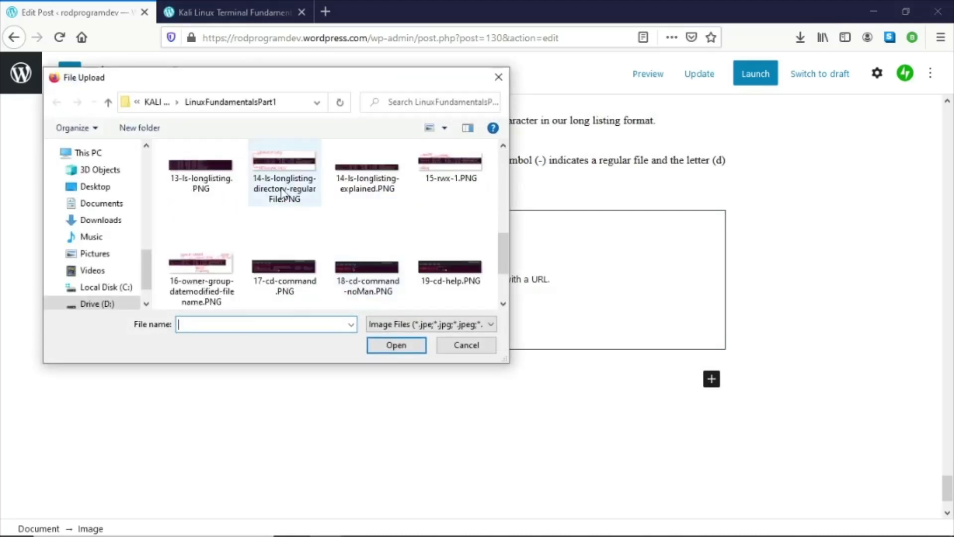
{"action": "double_click", "coordinate": [282, 190]}
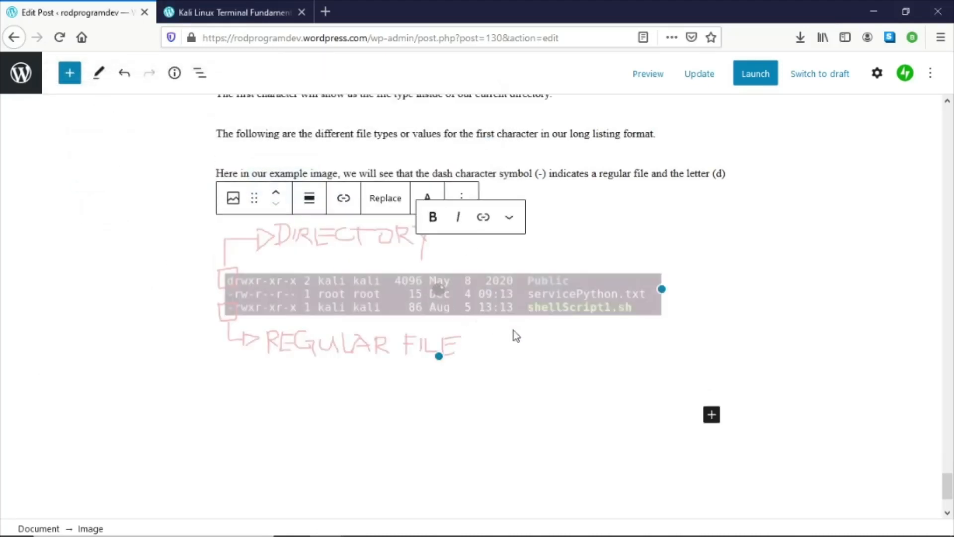
- Paste the copied sentence and six-item file type list into a new paragraph below the annotated image
{"action": "left_click", "coordinate": [601, 416]}
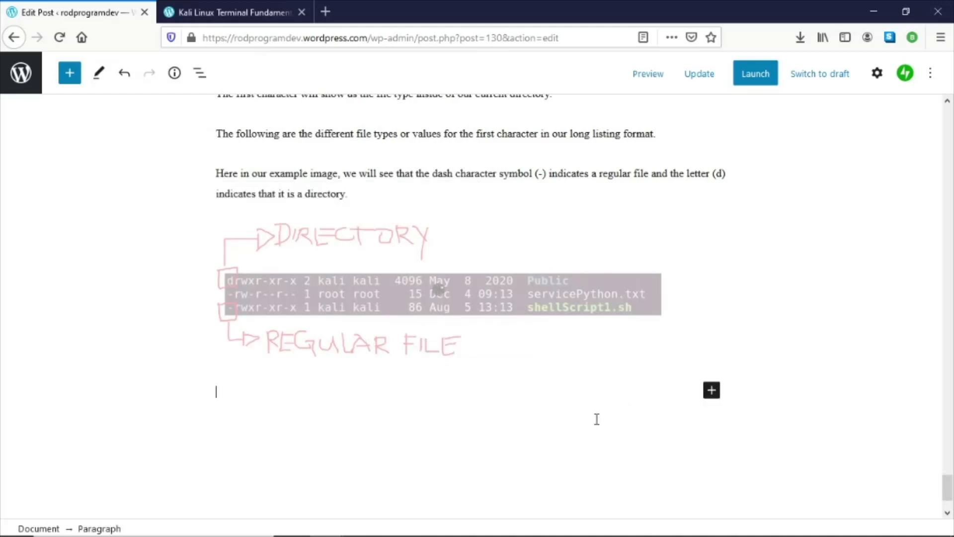
{"action": "key", "text": "ctrl+v"}
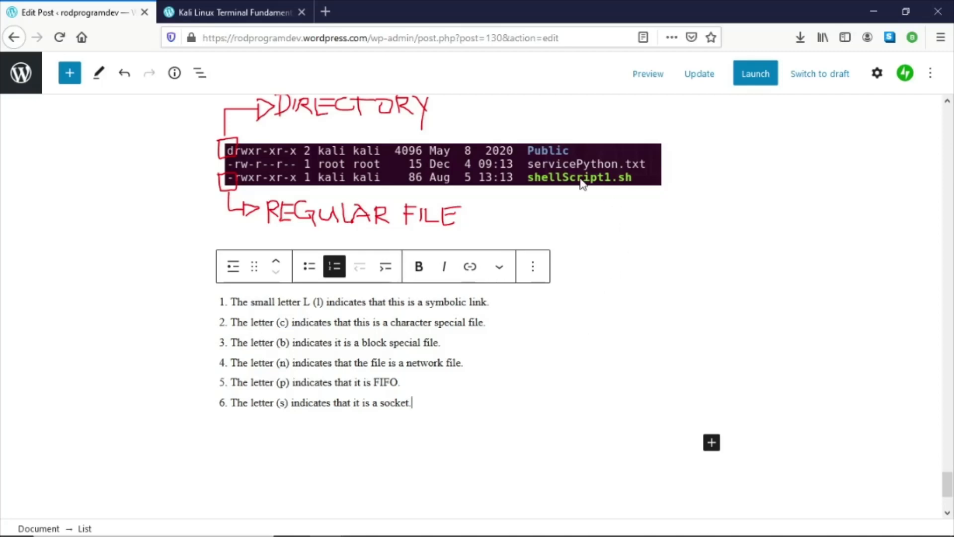
{"action": "scroll", "coordinate": [247, 206], "scroll_direction": "up", "scroll_amount": 3}
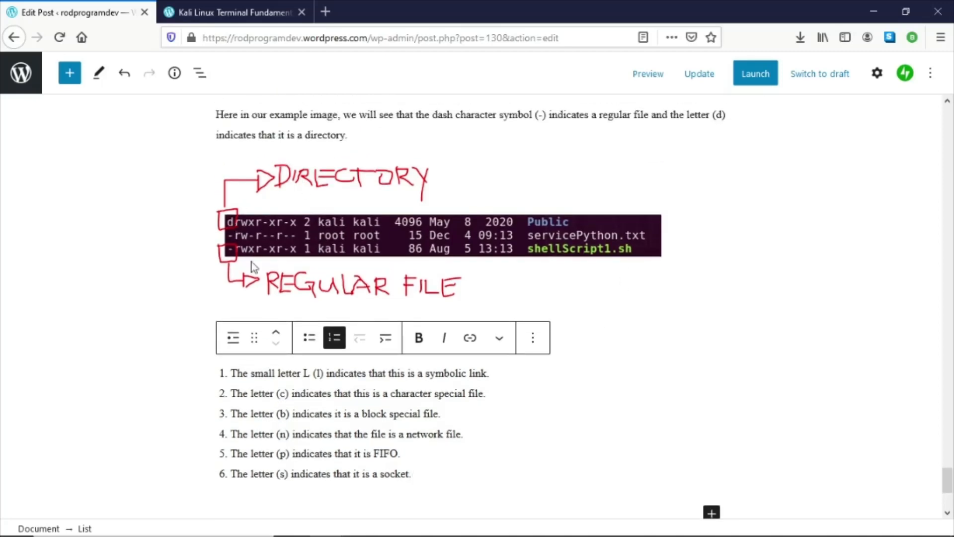
{"action": "scroll", "coordinate": [581, 432], "scroll_direction": "down", "scroll_amount": 3}
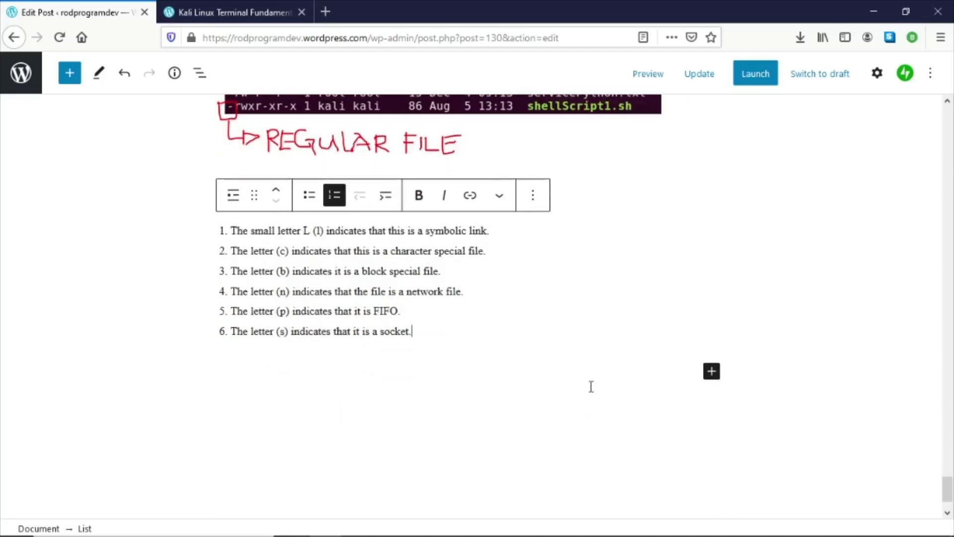
- Copy the two paragraphs introducing the nine file permission characters from the Word document
{"action": "key", "text": "alt+Tab"}
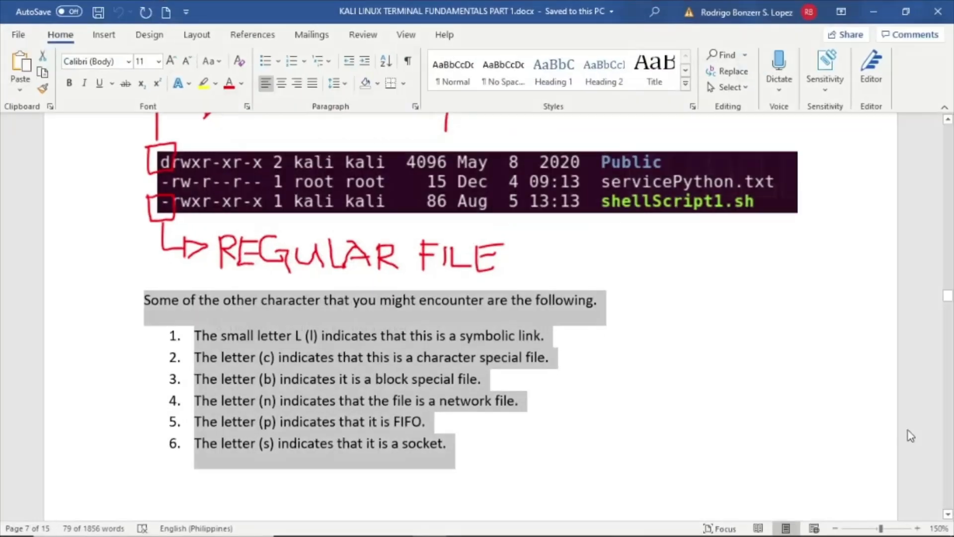
{"action": "scroll", "coordinate": [497, 304], "scroll_direction": "down", "scroll_amount": 8}
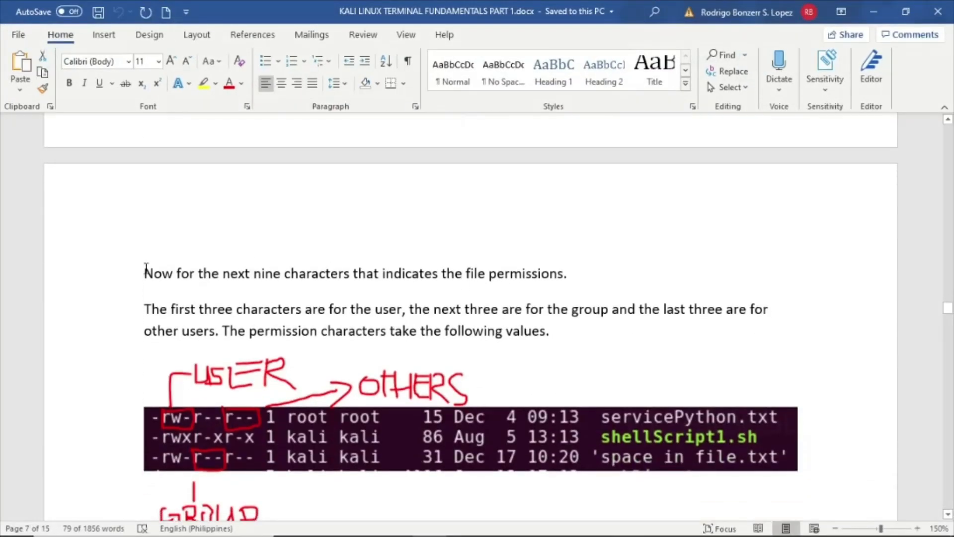
{"action": "left_click_drag", "start_coordinate": [145, 272], "coordinate": [633, 335]}
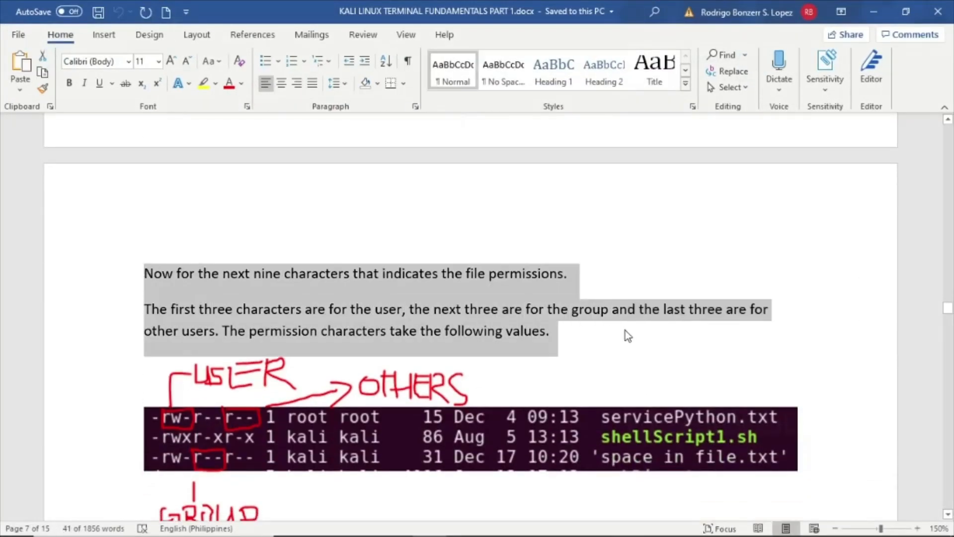
{"action": "left_click", "coordinate": [874, 11]}
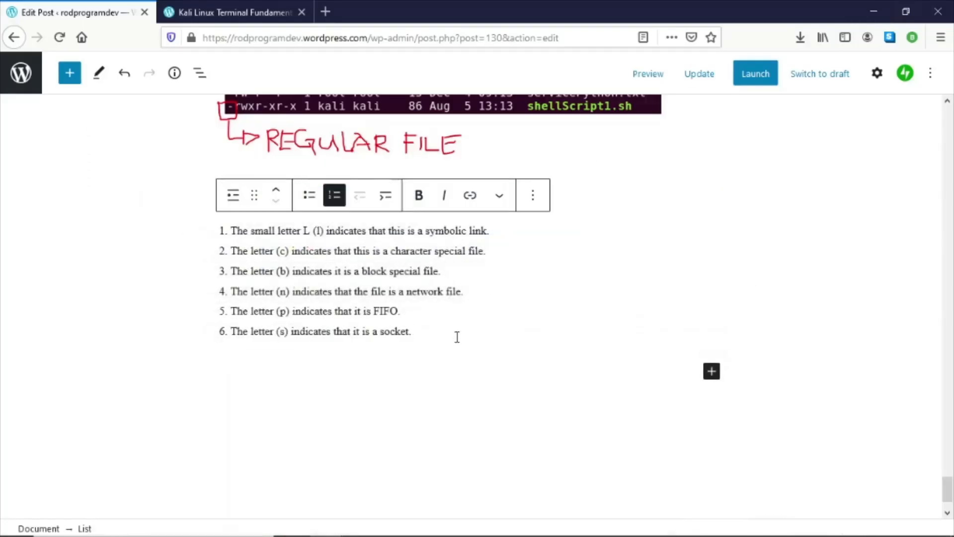
- Paste the permission paragraphs into a new paragraph below the file type list
{"action": "left_click", "coordinate": [464, 385]}
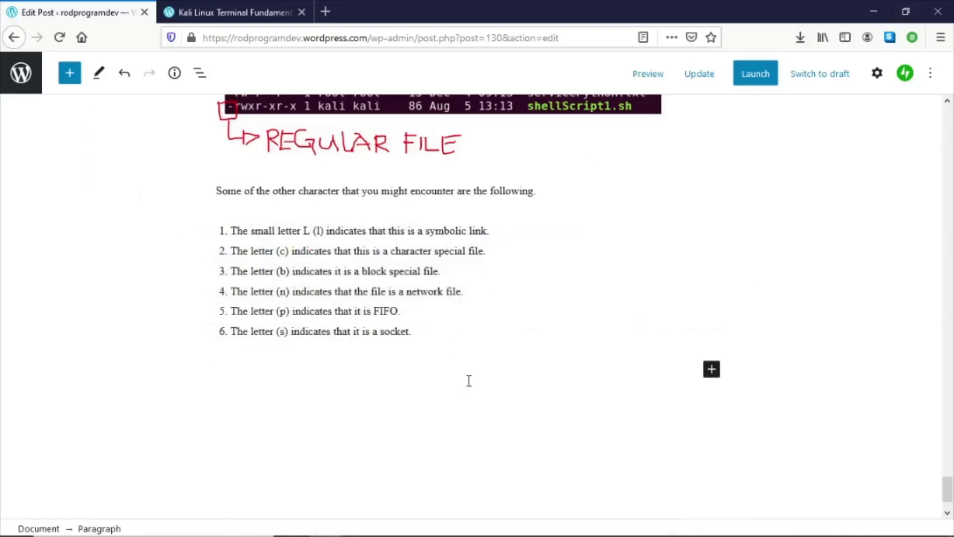
{"action": "key", "text": "ctrl+v"}
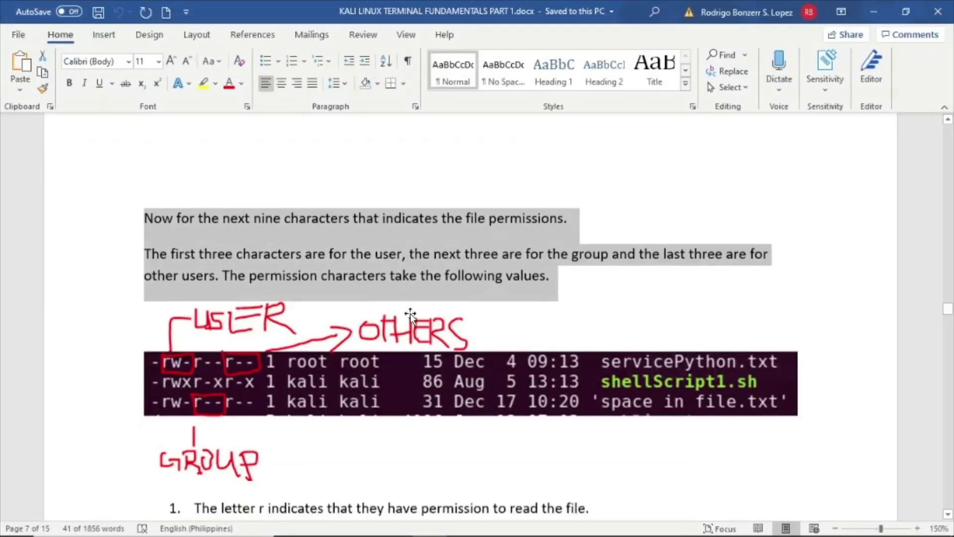
{"action": "scroll", "coordinate": [295, 310], "scroll_direction": "down", "scroll_amount": 1}
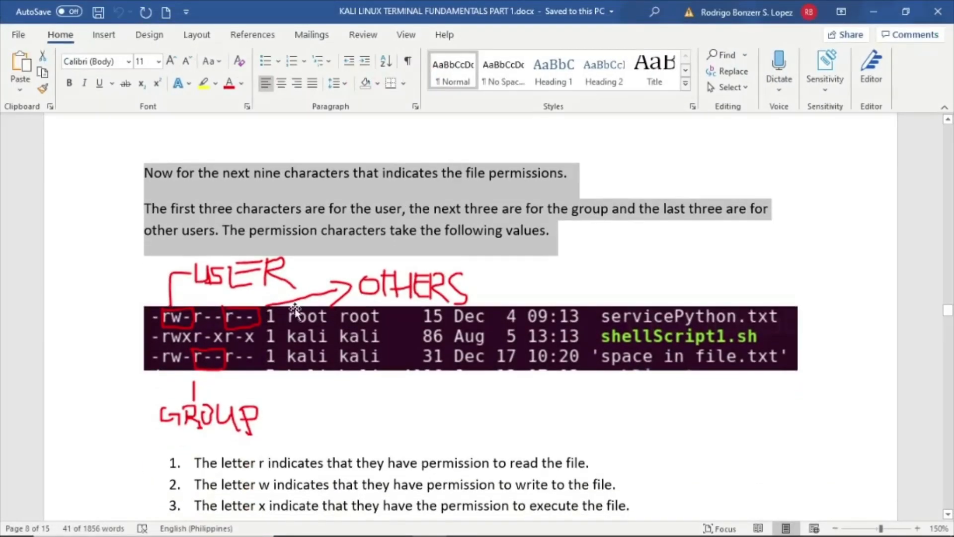
{"action": "scroll", "coordinate": [238, 349], "scroll_direction": "down", "scroll_amount": 1}
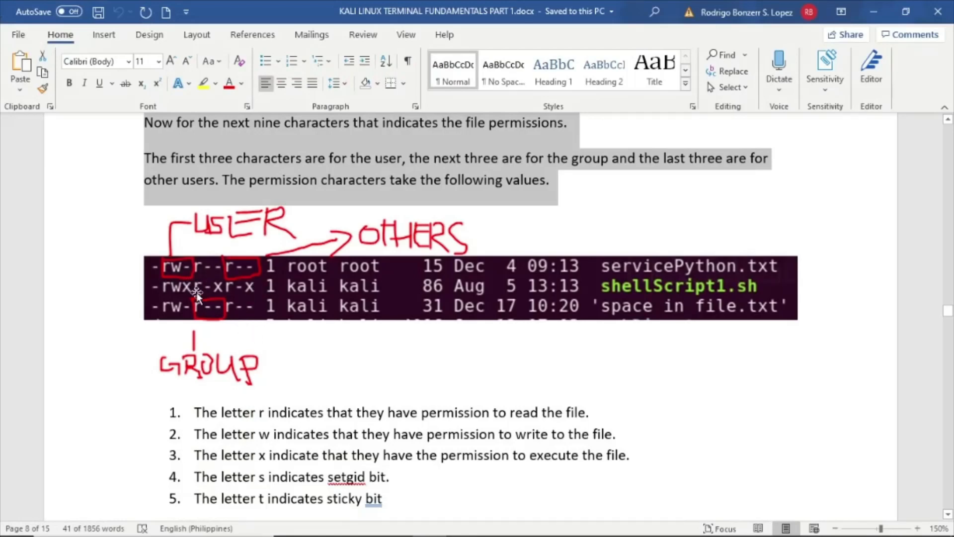
{"action": "left_click", "coordinate": [873, 10]}
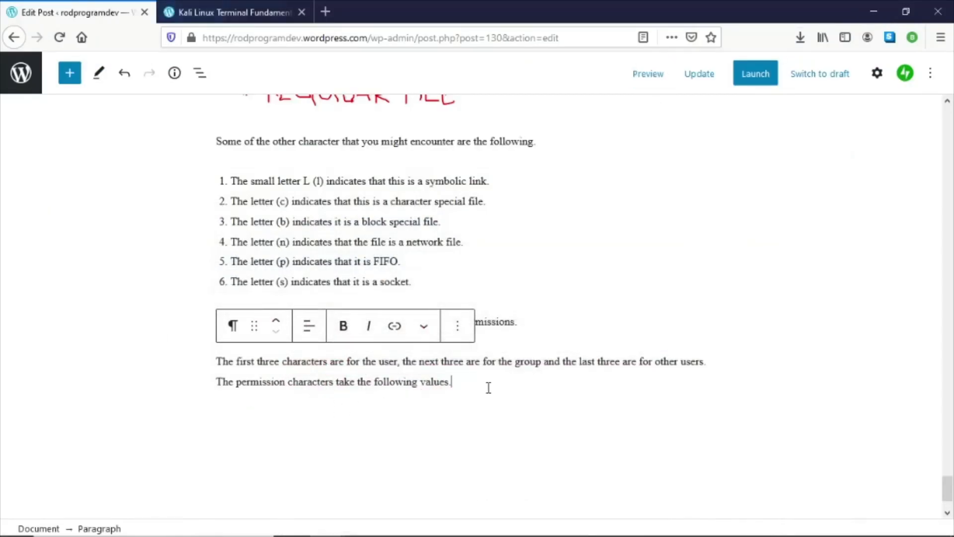
- Add an image block after the permission paragraphs and upload the 15-rwx screenshot
{"action": "key", "text": "Return"}
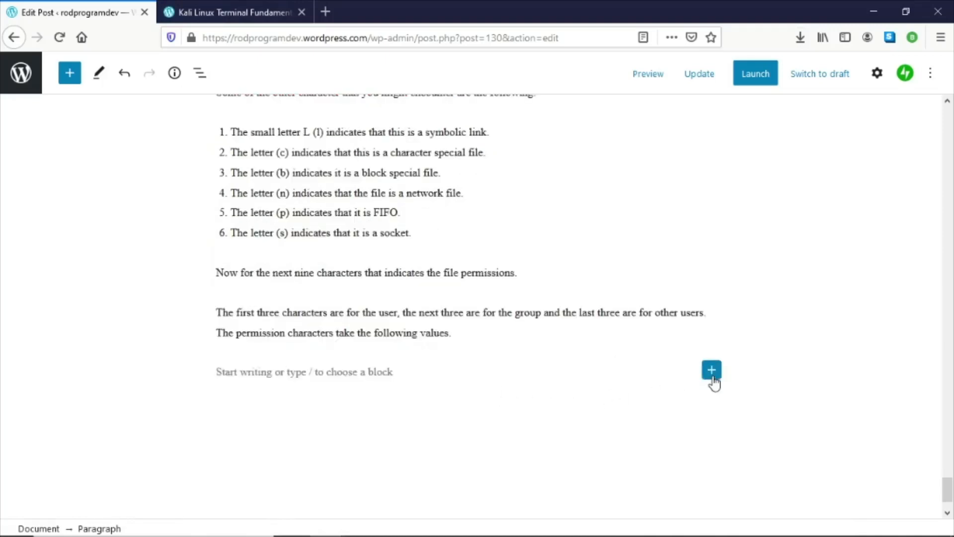
{"action": "left_click", "coordinate": [711, 369]}
{"action": "left_click", "coordinate": [604, 212]}
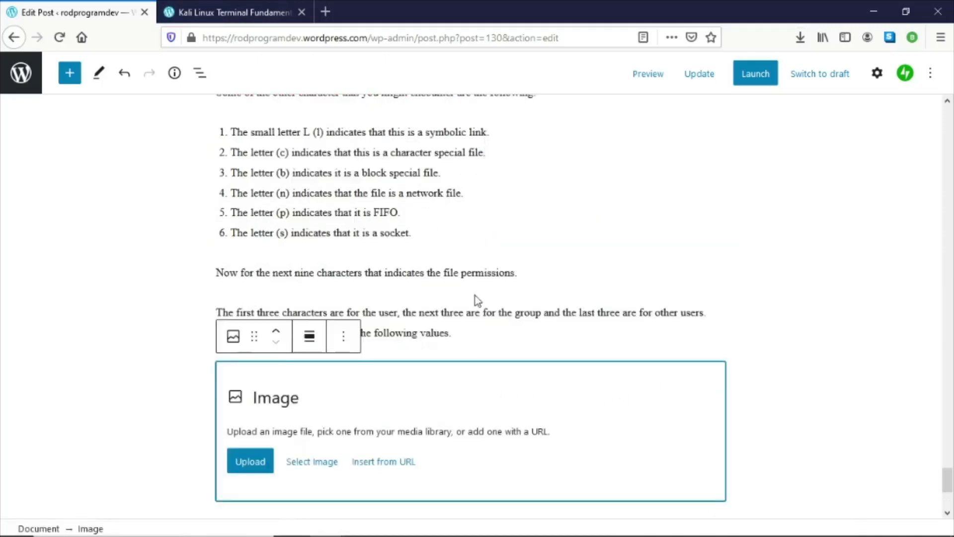
{"action": "left_click", "coordinate": [242, 463]}
{"action": "scroll", "coordinate": [368, 270], "scroll_direction": "down", "scroll_amount": 5}
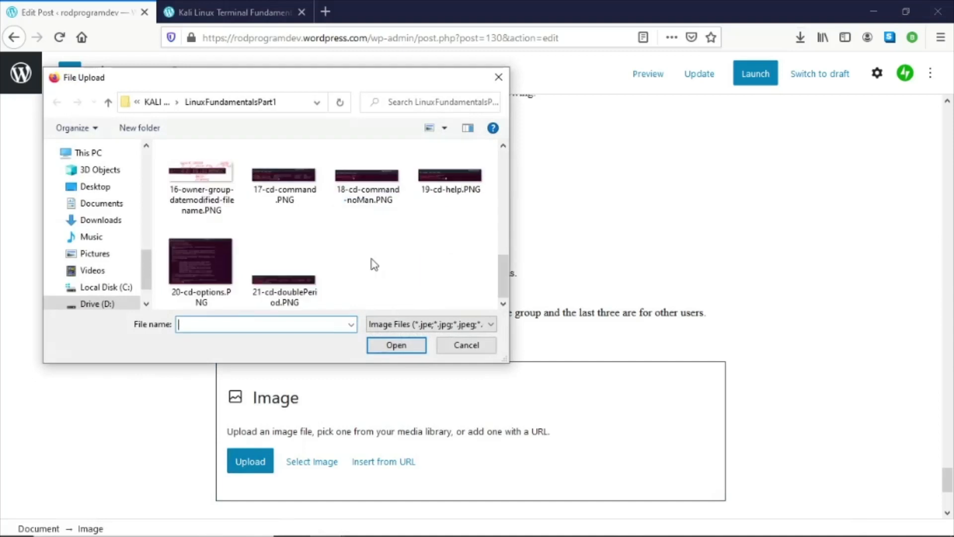
{"action": "scroll", "coordinate": [368, 270], "scroll_direction": "up", "scroll_amount": 3}
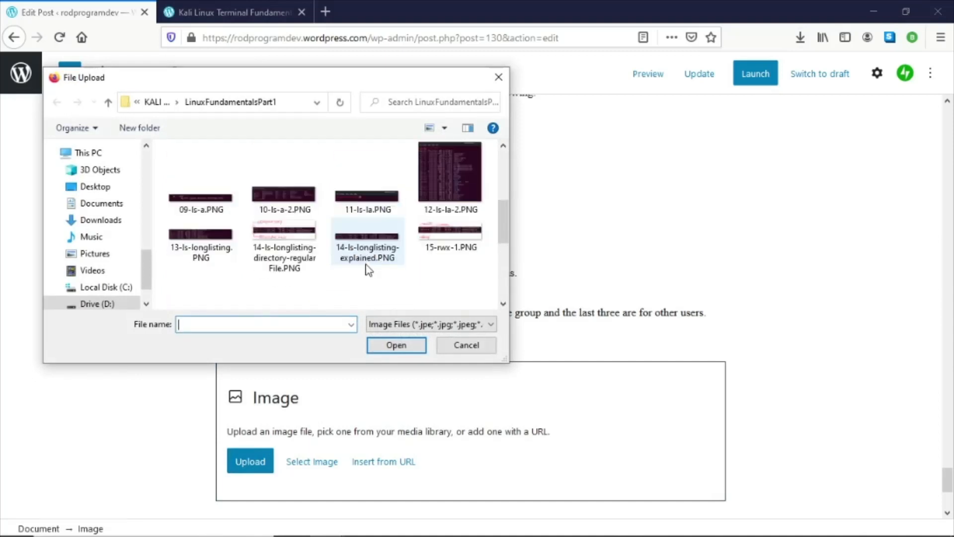
{"action": "double_click", "coordinate": [458, 246]}
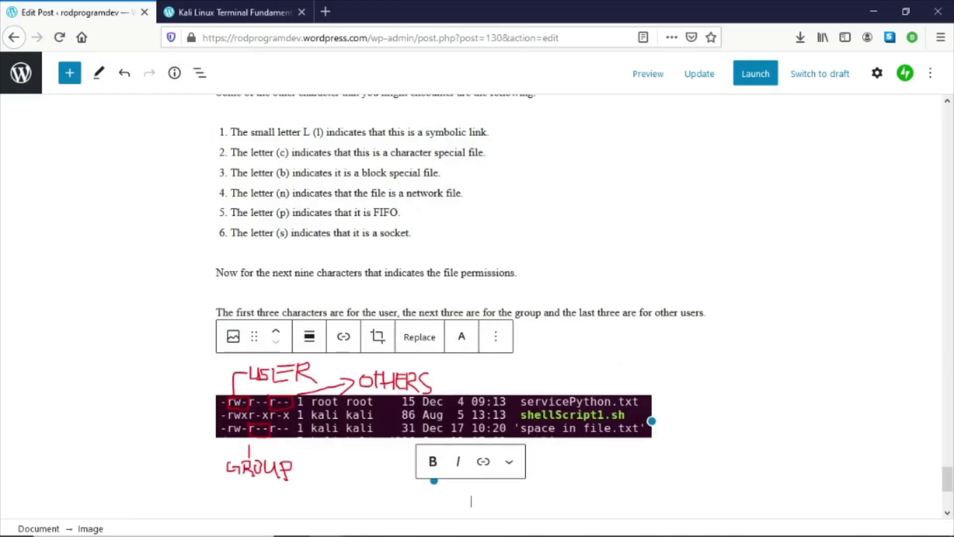
- Copy the five-item list of permission letters below the user/group/others image in Word
{"action": "scroll", "coordinate": [564, 380], "scroll_direction": "down", "scroll_amount": 5}
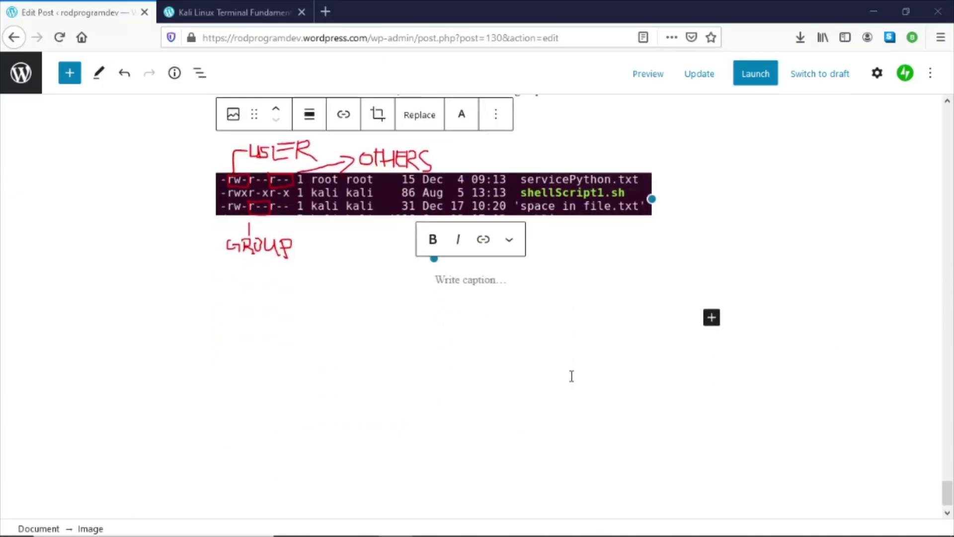
{"action": "key", "text": "alt+Tab"}
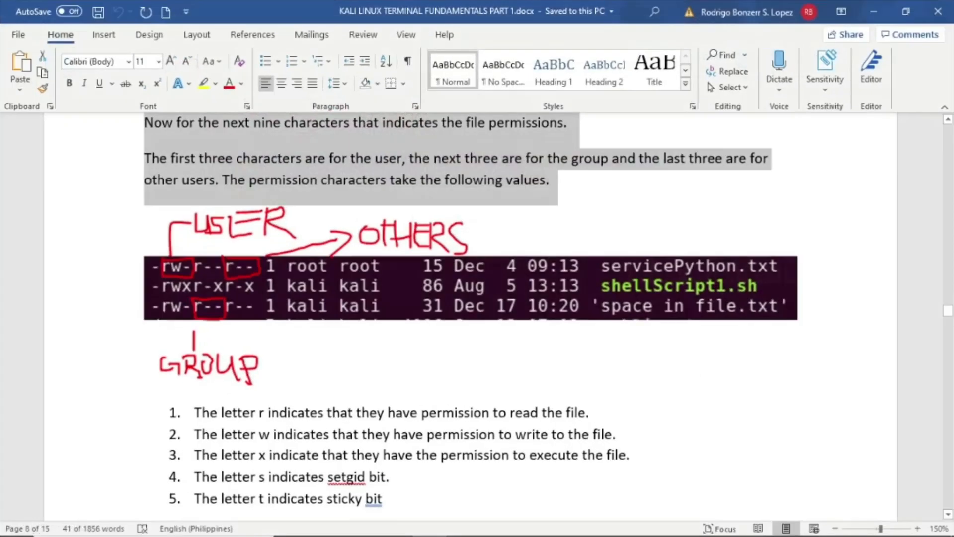
{"action": "left_click_drag", "start_coordinate": [200, 417], "coordinate": [407, 494]}
{"action": "key", "text": "ctrl+c"}
{"action": "scroll", "coordinate": [392, 447], "scroll_direction": "down", "scroll_amount": 3}
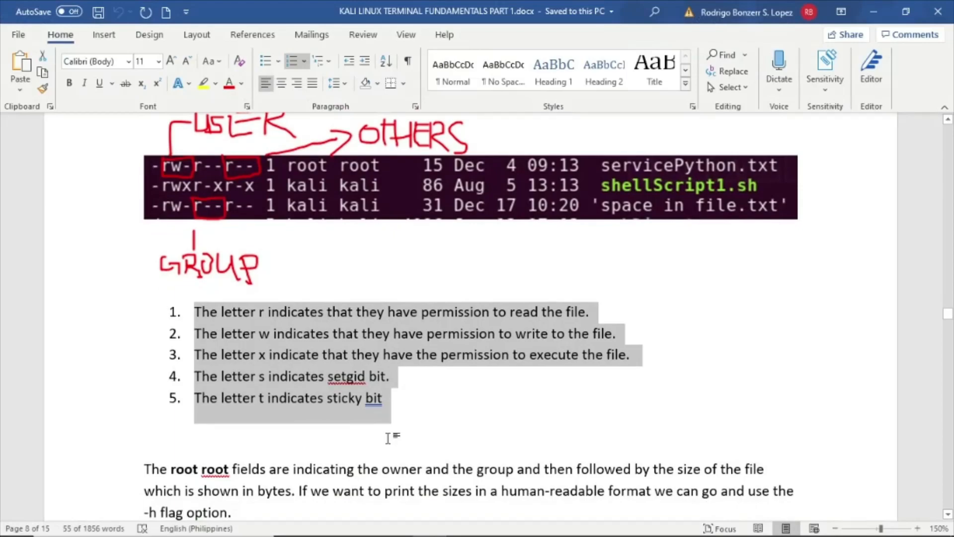
{"action": "left_click", "coordinate": [873, 11]}
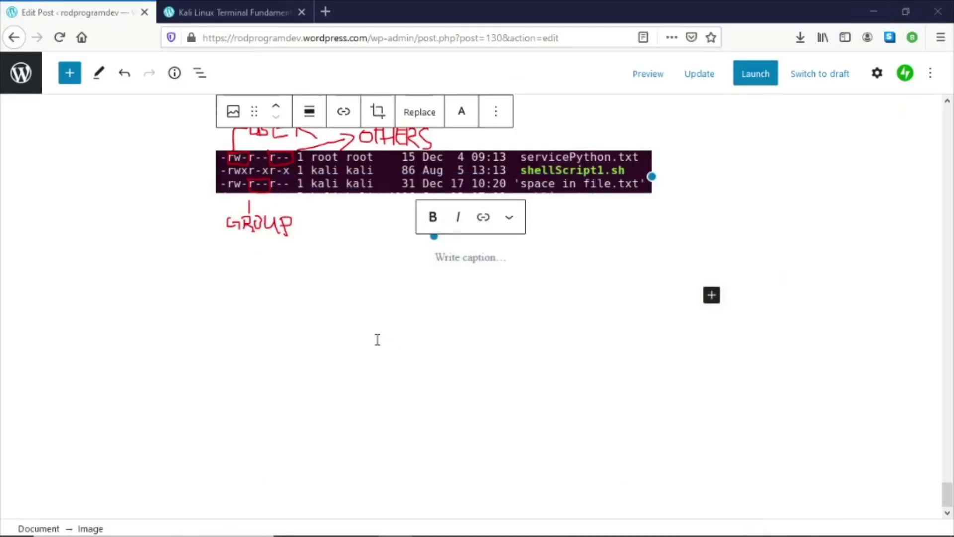
- Paste the permission letters list into a new block below the uploaded image
{"action": "left_click", "coordinate": [451, 299]}
{"action": "key", "text": "ctrl+v"}
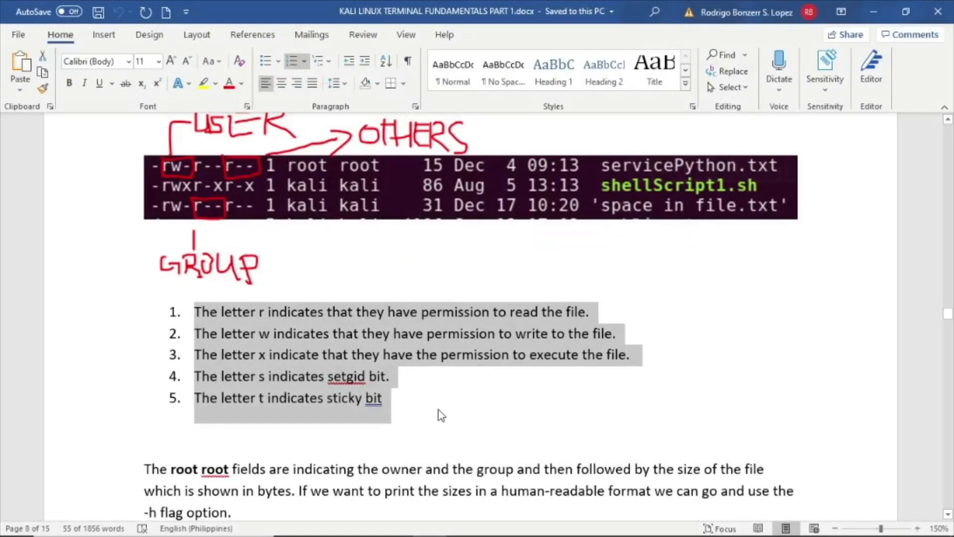
- Copy the three paragraphs about the owner, group, size, date and name columns in Word
{"action": "scroll", "coordinate": [434, 411], "scroll_direction": "down", "scroll_amount": 5}
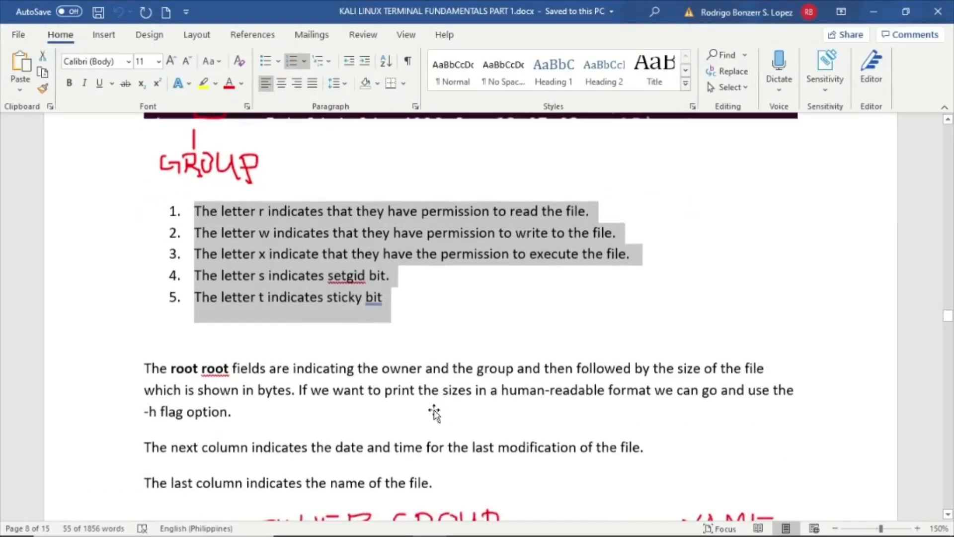
{"action": "left_click_drag", "start_coordinate": [149, 218], "coordinate": [476, 331]}
{"action": "key", "text": "ctrl+c"}
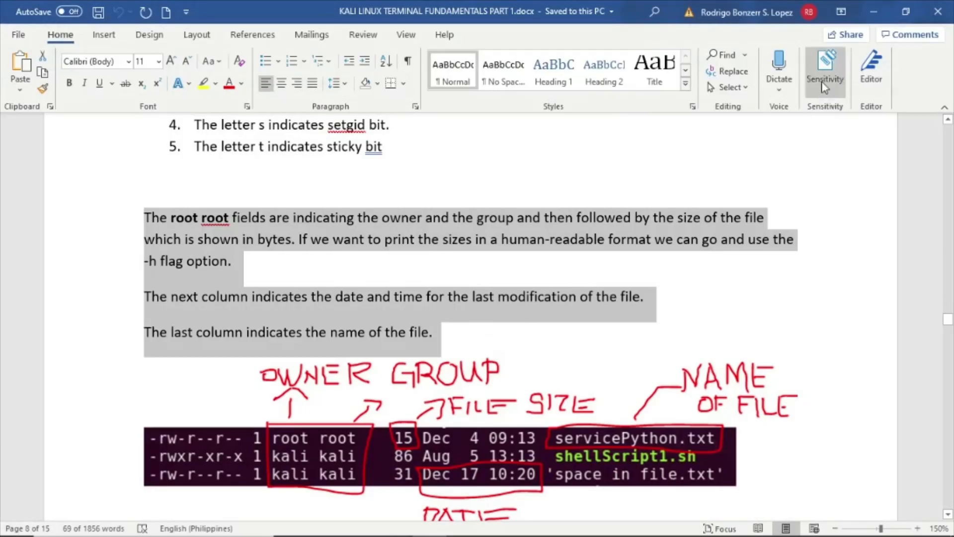
{"action": "left_click", "coordinate": [873, 11]}
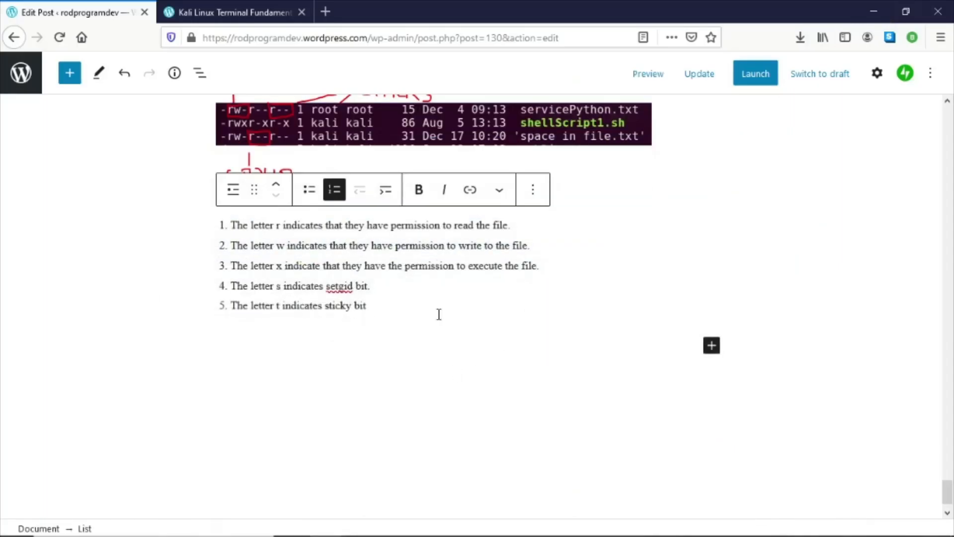
- Paste the three column description paragraphs into new paragraphs below the permission list
{"action": "key", "text": "Return"}
{"action": "key", "text": "Return"}
{"action": "key", "text": "ctrl+v"}
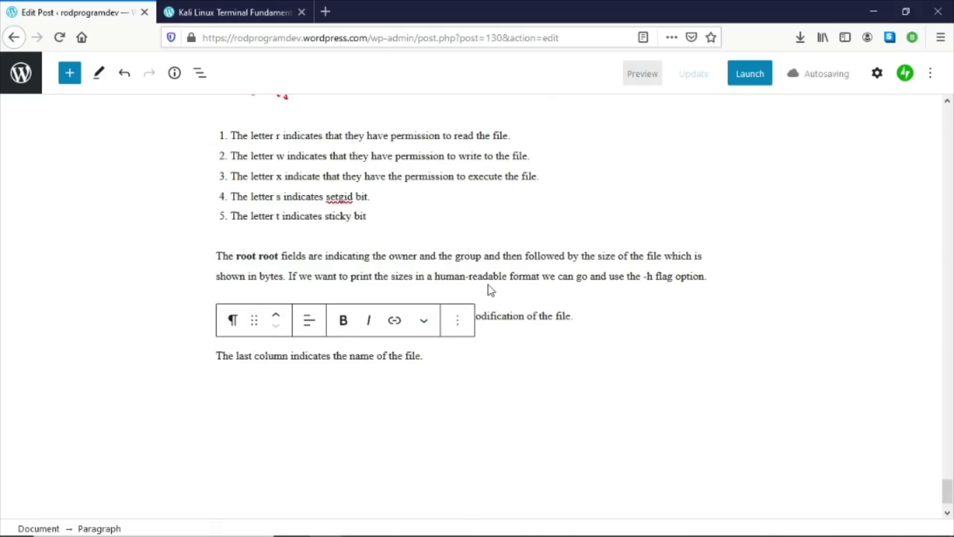
{"action": "scroll", "coordinate": [488, 285], "scroll_direction": "up", "scroll_amount": 2}
{"action": "scroll", "coordinate": [491, 280], "scroll_direction": "down", "scroll_amount": 3}
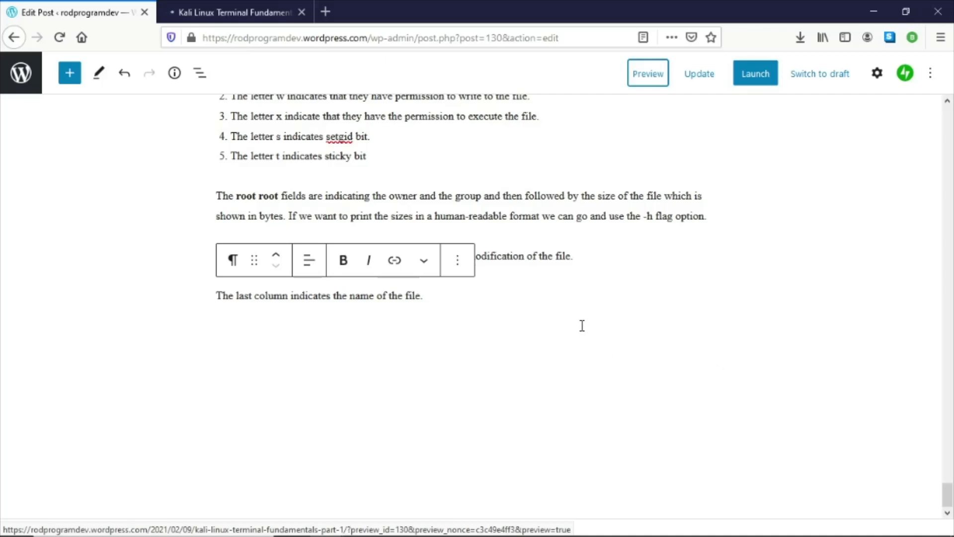
{"action": "scroll", "coordinate": [582, 320], "scroll_direction": "up", "scroll_amount": 4}
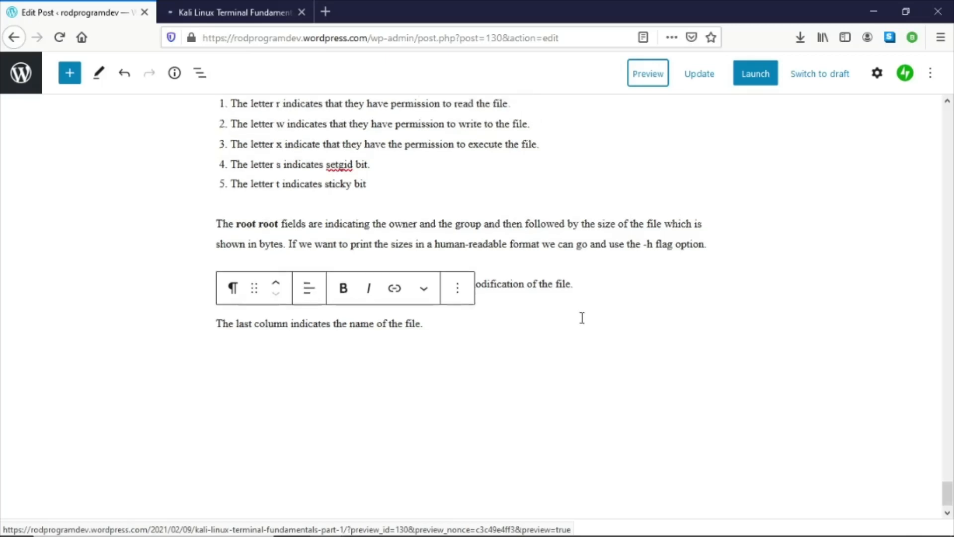
- Add an empty paragraph after the last column description paragraph
{"action": "left_click", "coordinate": [422, 321]}
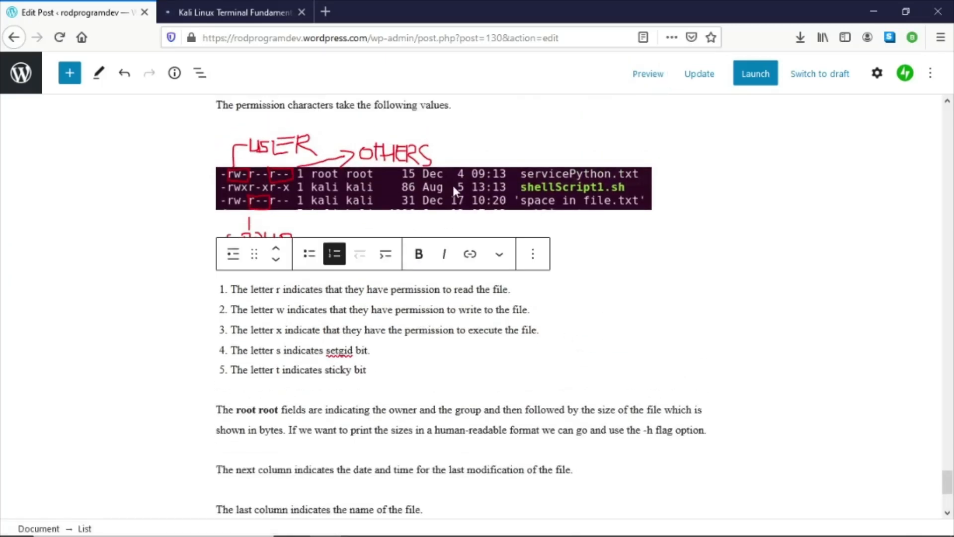
{"action": "scroll", "coordinate": [440, 361], "scroll_direction": "down", "scroll_amount": 3}
{"action": "left_click", "coordinate": [443, 362]}
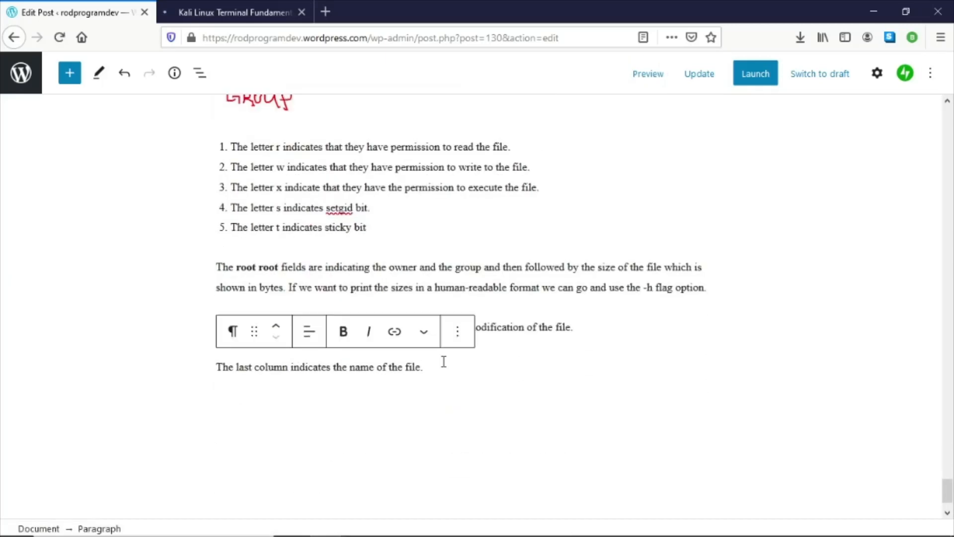
{"action": "key", "text": "Return"}
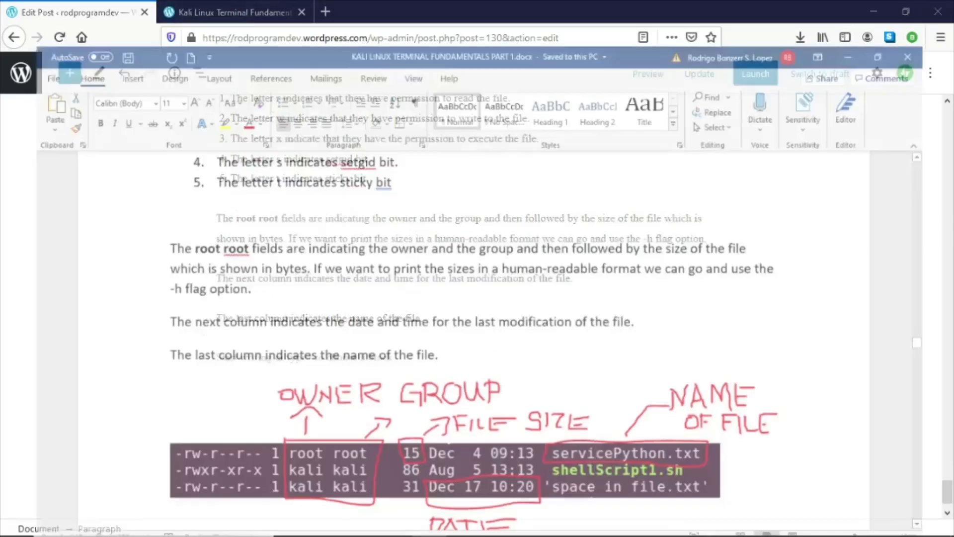
- Copy the NOTE paragraph about changing permissions with chmod and chown in Word
{"action": "scroll", "coordinate": [589, 281], "scroll_direction": "down", "scroll_amount": 5}
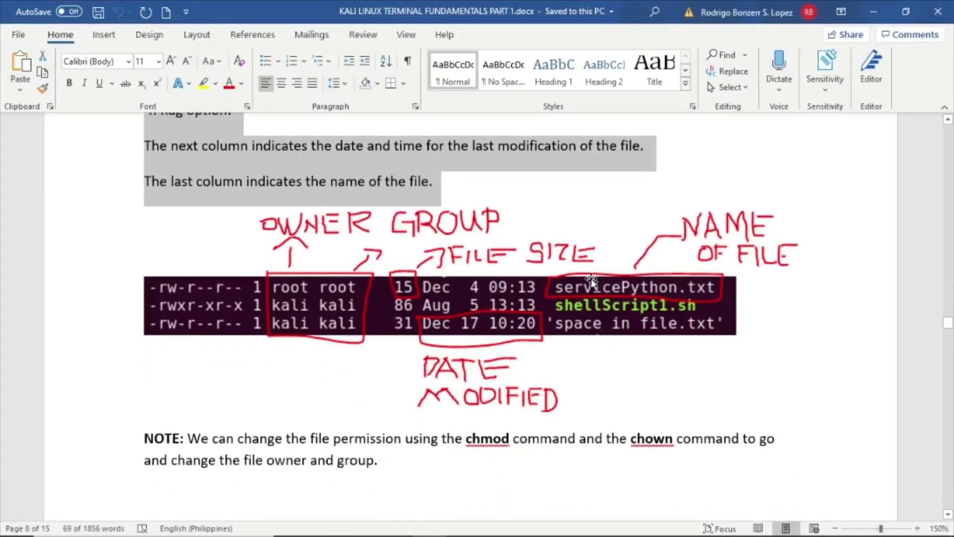
{"action": "left_click", "coordinate": [591, 278]}
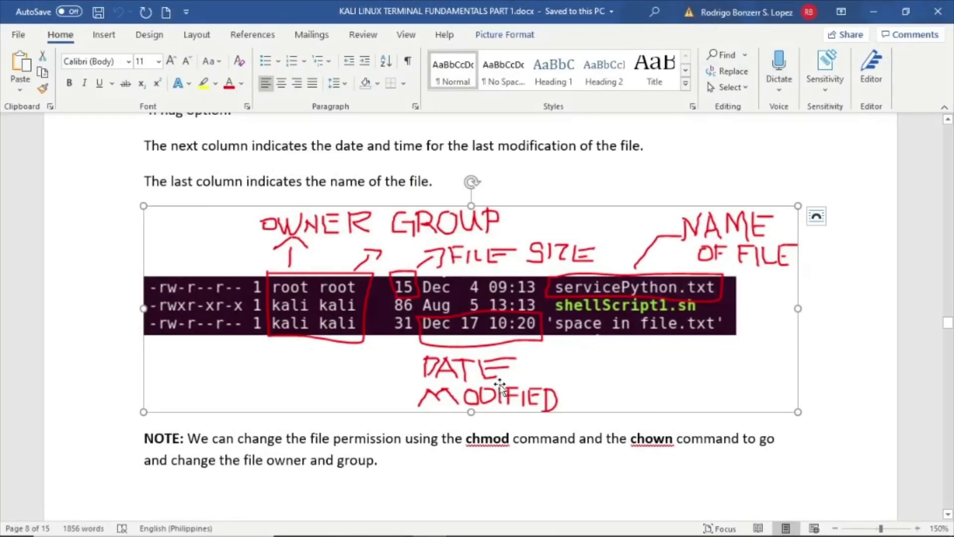
{"action": "scroll", "coordinate": [251, 355], "scroll_direction": "down", "scroll_amount": 3}
{"action": "left_click_drag", "start_coordinate": [158, 288], "coordinate": [373, 314]}
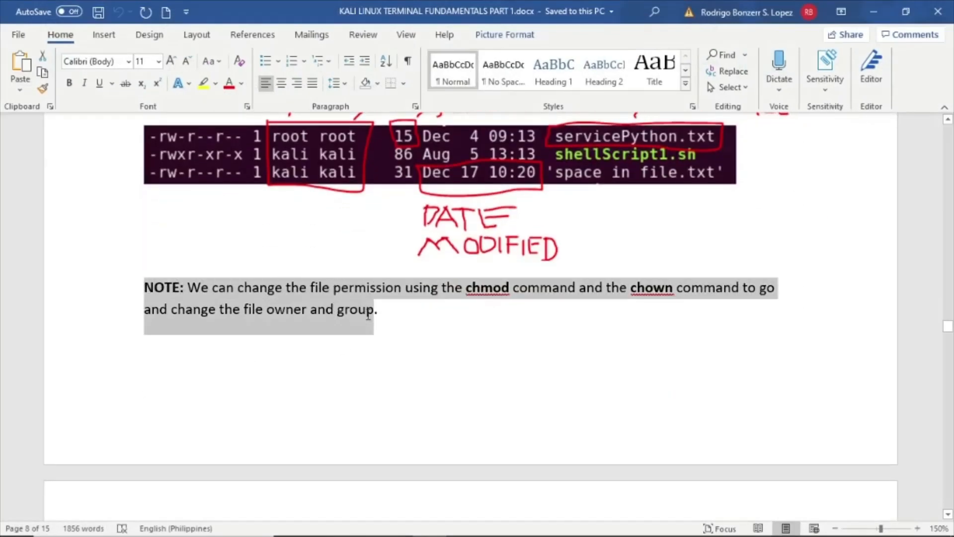
{"action": "right_click", "coordinate": [371, 318]}
{"action": "key", "text": "Escape"}
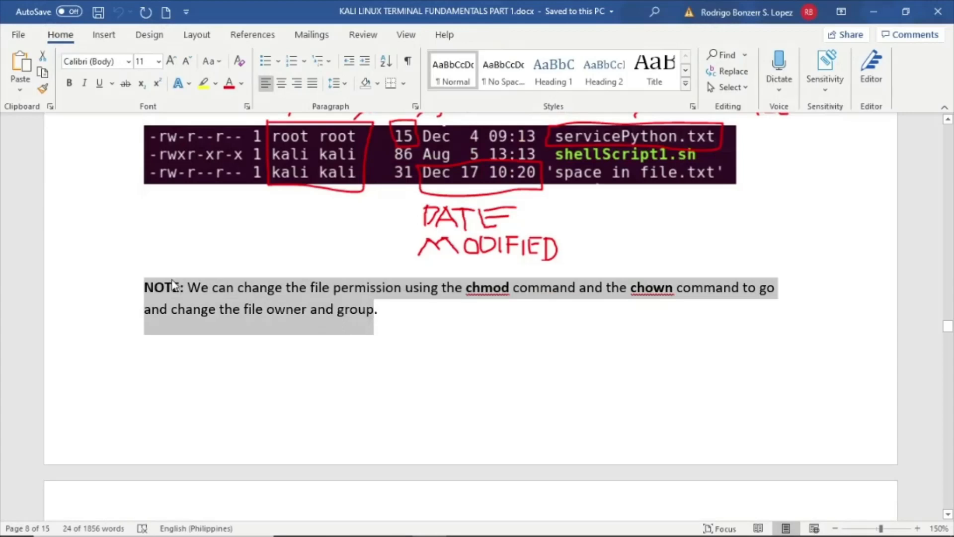
{"action": "left_click", "coordinate": [172, 287]}
{"action": "triple_click", "coordinate": [219, 296]}
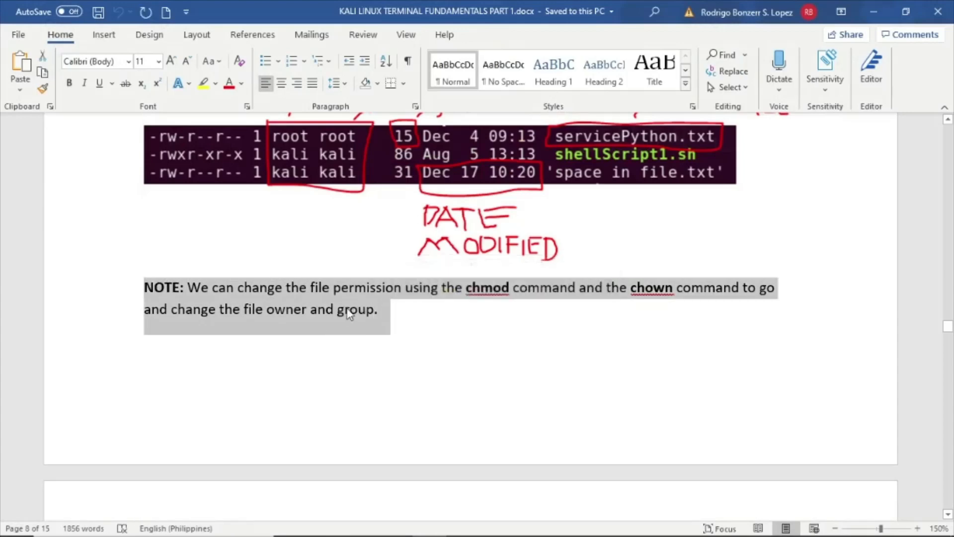
{"action": "right_click", "coordinate": [381, 310]}
{"action": "left_click", "coordinate": [384, 91]}
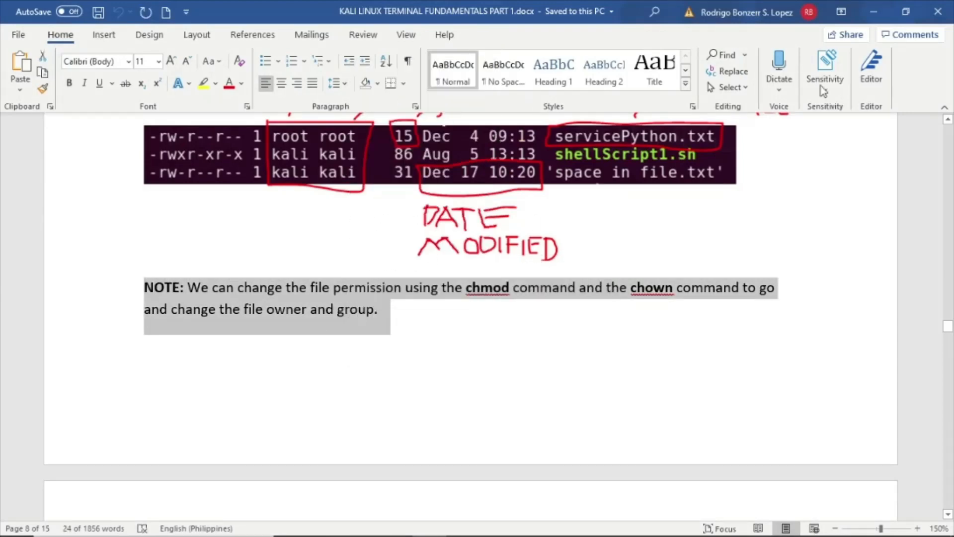
- Insert an image block below the last column paragraph and upload 15-rwx-1.PNG into it
{"action": "left_click", "coordinate": [874, 14]}
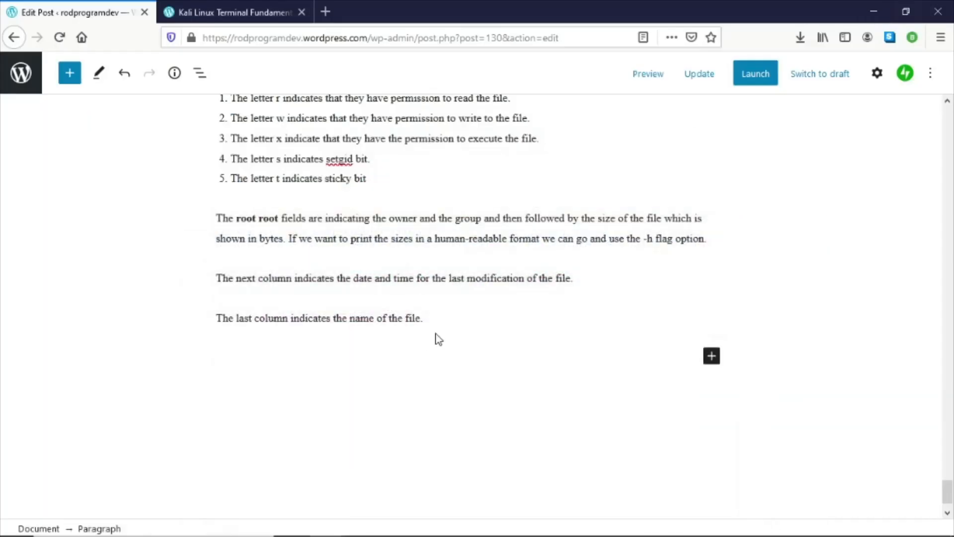
{"action": "left_click", "coordinate": [712, 356]}
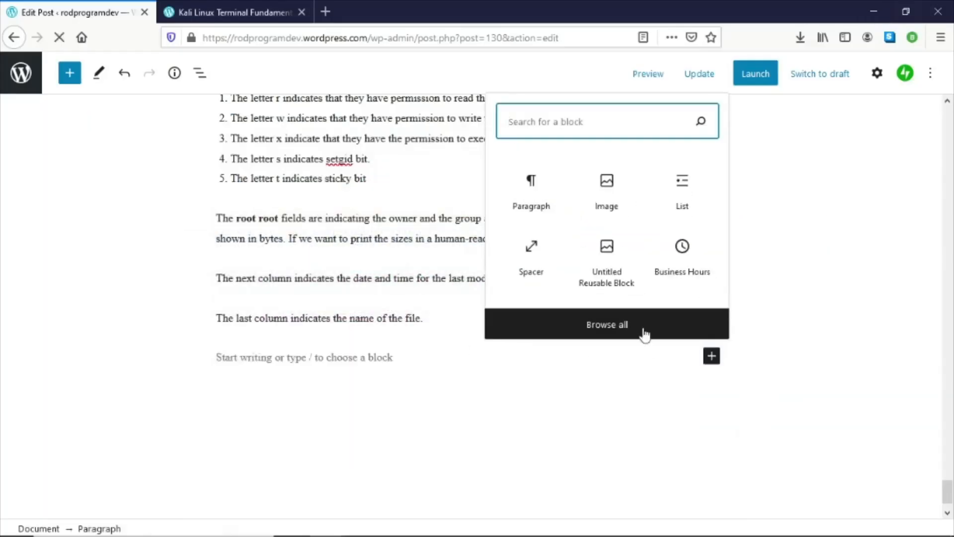
{"action": "left_click", "coordinate": [606, 201]}
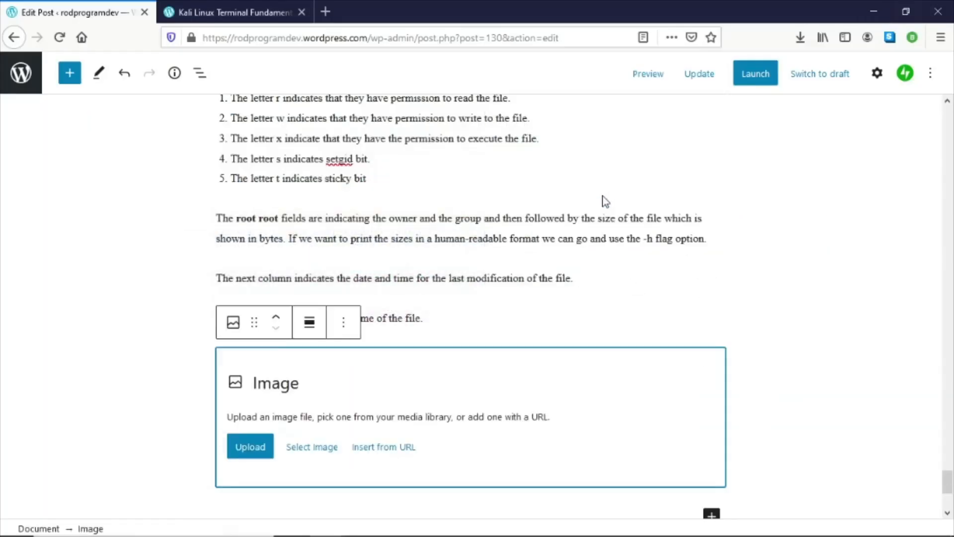
{"action": "left_click", "coordinate": [248, 449]}
{"action": "scroll", "coordinate": [332, 257], "scroll_direction": "down", "scroll_amount": 1}
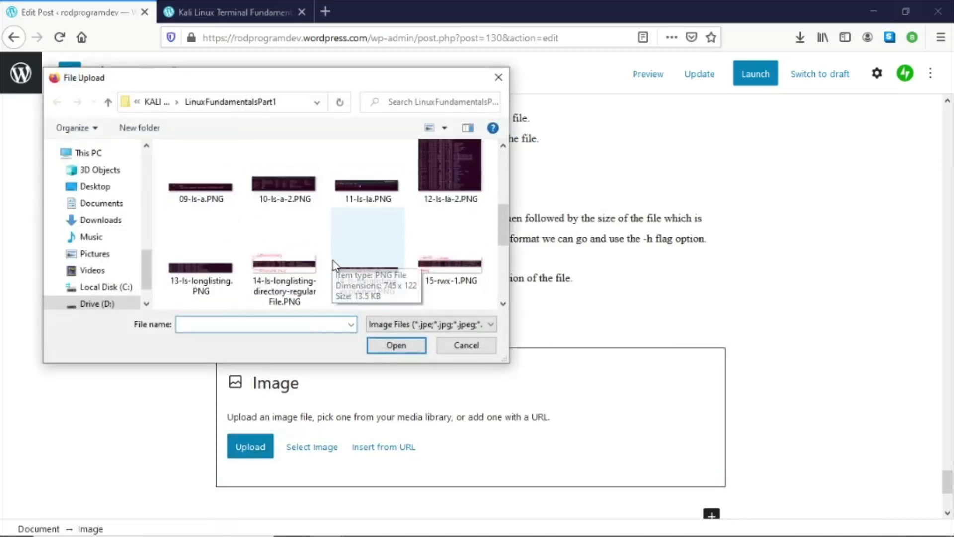
{"action": "scroll", "coordinate": [333, 258], "scroll_direction": "down", "scroll_amount": 1}
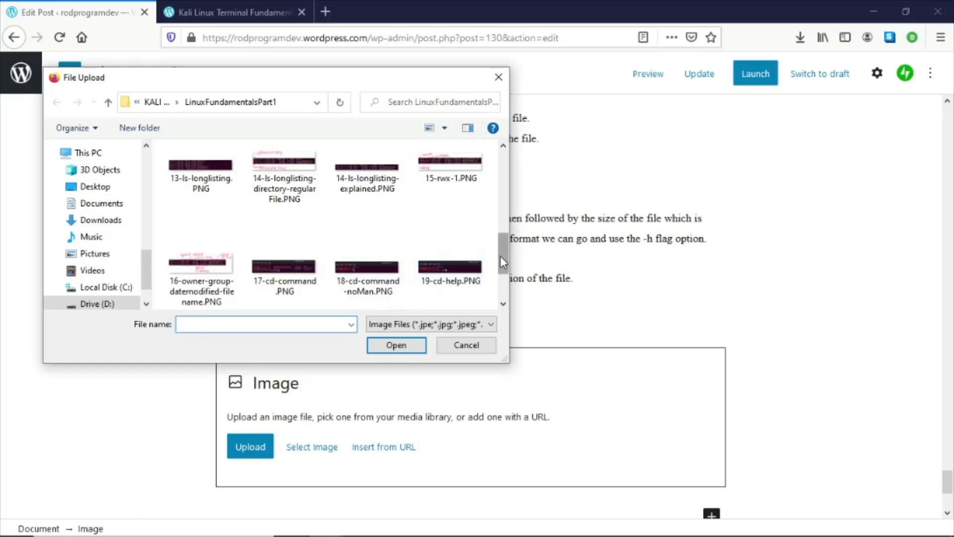
{"action": "left_click_drag", "start_coordinate": [500, 255], "coordinate": [502, 249]}
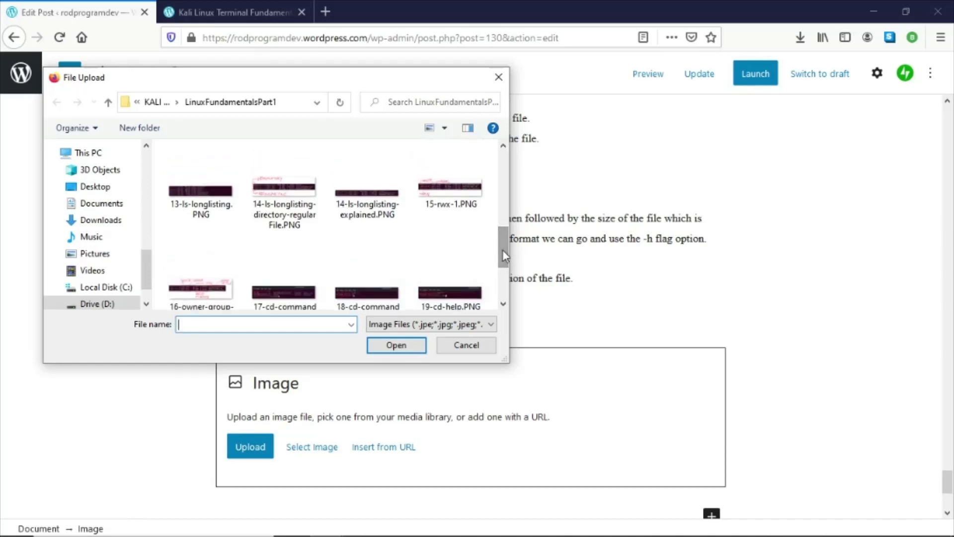
{"action": "double_click", "coordinate": [437, 203]}
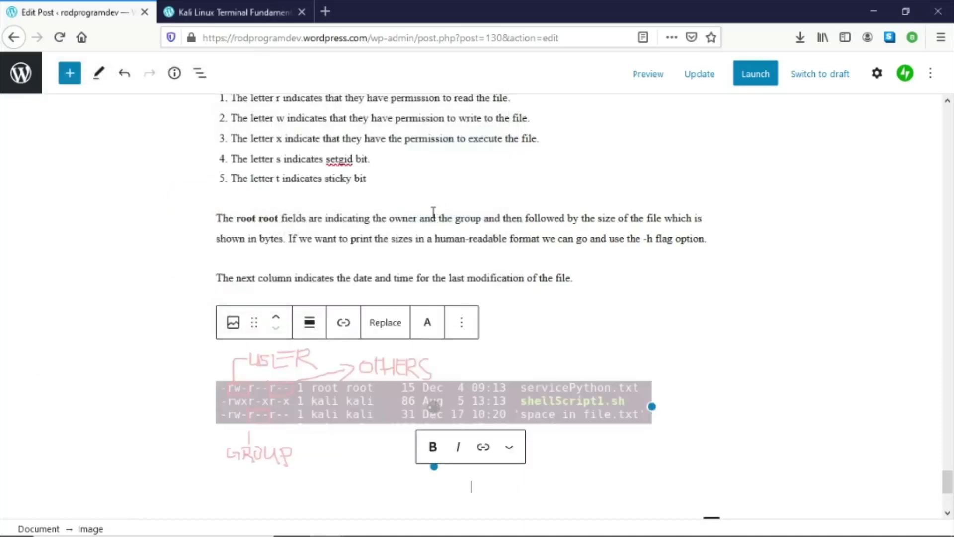
- Replace the block's image by uploading 16-owner-group-datemodified-filename.PNG
{"action": "scroll", "coordinate": [684, 294], "scroll_direction": "up", "scroll_amount": 3}
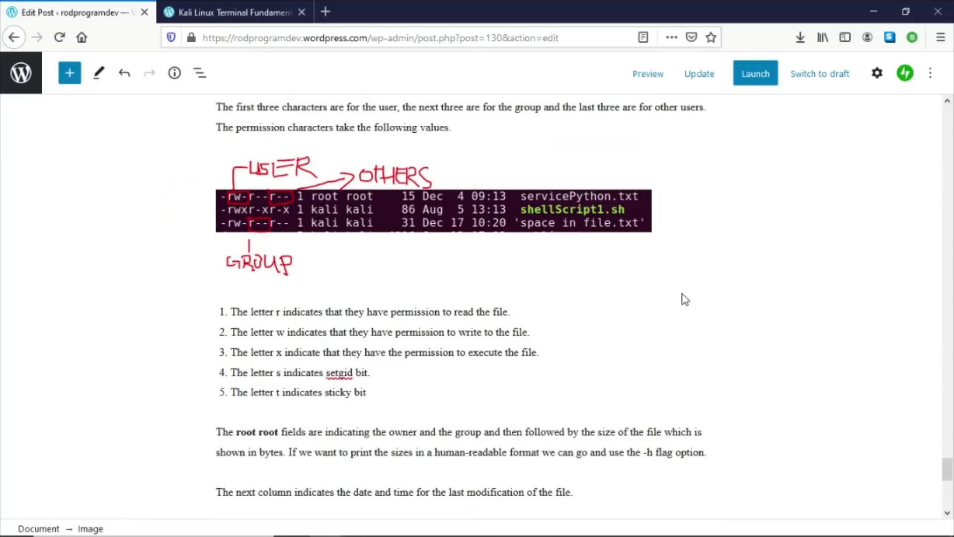
{"action": "scroll", "coordinate": [683, 298], "scroll_direction": "down", "scroll_amount": 4}
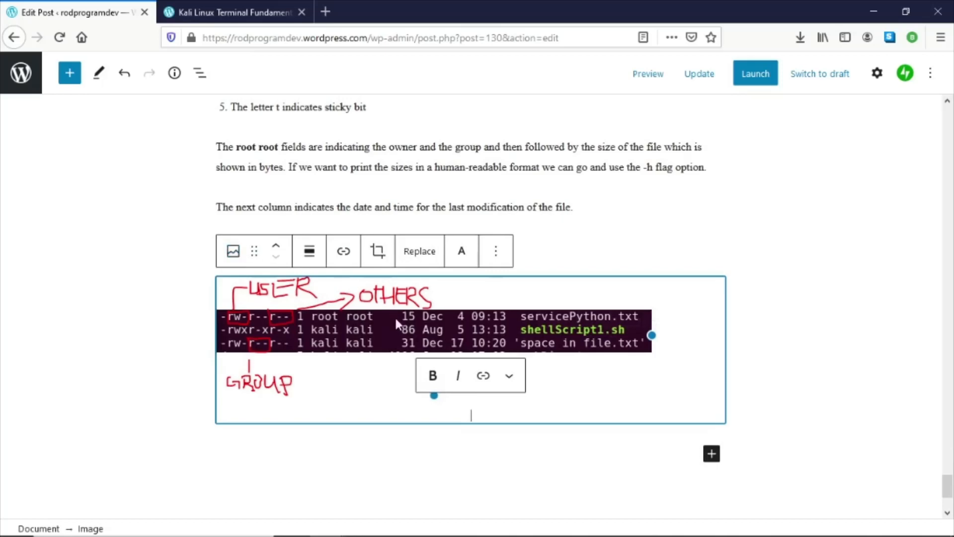
{"action": "left_click", "coordinate": [412, 251]}
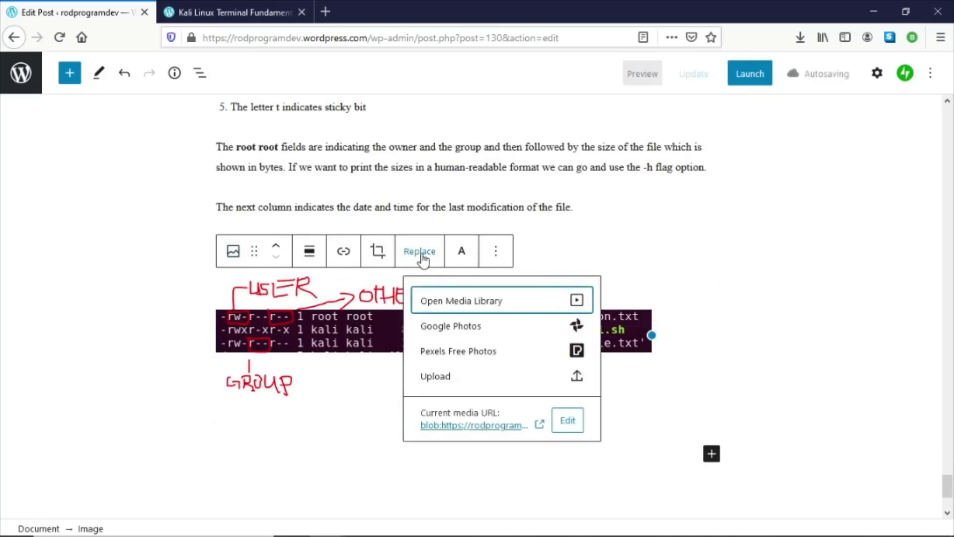
{"action": "left_click", "coordinate": [422, 256]}
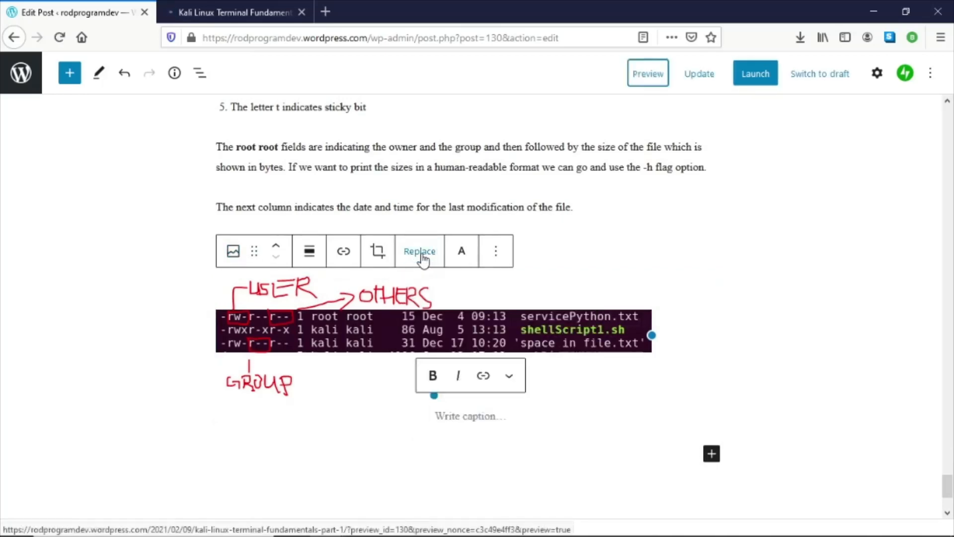
{"action": "left_click", "coordinate": [422, 257]}
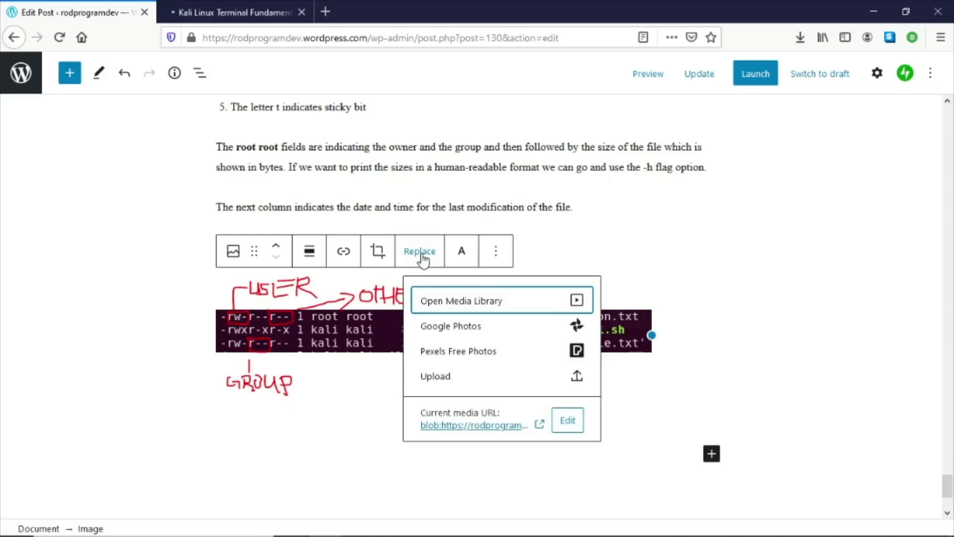
{"action": "left_click", "coordinate": [502, 382]}
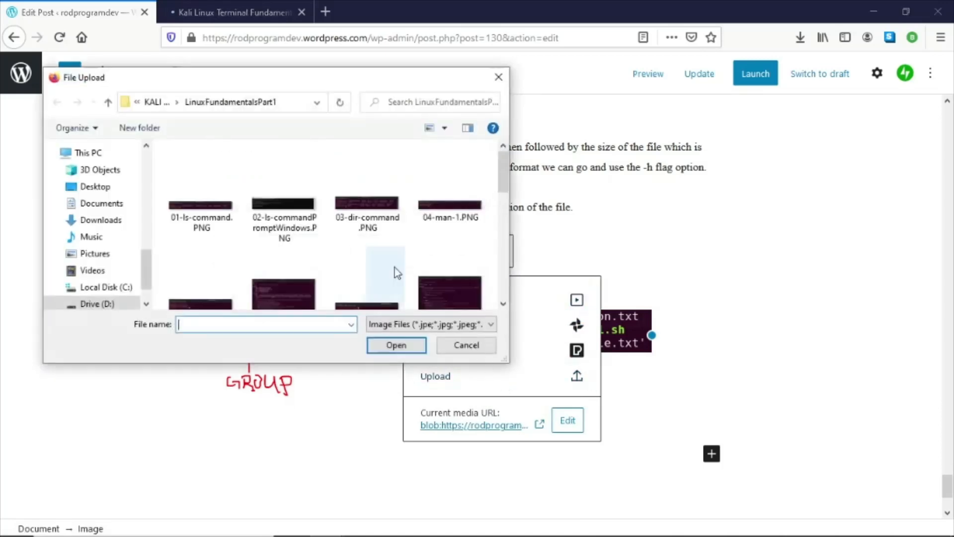
{"action": "scroll", "coordinate": [358, 233], "scroll_direction": "down", "scroll_amount": 5}
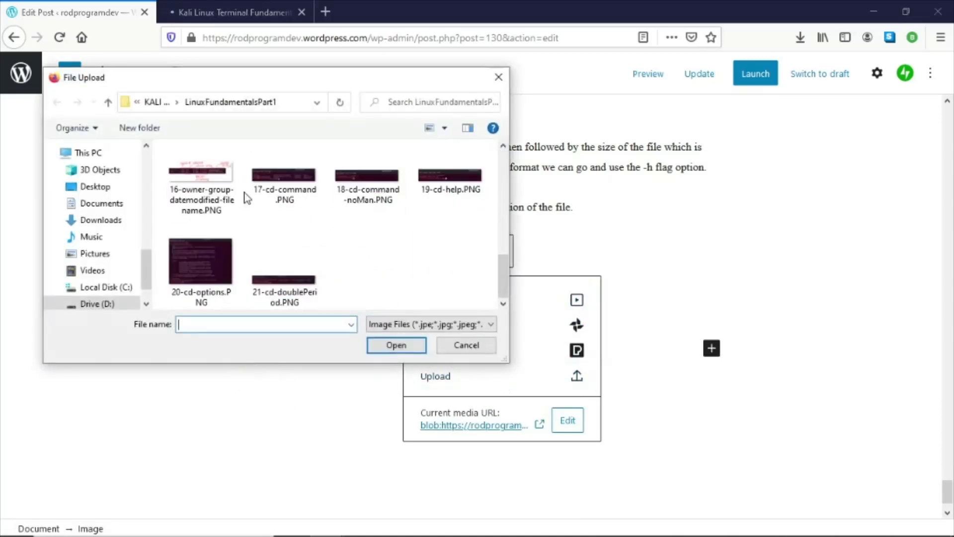
{"action": "double_click", "coordinate": [200, 186]}
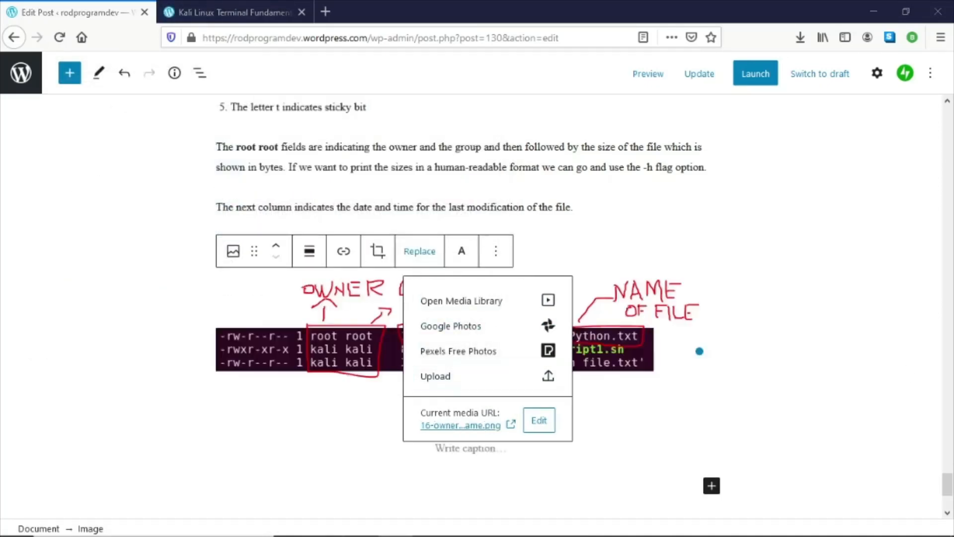
- Paste the NOTE paragraph about chmod and chown below the owner-group image
{"action": "key", "text": "alt+Tab"}
{"action": "scroll", "coordinate": [725, 341], "scroll_direction": "up", "scroll_amount": 3}
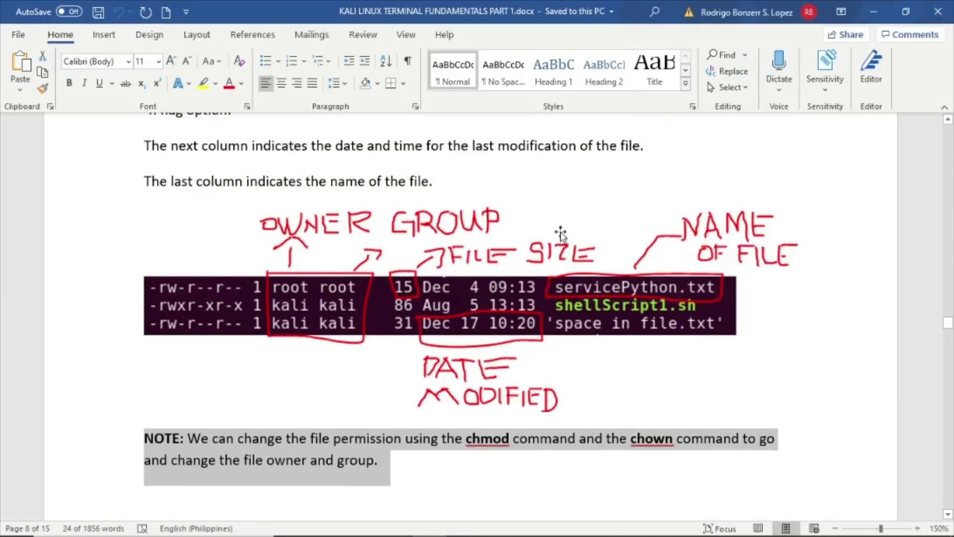
{"action": "left_click", "coordinate": [875, 12]}
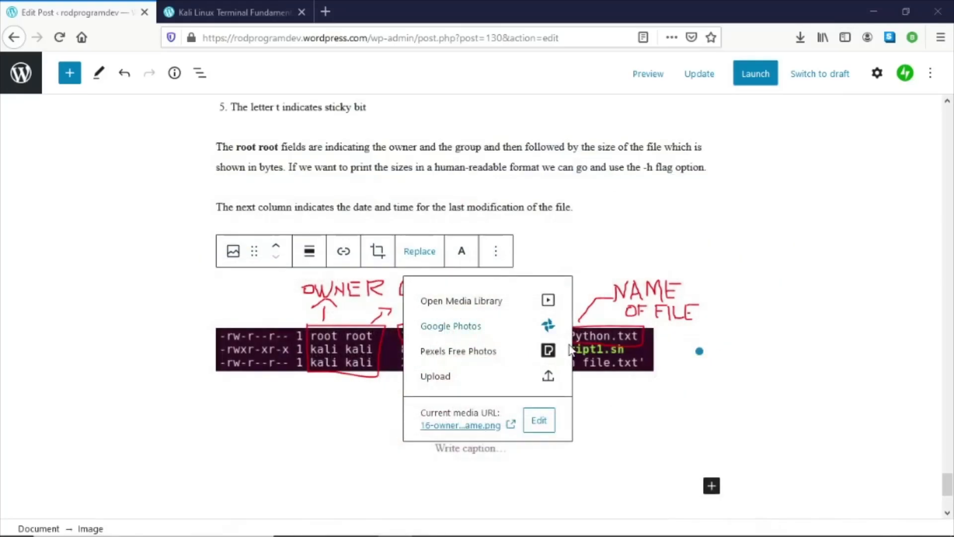
{"action": "left_click", "coordinate": [347, 412]}
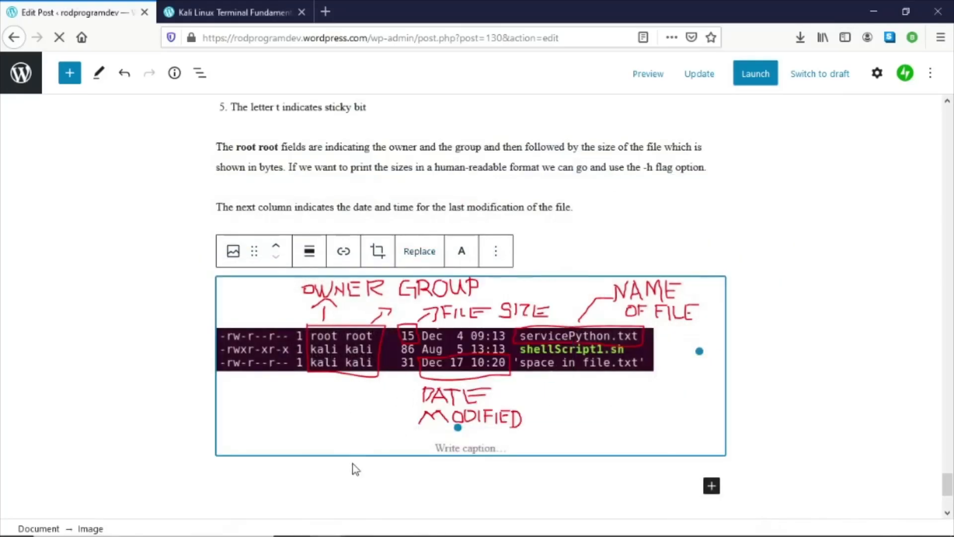
{"action": "left_click", "coordinate": [359, 477]}
{"action": "right_click", "coordinate": [359, 479]}
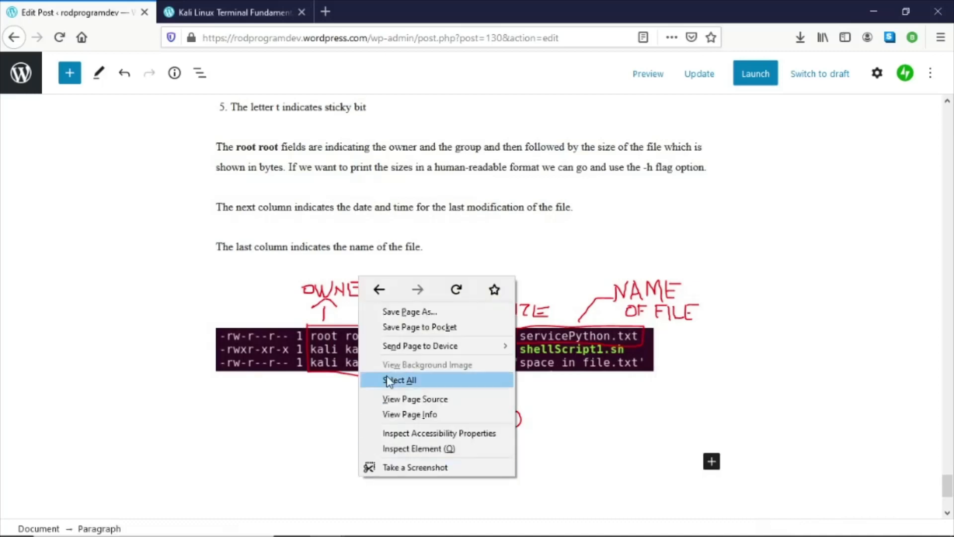
{"action": "left_click", "coordinate": [318, 488]}
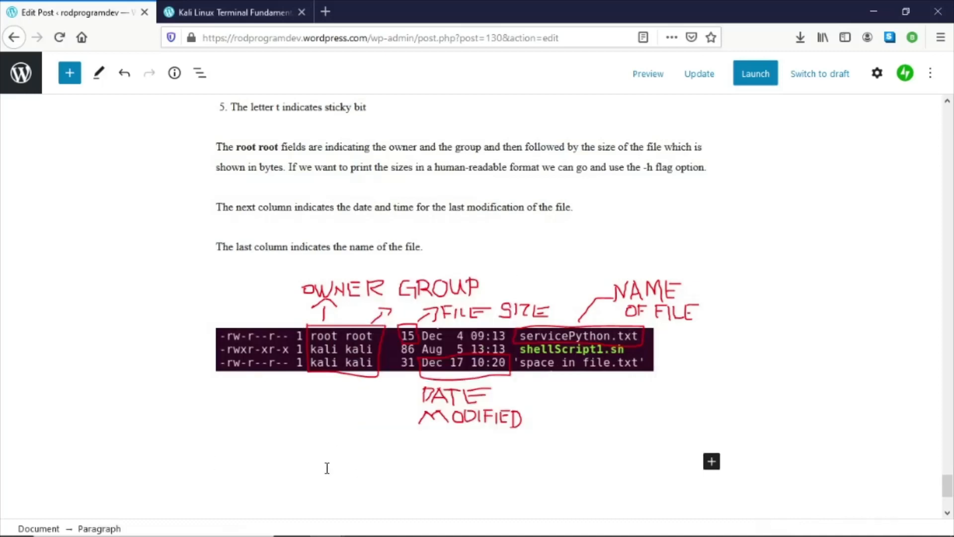
{"action": "right_click", "coordinate": [327, 467]}
{"action": "left_click", "coordinate": [373, 353]}
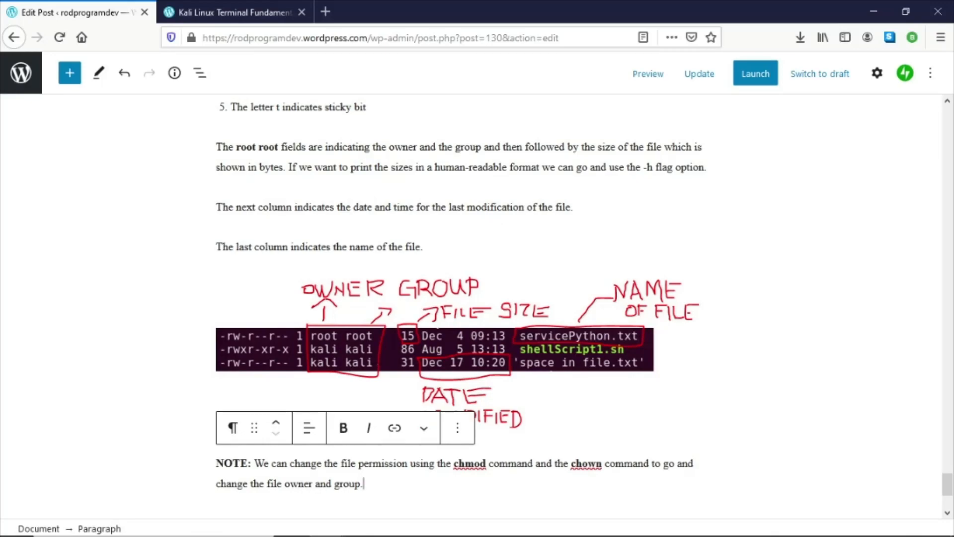
- Select the cd command heading and its four following paragraphs in Word
{"action": "key", "text": "alt+Tab"}
{"action": "scroll", "coordinate": [522, 243], "scroll_direction": "down", "scroll_amount": 10}
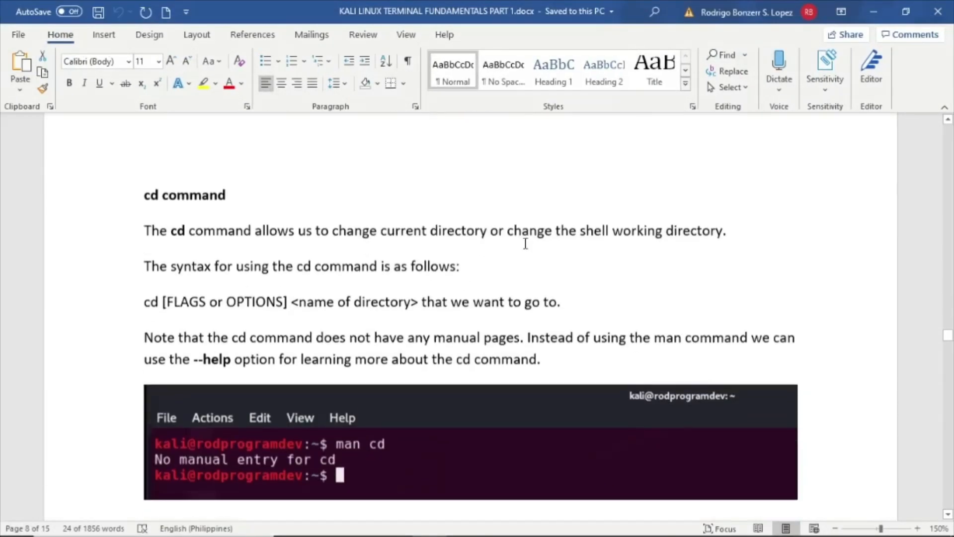
{"action": "left_click_drag", "start_coordinate": [142, 189], "coordinate": [603, 341]}
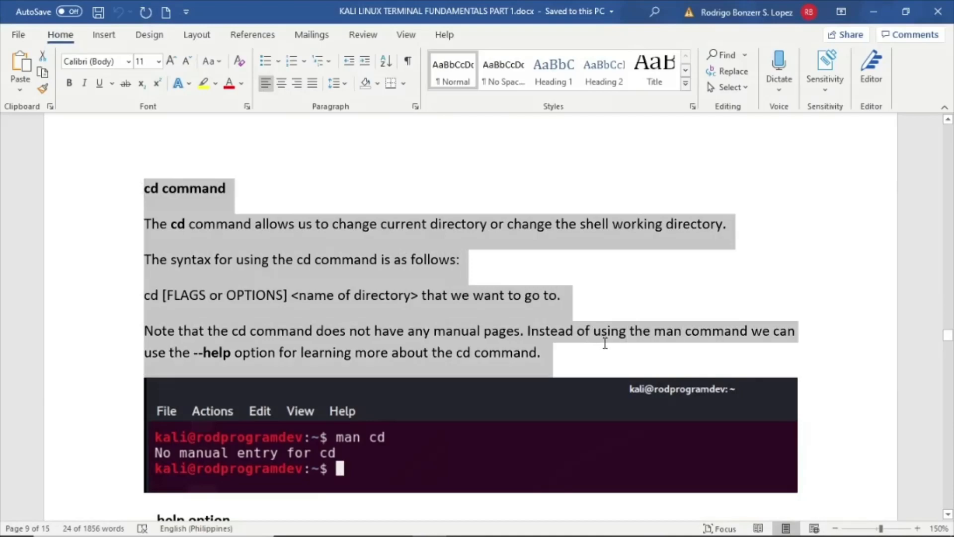
- Add an empty paragraph below the NOTE paragraph in the post
{"action": "left_click", "coordinate": [861, 9]}
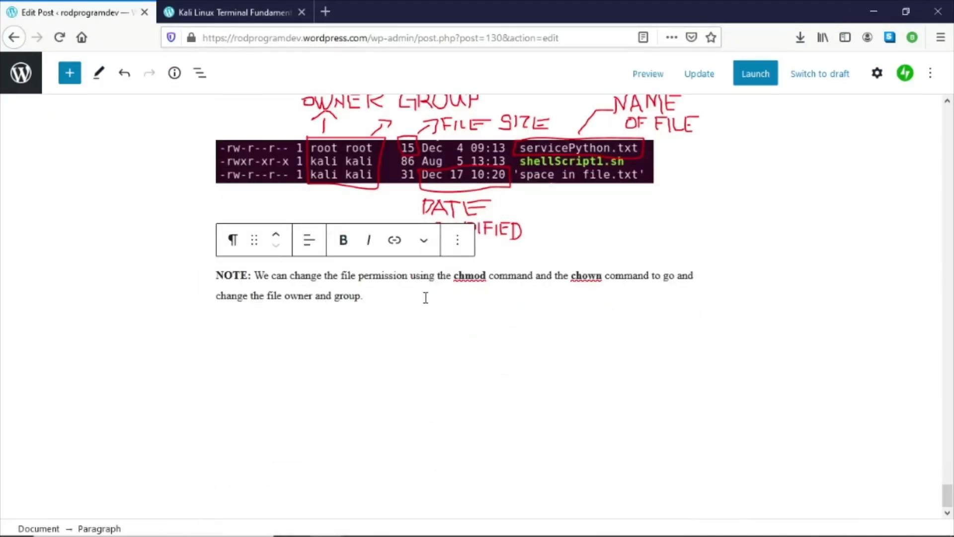
{"action": "key", "text": "Return"}
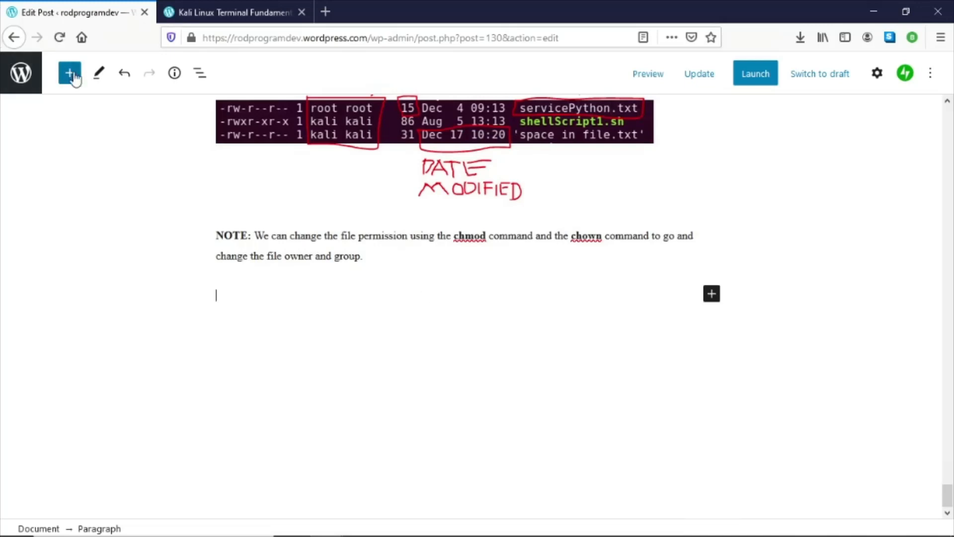
{"action": "left_click", "coordinate": [712, 293]}
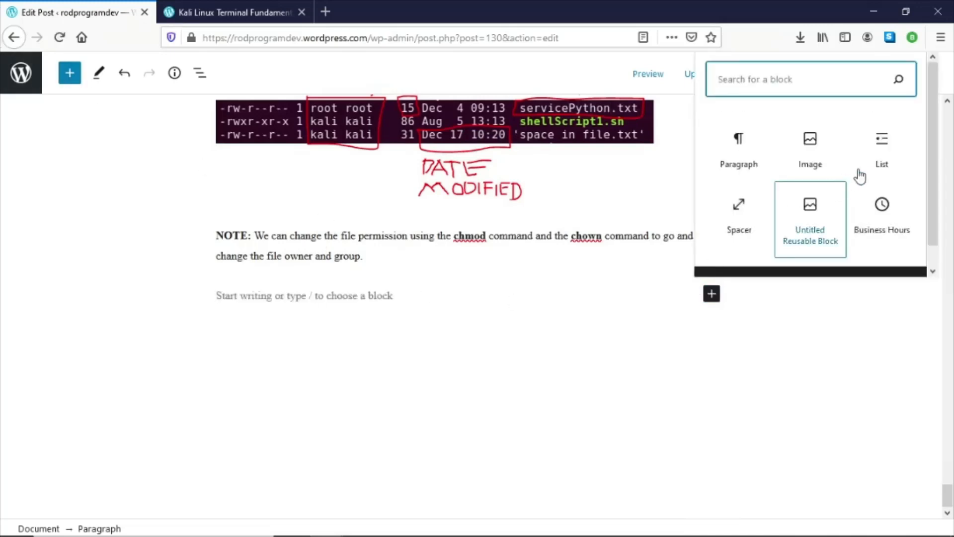
{"action": "left_click", "coordinate": [727, 211]}
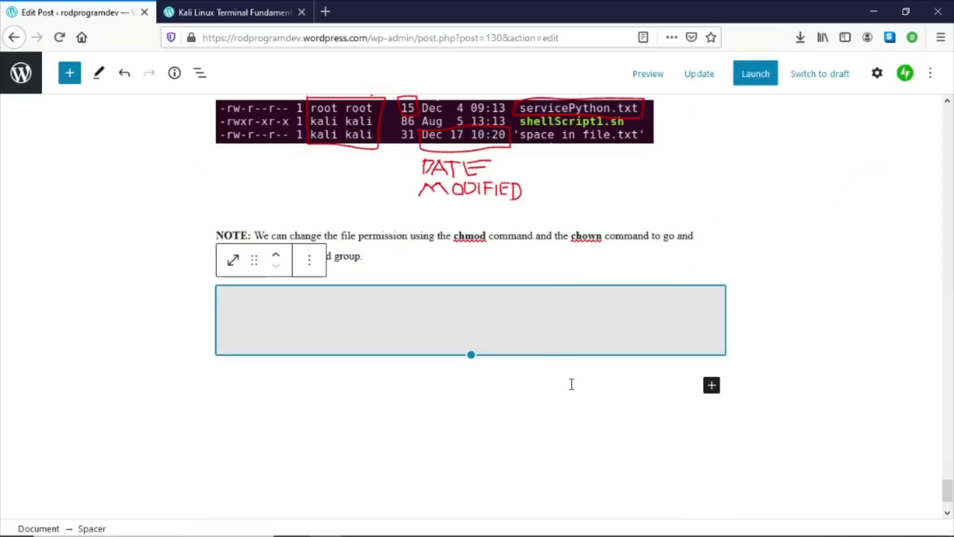
{"action": "key", "text": "ctrl+z"}
{"action": "key", "text": "ctrl+z"}
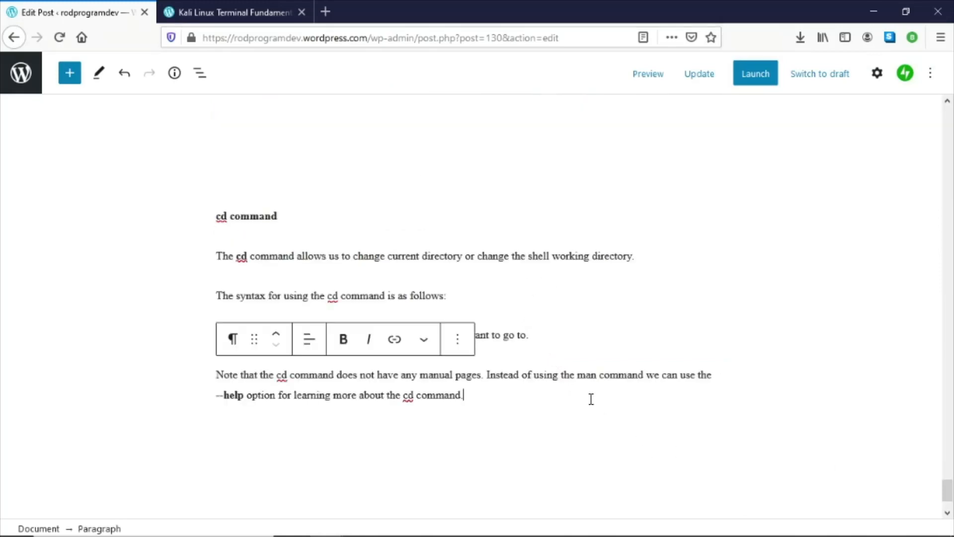
- Add a new empty paragraph after the pasted cd command section
{"action": "key", "text": "Return"}
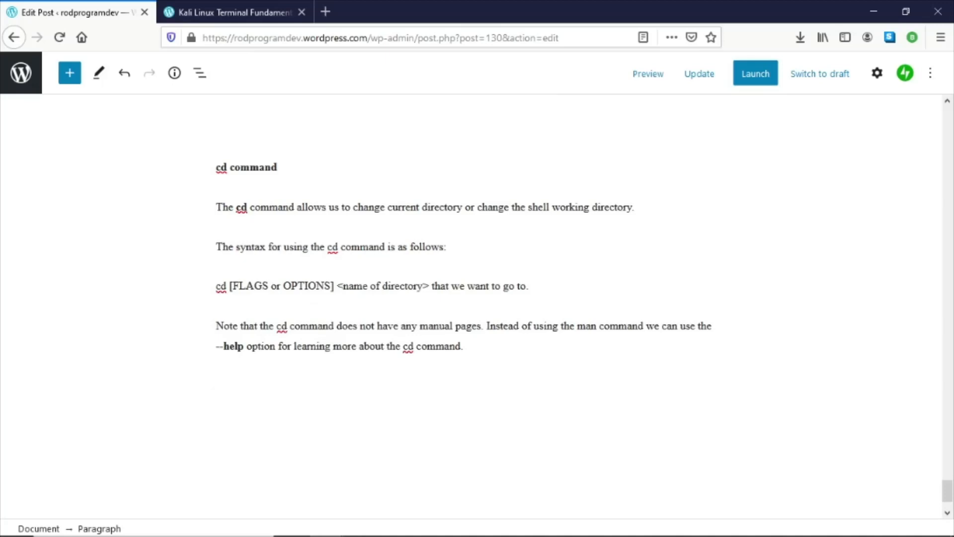
- Review which screenshot follows the cd command paragraphs in the Word document
{"action": "key", "text": "alt+Tab"}
{"action": "scroll", "coordinate": [579, 356], "scroll_direction": "down", "scroll_amount": 3}
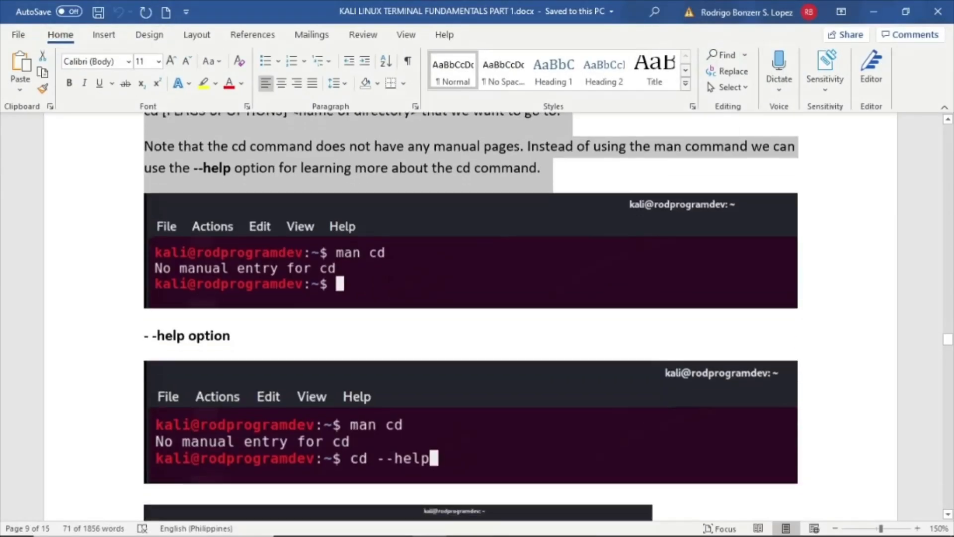
{"action": "left_click", "coordinate": [398, 245]}
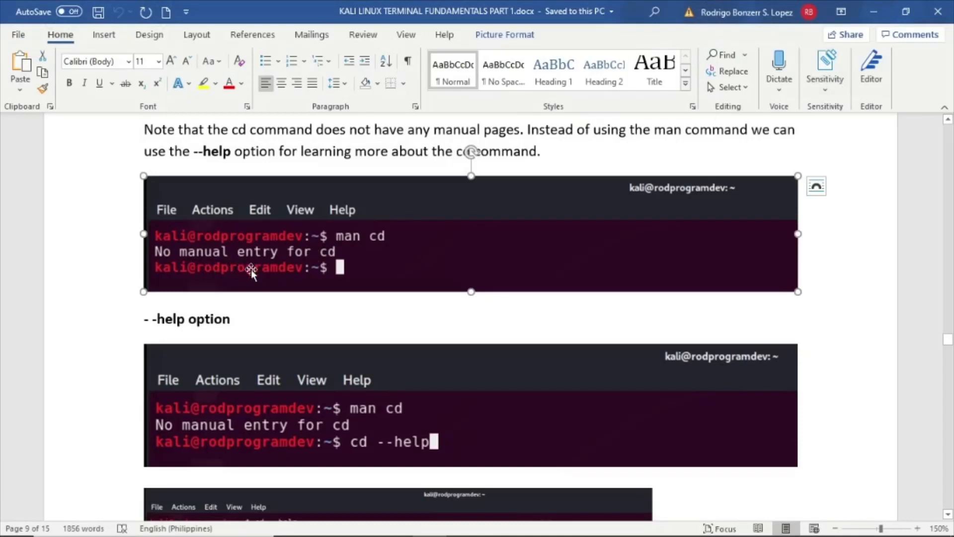
{"action": "left_click", "coordinate": [872, 9]}
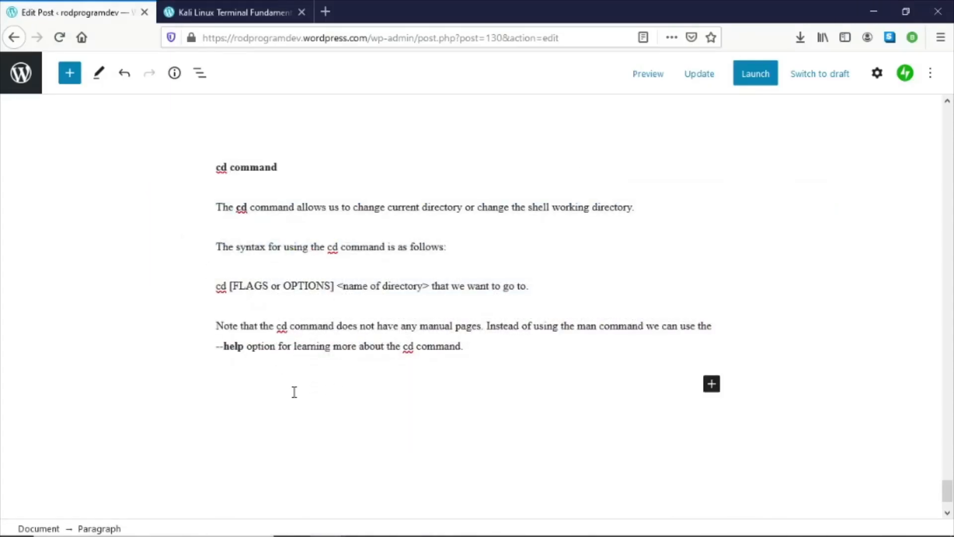
- Insert an image block below the cd section and upload 17-cd-command.PNG
{"action": "left_click", "coordinate": [711, 383]}
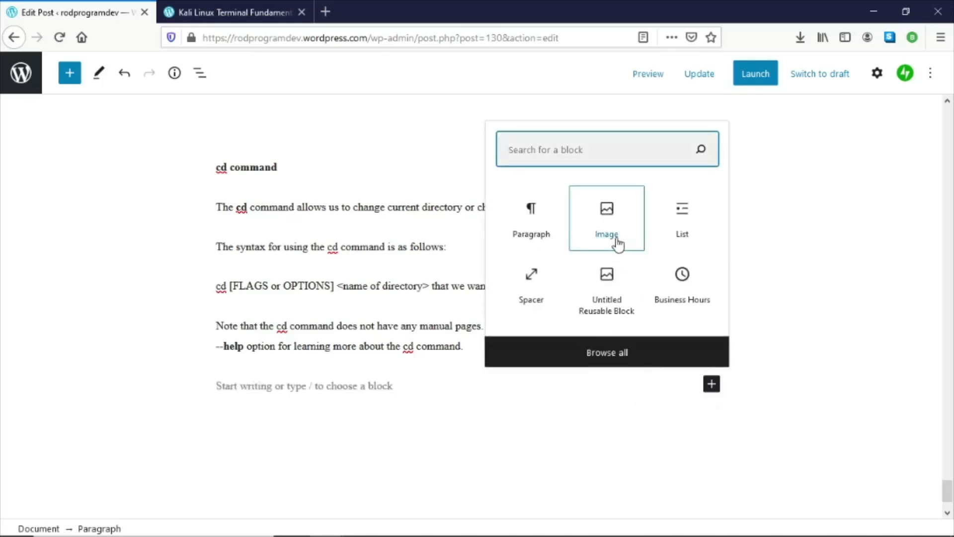
{"action": "left_click", "coordinate": [618, 240]}
{"action": "left_click", "coordinate": [253, 473]}
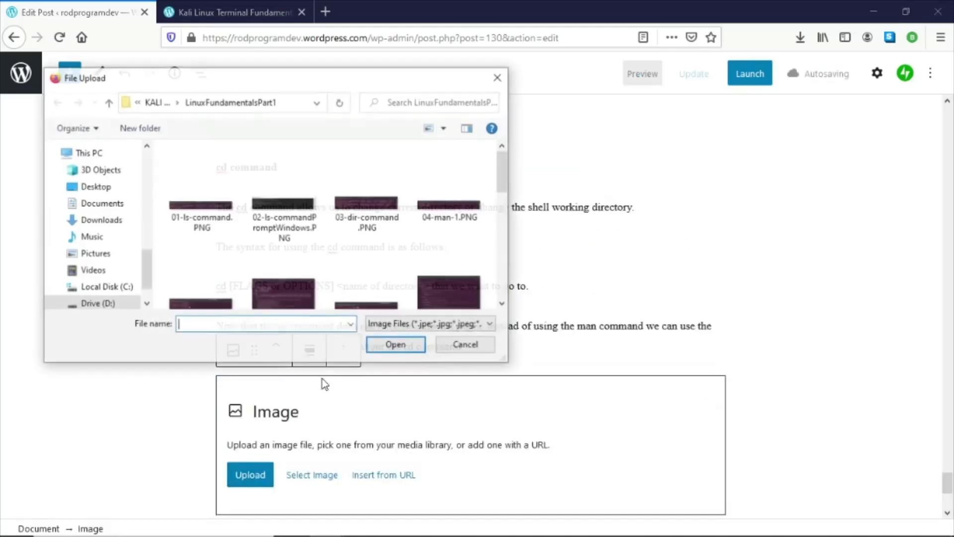
{"action": "scroll", "coordinate": [374, 247], "scroll_direction": "down", "scroll_amount": 5}
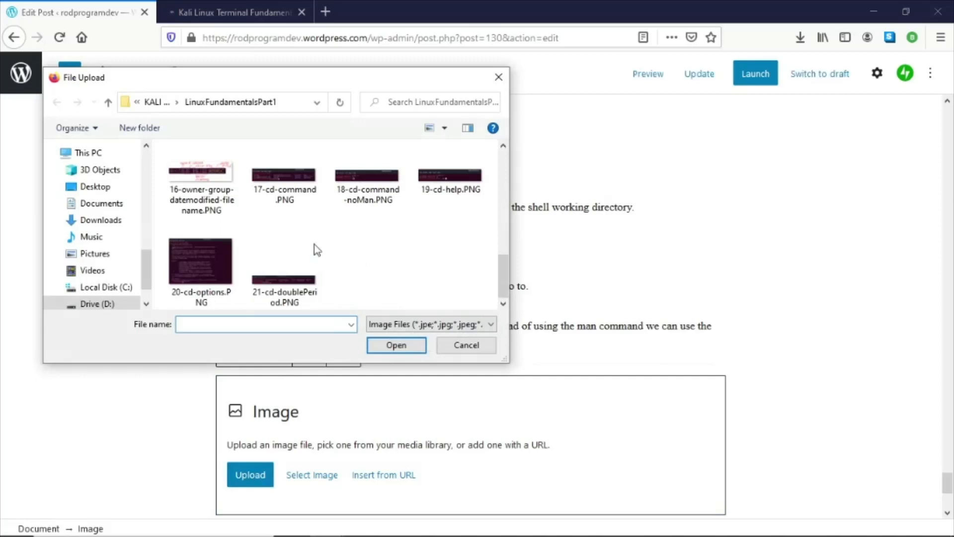
{"action": "double_click", "coordinate": [281, 184]}
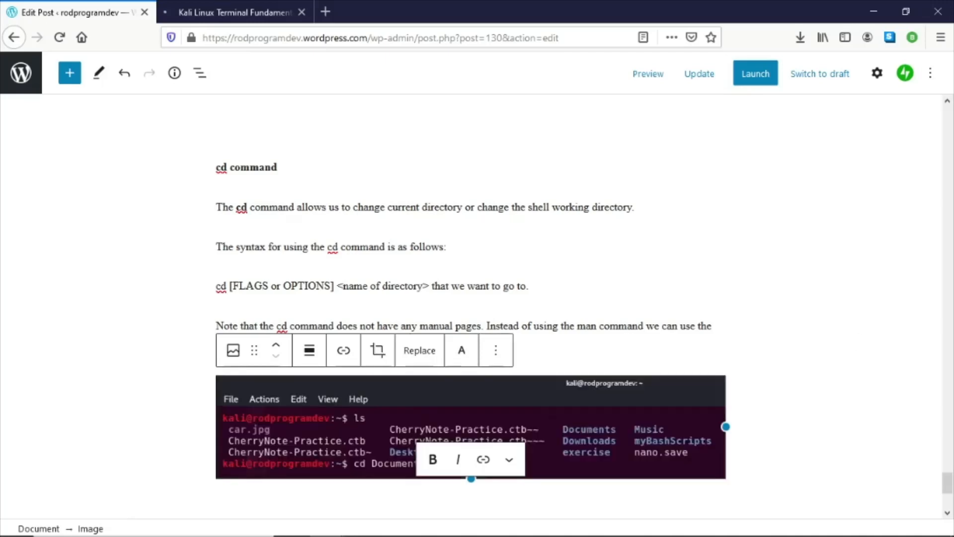
- Add another image block below, upload 18-cd-command-noMan.PNG, and move it above the 17-cd-command image
{"action": "scroll", "coordinate": [455, 335], "scroll_direction": "down", "scroll_amount": 3}
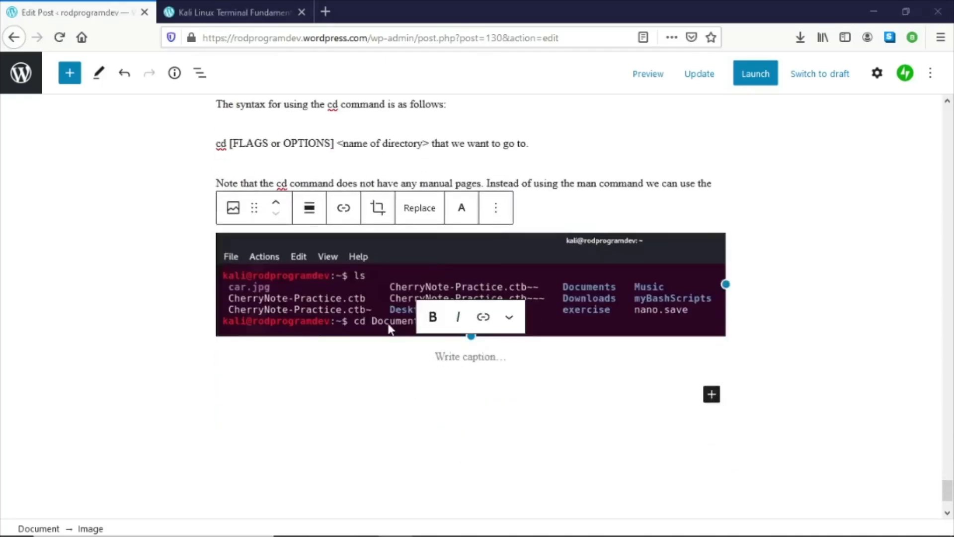
{"action": "left_click", "coordinate": [662, 396]}
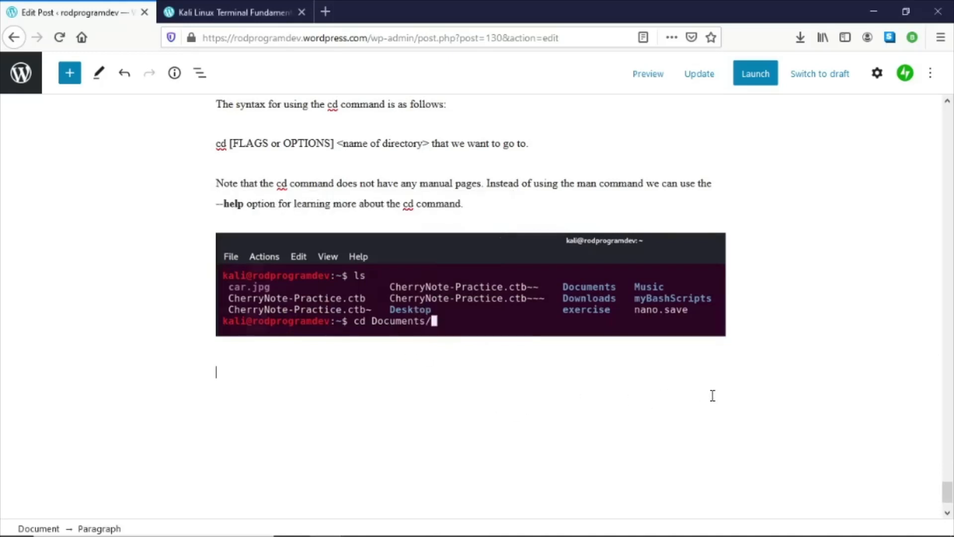
{"action": "left_click", "coordinate": [711, 370]}
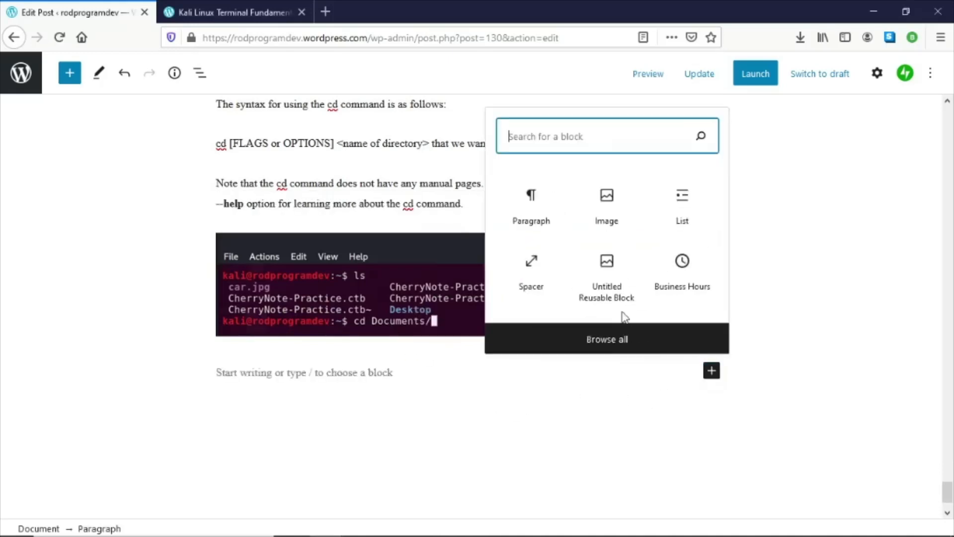
{"action": "left_click", "coordinate": [601, 204]}
{"action": "left_click", "coordinate": [250, 462]}
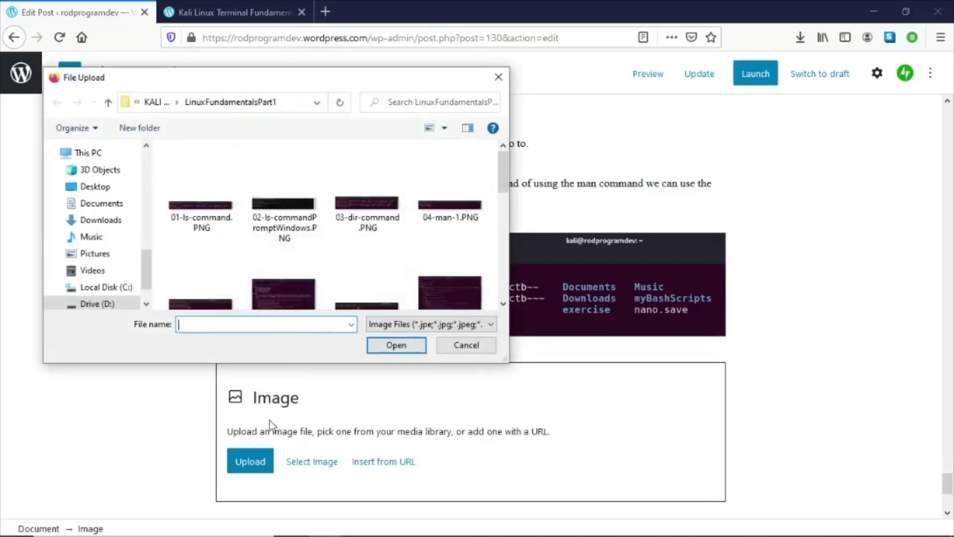
{"action": "scroll", "coordinate": [329, 249], "scroll_direction": "down", "scroll_amount": 3}
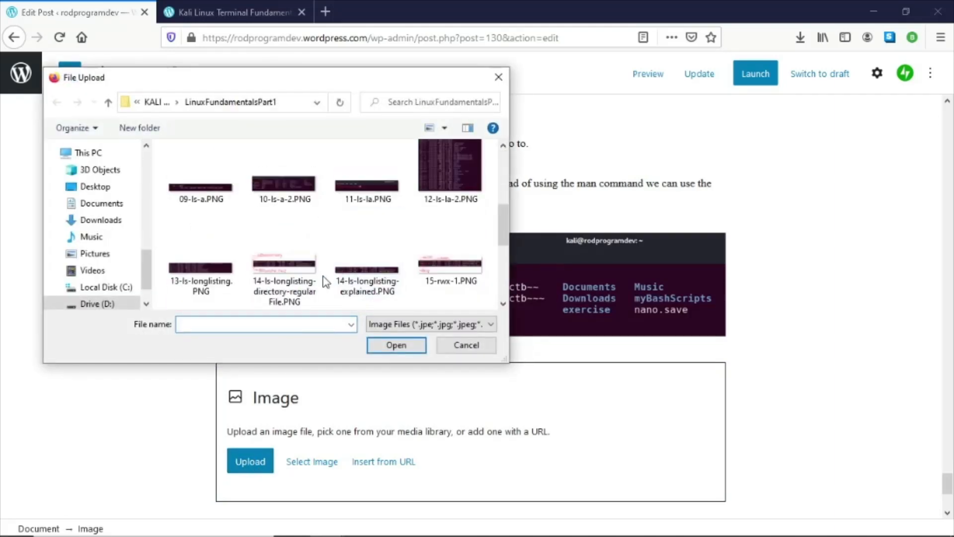
{"action": "scroll", "coordinate": [332, 266], "scroll_direction": "up", "scroll_amount": 3, "text": "ctrl"}
{"action": "scroll", "coordinate": [324, 273], "scroll_direction": "up", "scroll_amount": 2, "text": "ctrl"}
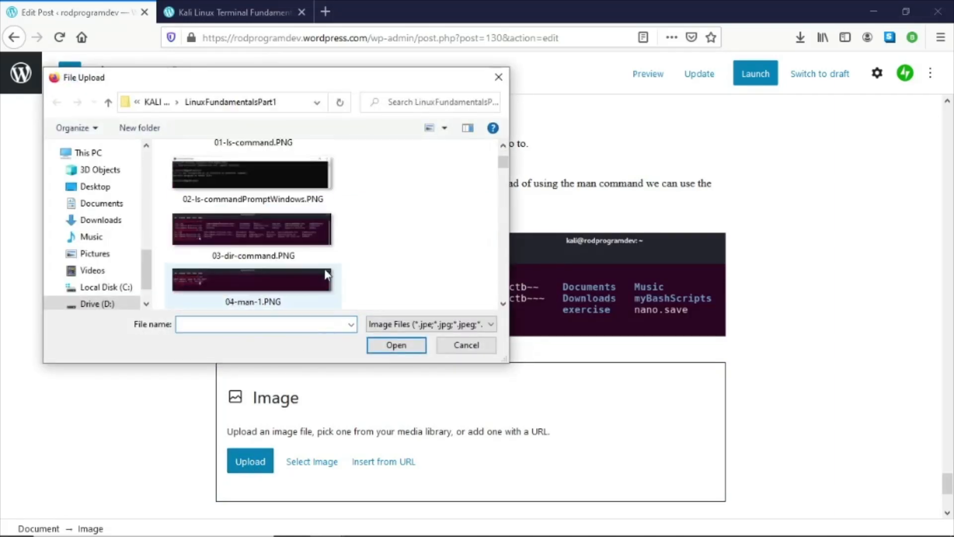
{"action": "scroll", "coordinate": [308, 265], "scroll_direction": "down", "scroll_amount": 6}
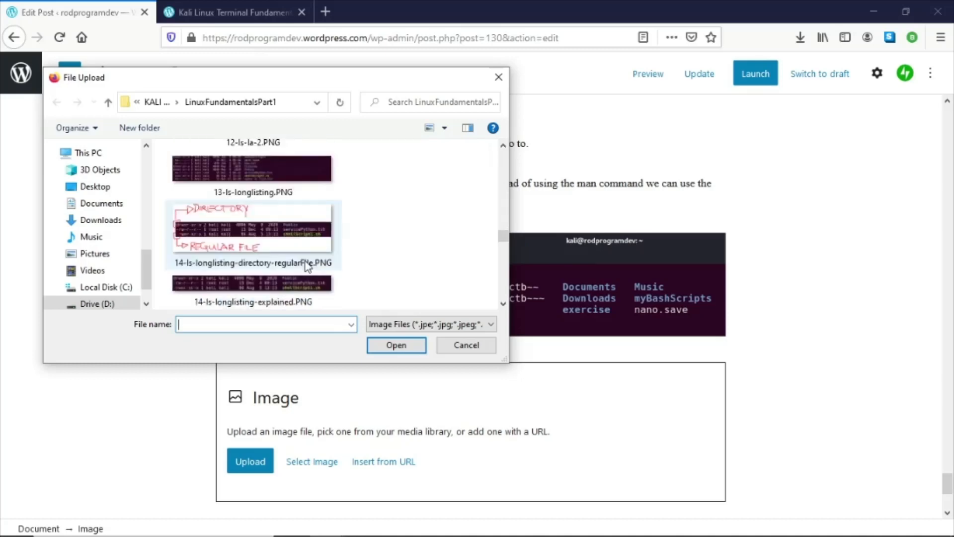
{"action": "scroll", "coordinate": [305, 263], "scroll_direction": "down", "scroll_amount": 3}
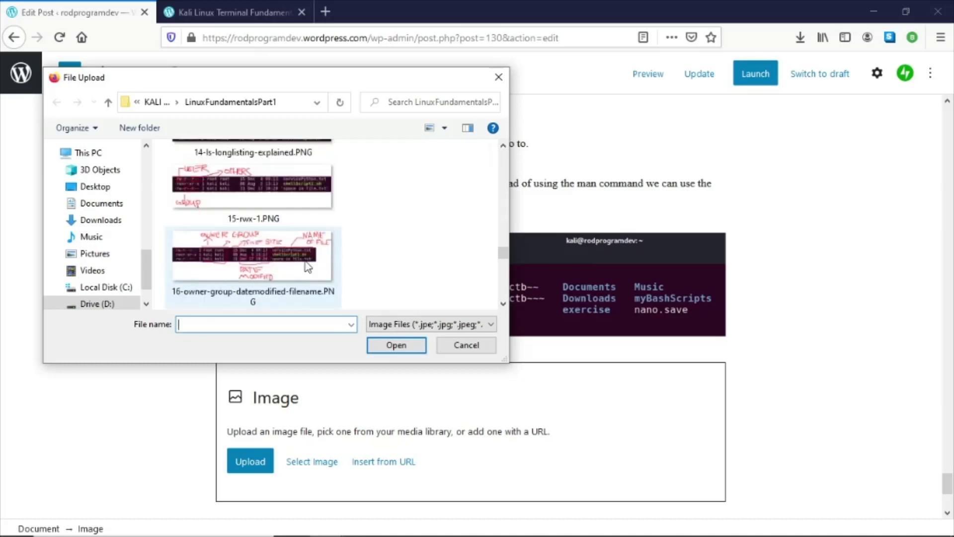
{"action": "scroll", "coordinate": [308, 268], "scroll_direction": "down", "scroll_amount": 3}
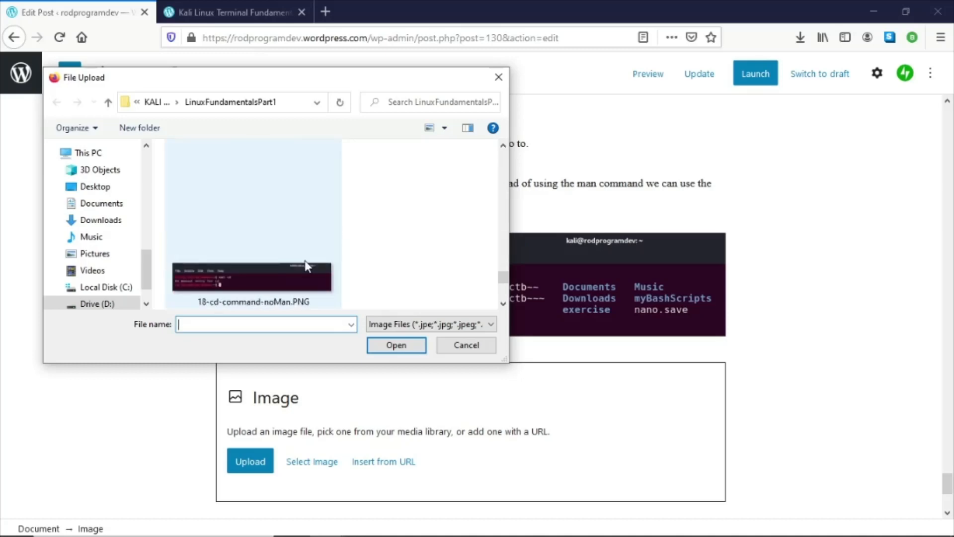
{"action": "double_click", "coordinate": [292, 268]}
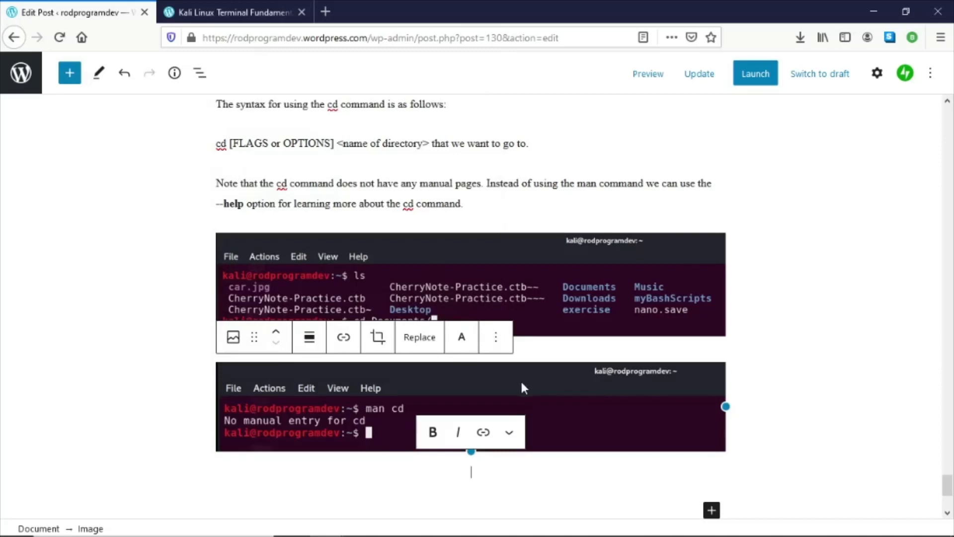
{"action": "left_click", "coordinate": [278, 338]}
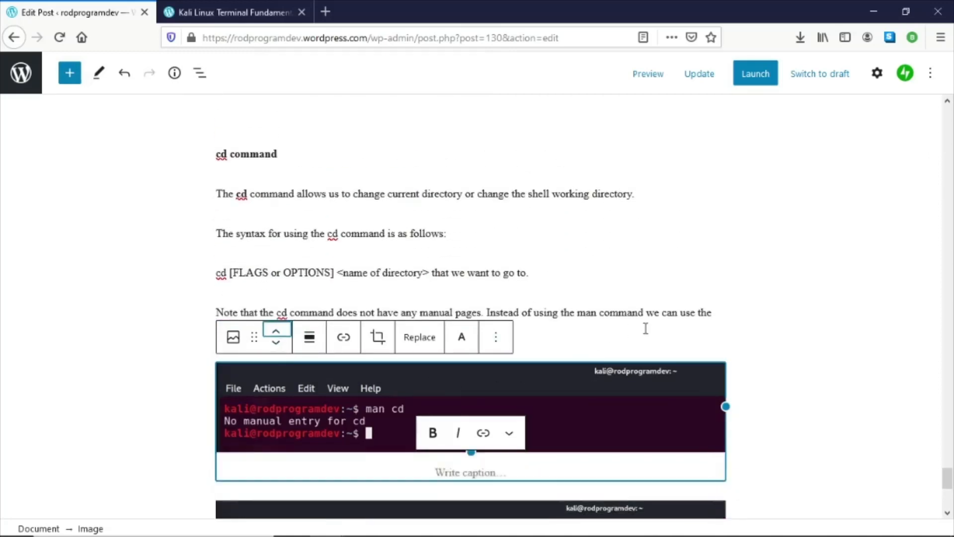
- Compare the post's cd images with the screenshot order in the Word document
{"action": "scroll", "coordinate": [649, 333], "scroll_direction": "down", "scroll_amount": 3}
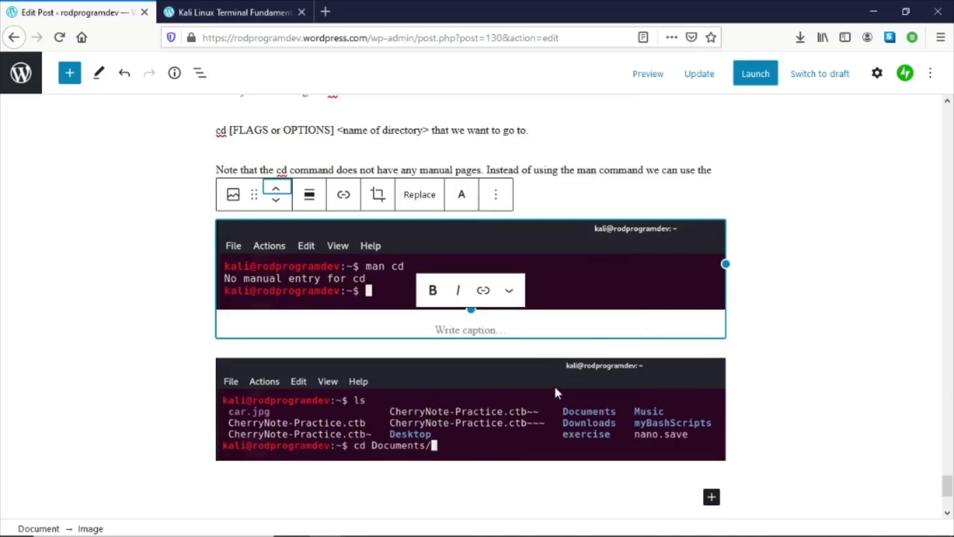
{"action": "scroll", "coordinate": [554, 383], "scroll_direction": "down", "scroll_amount": 3}
{"action": "left_click", "coordinate": [604, 364]}
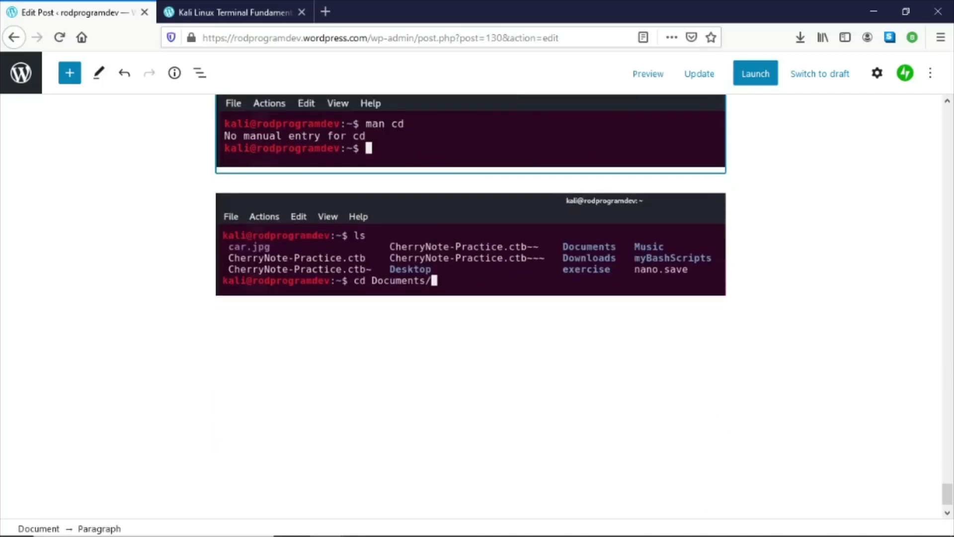
{"action": "key", "text": "alt+Tab"}
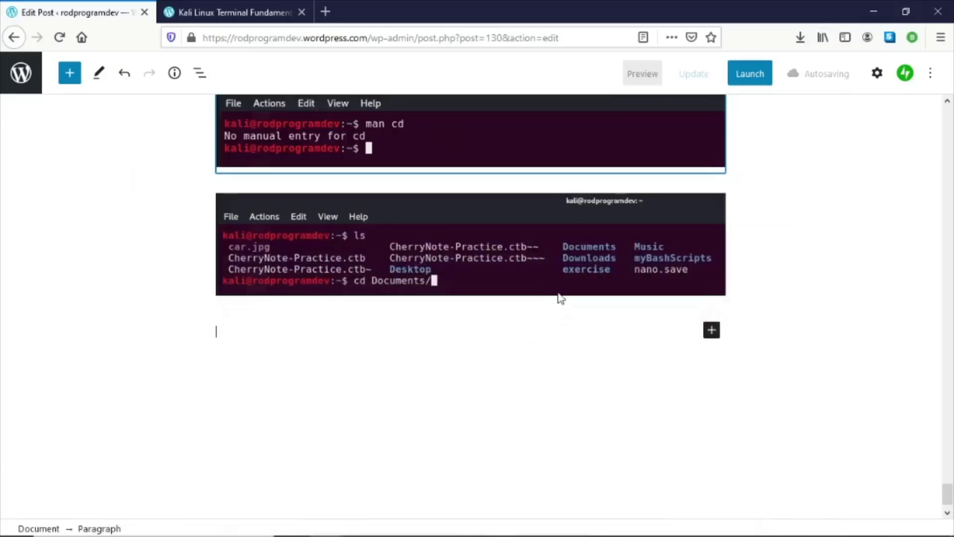
{"action": "left_click", "coordinate": [874, 11]}
- Add an image block at the end, upload 19-cd-help.PNG, and move it above the 17-cd-command image
{"action": "left_click", "coordinate": [711, 331]}
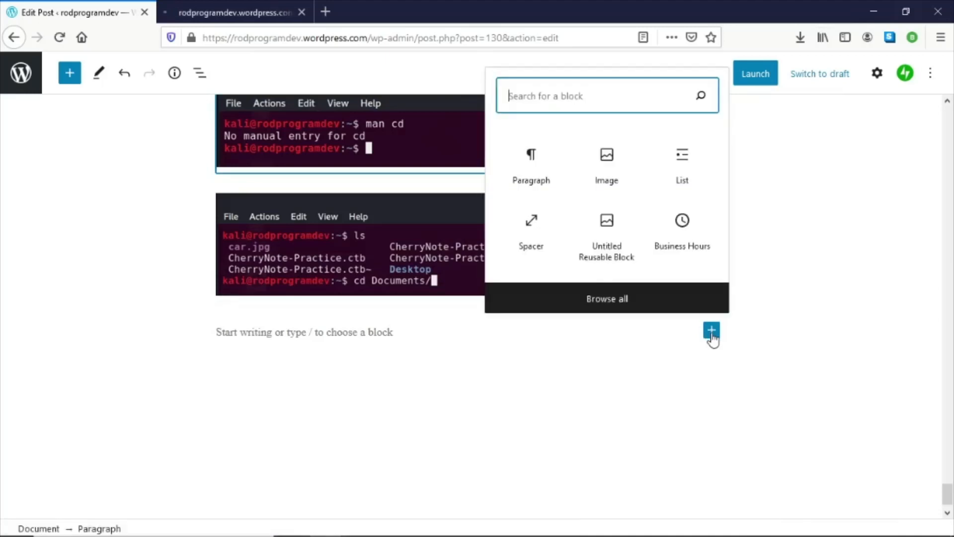
{"action": "left_click", "coordinate": [605, 165]}
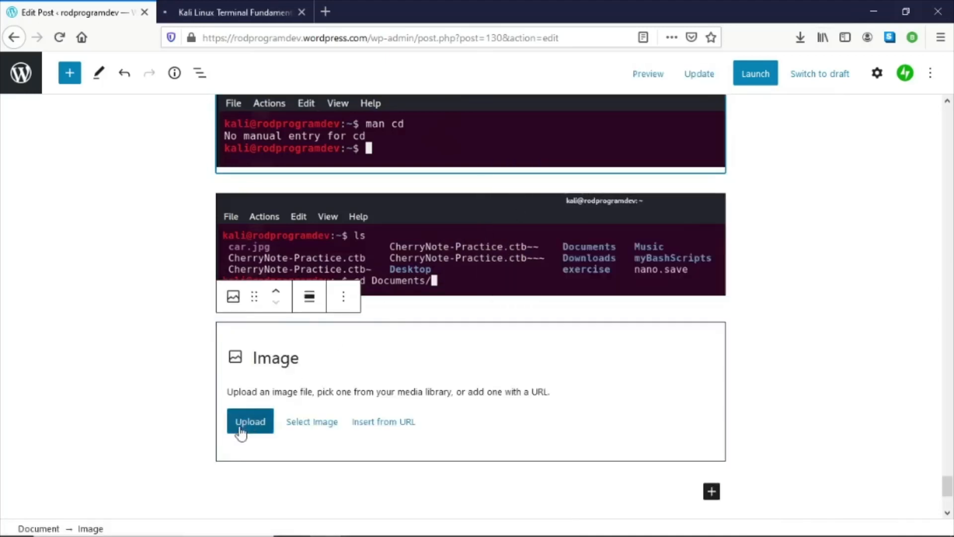
{"action": "left_click", "coordinate": [243, 422]}
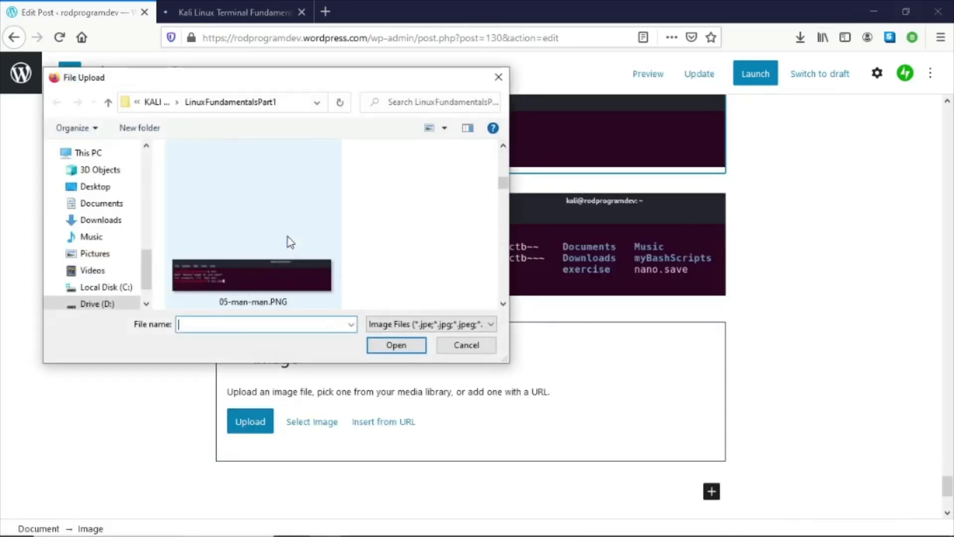
{"action": "scroll", "coordinate": [288, 237], "scroll_direction": "down", "scroll_amount": 1}
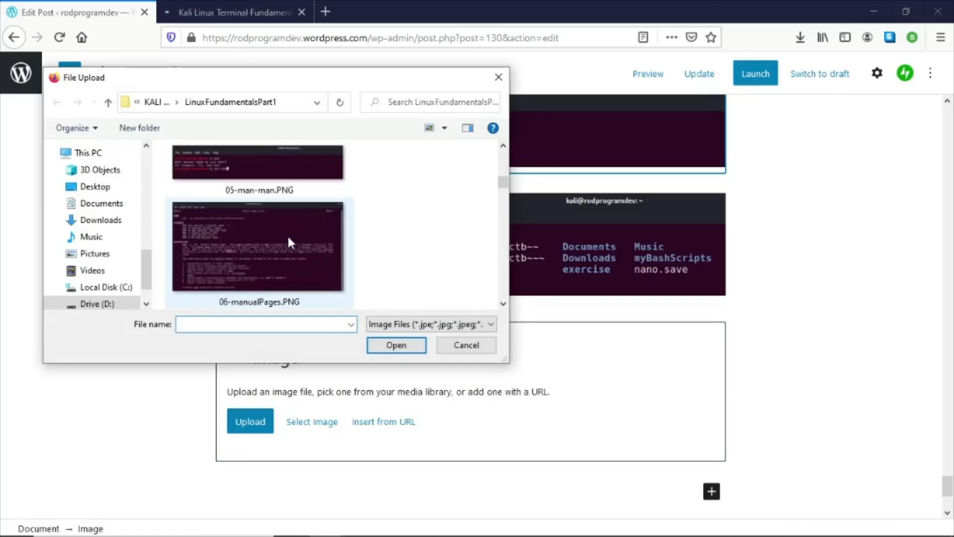
{"action": "scroll", "coordinate": [289, 238], "scroll_direction": "down", "scroll_amount": 1}
{"action": "scroll", "coordinate": [291, 242], "scroll_direction": "down", "scroll_amount": 4}
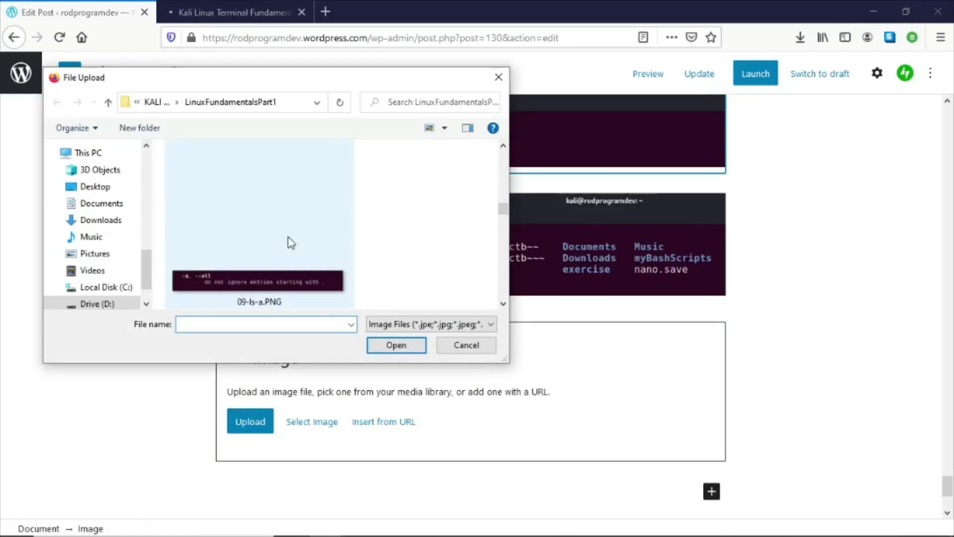
{"action": "scroll", "coordinate": [291, 242], "scroll_direction": "down", "scroll_amount": 4}
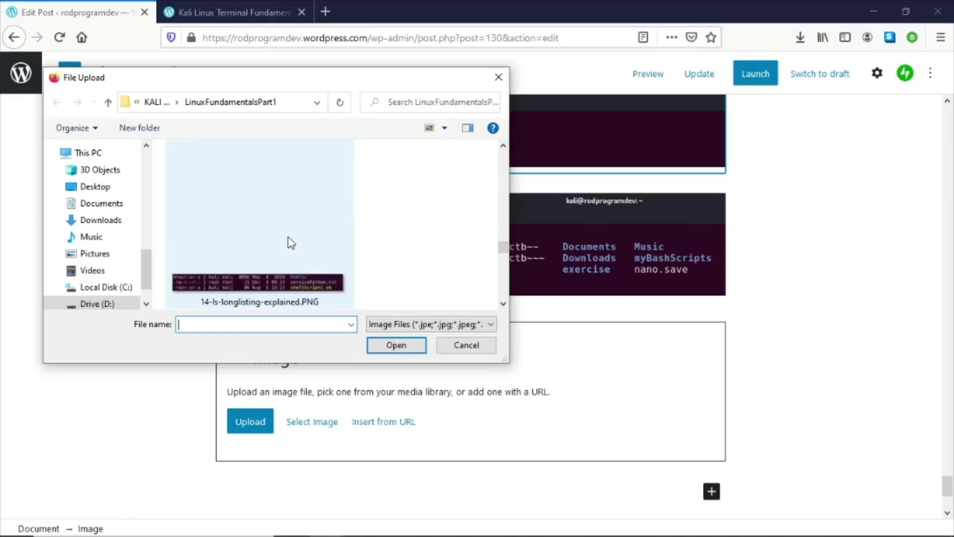
{"action": "scroll", "coordinate": [291, 242], "scroll_direction": "down", "scroll_amount": 1}
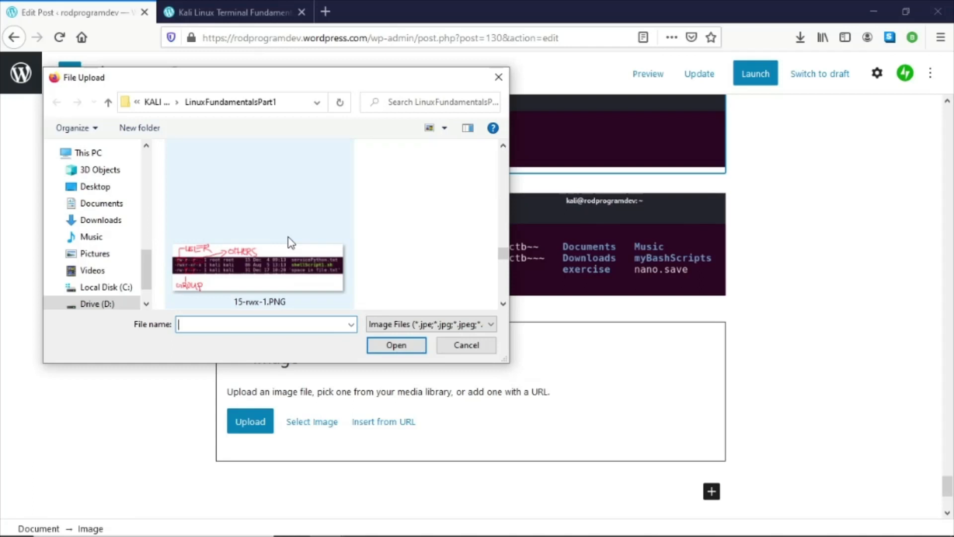
{"action": "scroll", "coordinate": [291, 242], "scroll_direction": "down", "scroll_amount": 1}
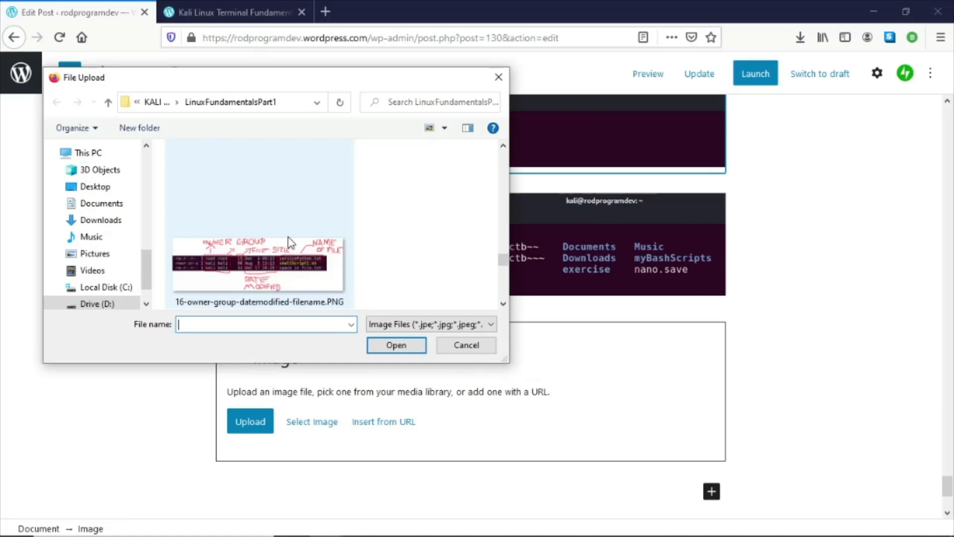
{"action": "scroll", "coordinate": [291, 243], "scroll_direction": "down", "scroll_amount": 1}
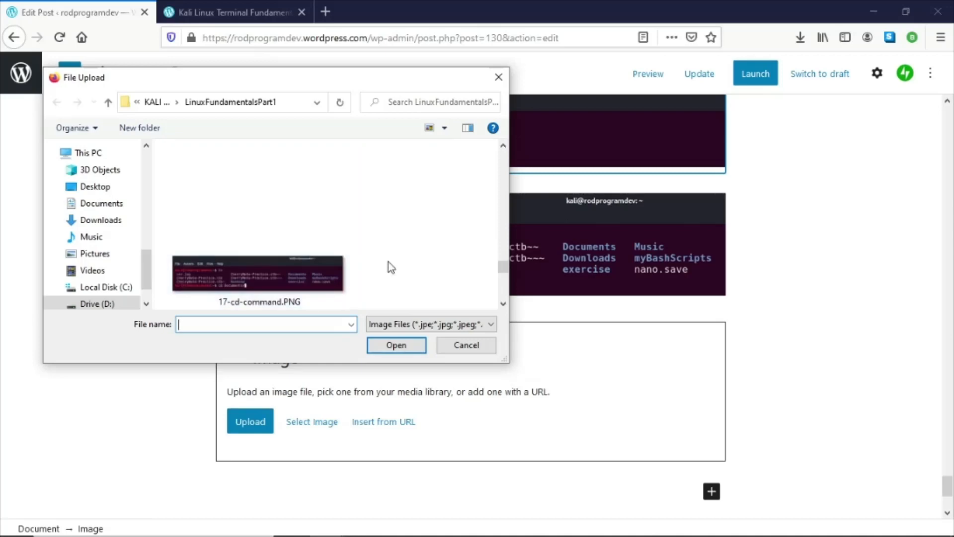
{"action": "left_click", "coordinate": [503, 303]}
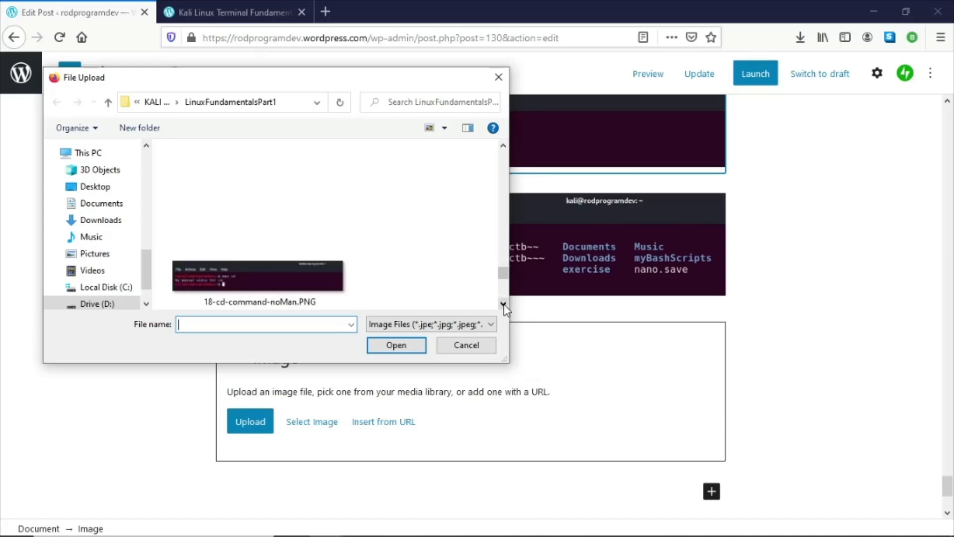
{"action": "left_click", "coordinate": [503, 304]}
{"action": "double_click", "coordinate": [244, 280]}
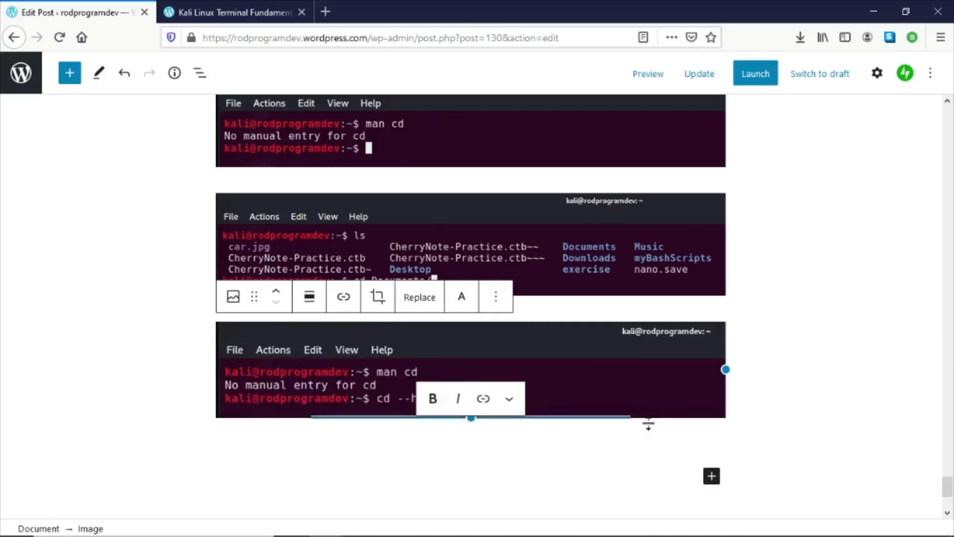
{"action": "left_click", "coordinate": [276, 292]}
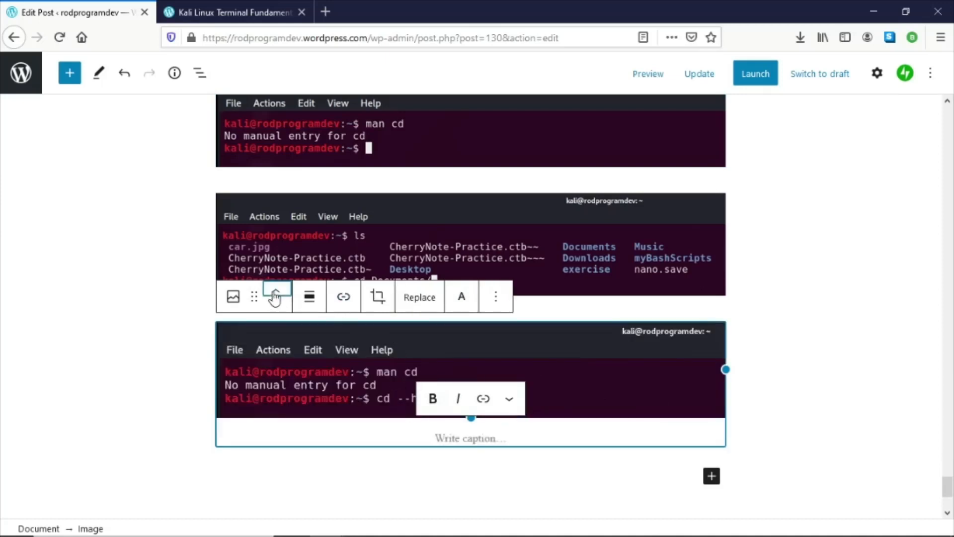
{"action": "scroll", "coordinate": [356, 336], "scroll_direction": "down", "scroll_amount": 3}
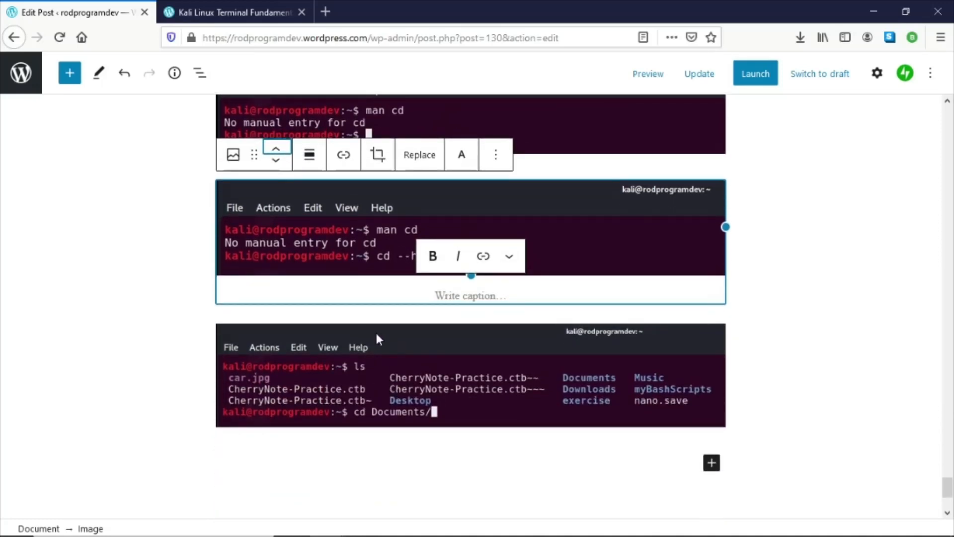
{"action": "scroll", "coordinate": [376, 335], "scroll_direction": "up", "scroll_amount": 2}
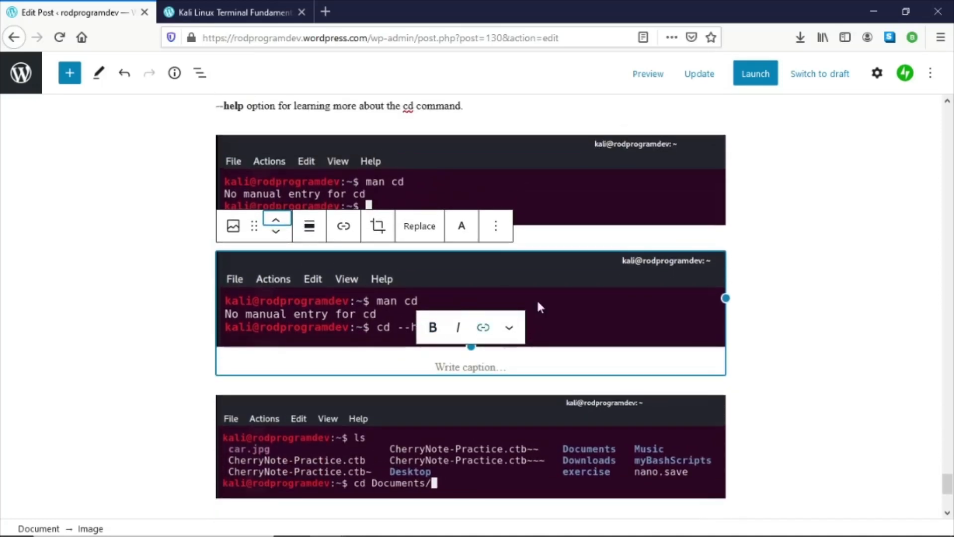
- Copy the '- -help option' heading text from the Word document
{"action": "left_click", "coordinate": [818, 271]}
{"action": "left_click", "coordinate": [591, 198]}
{"action": "scroll", "coordinate": [547, 218], "scroll_direction": "up", "scroll_amount": 5}
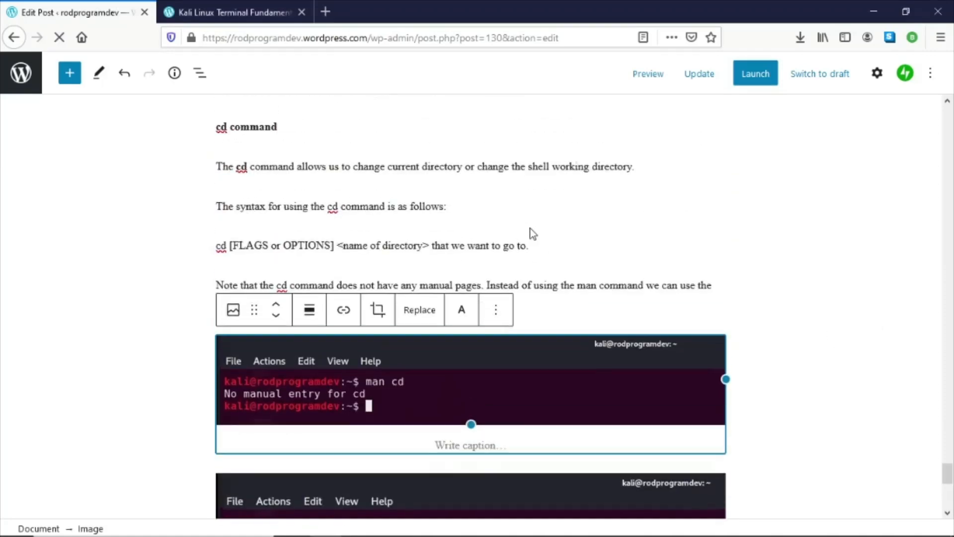
{"action": "scroll", "coordinate": [492, 350], "scroll_direction": "down", "scroll_amount": 2}
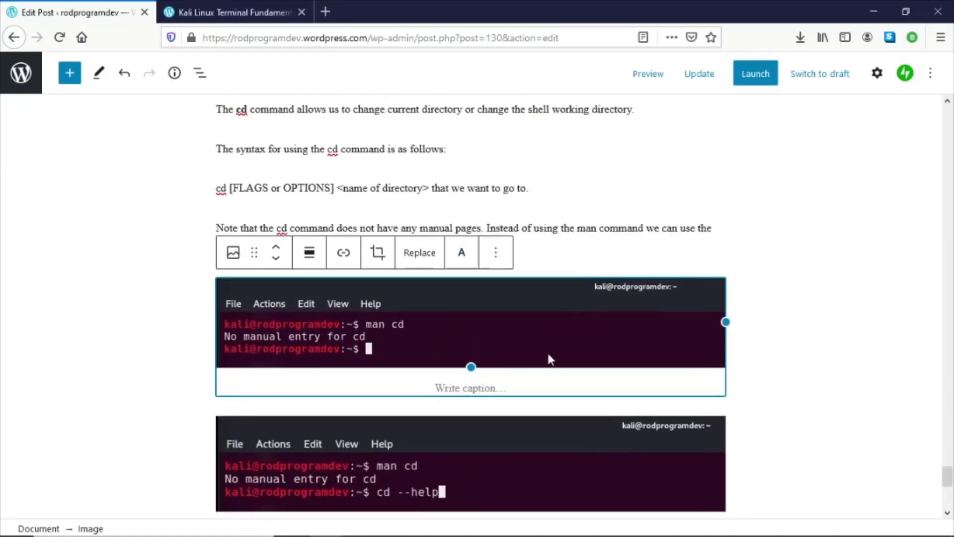
{"action": "scroll", "coordinate": [420, 276], "scroll_direction": "up", "scroll_amount": 3}
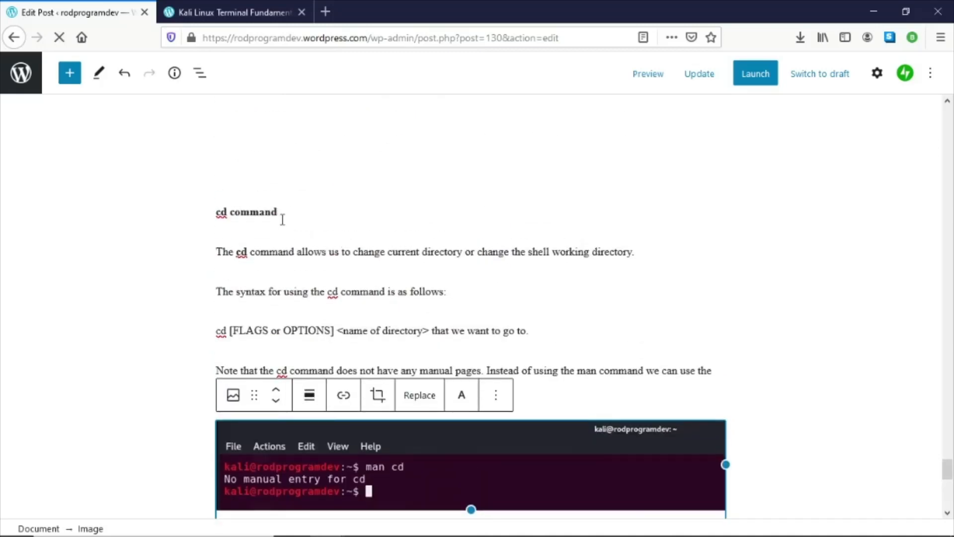
{"action": "scroll", "coordinate": [551, 392], "scroll_direction": "down", "scroll_amount": 3}
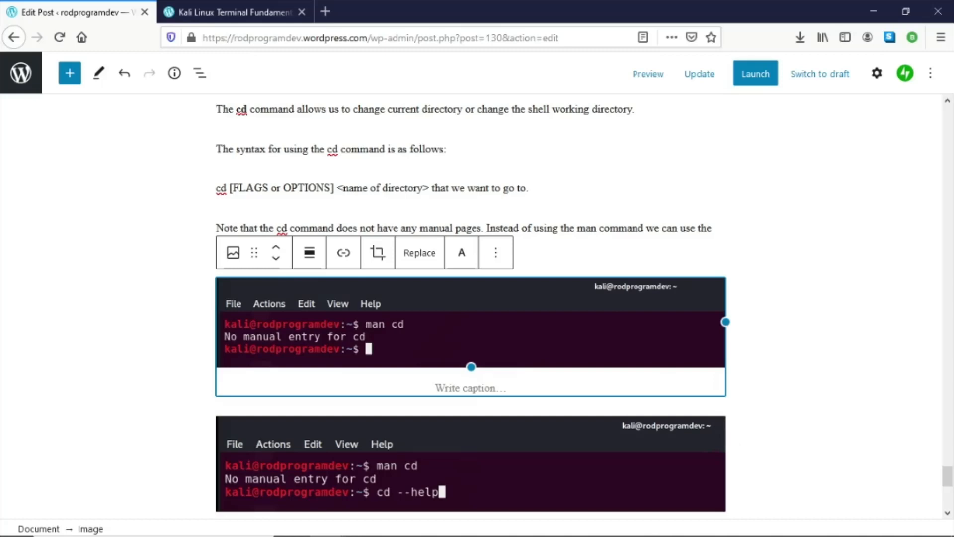
{"action": "key", "text": "alt+Tab"}
{"action": "scroll", "coordinate": [150, 338], "scroll_direction": "down", "scroll_amount": 2}
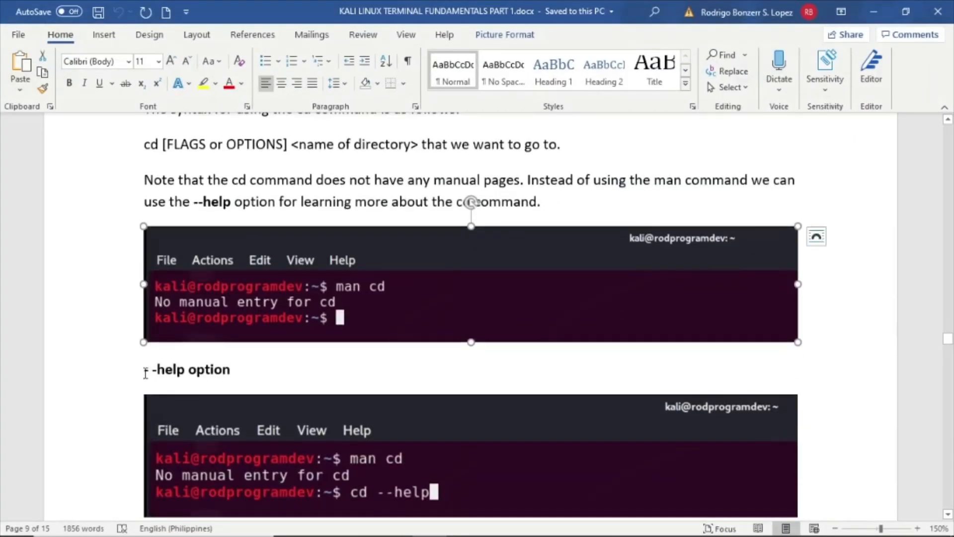
{"action": "left_click_drag", "start_coordinate": [146, 372], "coordinate": [241, 372]}
{"action": "key", "text": "ctrl+c"}
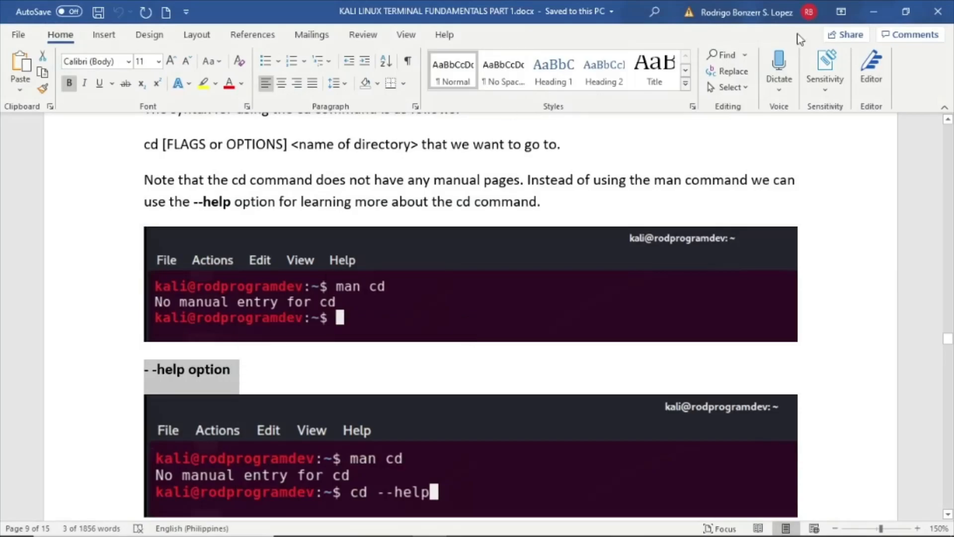
{"action": "left_click", "coordinate": [866, 11]}
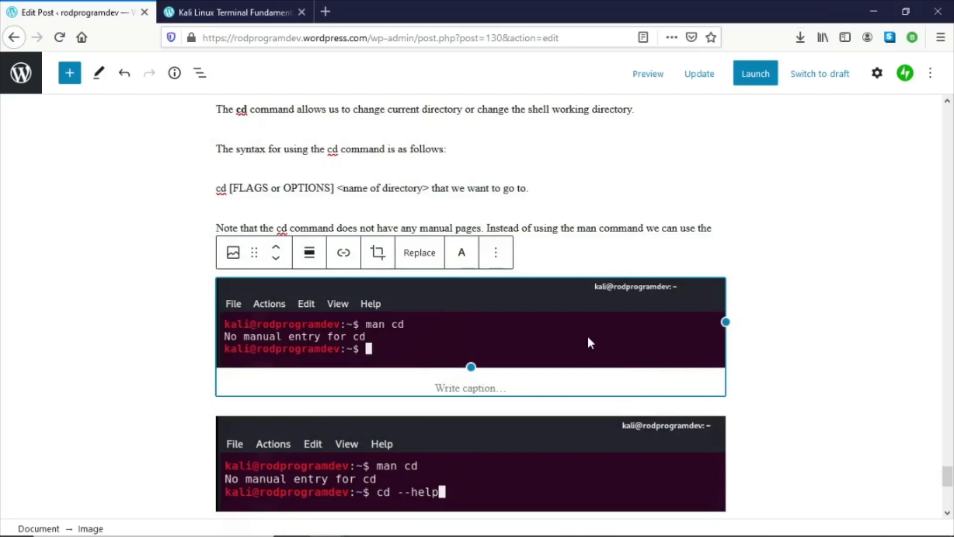
- Insert a paragraph block below the man cd image and paste the '- -help option' text
{"action": "left_click", "coordinate": [68, 80]}
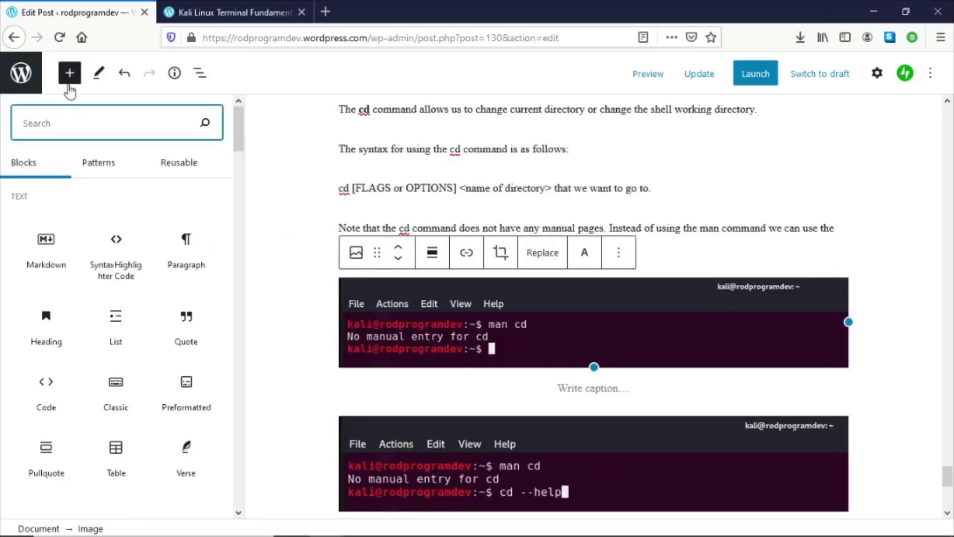
{"action": "mouse_move", "coordinate": [58, 240]}
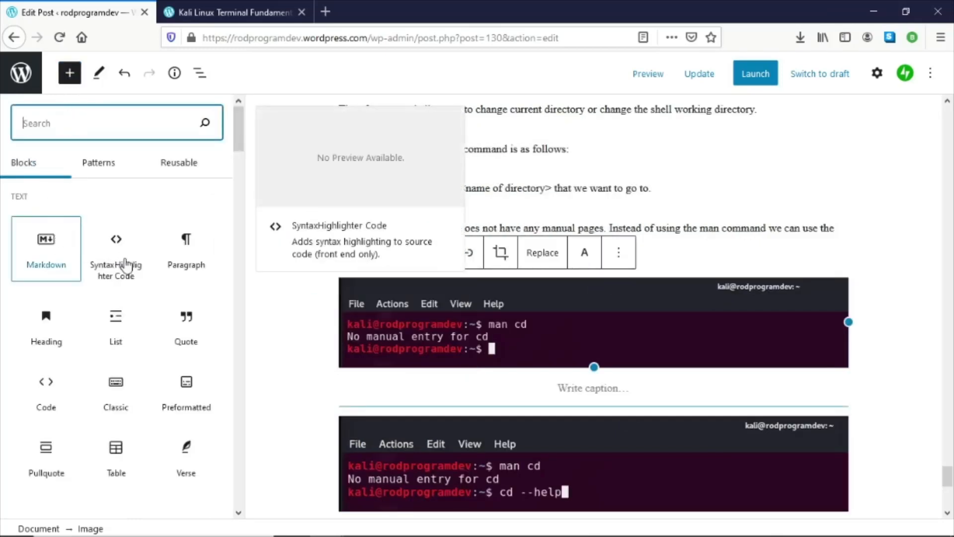
{"action": "left_click", "coordinate": [187, 242]}
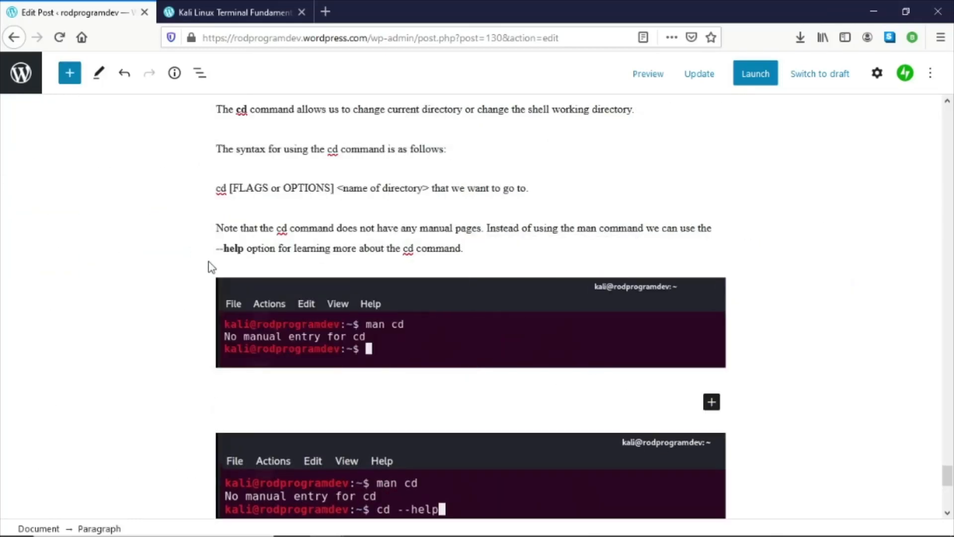
{"action": "key", "text": "ctrl+v"}
- Insert a Spacer block between the man cd image and the '- -help option' paragraph
{"action": "left_click", "coordinate": [562, 335]}
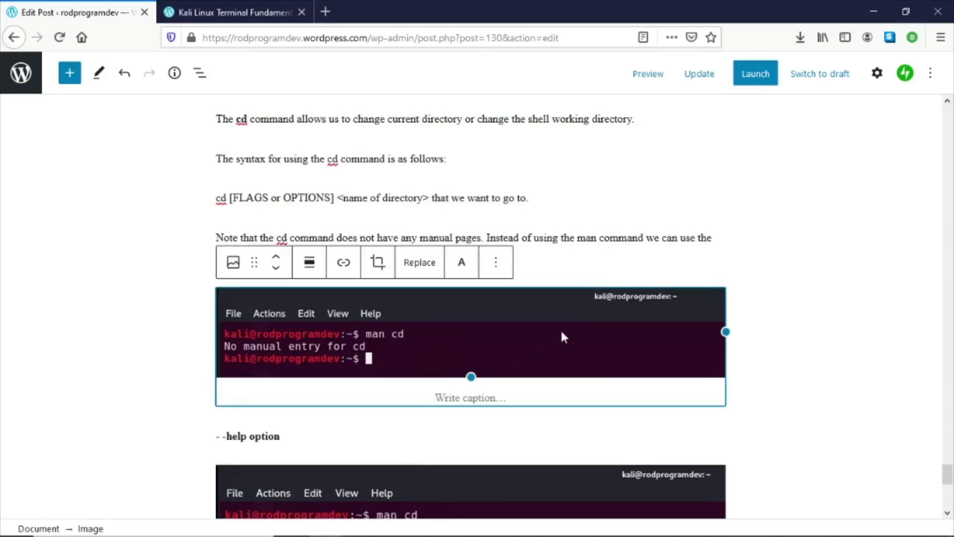
{"action": "left_click", "coordinate": [643, 253]}
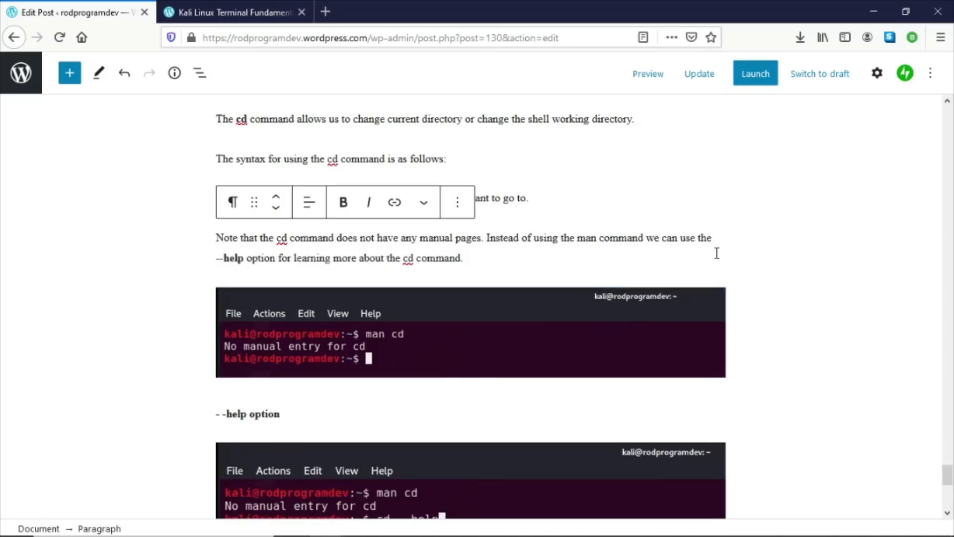
{"action": "left_click", "coordinate": [637, 360]}
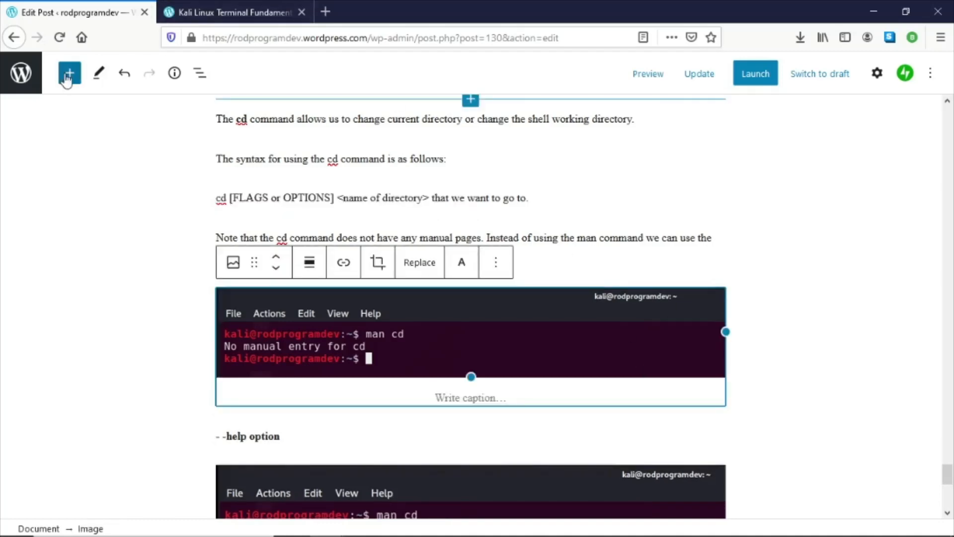
{"action": "scroll", "coordinate": [91, 175], "scroll_direction": "down", "scroll_amount": 3}
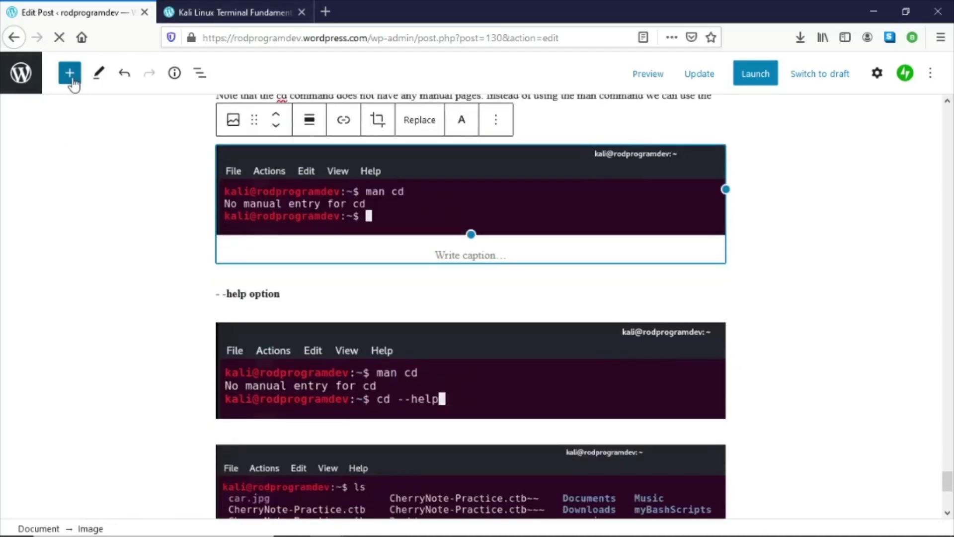
{"action": "scroll", "coordinate": [277, 195], "scroll_direction": "down", "scroll_amount": 3}
{"action": "left_click", "coordinate": [290, 149]}
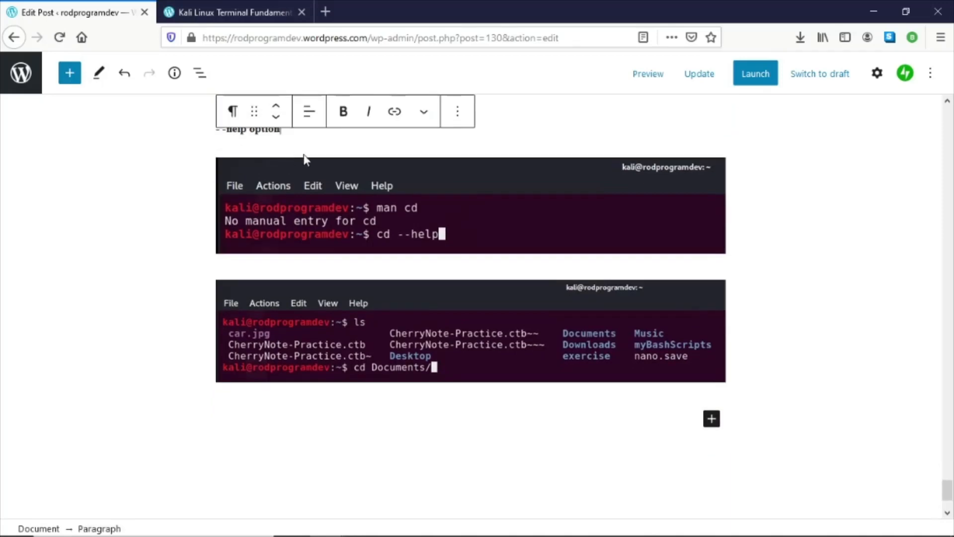
{"action": "scroll", "coordinate": [302, 156], "scroll_direction": "up", "scroll_amount": 5}
{"action": "left_click", "coordinate": [578, 258]}
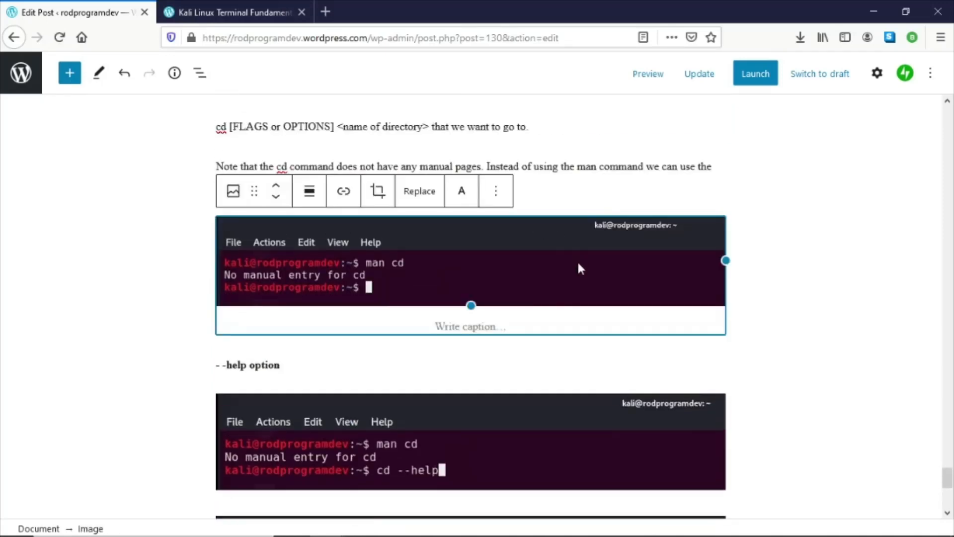
{"action": "left_click", "coordinate": [70, 73]}
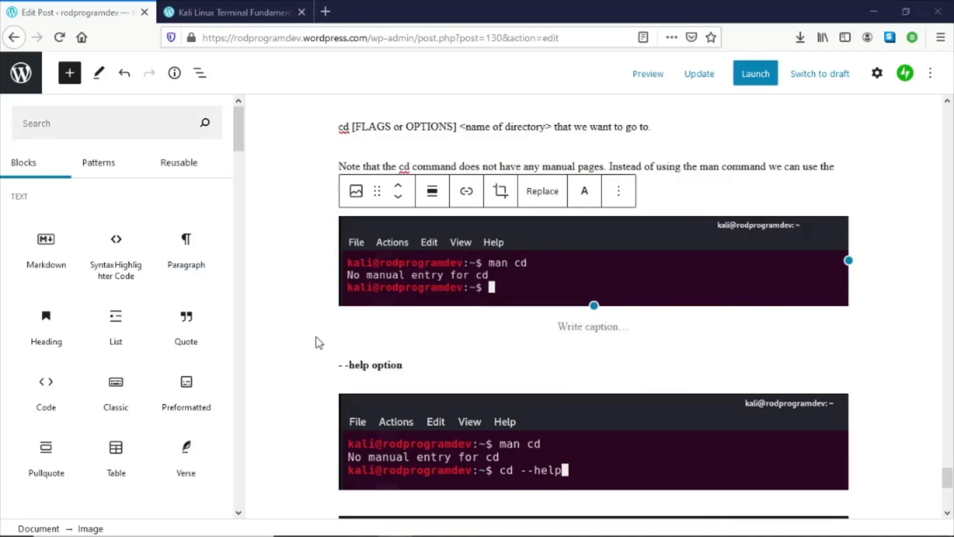
{"action": "scroll", "coordinate": [116, 293], "scroll_direction": "down", "scroll_amount": 2}
{"action": "scroll", "coordinate": [115, 291], "scroll_direction": "down", "scroll_amount": 8}
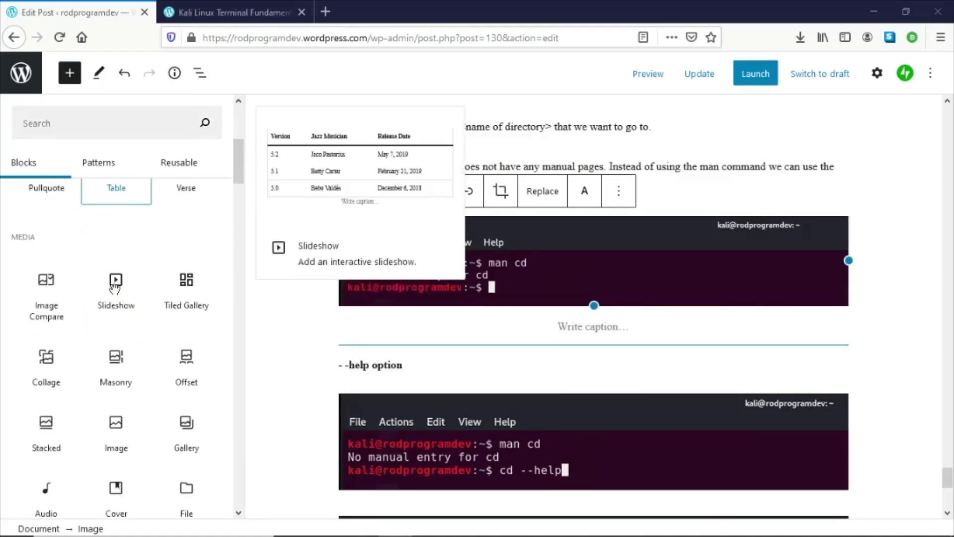
{"action": "scroll", "coordinate": [85, 308], "scroll_direction": "down", "scroll_amount": 7}
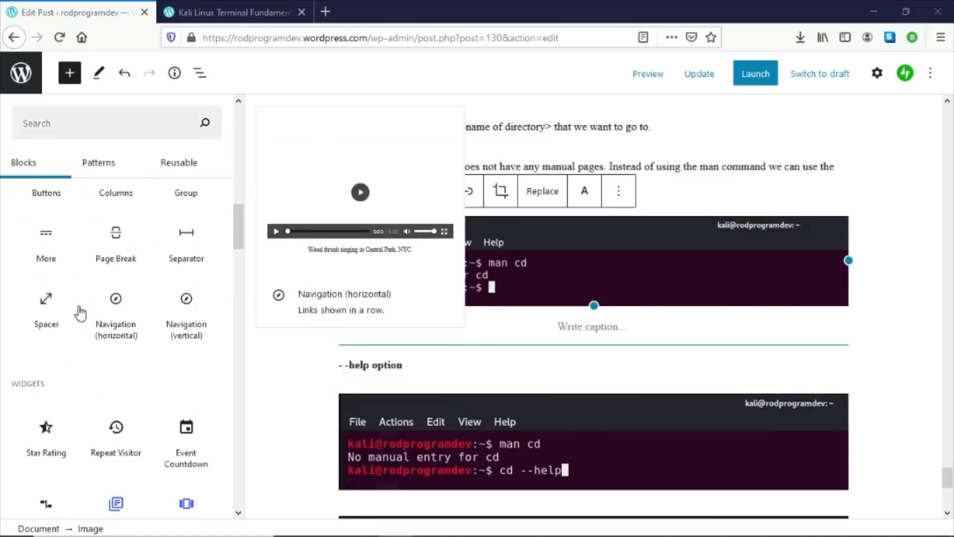
{"action": "left_click", "coordinate": [50, 302]}
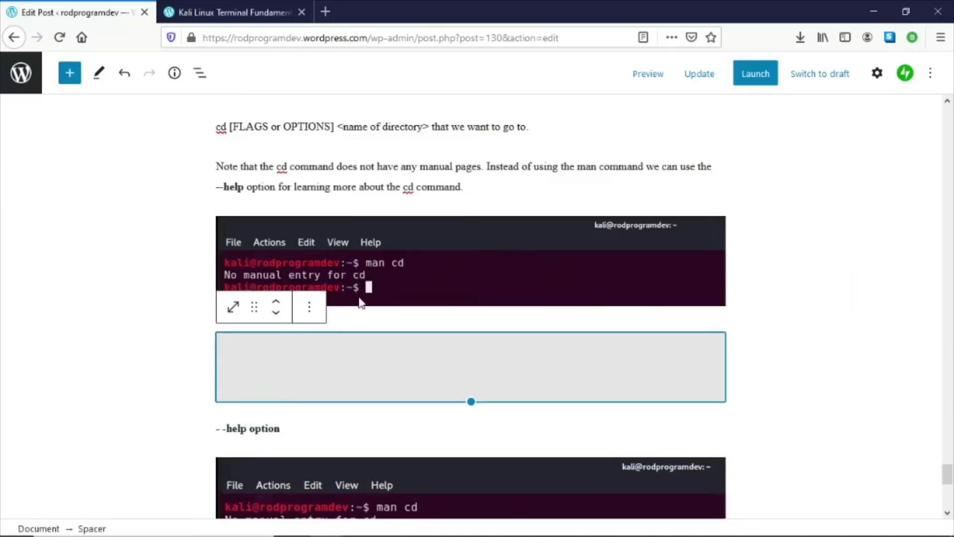
- Update the post and open its preview
{"action": "left_click", "coordinate": [700, 73]}
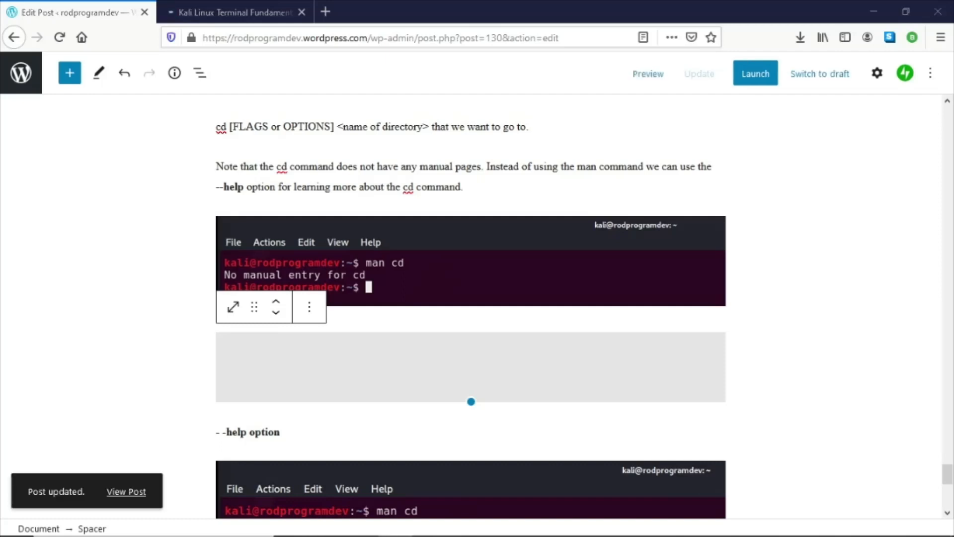
{"action": "left_click", "coordinate": [649, 77]}
{"action": "left_click", "coordinate": [219, 12]}
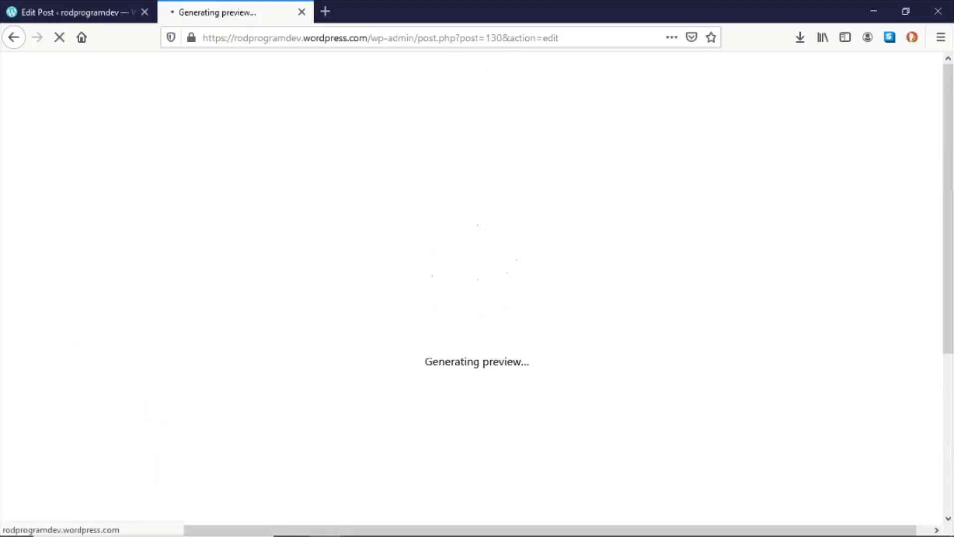
- Scroll through the post preview to check the article's layout down to the cd section
{"action": "scroll", "coordinate": [600, 216], "scroll_direction": "down", "scroll_amount": 20}
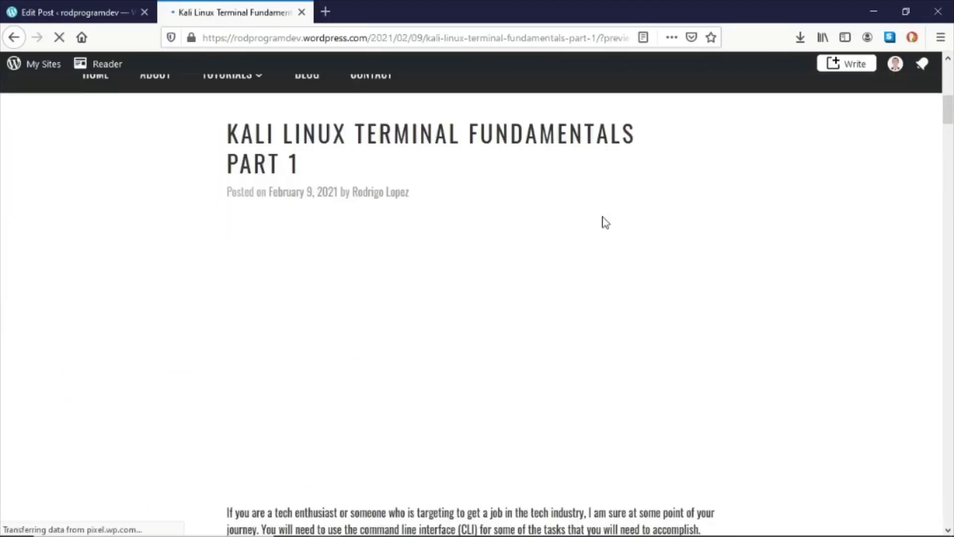
{"action": "scroll", "coordinate": [603, 214], "scroll_direction": "down", "scroll_amount": 20}
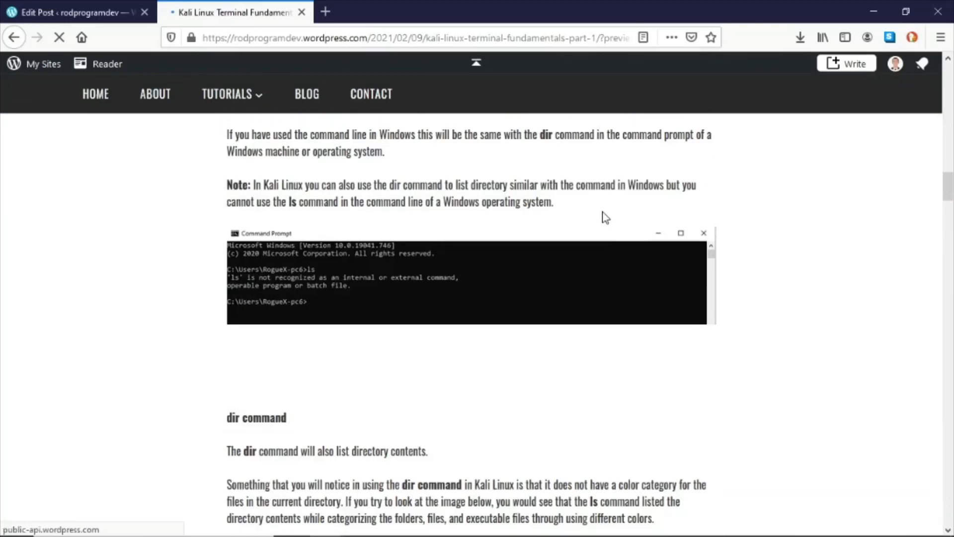
{"action": "scroll", "coordinate": [601, 207], "scroll_direction": "down", "scroll_amount": 20}
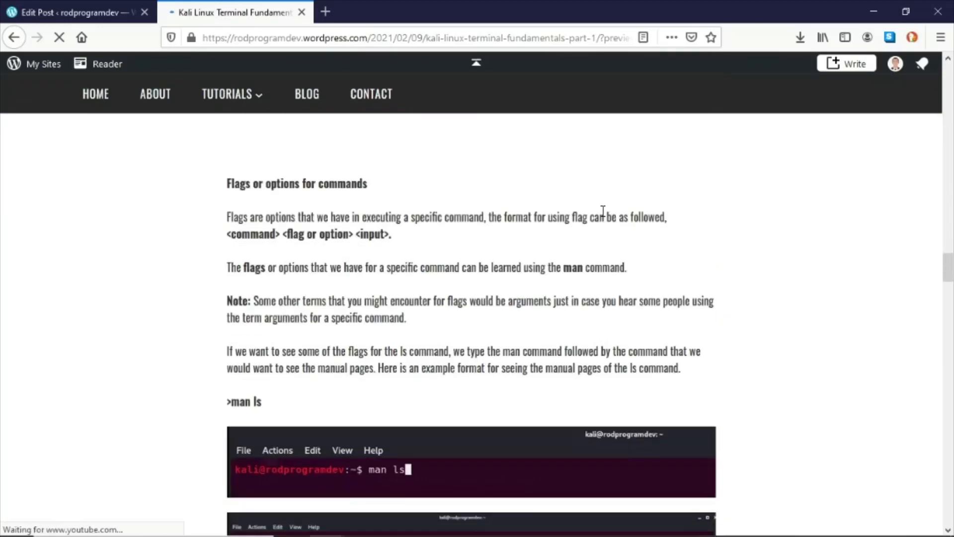
{"action": "scroll", "coordinate": [601, 210], "scroll_direction": "down", "scroll_amount": 20}
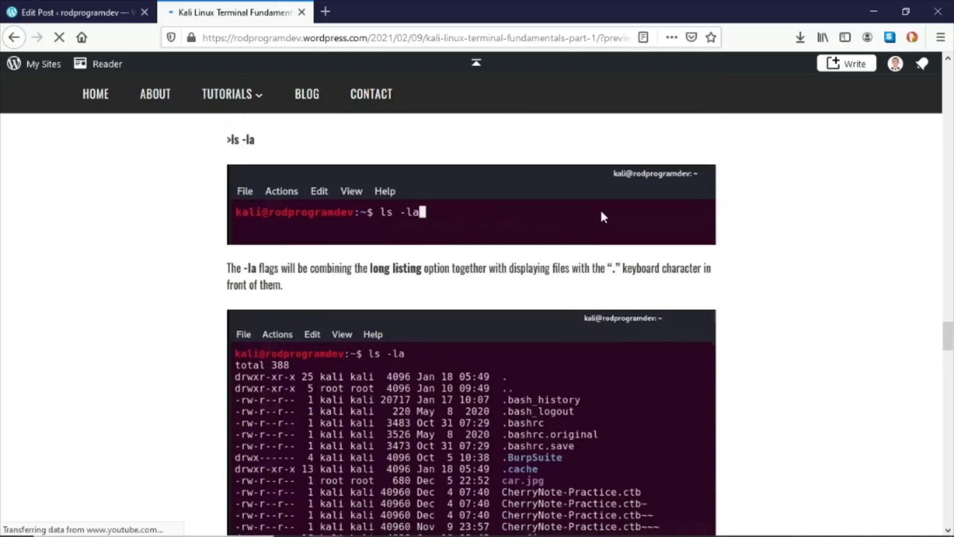
{"action": "scroll", "coordinate": [603, 217], "scroll_direction": "down", "scroll_amount": 20}
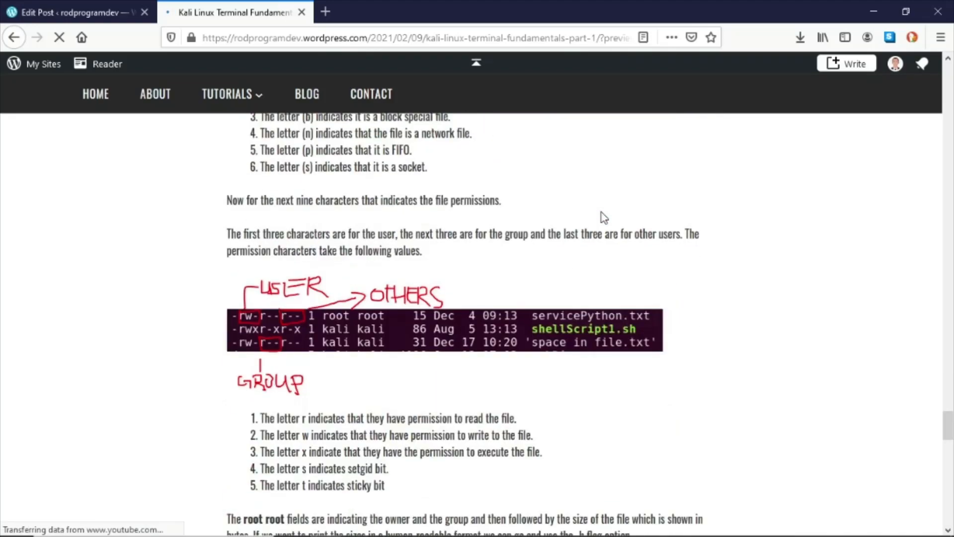
{"action": "scroll", "coordinate": [604, 217], "scroll_direction": "up", "scroll_amount": 10}
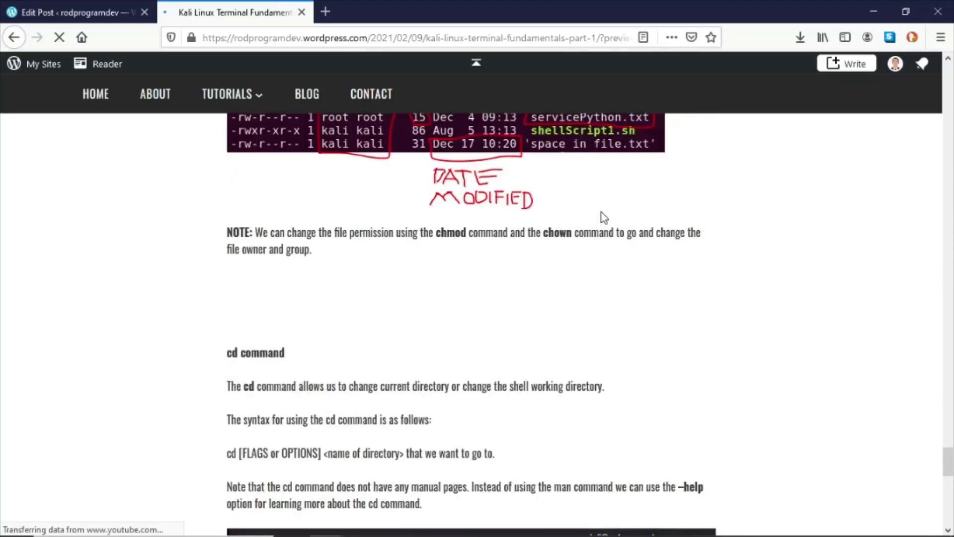
{"action": "scroll", "coordinate": [604, 217], "scroll_direction": "down", "scroll_amount": 12}
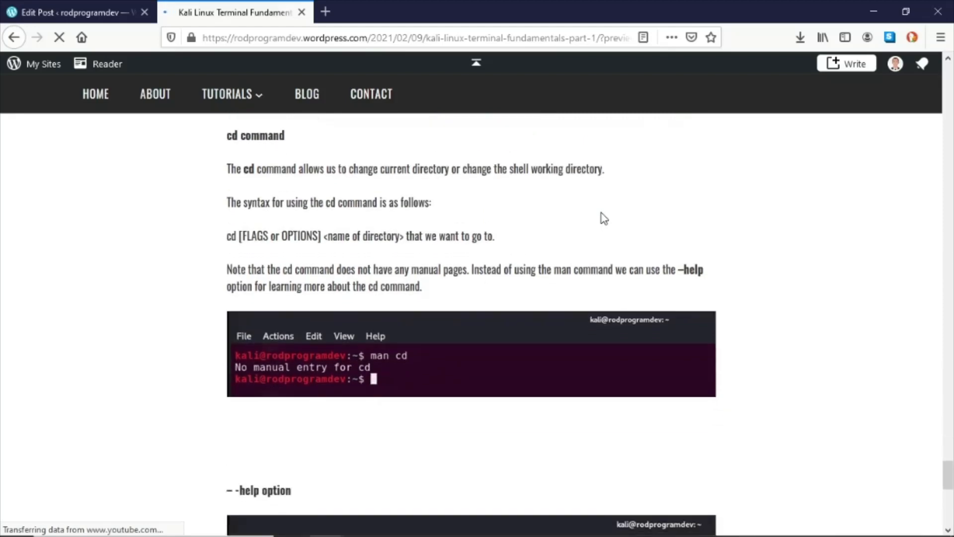
{"action": "scroll", "coordinate": [604, 218], "scroll_direction": "down", "scroll_amount": 5}
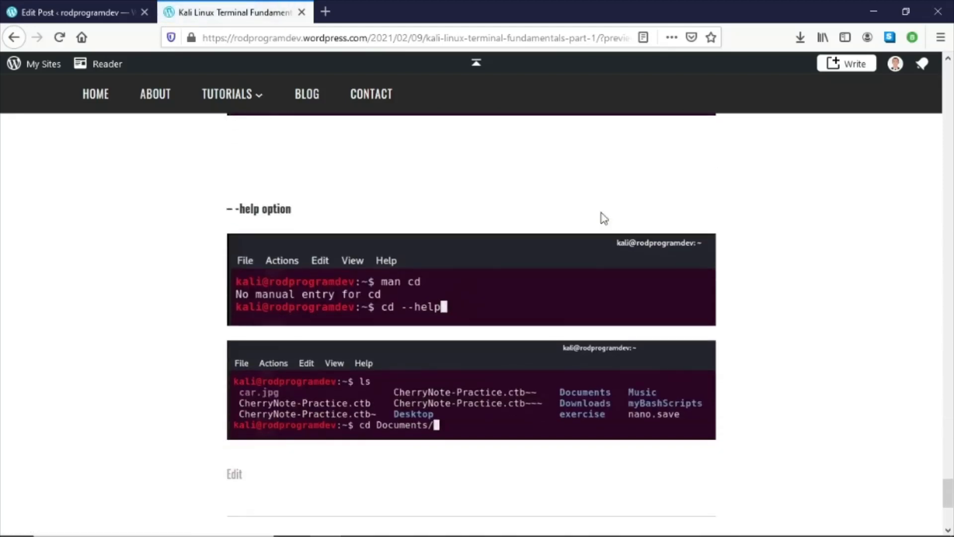
{"action": "scroll", "coordinate": [604, 219], "scroll_direction": "down", "scroll_amount": 3}
- Compare the editor's cd section with the cd --help output screenshot in the Word document
{"action": "left_click", "coordinate": [25, 11]}
{"action": "scroll", "coordinate": [539, 282], "scroll_direction": "down", "scroll_amount": 3}
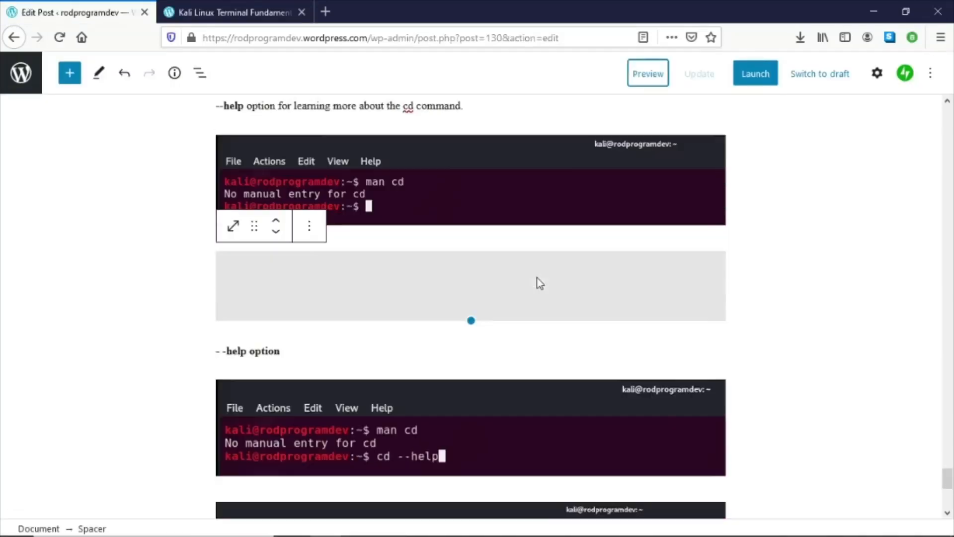
{"action": "scroll", "coordinate": [540, 282], "scroll_direction": "down", "scroll_amount": 2}
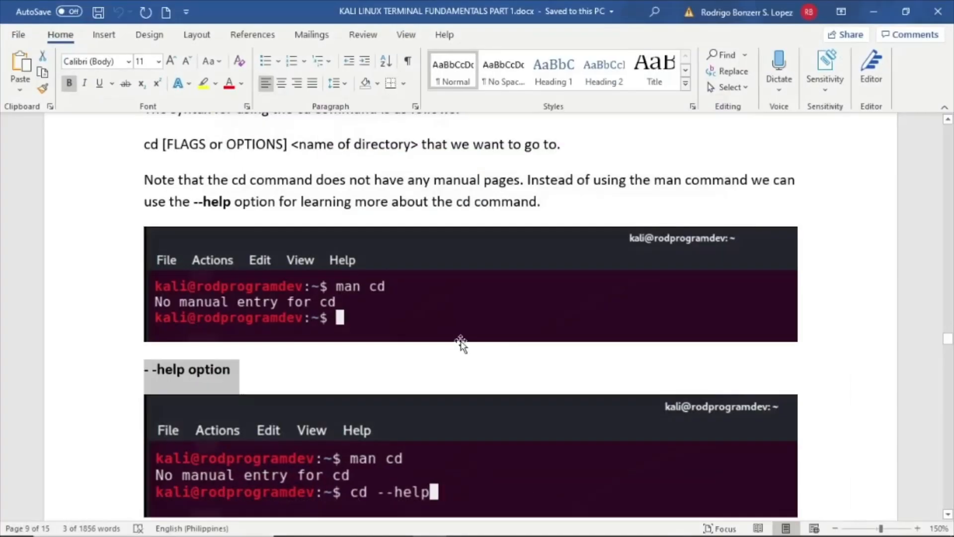
{"action": "scroll", "coordinate": [460, 342], "scroll_direction": "down", "scroll_amount": 5}
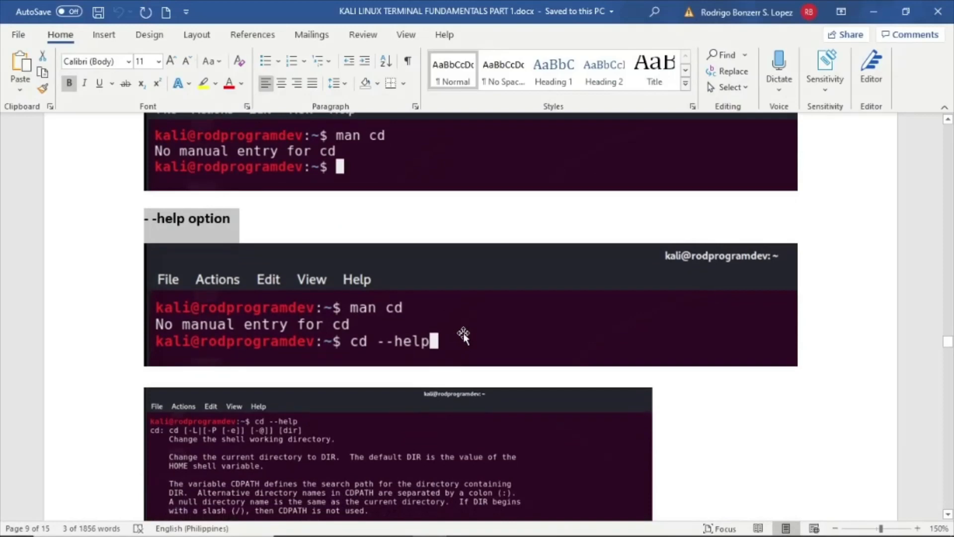
{"action": "left_click", "coordinate": [463, 332]}
{"action": "scroll", "coordinate": [463, 332], "scroll_direction": "down", "scroll_amount": 3}
{"action": "left_click", "coordinate": [318, 341]}
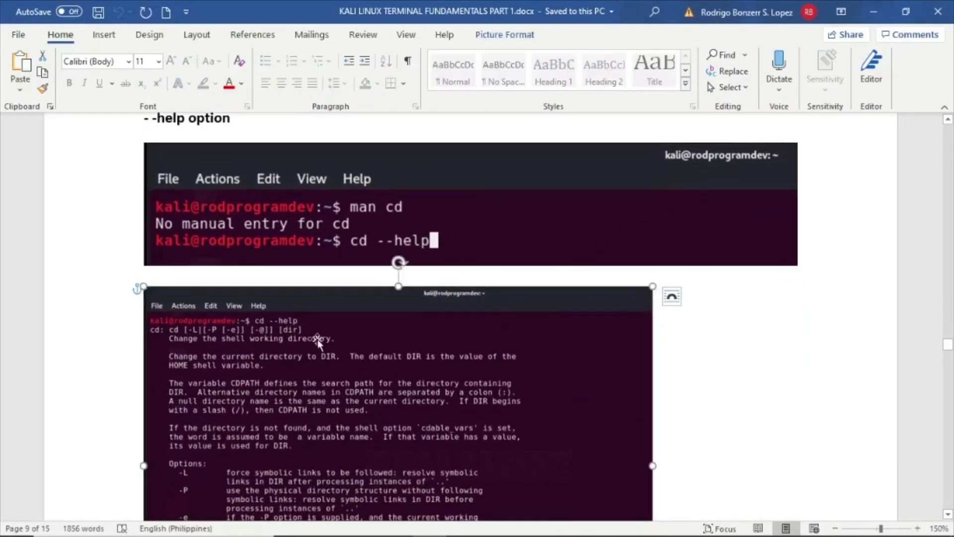
{"action": "left_click", "coordinate": [876, 15]}
{"action": "scroll", "coordinate": [447, 313], "scroll_direction": "down", "scroll_amount": 3}
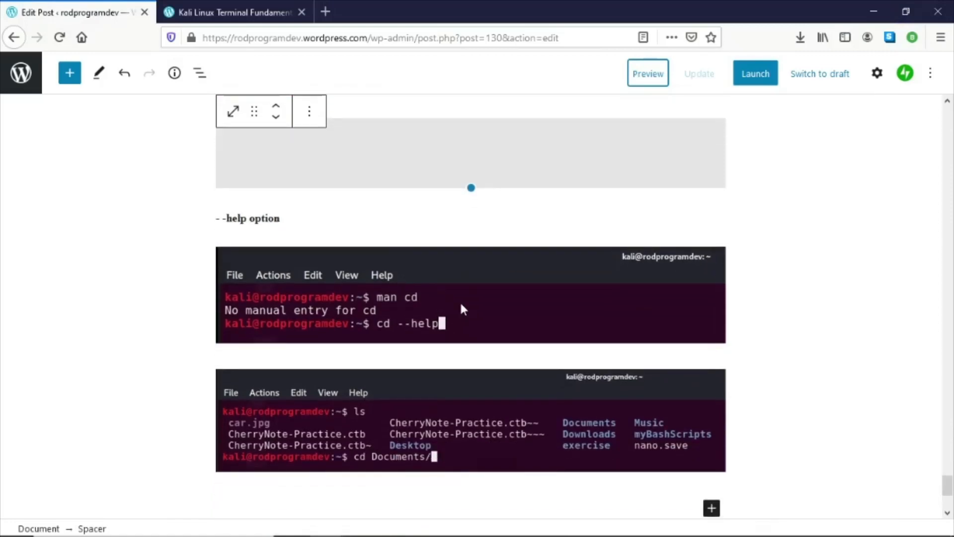
- Add an Image block below the man cd screenshot and upload 20-cd-options.PNG into it
{"action": "left_click", "coordinate": [462, 307]}
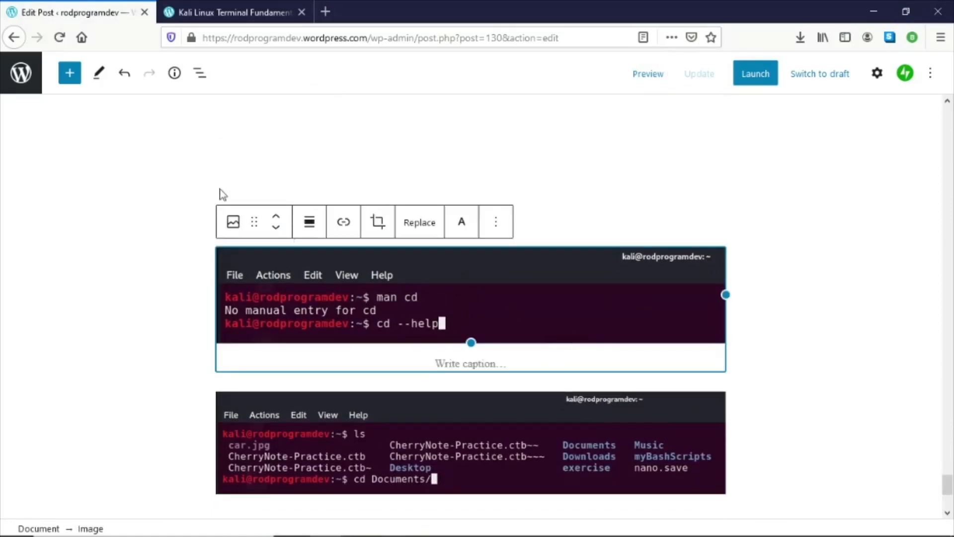
{"action": "left_click", "coordinate": [70, 79]}
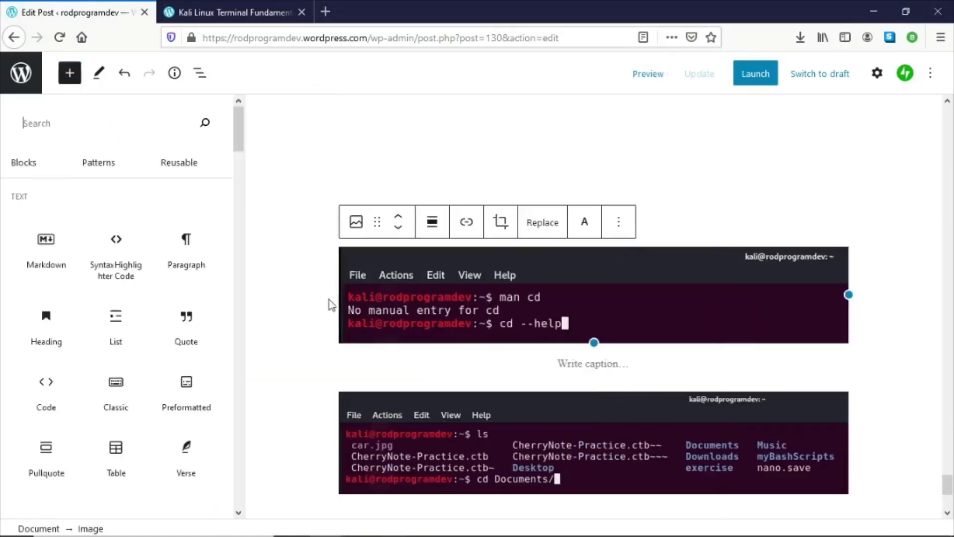
{"action": "mouse_move", "coordinate": [118, 277]}
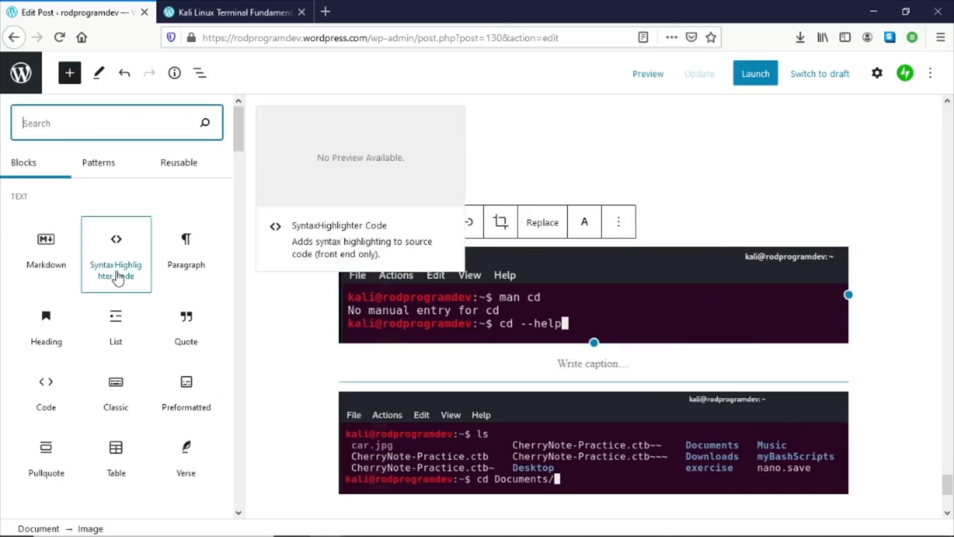
{"action": "scroll", "coordinate": [118, 283], "scroll_direction": "down", "scroll_amount": 5}
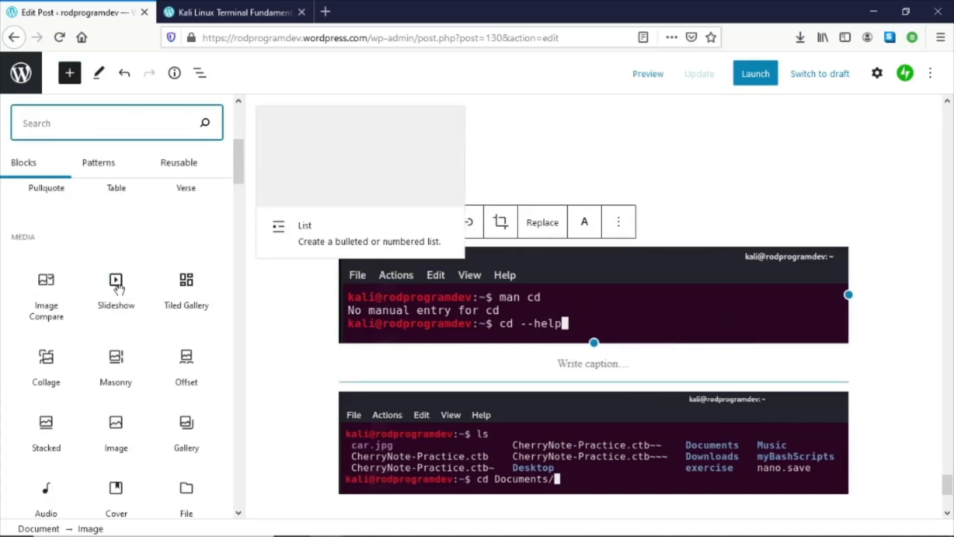
{"action": "mouse_move", "coordinate": [49, 307]}
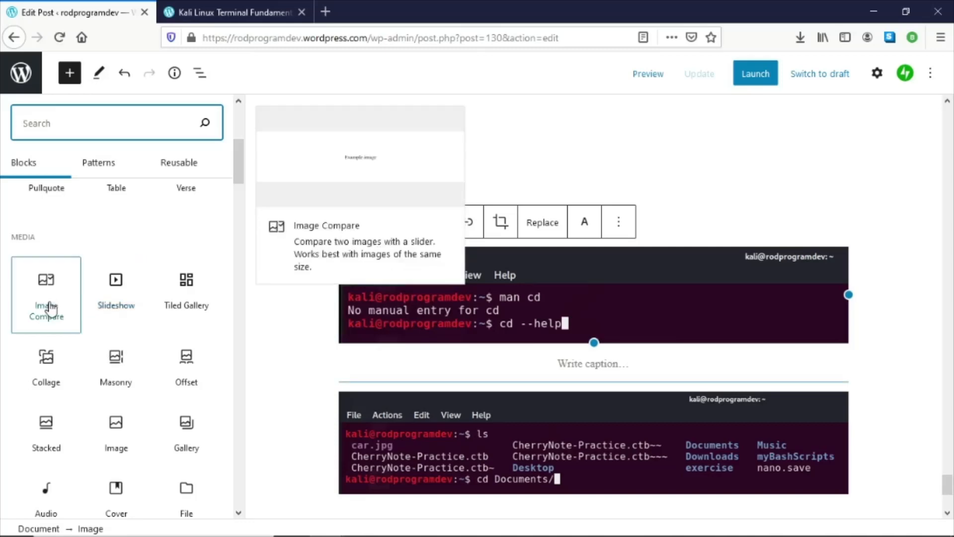
{"action": "scroll", "coordinate": [194, 328], "scroll_direction": "down", "scroll_amount": 2}
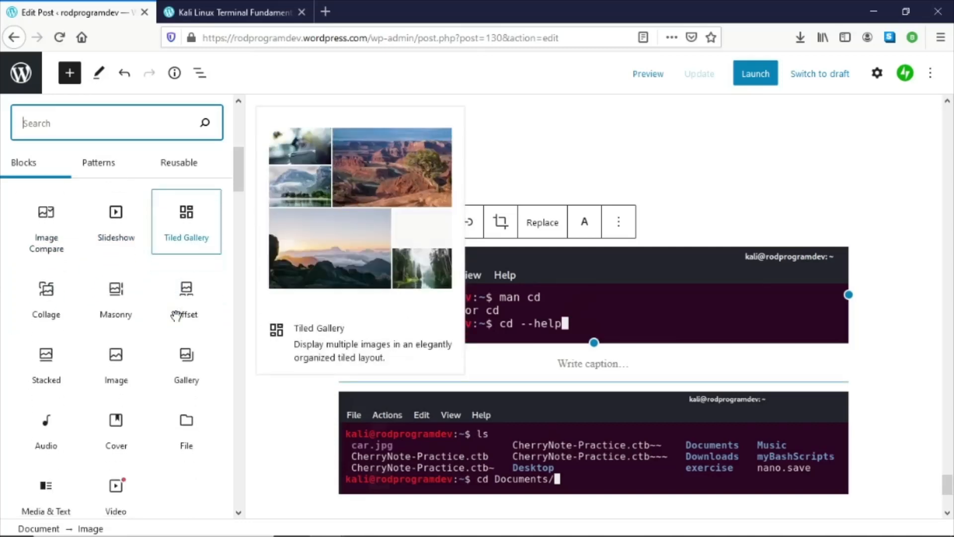
{"action": "left_click", "coordinate": [118, 354]}
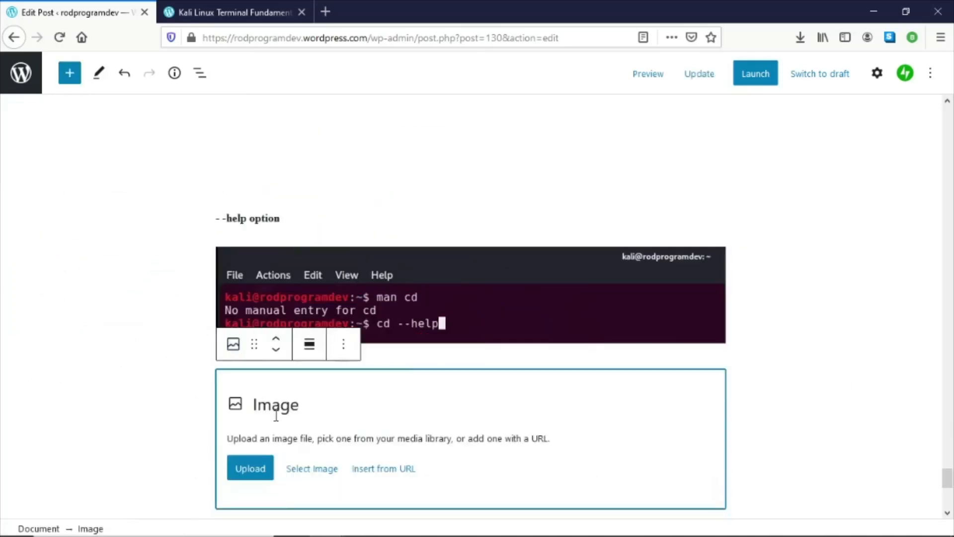
{"action": "left_click", "coordinate": [265, 468]}
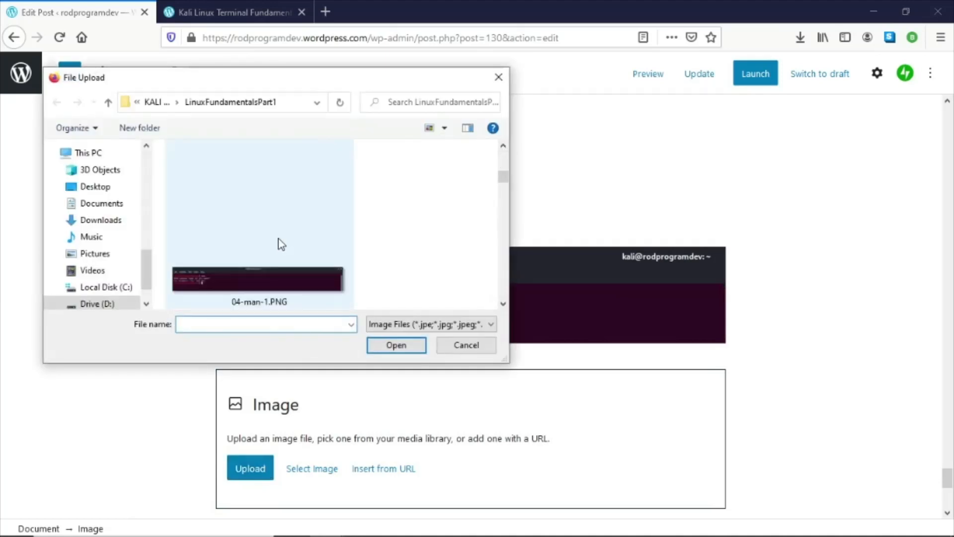
{"action": "scroll", "coordinate": [282, 245], "scroll_direction": "down", "scroll_amount": 2}
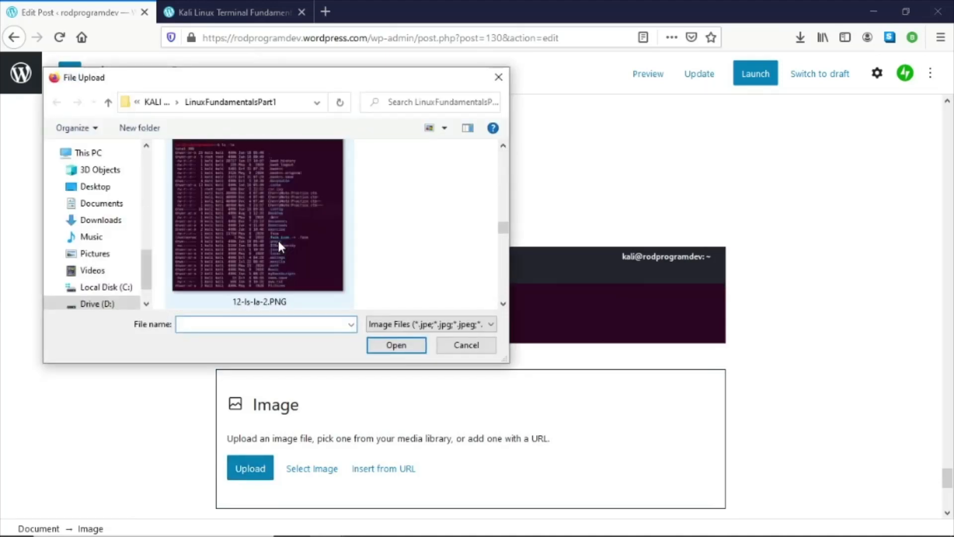
{"action": "scroll", "coordinate": [279, 240], "scroll_direction": "down", "scroll_amount": 5}
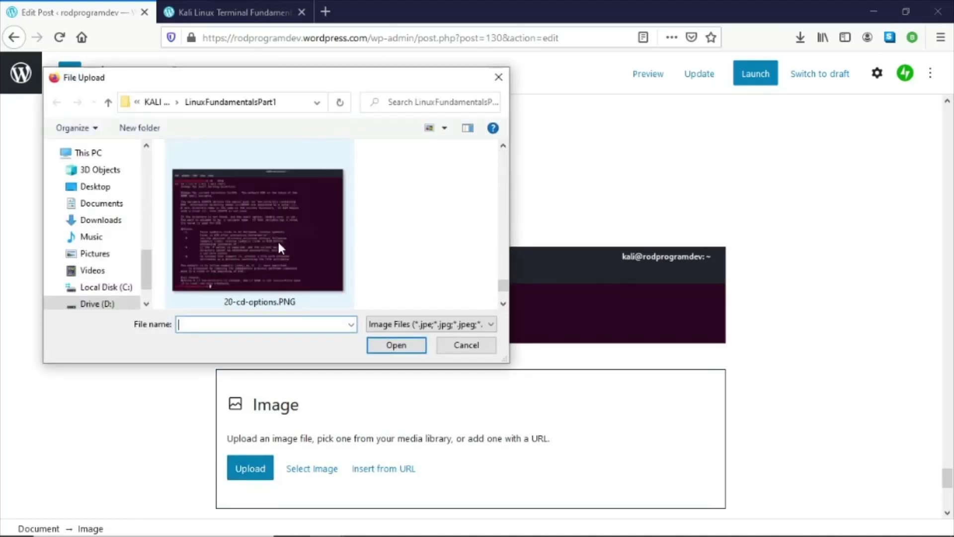
{"action": "left_click", "coordinate": [278, 239]}
{"action": "double_click", "coordinate": [277, 239]}
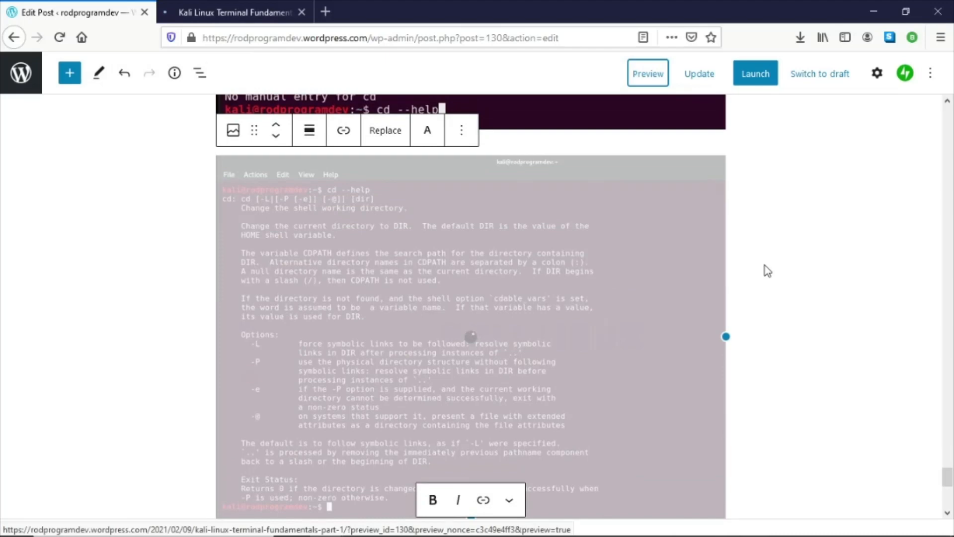
- Copy the paragraph about changing to the Documents/ directory and the '>cd Documents/' line from the Word document
{"action": "key", "text": "alt+Tab"}
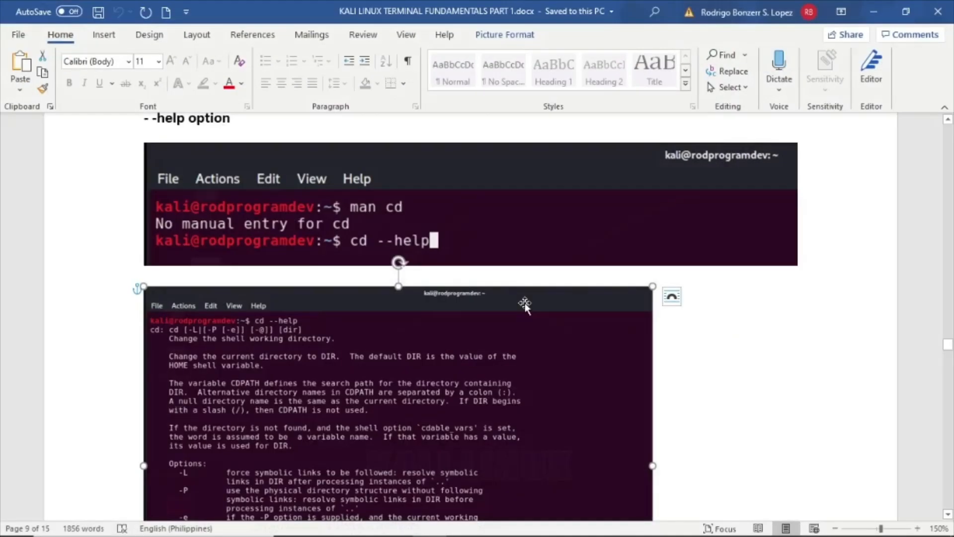
{"action": "scroll", "coordinate": [526, 303], "scroll_direction": "down", "scroll_amount": 6}
{"action": "scroll", "coordinate": [527, 290], "scroll_direction": "down", "scroll_amount": 5}
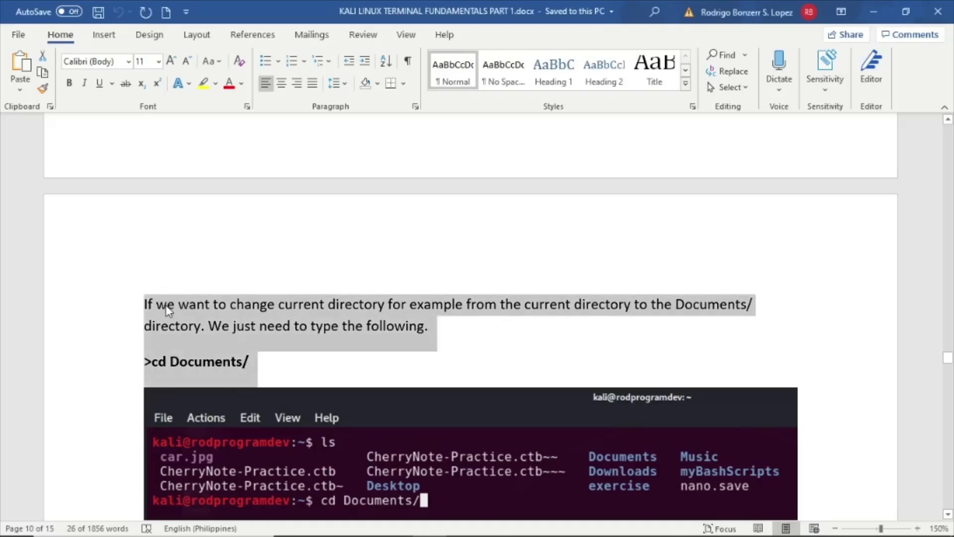
{"action": "right_click", "coordinate": [169, 310]}
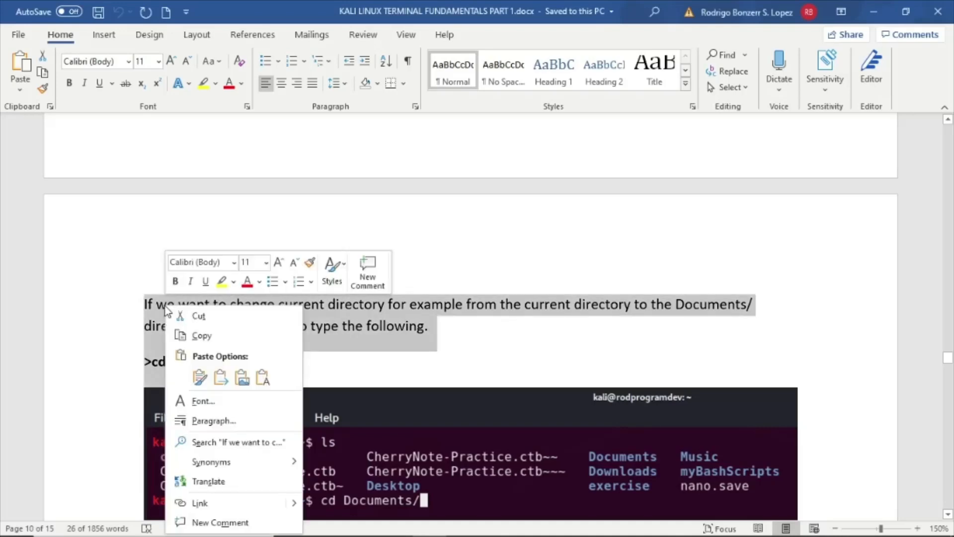
{"action": "left_click", "coordinate": [201, 335]}
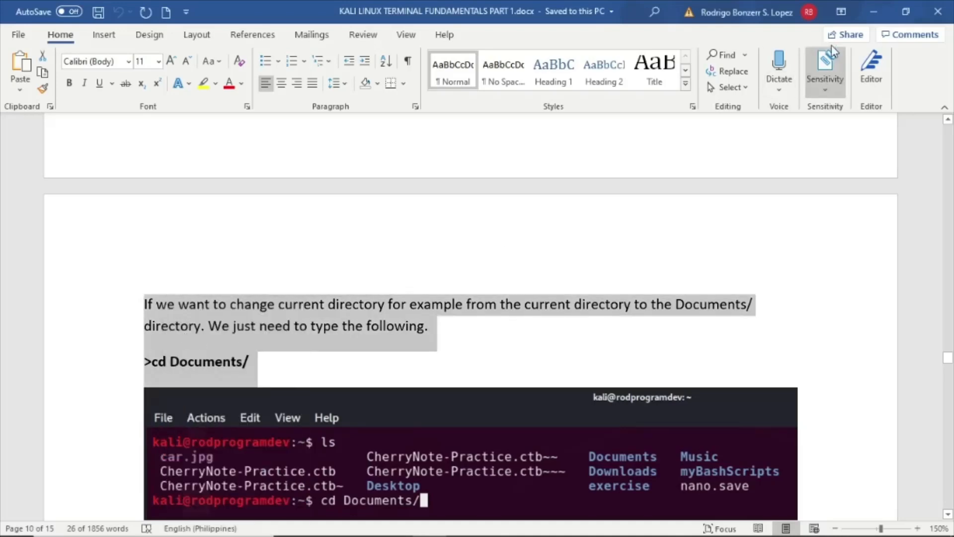
{"action": "left_click", "coordinate": [882, 4]}
- Add a Paragraph block below the cd options screenshot and paste the copied text into it
{"action": "scroll", "coordinate": [513, 242], "scroll_direction": "down", "scroll_amount": 7}
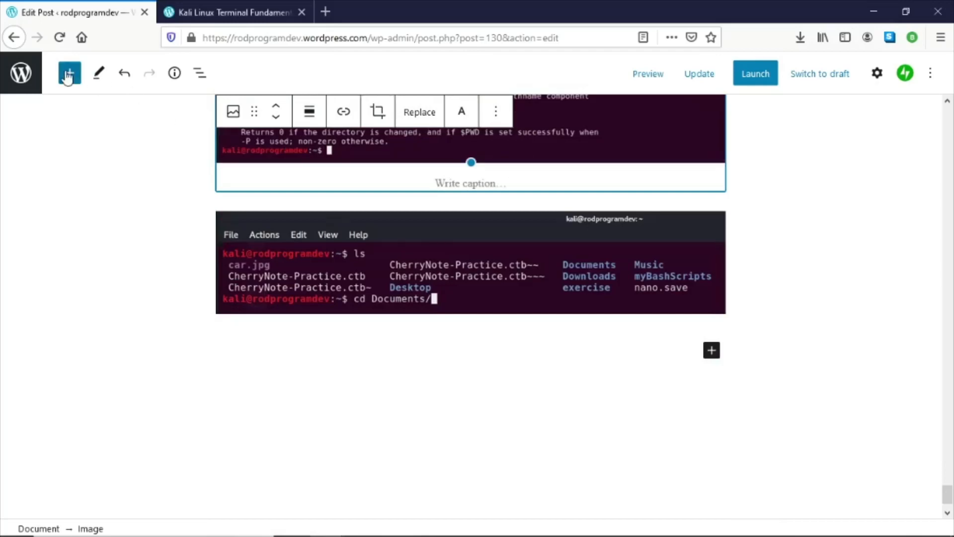
{"action": "left_click", "coordinate": [68, 75]}
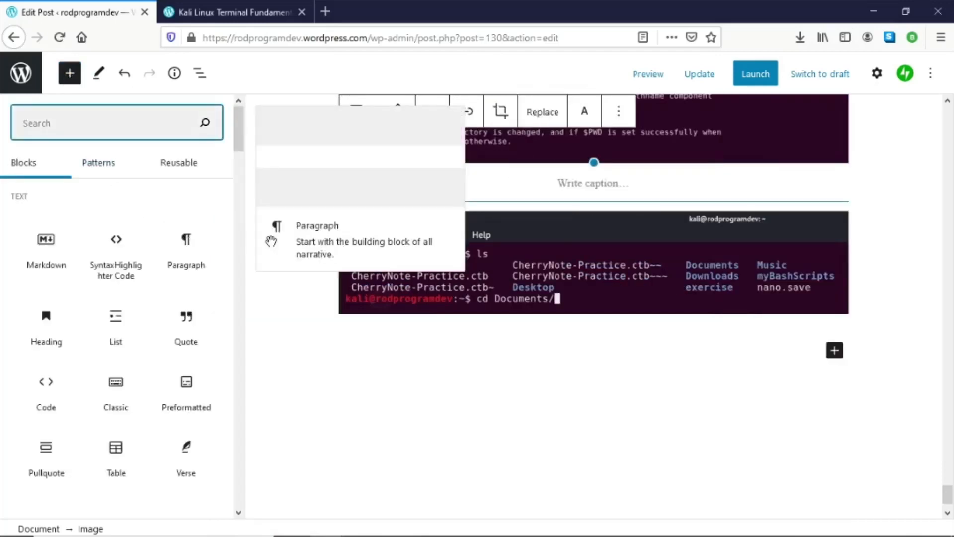
{"action": "left_click", "coordinate": [185, 246]}
{"action": "scroll", "coordinate": [563, 209], "scroll_direction": "up", "scroll_amount": 4}
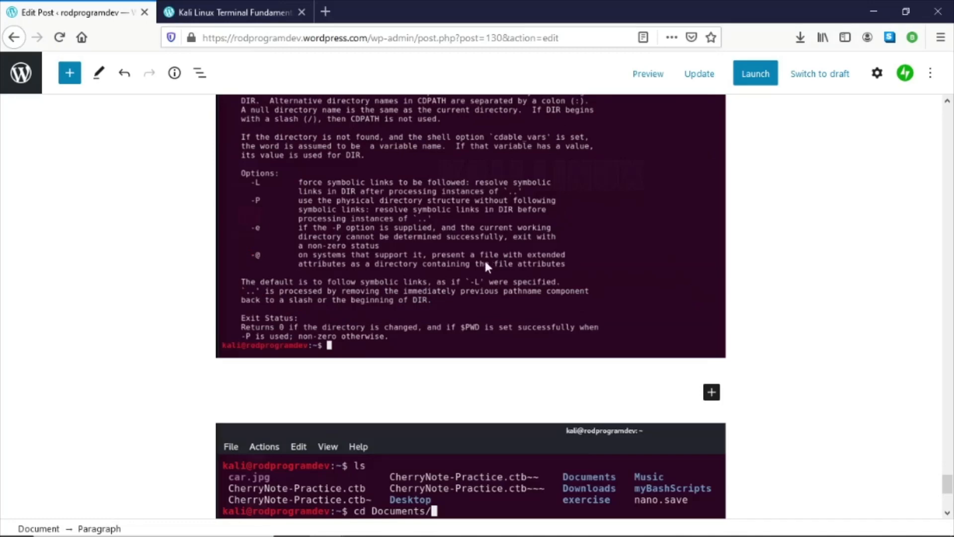
{"action": "key", "text": "ctrl+v"}
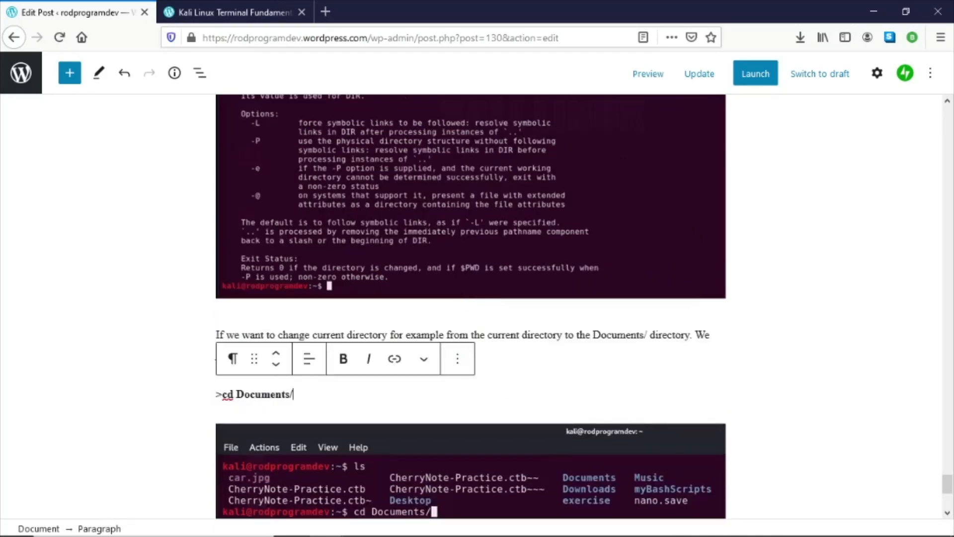
- Copy the autocompletion tip and the paragraph about moving one folder up from the Word document
{"action": "key", "text": "alt+Tab"}
{"action": "scroll", "coordinate": [505, 296], "scroll_direction": "down", "scroll_amount": 3}
{"action": "left_click", "coordinate": [467, 321]}
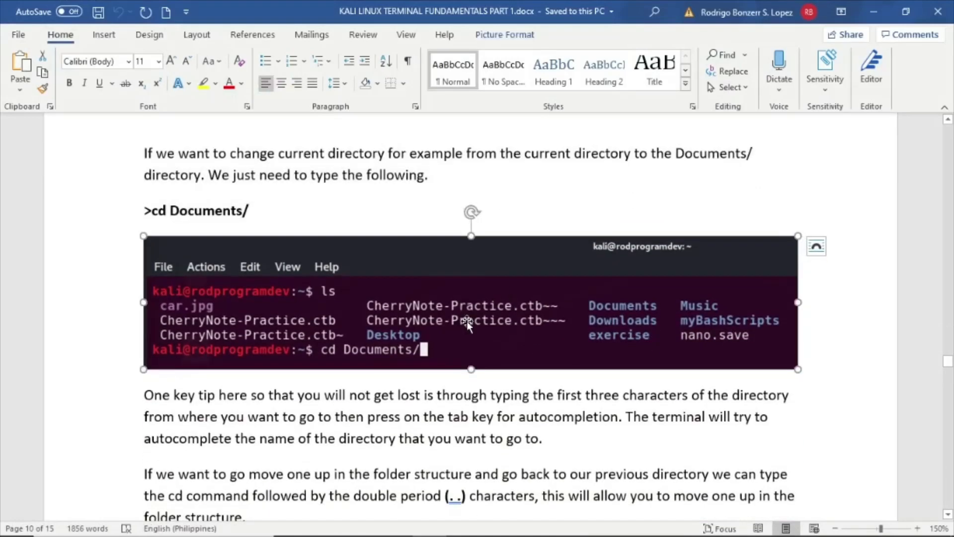
{"action": "scroll", "coordinate": [467, 321], "scroll_direction": "down", "scroll_amount": 2}
{"action": "left_click_drag", "start_coordinate": [152, 296], "coordinate": [293, 420]}
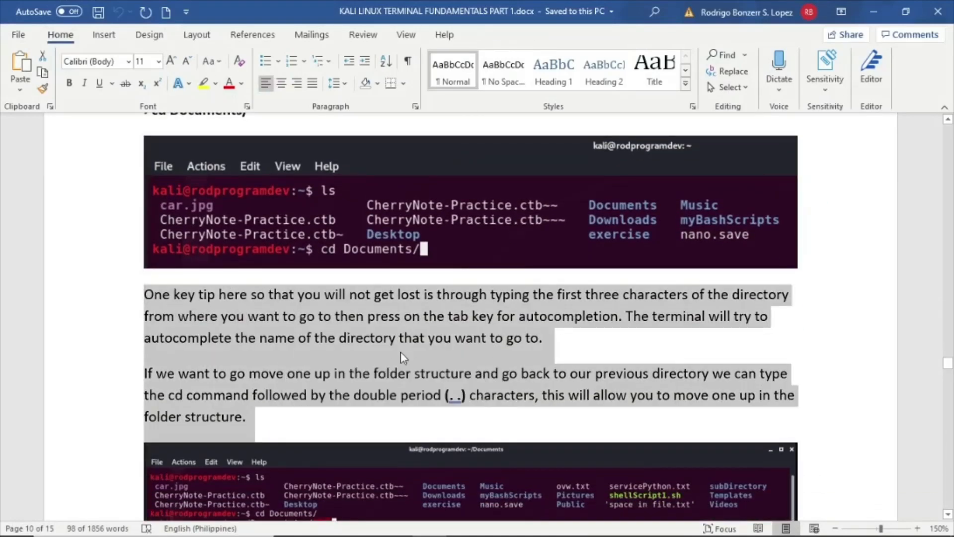
{"action": "left_click", "coordinate": [873, 11]}
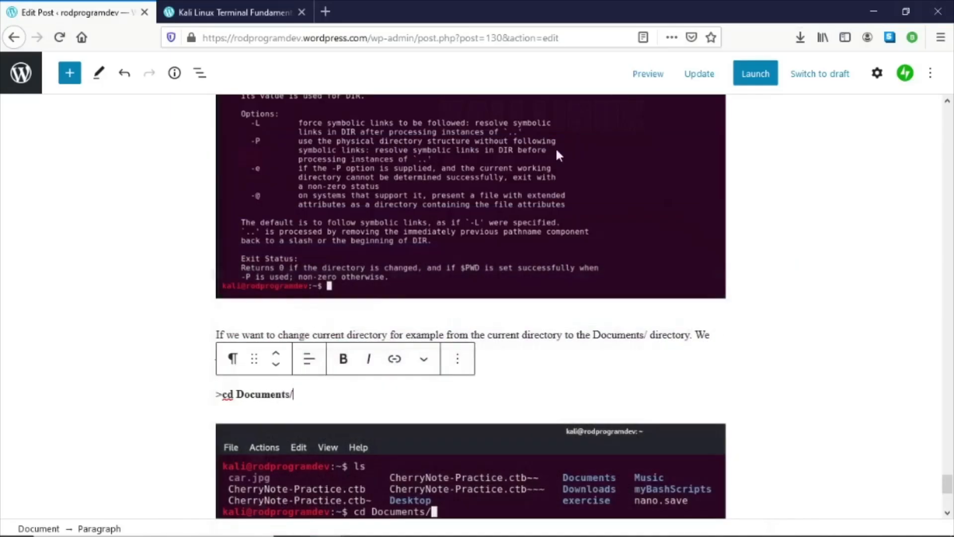
- Paste the two copied paragraphs below the cd Documents/ screenshot in the post
{"action": "scroll", "coordinate": [391, 309], "scroll_direction": "down", "scroll_amount": 5}
{"action": "left_click", "coordinate": [403, 306]}
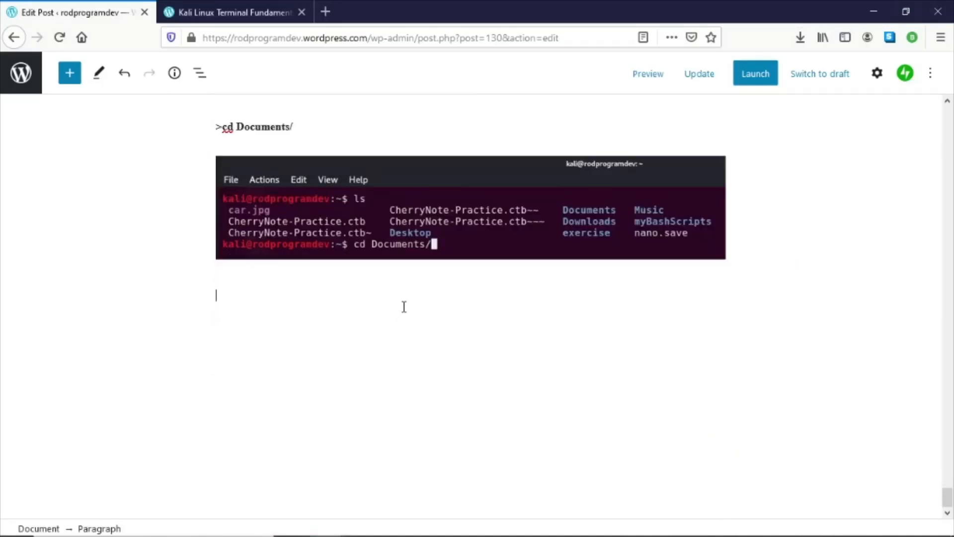
{"action": "key", "text": "ctrl+v"}
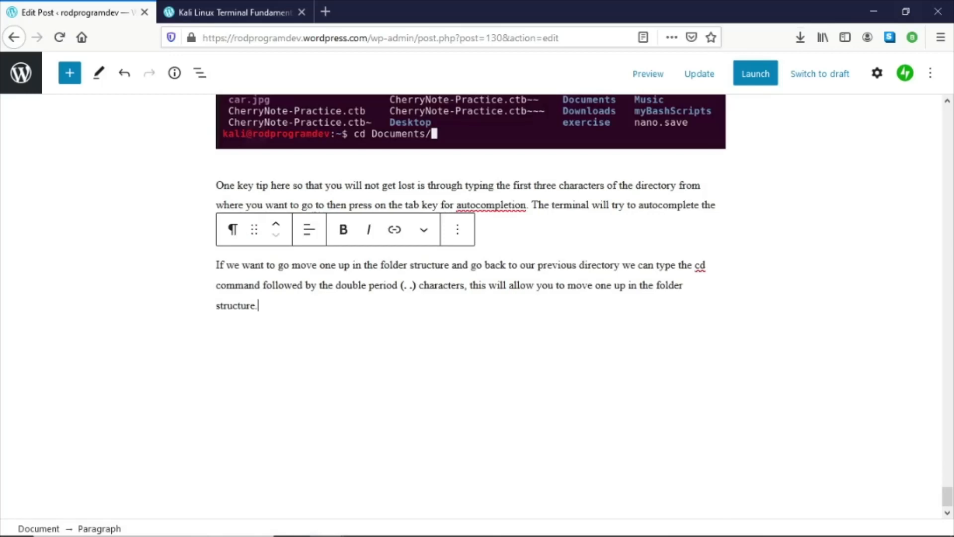
- Add an Image block after the 'move one up' paragraph and upload 21-cd-doublePeriod.PNG into it
{"action": "key", "text": "alt+Tab"}
{"action": "scroll", "coordinate": [418, 300], "scroll_direction": "down", "scroll_amount": 3}
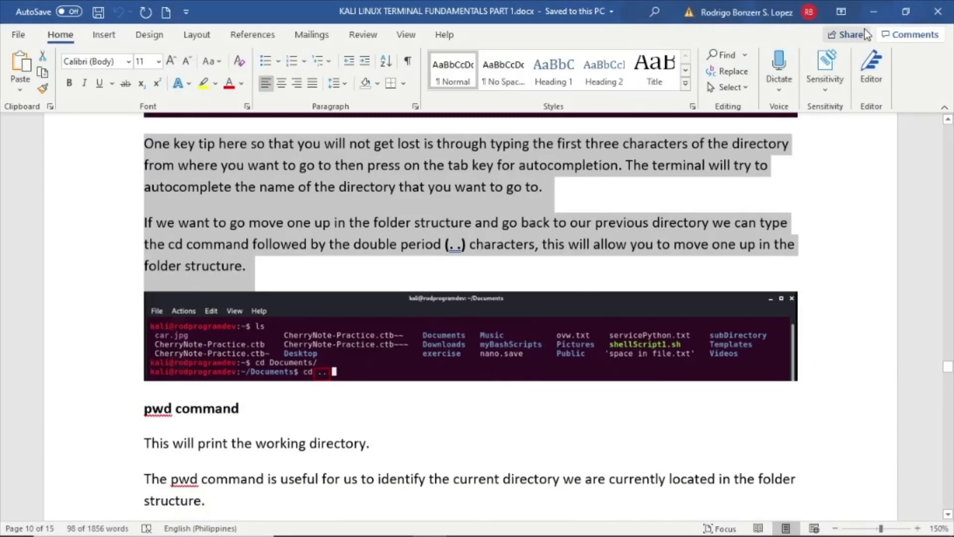
{"action": "left_click", "coordinate": [874, 14]}
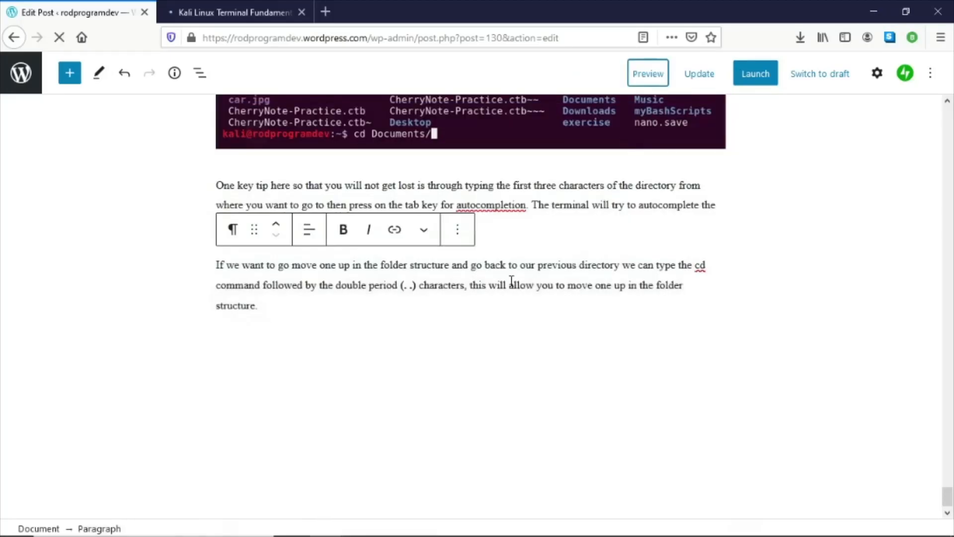
{"action": "left_click", "coordinate": [375, 305]}
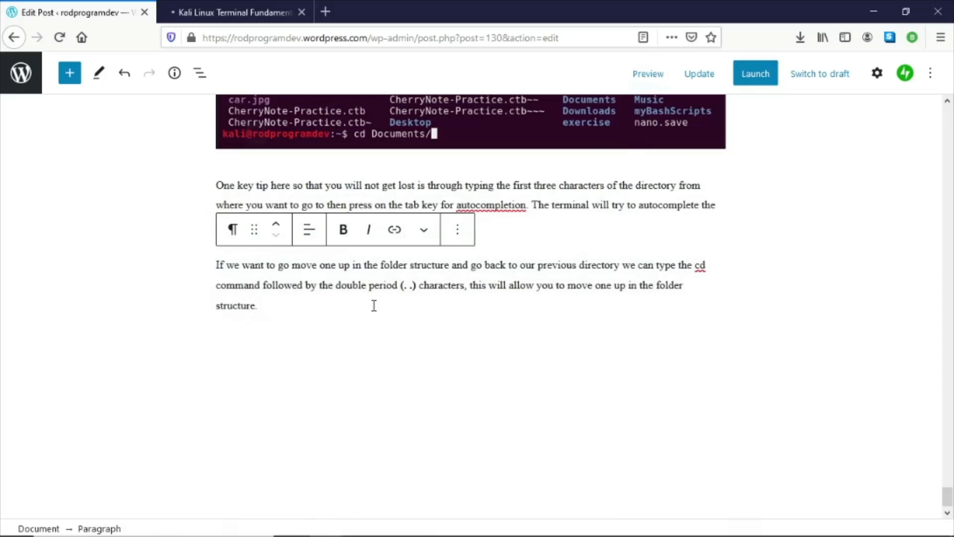
{"action": "key", "text": "Return"}
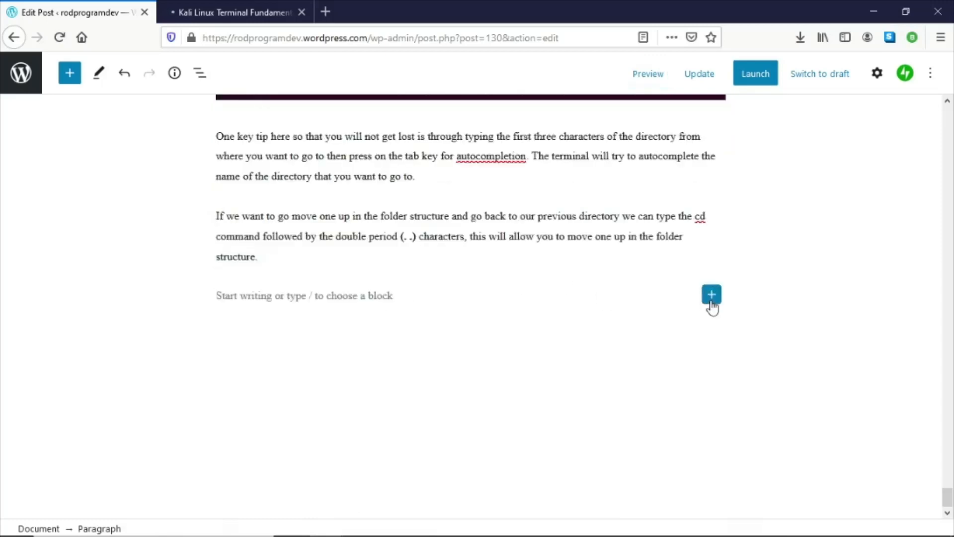
{"action": "left_click", "coordinate": [712, 294]}
{"action": "left_click", "coordinate": [819, 147]}
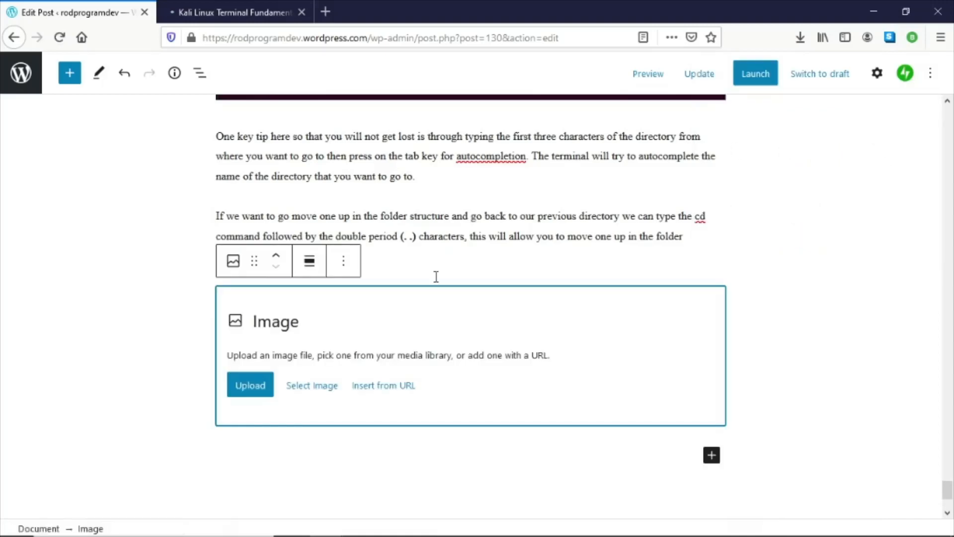
{"action": "left_click", "coordinate": [256, 384]}
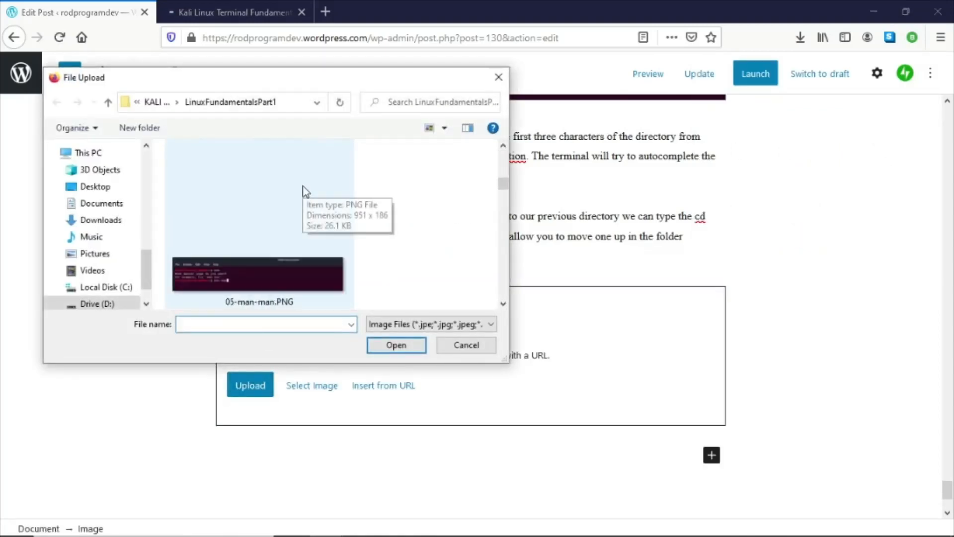
{"action": "scroll", "coordinate": [297, 214], "scroll_direction": "down", "scroll_amount": 5}
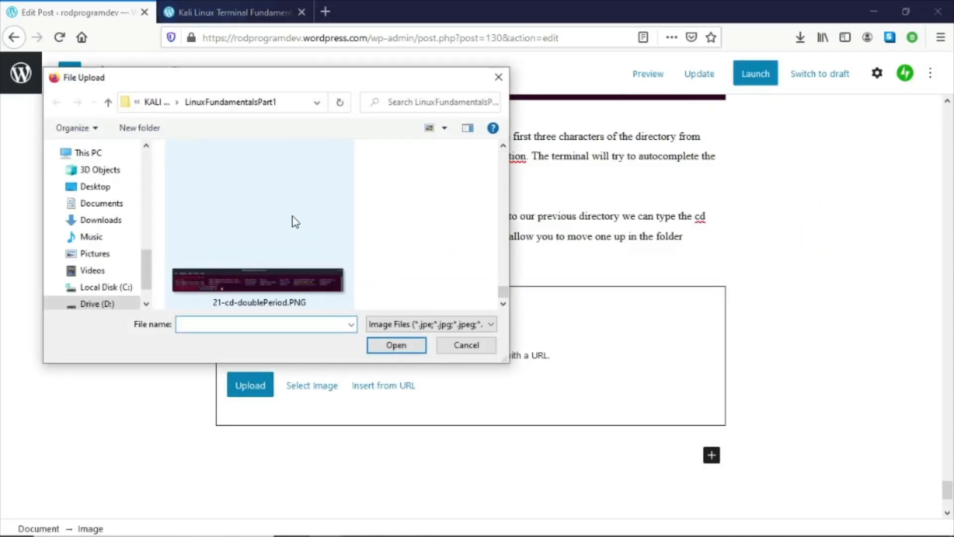
{"action": "double_click", "coordinate": [259, 283]}
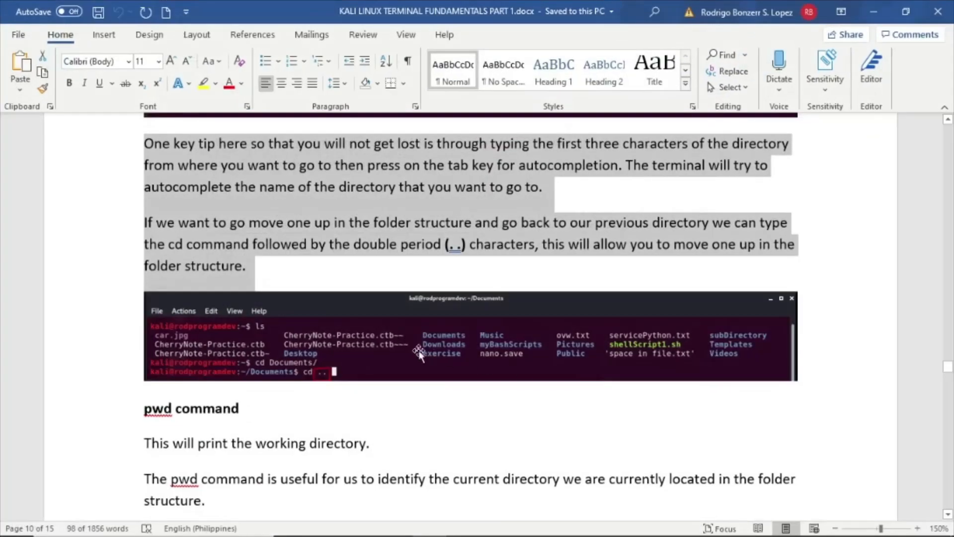
- Copy the pwd, clear, echo, cat, cp, mv and su command sections from the Word document
{"action": "scroll", "coordinate": [192, 290], "scroll_direction": "down", "scroll_amount": 3}
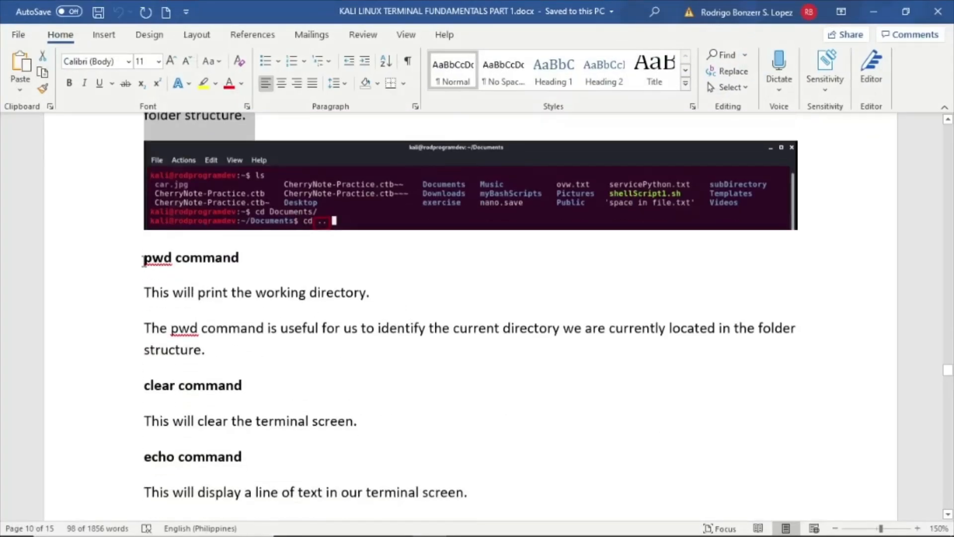
{"action": "left_click_drag", "start_coordinate": [143, 259], "coordinate": [408, 453]}
{"action": "scroll", "coordinate": [393, 402], "scroll_direction": "down", "scroll_amount": 5}
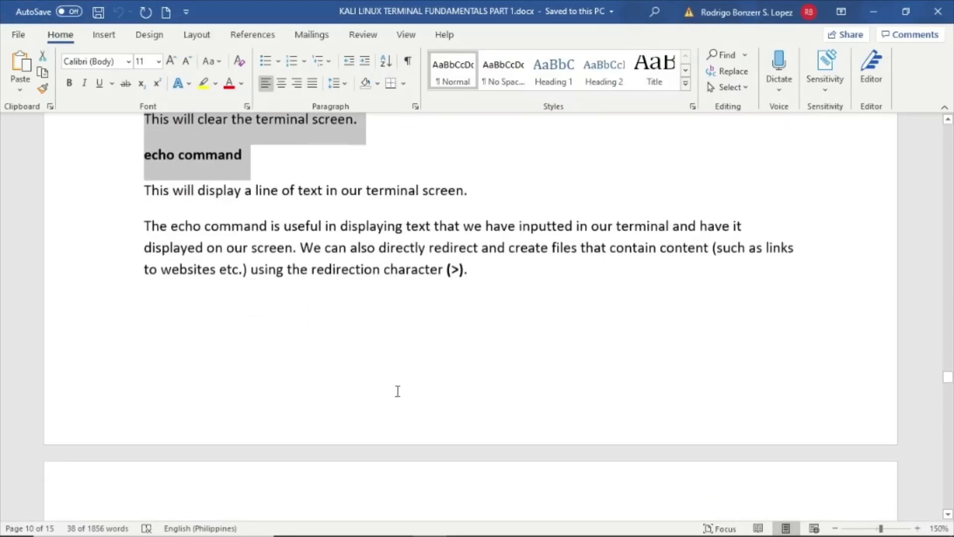
{"action": "left_click_drag", "start_coordinate": [514, 283], "coordinate": [458, 385]}
{"action": "scroll", "coordinate": [513, 285], "scroll_direction": "down", "scroll_amount": 5}
{"action": "scroll", "coordinate": [447, 332], "scroll_direction": "down", "scroll_amount": 3}
{"action": "scroll", "coordinate": [409, 356], "scroll_direction": "down", "scroll_amount": 3}
{"action": "key", "text": "ctrl+c"}
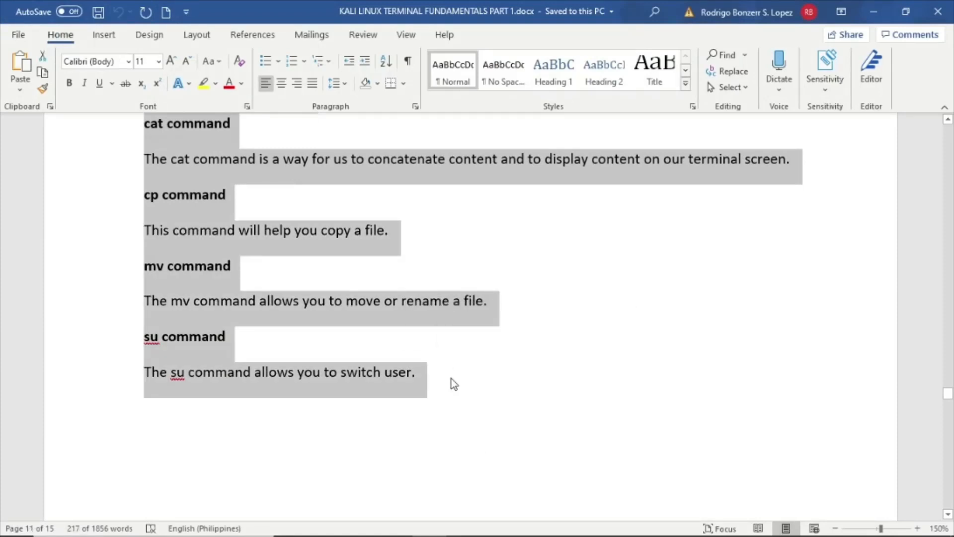
- Paste the copied pwd, clear, echo, cat, cp, mv and su sections below the double-period screenshot in the post
{"action": "scroll", "coordinate": [453, 383], "scroll_direction": "down", "scroll_amount": 8}
{"action": "scroll", "coordinate": [479, 347], "scroll_direction": "up", "scroll_amount": 10}
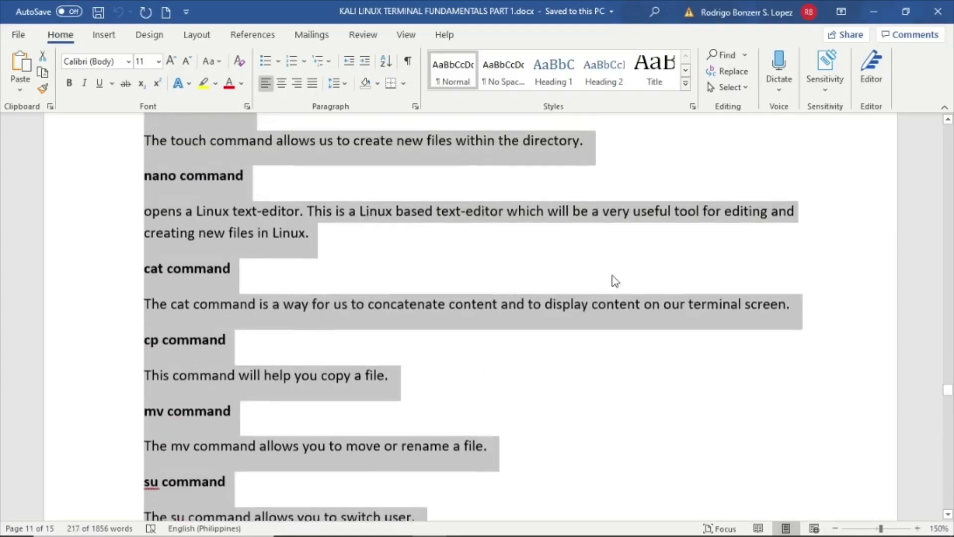
{"action": "left_click", "coordinate": [873, 11]}
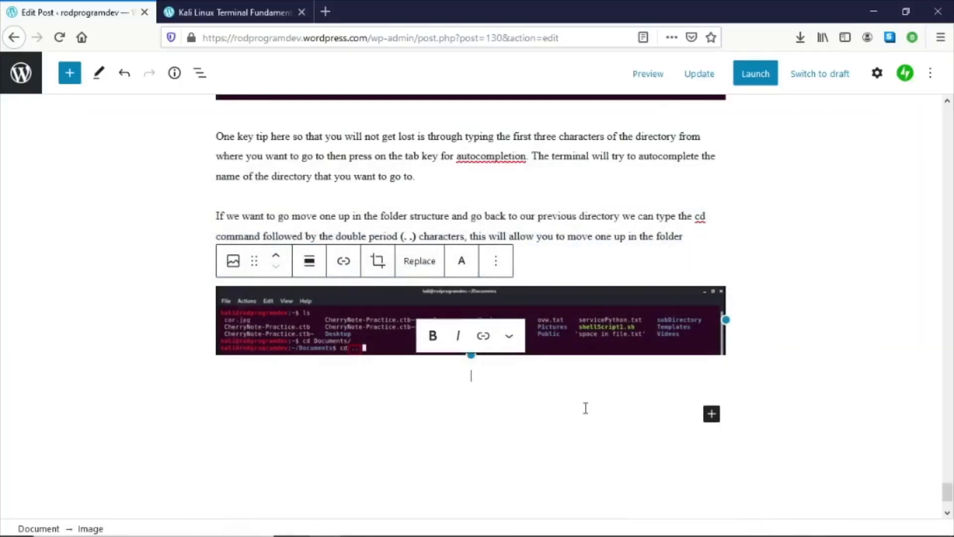
{"action": "left_click", "coordinate": [586, 408]}
{"action": "scroll", "coordinate": [585, 411], "scroll_direction": "up", "scroll_amount": 10}
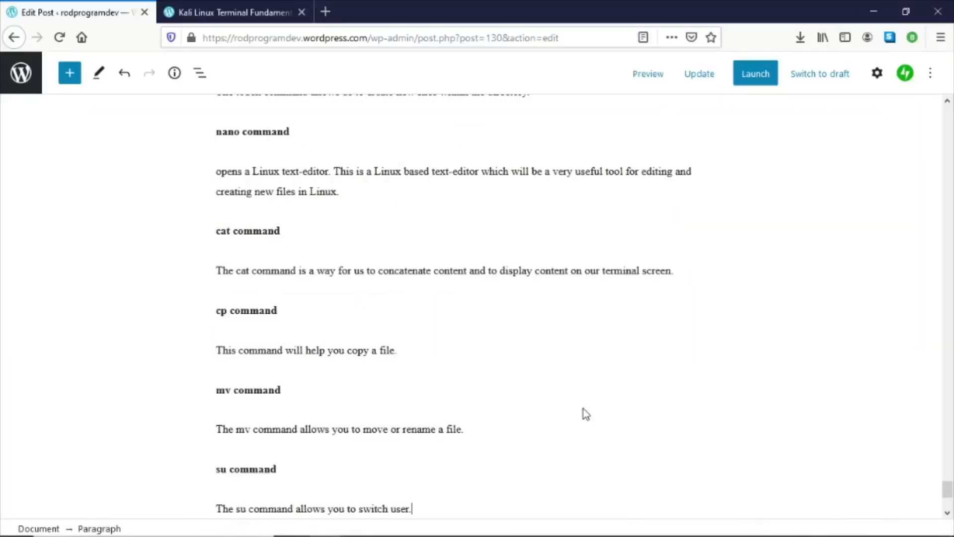
{"action": "scroll", "coordinate": [447, 272], "scroll_direction": "up", "scroll_amount": 3}
{"action": "scroll", "coordinate": [450, 276], "scroll_direction": "up", "scroll_amount": 8}
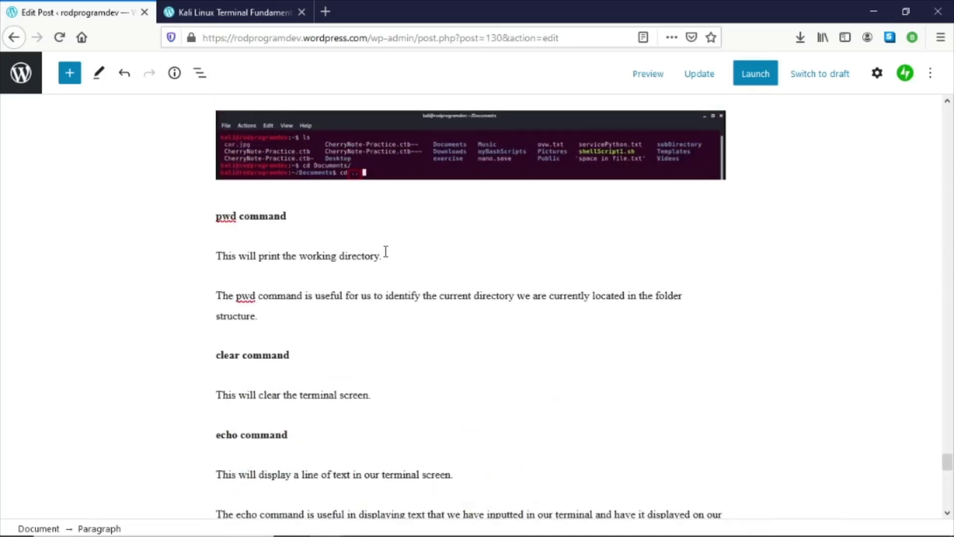
- Update the post to save the newly pasted command sections
{"action": "left_click", "coordinate": [376, 222]}
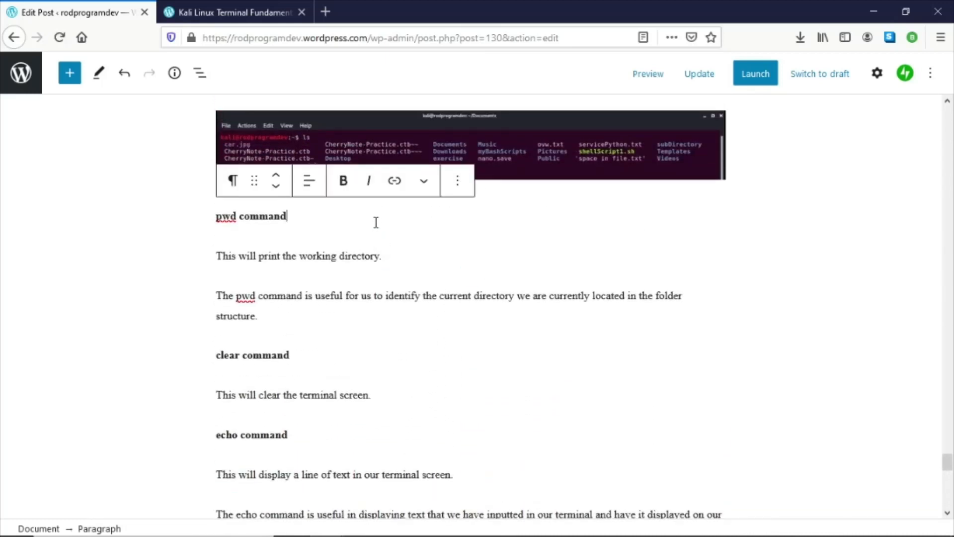
{"action": "left_click", "coordinate": [394, 258]}
{"action": "left_click", "coordinate": [409, 291]}
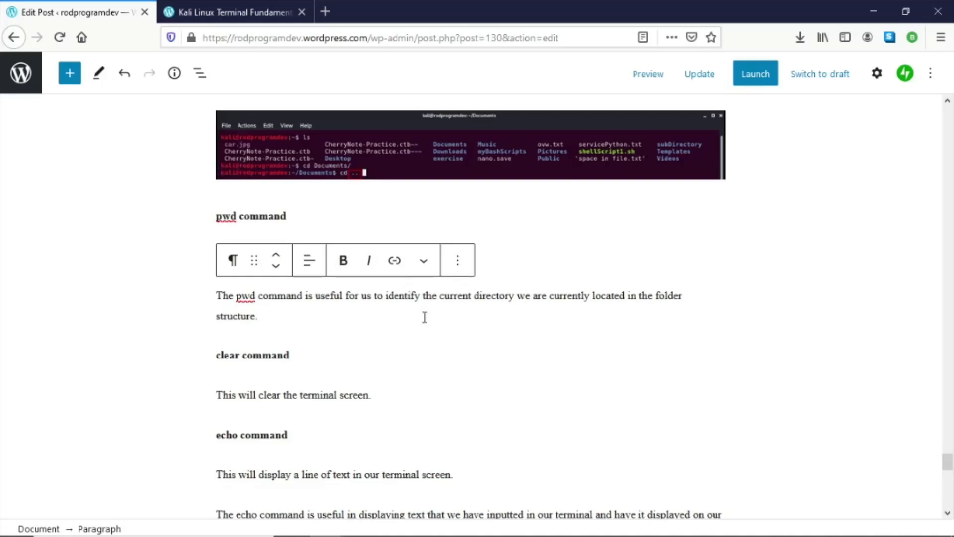
{"action": "left_click", "coordinate": [700, 80]}
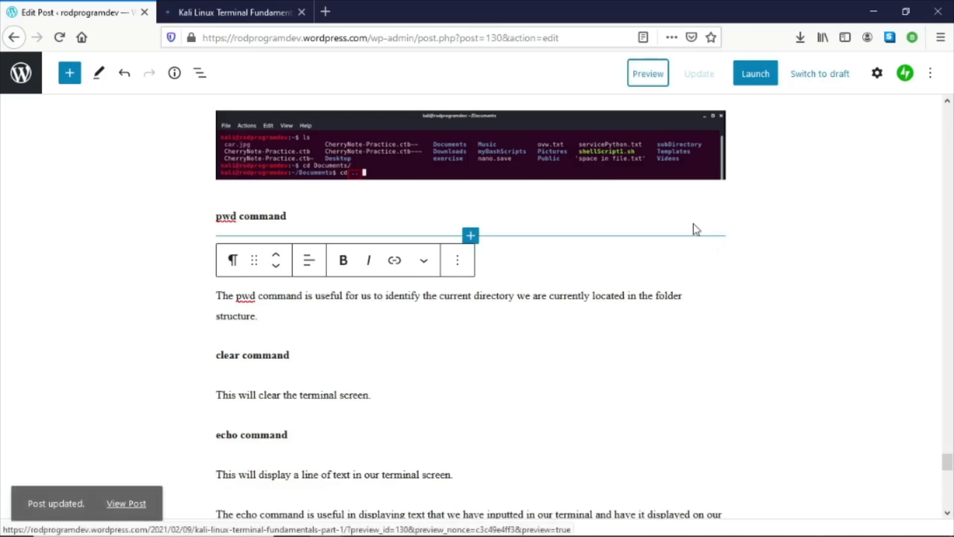
- Open the post preview and scroll through the published layout down to the su command section
{"action": "left_click", "coordinate": [645, 78]}
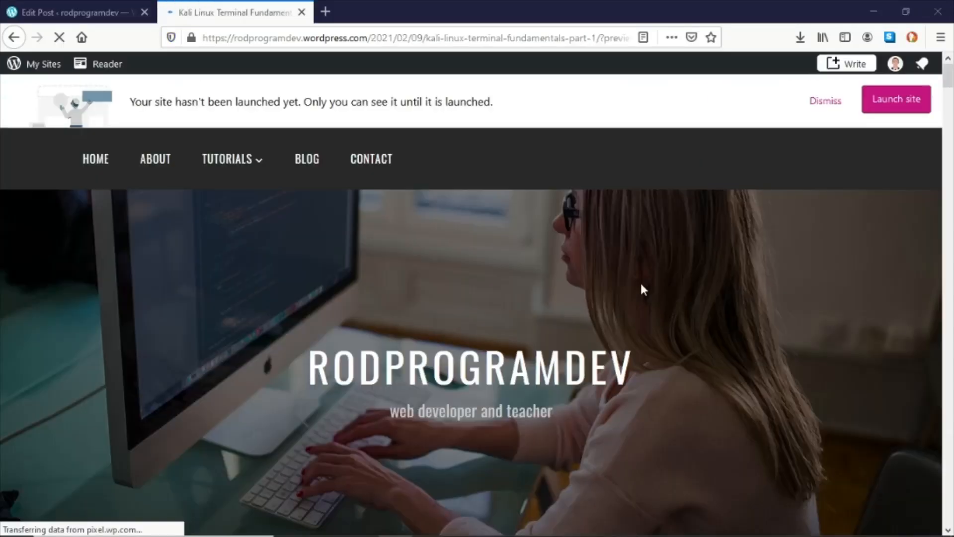
{"action": "scroll", "coordinate": [640, 281], "scroll_direction": "down", "scroll_amount": 10}
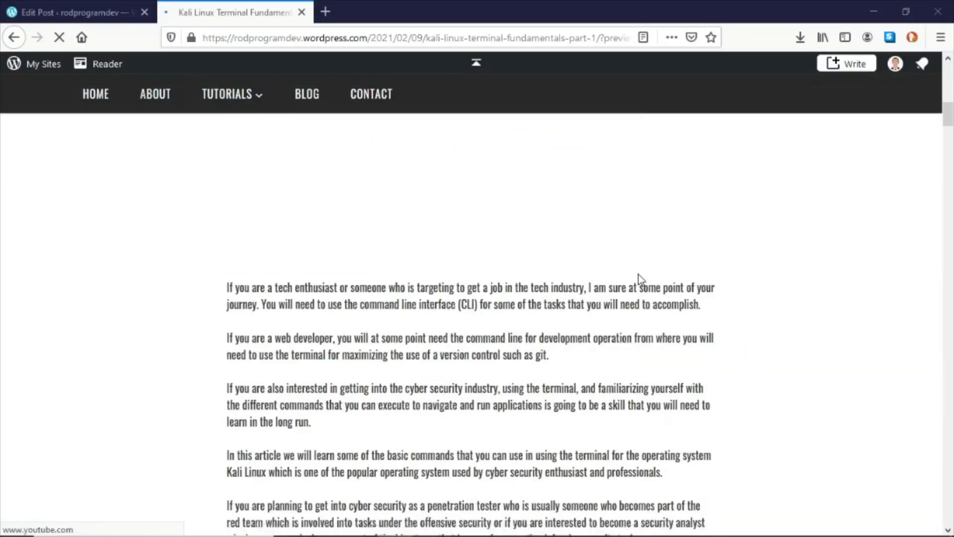
{"action": "scroll", "coordinate": [640, 280], "scroll_direction": "down", "scroll_amount": 20}
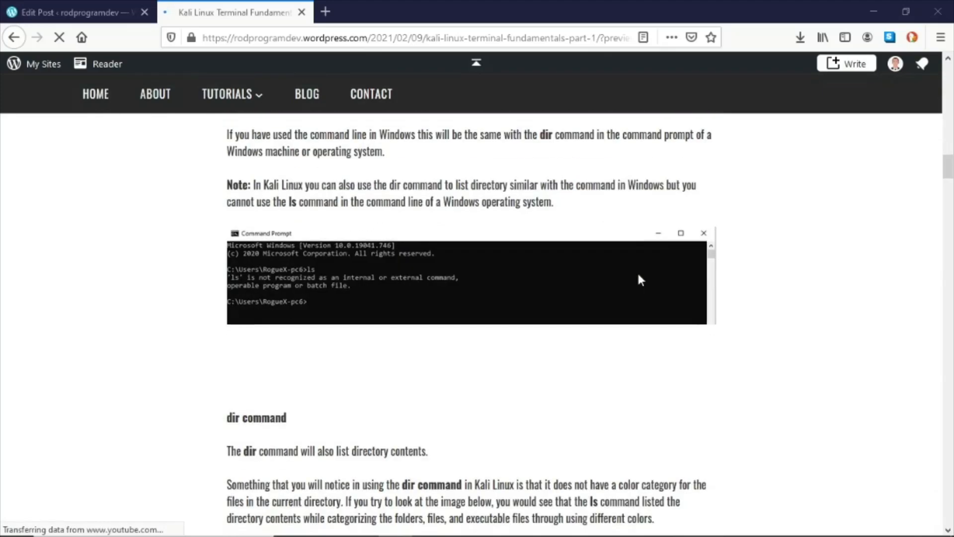
{"action": "scroll", "coordinate": [640, 280], "scroll_direction": "down", "scroll_amount": 20}
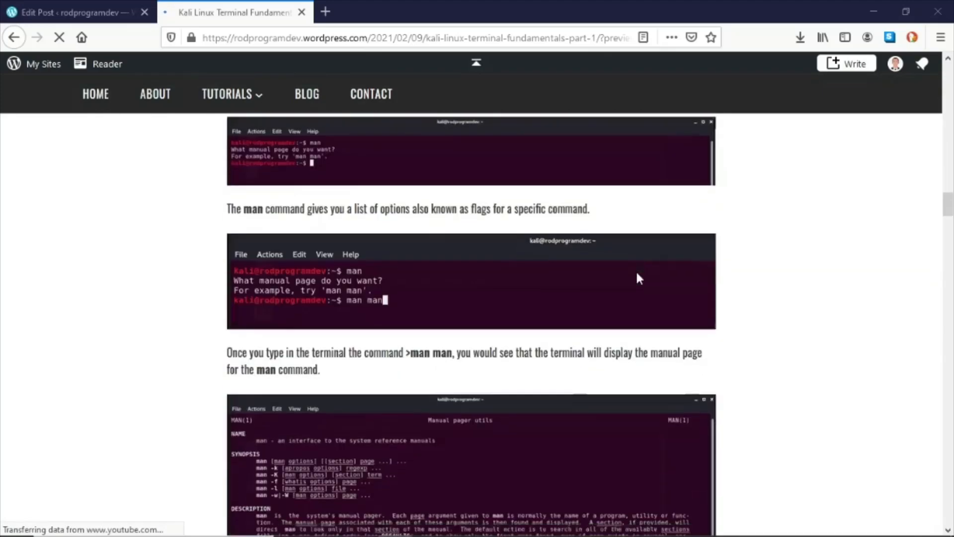
{"action": "scroll", "coordinate": [638, 276], "scroll_direction": "down", "scroll_amount": 15}
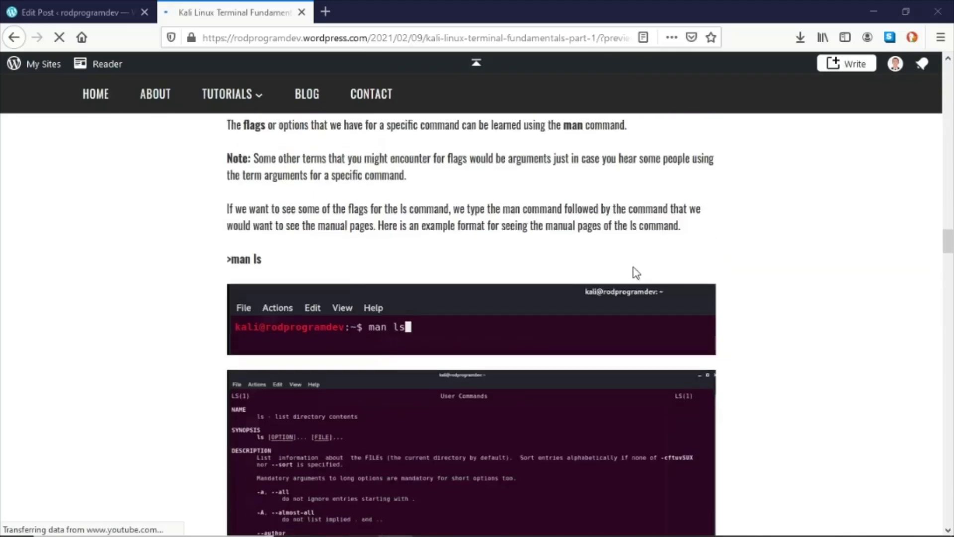
{"action": "scroll", "coordinate": [636, 272], "scroll_direction": "down", "scroll_amount": 10}
{"action": "scroll", "coordinate": [635, 272], "scroll_direction": "down", "scroll_amount": 5}
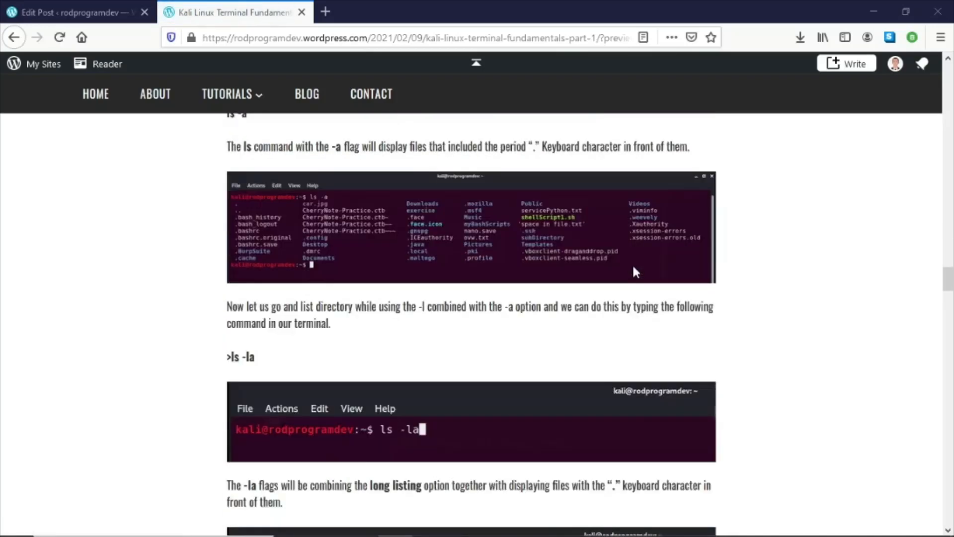
{"action": "scroll", "coordinate": [635, 270], "scroll_direction": "down", "scroll_amount": 15}
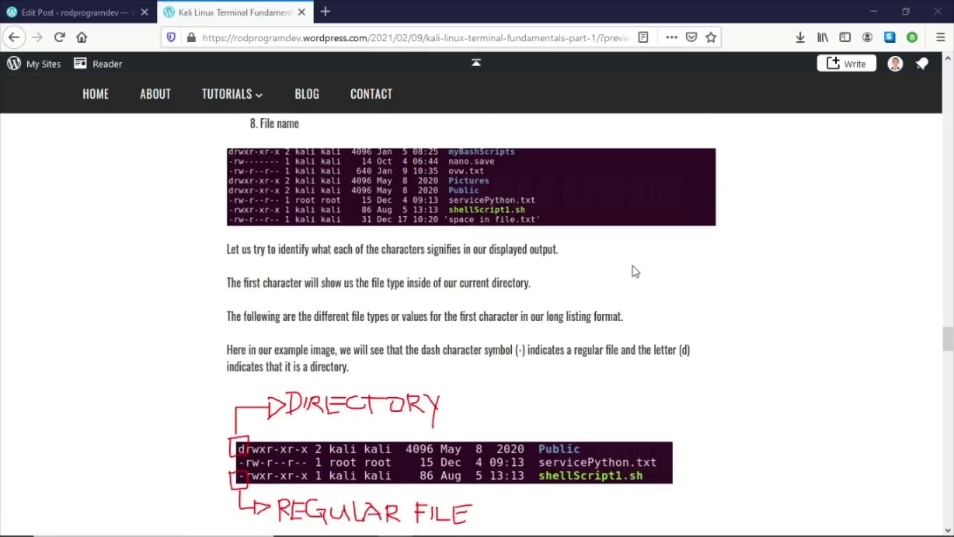
{"action": "scroll", "coordinate": [635, 271], "scroll_direction": "down", "scroll_amount": 10}
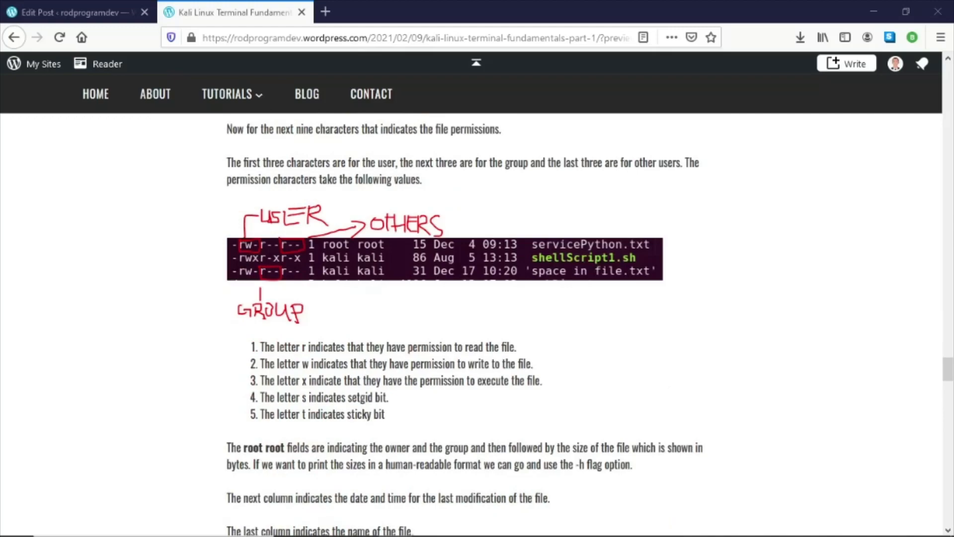
{"action": "scroll", "coordinate": [649, 286], "scroll_direction": "down", "scroll_amount": 12}
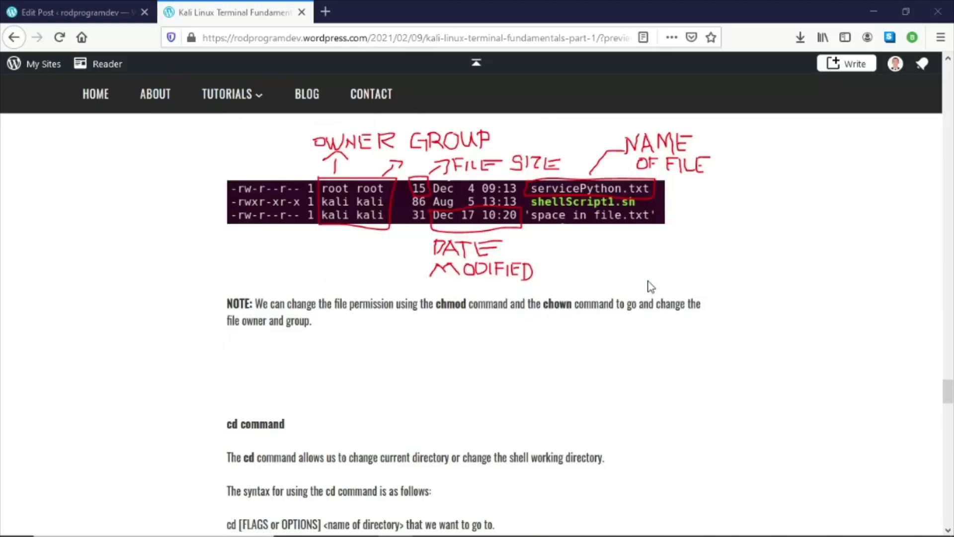
{"action": "scroll", "coordinate": [647, 278], "scroll_direction": "down", "scroll_amount": 15}
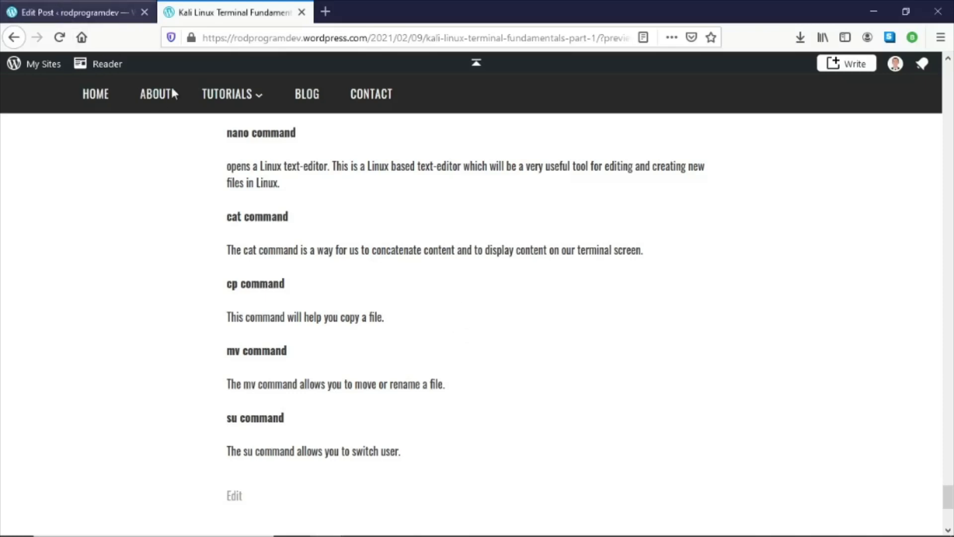
- Return to the editor and insert a Spacer block directly below the double-period screenshot, above the pwd command heading
{"action": "left_click", "coordinate": [66, 13]}
{"action": "scroll", "coordinate": [426, 274], "scroll_direction": "up", "scroll_amount": 8}
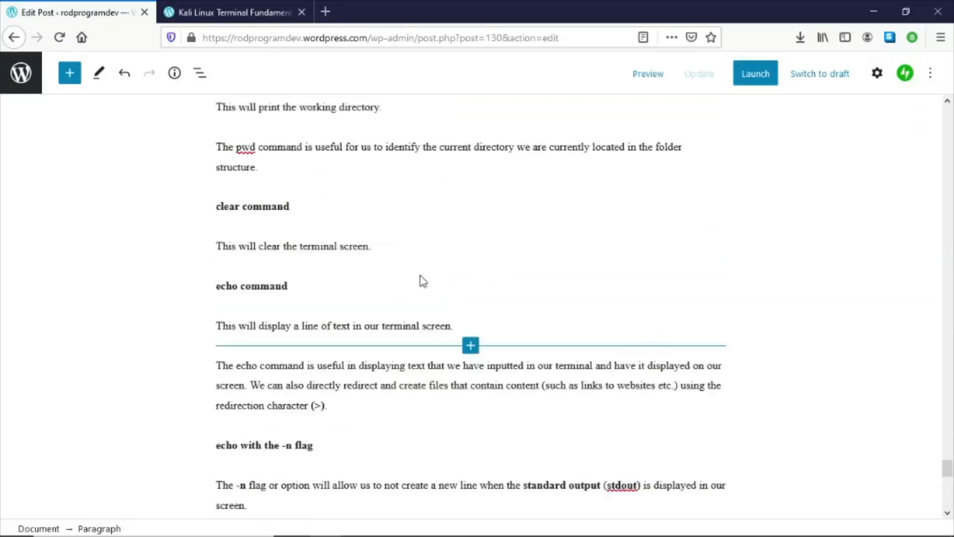
{"action": "scroll", "coordinate": [364, 253], "scroll_direction": "up", "scroll_amount": 1}
{"action": "left_click", "coordinate": [333, 283]}
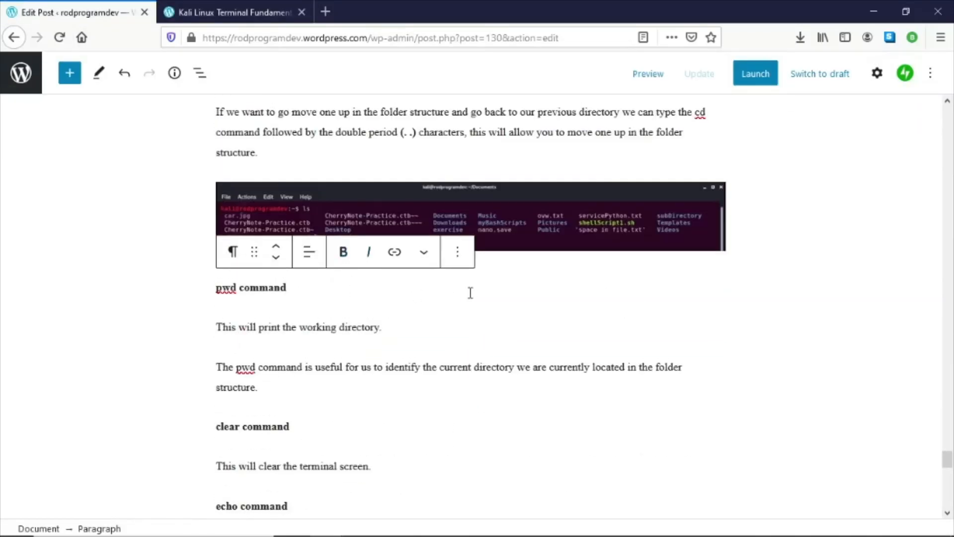
{"action": "scroll", "coordinate": [416, 246], "scroll_direction": "up", "scroll_amount": 5}
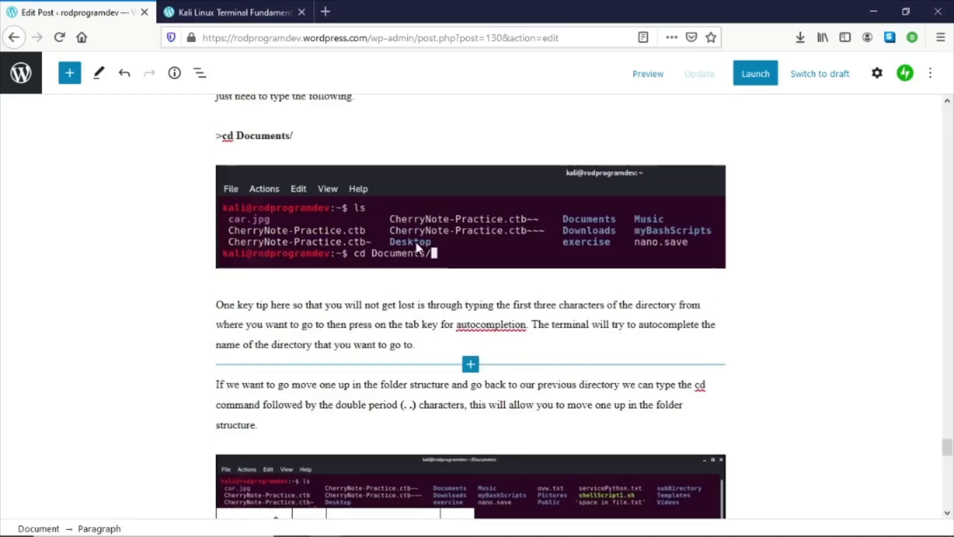
{"action": "scroll", "coordinate": [415, 253], "scroll_direction": "up", "scroll_amount": 2}
{"action": "scroll", "coordinate": [415, 264], "scroll_direction": "down", "scroll_amount": 11}
{"action": "scroll", "coordinate": [390, 238], "scroll_direction": "up", "scroll_amount": 3}
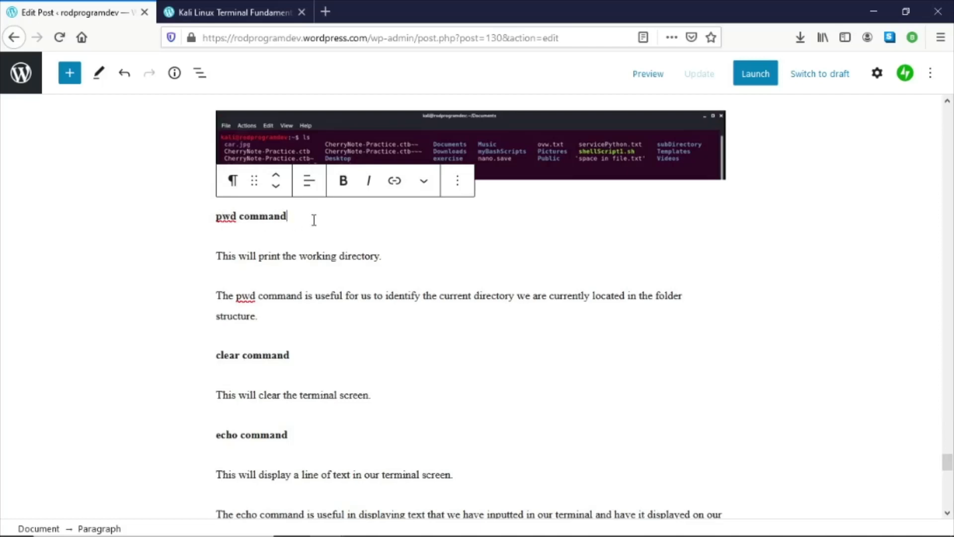
{"action": "left_click", "coordinate": [621, 177]}
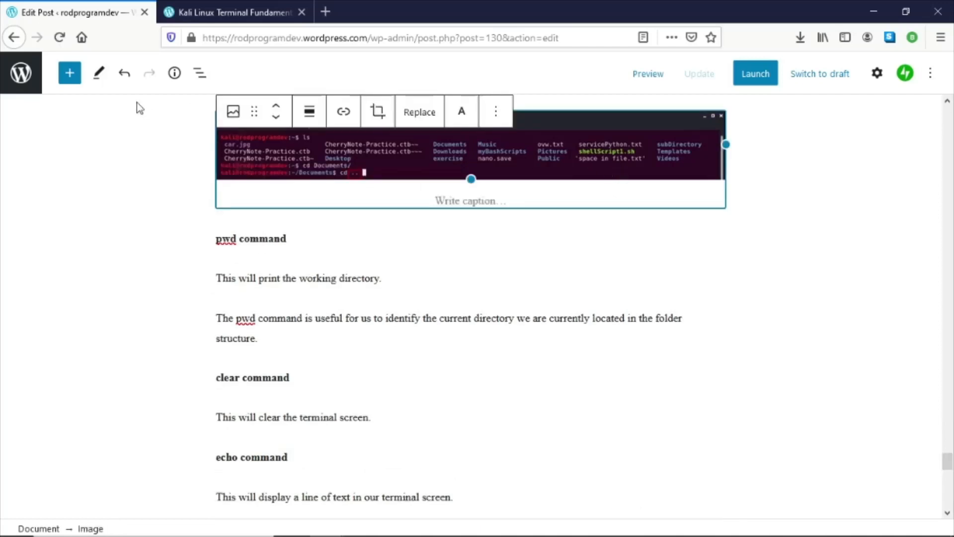
{"action": "left_click", "coordinate": [69, 73]}
{"action": "scroll", "coordinate": [94, 225], "scroll_direction": "down", "scroll_amount": 7}
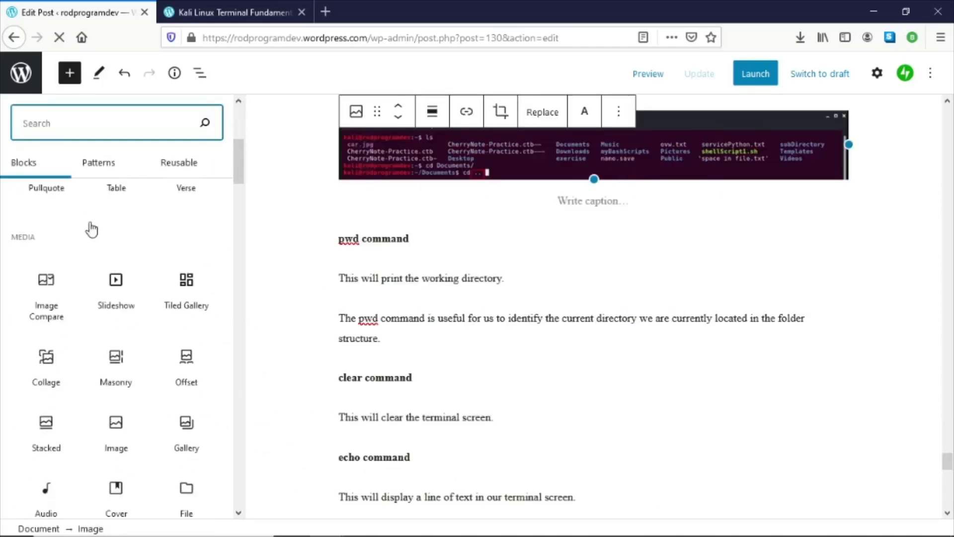
{"action": "scroll", "coordinate": [55, 373], "scroll_direction": "down", "scroll_amount": 10}
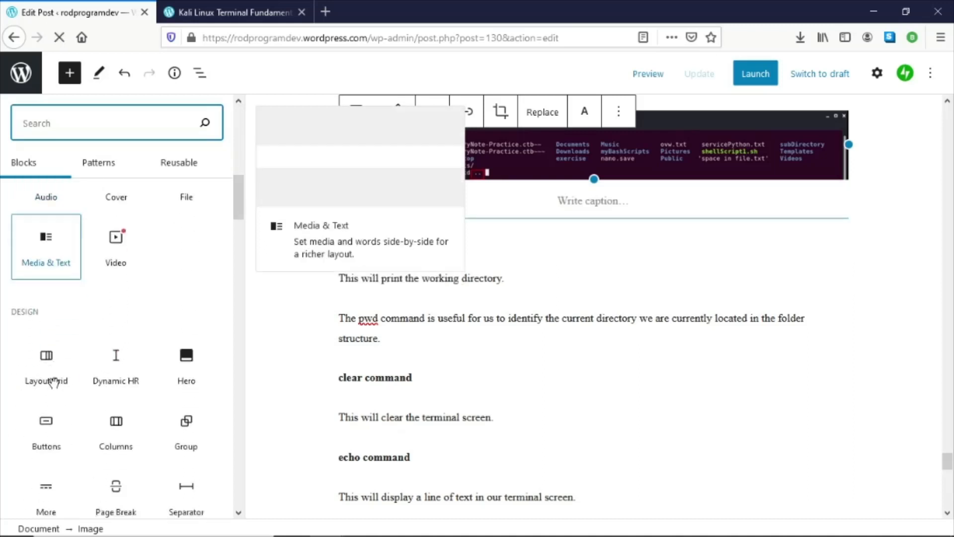
{"action": "left_click", "coordinate": [53, 378]}
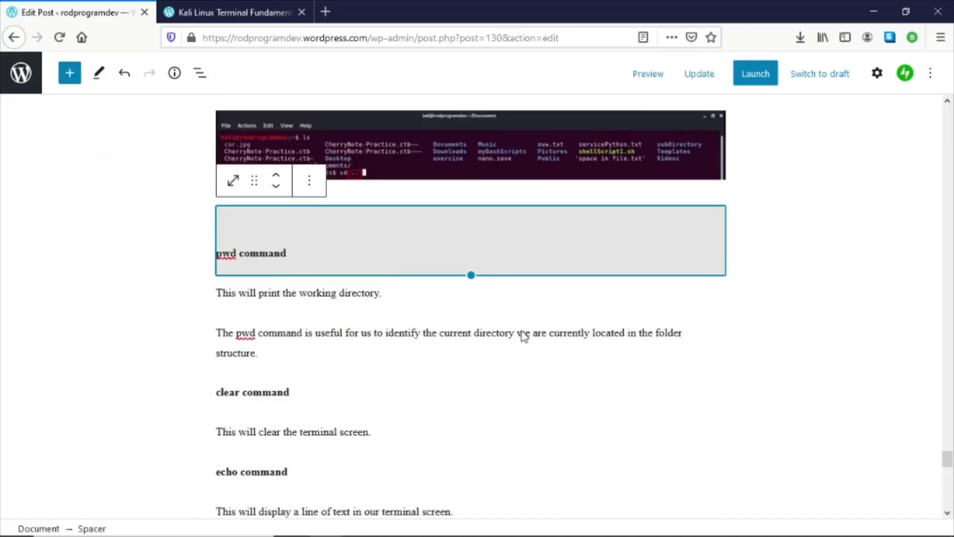
- Duplicate the spacer and move the copy down to sit between the pwd paragraphs and the clear command heading
{"action": "left_click", "coordinate": [308, 183]}
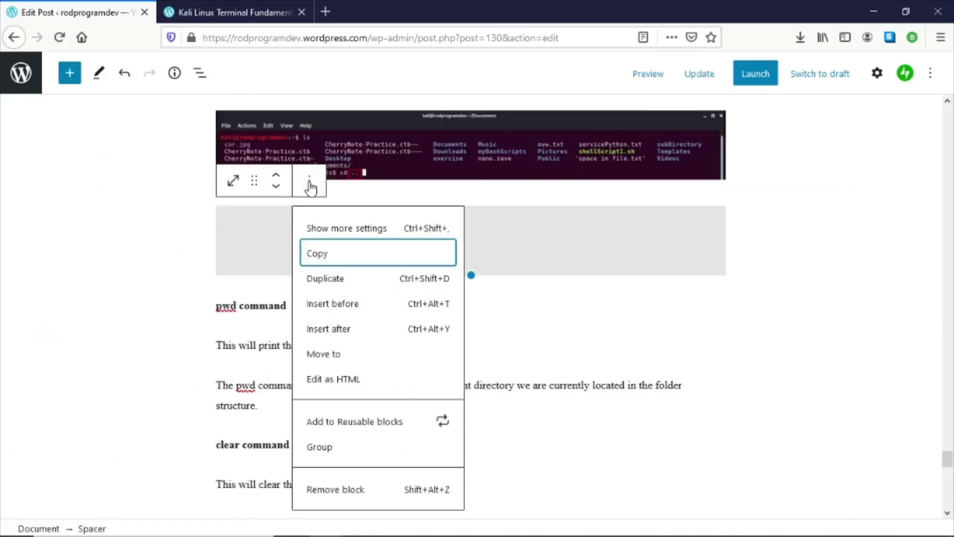
{"action": "left_click", "coordinate": [332, 278]}
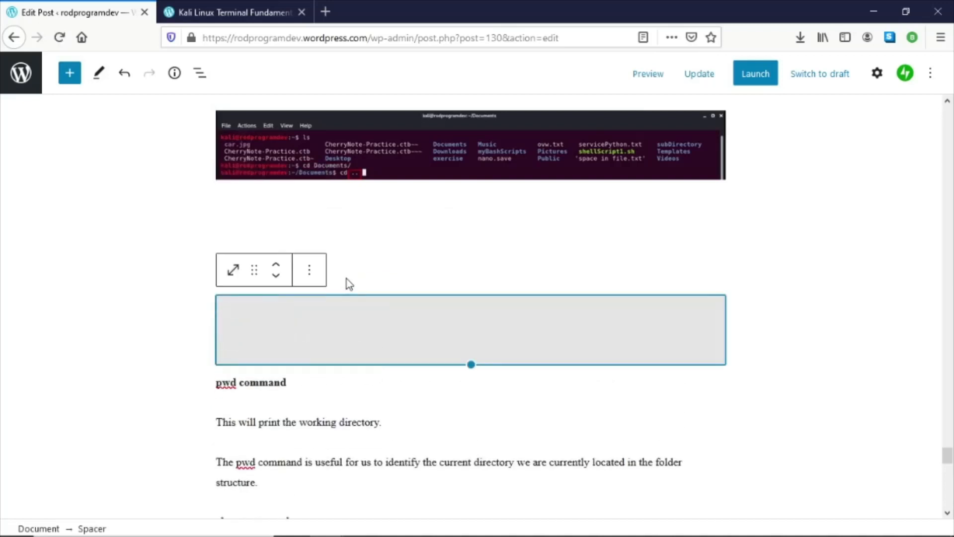
{"action": "left_click", "coordinate": [274, 278]}
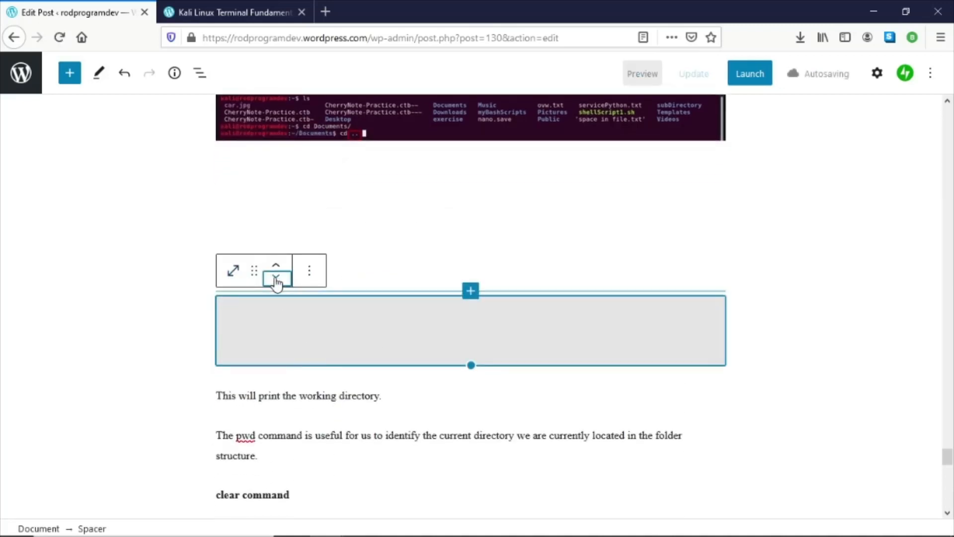
{"action": "left_click", "coordinate": [276, 278]}
{"action": "left_click", "coordinate": [276, 278]}
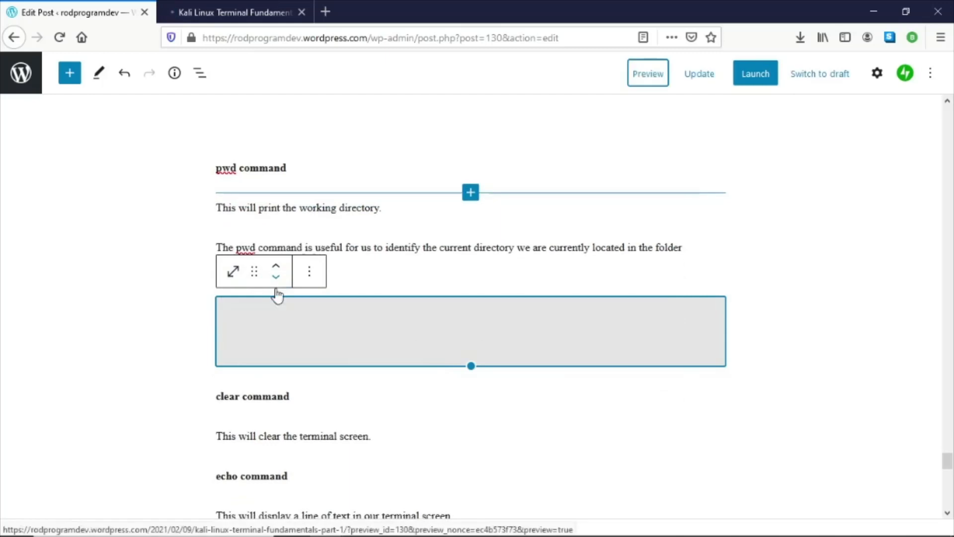
- Duplicate that spacer and move the copy down between the clear command description and the echo command heading
{"action": "left_click", "coordinate": [309, 271]}
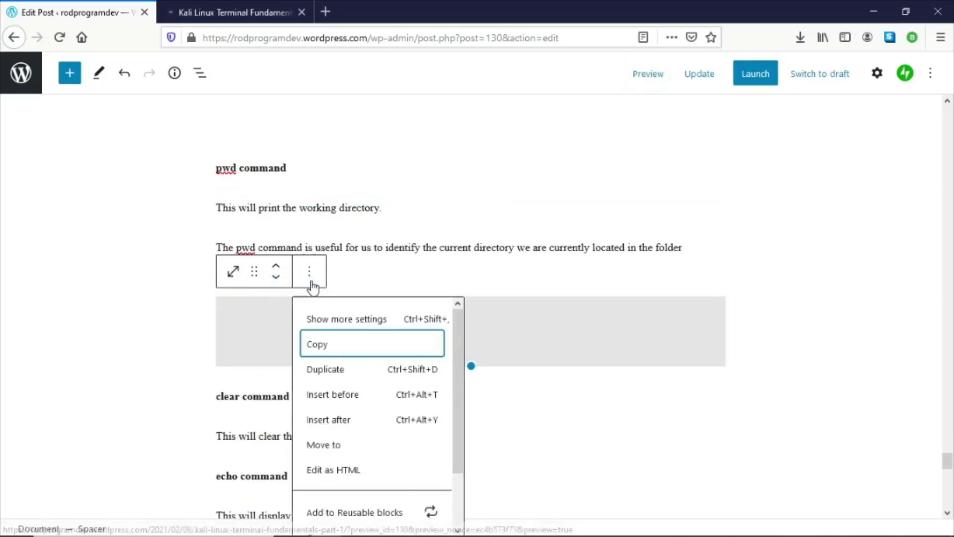
{"action": "left_click", "coordinate": [337, 371]}
{"action": "scroll", "coordinate": [319, 354], "scroll_direction": "down", "scroll_amount": 3}
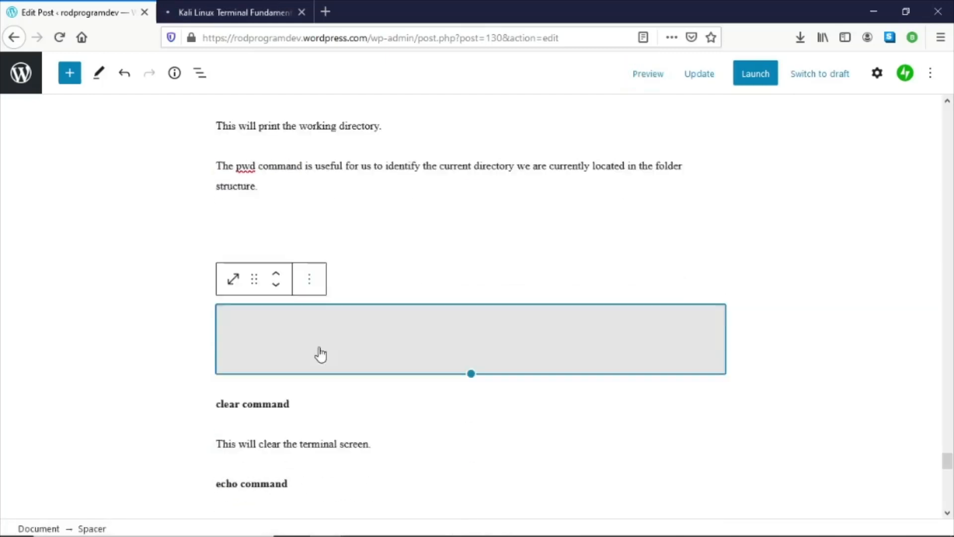
{"action": "left_click", "coordinate": [276, 226]}
{"action": "left_click", "coordinate": [276, 226]}
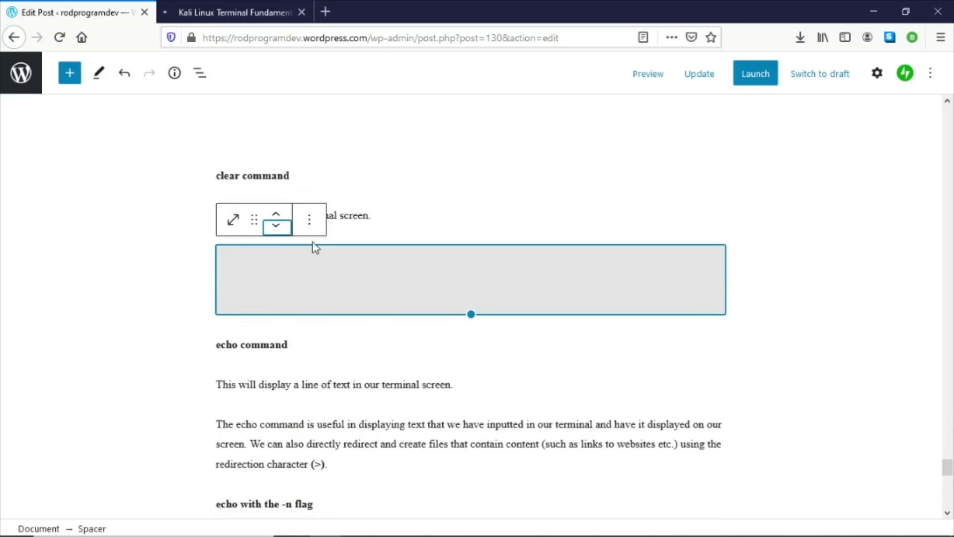
- Duplicate the spacer below the clear command description and move the copy down between the echo -n flag paragraph and the touch command heading
{"action": "left_click", "coordinate": [309, 219]}
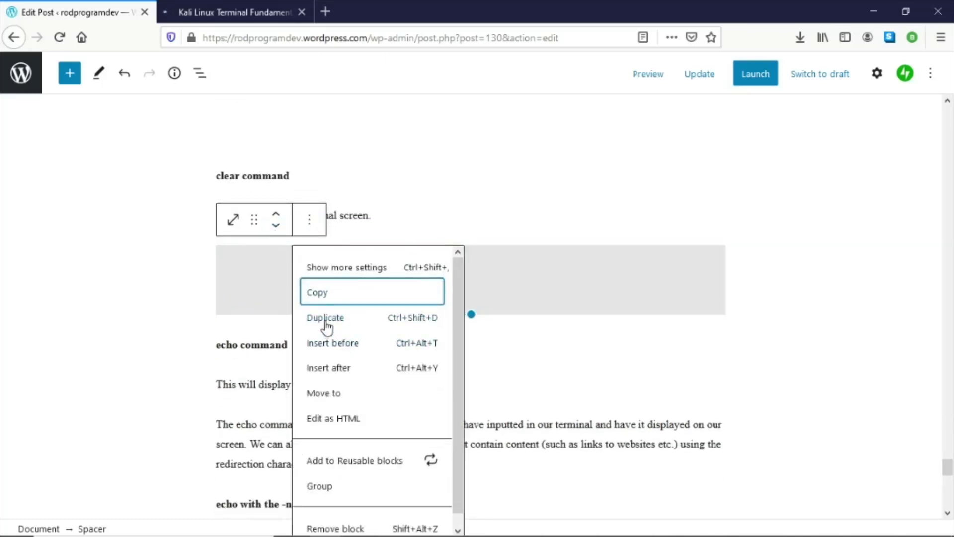
{"action": "left_click", "coordinate": [326, 321]}
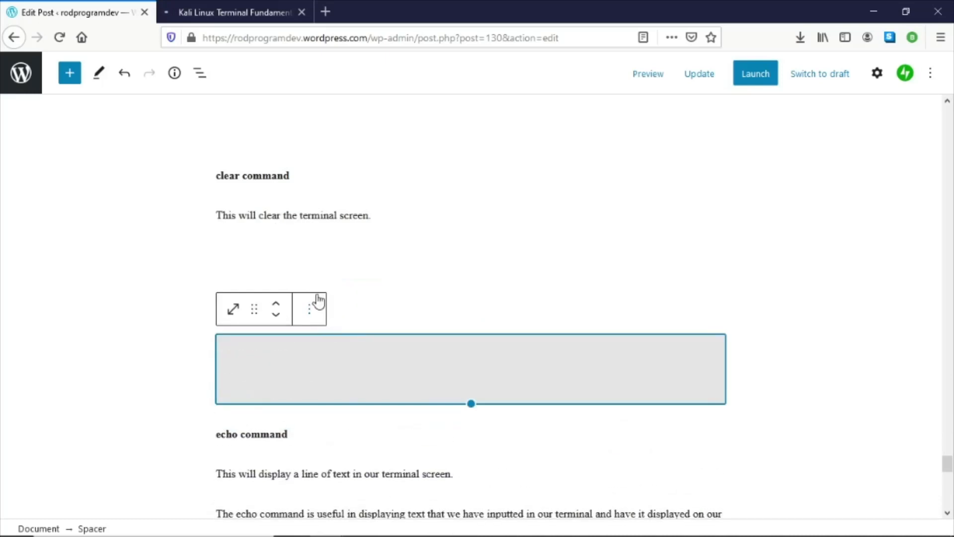
{"action": "left_click", "coordinate": [276, 314]}
{"action": "left_click", "coordinate": [277, 314]}
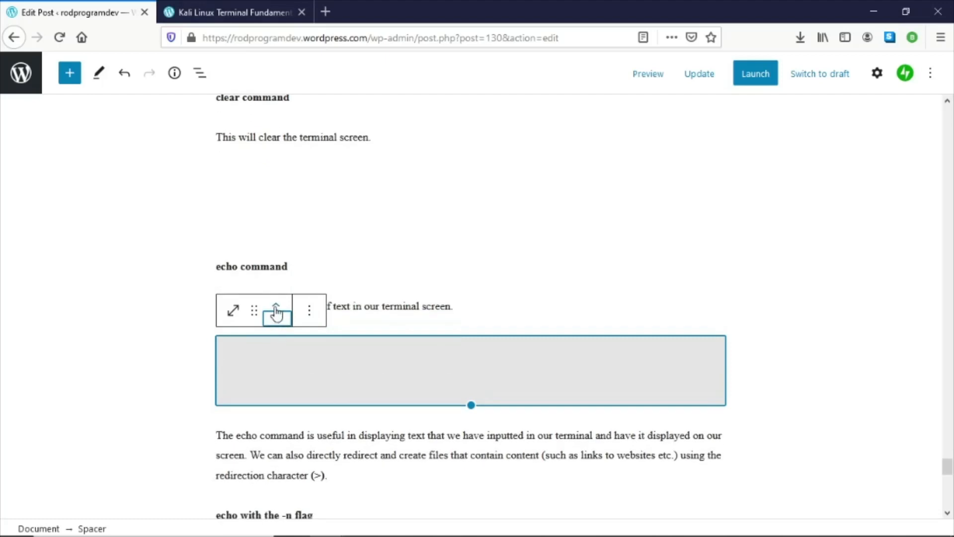
{"action": "left_click", "coordinate": [276, 306]}
{"action": "left_click", "coordinate": [276, 306]}
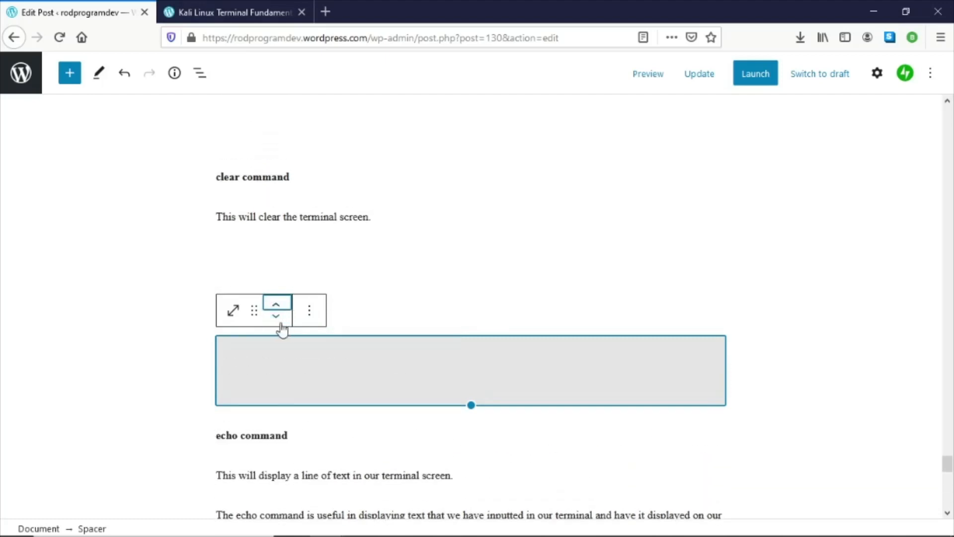
{"action": "left_click", "coordinate": [276, 316]}
{"action": "left_click", "coordinate": [276, 316]}
{"action": "left_click", "coordinate": [276, 316]}
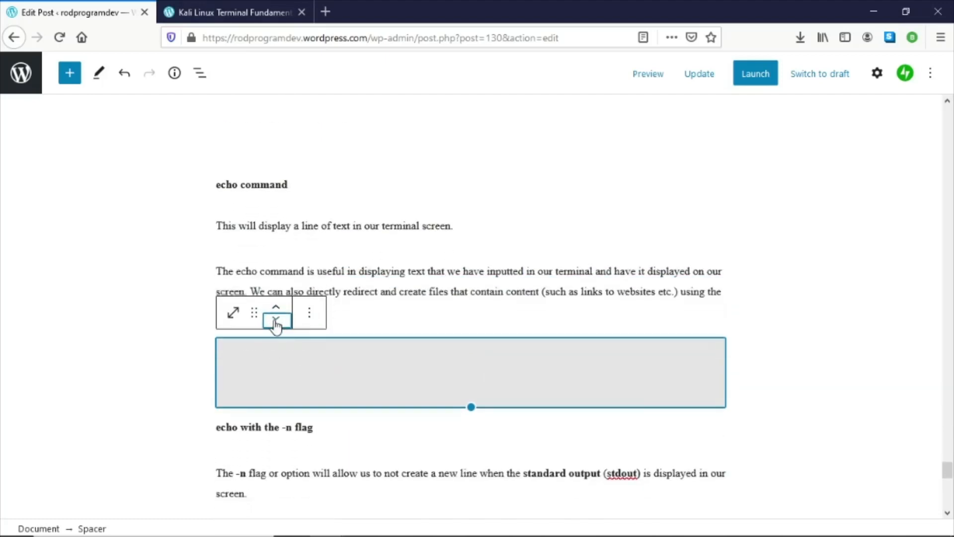
{"action": "left_click", "coordinate": [276, 319]}
{"action": "left_click", "coordinate": [276, 318]}
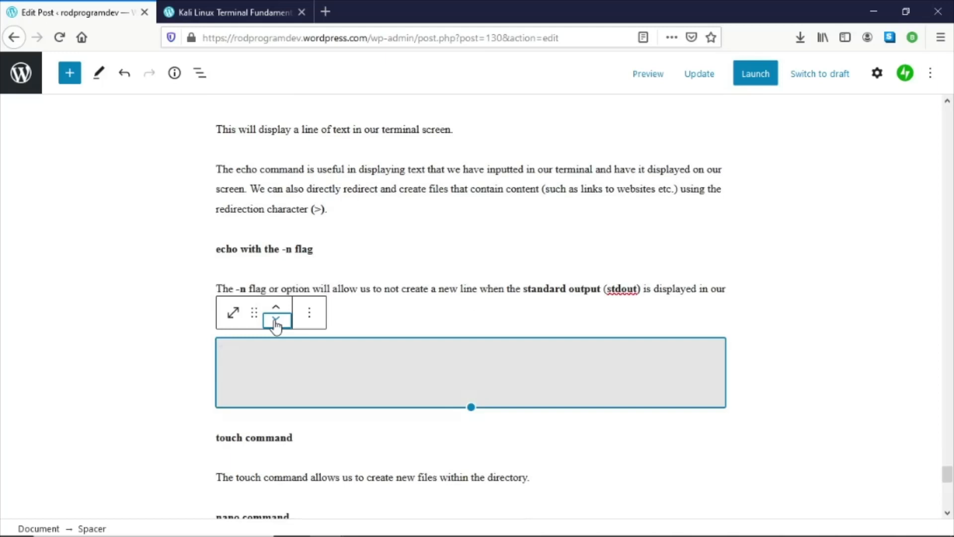
- Duplicate that spacer and move the copy down between the touch command description and the nano command heading
{"action": "left_click", "coordinate": [312, 314]}
{"action": "left_click", "coordinate": [323, 128]}
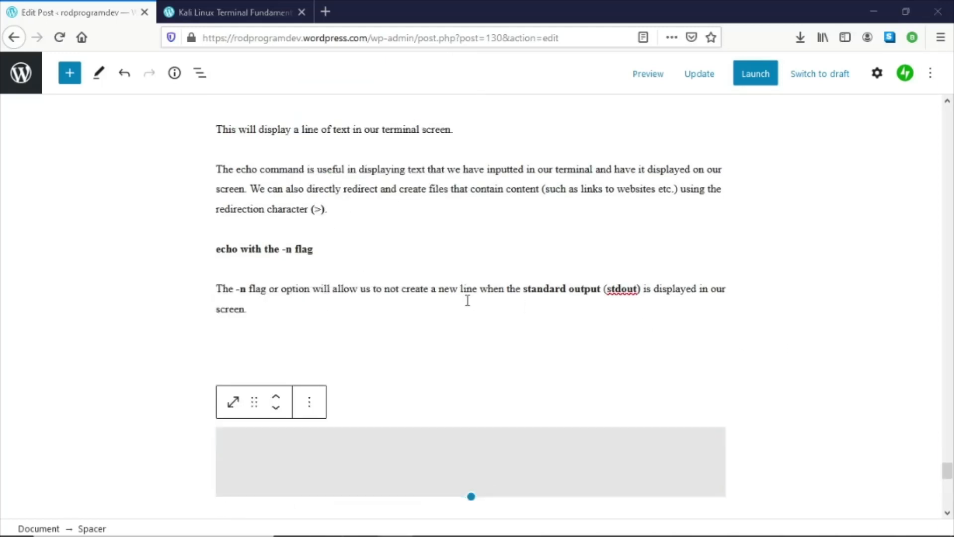
{"action": "scroll", "coordinate": [383, 313], "scroll_direction": "down", "scroll_amount": 4}
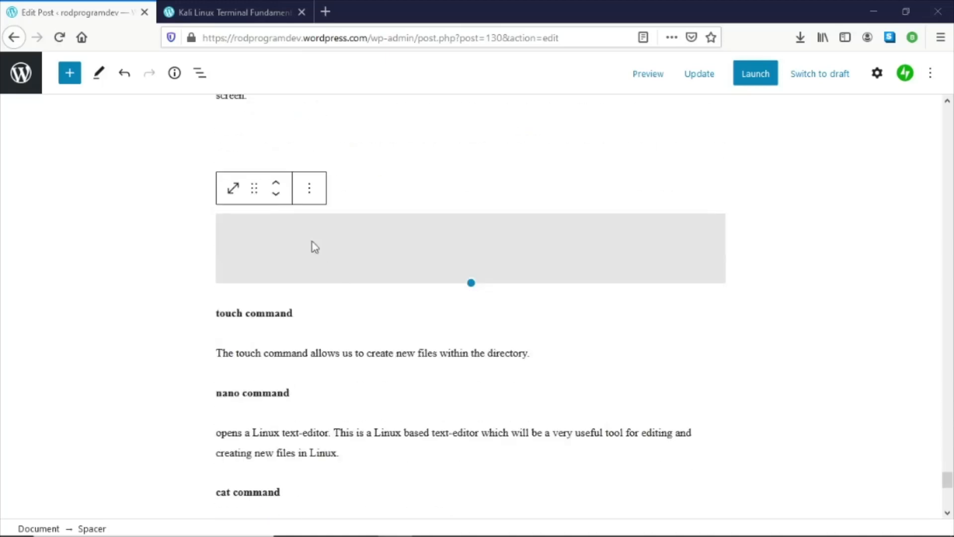
{"action": "left_click", "coordinate": [276, 197]}
{"action": "left_click", "coordinate": [277, 200]}
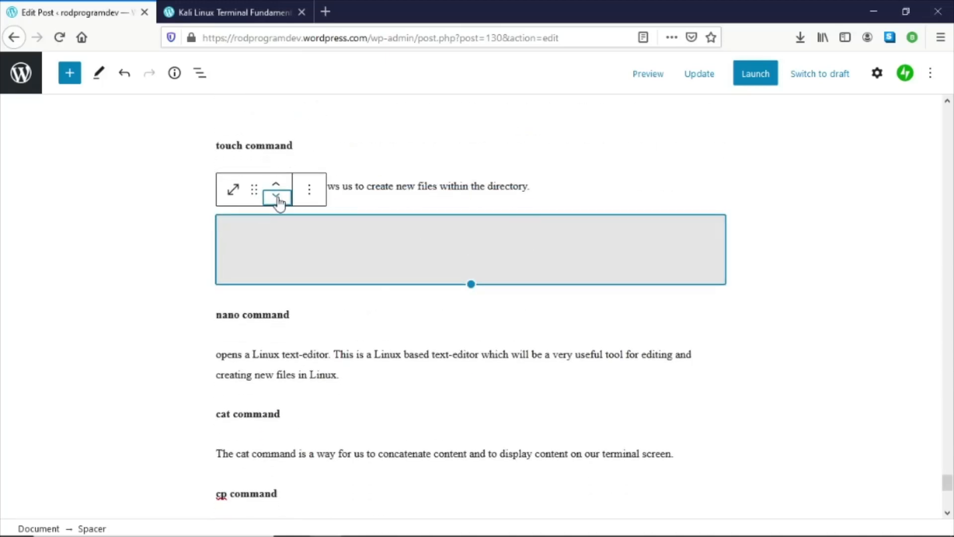
- Duplicate the spacer and move the copy down between the nano command description and the cat command heading
{"action": "left_click", "coordinate": [309, 190]}
{"action": "left_click", "coordinate": [337, 288]}
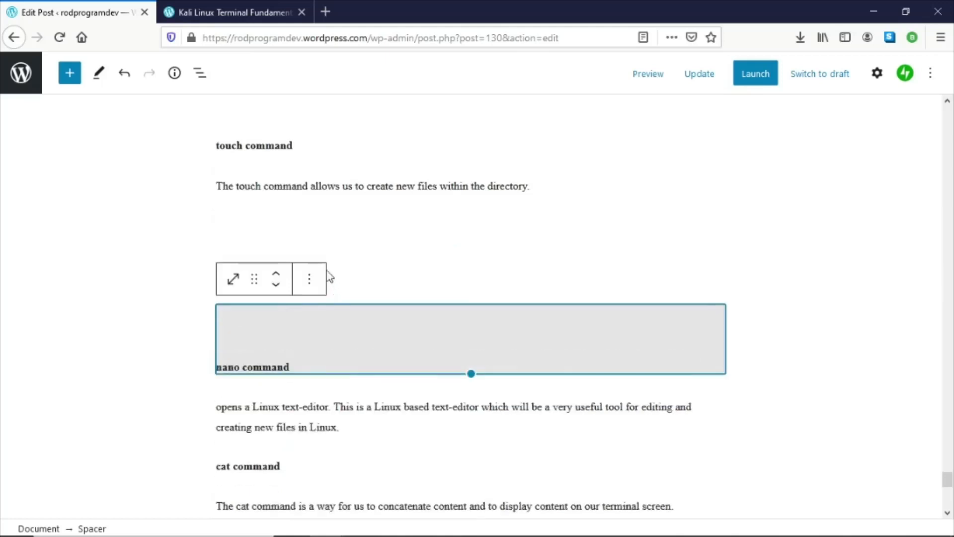
{"action": "left_click", "coordinate": [277, 286]}
{"action": "left_click", "coordinate": [277, 287]}
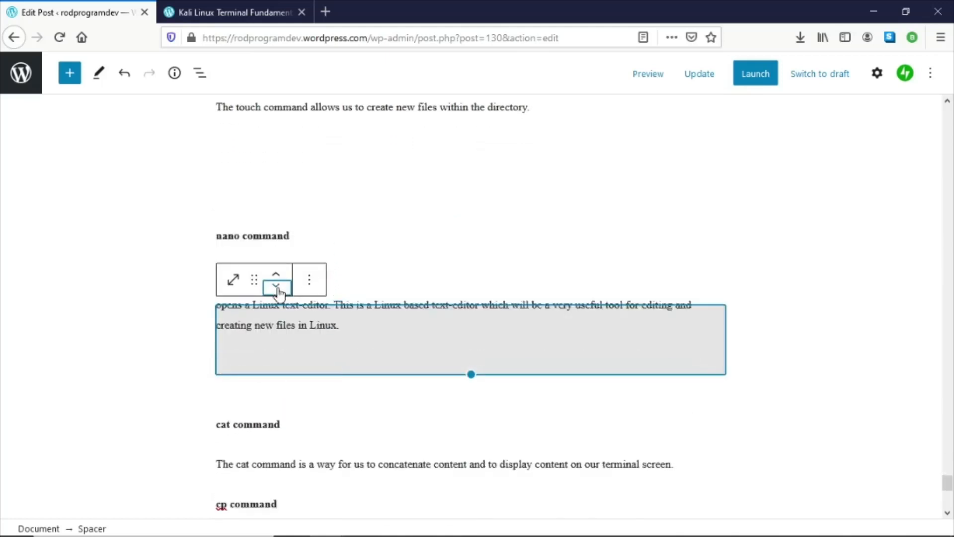
- Duplicate the spacer and move the copy down between the cat command description and the cp command heading
{"action": "left_click", "coordinate": [310, 288]}
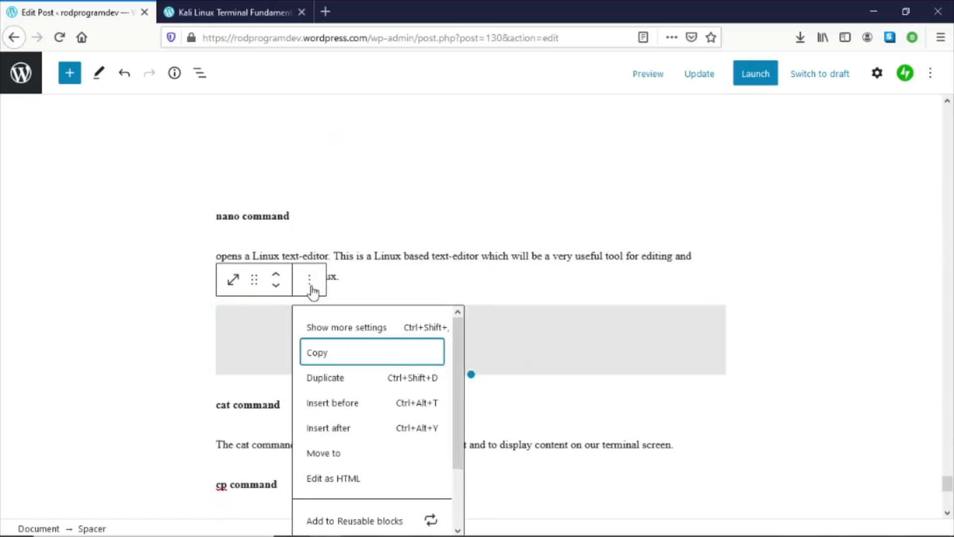
{"action": "left_click", "coordinate": [323, 386]}
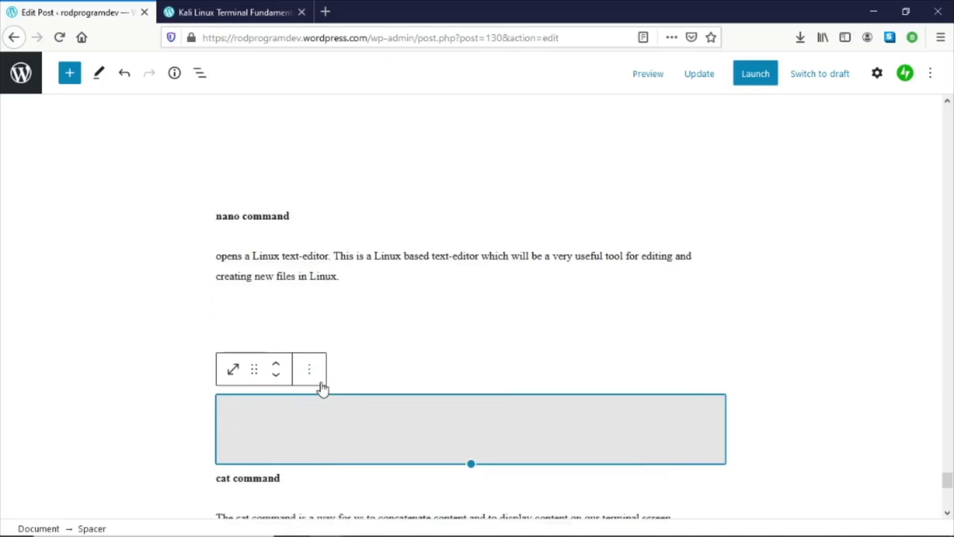
{"action": "left_click", "coordinate": [277, 380]}
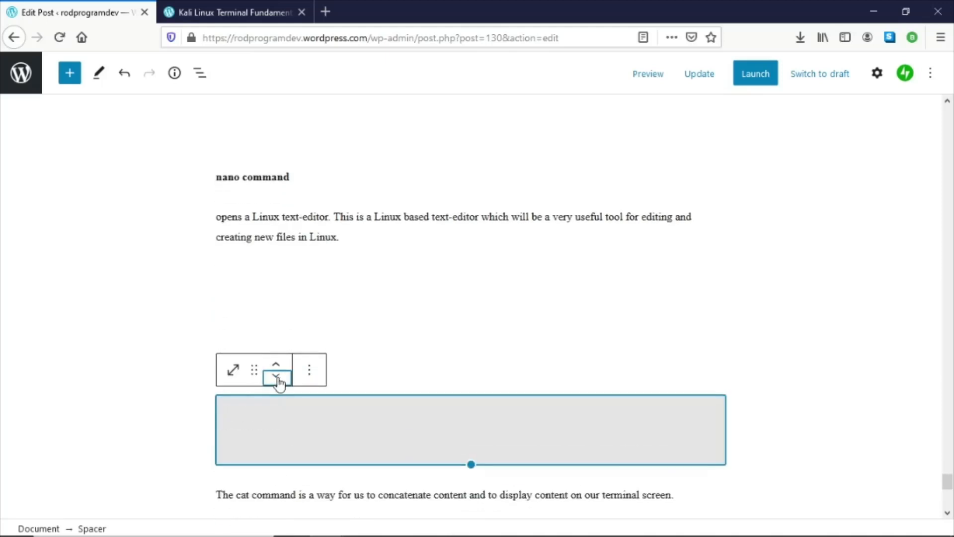
{"action": "left_click", "coordinate": [278, 379]}
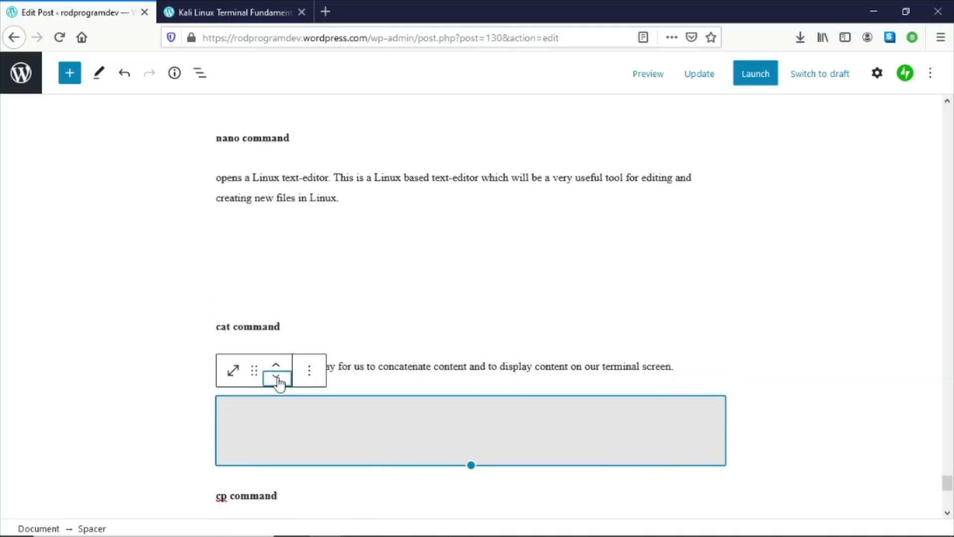
- Duplicate the spacer and move the copy down between the cp command description and the mv command heading
{"action": "left_click", "coordinate": [319, 382]}
{"action": "left_click", "coordinate": [335, 120]}
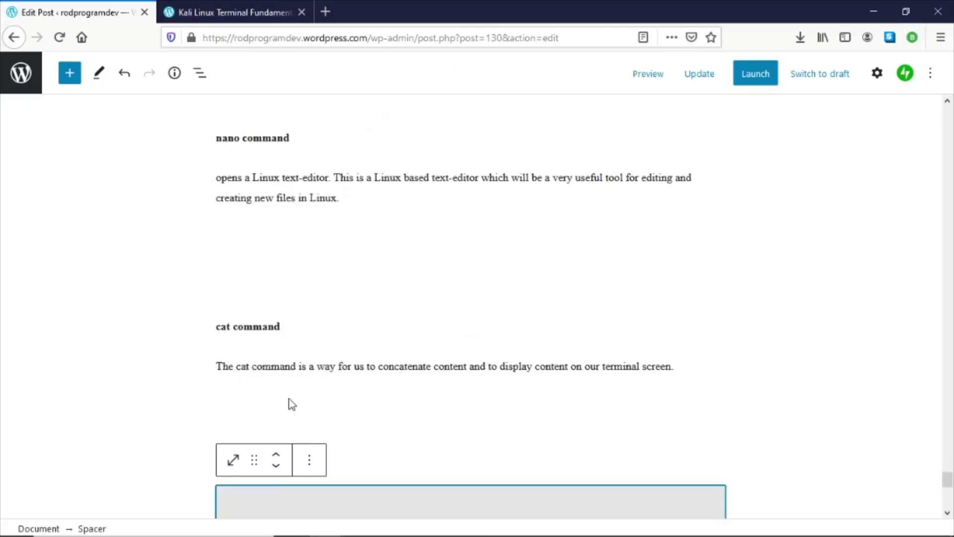
{"action": "scroll", "coordinate": [292, 404], "scroll_direction": "down", "scroll_amount": 4}
{"action": "left_click", "coordinate": [277, 254]}
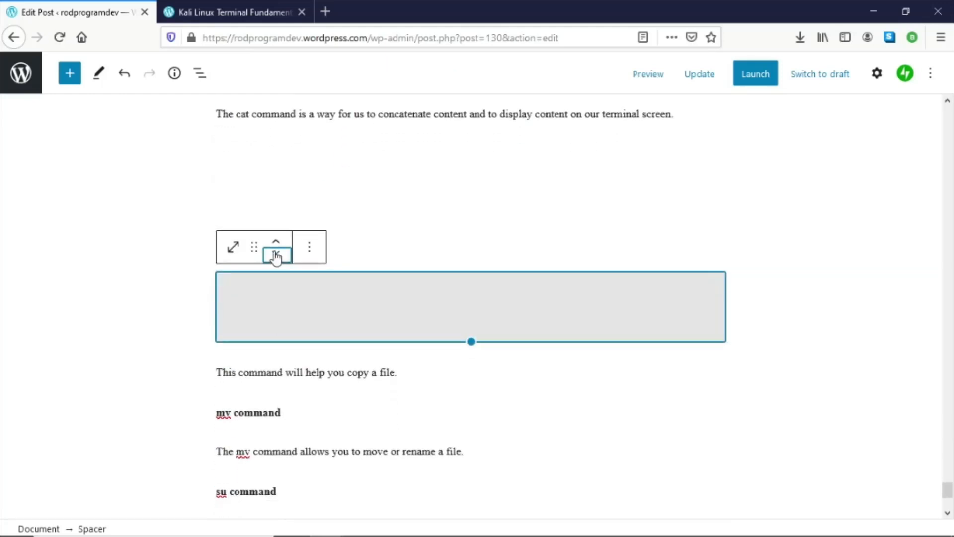
{"action": "left_click", "coordinate": [278, 254]}
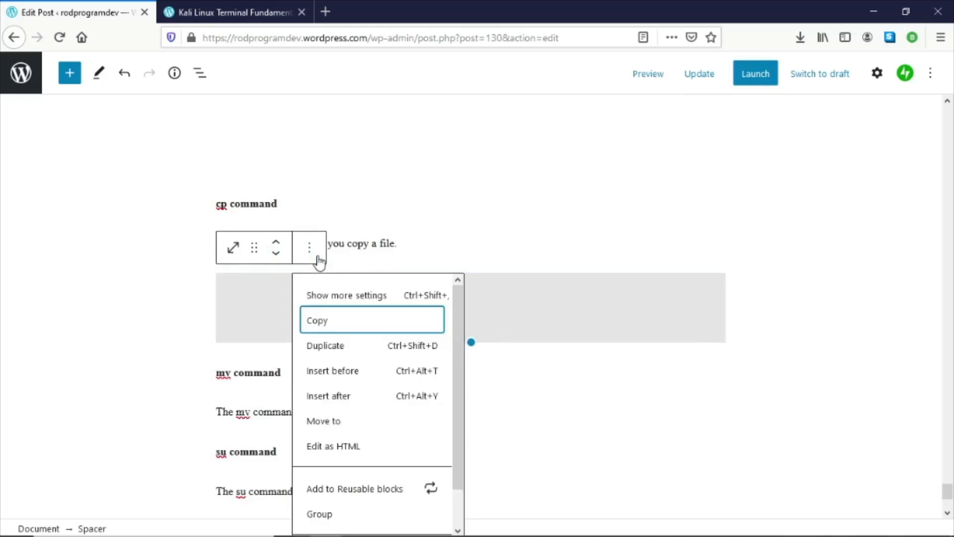
- Duplicate the spacer and move the copy down between the mv command description and the su command heading
{"action": "left_click", "coordinate": [328, 346]}
{"action": "left_click", "coordinate": [276, 345]}
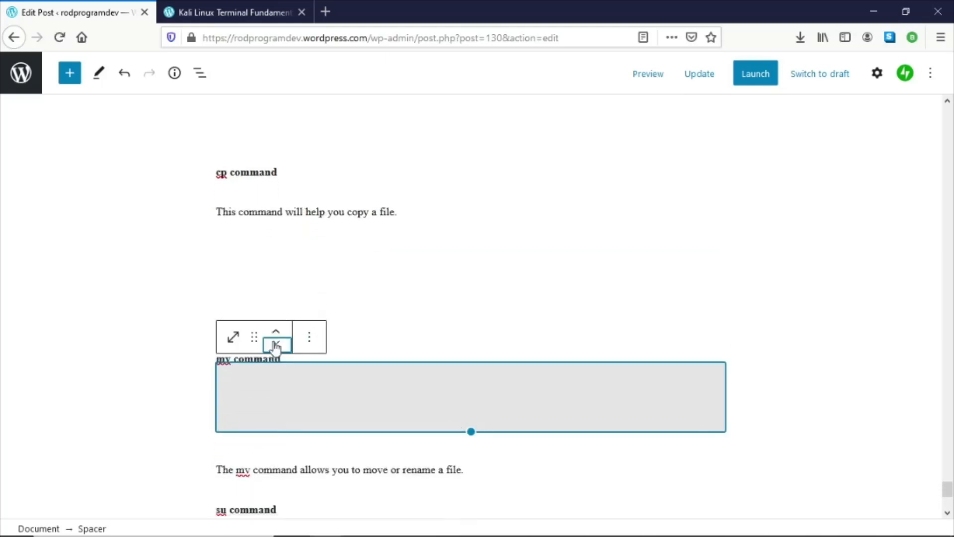
{"action": "left_click", "coordinate": [276, 345]}
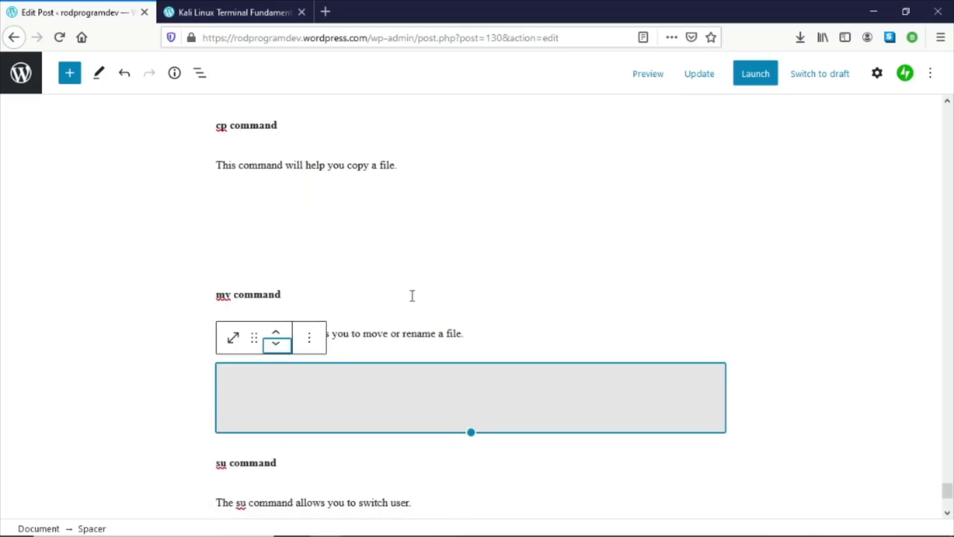
- Scroll back up through the post to review the spacing between the command sections
{"action": "scroll", "coordinate": [412, 301], "scroll_direction": "up", "scroll_amount": 15}
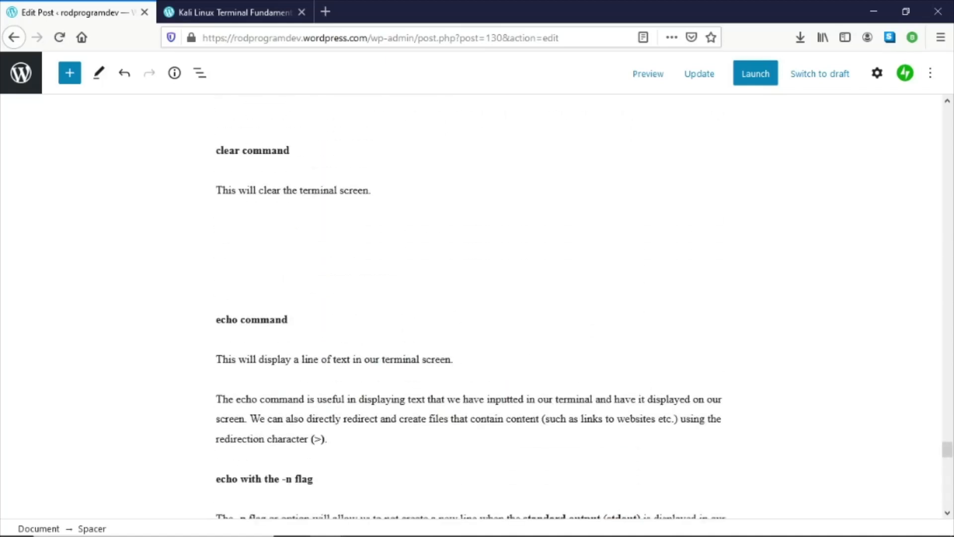
{"action": "scroll", "coordinate": [561, 357], "scroll_direction": "up", "scroll_amount": 13}
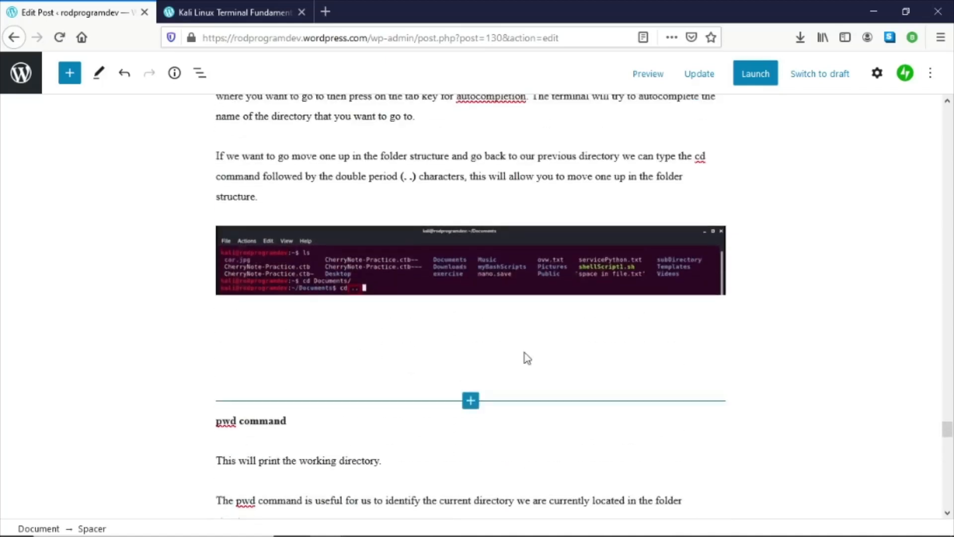
{"action": "scroll", "coordinate": [524, 361], "scroll_direction": "up", "scroll_amount": 3}
{"action": "scroll", "coordinate": [520, 359], "scroll_direction": "down", "scroll_amount": 7}
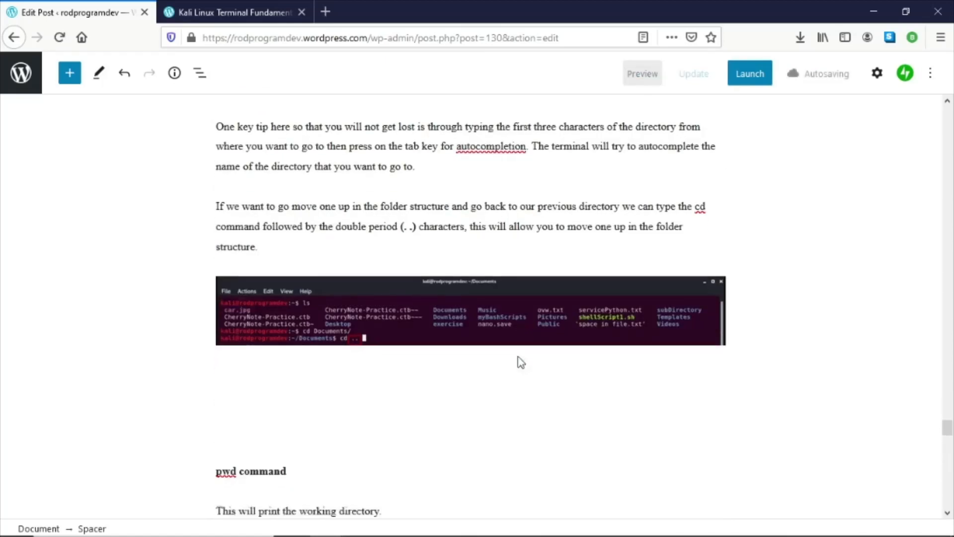
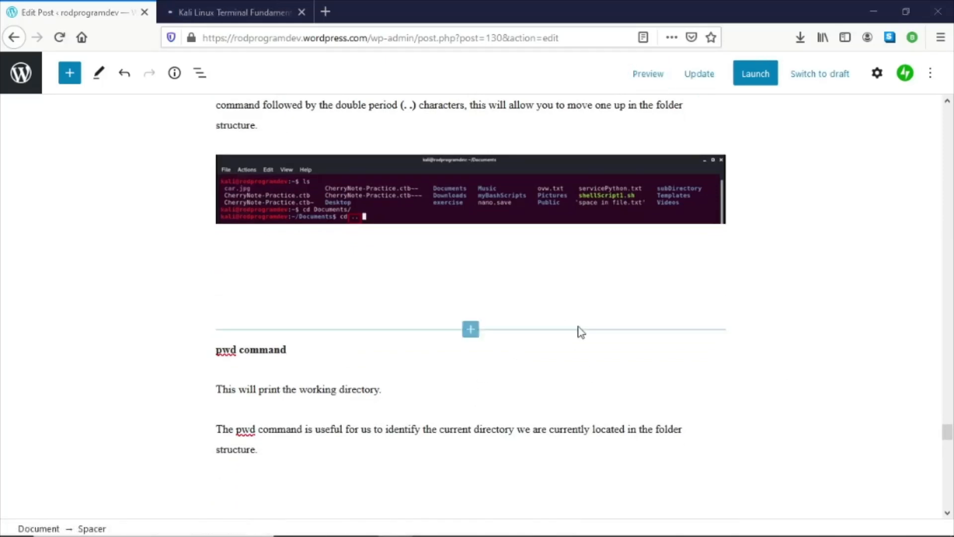
- Update the post, then add an image block below the pwd command description and upload the 22-pwd.PNG screenshot
{"action": "left_click", "coordinate": [702, 80]}
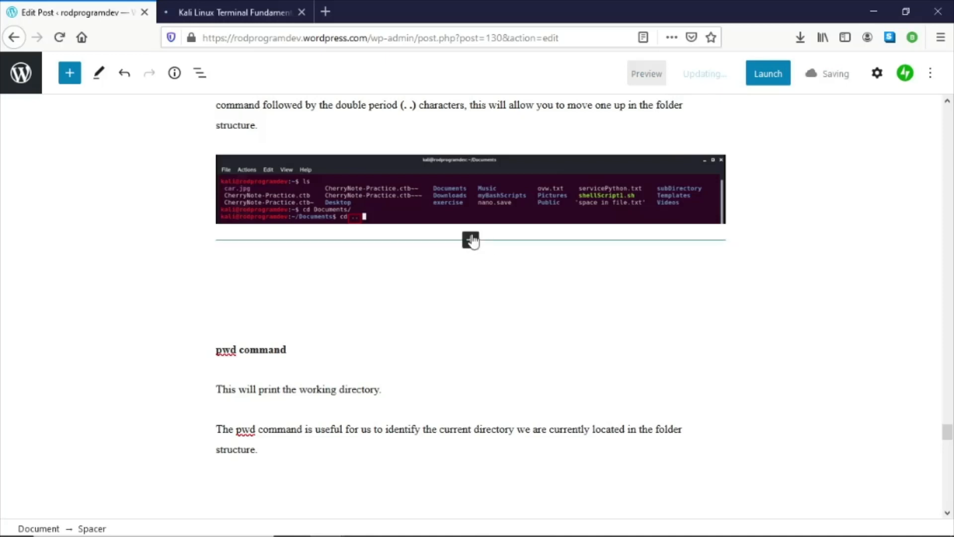
{"action": "left_click", "coordinate": [289, 374]}
{"action": "left_click", "coordinate": [296, 451]}
{"action": "scroll", "coordinate": [298, 441], "scroll_direction": "down", "scroll_amount": 3}
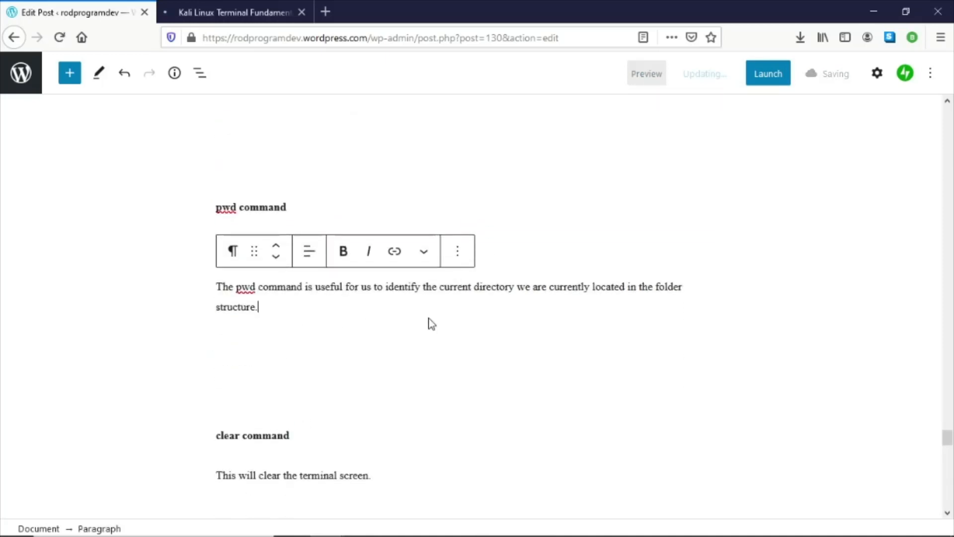
{"action": "mouse_move", "coordinate": [432, 324]}
{"action": "key", "text": "Return"}
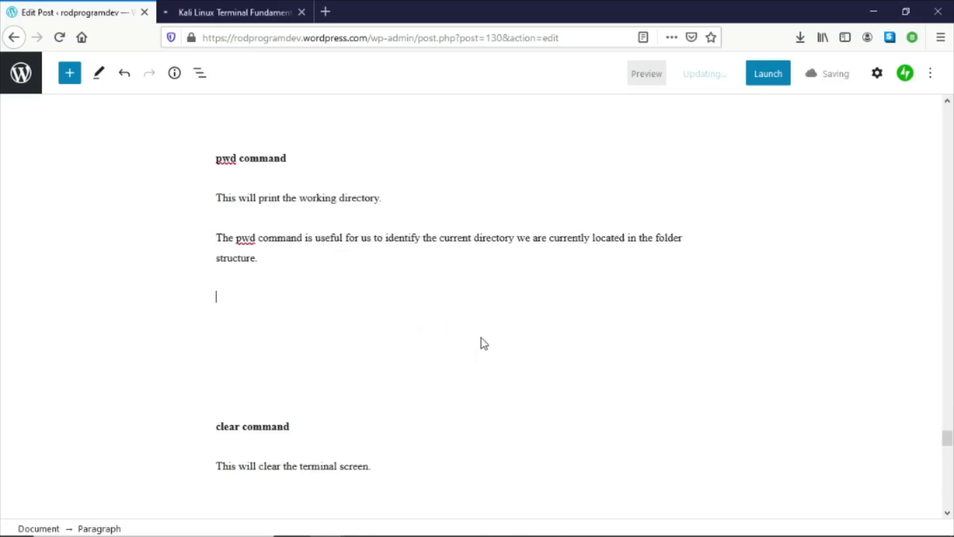
{"action": "left_click", "coordinate": [712, 297]}
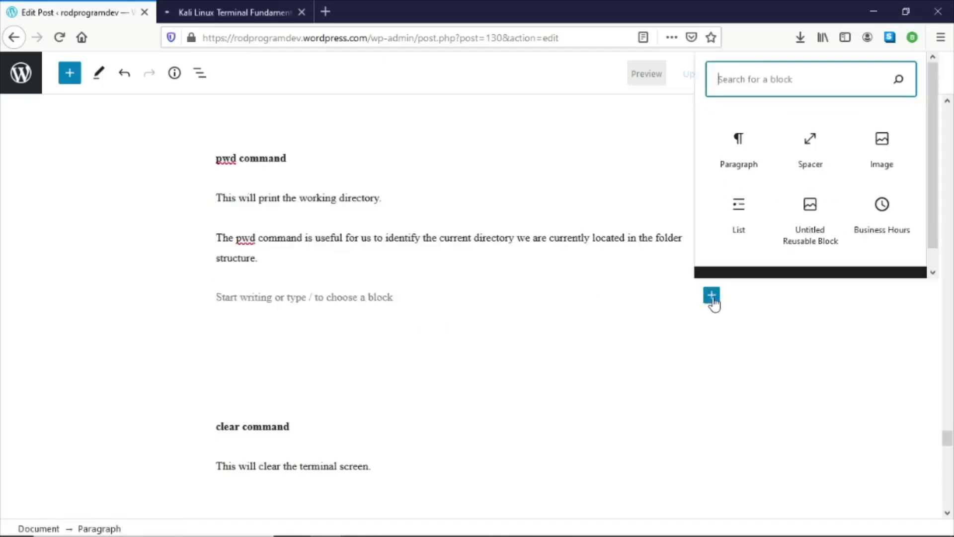
{"action": "left_click", "coordinate": [881, 158]}
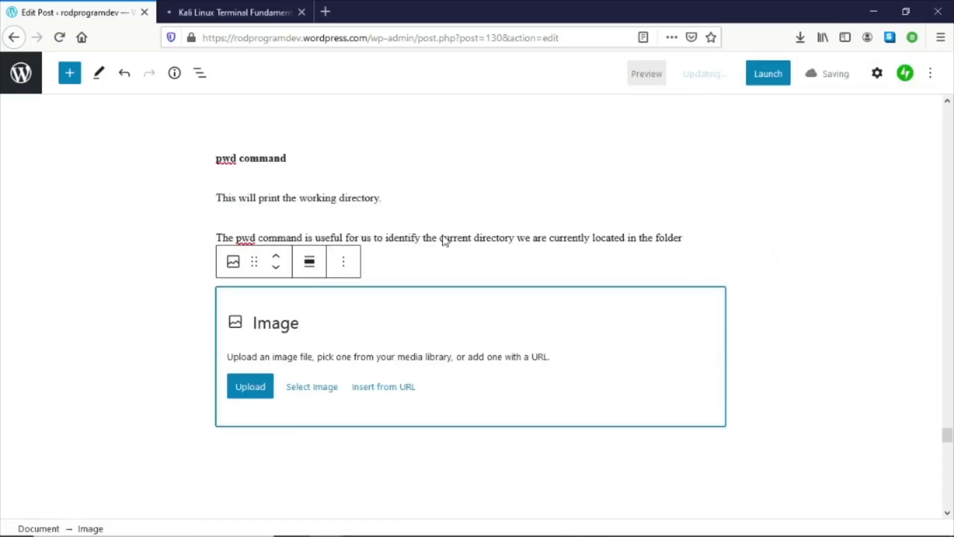
{"action": "left_click", "coordinate": [238, 390]}
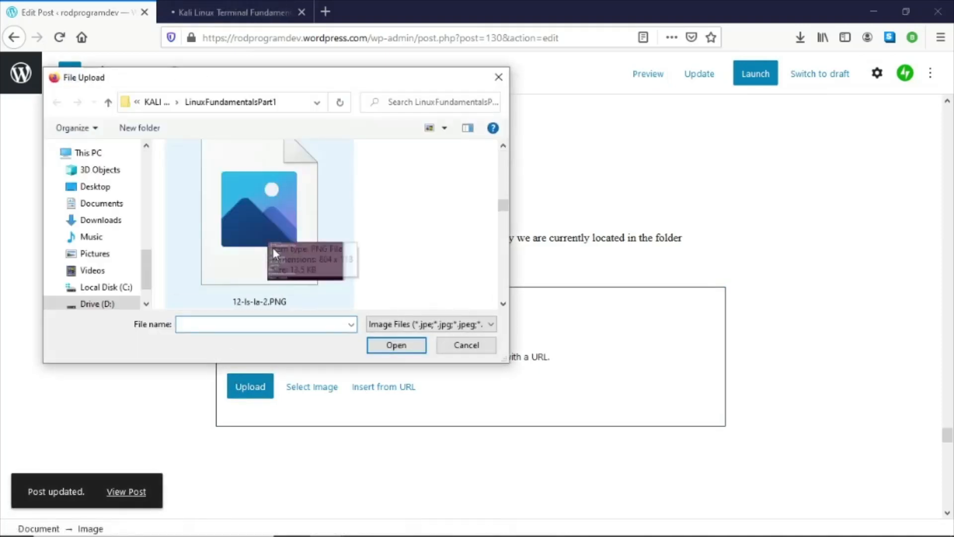
{"action": "scroll", "coordinate": [273, 251], "scroll_direction": "down", "scroll_amount": 5}
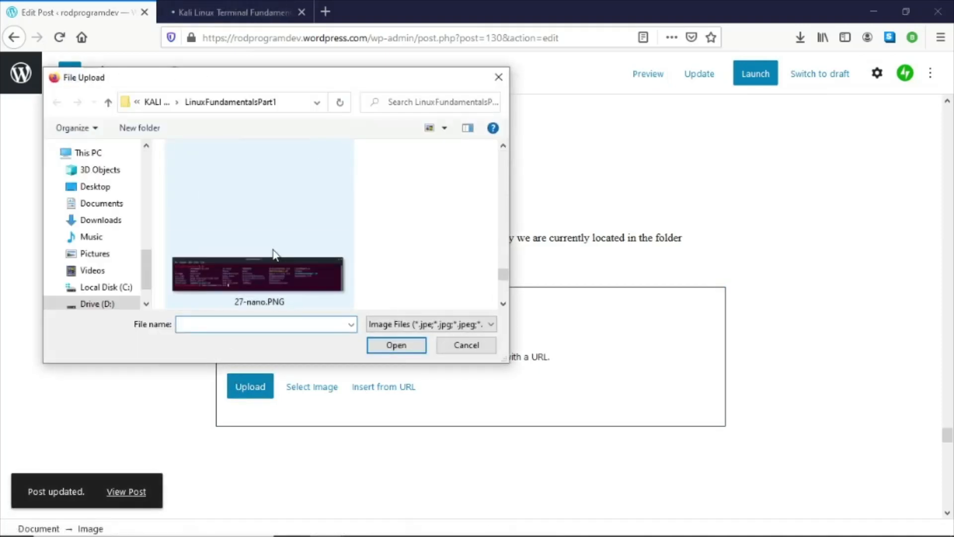
{"action": "scroll", "coordinate": [273, 252], "scroll_direction": "up", "scroll_amount": 3}
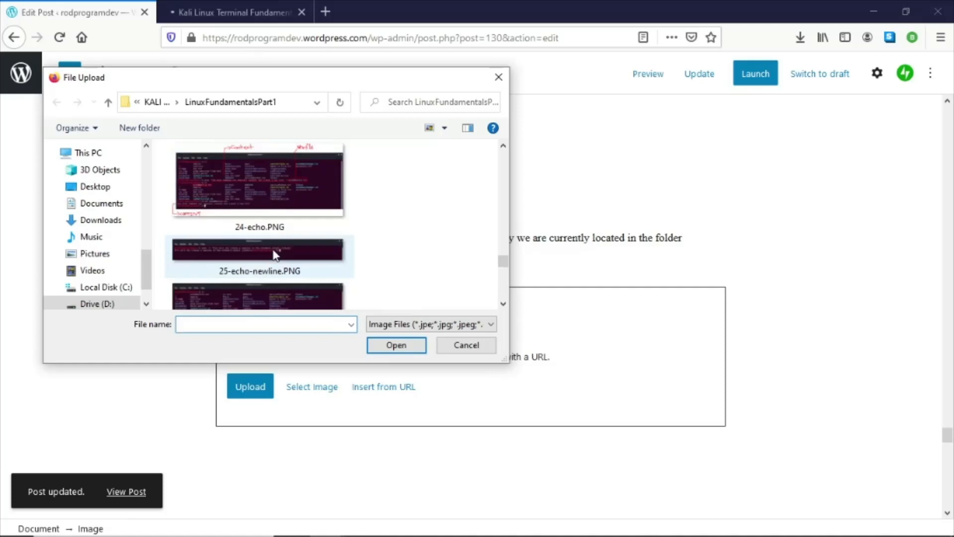
{"action": "scroll", "coordinate": [275, 255], "scroll_direction": "up", "scroll_amount": 4}
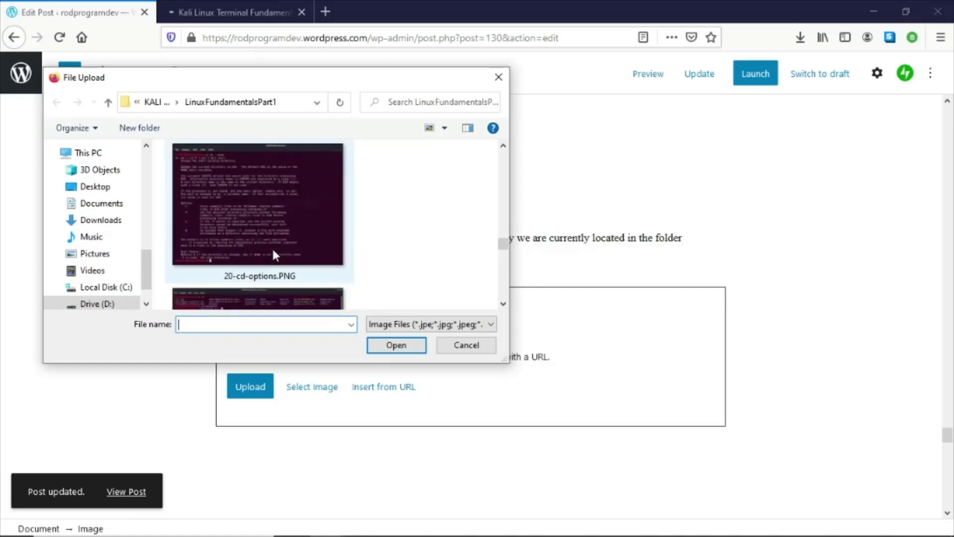
{"action": "scroll", "coordinate": [273, 253], "scroll_direction": "down", "scroll_amount": 1}
{"action": "left_click", "coordinate": [503, 304]}
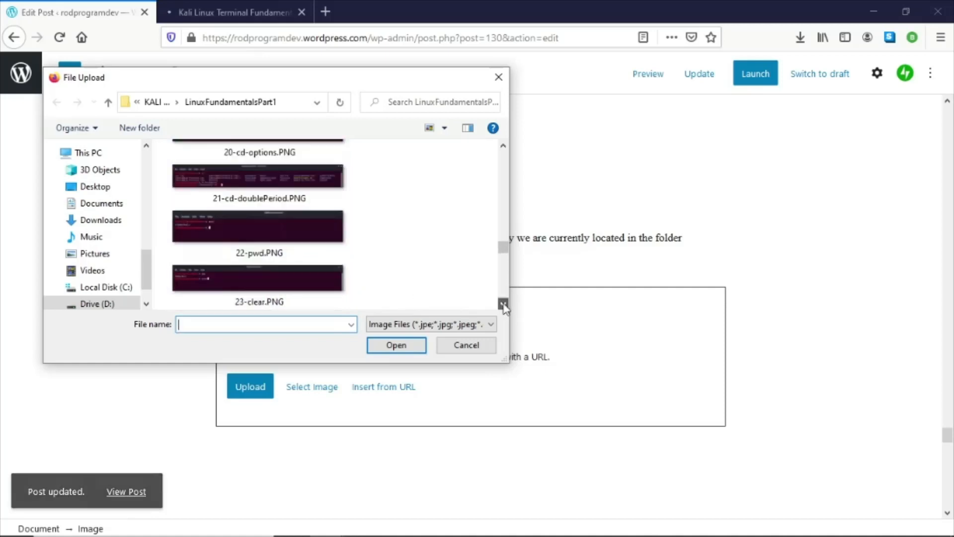
{"action": "double_click", "coordinate": [264, 226]}
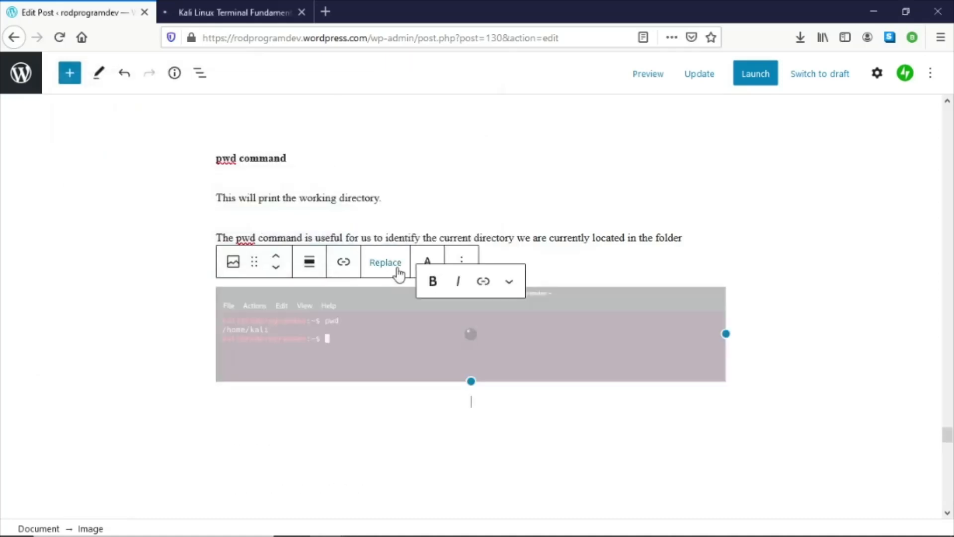
- Update the post to save the newly inserted pwd screenshot
{"action": "scroll", "coordinate": [619, 308], "scroll_direction": "down", "scroll_amount": 3}
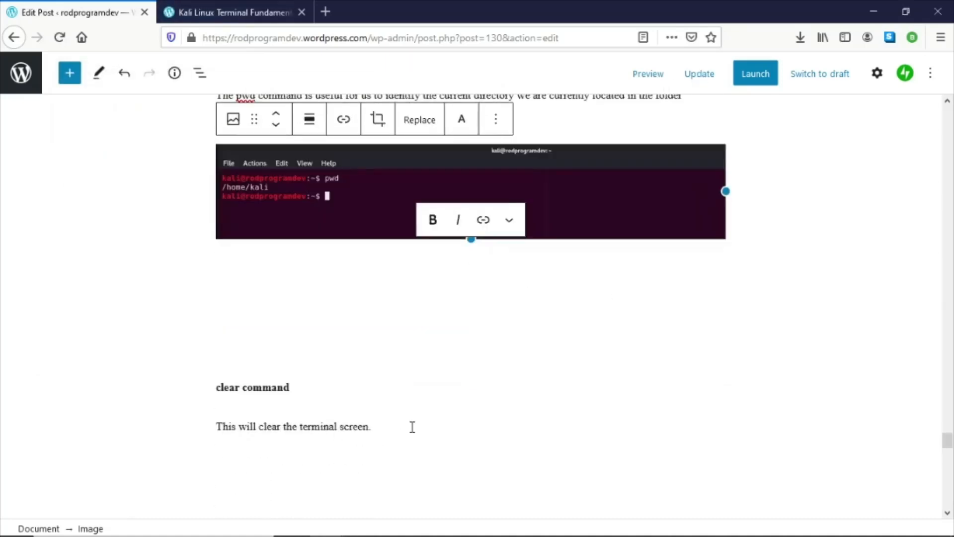
{"action": "left_click", "coordinate": [695, 74]}
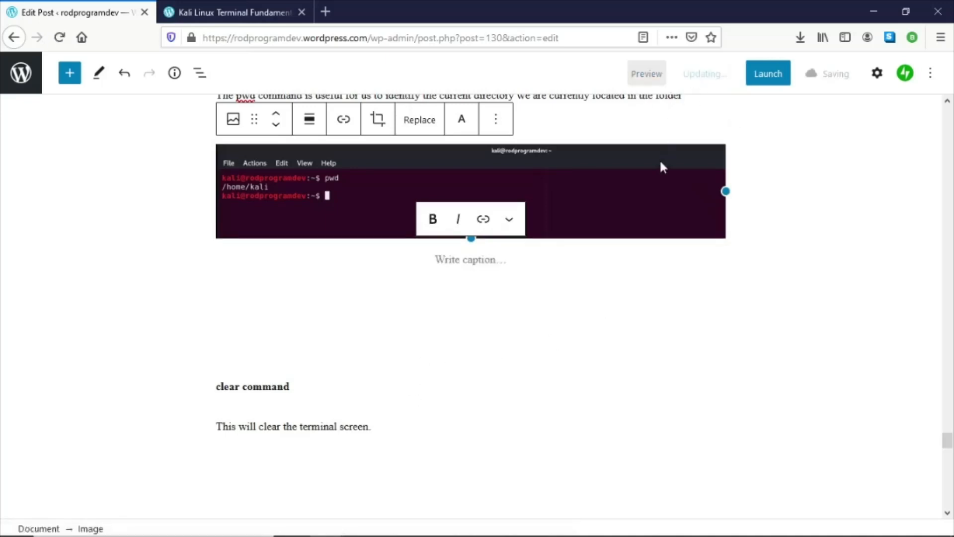
{"action": "scroll", "coordinate": [661, 209], "scroll_direction": "up", "scroll_amount": 2}
{"action": "scroll", "coordinate": [661, 257], "scroll_direction": "up", "scroll_amount": 2}
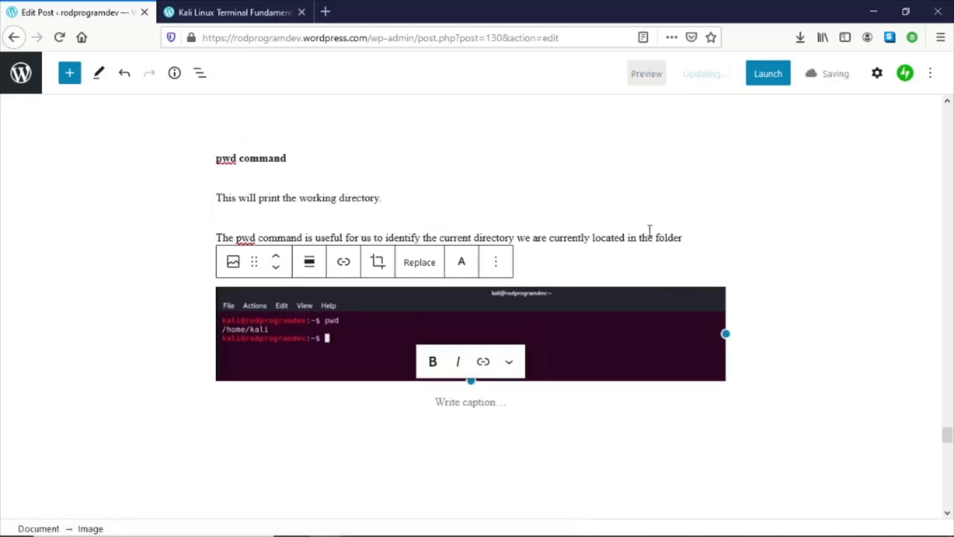
{"action": "scroll", "coordinate": [645, 233], "scroll_direction": "down", "scroll_amount": 10}
{"action": "scroll", "coordinate": [644, 235], "scroll_direction": "up", "scroll_amount": 5}
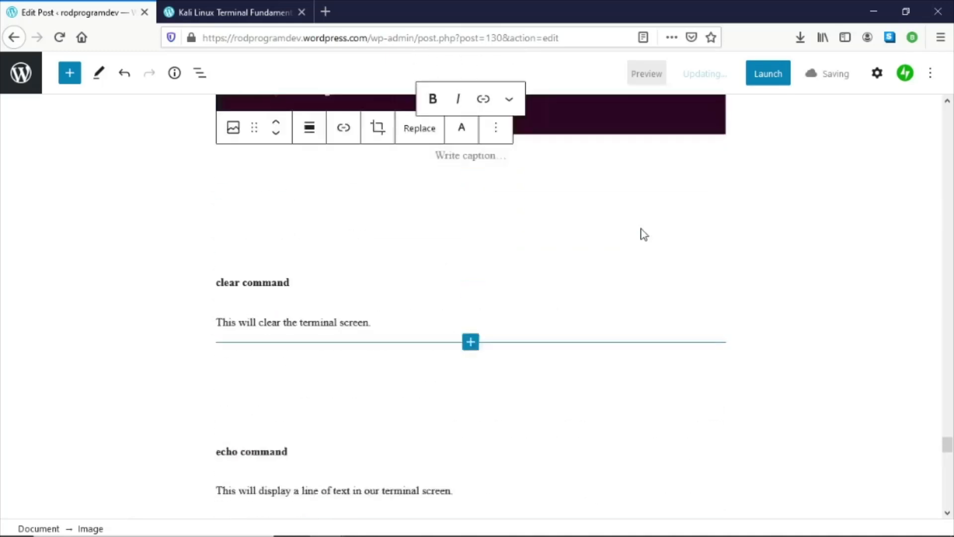
{"action": "scroll", "coordinate": [641, 232], "scroll_direction": "up", "scroll_amount": 4}
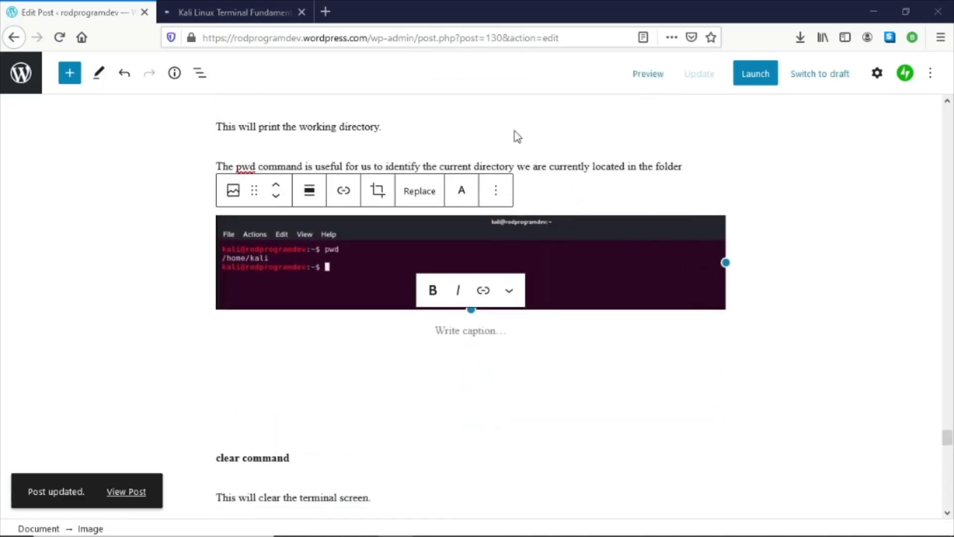
- Preview the post and scroll through the rendered article to check the sections, spacing and screenshots
{"action": "left_click", "coordinate": [648, 74]}
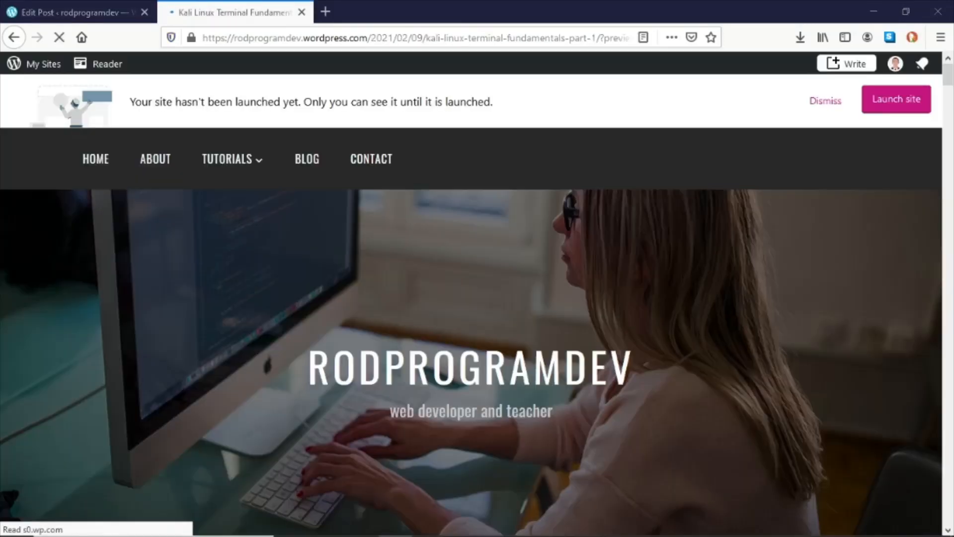
{"action": "scroll", "coordinate": [588, 333], "scroll_direction": "down", "scroll_amount": 8}
{"action": "scroll", "coordinate": [589, 337], "scroll_direction": "down", "scroll_amount": 20}
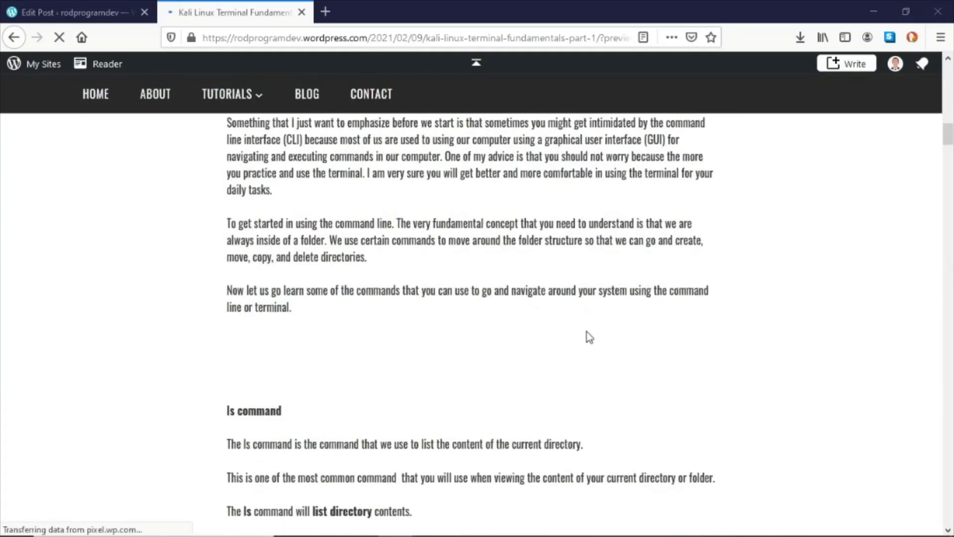
{"action": "scroll", "coordinate": [589, 337], "scroll_direction": "down", "scroll_amount": 20}
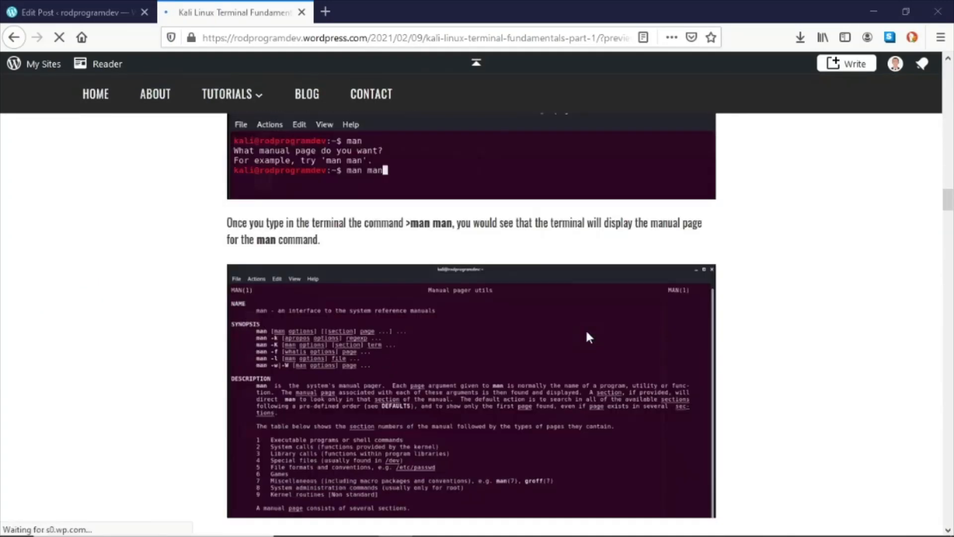
{"action": "scroll", "coordinate": [589, 337], "scroll_direction": "down", "scroll_amount": 20}
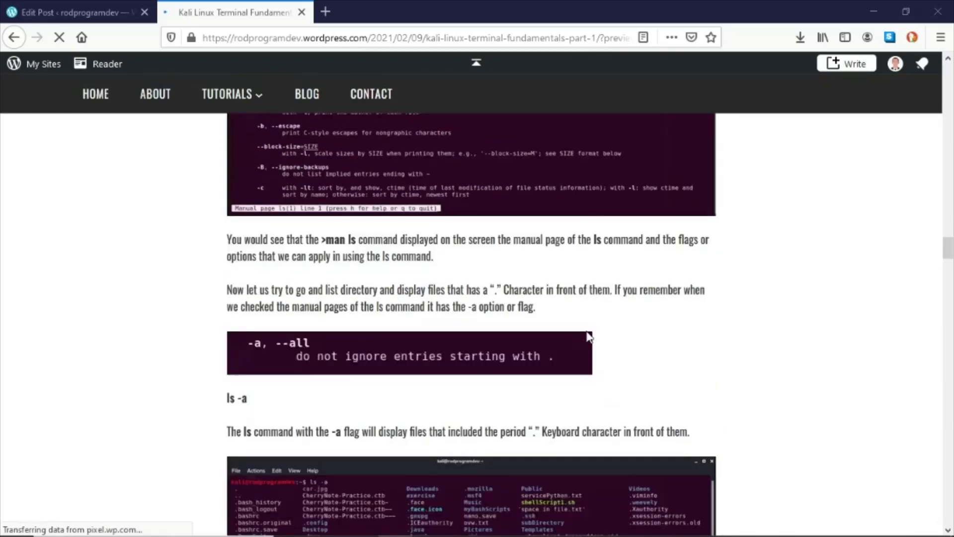
{"action": "scroll", "coordinate": [589, 337], "scroll_direction": "down", "scroll_amount": 20}
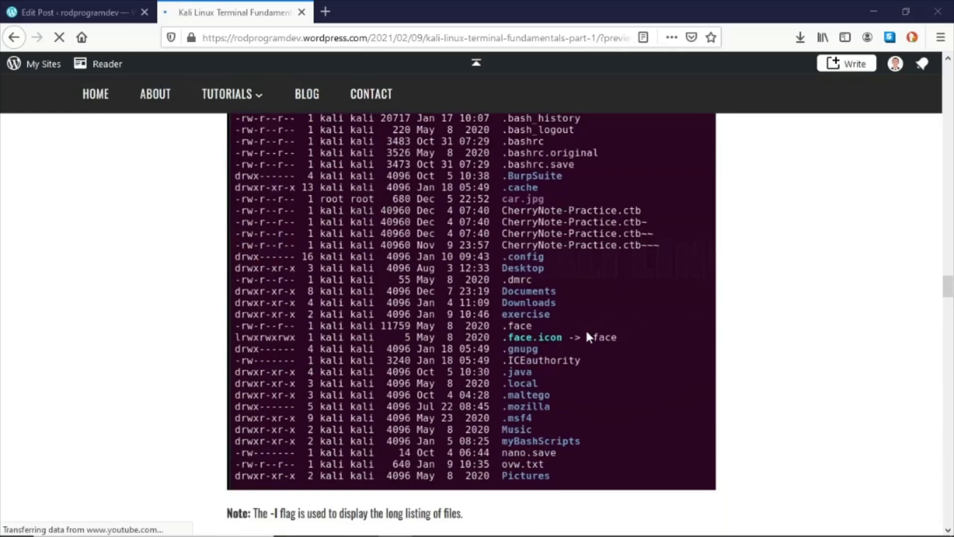
{"action": "scroll", "coordinate": [590, 337], "scroll_direction": "down", "scroll_amount": 20}
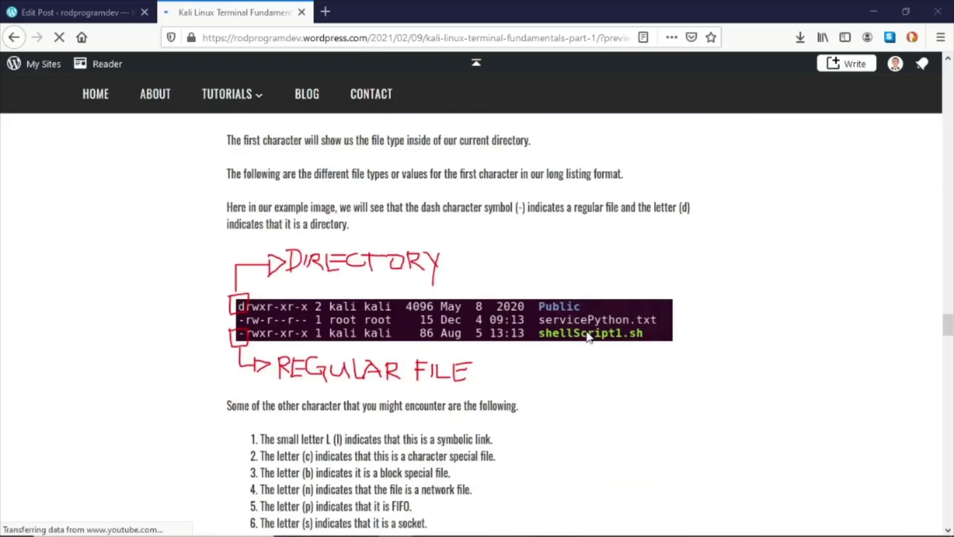
{"action": "scroll", "coordinate": [590, 337], "scroll_direction": "down", "scroll_amount": 20}
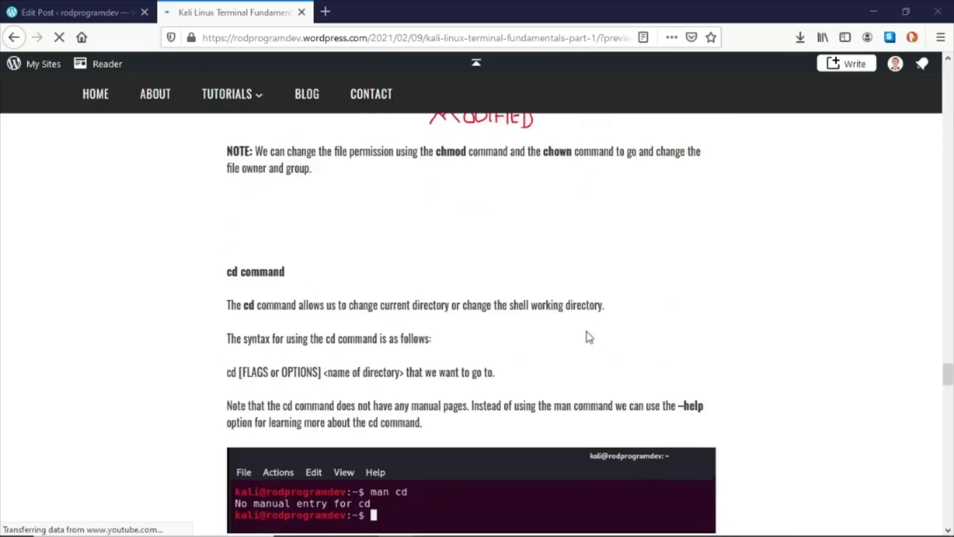
{"action": "scroll", "coordinate": [589, 338], "scroll_direction": "down", "scroll_amount": 20}
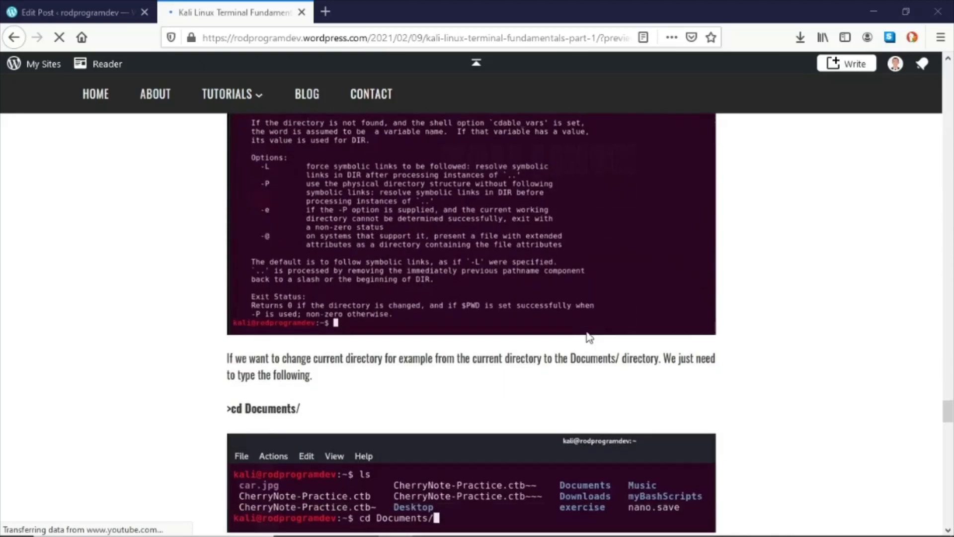
{"action": "scroll", "coordinate": [589, 337], "scroll_direction": "down", "scroll_amount": 3}
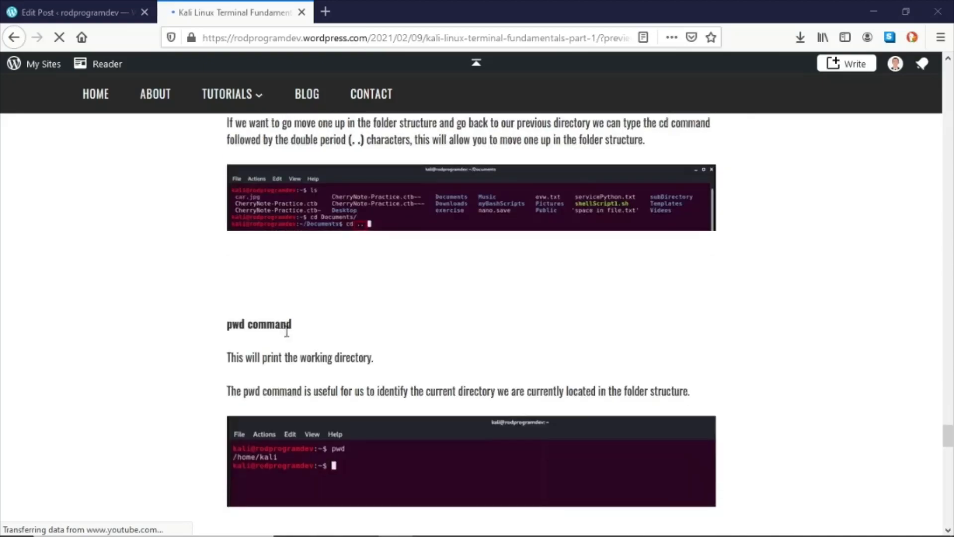
{"action": "scroll", "coordinate": [334, 330], "scroll_direction": "down", "scroll_amount": 5}
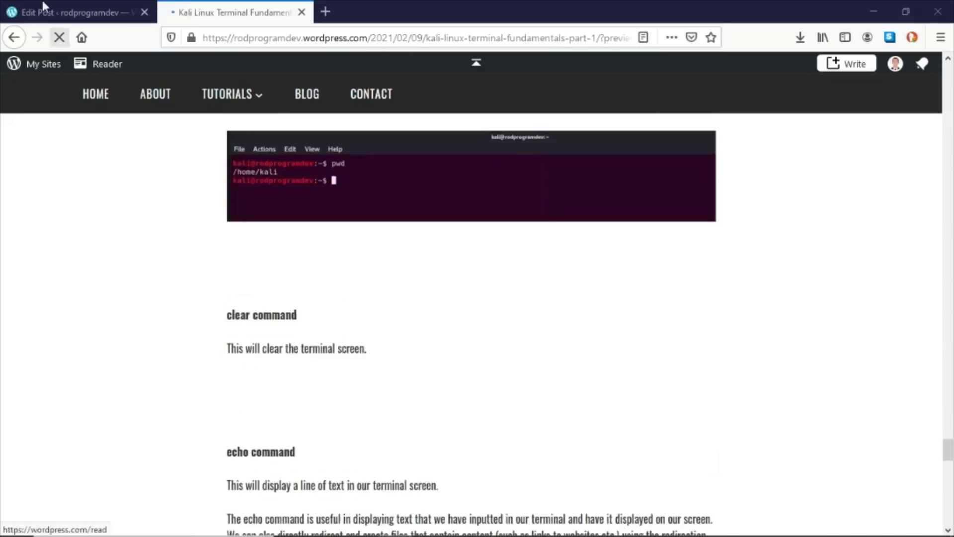
{"action": "left_click", "coordinate": [69, 12]}
- Add an image block below the clear command description and upload the 23-clear.PNG screenshot into it
{"action": "scroll", "coordinate": [370, 420], "scroll_direction": "down", "scroll_amount": 4}
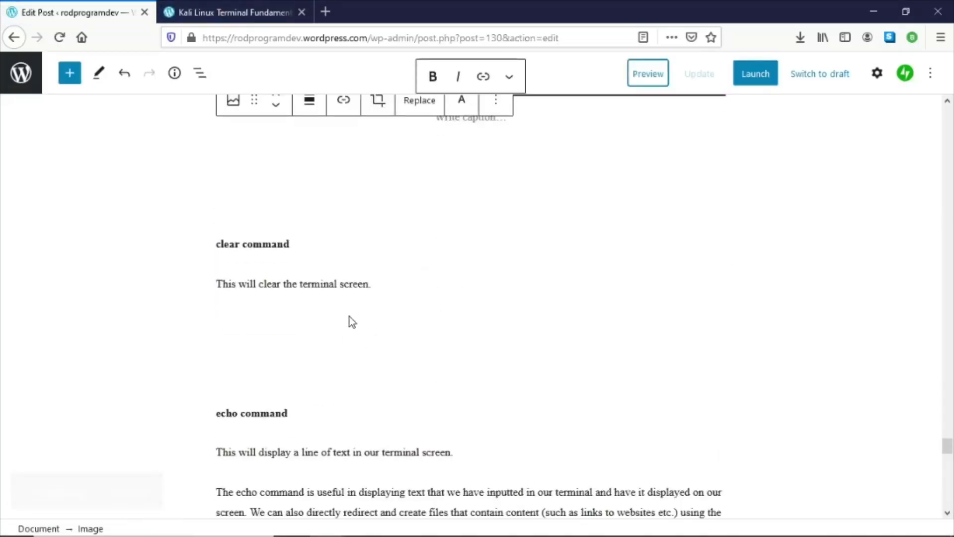
{"action": "left_click", "coordinate": [351, 346]}
{"action": "left_click", "coordinate": [397, 262]}
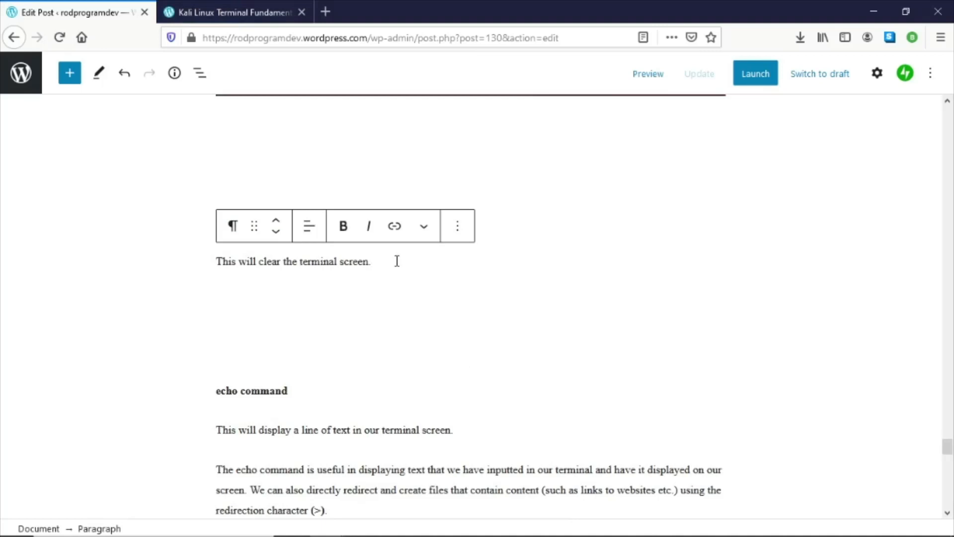
{"action": "key", "text": "Return"}
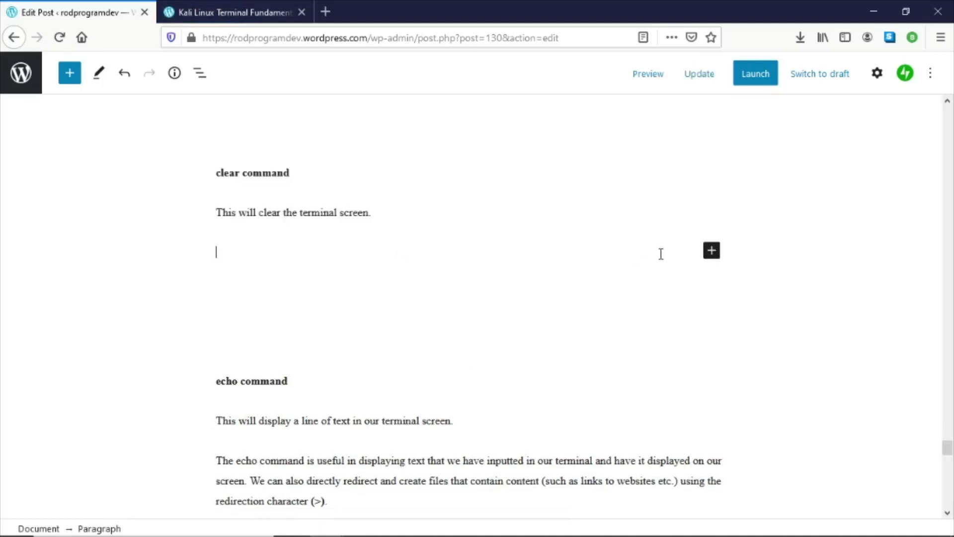
{"action": "left_click", "coordinate": [708, 254]}
{"action": "left_click", "coordinate": [609, 383]}
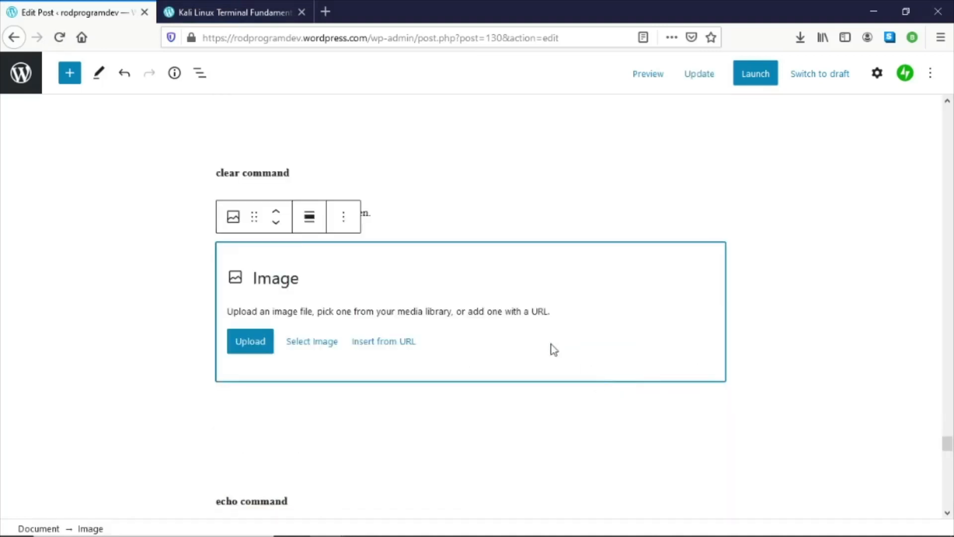
{"action": "left_click", "coordinate": [251, 345]}
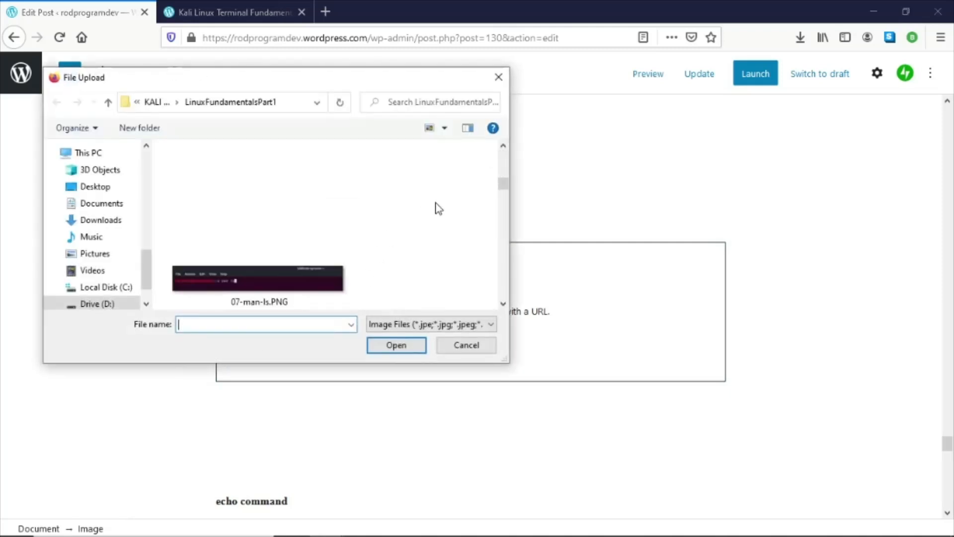
{"action": "scroll", "coordinate": [404, 228], "scroll_direction": "down", "scroll_amount": 10}
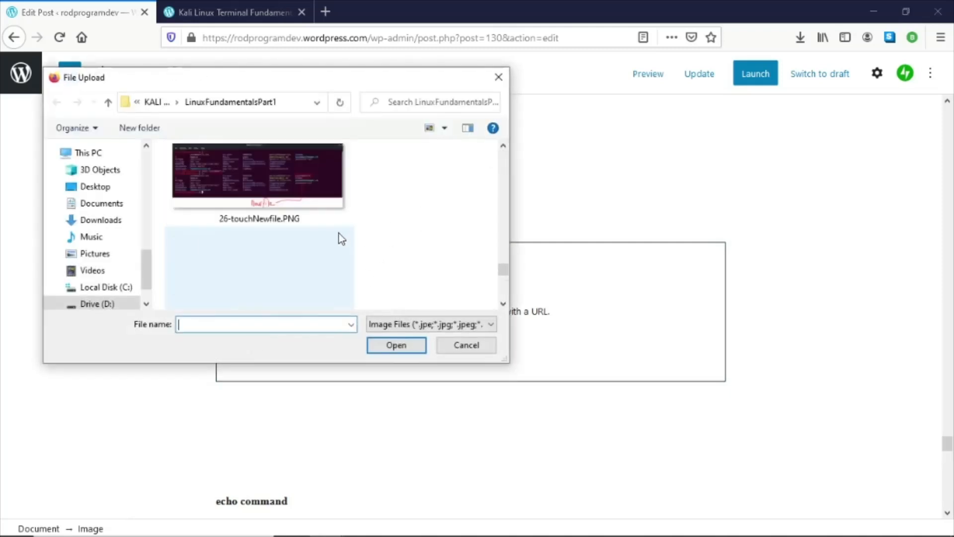
{"action": "left_click", "coordinate": [505, 146]}
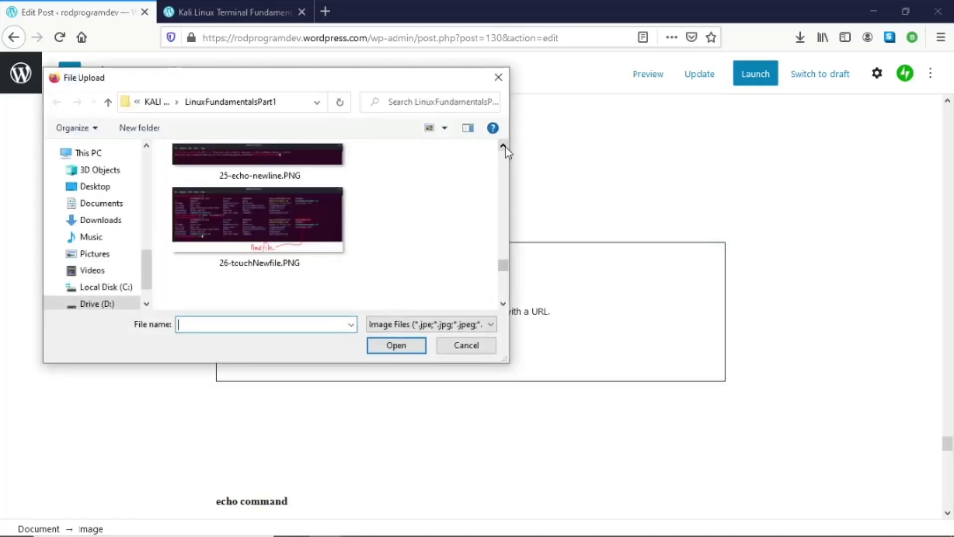
{"action": "left_click", "coordinate": [505, 147]}
{"action": "left_click", "coordinate": [504, 147]}
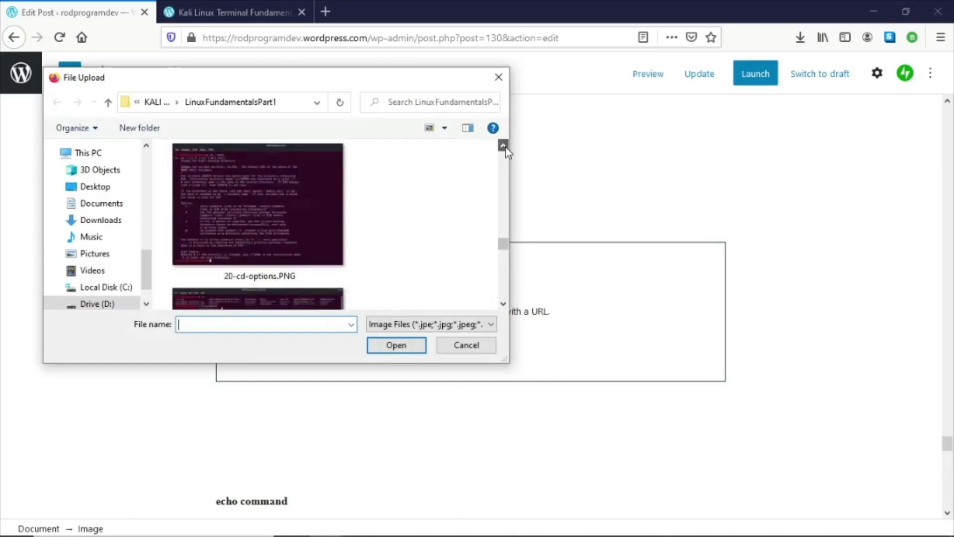
{"action": "scroll", "coordinate": [506, 288], "scroll_direction": "down", "scroll_amount": 8}
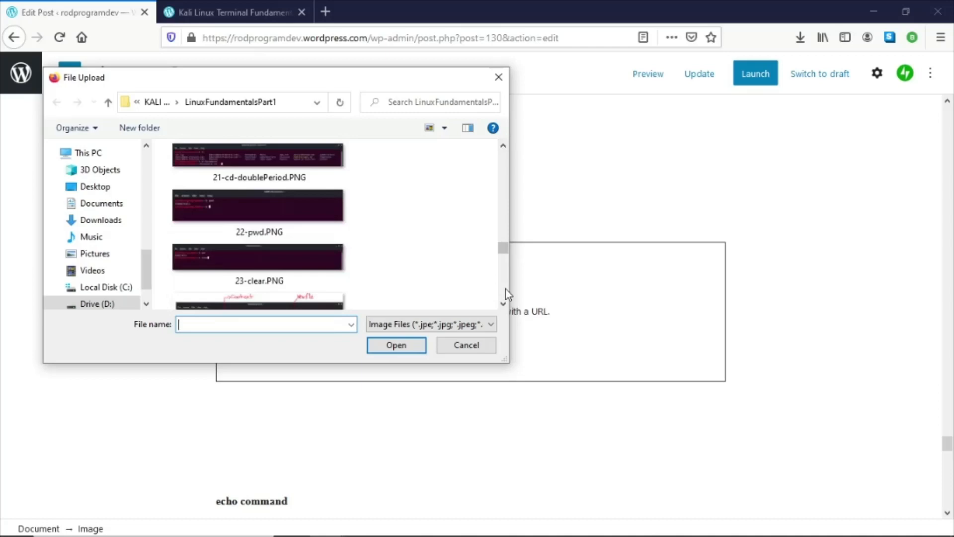
{"action": "double_click", "coordinate": [277, 275]}
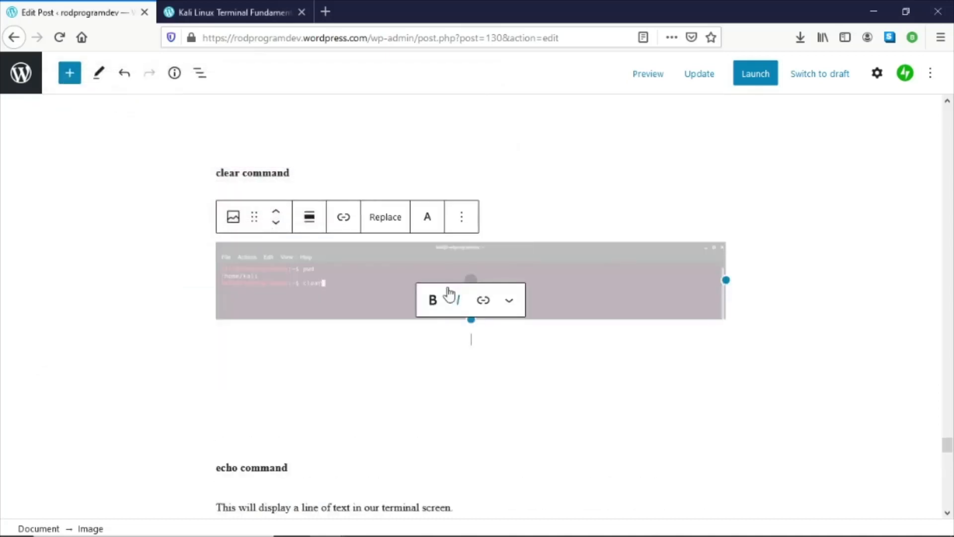
- Insert an image block after the echo command's redirection paragraph and upload the 24-echo.PNG screenshot
{"action": "scroll", "coordinate": [425, 363], "scroll_direction": "down", "scroll_amount": 5}
{"action": "scroll", "coordinate": [395, 349], "scroll_direction": "up", "scroll_amount": 5}
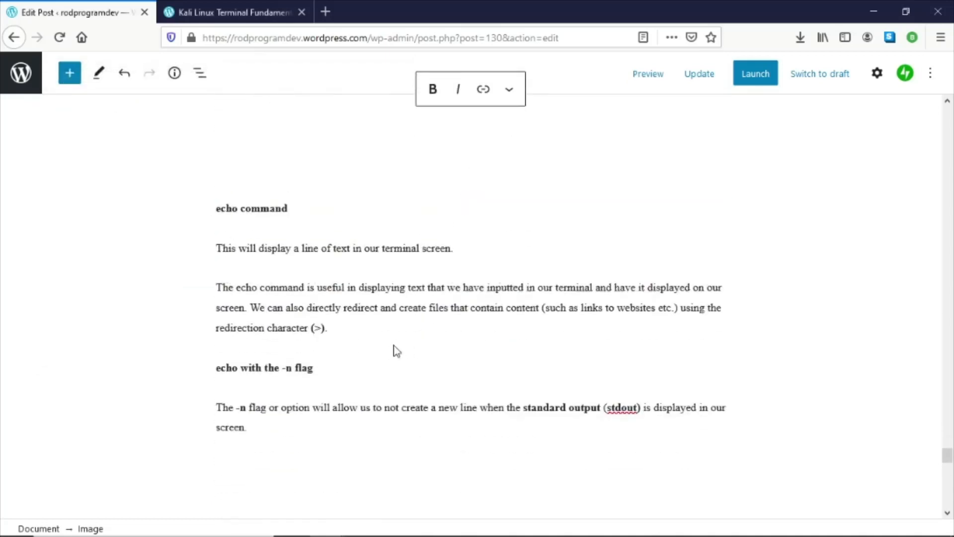
{"action": "scroll", "coordinate": [395, 344], "scroll_direction": "down", "scroll_amount": 8}
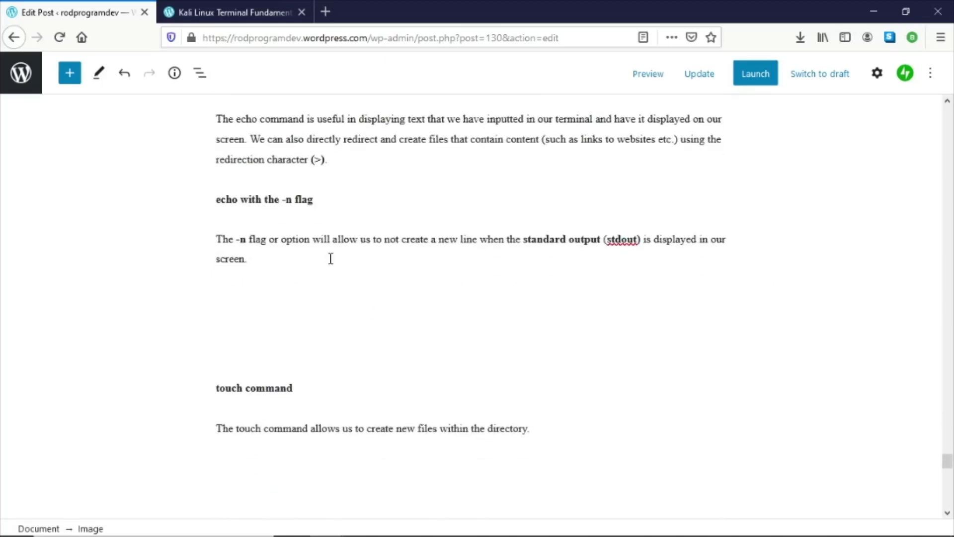
{"action": "scroll", "coordinate": [338, 266], "scroll_direction": "up", "scroll_amount": 5}
{"action": "scroll", "coordinate": [346, 276], "scroll_direction": "down", "scroll_amount": 5}
{"action": "left_click", "coordinate": [376, 278]}
{"action": "scroll", "coordinate": [366, 266], "scroll_direction": "up", "scroll_amount": 3}
{"action": "left_click", "coordinate": [375, 284]}
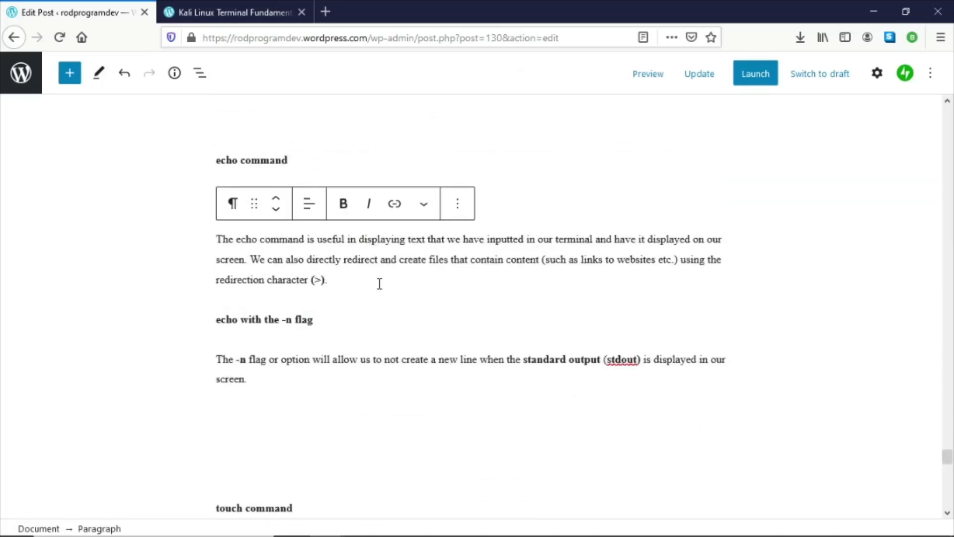
{"action": "key", "text": "Return"}
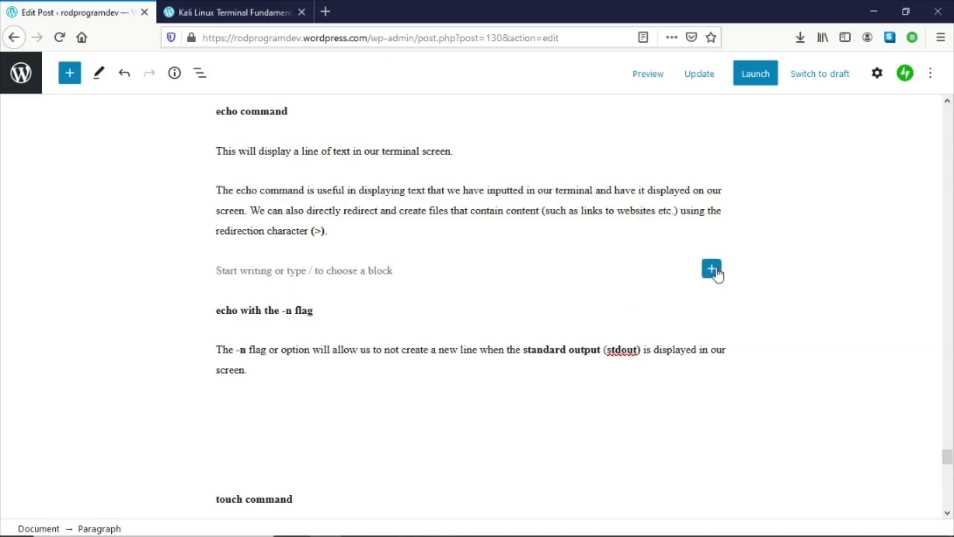
{"action": "left_click", "coordinate": [712, 269]}
{"action": "left_click", "coordinate": [608, 391]}
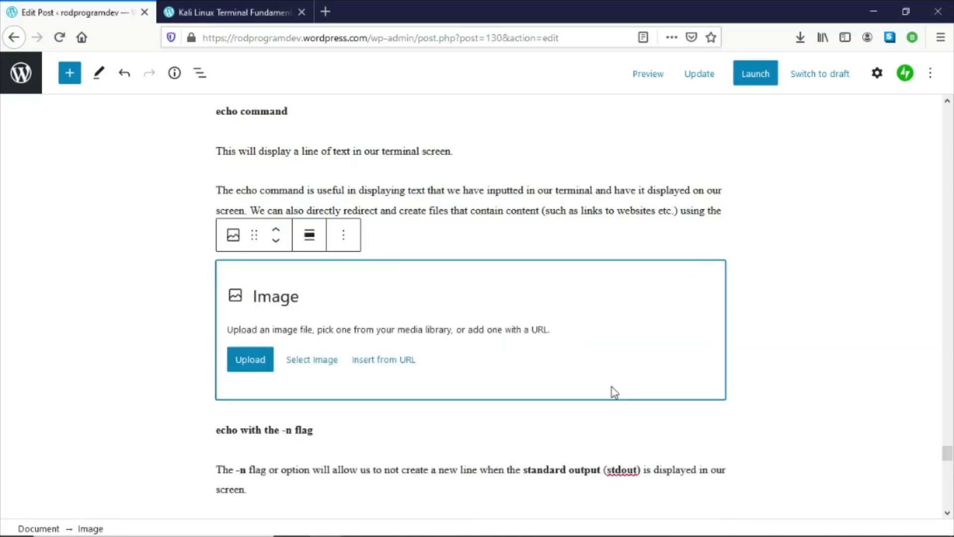
{"action": "left_click", "coordinate": [243, 357]}
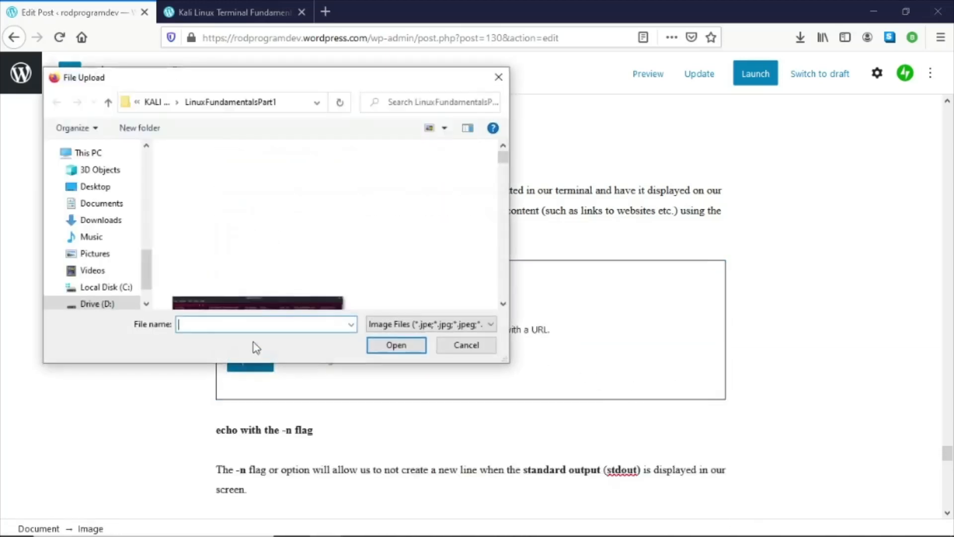
{"action": "scroll", "coordinate": [332, 237], "scroll_direction": "down", "scroll_amount": 5}
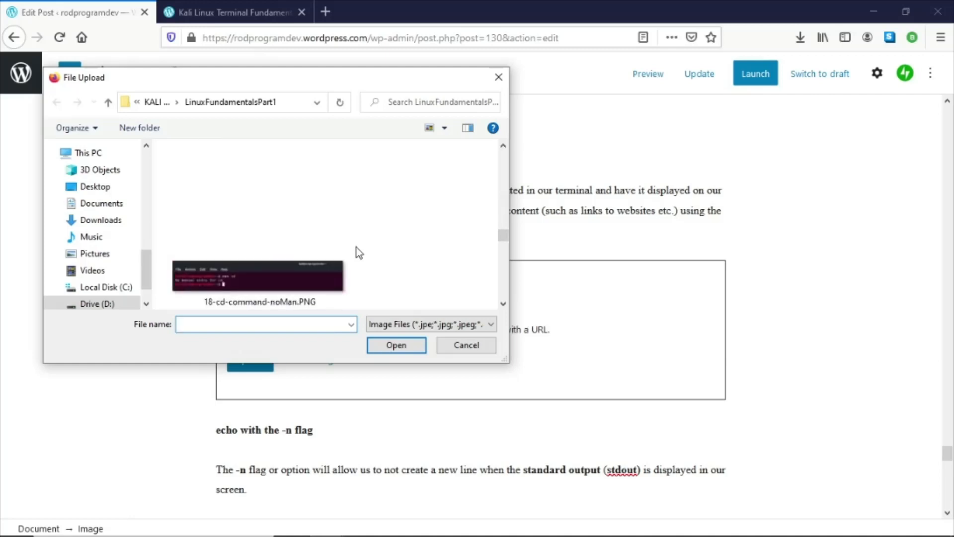
{"action": "left_click", "coordinate": [503, 304]}
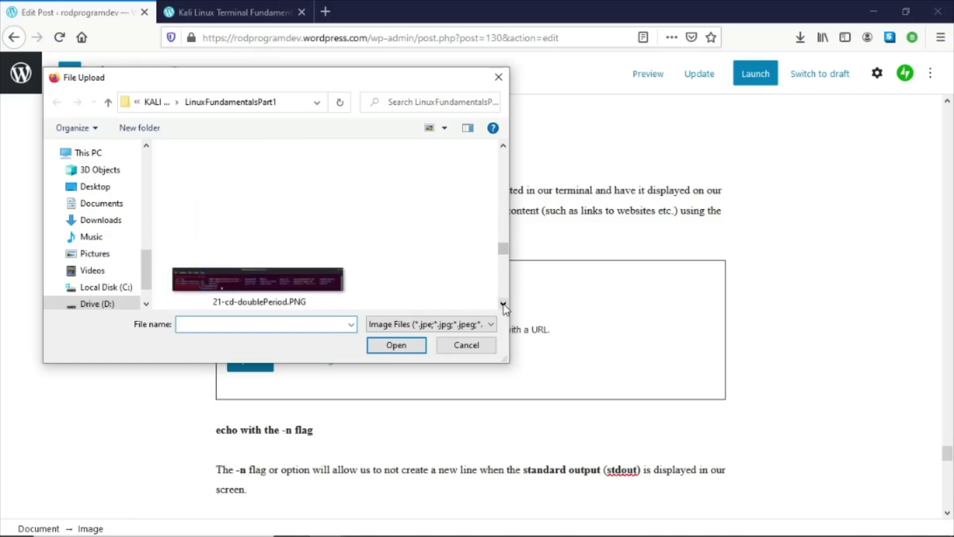
{"action": "left_click", "coordinate": [504, 304]}
{"action": "left_click", "coordinate": [503, 305]}
{"action": "left_click", "coordinate": [504, 304]}
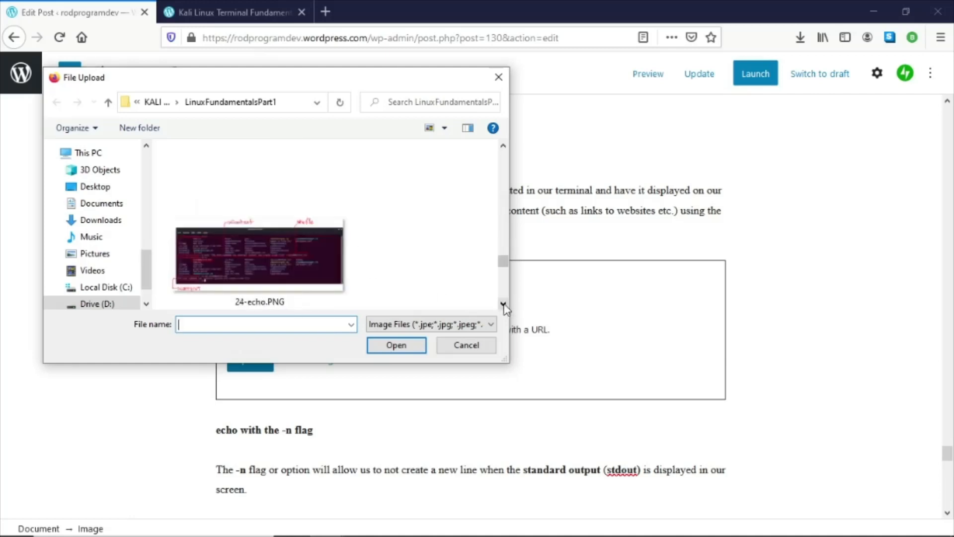
{"action": "double_click", "coordinate": [260, 271]}
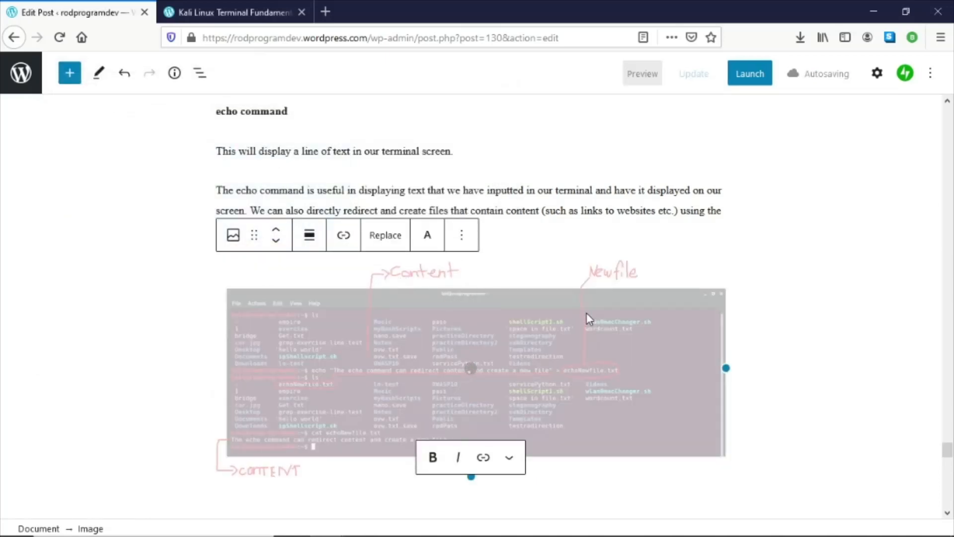
- Add an image block below the echo -n flag description and upload the 25-echo-newline.PNG screenshot
{"action": "scroll", "coordinate": [588, 319], "scroll_direction": "down", "scroll_amount": 2}
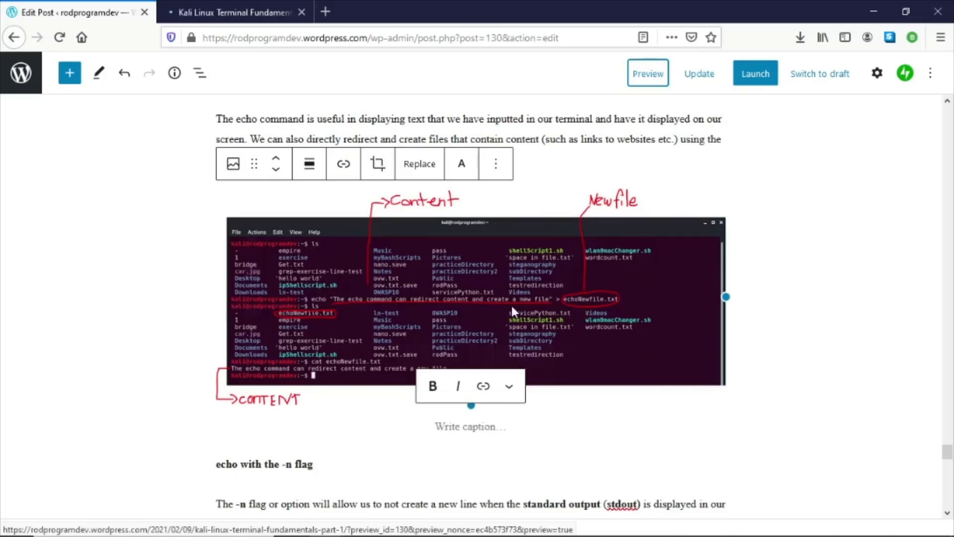
{"action": "scroll", "coordinate": [511, 303], "scroll_direction": "down", "scroll_amount": 2}
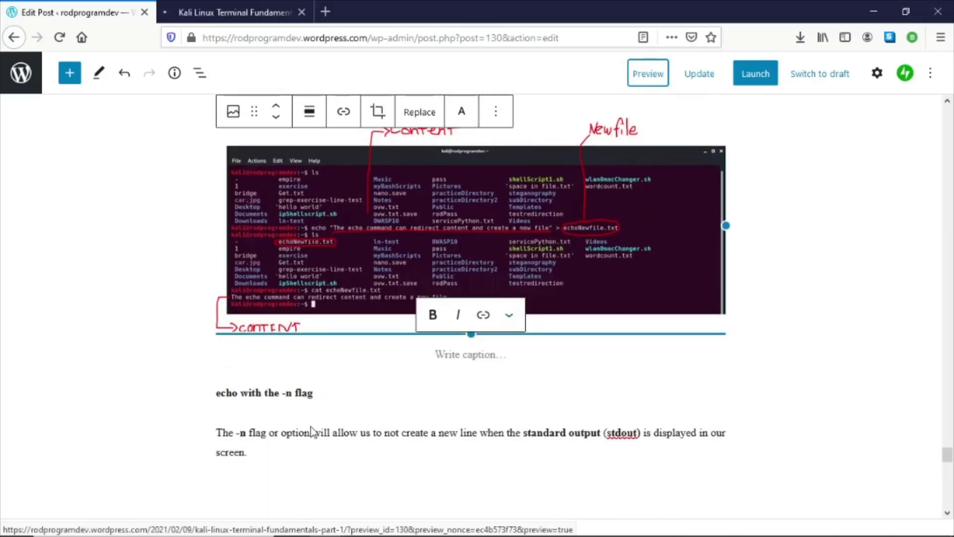
{"action": "left_click", "coordinate": [309, 452]}
{"action": "scroll", "coordinate": [323, 430], "scroll_direction": "down", "scroll_amount": 4}
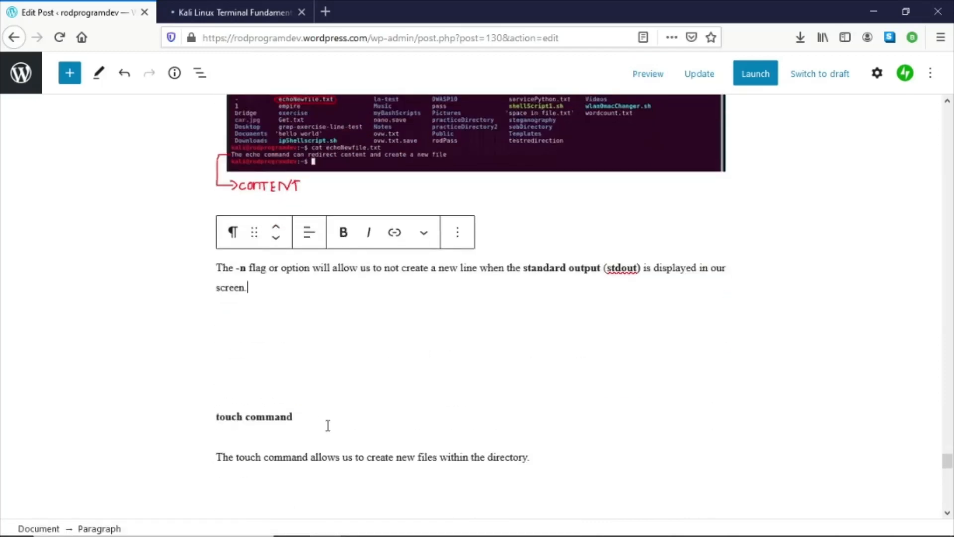
{"action": "key", "text": "Return"}
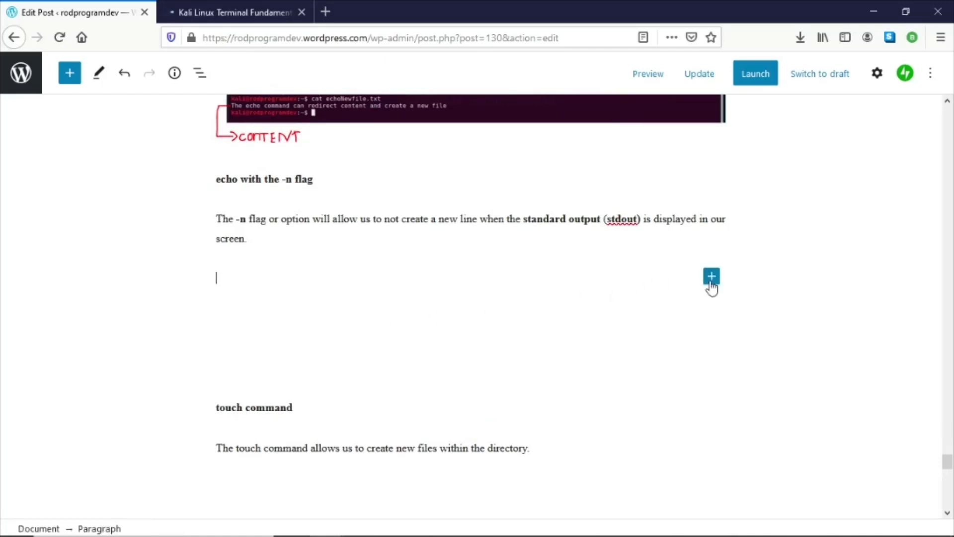
{"action": "left_click", "coordinate": [711, 277]}
{"action": "left_click", "coordinate": [816, 400]}
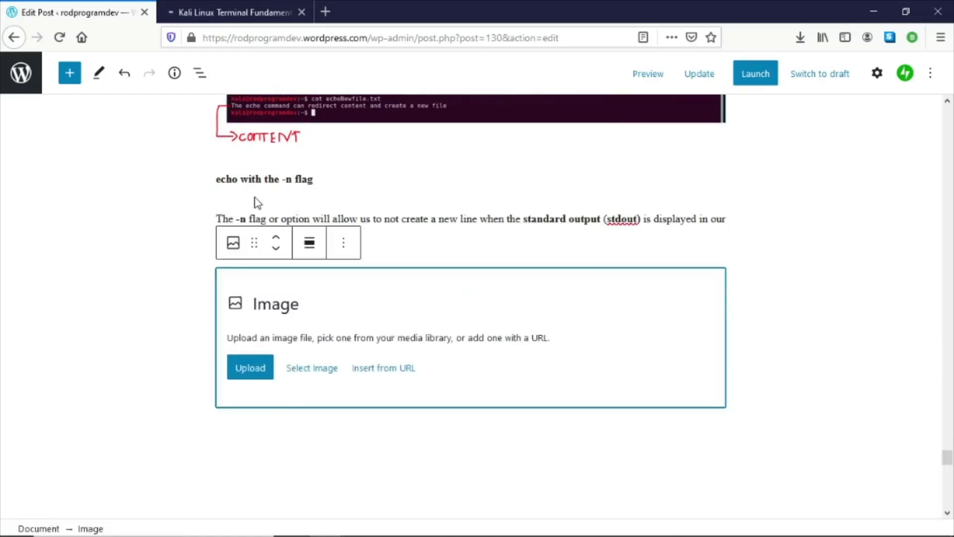
{"action": "left_click", "coordinate": [250, 368]}
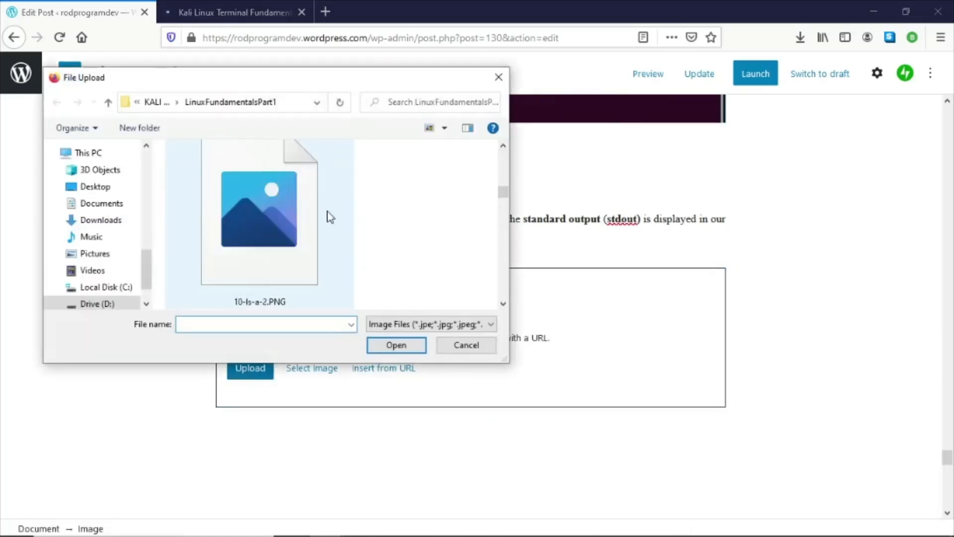
{"action": "scroll", "coordinate": [328, 213], "scroll_direction": "down", "scroll_amount": 8}
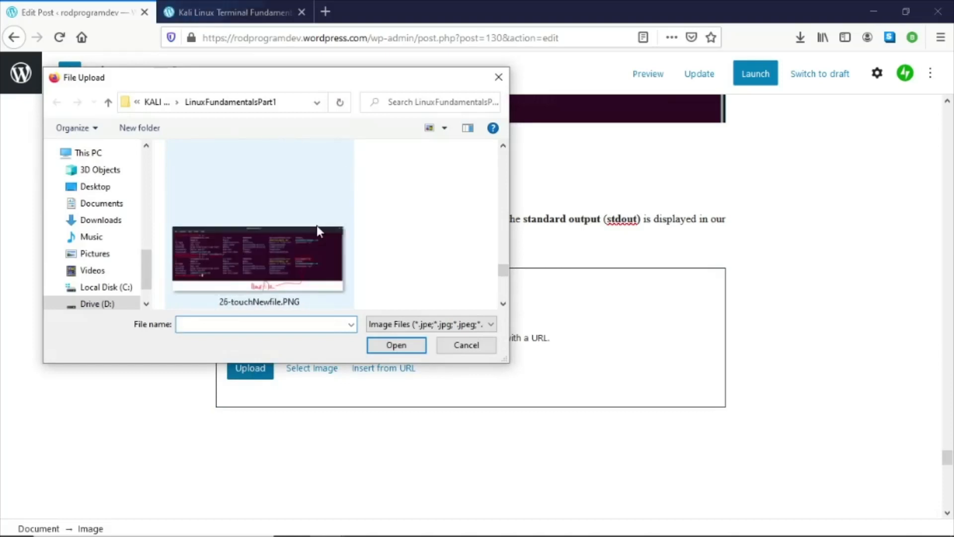
{"action": "scroll", "coordinate": [498, 155], "scroll_direction": "up", "scroll_amount": 8}
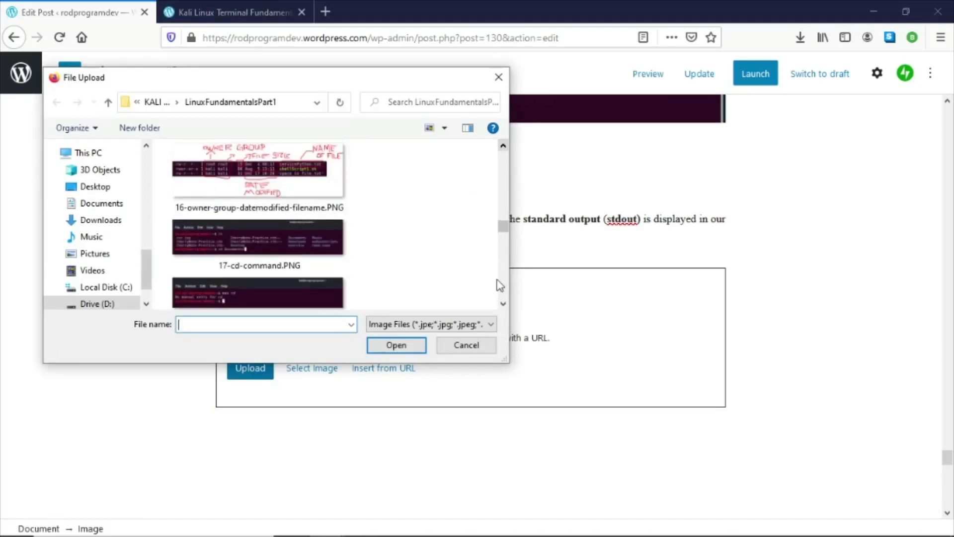
{"action": "scroll", "coordinate": [503, 305], "scroll_direction": "down", "scroll_amount": 4}
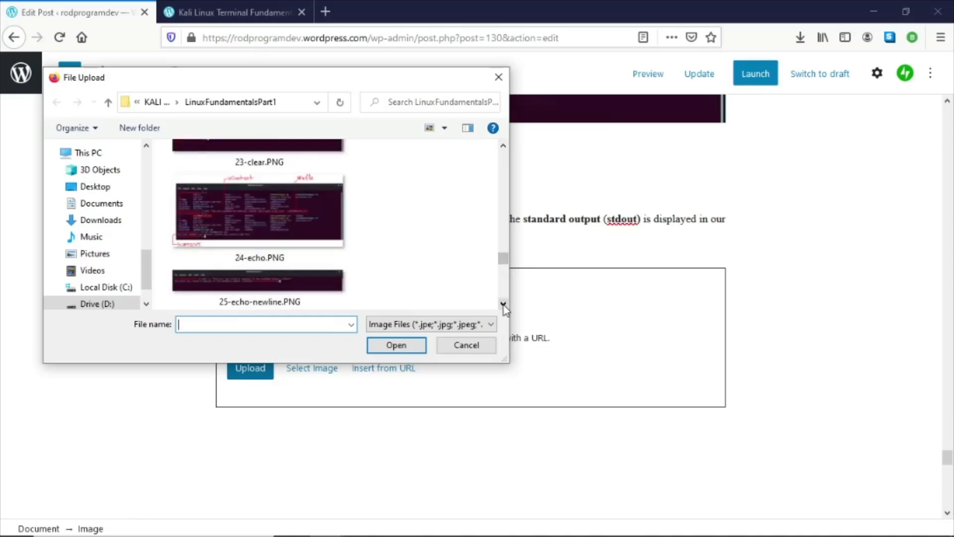
{"action": "double_click", "coordinate": [277, 287]}
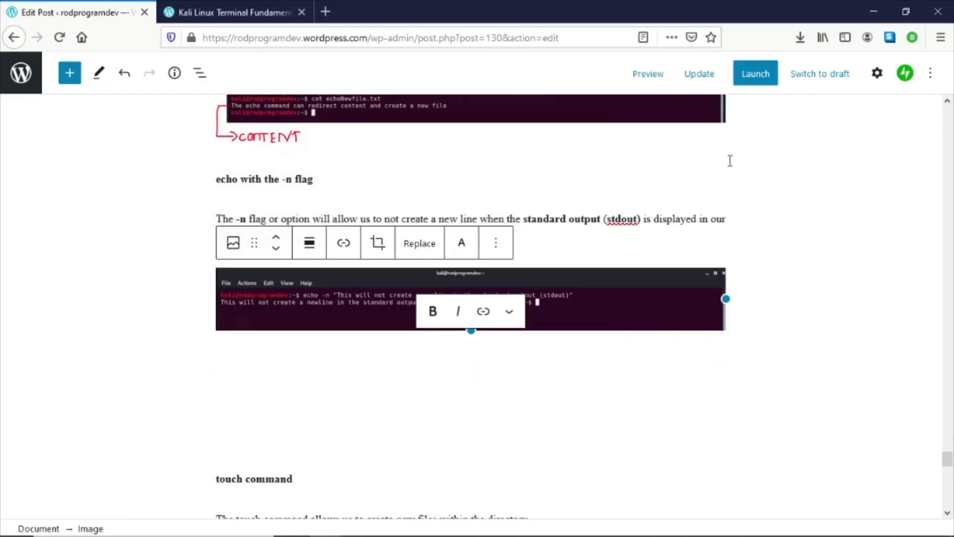
- Update the post, then open its preview in the other tab to check the new screenshots
{"action": "left_click", "coordinate": [703, 76]}
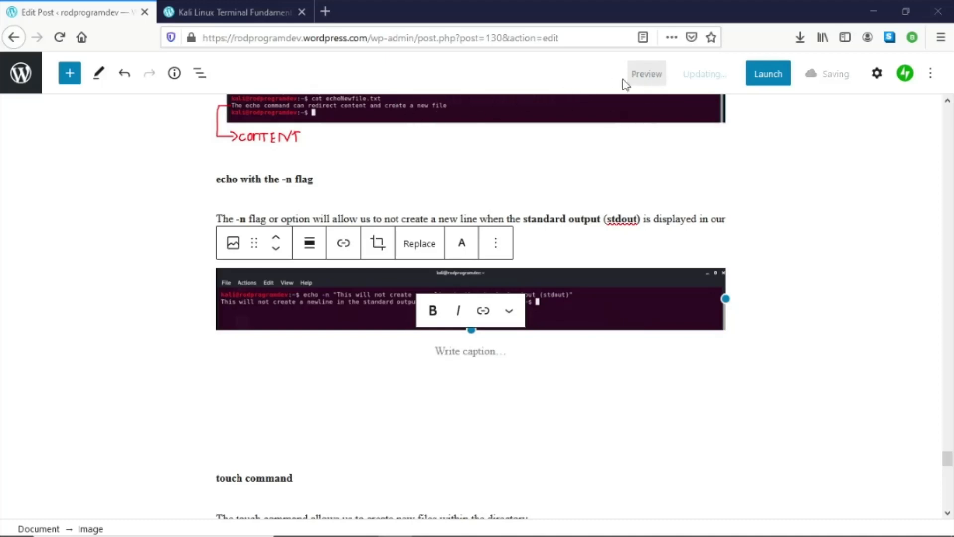
{"action": "scroll", "coordinate": [395, 169], "scroll_direction": "up", "scroll_amount": 7}
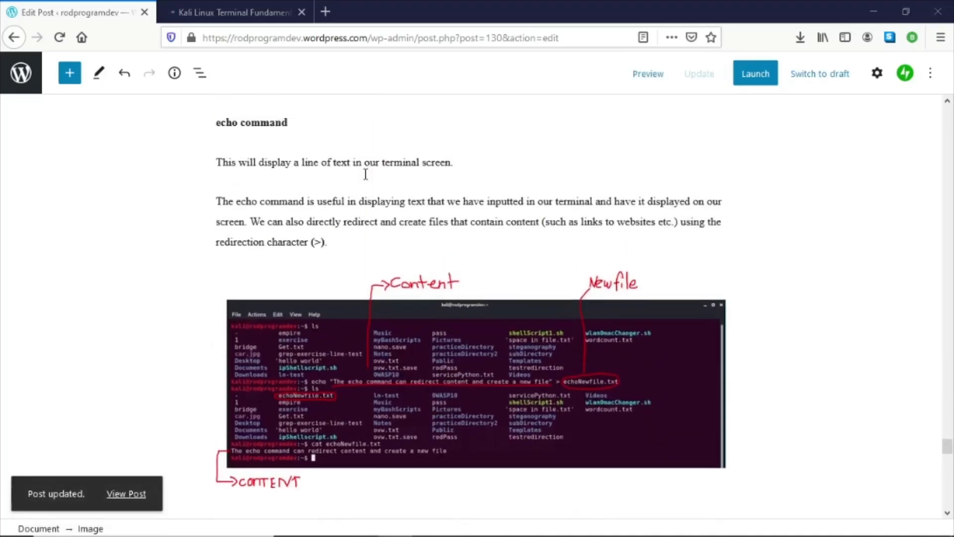
{"action": "left_click", "coordinate": [646, 73]}
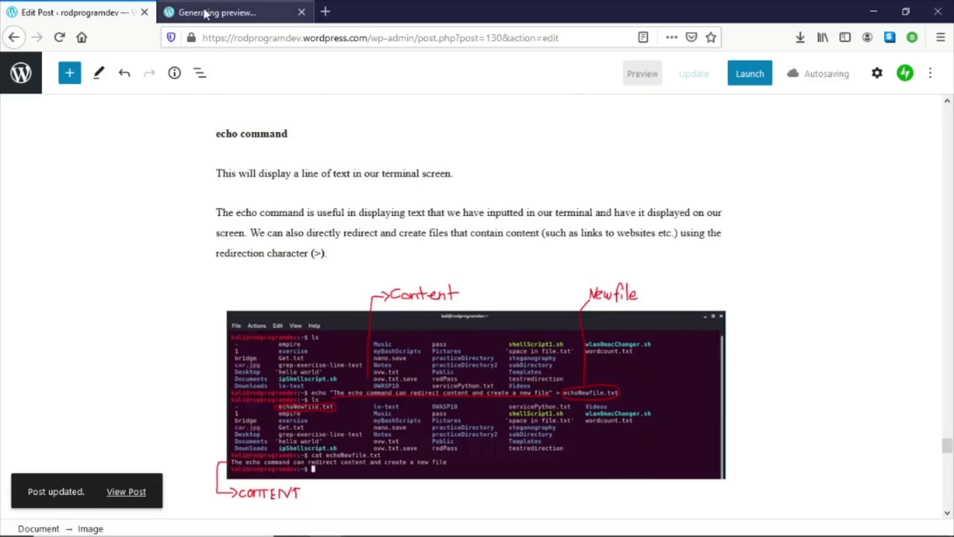
{"action": "left_click", "coordinate": [204, 8]}
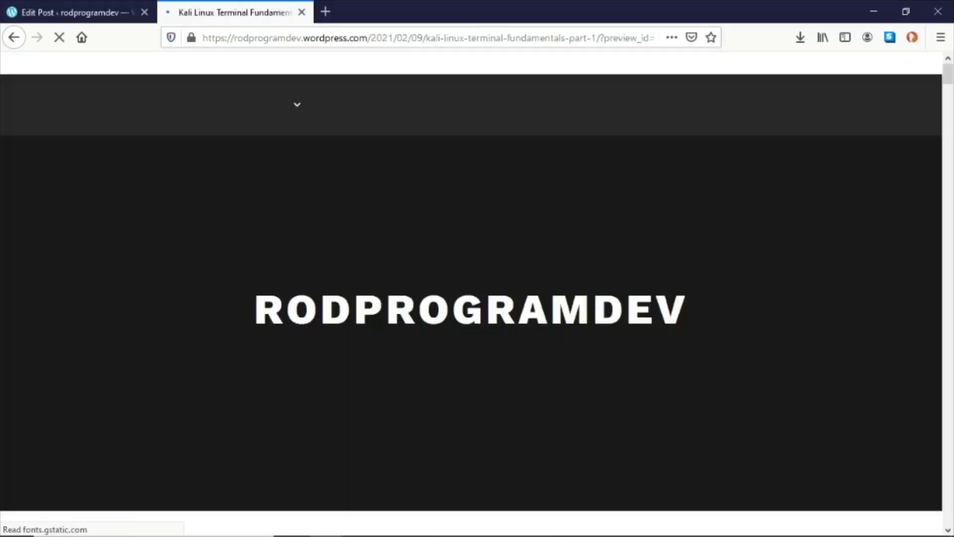
{"action": "scroll", "coordinate": [486, 281], "scroll_direction": "down", "scroll_amount": 15}
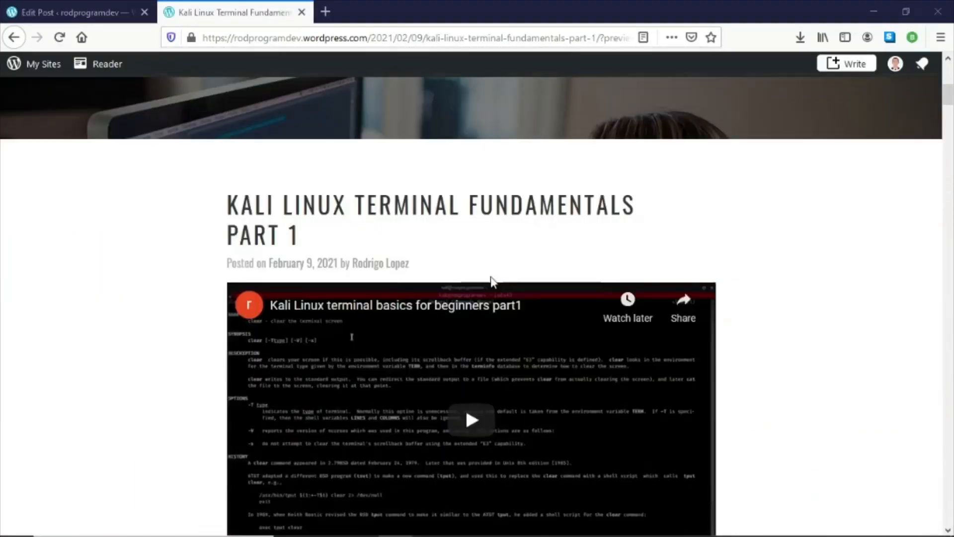
- Scroll through the post preview to review the headings, text and screenshots down to the touch command section
{"action": "scroll", "coordinate": [496, 284], "scroll_direction": "down", "scroll_amount": 12}
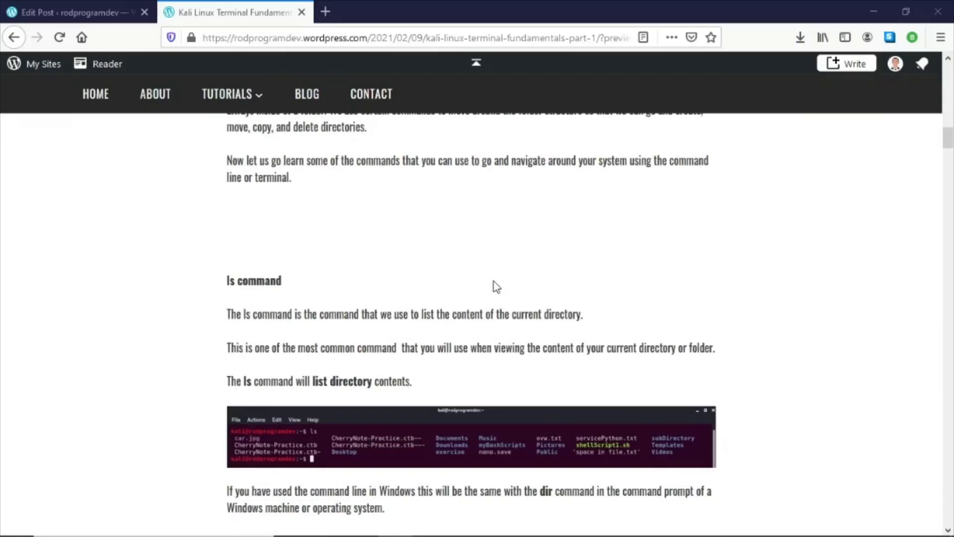
{"action": "scroll", "coordinate": [495, 287], "scroll_direction": "down", "scroll_amount": 12}
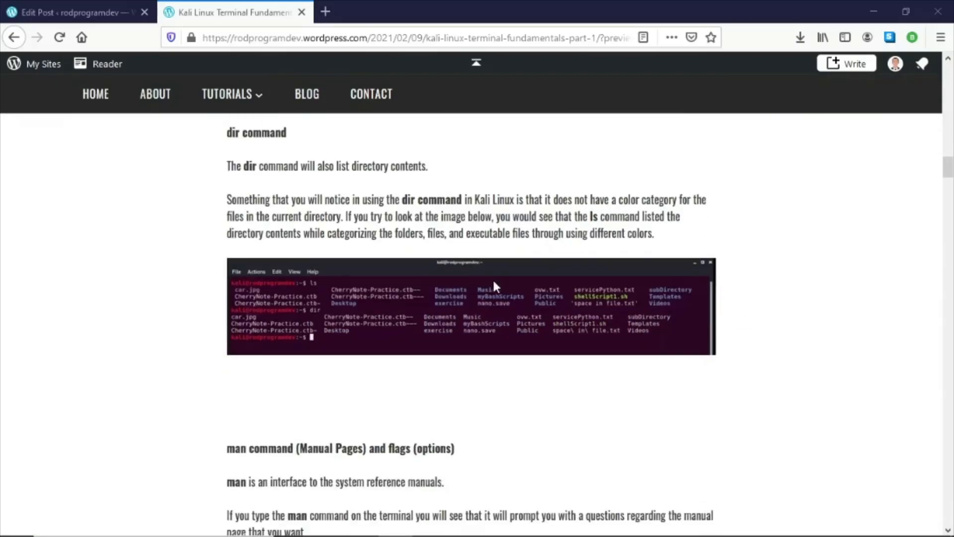
{"action": "scroll", "coordinate": [493, 281], "scroll_direction": "down", "scroll_amount": 12}
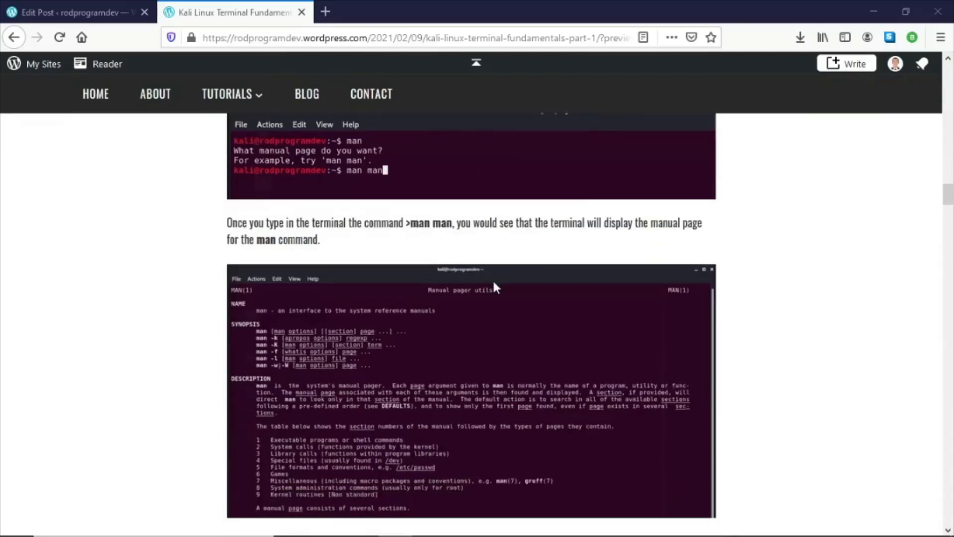
{"action": "scroll", "coordinate": [494, 283], "scroll_direction": "down", "scroll_amount": 12}
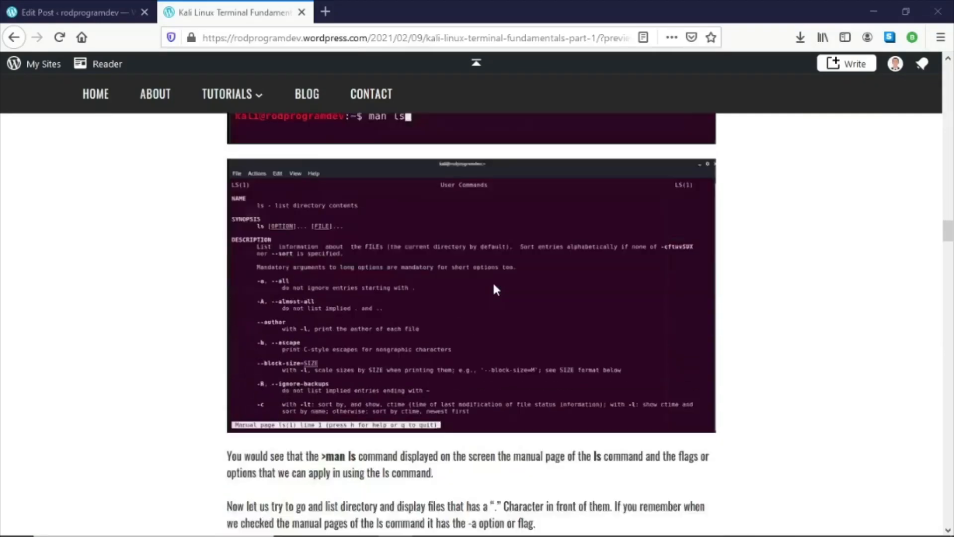
{"action": "scroll", "coordinate": [493, 286], "scroll_direction": "down", "scroll_amount": 12}
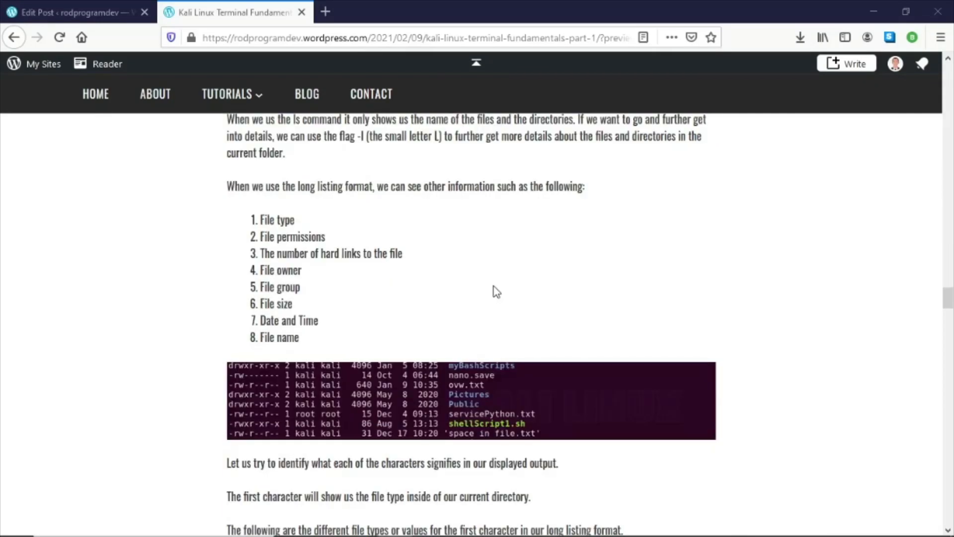
{"action": "scroll", "coordinate": [496, 286], "scroll_direction": "down", "scroll_amount": 9}
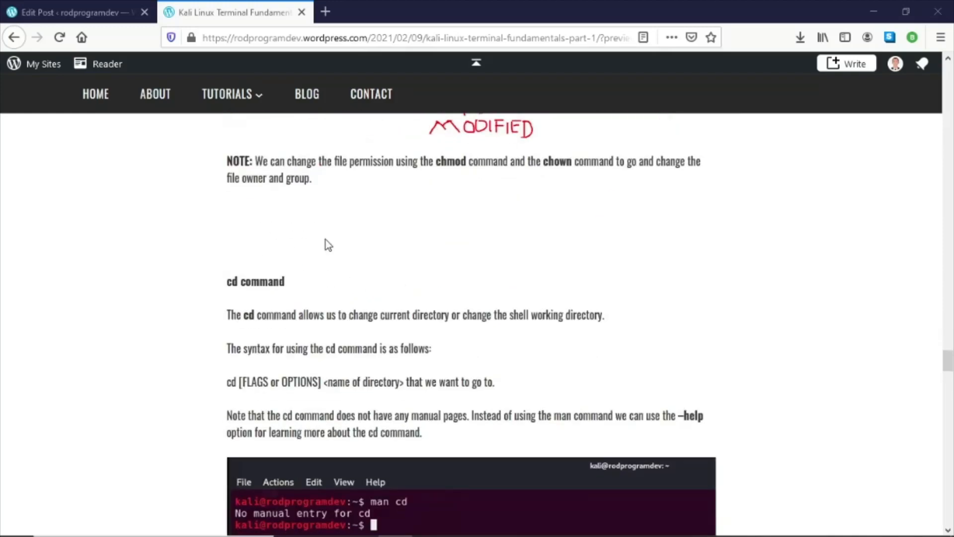
{"action": "scroll", "coordinate": [326, 243], "scroll_direction": "down", "scroll_amount": 12}
{"action": "scroll", "coordinate": [328, 245], "scroll_direction": "down", "scroll_amount": 12}
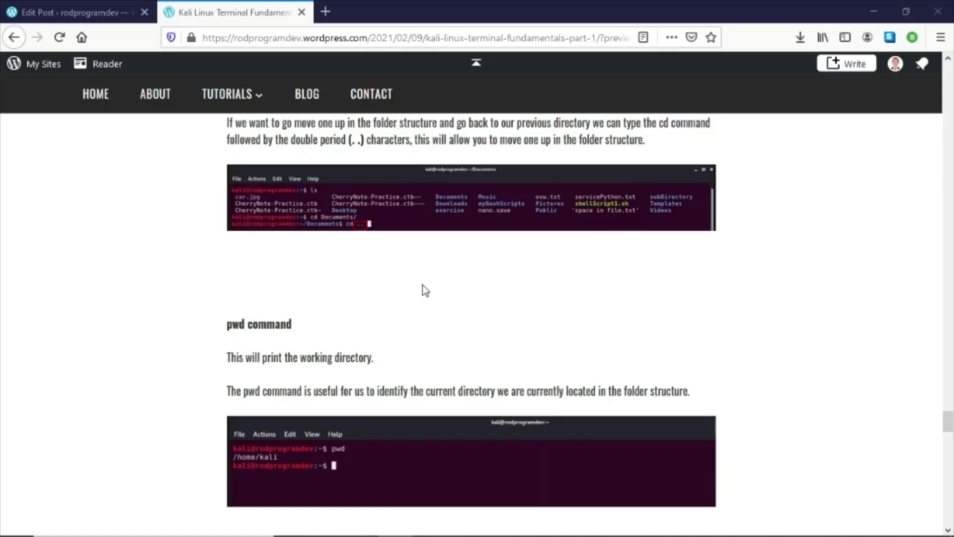
{"action": "scroll", "coordinate": [324, 226], "scroll_direction": "down", "scroll_amount": 2}
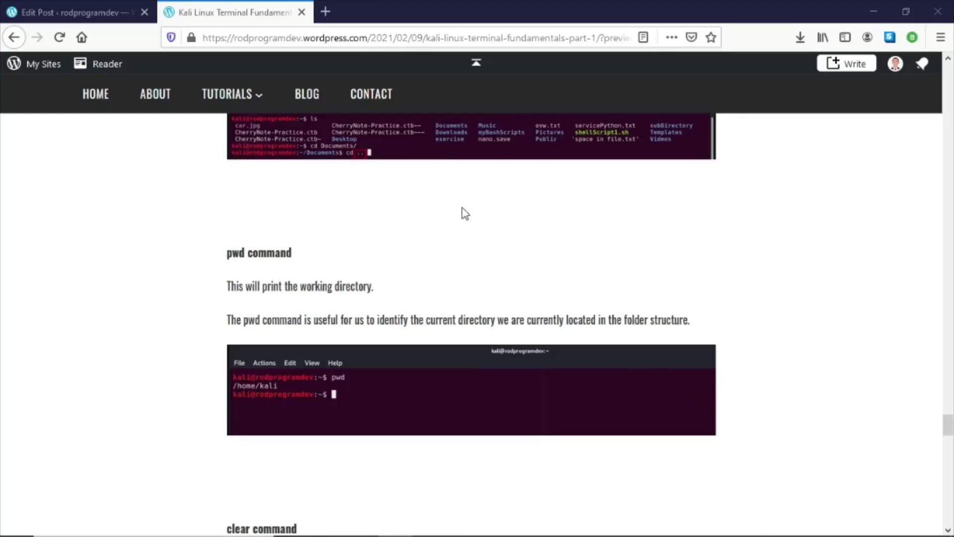
{"action": "scroll", "coordinate": [440, 211], "scroll_direction": "down", "scroll_amount": 5}
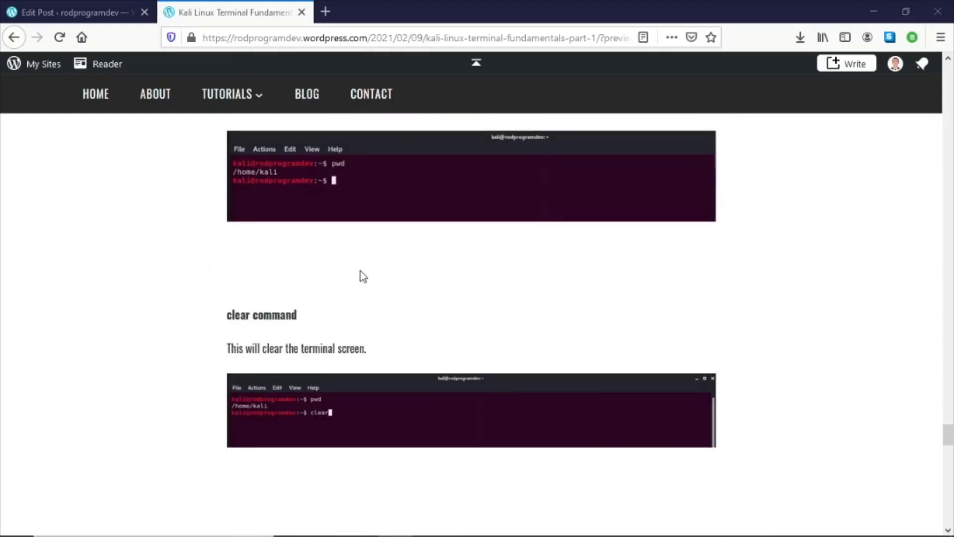
{"action": "scroll", "coordinate": [361, 273], "scroll_direction": "up", "scroll_amount": 3}
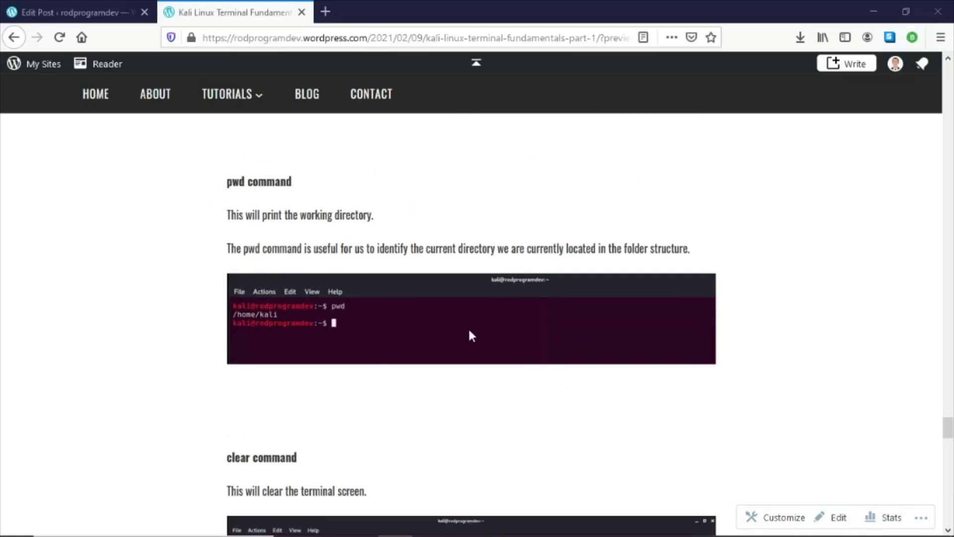
{"action": "scroll", "coordinate": [486, 332], "scroll_direction": "down", "scroll_amount": 12}
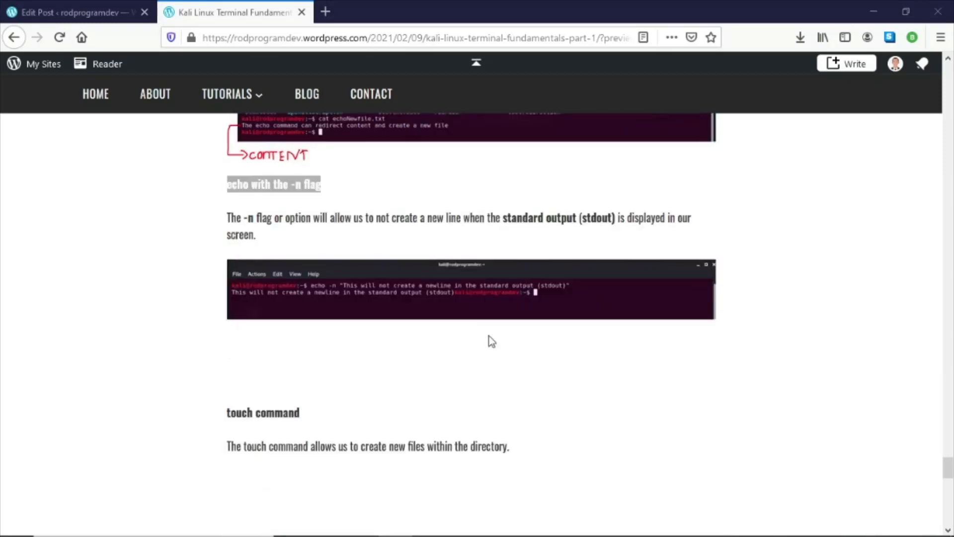
{"action": "scroll", "coordinate": [491, 341], "scroll_direction": "down", "scroll_amount": 6}
{"action": "scroll", "coordinate": [489, 341], "scroll_direction": "up", "scroll_amount": 3}
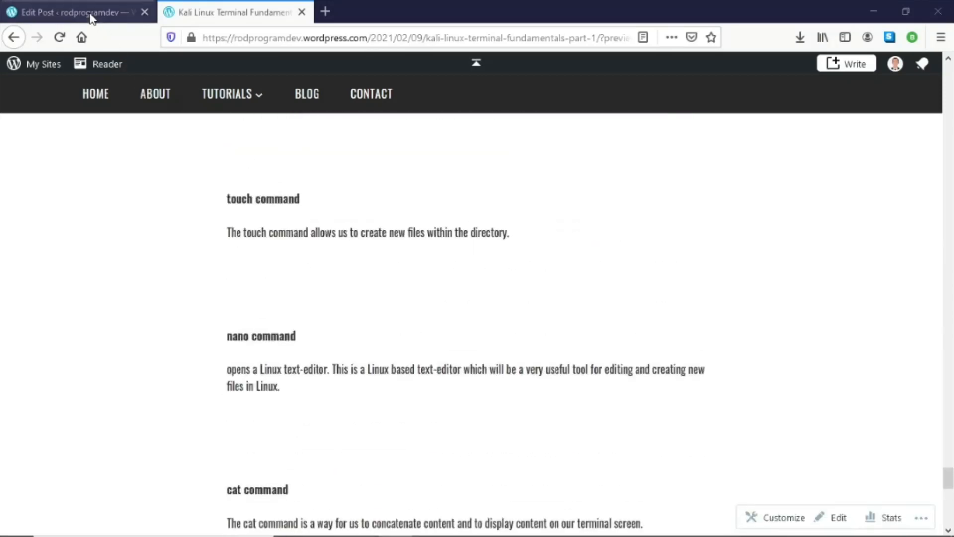
- Return to the editor, add an image block below the touch command description and upload the 26-touchNewfile.PNG screenshot
{"action": "left_click", "coordinate": [90, 16]}
{"action": "scroll", "coordinate": [488, 278], "scroll_direction": "down", "scroll_amount": 10}
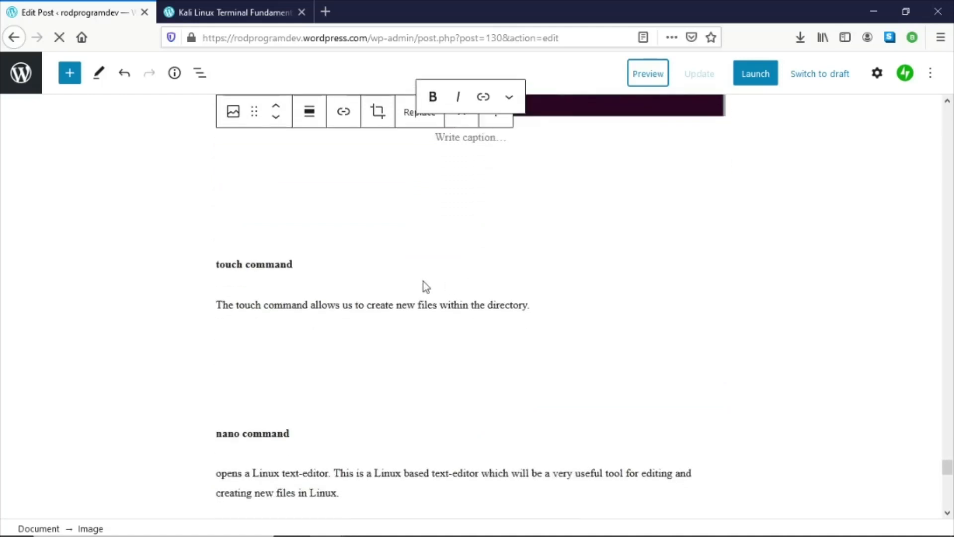
{"action": "left_click", "coordinate": [406, 346]}
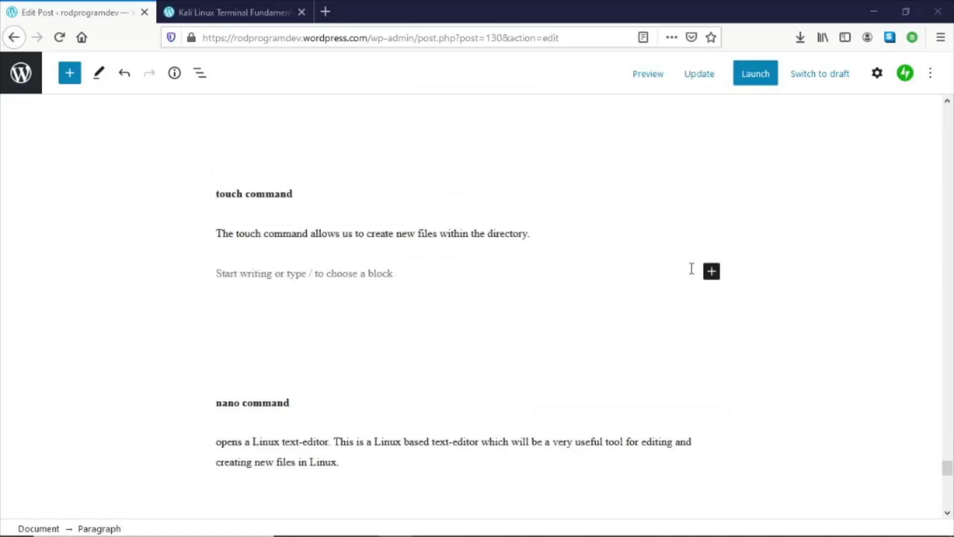
{"action": "left_click", "coordinate": [713, 273]}
{"action": "left_click", "coordinate": [817, 395]}
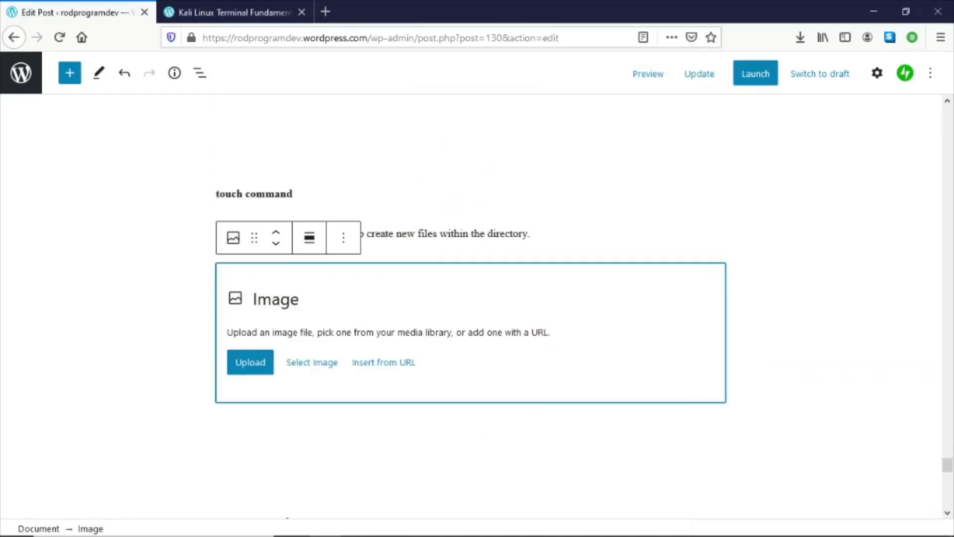
{"action": "left_click", "coordinate": [242, 359]}
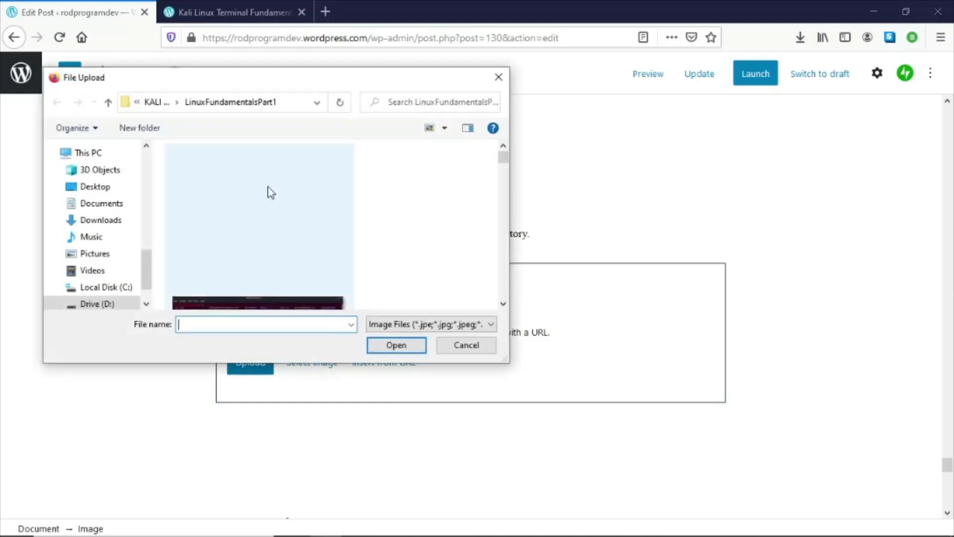
{"action": "scroll", "coordinate": [266, 226], "scroll_direction": "down", "scroll_amount": 10}
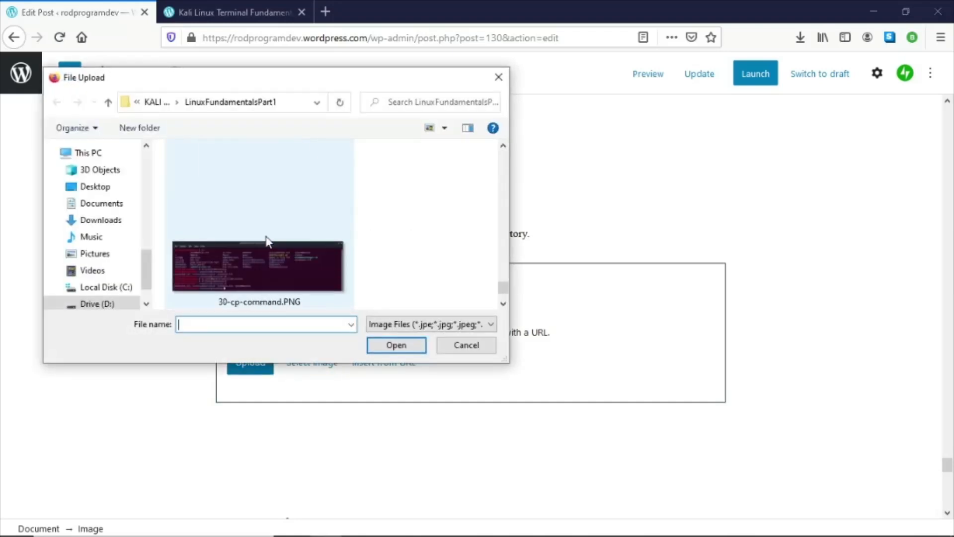
{"action": "left_click", "coordinate": [503, 145]}
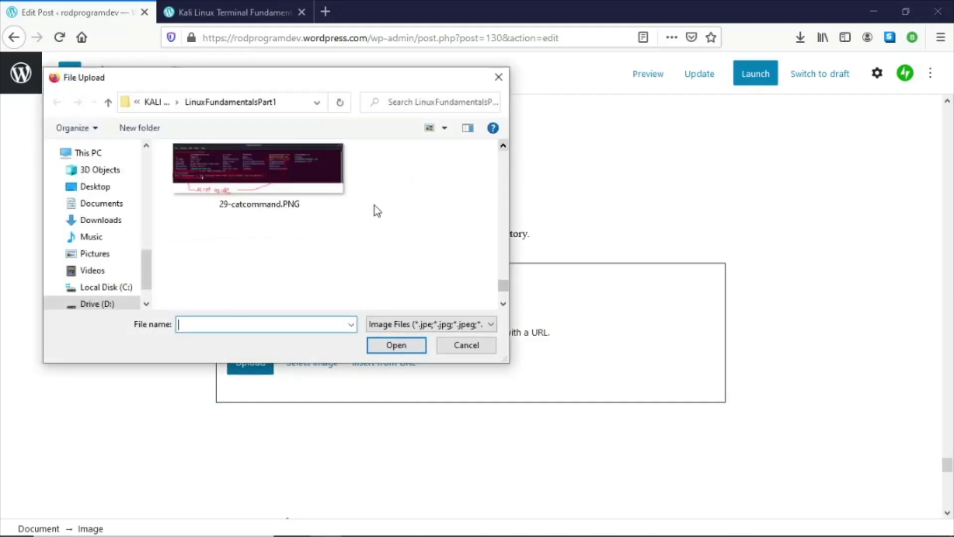
{"action": "scroll", "coordinate": [363, 211], "scroll_direction": "up", "scroll_amount": 3}
{"action": "scroll", "coordinate": [352, 218], "scroll_direction": "up", "scroll_amount": 1}
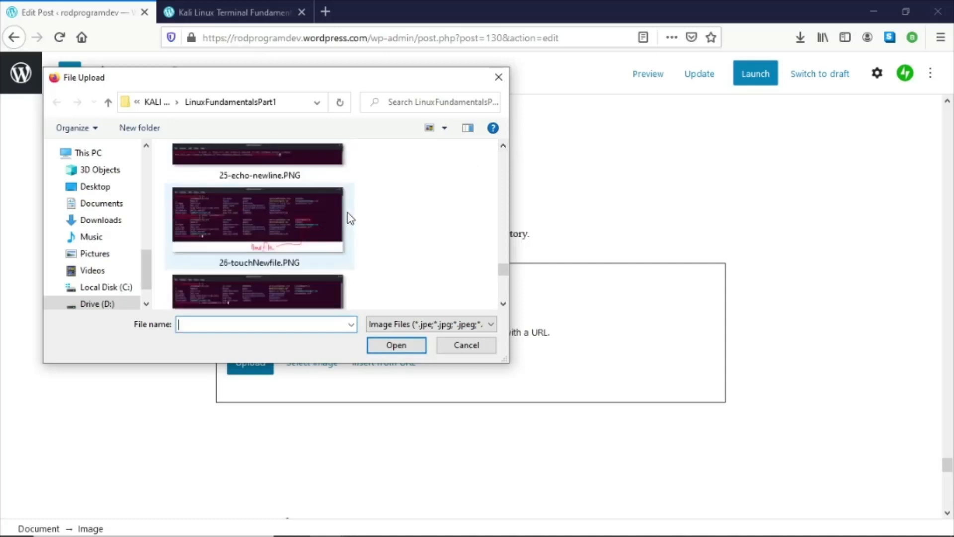
{"action": "scroll", "coordinate": [349, 219], "scroll_direction": "down", "scroll_amount": 1}
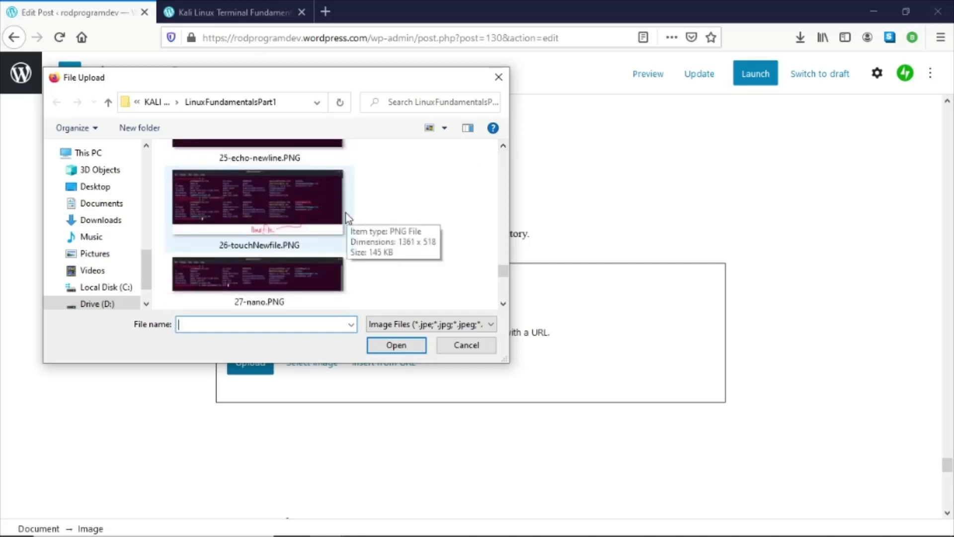
{"action": "double_click", "coordinate": [273, 207]}
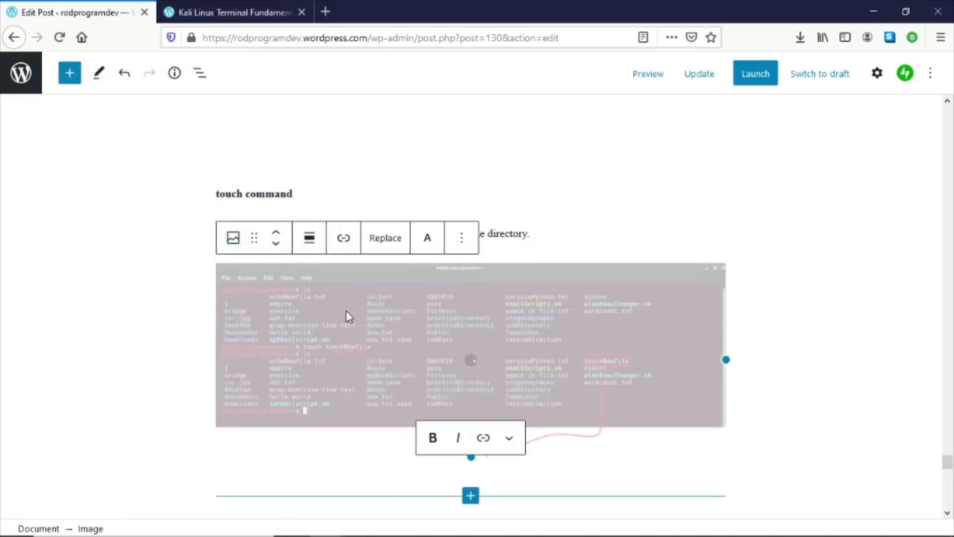
- Insert an image block after the nano command description and upload the 27-nano.PNG screenshot
{"action": "scroll", "coordinate": [476, 311], "scroll_direction": "down", "scroll_amount": 3}
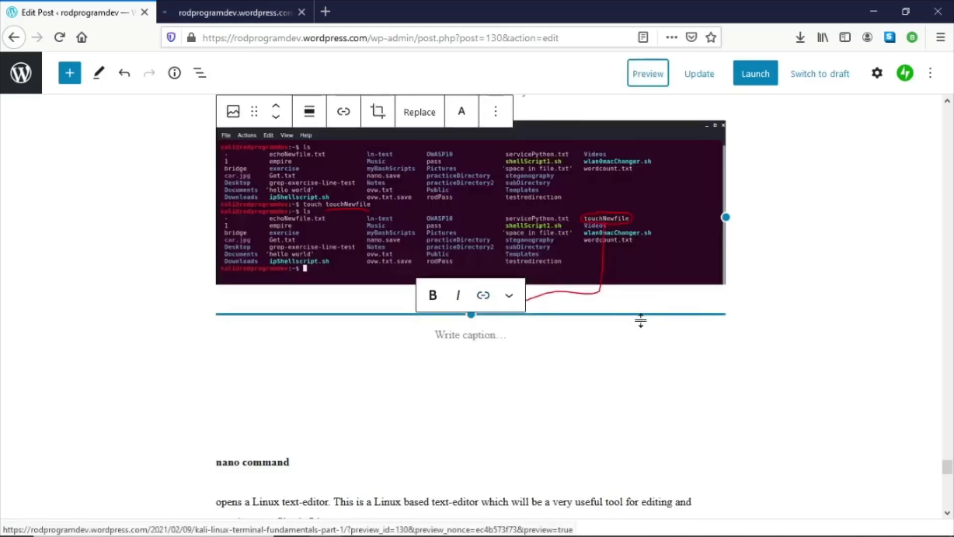
{"action": "scroll", "coordinate": [641, 323], "scroll_direction": "up", "scroll_amount": 1}
{"action": "scroll", "coordinate": [636, 303], "scroll_direction": "up", "scroll_amount": 1}
{"action": "scroll", "coordinate": [627, 274], "scroll_direction": "down", "scroll_amount": 3}
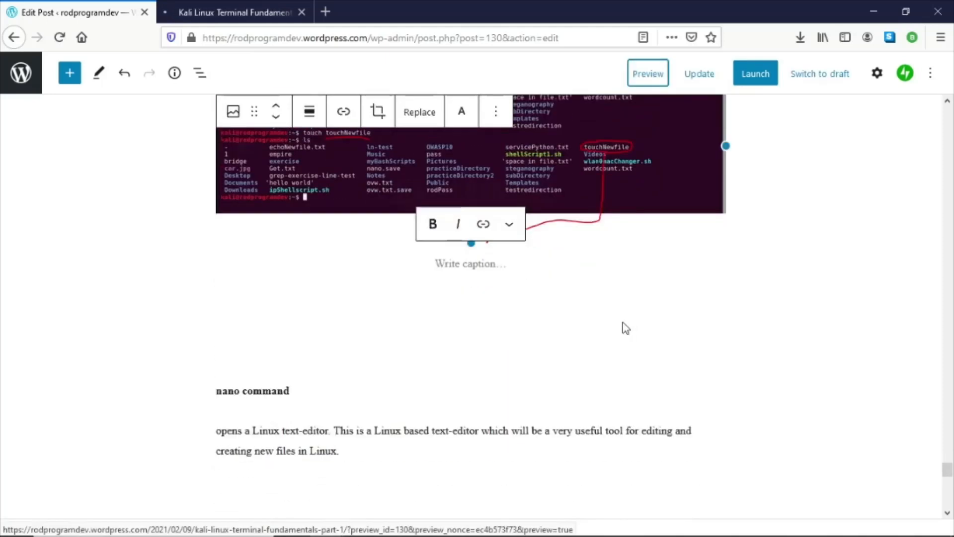
{"action": "left_click", "coordinate": [450, 450]}
{"action": "scroll", "coordinate": [458, 432], "scroll_direction": "down", "scroll_amount": 3}
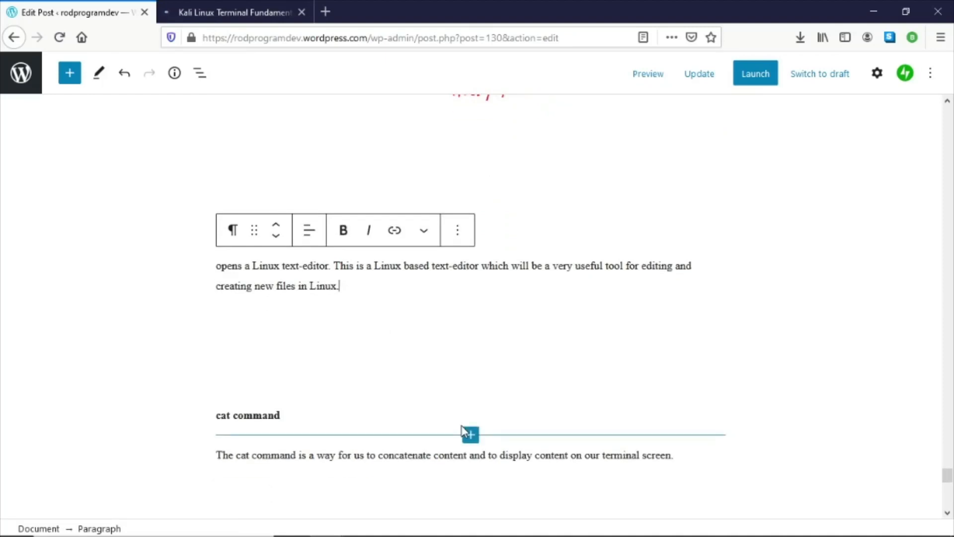
{"action": "key", "text": "Return"}
{"action": "left_click", "coordinate": [711, 274]}
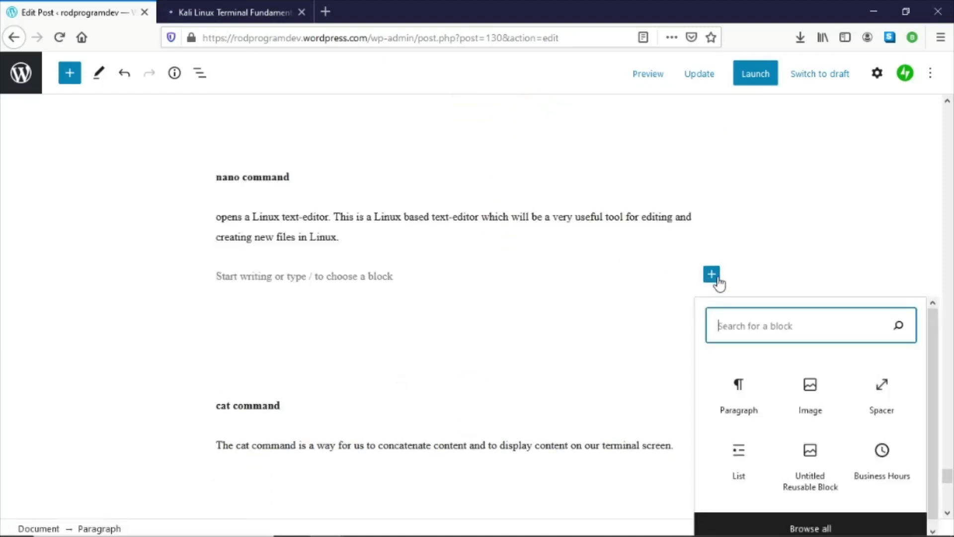
{"action": "left_click", "coordinate": [809, 390]}
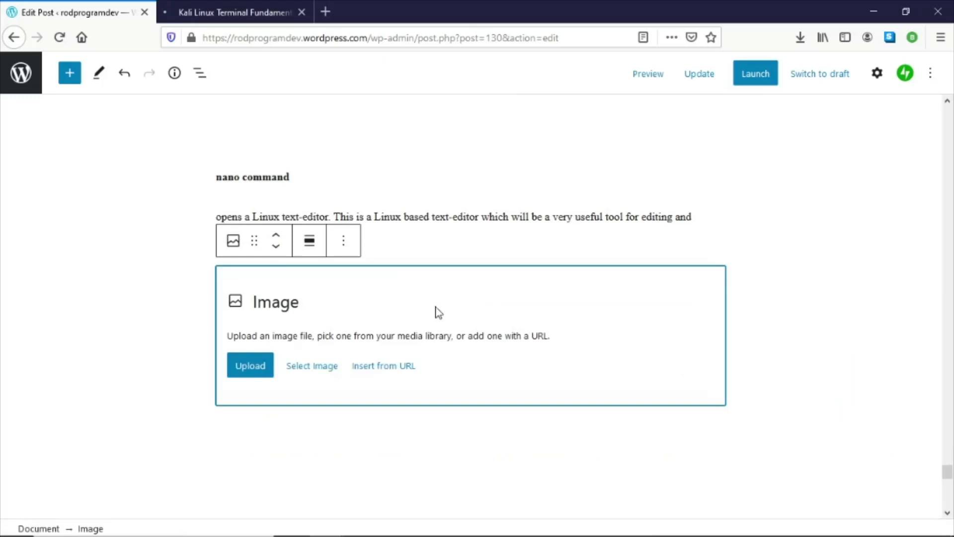
{"action": "left_click", "coordinate": [249, 368]}
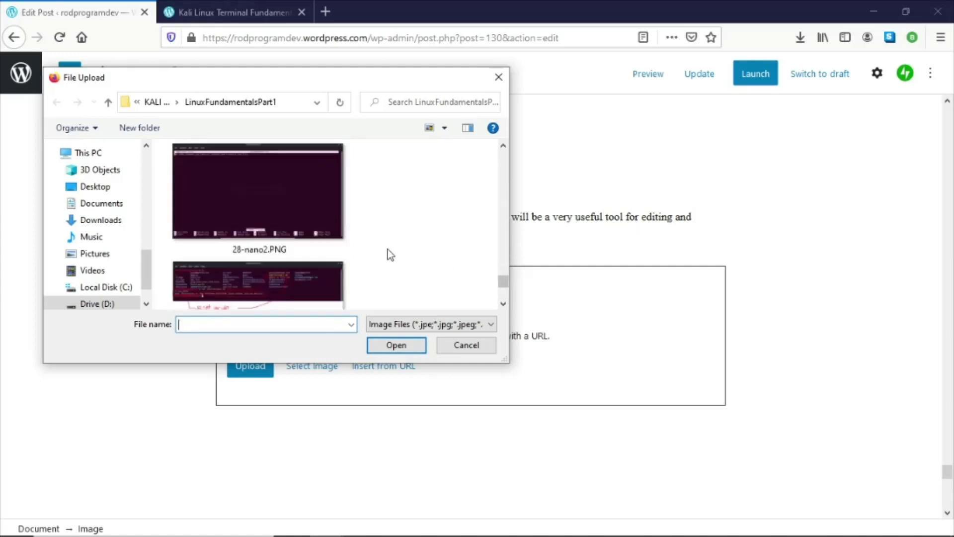
{"action": "left_click", "coordinate": [504, 146]}
{"action": "left_click", "coordinate": [504, 146]}
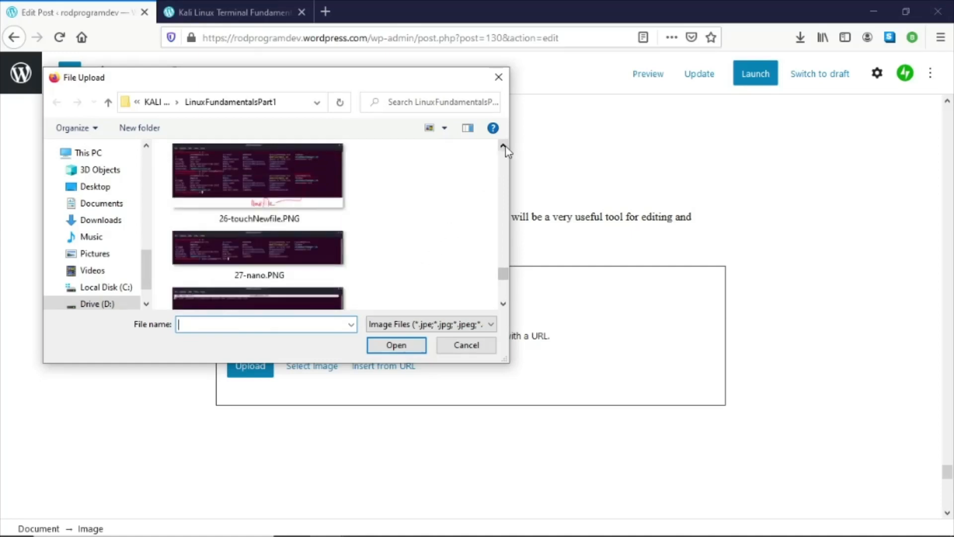
{"action": "double_click", "coordinate": [309, 263]}
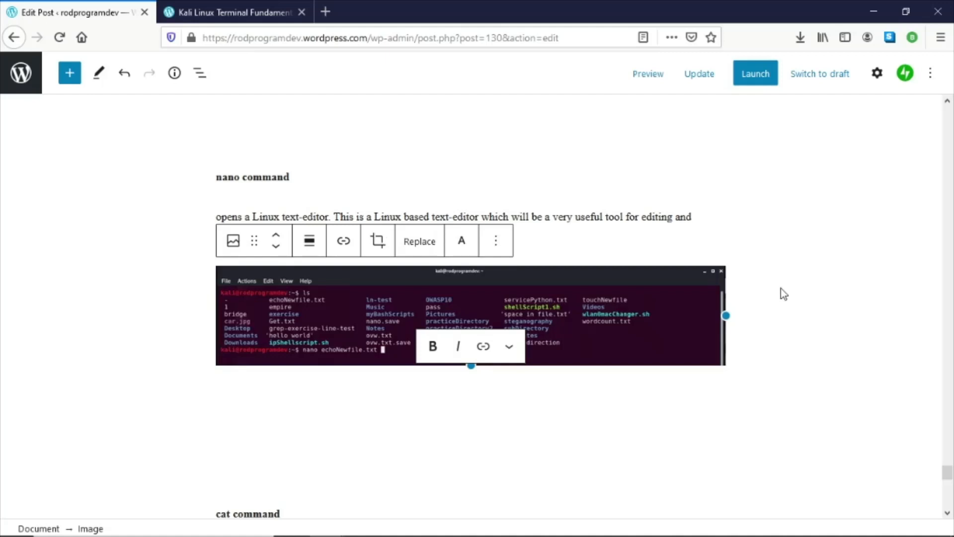
- Add another image block below the nano screenshot and upload the nano editor screenshot from the LinuxFundamentalsPart1 folder
{"action": "key", "text": "alt+Tab"}
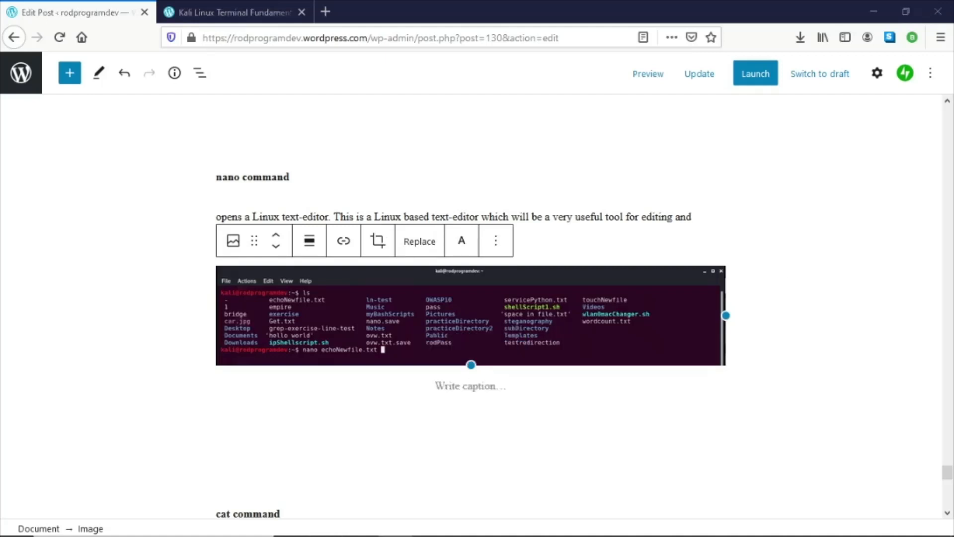
{"action": "left_click", "coordinate": [467, 336]}
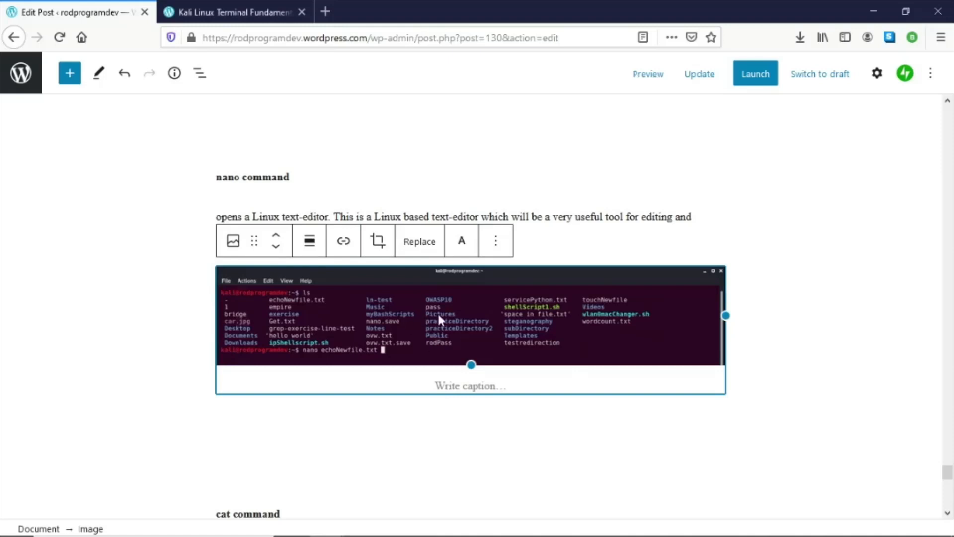
{"action": "mouse_move", "coordinate": [462, 400]}
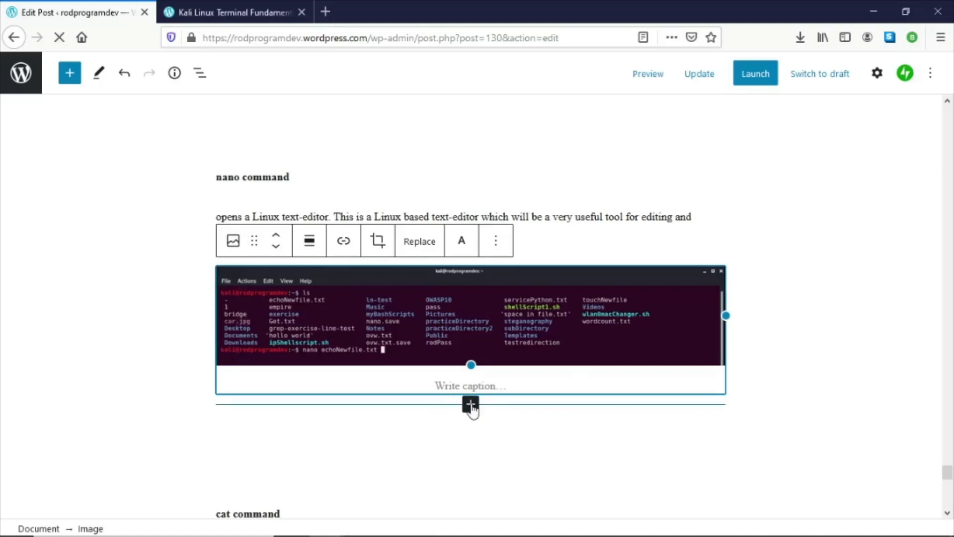
{"action": "left_click", "coordinate": [471, 404]}
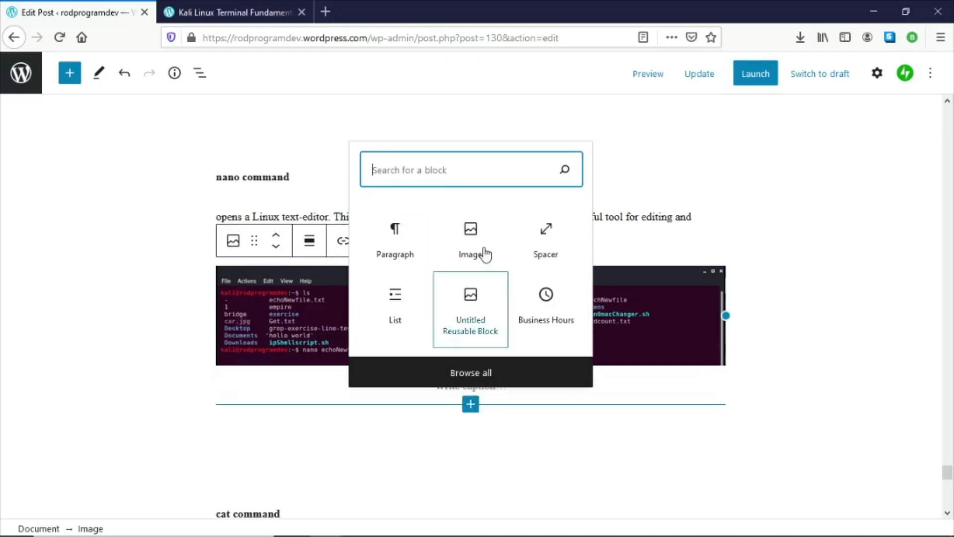
{"action": "left_click", "coordinate": [477, 245]}
{"action": "scroll", "coordinate": [431, 318], "scroll_direction": "down", "scroll_amount": 3}
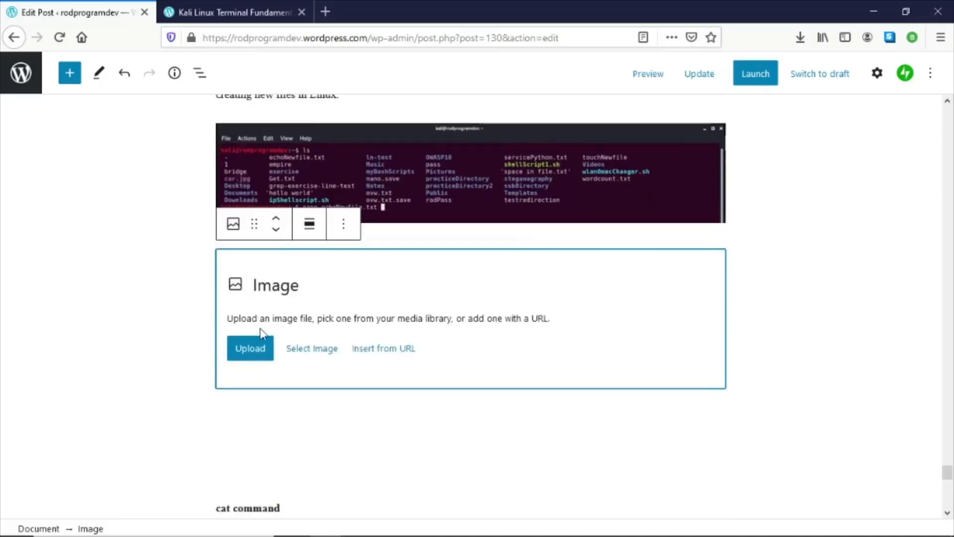
{"action": "left_click", "coordinate": [238, 346]}
{"action": "scroll", "coordinate": [331, 233], "scroll_direction": "down", "scroll_amount": 8}
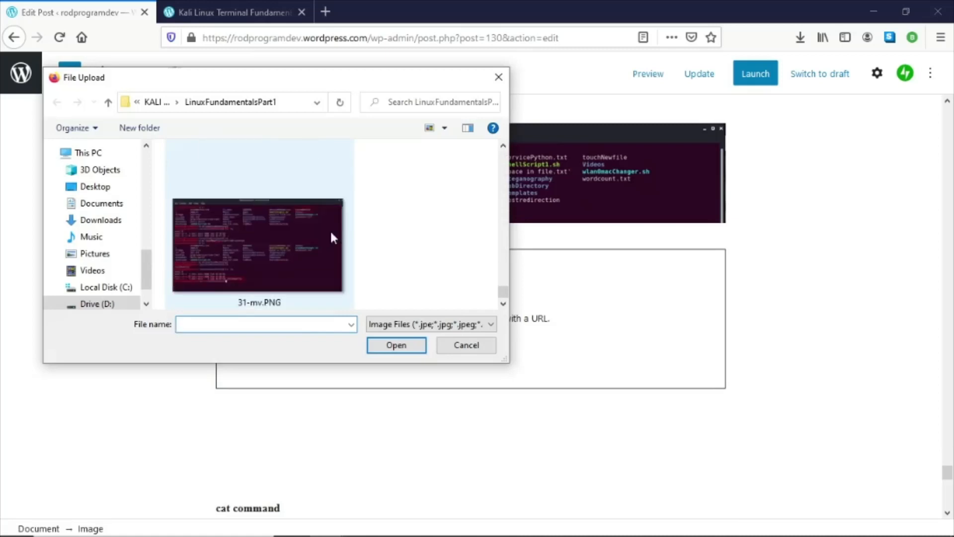
{"action": "left_click", "coordinate": [502, 146]}
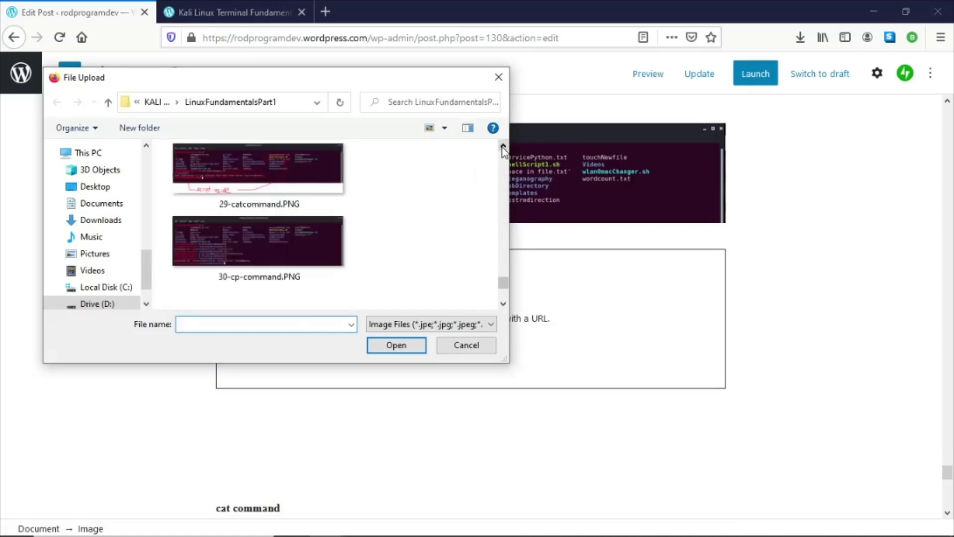
{"action": "left_click", "coordinate": [503, 146]}
{"action": "left_click", "coordinate": [502, 146]}
{"action": "left_click", "coordinate": [502, 146]}
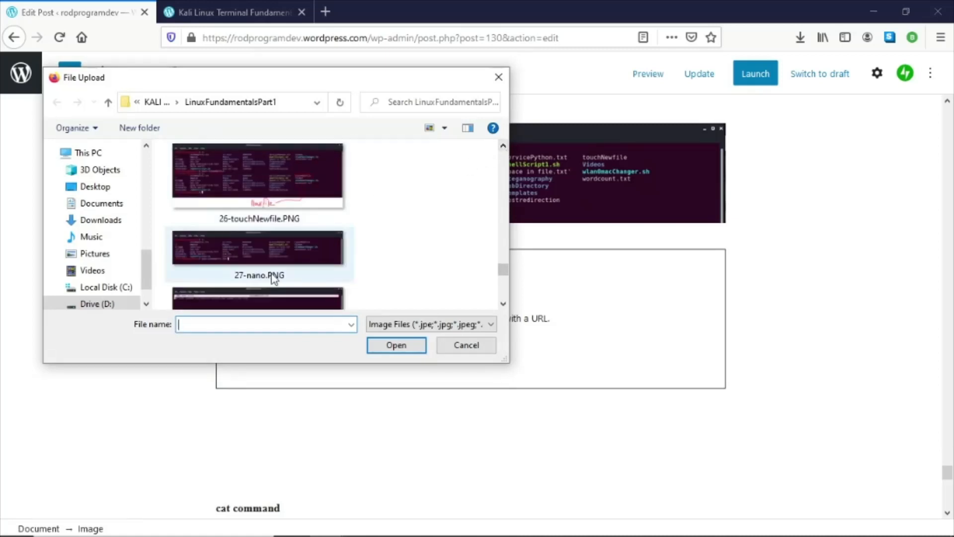
{"action": "left_click", "coordinate": [502, 303]}
{"action": "double_click", "coordinate": [302, 256]}
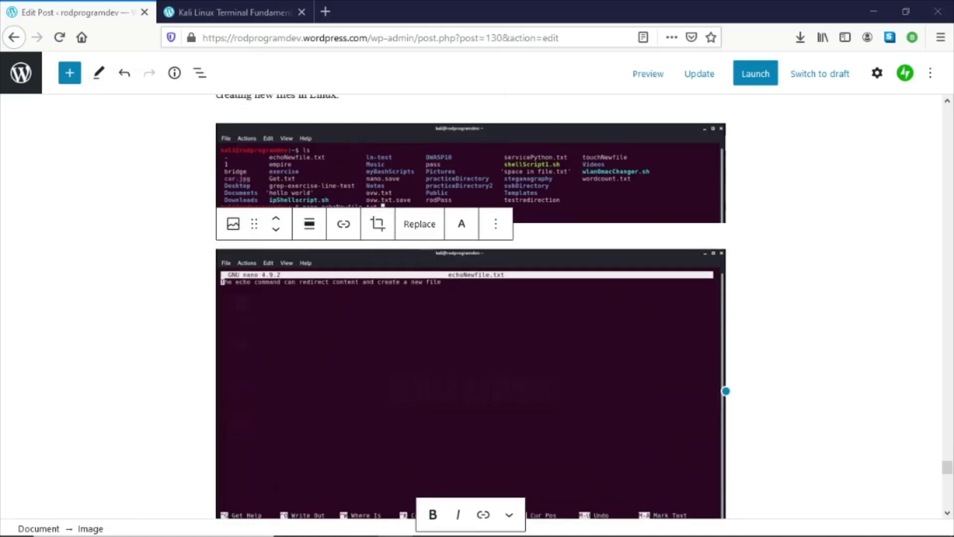
- Insert an image block after the cat command description and upload the 29-catcommand.PNG screenshot
{"action": "scroll", "coordinate": [646, 264], "scroll_direction": "down", "scroll_amount": 8}
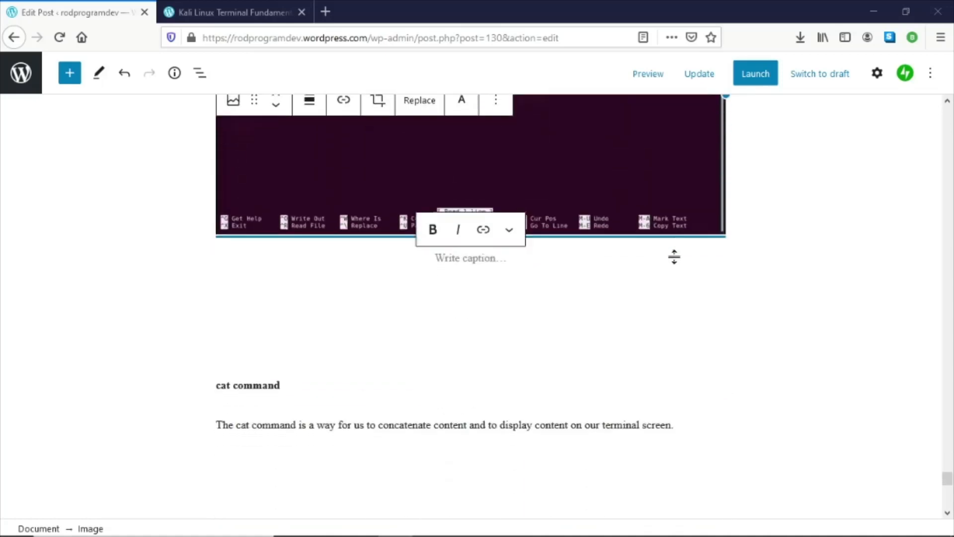
{"action": "scroll", "coordinate": [456, 245], "scroll_direction": "down", "scroll_amount": 2}
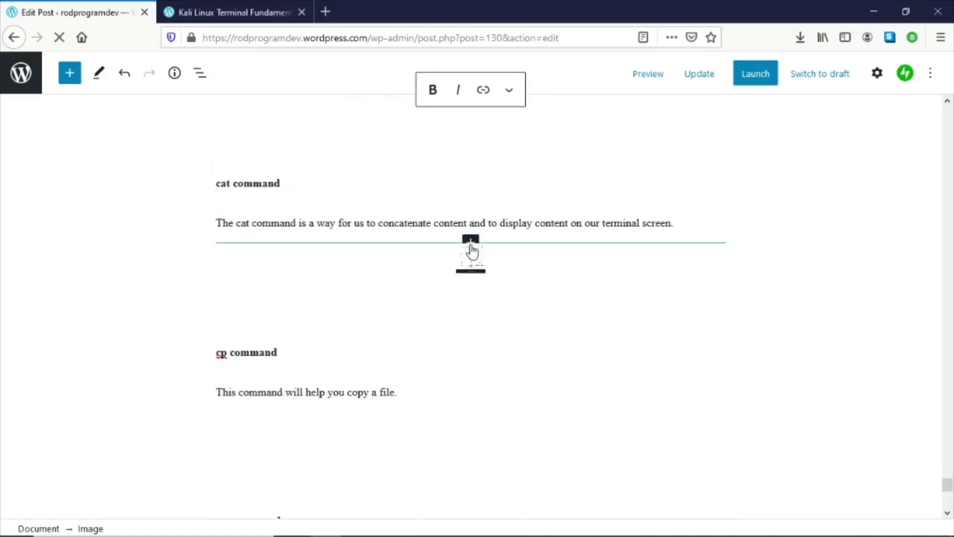
{"action": "left_click", "coordinate": [471, 243]}
{"action": "left_click", "coordinate": [470, 363]}
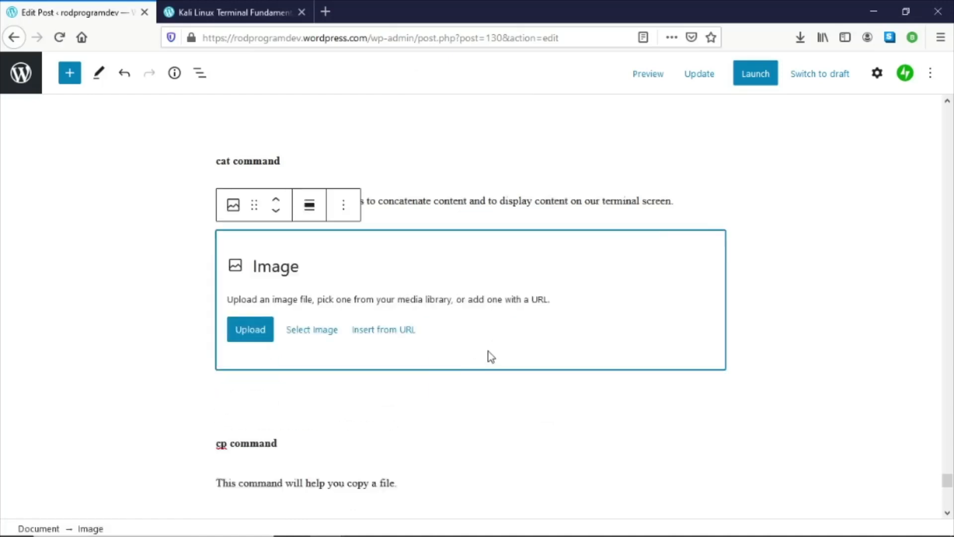
{"action": "left_click", "coordinate": [250, 329]}
{"action": "scroll", "coordinate": [440, 230], "scroll_direction": "down", "scroll_amount": 10}
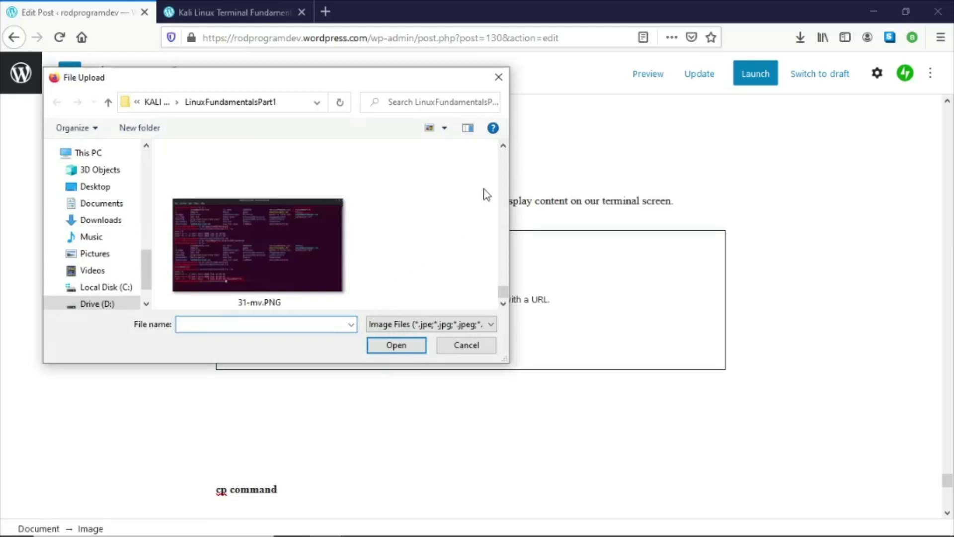
{"action": "left_click", "coordinate": [503, 145]}
{"action": "left_click", "coordinate": [503, 145]}
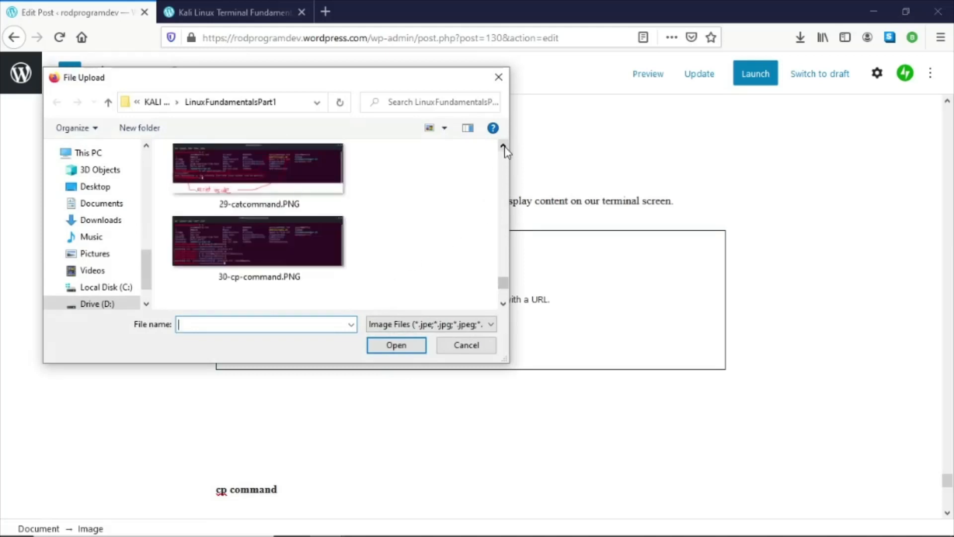
{"action": "double_click", "coordinate": [320, 184]}
- Insert an image block after the cp command description and upload the 30-cp-command.PNG screenshot
{"action": "scroll", "coordinate": [551, 302], "scroll_direction": "down", "scroll_amount": 3}
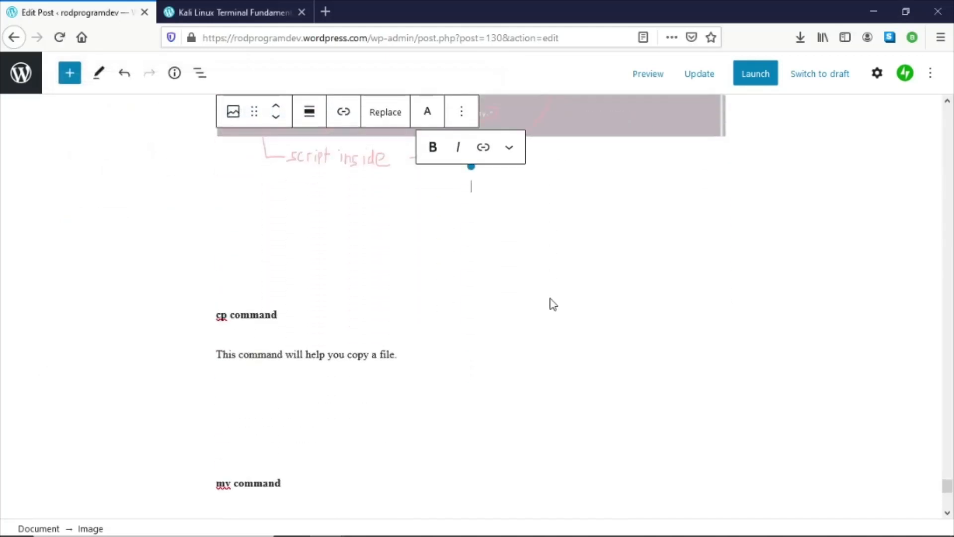
{"action": "left_click", "coordinate": [440, 360]}
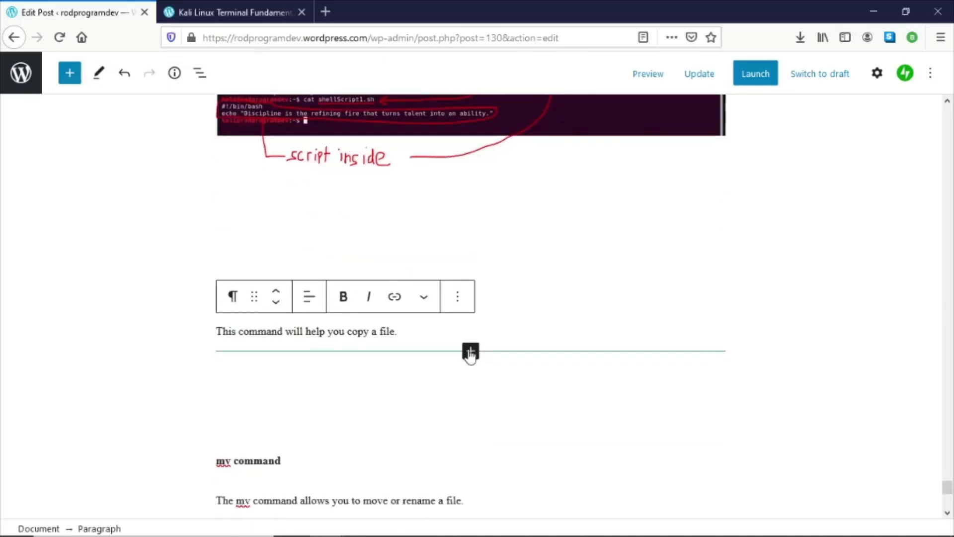
{"action": "left_click", "coordinate": [471, 351]}
{"action": "left_click", "coordinate": [471, 188]}
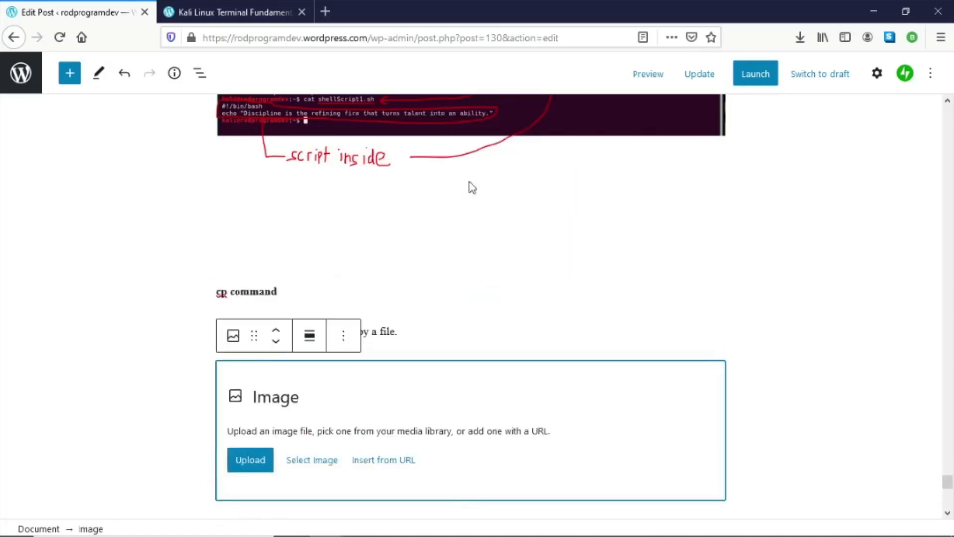
{"action": "left_click", "coordinate": [249, 462]}
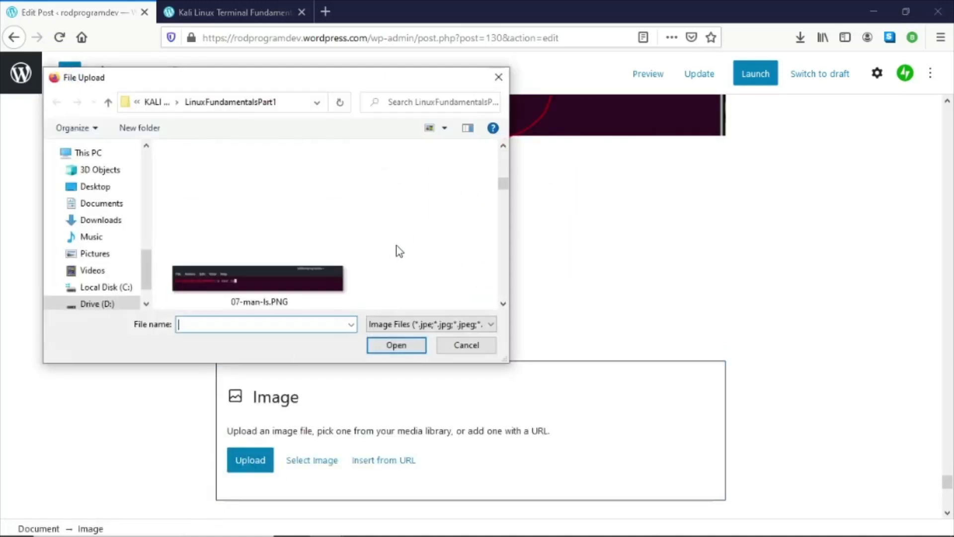
{"action": "scroll", "coordinate": [404, 261], "scroll_direction": "down", "scroll_amount": 10}
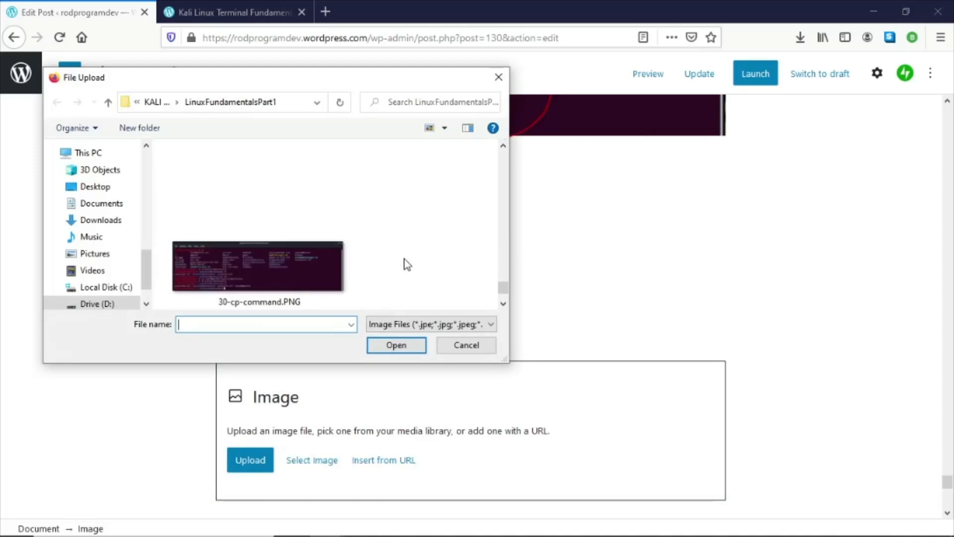
{"action": "double_click", "coordinate": [310, 269]}
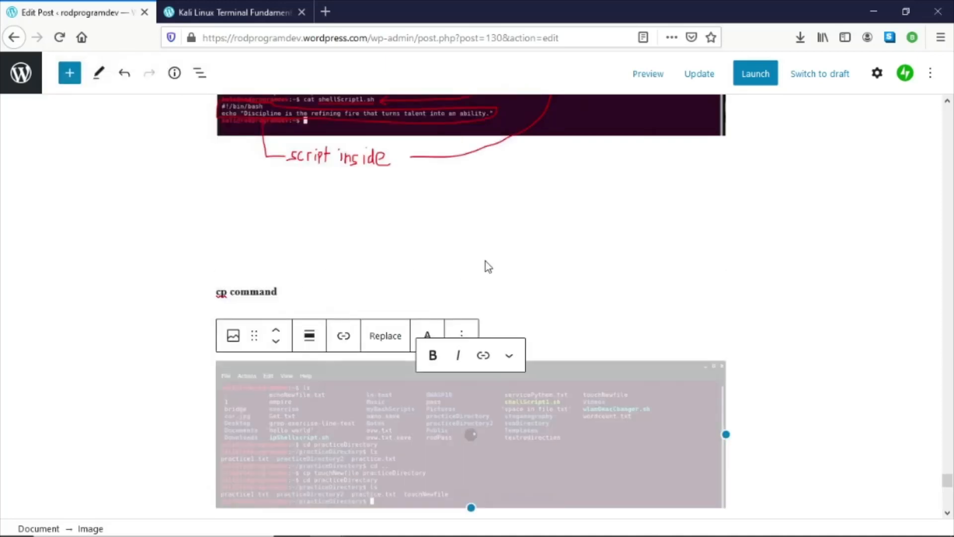
- Insert an image block after the mv command description and upload the 31-mv.PNG screenshot
{"action": "scroll", "coordinate": [485, 262], "scroll_direction": "down", "scroll_amount": 5}
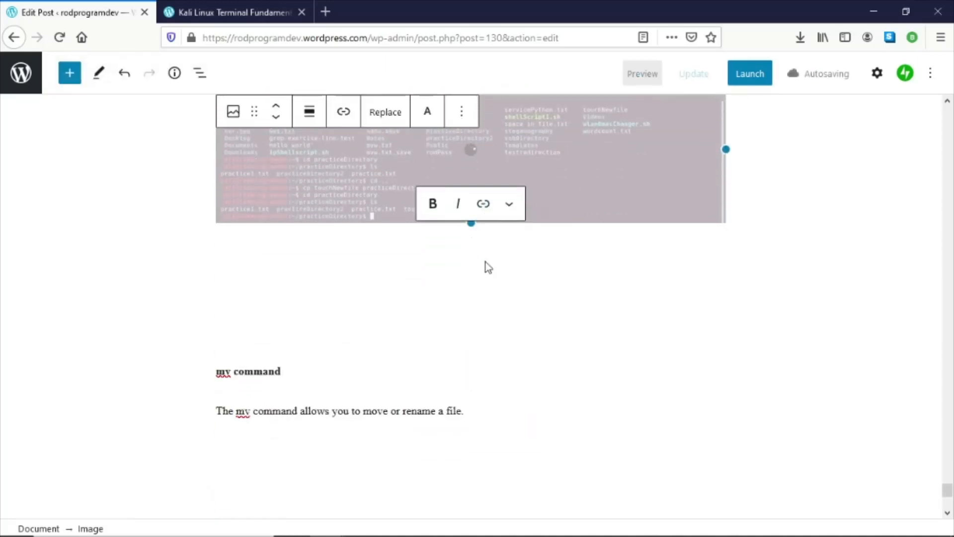
{"action": "left_click", "coordinate": [481, 341]}
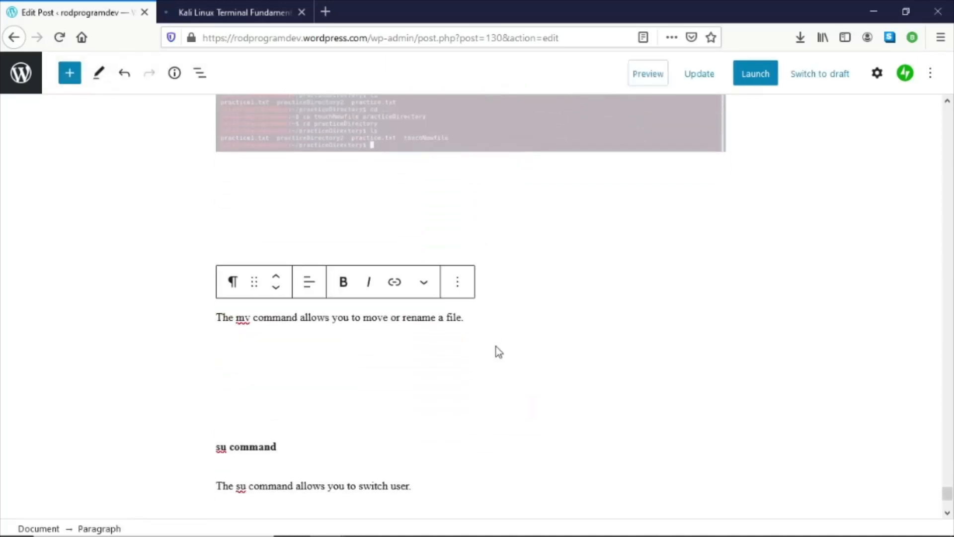
{"action": "left_click", "coordinate": [470, 336]}
{"action": "left_click", "coordinate": [475, 180]}
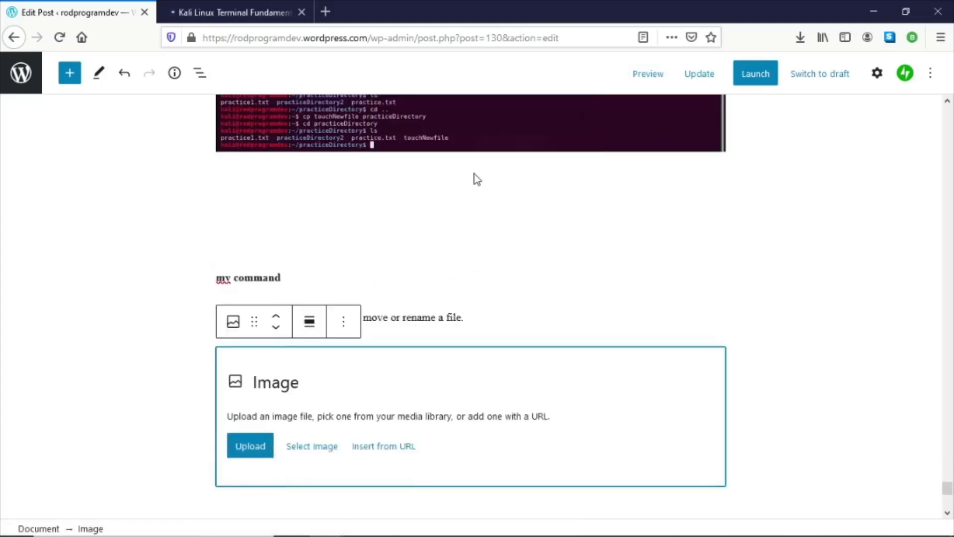
{"action": "left_click", "coordinate": [249, 447]}
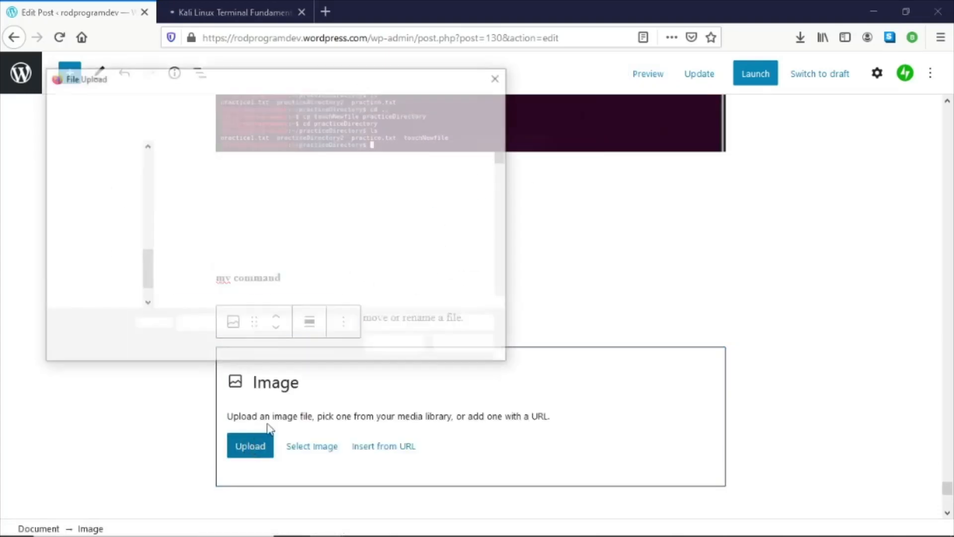
{"action": "scroll", "coordinate": [363, 246], "scroll_direction": "down", "scroll_amount": 5}
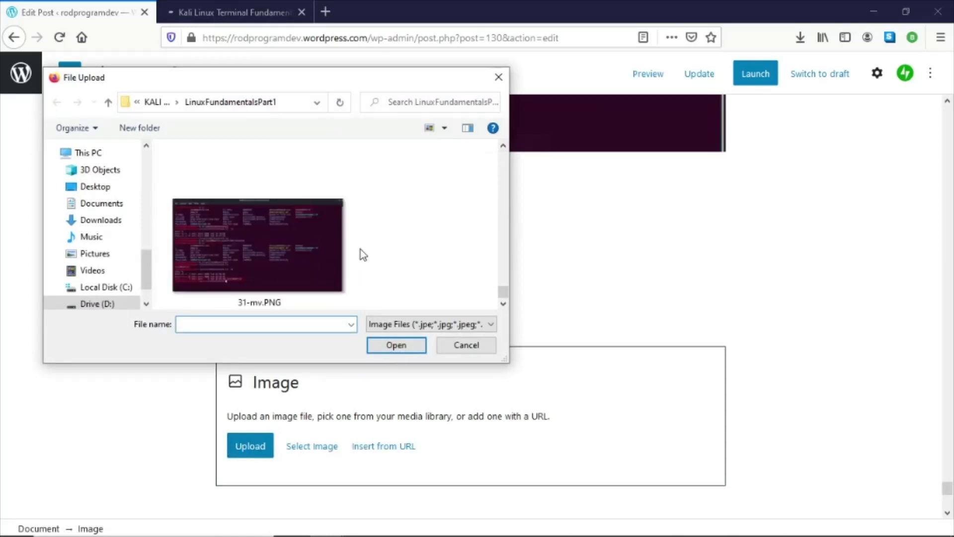
{"action": "double_click", "coordinate": [304, 258]}
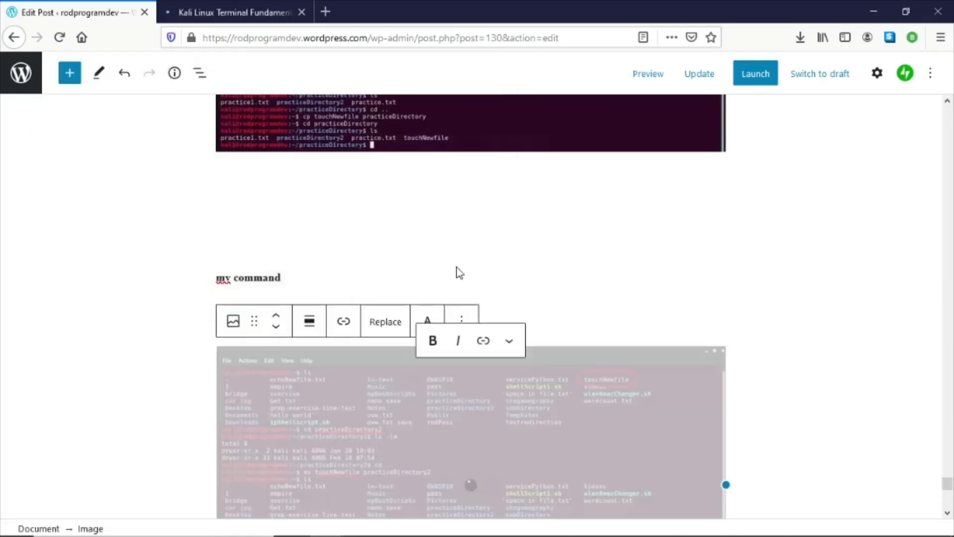
- Update the post and open its preview to check the newly added screenshots
{"action": "scroll", "coordinate": [557, 261], "scroll_direction": "down", "scroll_amount": 2}
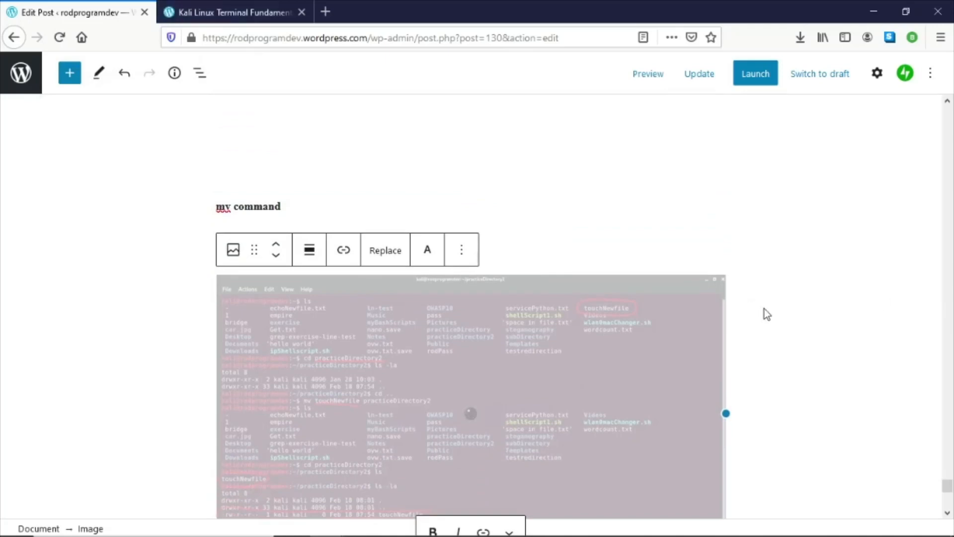
{"action": "scroll", "coordinate": [767, 314], "scroll_direction": "up", "scroll_amount": 12}
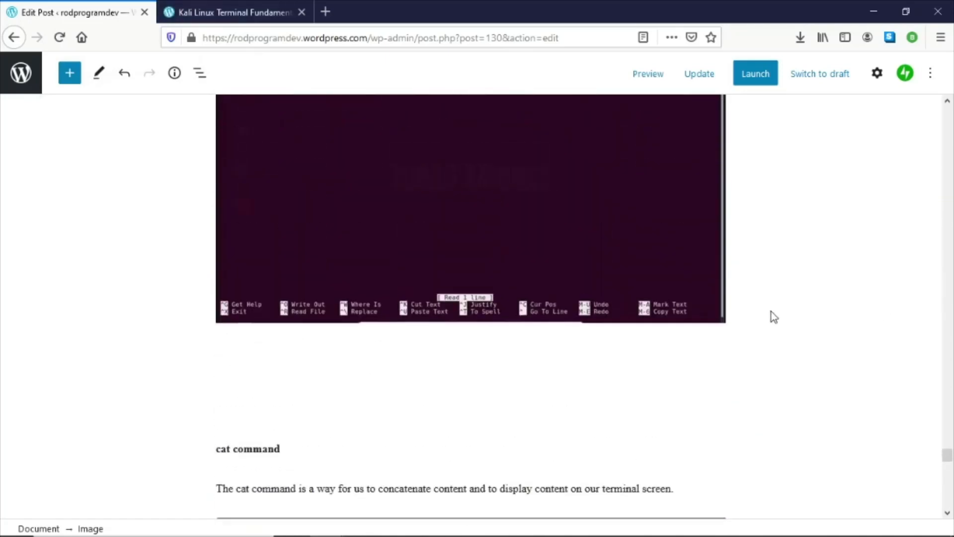
{"action": "scroll", "coordinate": [773, 316], "scroll_direction": "up", "scroll_amount": 5}
{"action": "scroll", "coordinate": [774, 315], "scroll_direction": "down", "scroll_amount": 15}
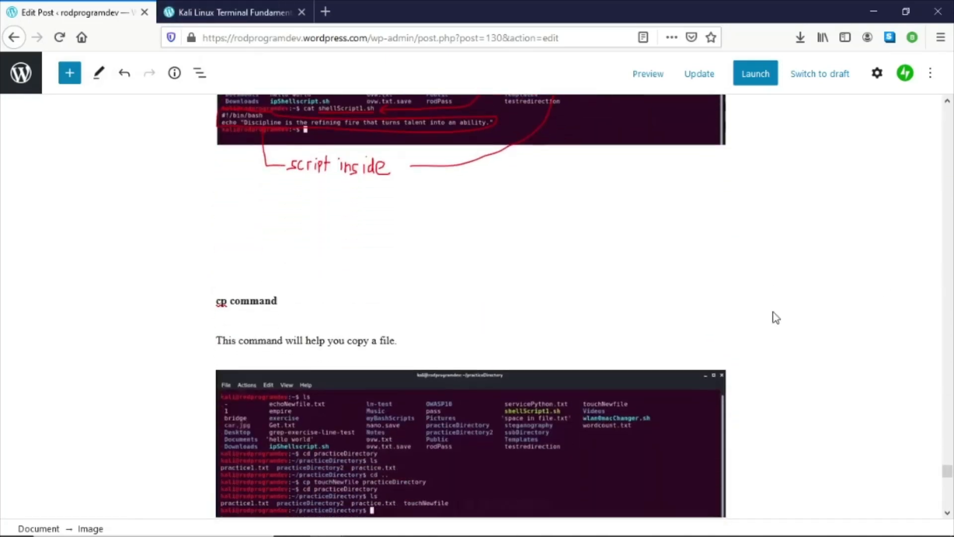
{"action": "scroll", "coordinate": [775, 317], "scroll_direction": "down", "scroll_amount": 12}
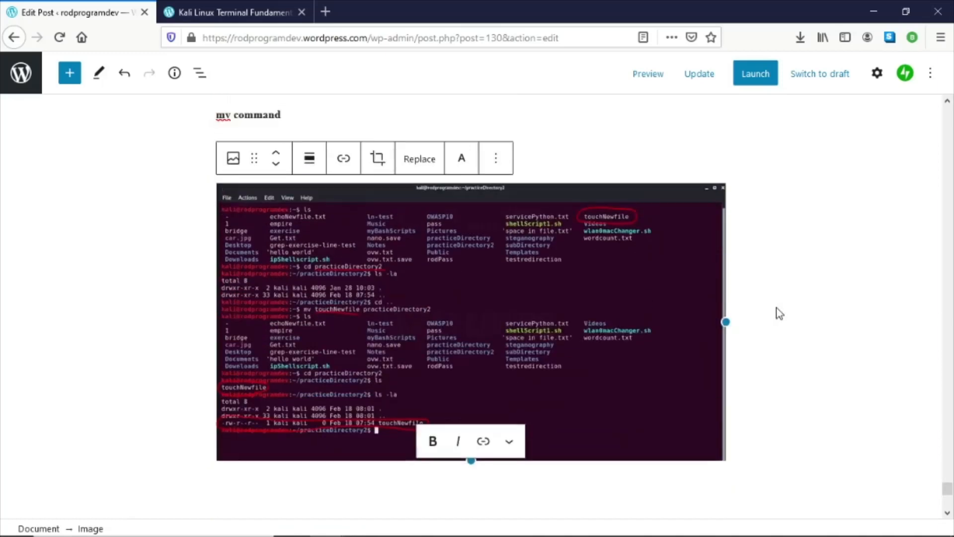
{"action": "scroll", "coordinate": [775, 312], "scroll_direction": "up", "scroll_amount": 3}
{"action": "left_click", "coordinate": [698, 75]}
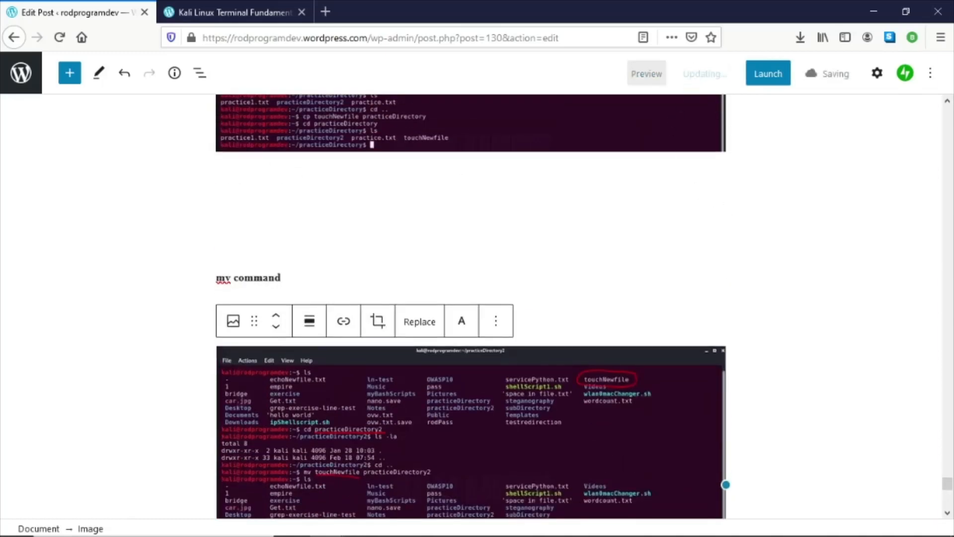
{"action": "left_click", "coordinate": [396, 535]}
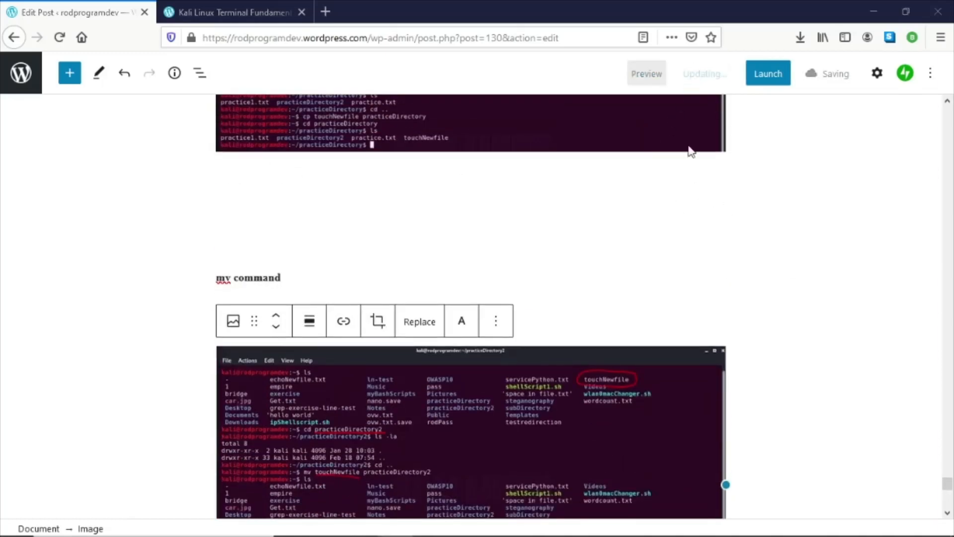
{"action": "scroll", "coordinate": [584, 219], "scroll_direction": "down", "scroll_amount": 9}
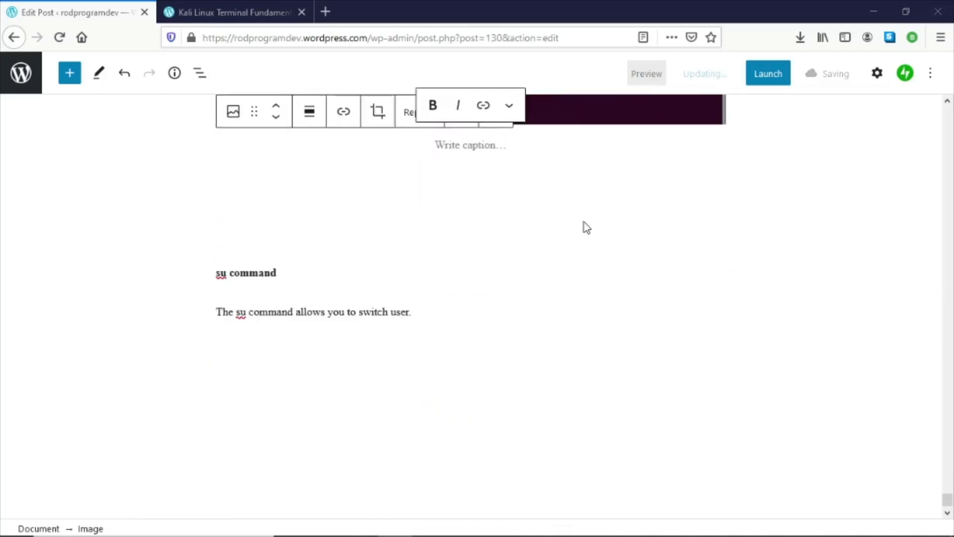
{"action": "scroll", "coordinate": [584, 222], "scroll_direction": "up", "scroll_amount": 4}
{"action": "scroll", "coordinate": [593, 221], "scroll_direction": "up", "scroll_amount": 8}
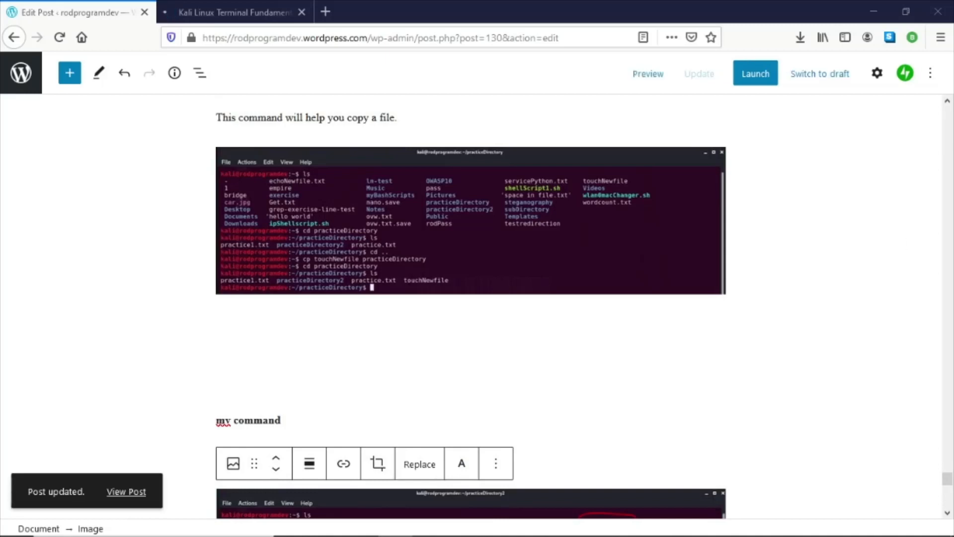
{"action": "left_click", "coordinate": [652, 79]}
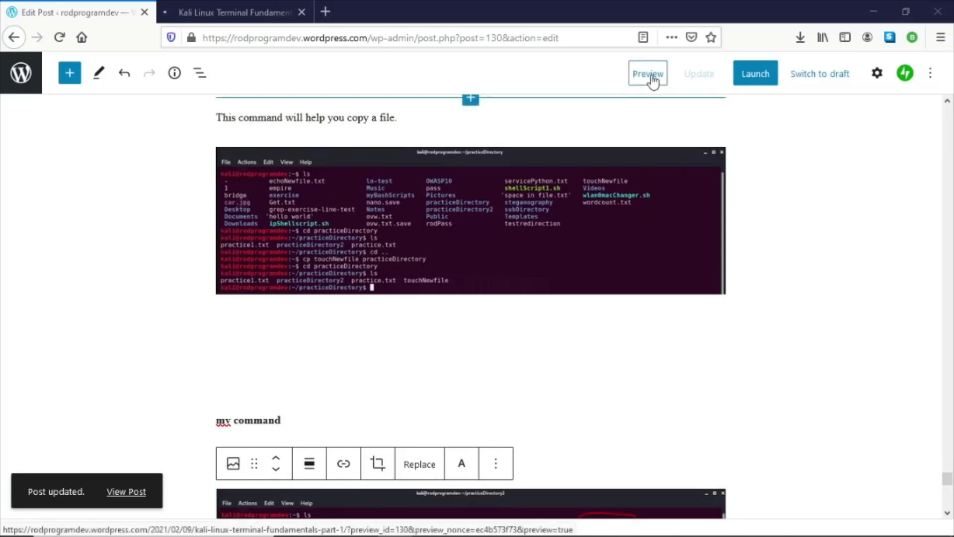
- Open the post preview in its new tab and scroll down through the page
{"action": "left_click", "coordinate": [652, 80]}
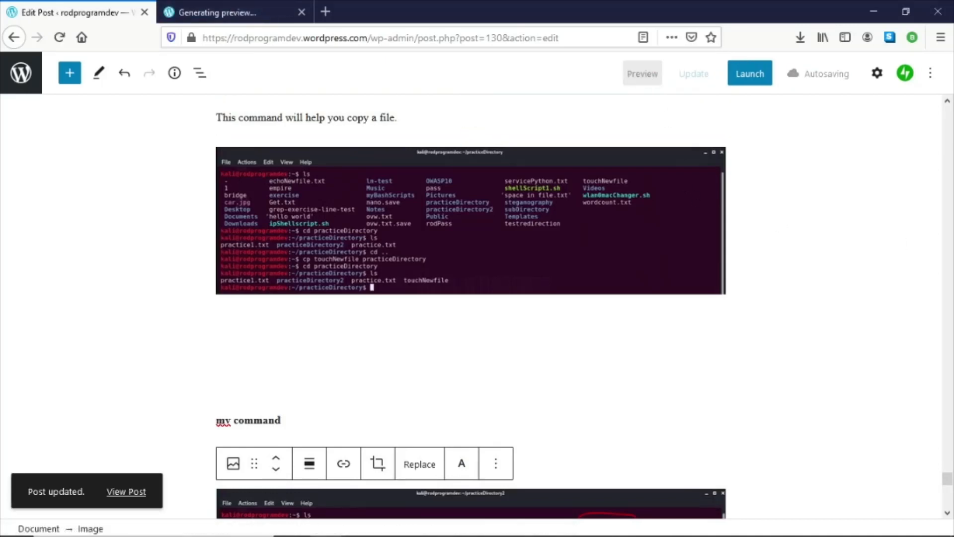
{"action": "left_click", "coordinate": [196, 7]}
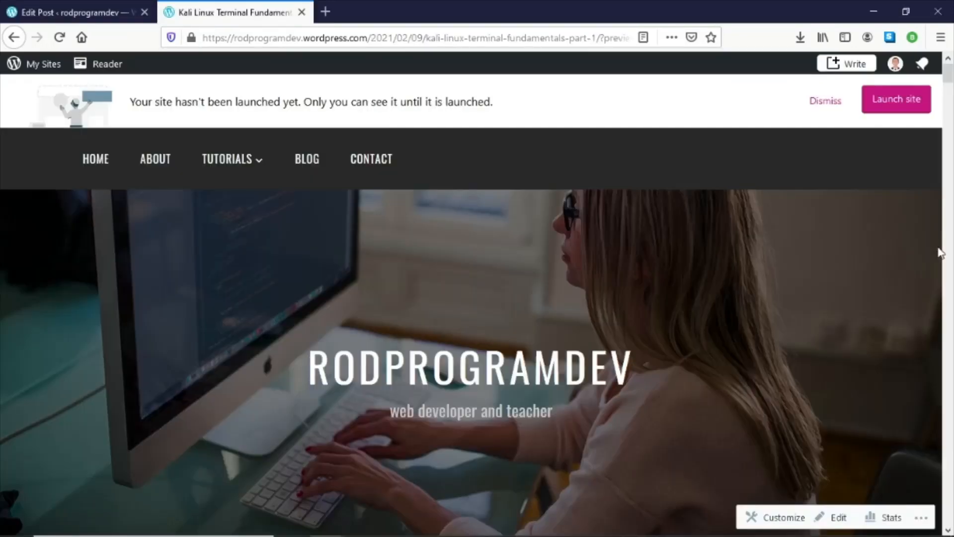
{"action": "left_click_drag", "start_coordinate": [948, 74], "coordinate": [948, 514]}
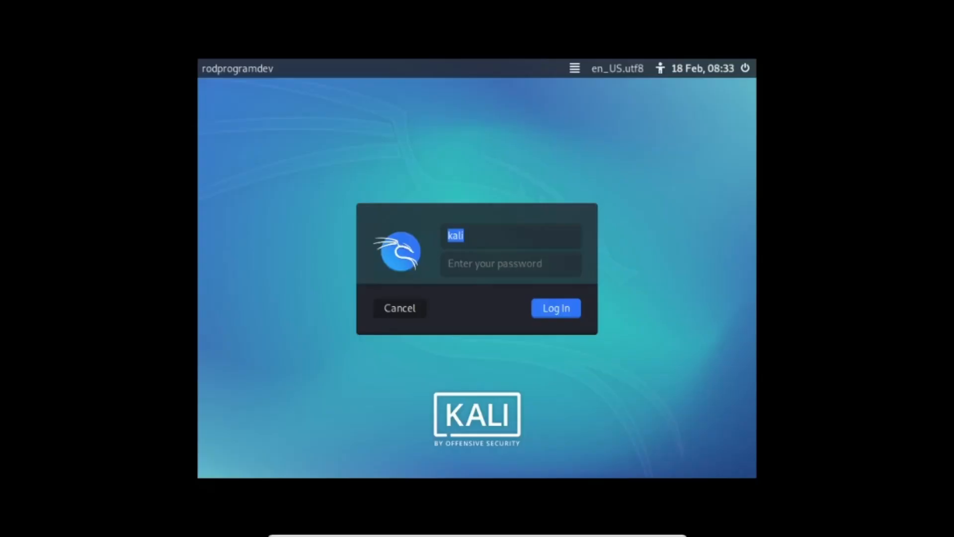
- Log back into the Kali virtual machine and clear the terminal screen
{"action": "left_click", "coordinate": [528, 265]}
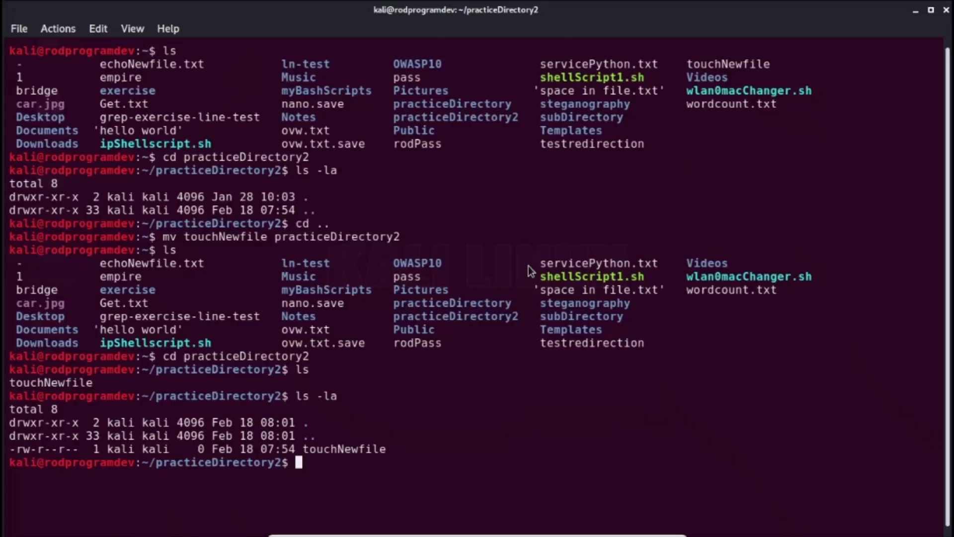
{"action": "type", "text": "clearea"}
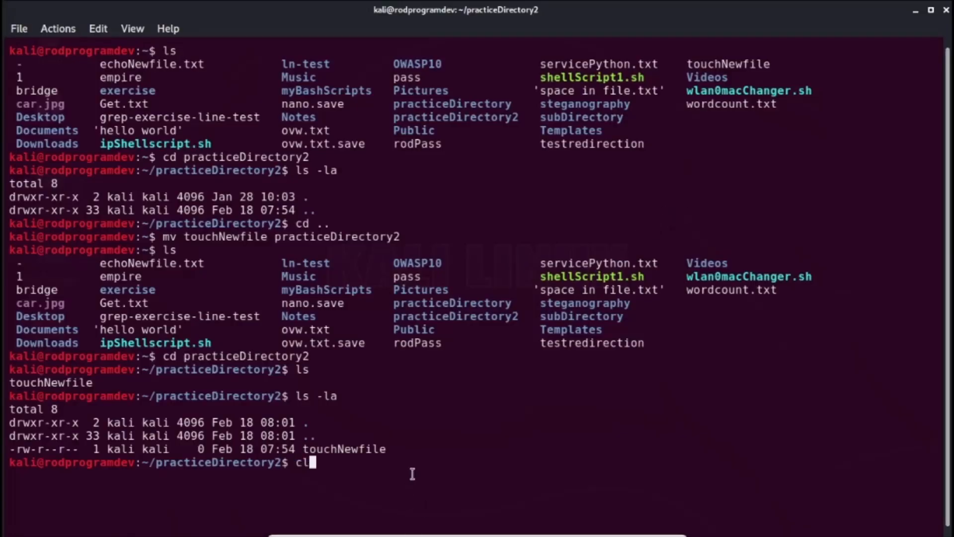
{"action": "key", "text": "BackSpace"}
{"action": "key", "text": "BackSpace"}
{"action": "key", "text": "Return"}
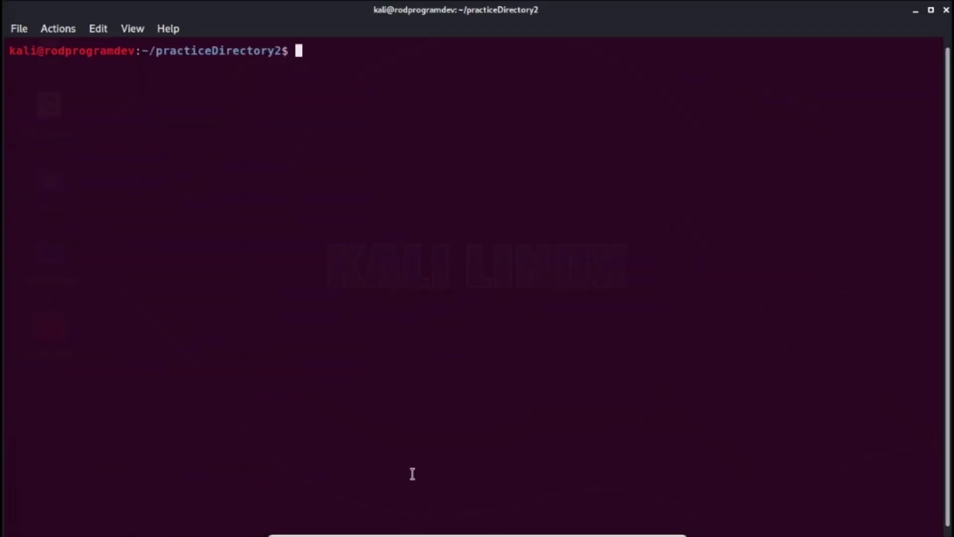
- Return to the home directory with cd .. and clear the terminal again
{"action": "type", "text": "cd .."}
{"action": "key", "text": "Return"}
{"action": "type", "text": "cleaer"}
{"action": "key", "text": "Return"}
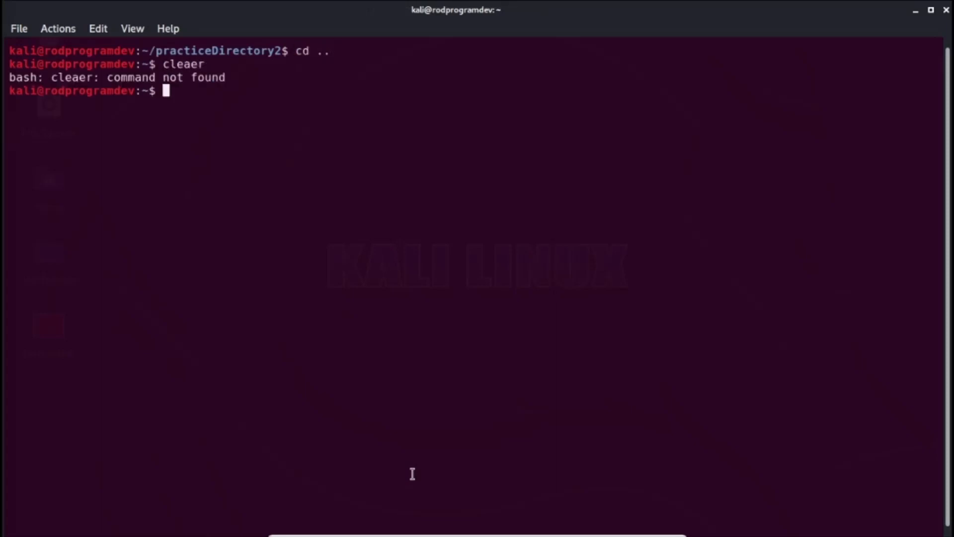
{"action": "type", "text": "cler"}
{"action": "key", "text": "Return"}
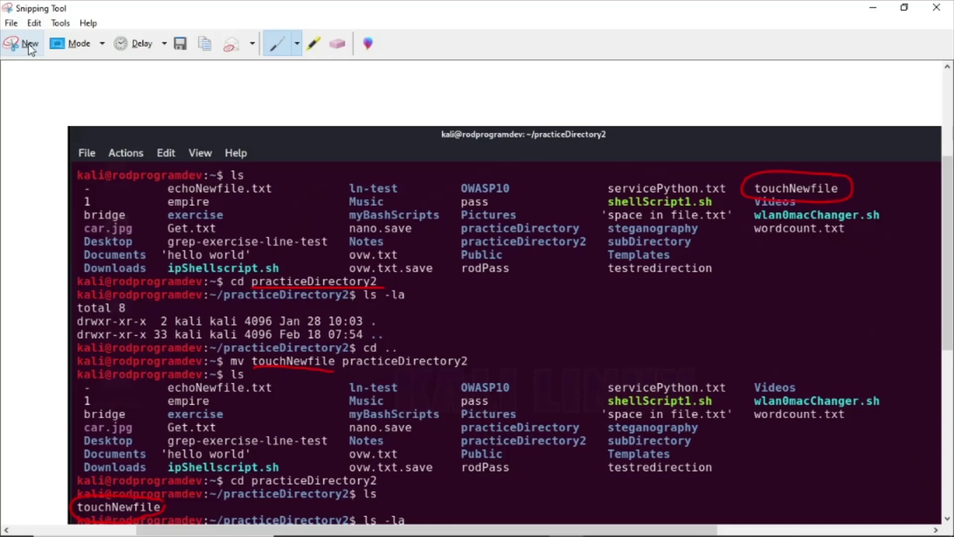
- Switch to the user rod with the su command, entering that account's password at the prompt
{"action": "left_click", "coordinate": [873, 8]}
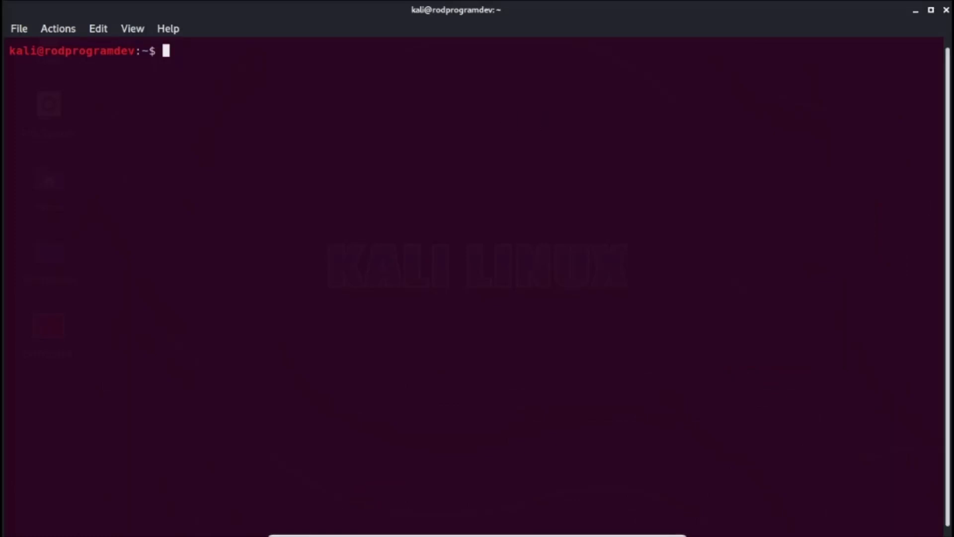
{"action": "type", "text": "su "}
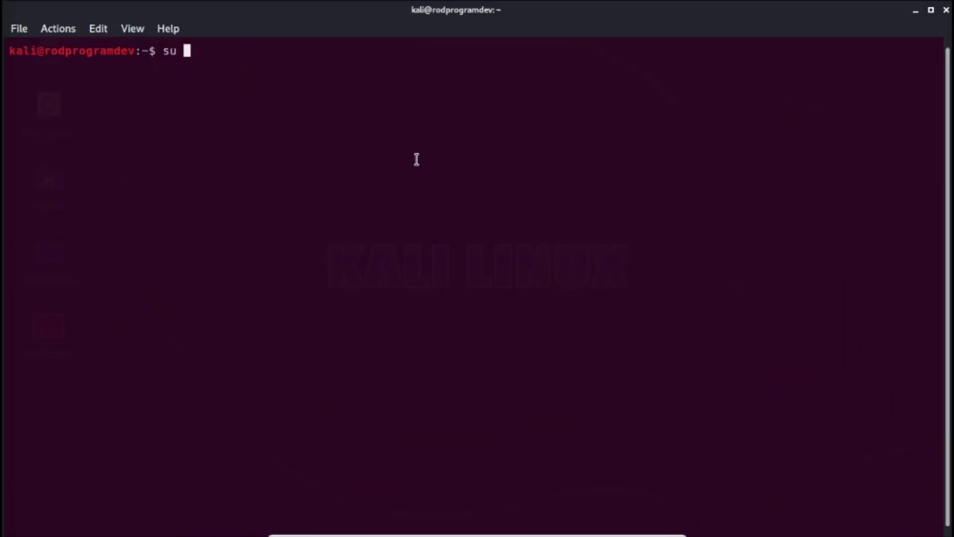
{"action": "type", "text": "s"}
{"action": "key", "text": "BackSpace"}
{"action": "type", "text": "rod"}
{"action": "key", "text": "Return"}
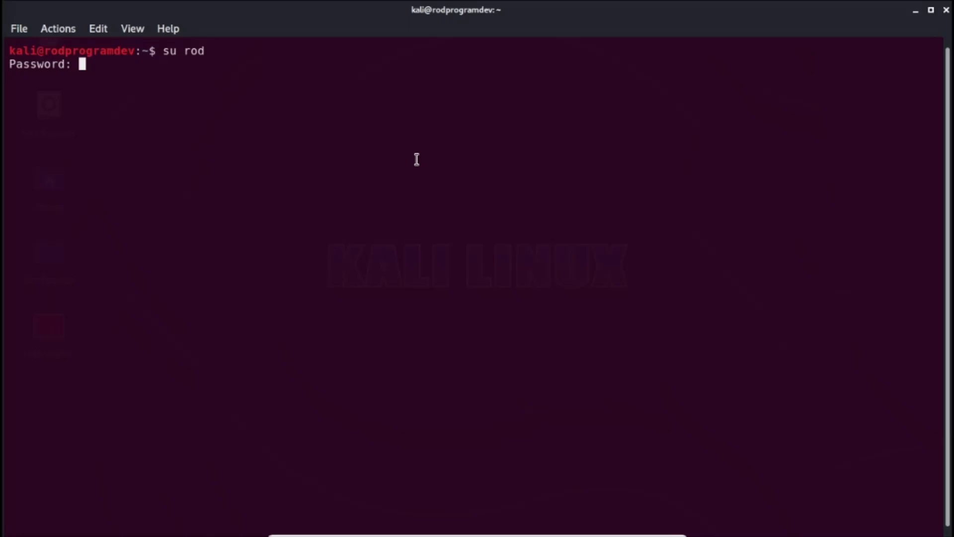
{"action": "key", "text": "Return"}
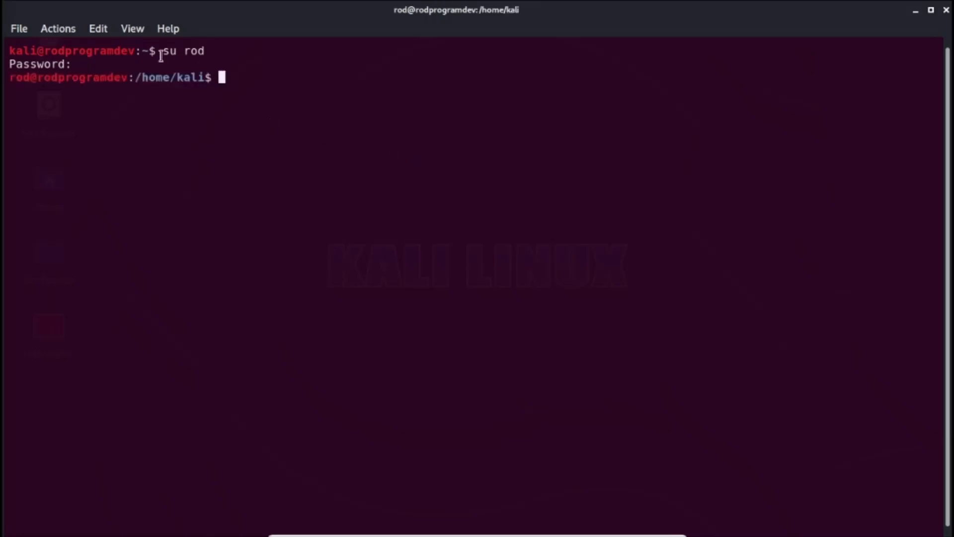
- Highlight the su rod command and snip the top portion of the terminal window
{"action": "left_click_drag", "start_coordinate": [162, 51], "coordinate": [217, 51]}
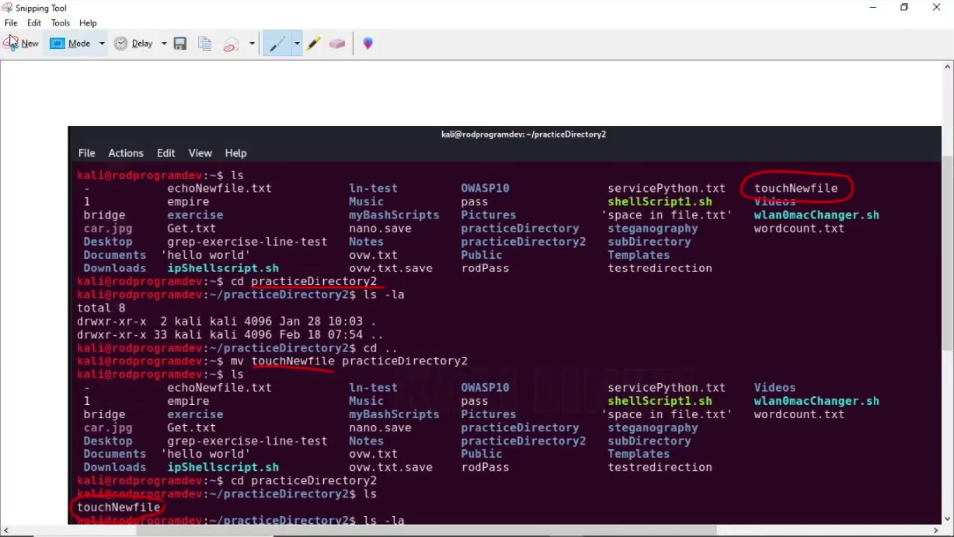
{"action": "left_click", "coordinate": [15, 45]}
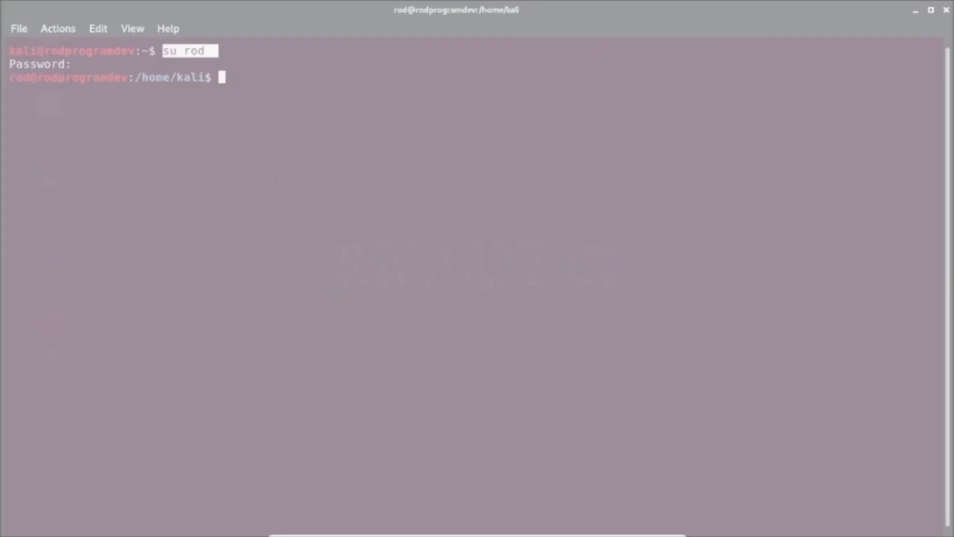
{"action": "left_click_drag", "start_coordinate": [715, 141], "coordinate": [410, 133]}
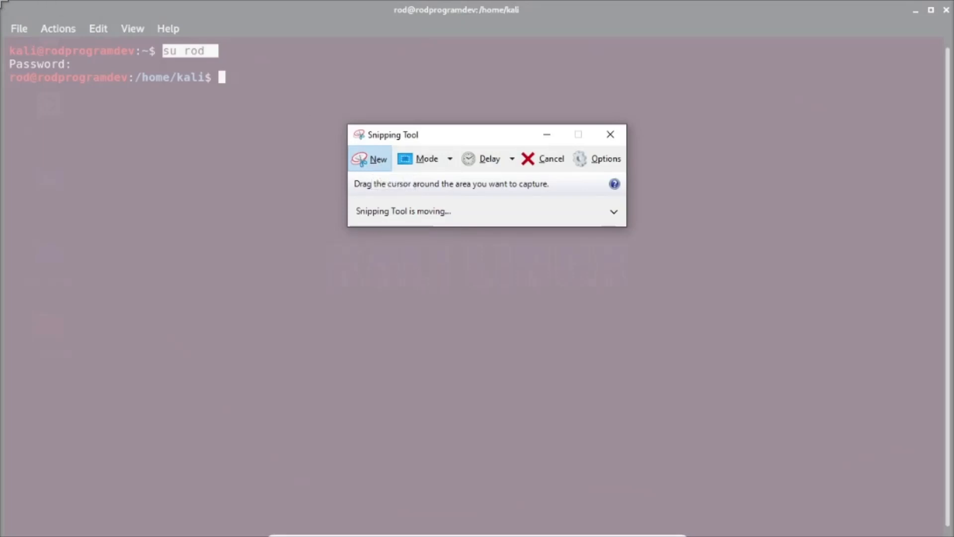
{"action": "left_click_drag", "start_coordinate": [1, 1], "coordinate": [949, 112]}
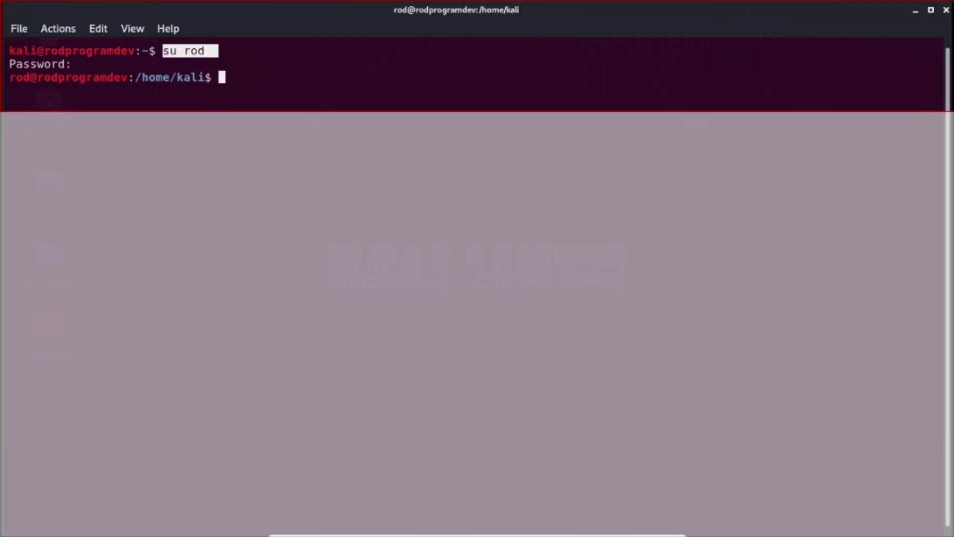
{"action": "left_click_drag", "start_coordinate": [949, 111], "coordinate": [949, 111]}
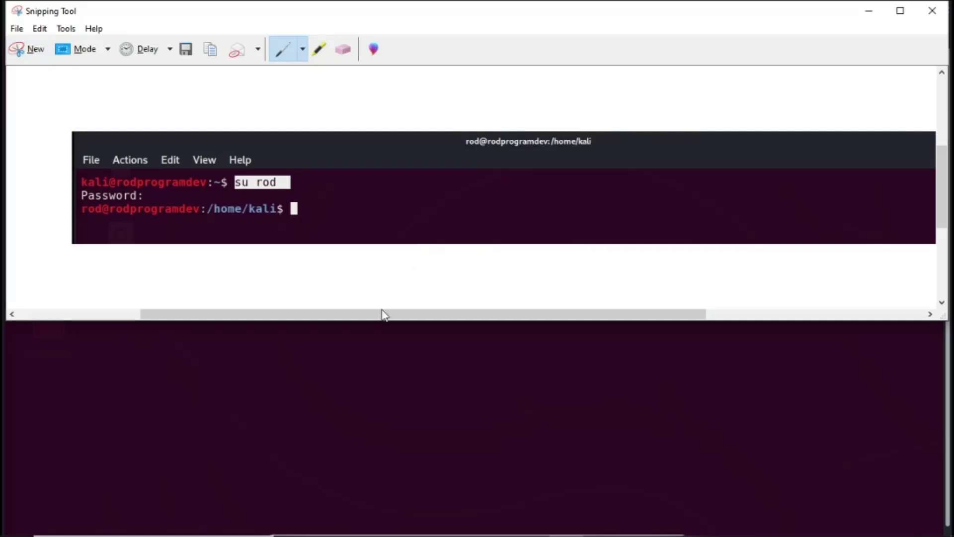
{"action": "left_click_drag", "start_coordinate": [390, 317], "coordinate": [351, 314]}
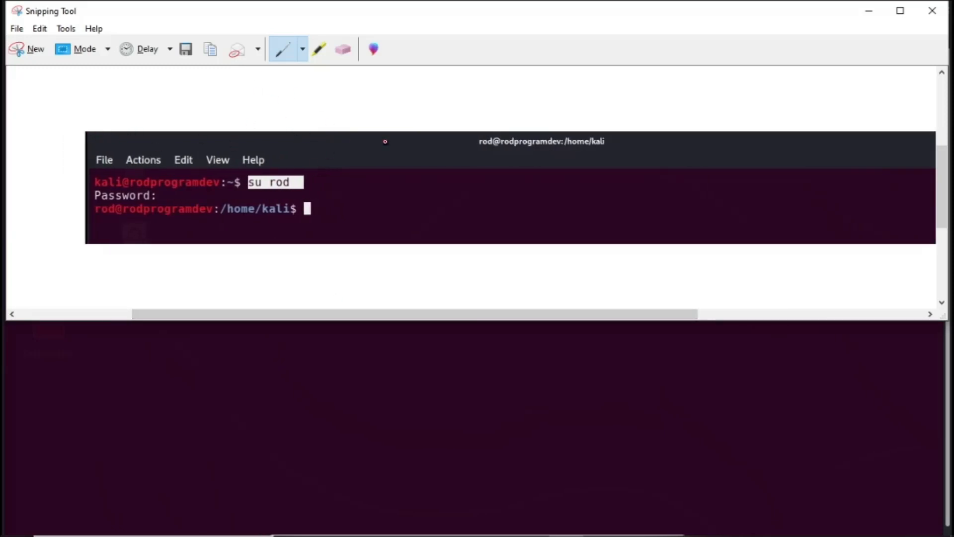
{"action": "left_click", "coordinate": [94, 47]}
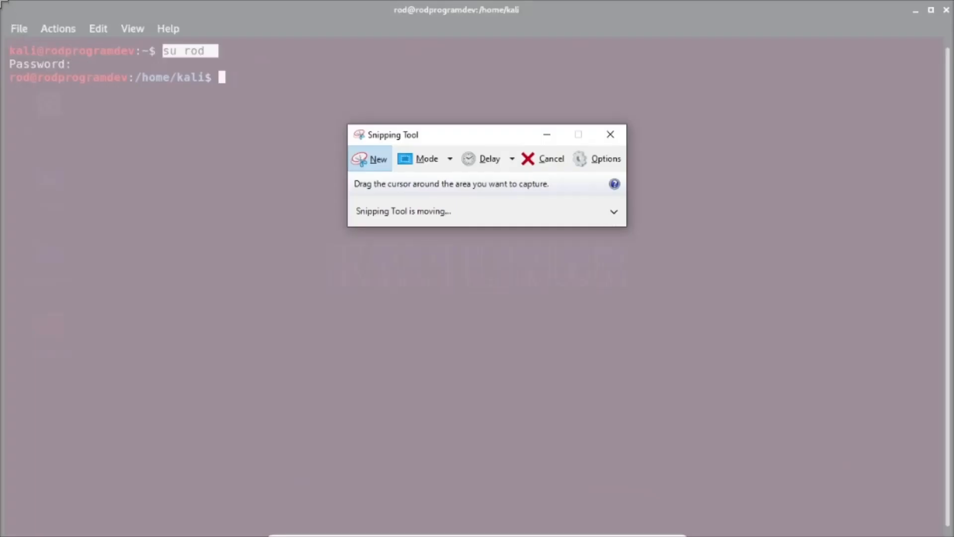
{"action": "left_click_drag", "start_coordinate": [5, 10], "coordinate": [525, 107]}
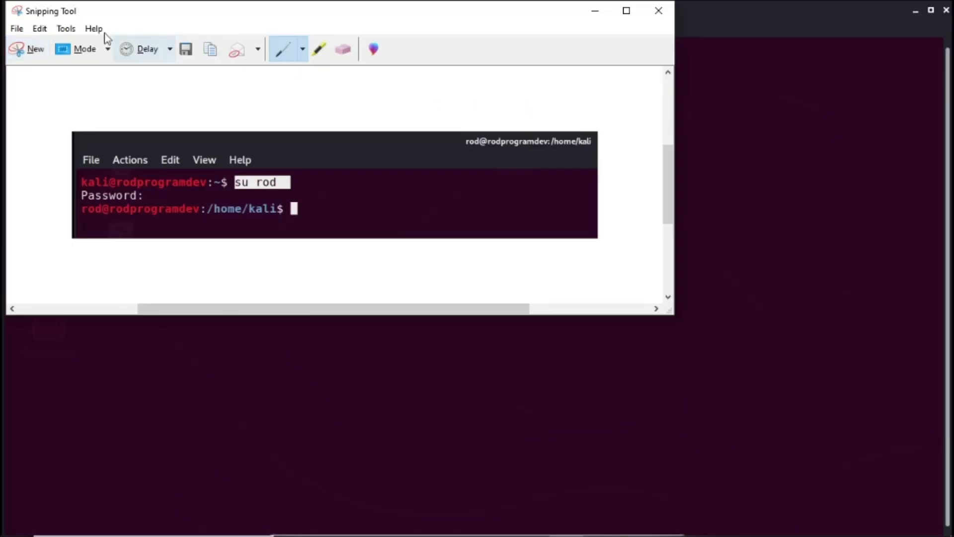
- Save the snip as 32-su-command.PNG in the Linux fundamentals screenshots folder
{"action": "left_click", "coordinate": [17, 29]}
{"action": "left_click", "coordinate": [44, 59]}
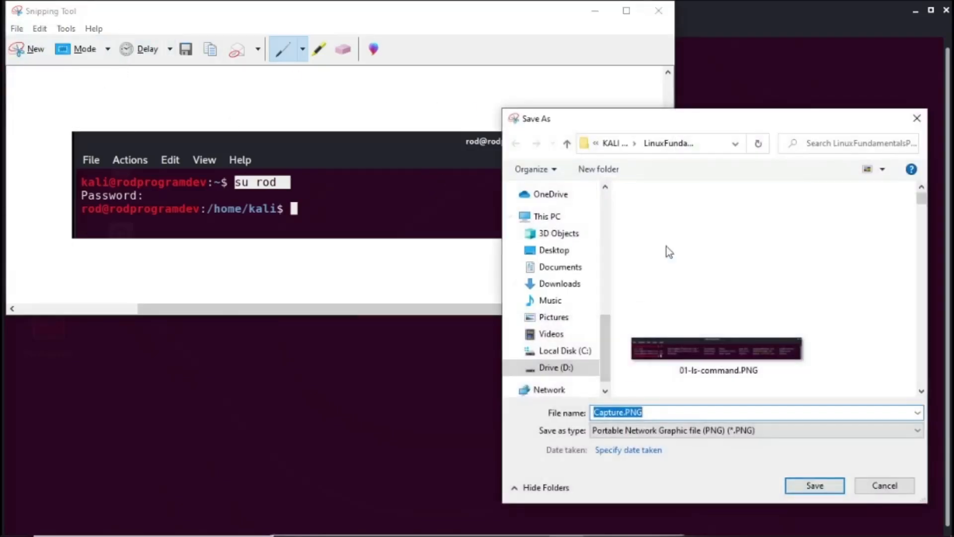
{"action": "scroll", "coordinate": [690, 295], "scroll_direction": "down", "scroll_amount": 5}
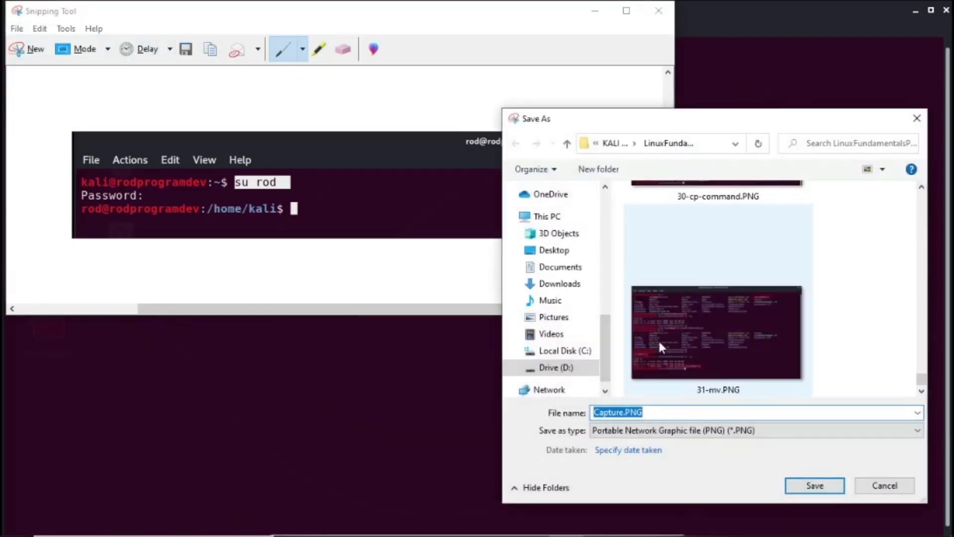
{"action": "type", "text": "32-"}
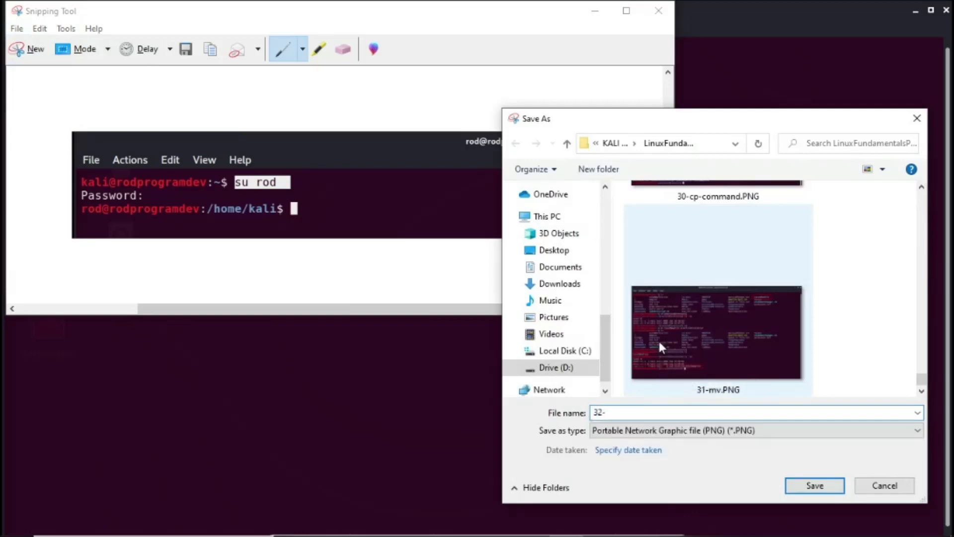
{"action": "type", "text": "su-command"}
{"action": "key", "text": "Return"}
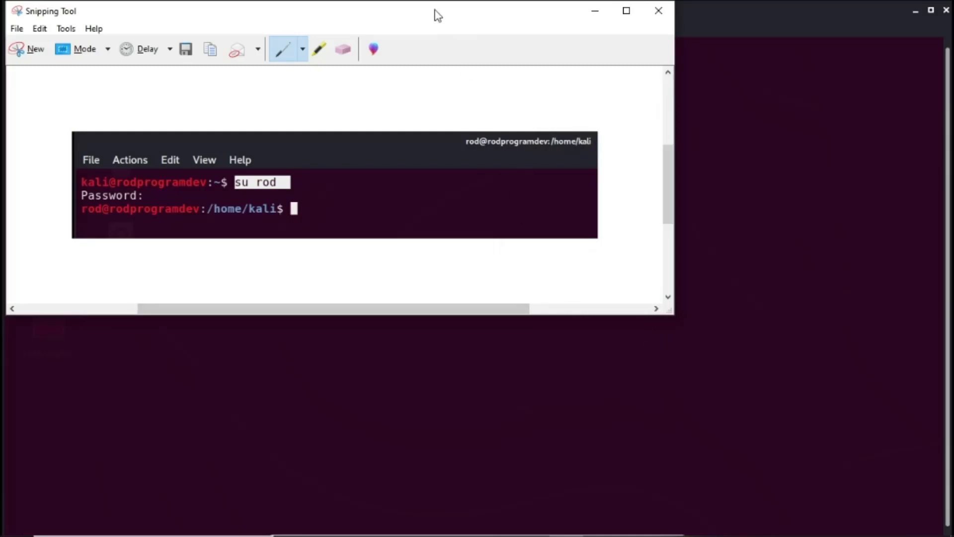
- Copy the snip and paste it into the Word document on a new line below the su command description
{"action": "left_click_drag", "start_coordinate": [436, 15], "coordinate": [610, 147]}
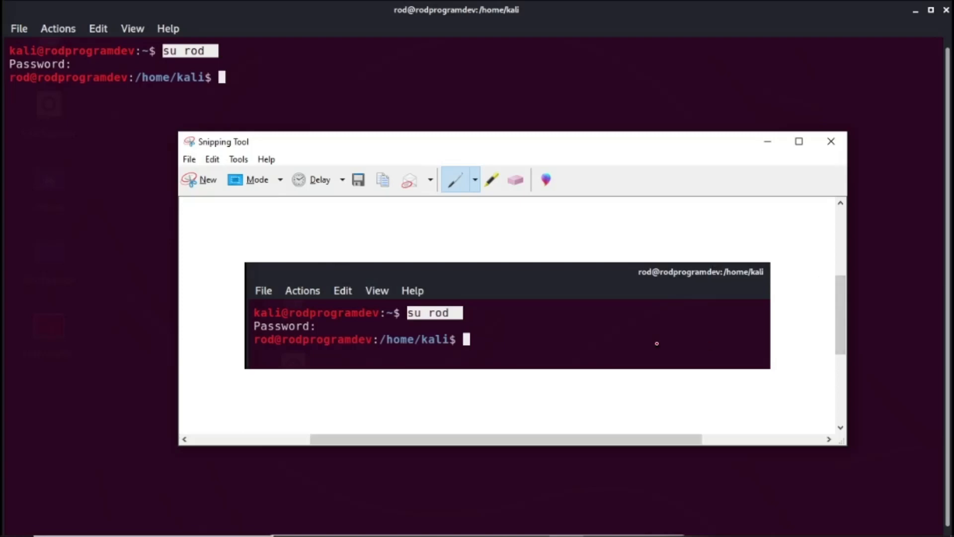
{"action": "right_click", "coordinate": [438, 300]}
{"action": "left_click", "coordinate": [469, 324]}
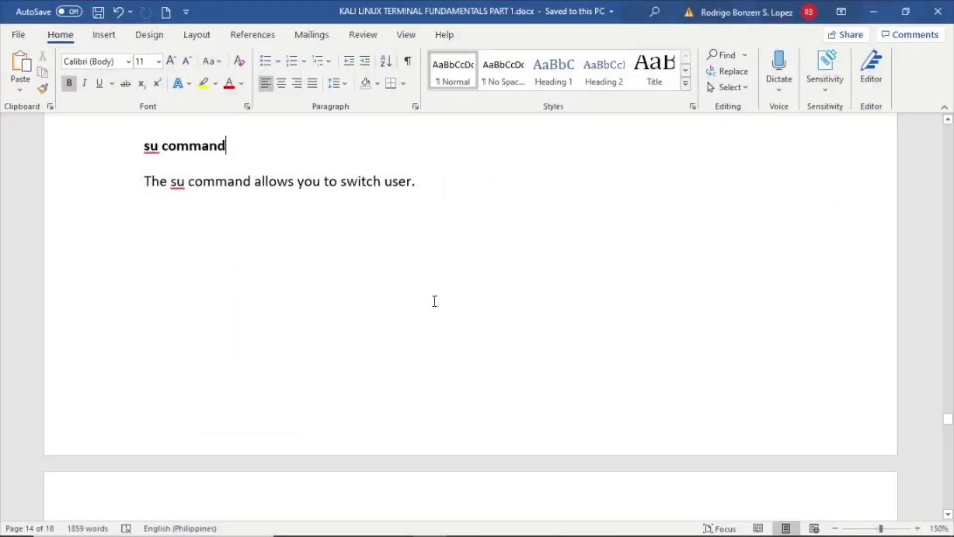
{"action": "left_click", "coordinate": [445, 185]}
{"action": "key", "text": "Return"}
{"action": "key", "text": "ctrl+v"}
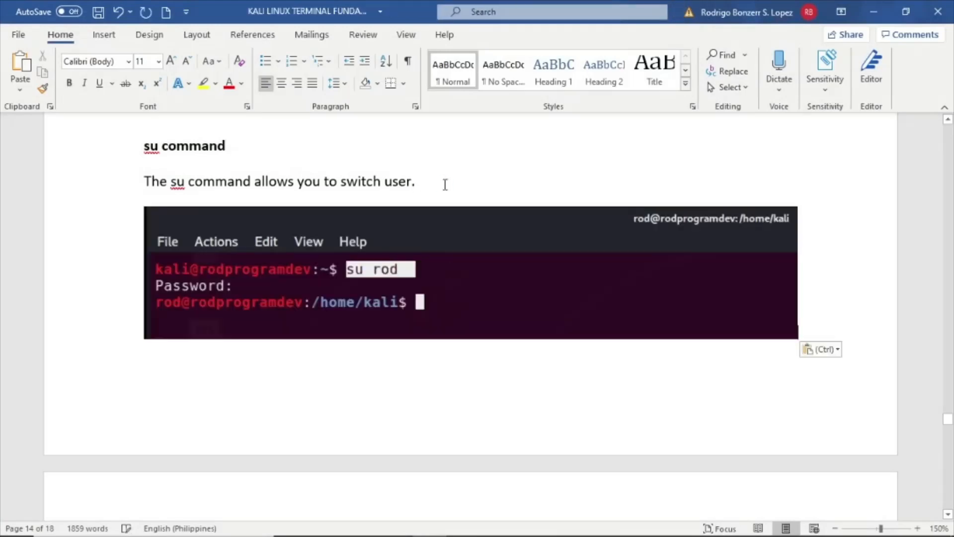
- Switch back to user kali with su kali, entering its password, then run pwd
{"action": "left_click", "coordinate": [874, 12]}
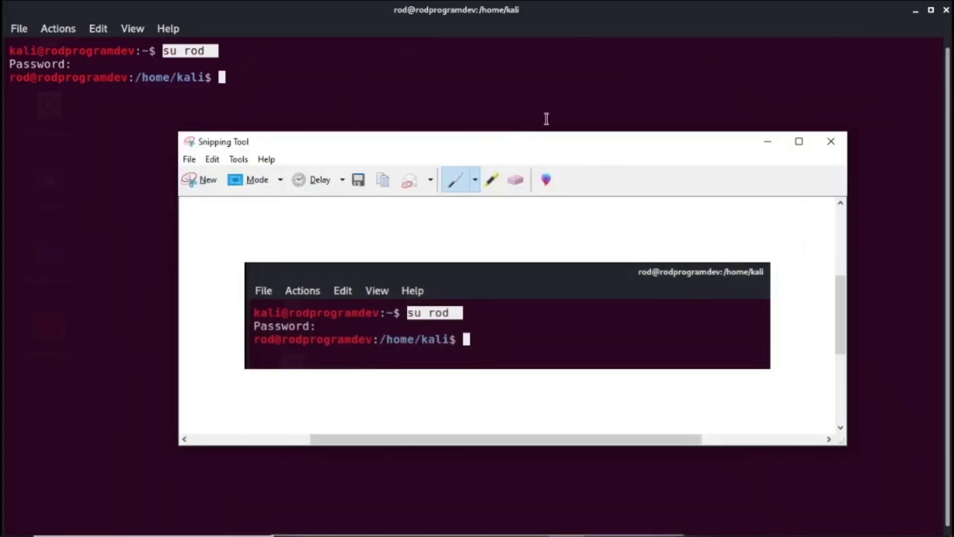
{"action": "left_click", "coordinate": [768, 146]}
{"action": "left_click", "coordinate": [315, 88]}
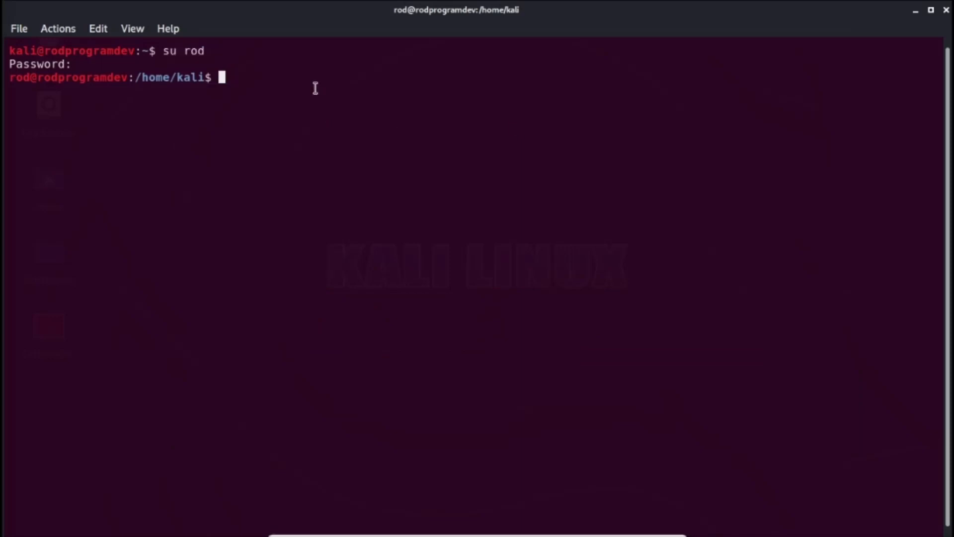
{"action": "type", "text": "su kali"}
{"action": "key", "text": "Return"}
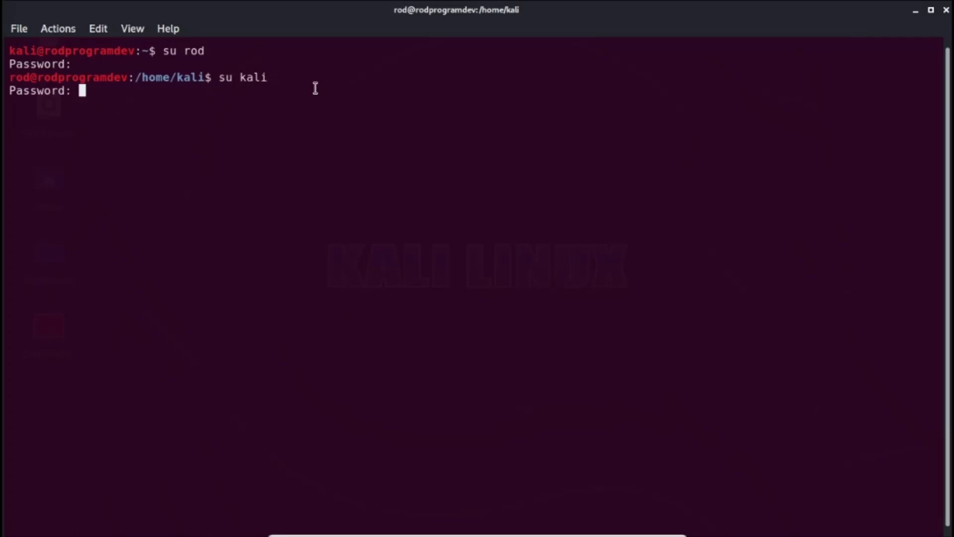
{"action": "key", "text": "Return"}
{"action": "type", "text": "pwd"}
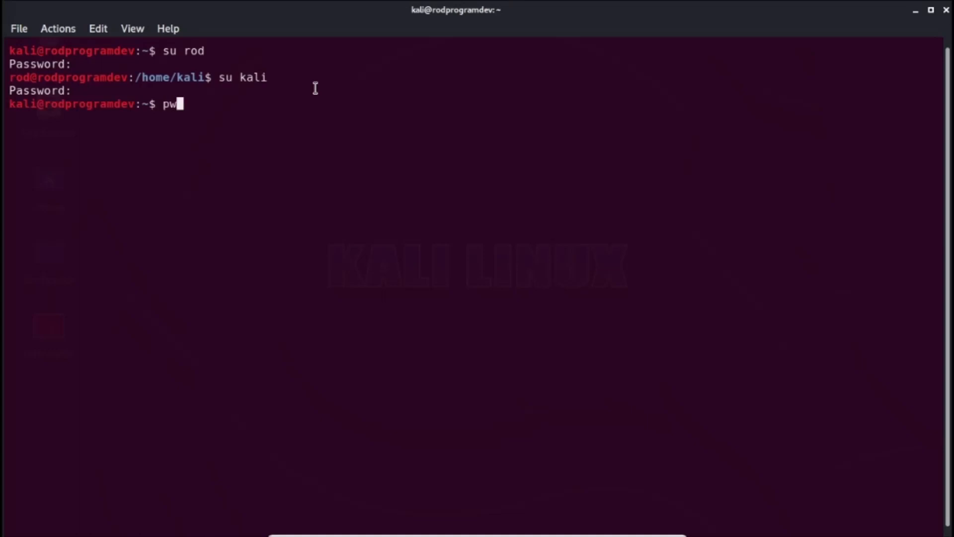
{"action": "key", "text": "Return"}
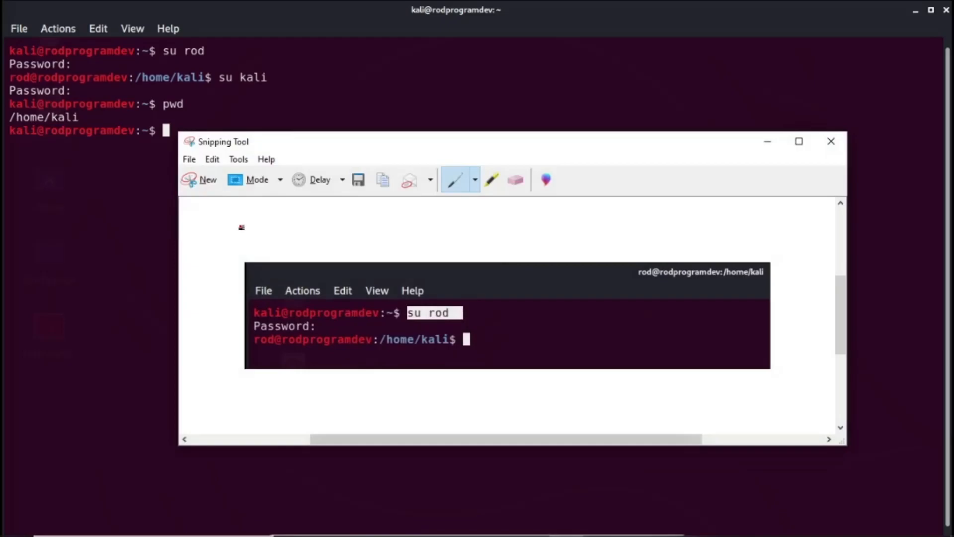
- Snip the top portion of the terminal showing su kali and pwd, and save it as 33-su-command2.PNG in the screenshots folder
{"action": "left_click", "coordinate": [203, 182]}
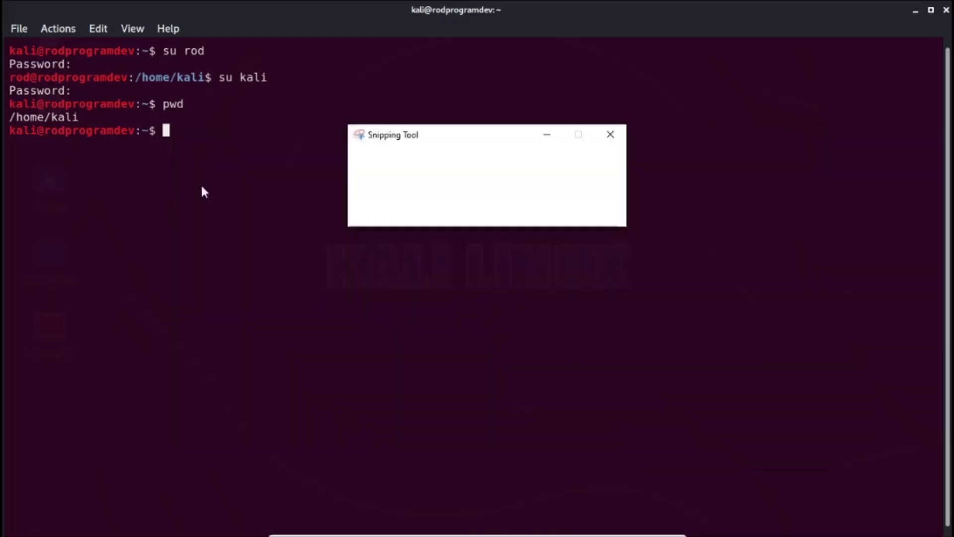
{"action": "left_click_drag", "start_coordinate": [1, 1], "coordinate": [637, 171]}
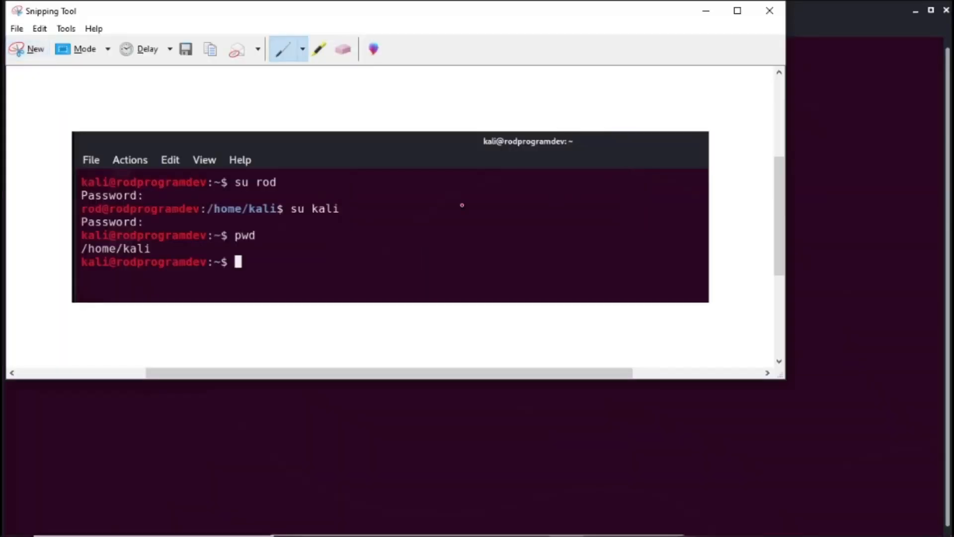
{"action": "left_click", "coordinate": [17, 28]}
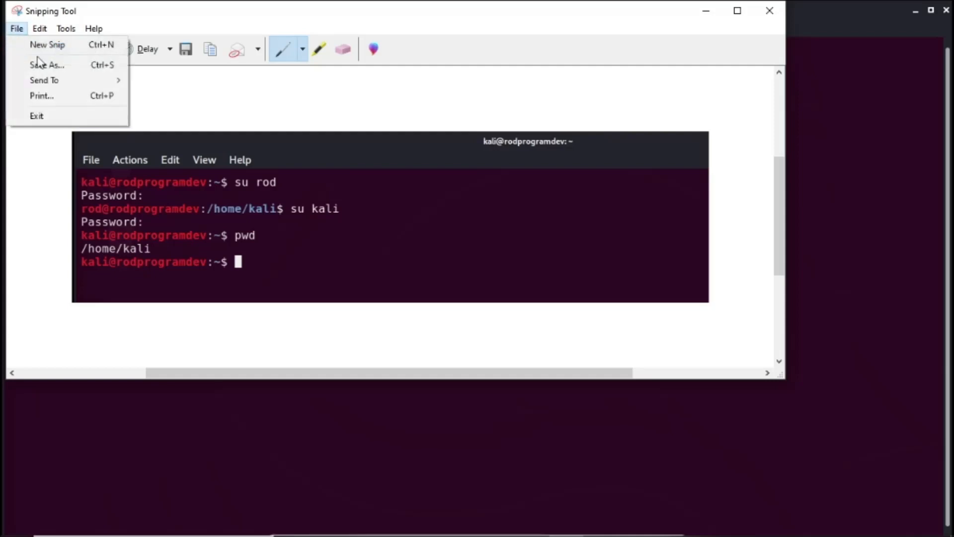
{"action": "left_click", "coordinate": [43, 66]}
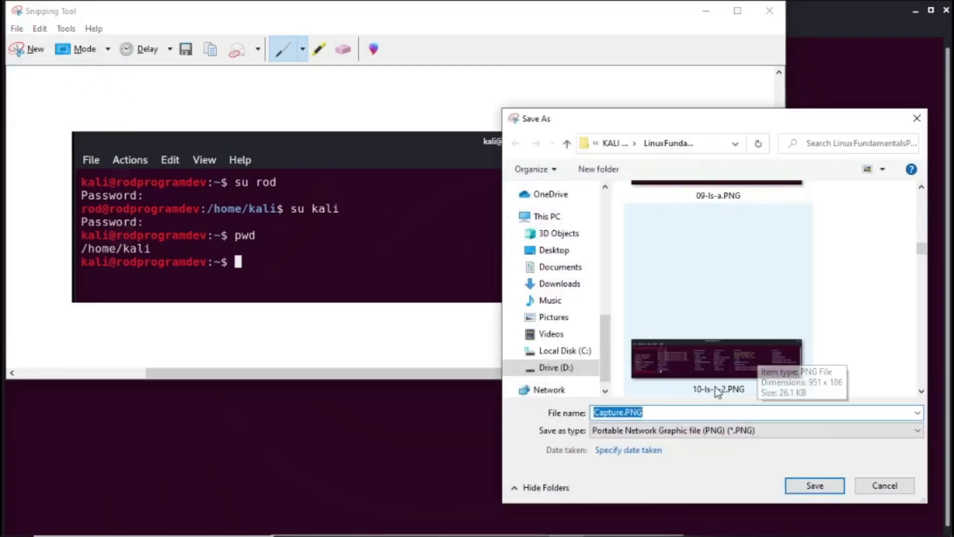
{"action": "left_click_drag", "start_coordinate": [922, 284], "coordinate": [922, 380]}
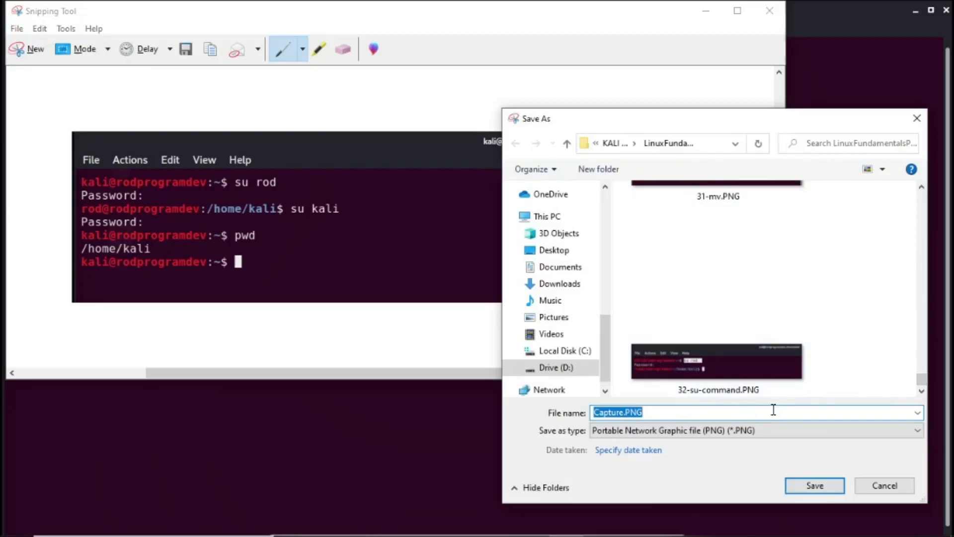
{"action": "type", "text": "33-"}
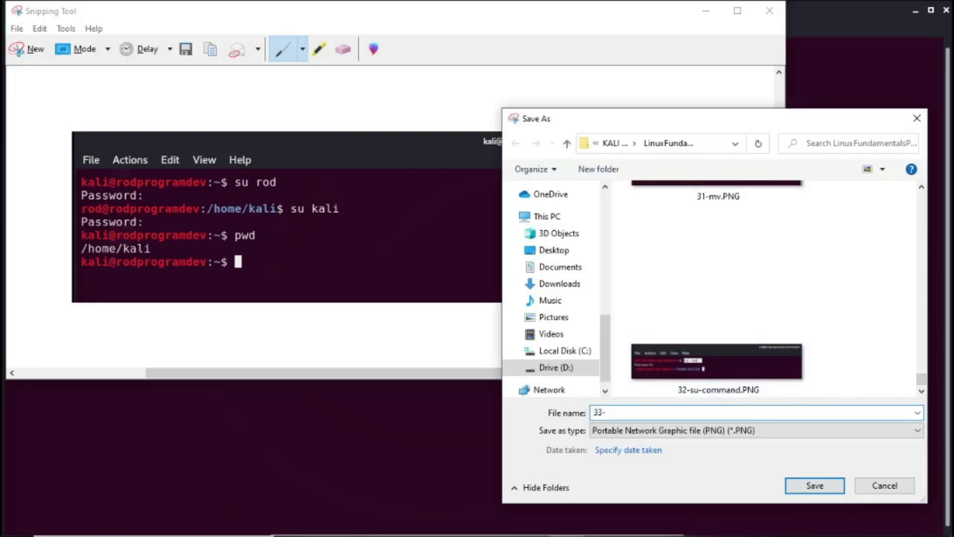
{"action": "type", "text": "su-command2"}
{"action": "key", "text": "Return"}
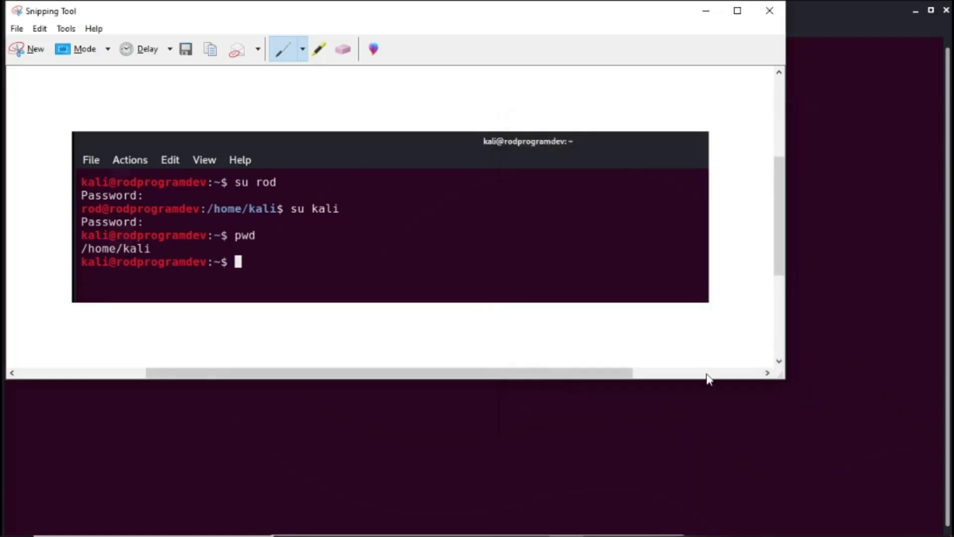
- Copy the snip and paste it into the Word document below the first su command screenshot
{"action": "right_click", "coordinate": [343, 242]}
{"action": "left_click", "coordinate": [377, 264]}
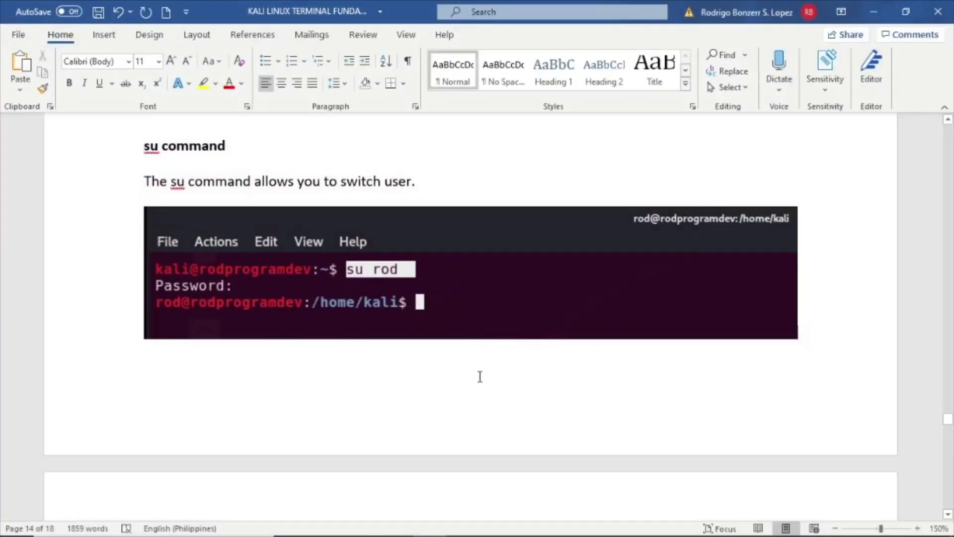
{"action": "left_click", "coordinate": [478, 376]}
{"action": "double_click", "coordinate": [485, 392]}
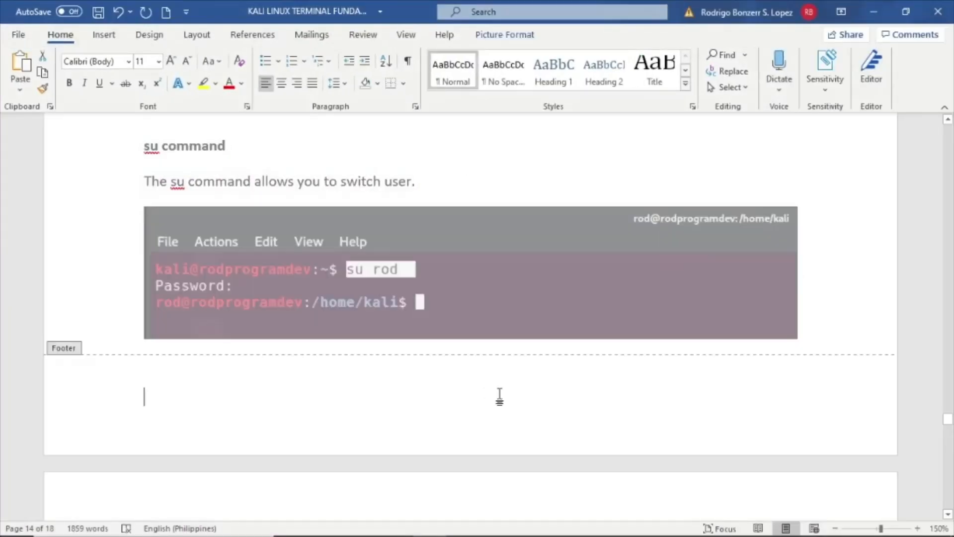
{"action": "scroll", "coordinate": [843, 258], "scroll_direction": "down", "scroll_amount": 3}
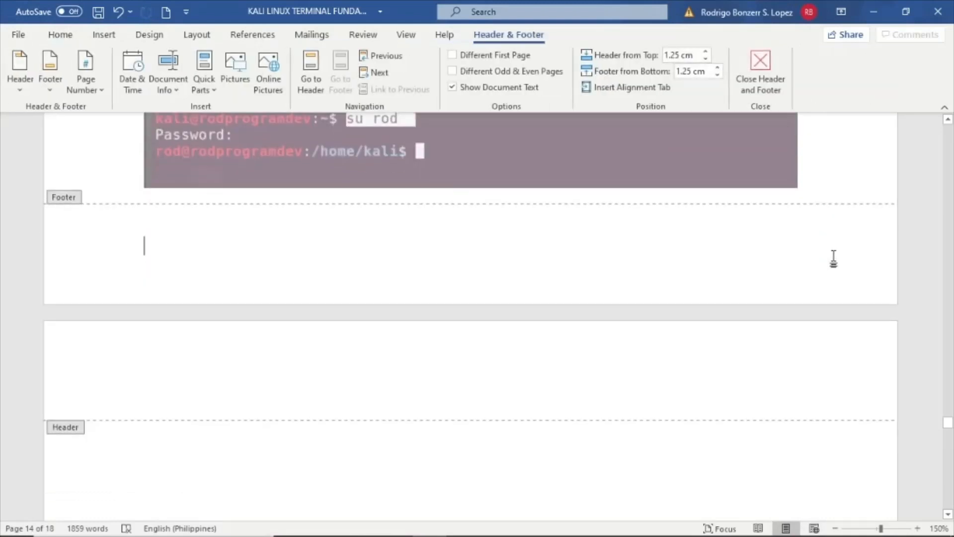
{"action": "double_click", "coordinate": [463, 472]}
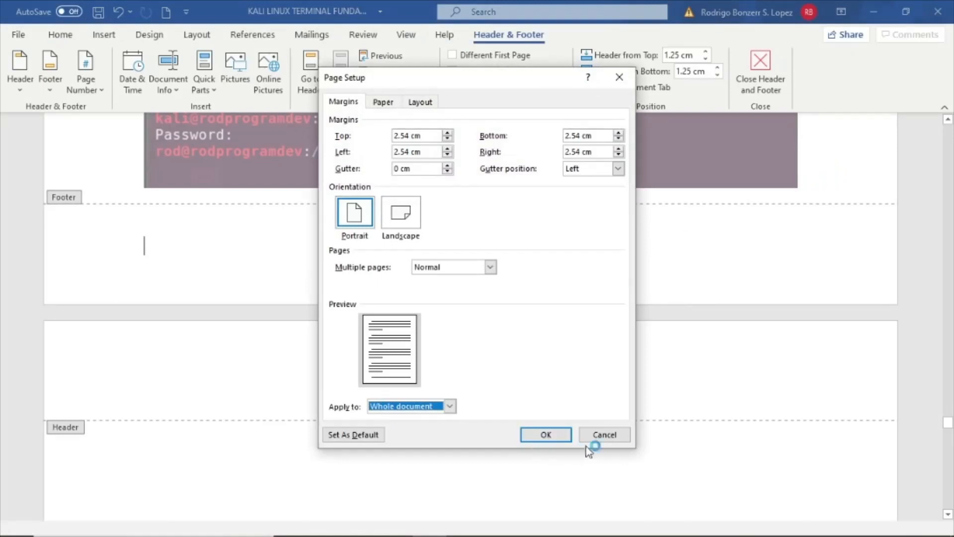
{"action": "left_click", "coordinate": [601, 436]}
{"action": "double_click", "coordinate": [820, 178]}
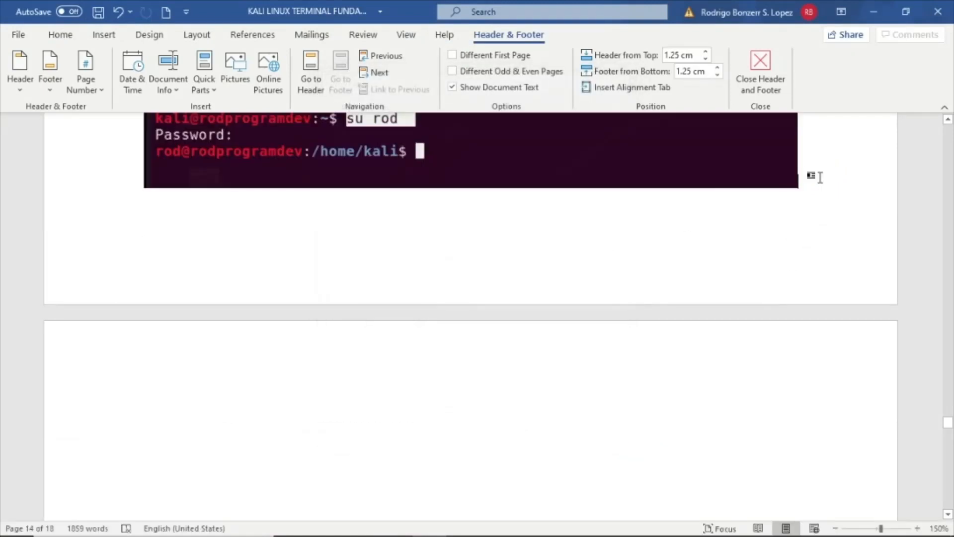
{"action": "key", "text": "Down"}
{"action": "key", "text": "ctrl+v"}
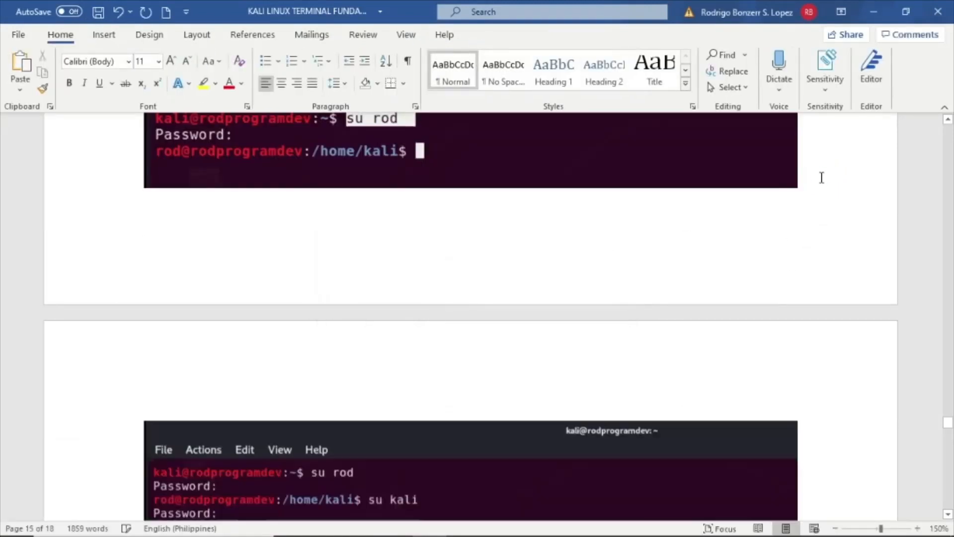
- Save the Word document after checking the pasted screenshots
{"action": "scroll", "coordinate": [821, 177], "scroll_direction": "down", "scroll_amount": 3}
{"action": "scroll", "coordinate": [582, 257], "scroll_direction": "down", "scroll_amount": 2, "text": "ctrl"}
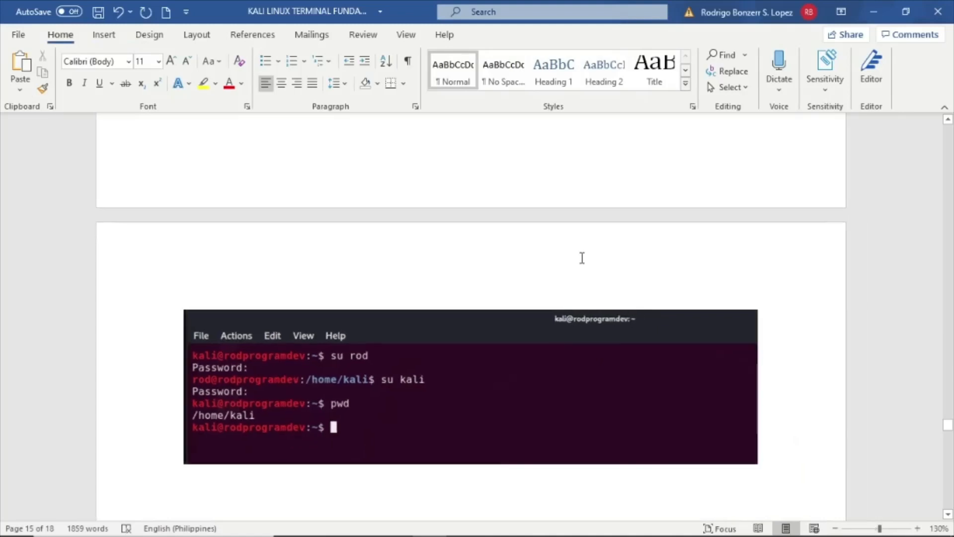
{"action": "scroll", "coordinate": [582, 257], "scroll_direction": "down", "scroll_amount": 1, "text": "ctrl"}
{"action": "scroll", "coordinate": [559, 278], "scroll_direction": "down", "scroll_amount": 1, "text": "ctrl"}
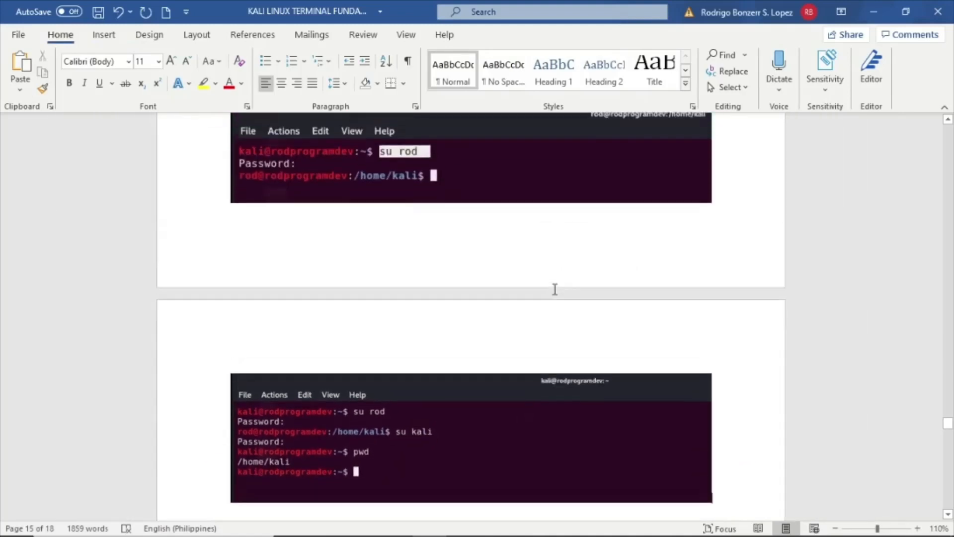
{"action": "scroll", "coordinate": [555, 289], "scroll_direction": "up", "scroll_amount": 5}
{"action": "scroll", "coordinate": [555, 288], "scroll_direction": "down", "scroll_amount": 3}
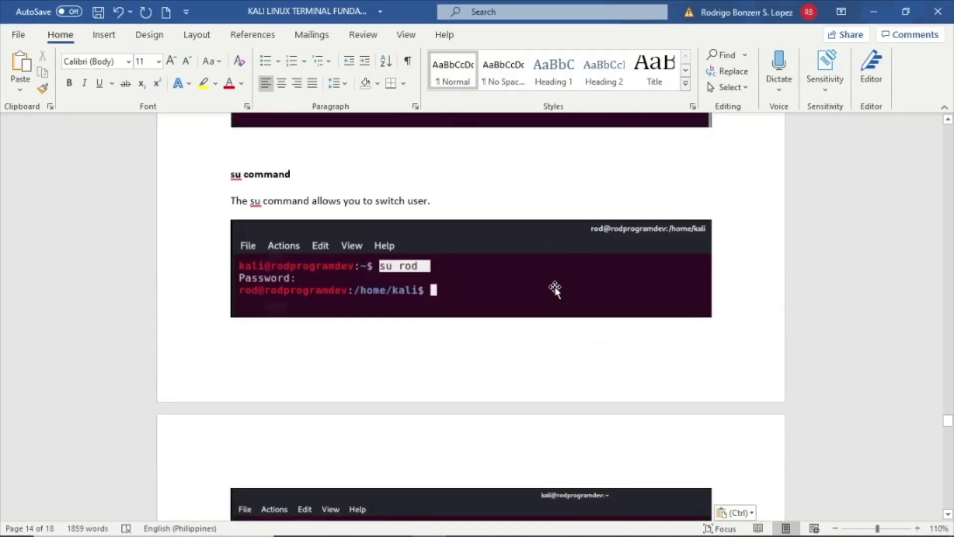
{"action": "scroll", "coordinate": [555, 288], "scroll_direction": "down", "scroll_amount": 4}
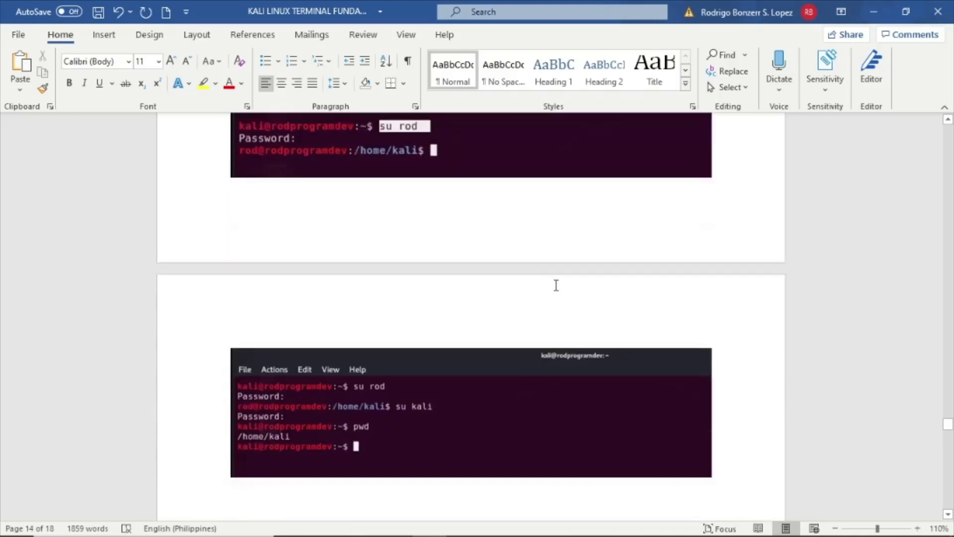
{"action": "scroll", "coordinate": [484, 364], "scroll_direction": "up", "scroll_amount": 2}
{"action": "left_click", "coordinate": [97, 13]}
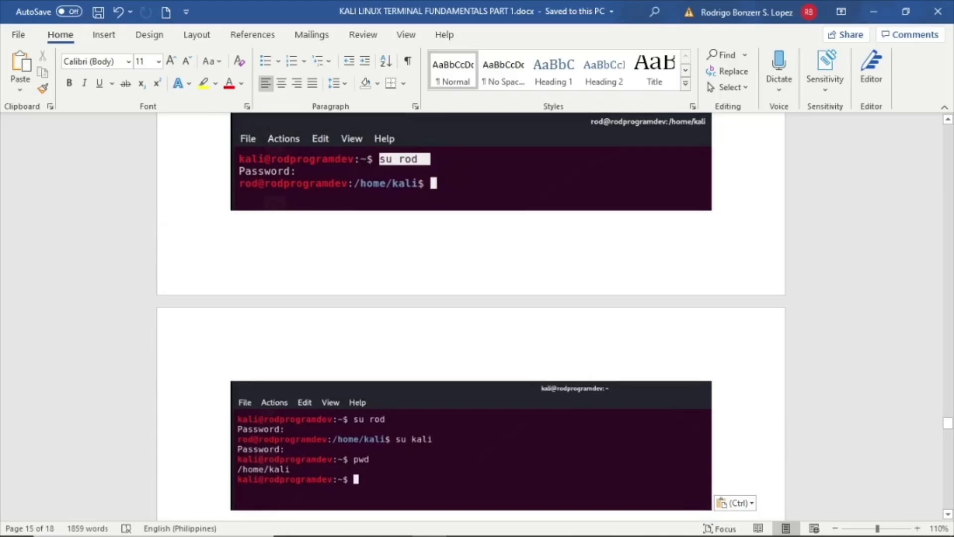
- Switch to the WordPress post editor and start a new block after the su command description
{"action": "left_click", "coordinate": [325, 535]}
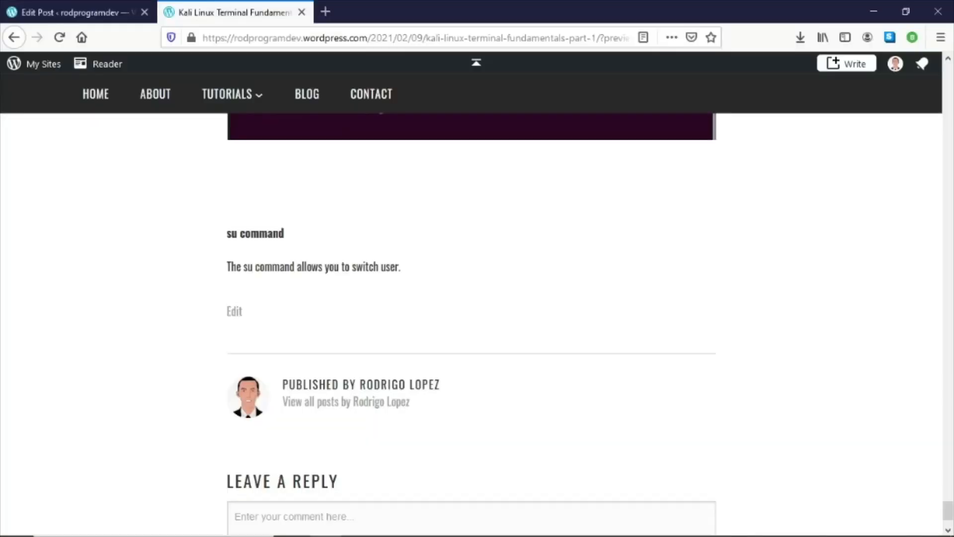
{"action": "scroll", "coordinate": [678, 374], "scroll_direction": "up", "scroll_amount": 8}
{"action": "scroll", "coordinate": [651, 363], "scroll_direction": "down", "scroll_amount": 3}
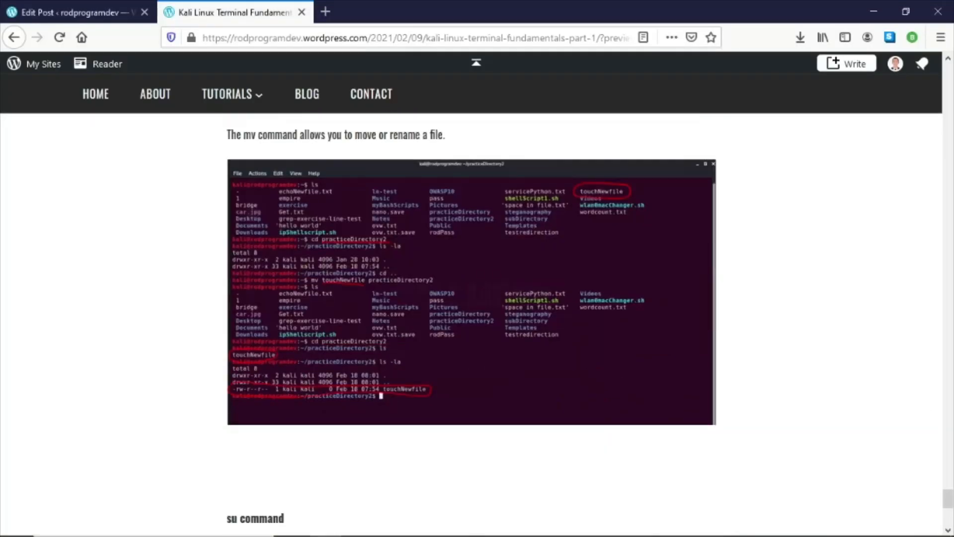
{"action": "left_click", "coordinate": [74, 13]}
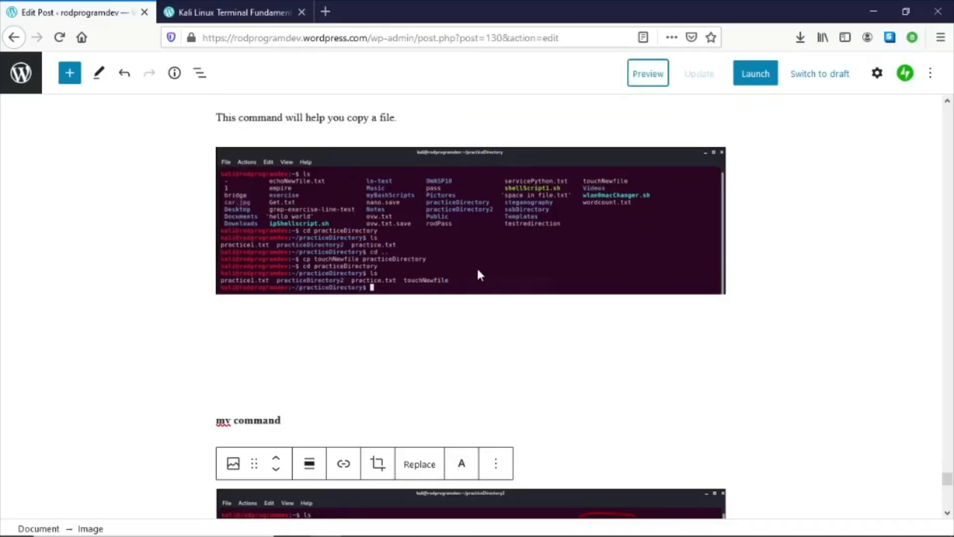
{"action": "scroll", "coordinate": [476, 266], "scroll_direction": "down", "scroll_amount": 10}
{"action": "left_click", "coordinate": [430, 293]}
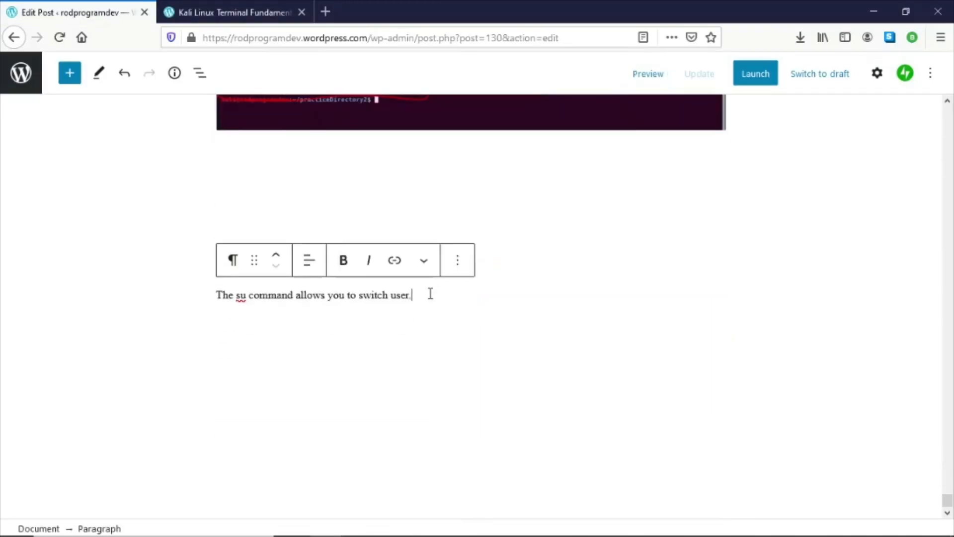
{"action": "key", "text": "Return"}
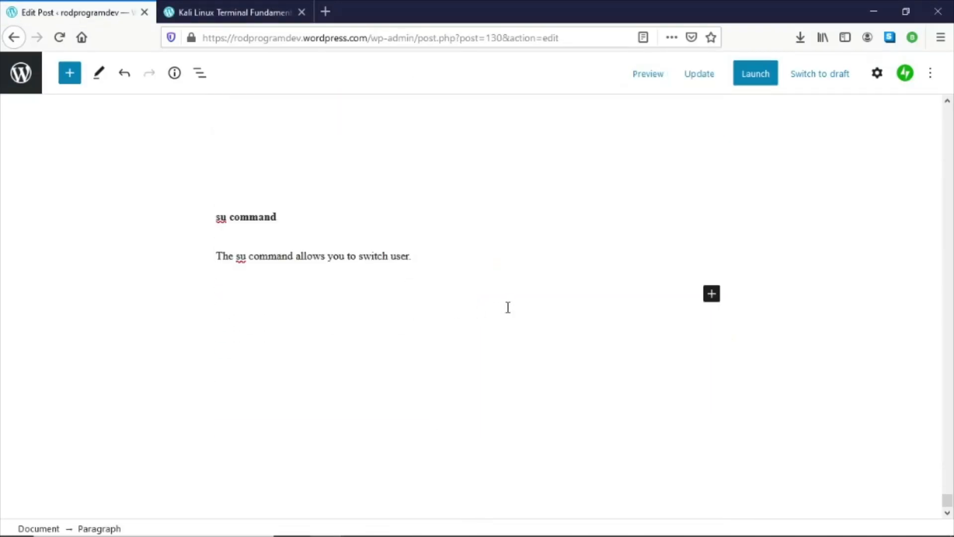
- Insert an image block below the su description, uploading 32-su-command.PNG from the Linux fundamentals folder
{"action": "left_click", "coordinate": [713, 295]}
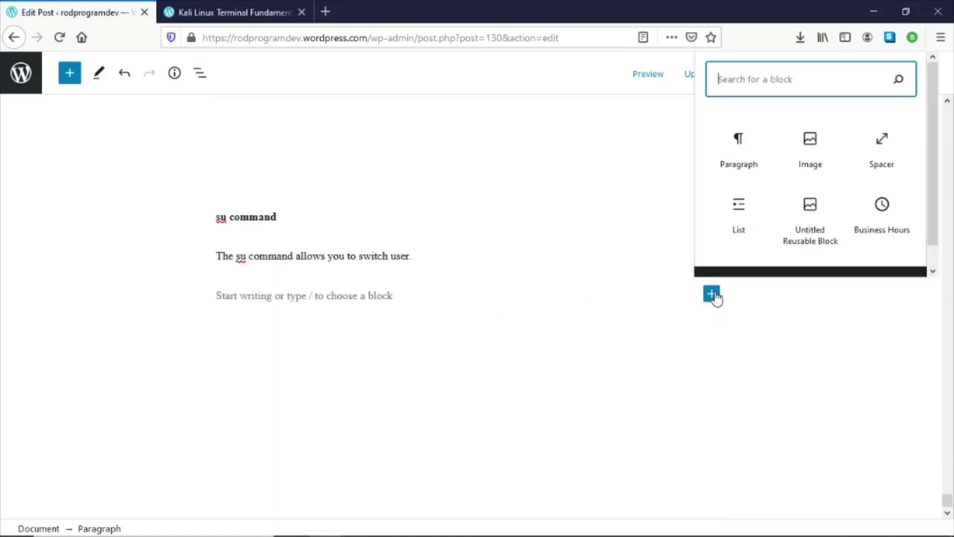
{"action": "left_click", "coordinate": [811, 148]}
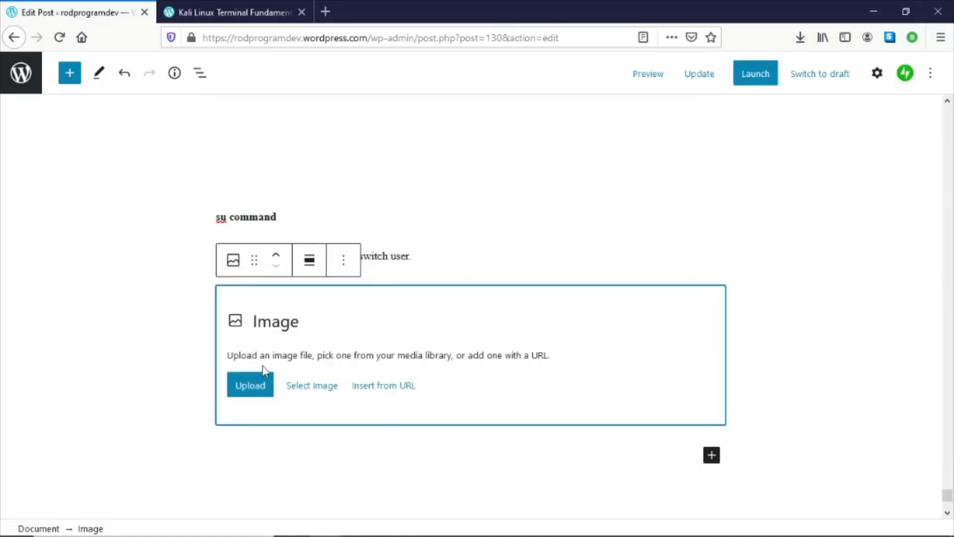
{"action": "left_click", "coordinate": [255, 382]}
{"action": "scroll", "coordinate": [328, 261], "scroll_direction": "down", "scroll_amount": 5}
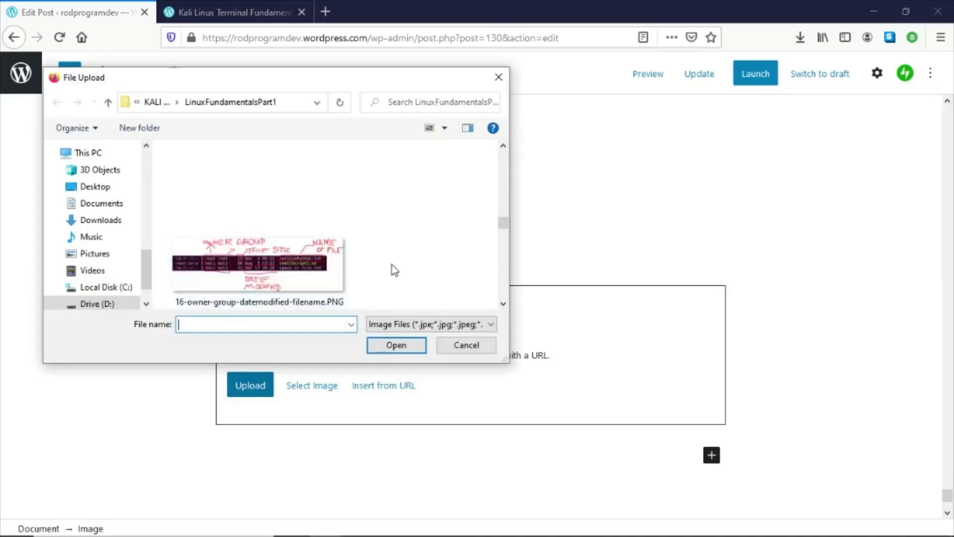
{"action": "scroll", "coordinate": [394, 270], "scroll_direction": "down", "scroll_amount": 8}
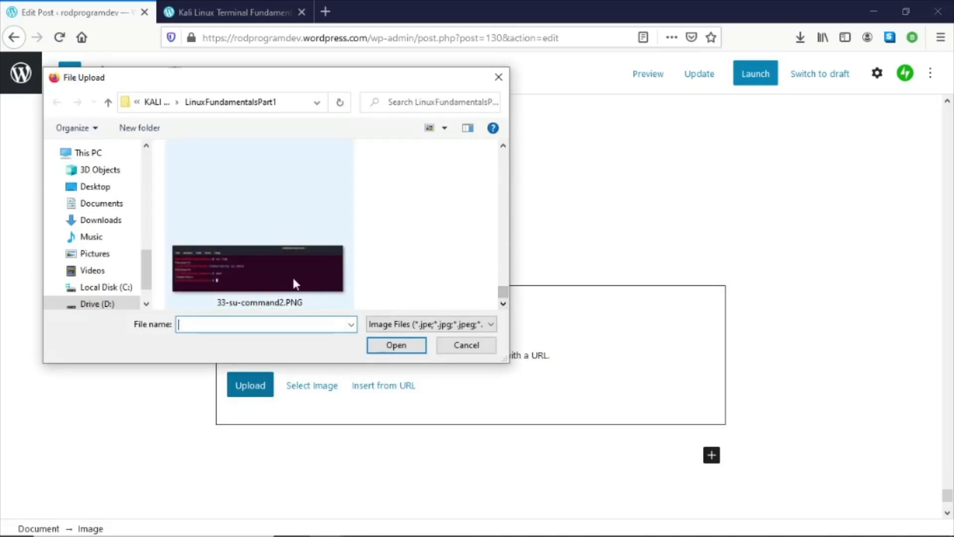
{"action": "left_click", "coordinate": [503, 146]}
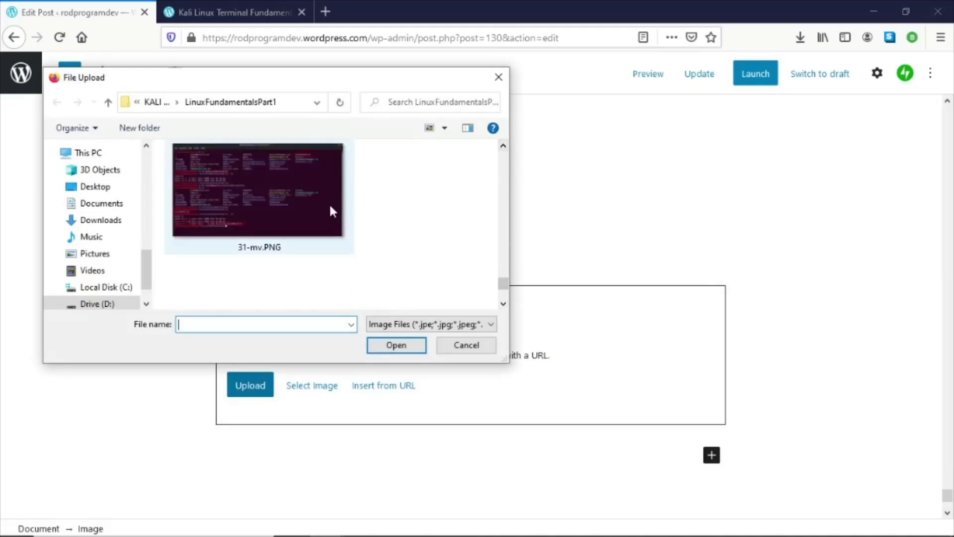
{"action": "left_click", "coordinate": [503, 304]}
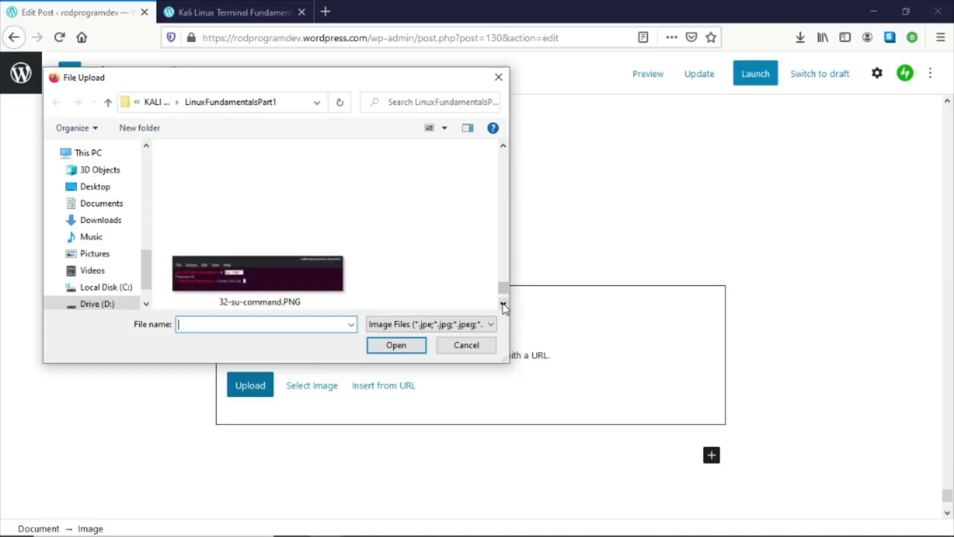
{"action": "double_click", "coordinate": [341, 284]}
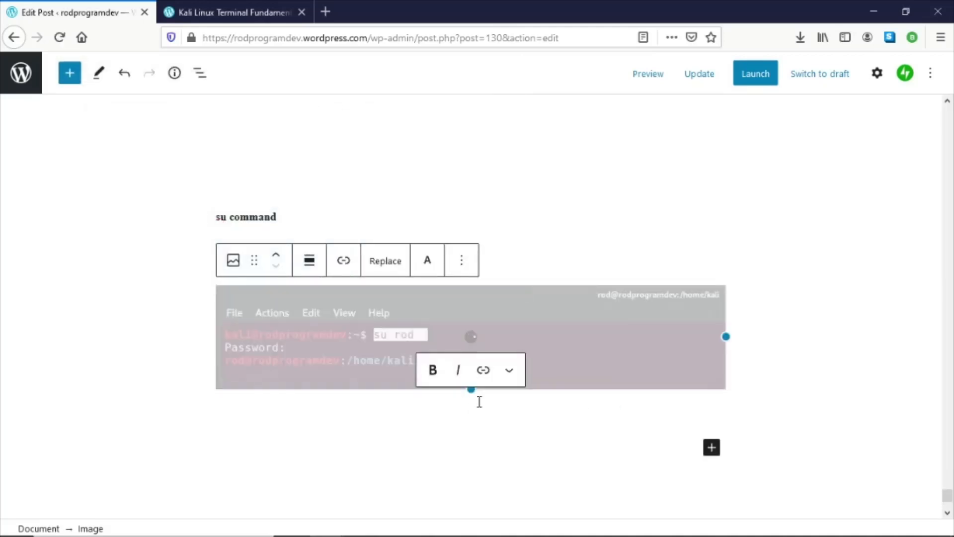
- Add another image block below that screenshot, uploading 33-su-command2.PNG
{"action": "scroll", "coordinate": [819, 391], "scroll_direction": "down", "scroll_amount": 4}
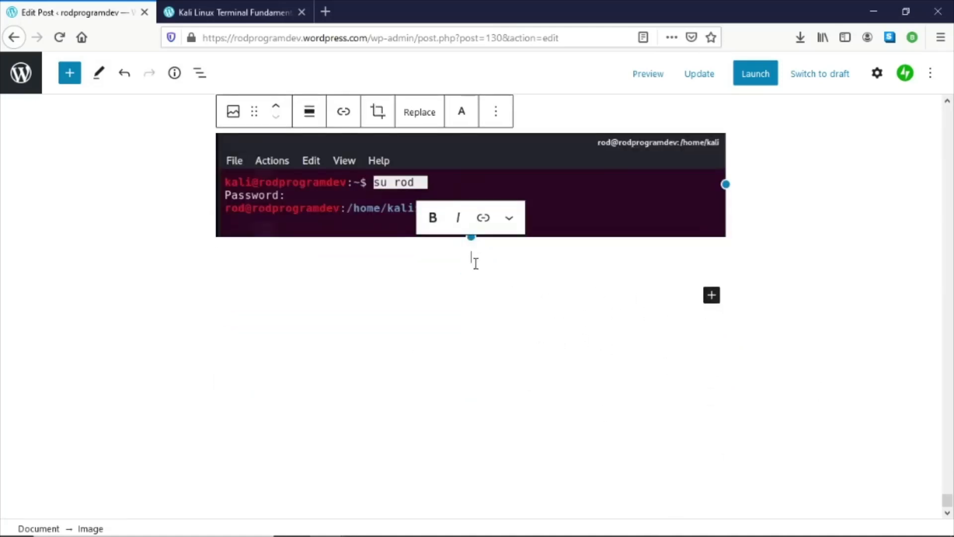
{"action": "left_click", "coordinate": [471, 267]}
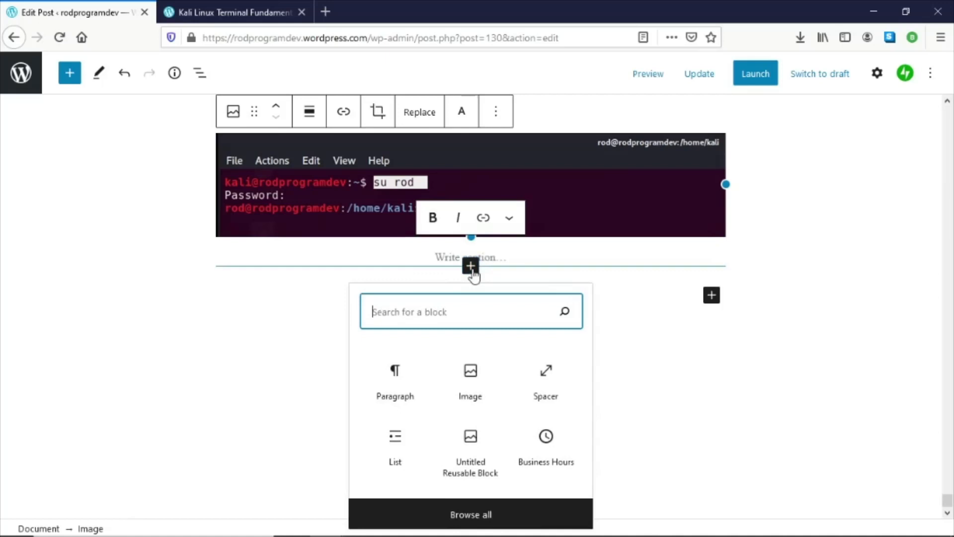
{"action": "left_click", "coordinate": [470, 384]}
{"action": "left_click", "coordinate": [250, 361]}
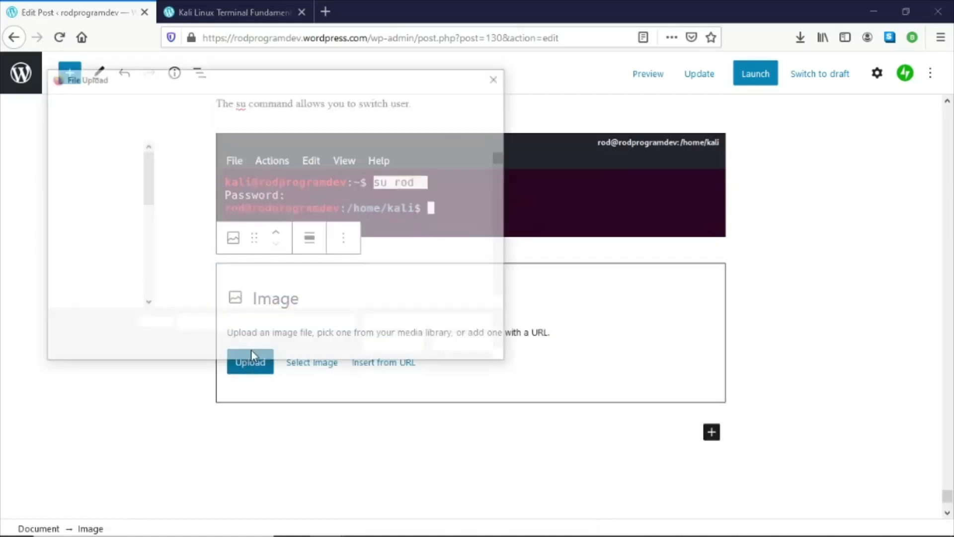
{"action": "left_click_drag", "start_coordinate": [503, 165], "coordinate": [512, 303]}
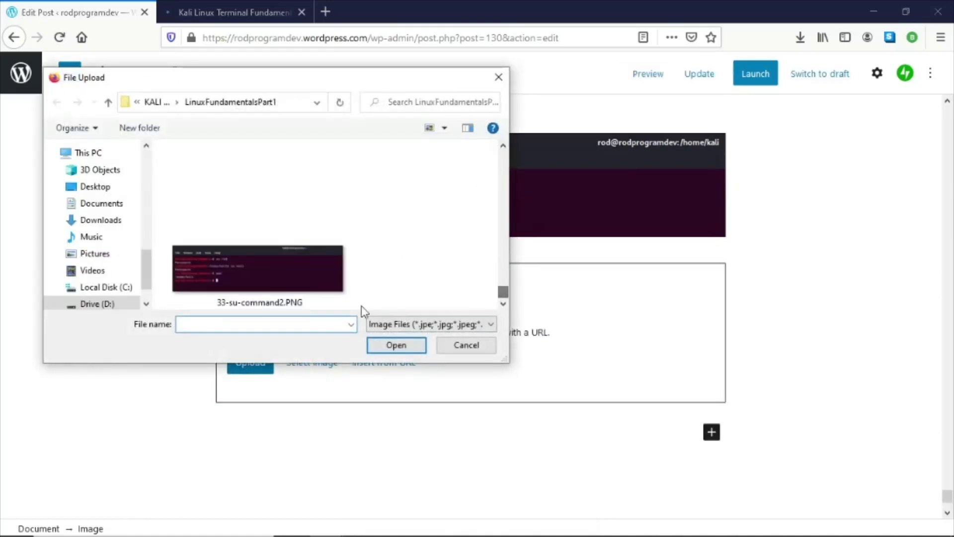
{"action": "double_click", "coordinate": [276, 282]}
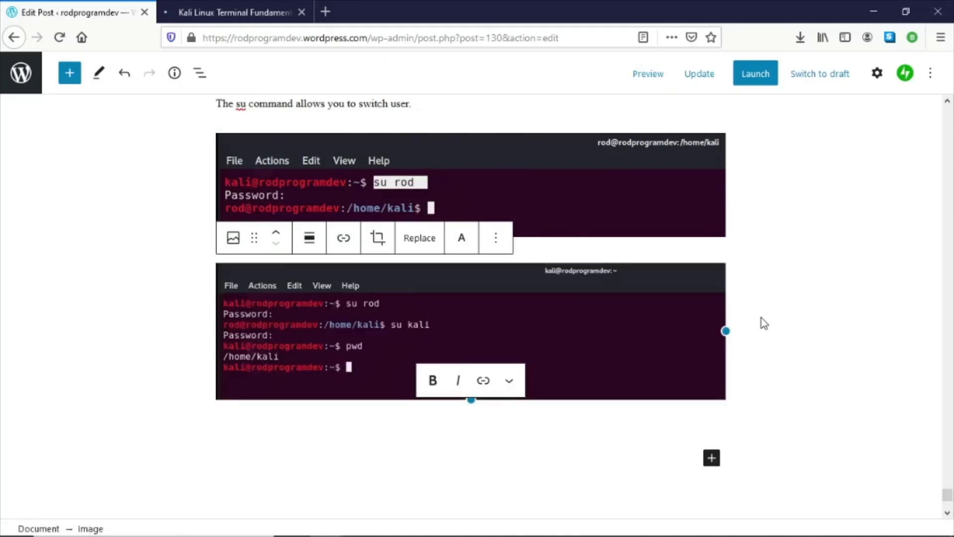
- Scroll back through the whole post up to its title and update the post
{"action": "scroll", "coordinate": [760, 318], "scroll_direction": "up", "scroll_amount": 5}
{"action": "scroll", "coordinate": [759, 323], "scroll_direction": "up", "scroll_amount": 15}
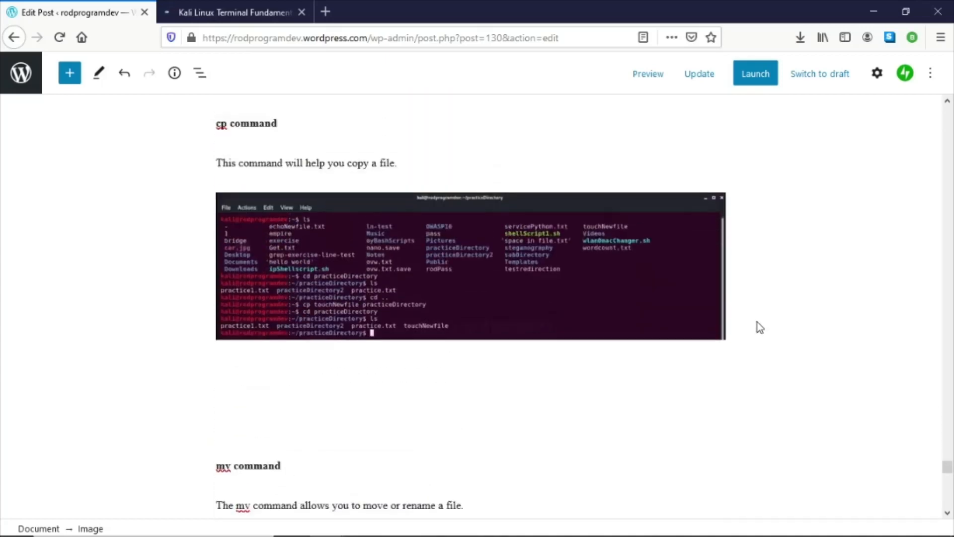
{"action": "scroll", "coordinate": [757, 323], "scroll_direction": "down", "scroll_amount": 10}
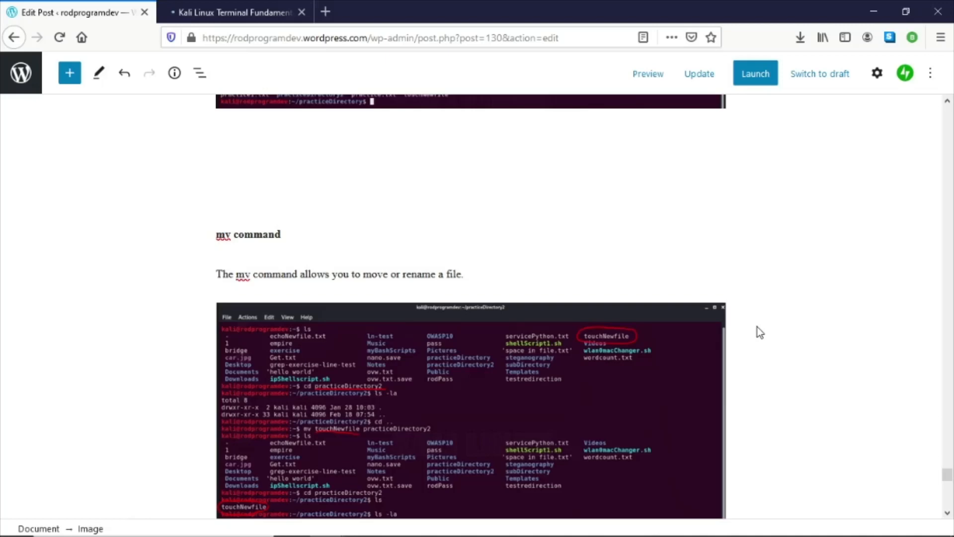
{"action": "scroll", "coordinate": [757, 327], "scroll_direction": "down", "scroll_amount": 12}
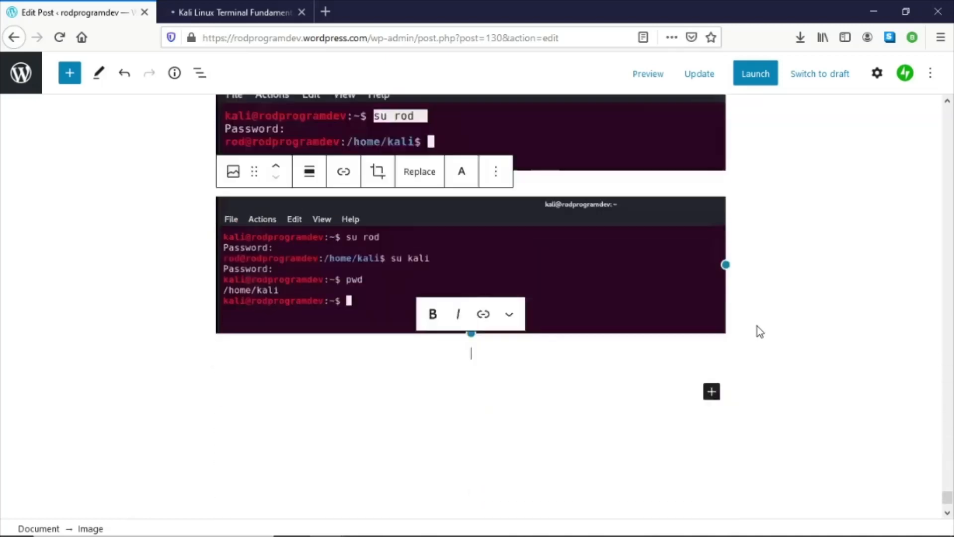
{"action": "scroll", "coordinate": [757, 326], "scroll_direction": "down", "scroll_amount": 2}
{"action": "scroll", "coordinate": [756, 326], "scroll_direction": "up", "scroll_amount": 12}
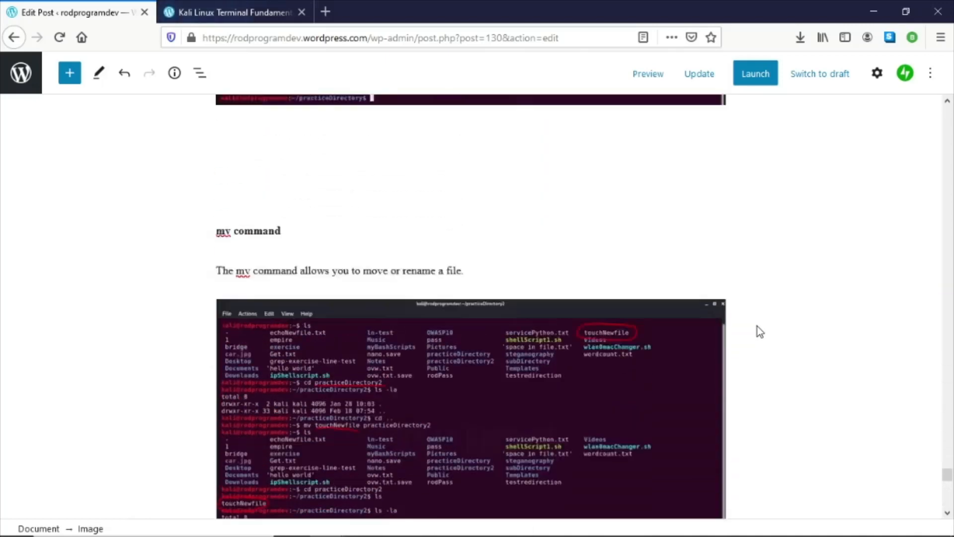
{"action": "scroll", "coordinate": [756, 326], "scroll_direction": "up", "scroll_amount": 10}
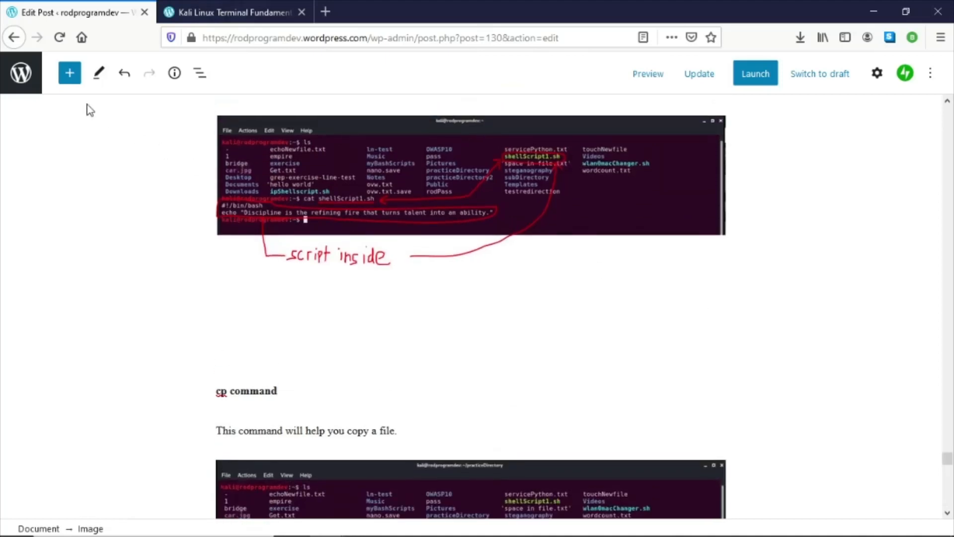
{"action": "left_click", "coordinate": [554, 344]}
{"action": "scroll", "coordinate": [599, 267], "scroll_direction": "up", "scroll_amount": 15}
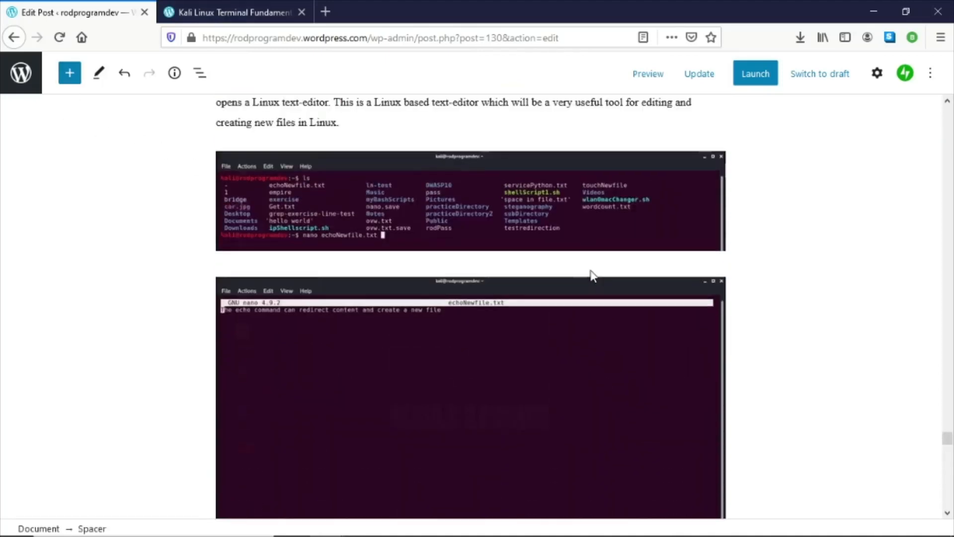
{"action": "scroll", "coordinate": [589, 271], "scroll_direction": "up", "scroll_amount": 3}
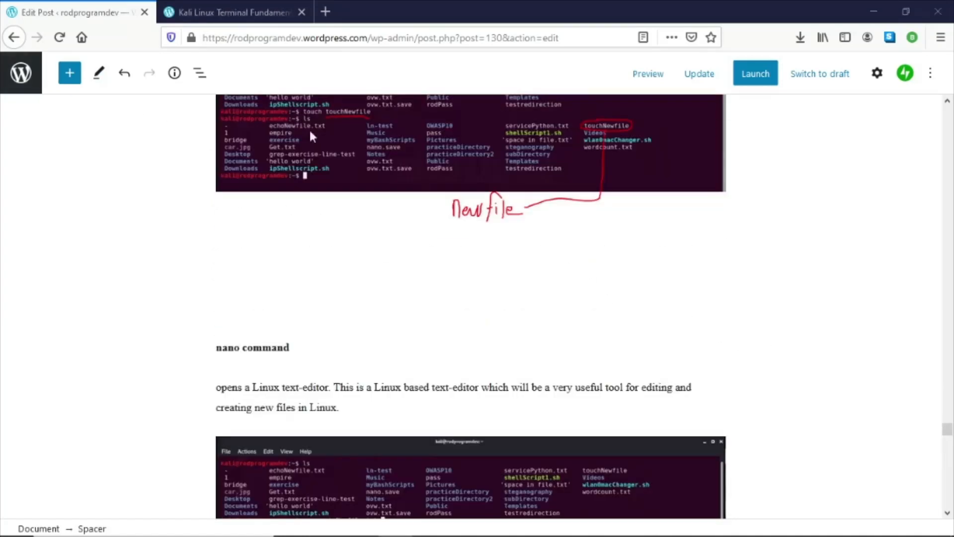
{"action": "scroll", "coordinate": [658, 274], "scroll_direction": "up", "scroll_amount": 15}
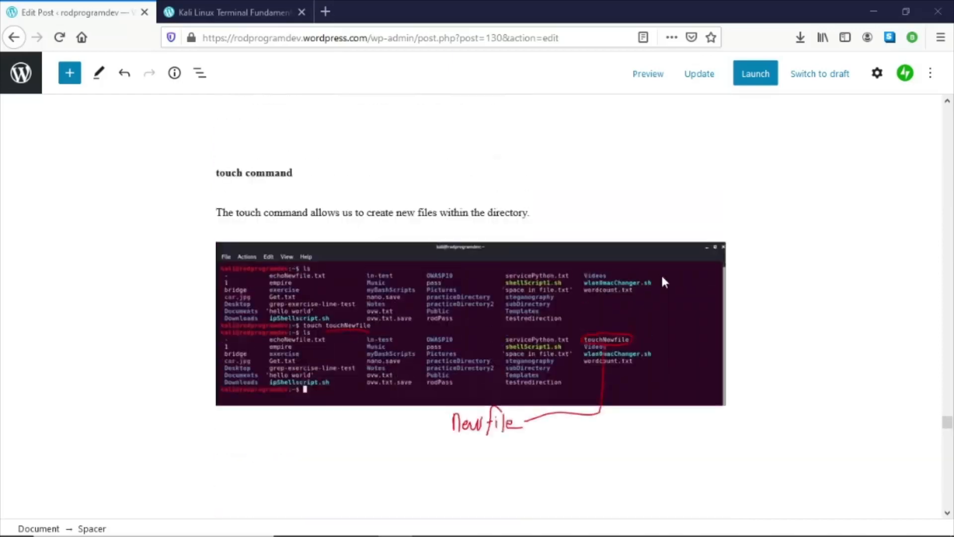
{"action": "scroll", "coordinate": [661, 284], "scroll_direction": "up", "scroll_amount": 20}
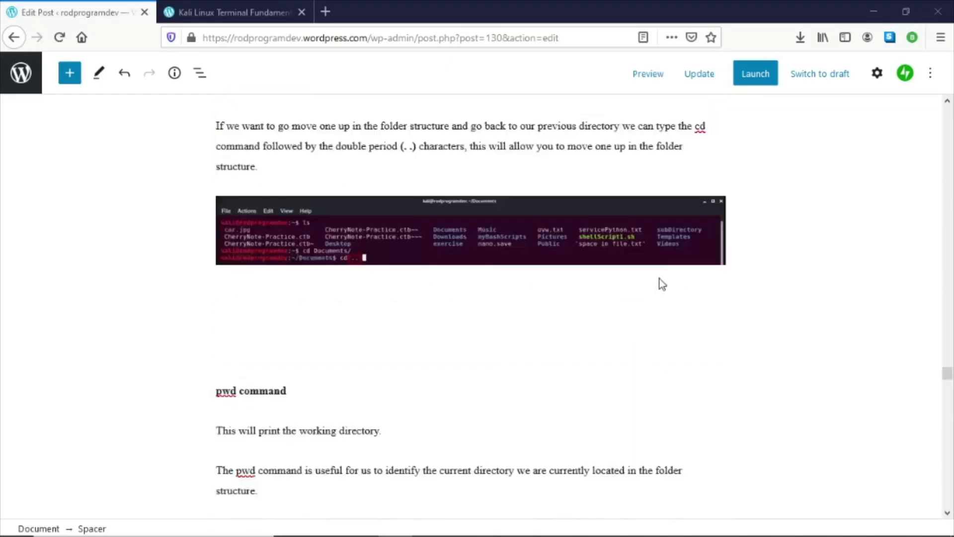
{"action": "scroll", "coordinate": [661, 281], "scroll_direction": "up", "scroll_amount": 20}
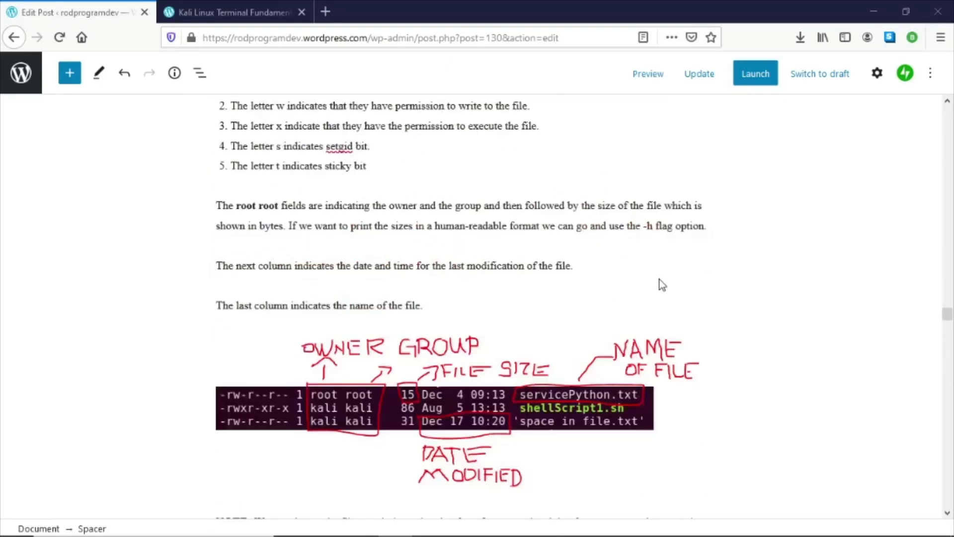
{"action": "scroll", "coordinate": [658, 276], "scroll_direction": "up", "scroll_amount": 20}
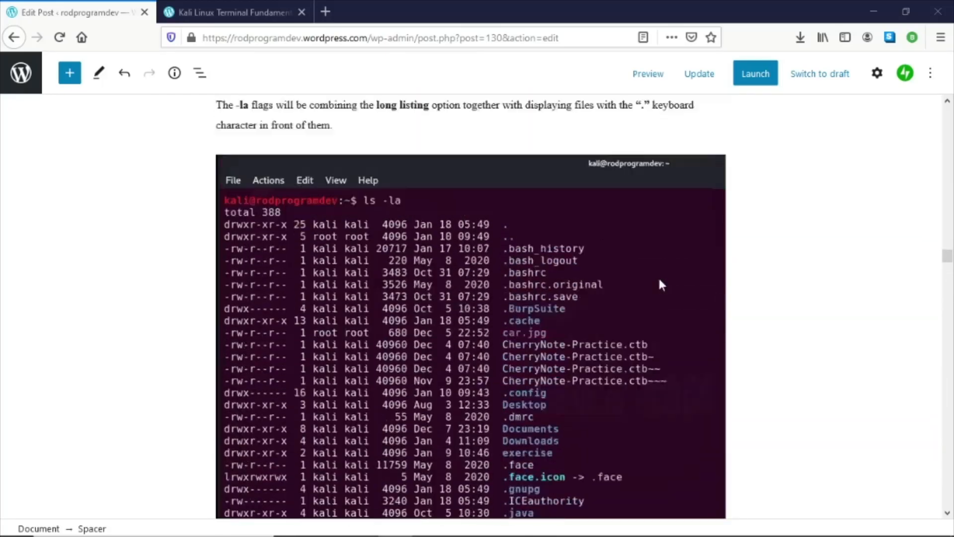
{"action": "scroll", "coordinate": [660, 281], "scroll_direction": "up", "scroll_amount": 20}
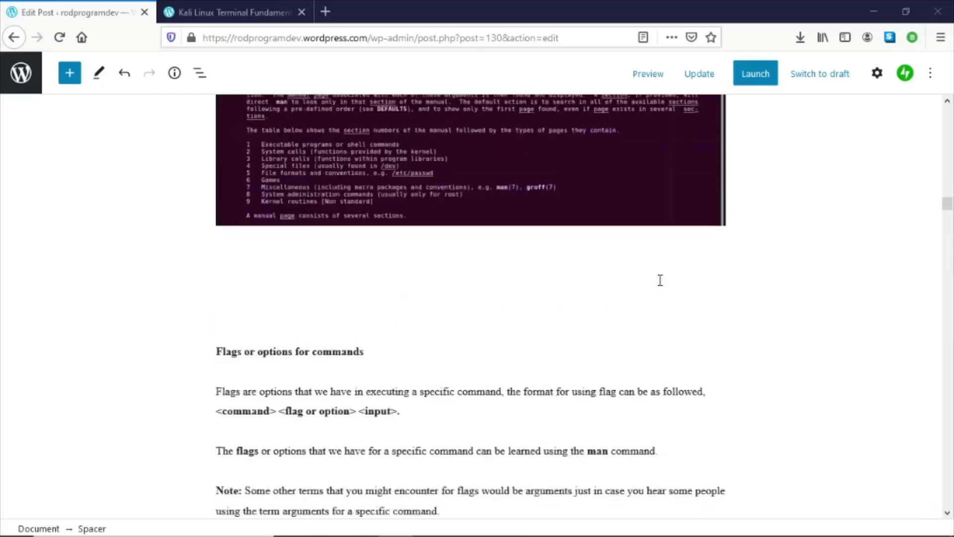
{"action": "scroll", "coordinate": [659, 283], "scroll_direction": "up", "scroll_amount": 20}
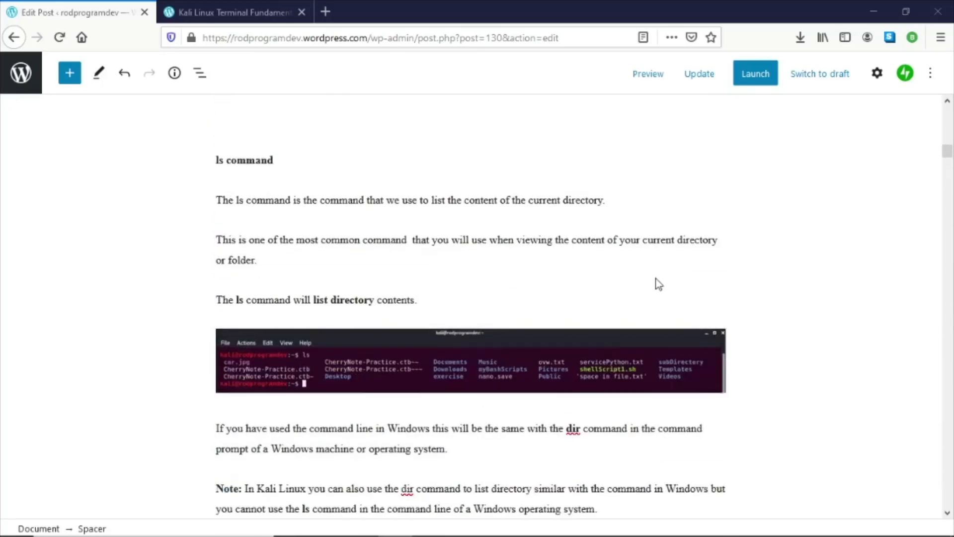
{"action": "scroll", "coordinate": [655, 275], "scroll_direction": "up", "scroll_amount": 2}
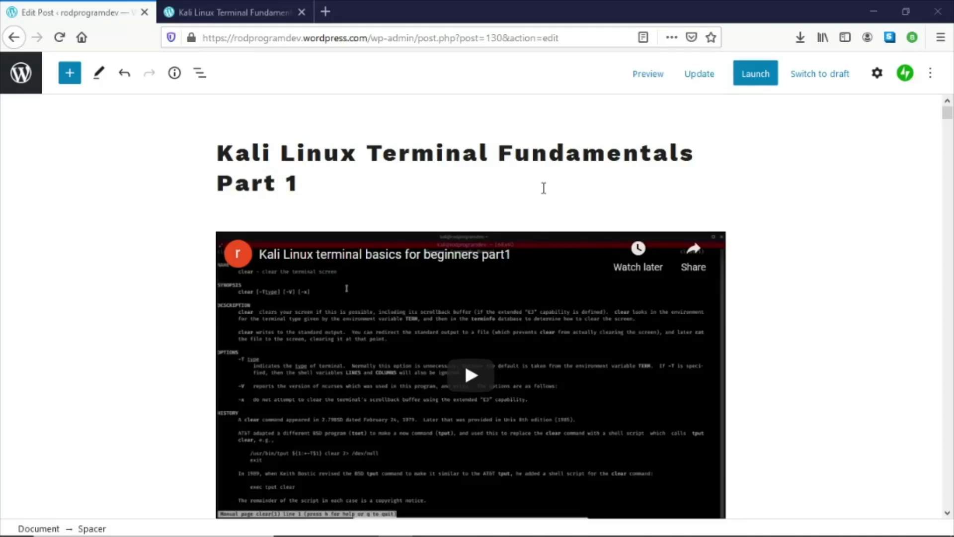
{"action": "left_click", "coordinate": [698, 74]}
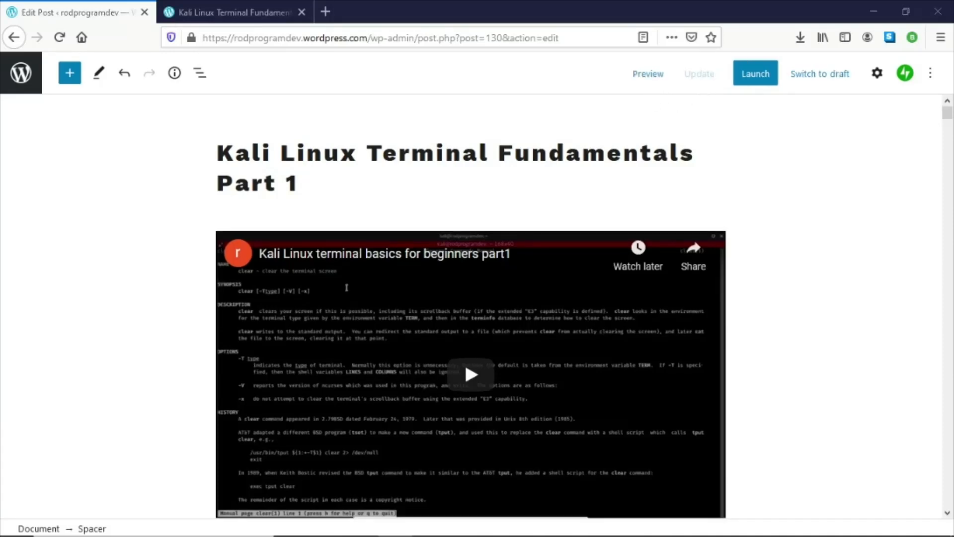
- Switch to the post preview tab and scroll through it, checking the su command section and the page top
{"action": "left_click", "coordinate": [263, 9]}
{"action": "left_click_drag", "start_coordinate": [947, 74], "coordinate": [948, 515]}
{"action": "left_click", "coordinate": [948, 148]}
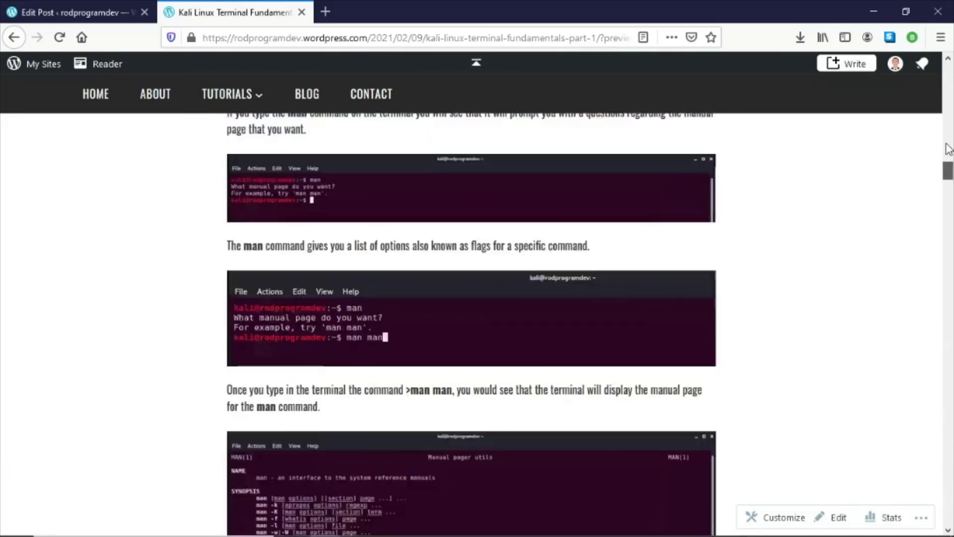
{"action": "left_click_drag", "start_coordinate": [946, 144], "coordinate": [946, 65]}
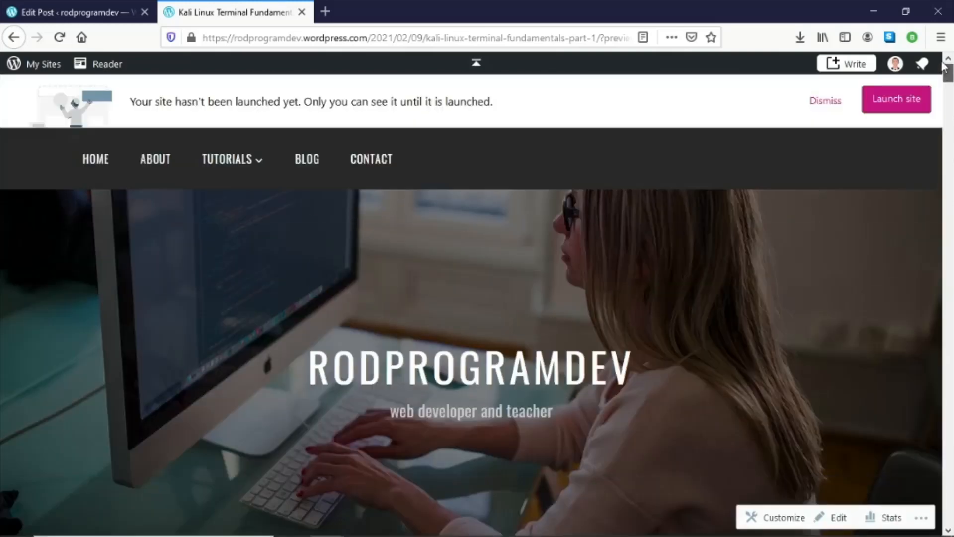